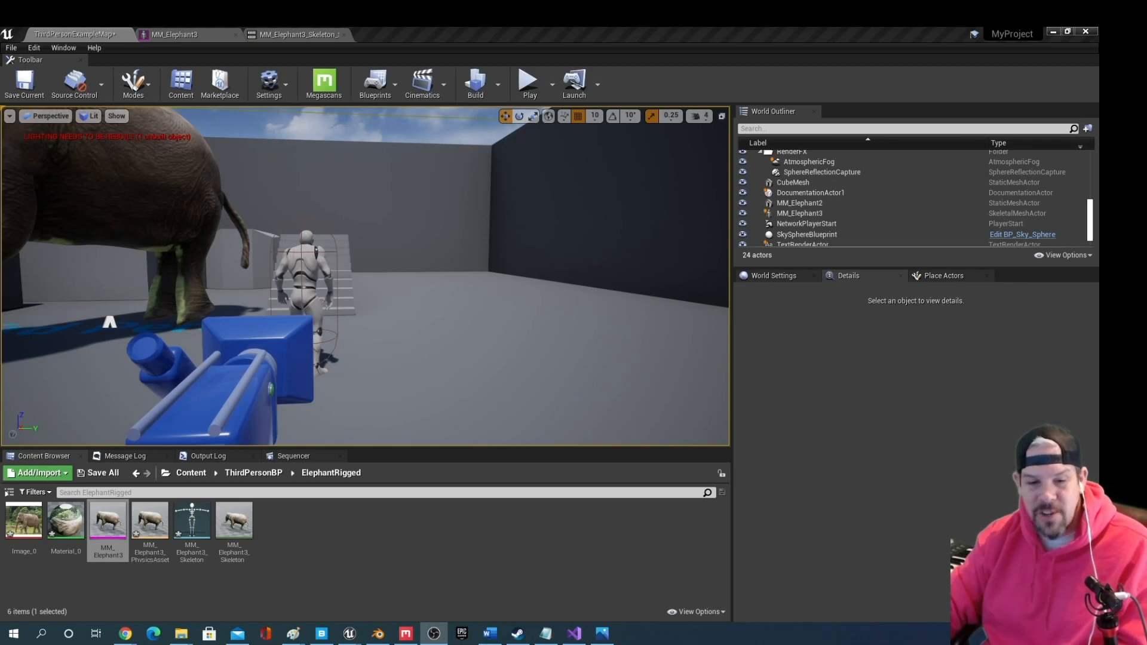
Open the elephant reference photo from the MonsterMash folder in File Explorer and reposition its viewer window
mouse_move(165, 633)
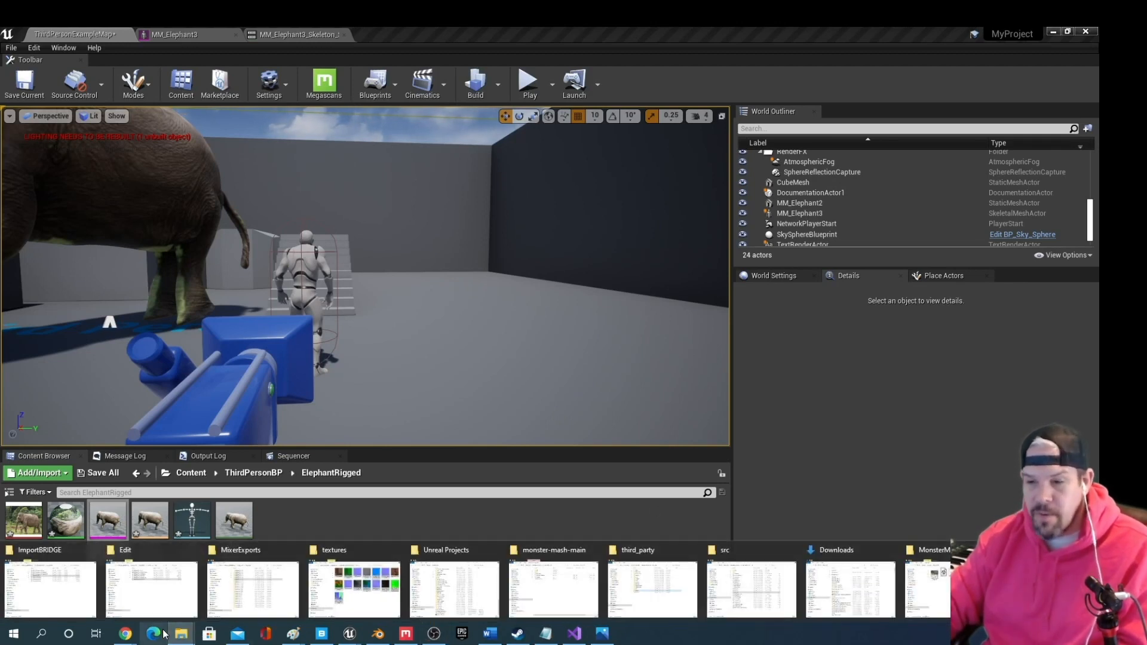
left_click(924, 598)
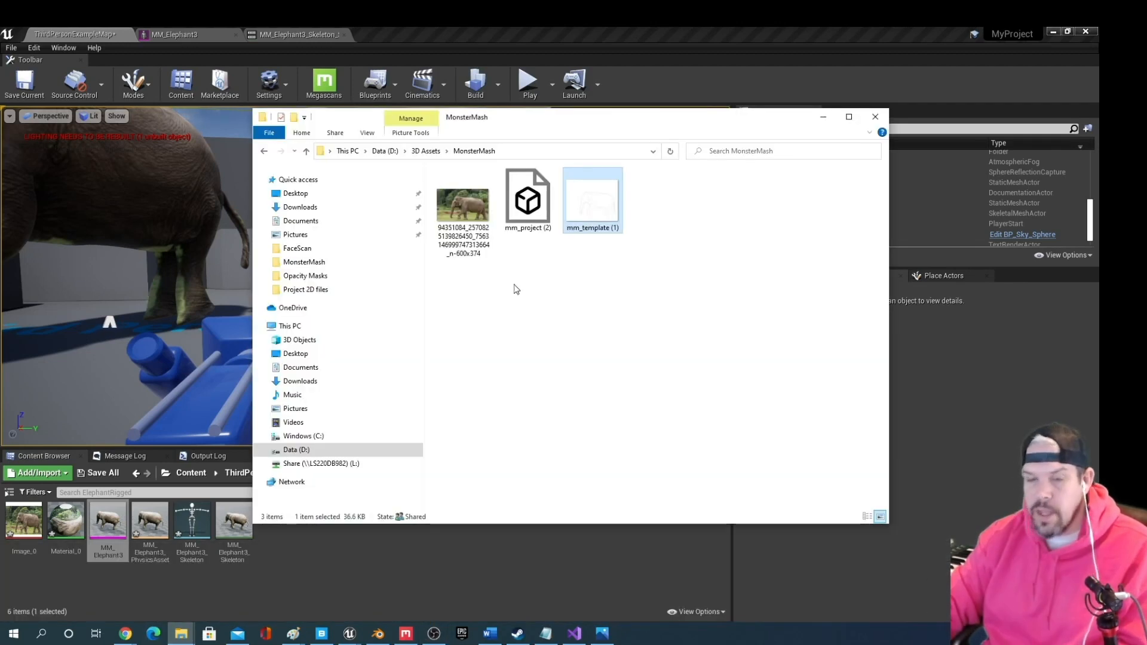
double_click(470, 213)
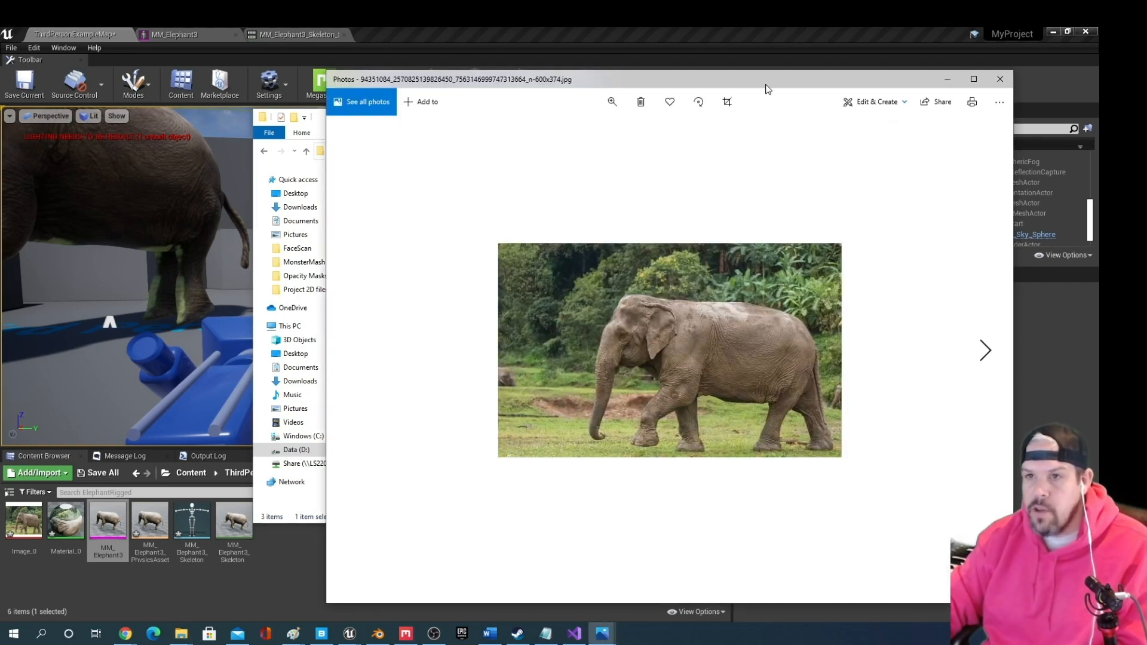
left_click_drag(766, 86, 600, 60)
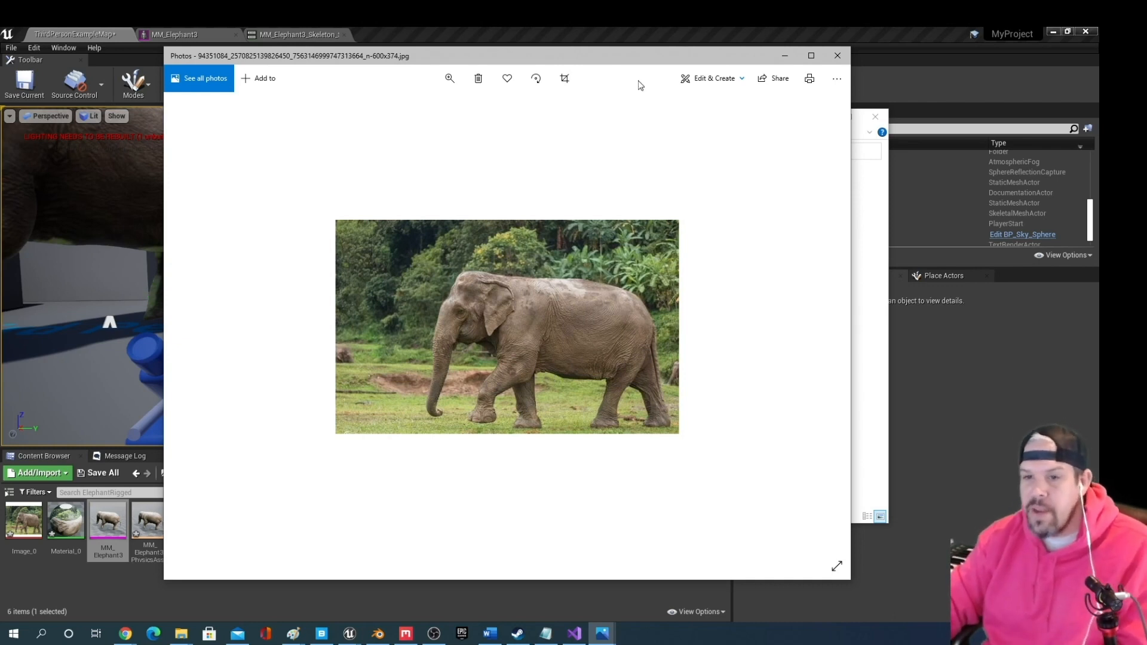
Return to Unreal Editor and play the level, running and jumping the character around both elephants, and end the play session
left_click(586, 30)
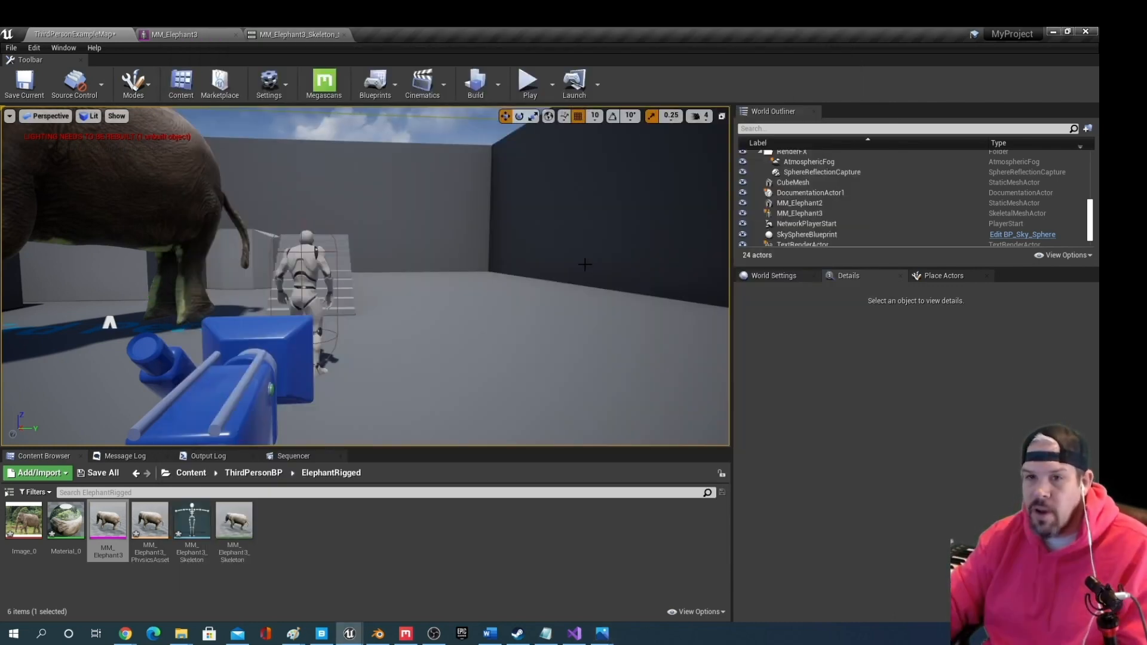
left_click(647, 290)
left_click(529, 84)
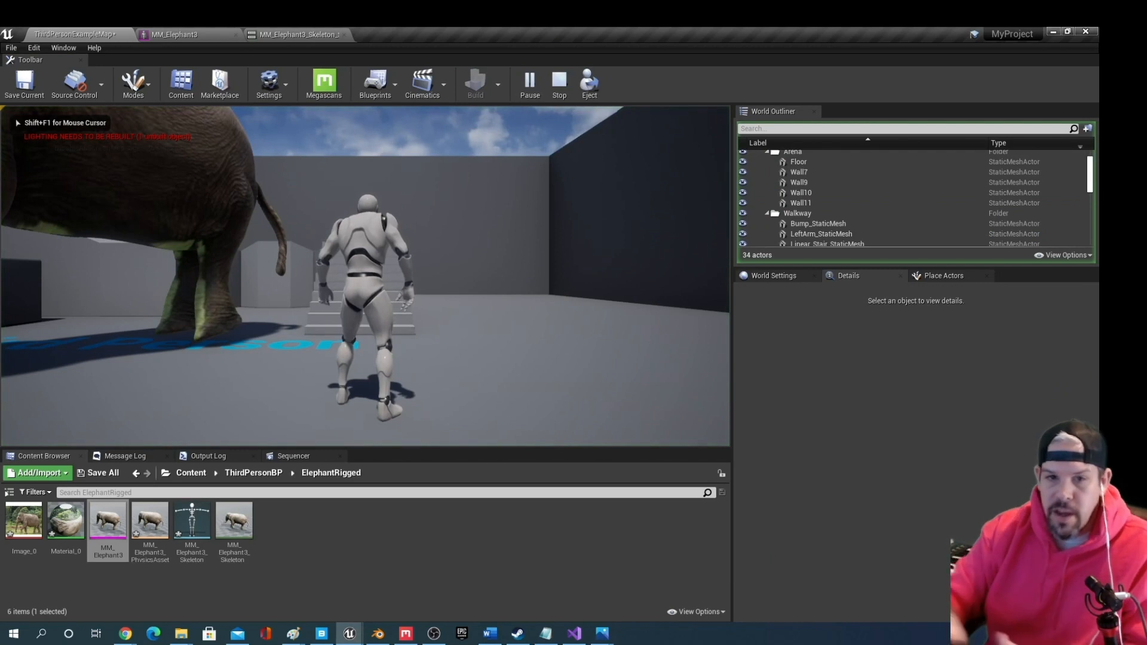
key("s")
key("d")
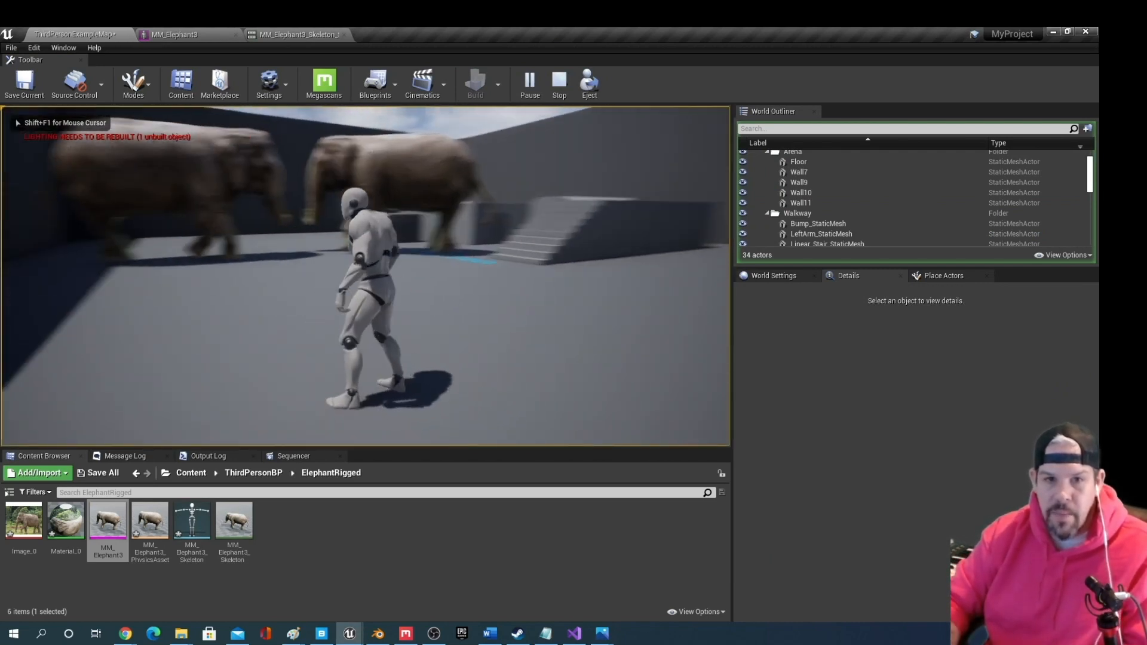
key("w")
key("d")
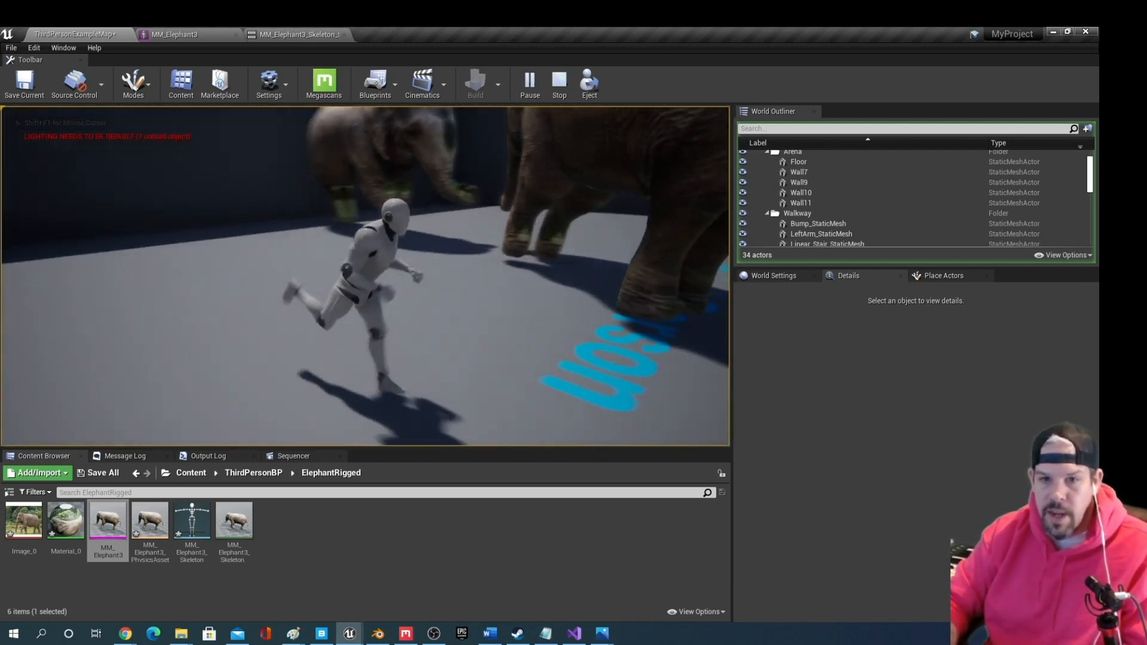
key("w")
key("space")
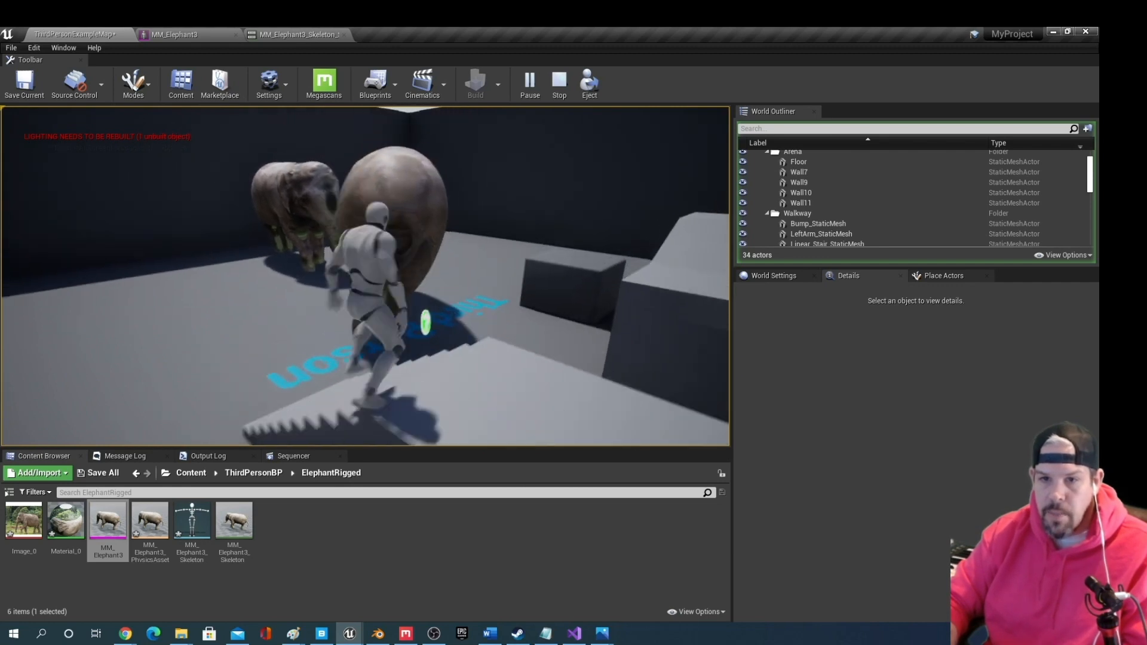
key("d")
key("space")
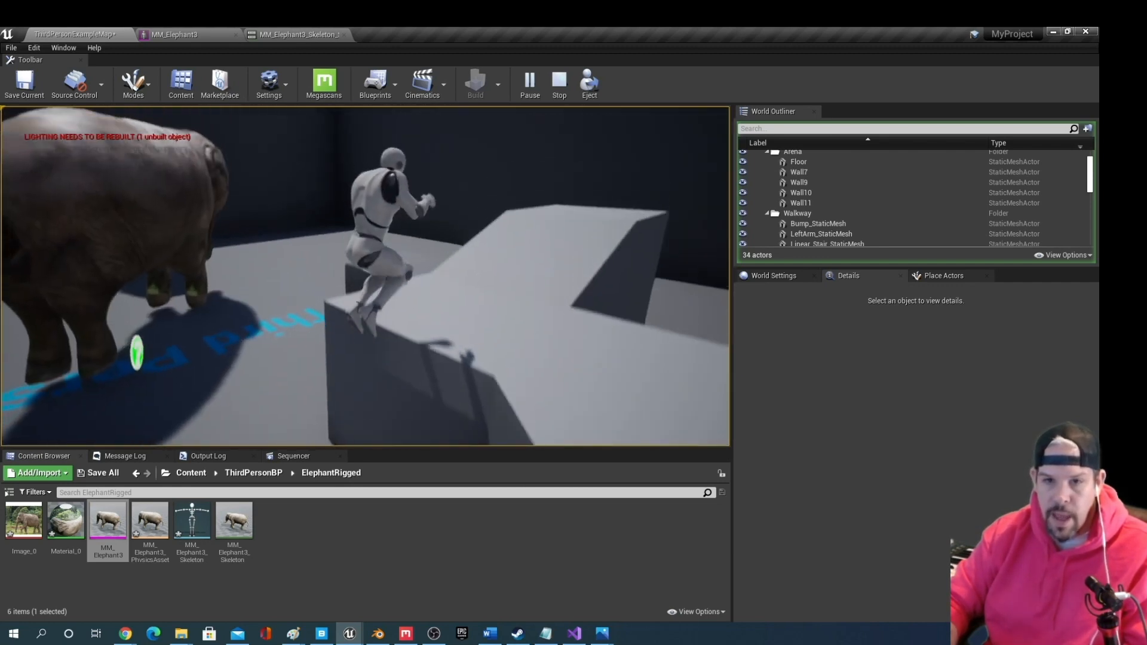
key("w")
key("space")
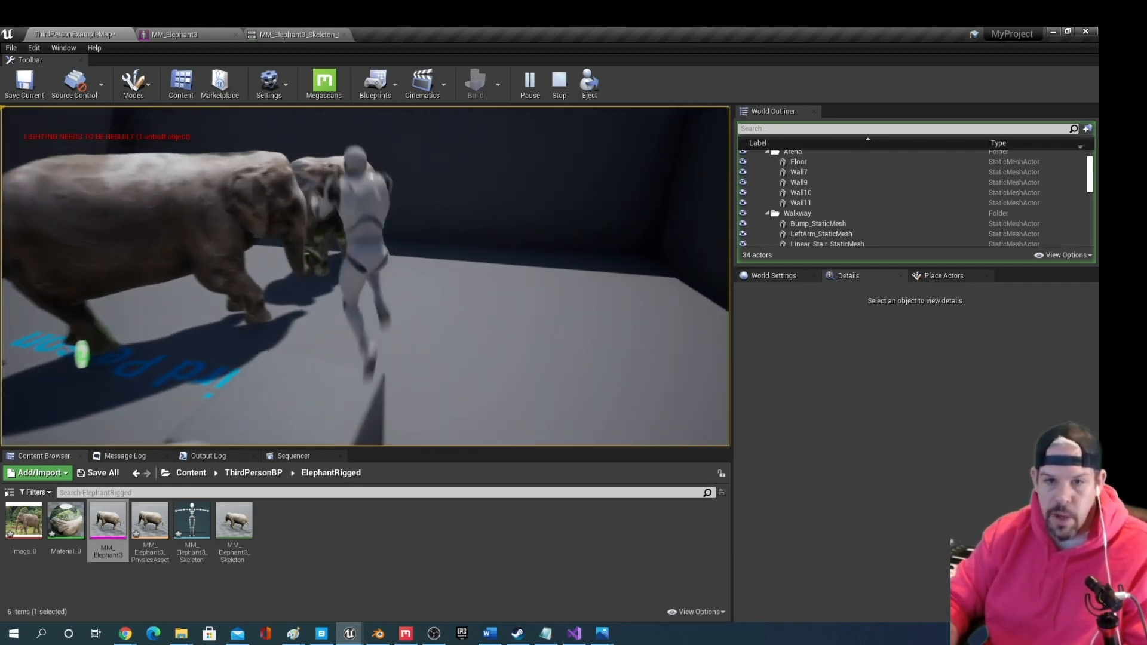
key("s")
key("d")
key("s")
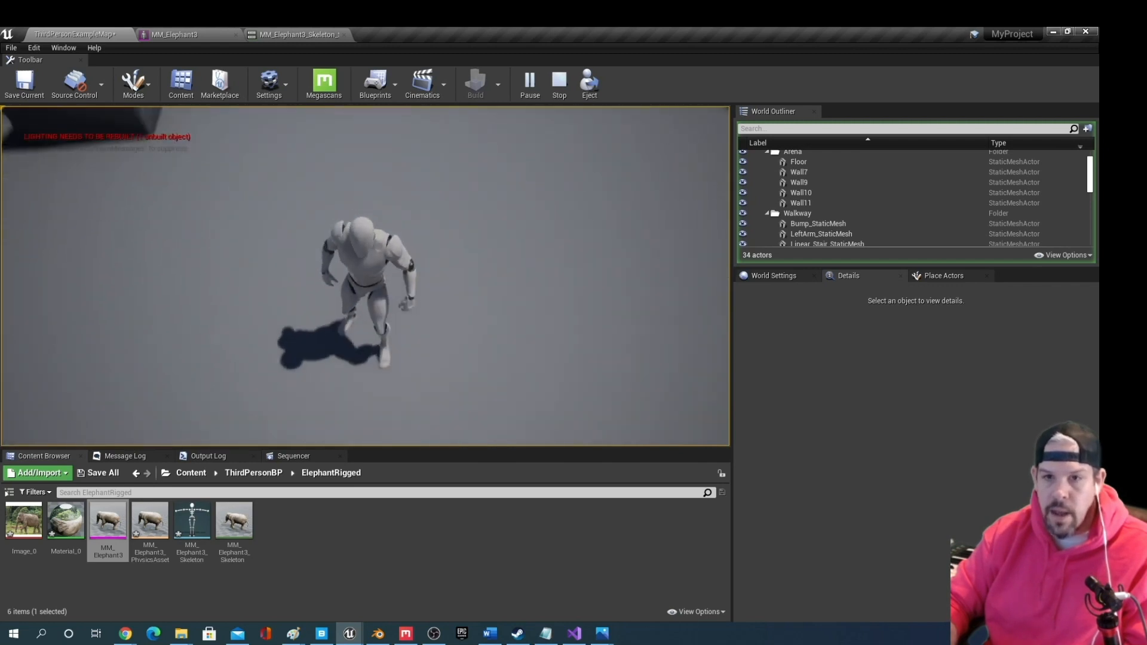
key("w")
key("s")
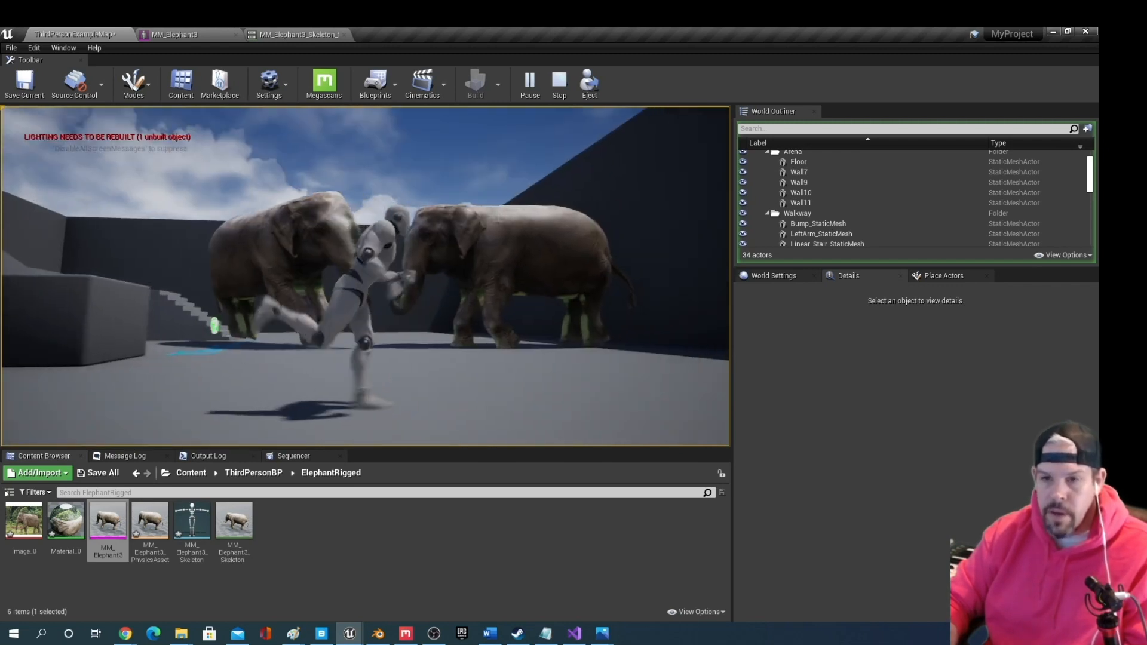
key("w")
key("w")
key("space")
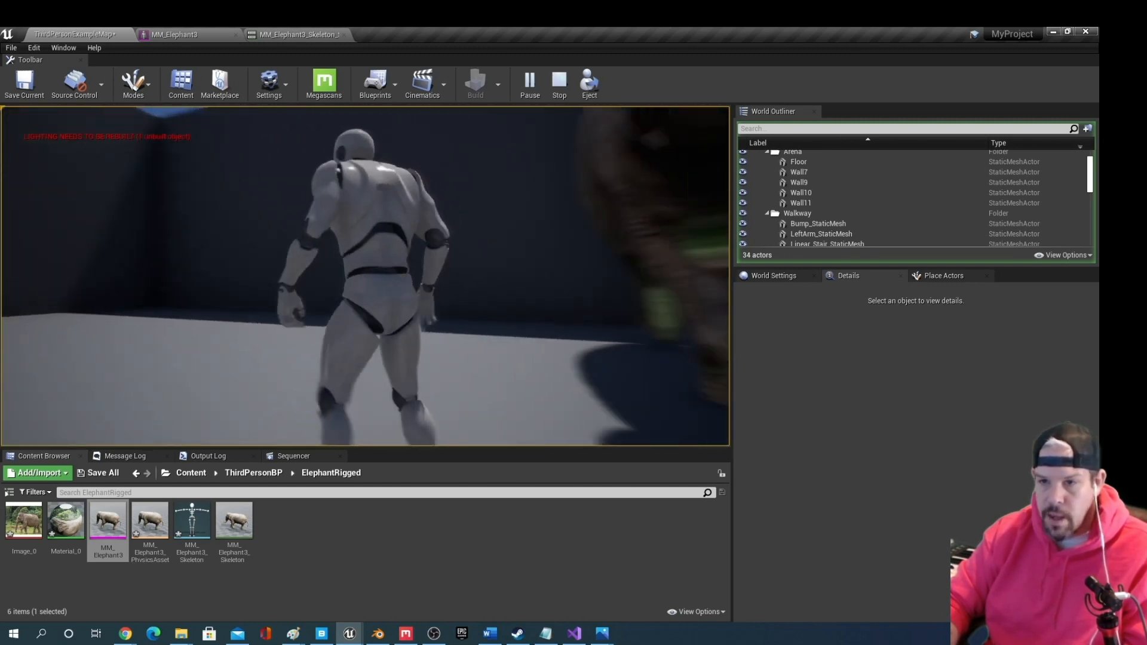
key("s")
key("d")
key("a")
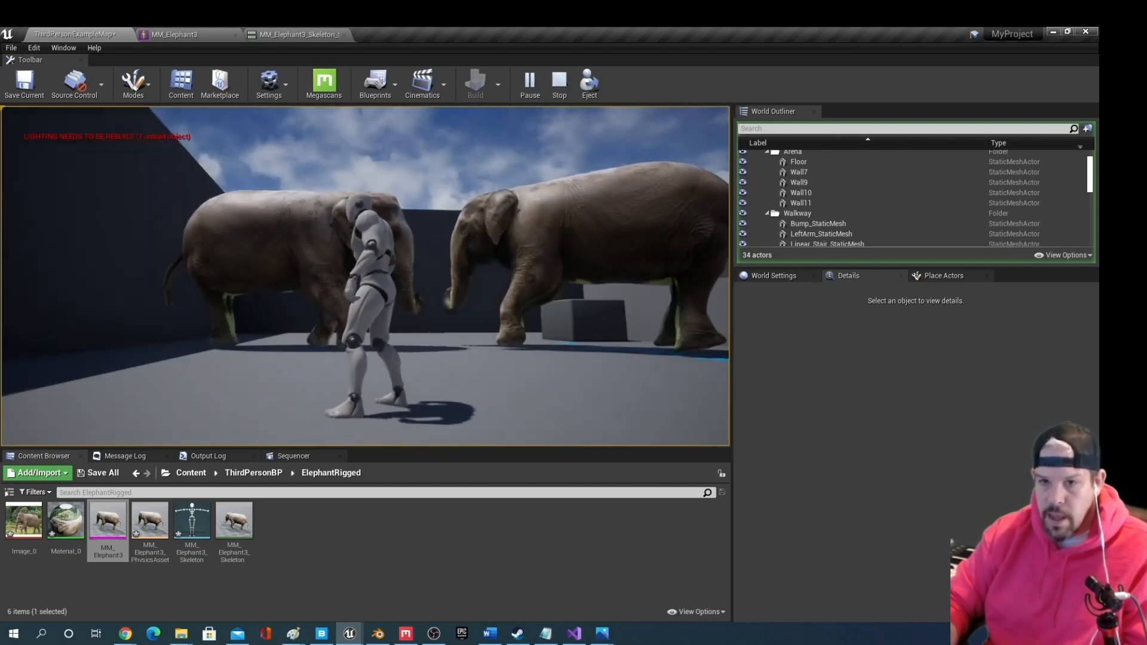
key("w")
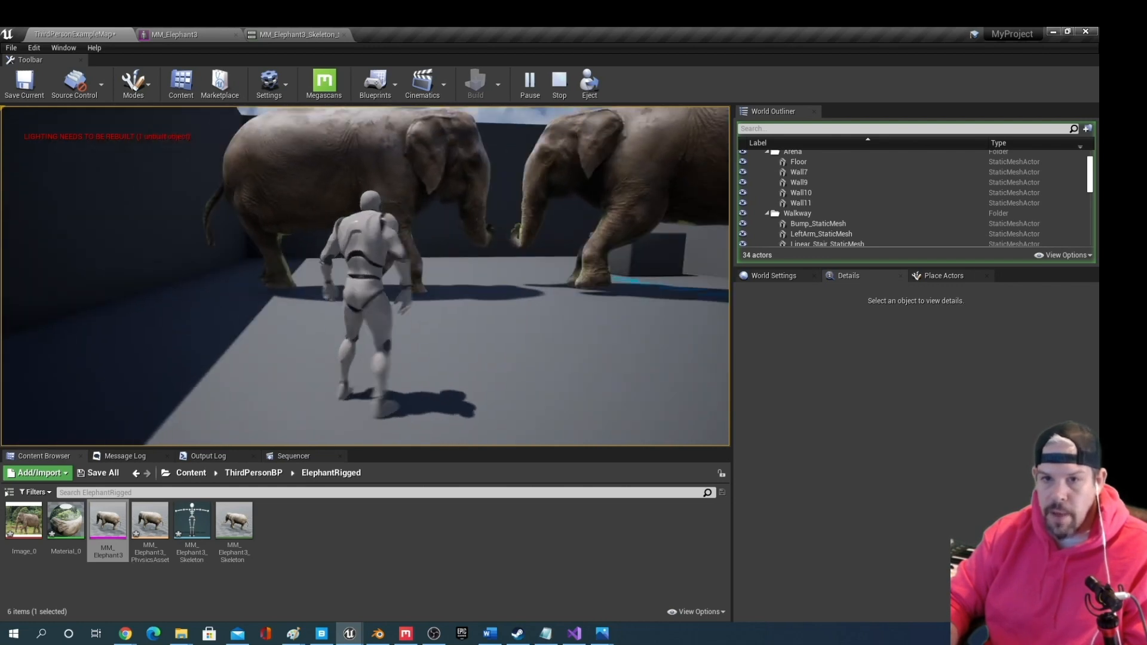
key("a")
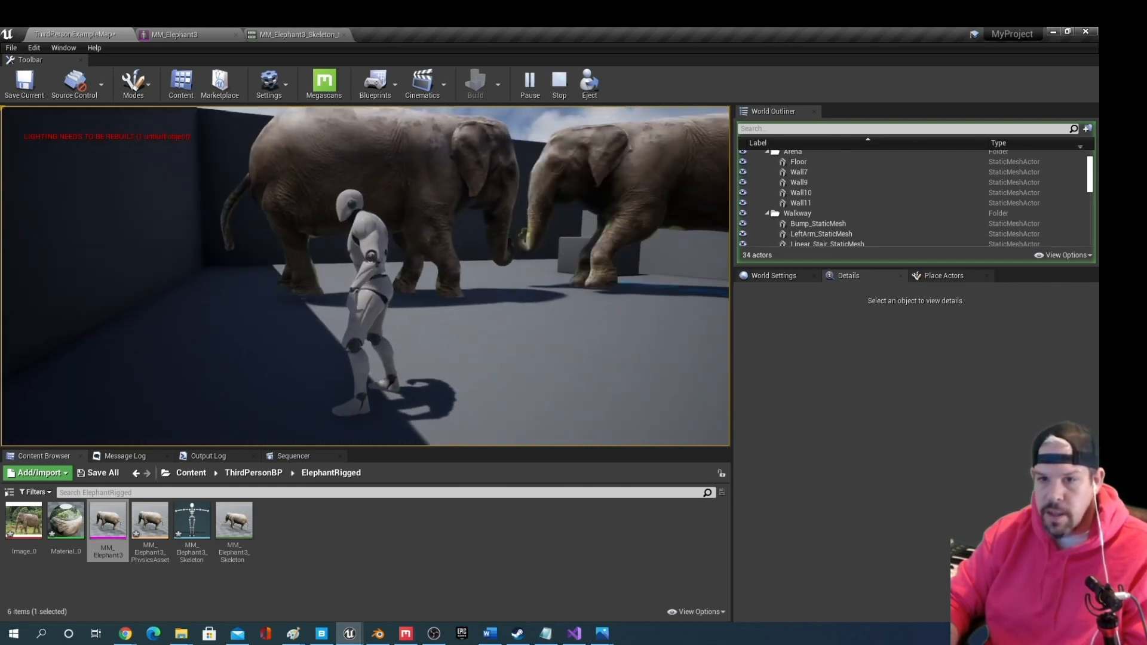
key("s")
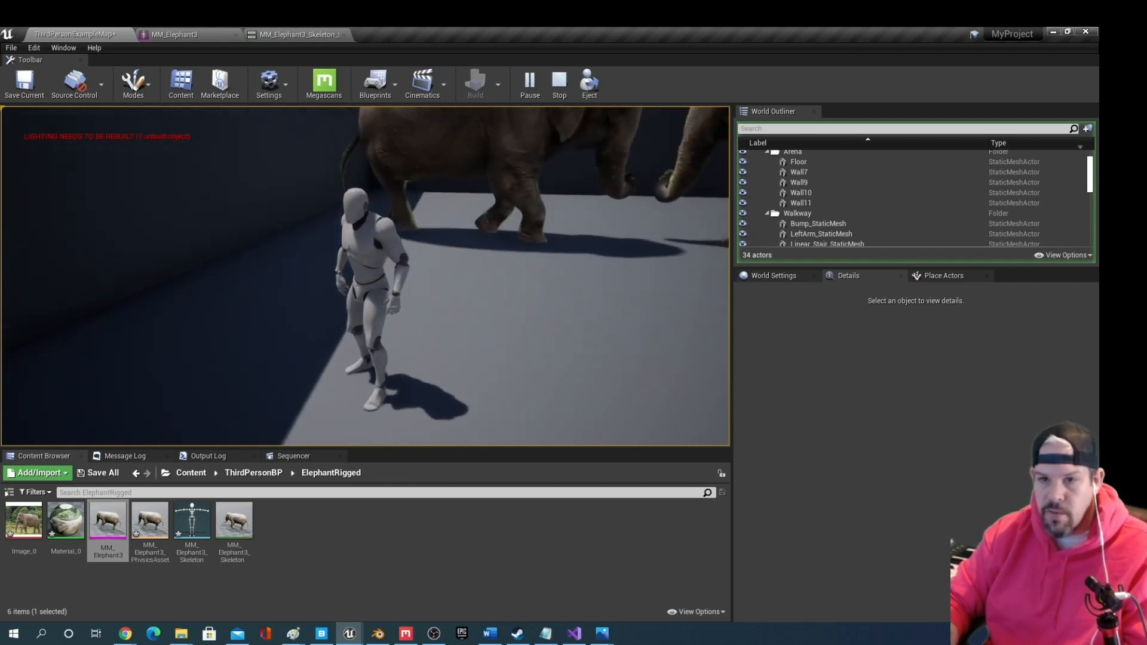
key("d")
key("d")
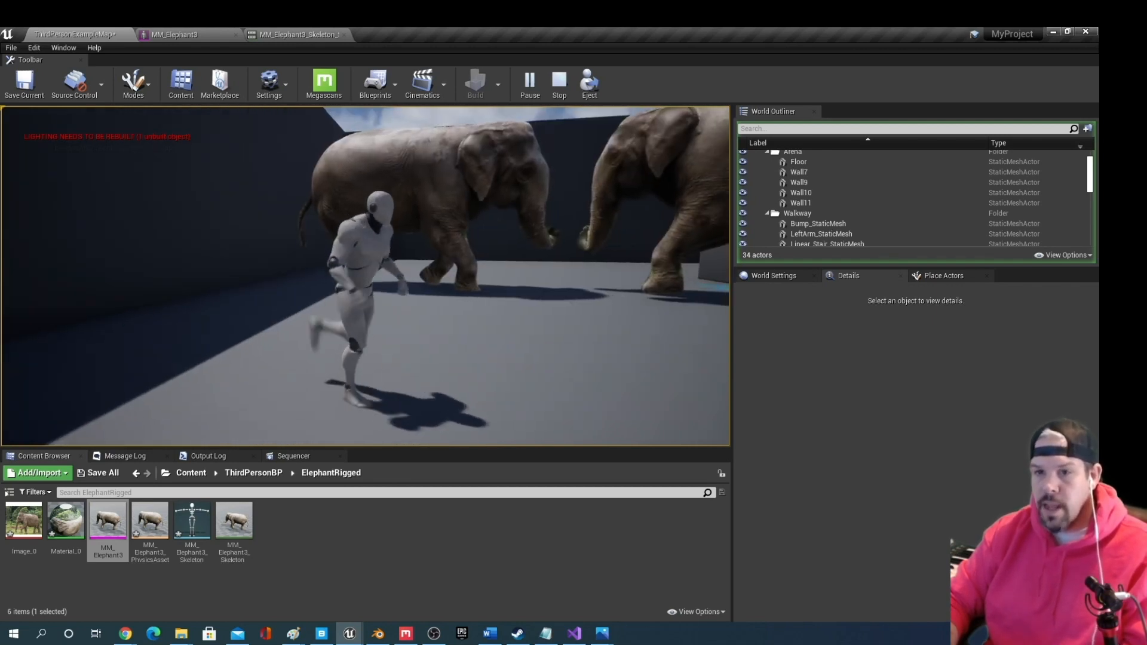
key("a")
key("s")
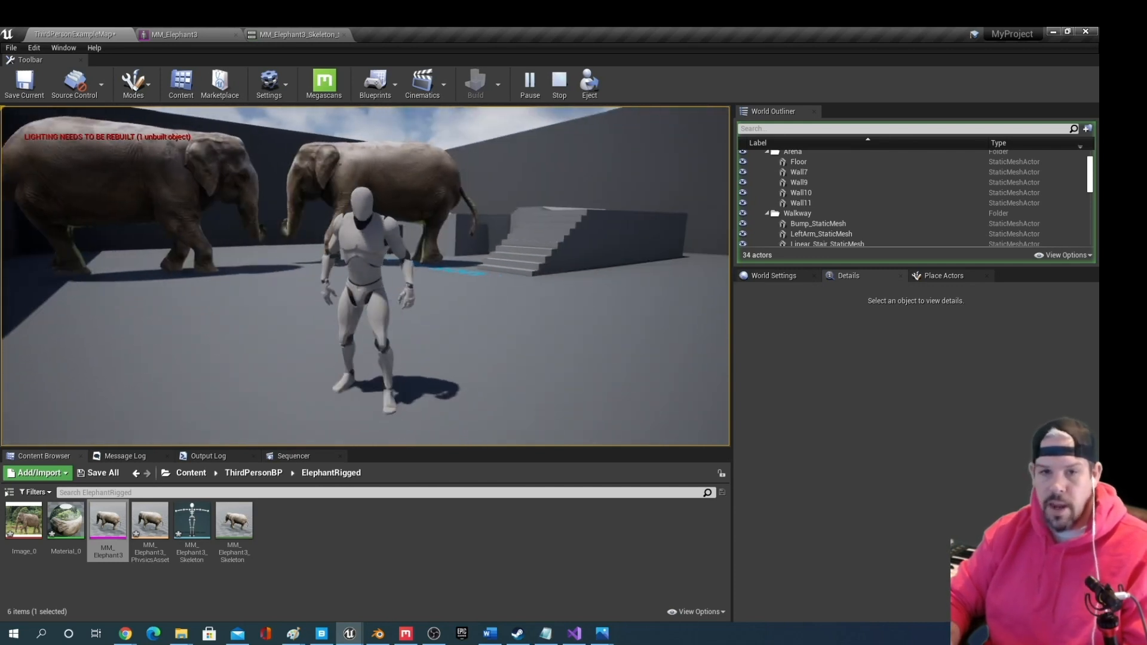
key("a")
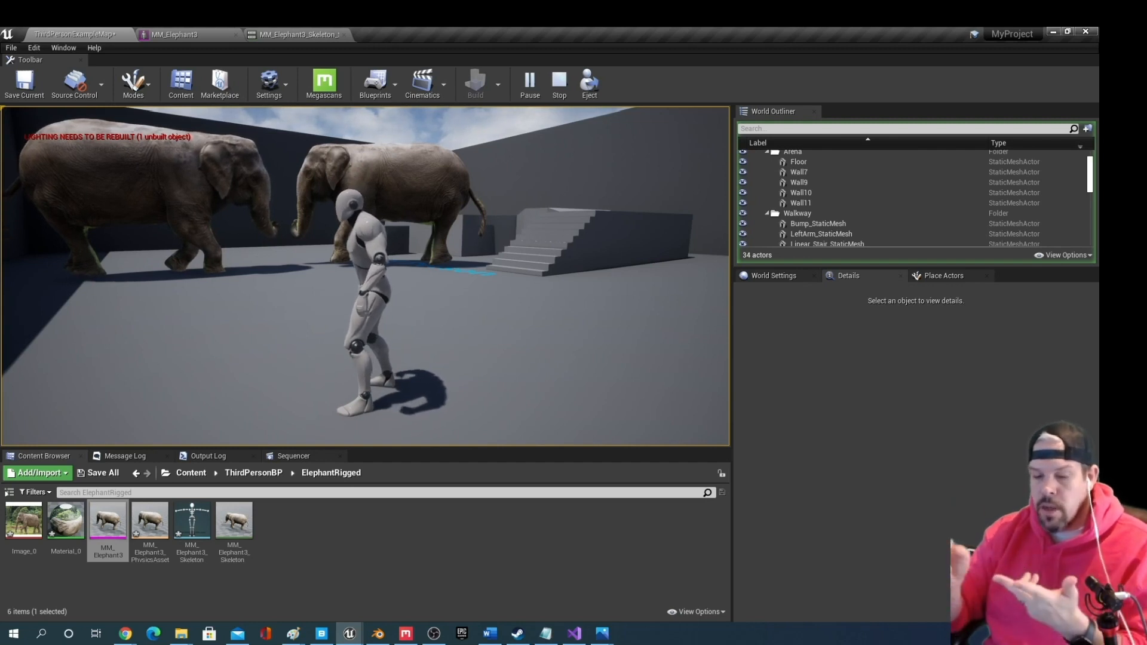
key("Escape")
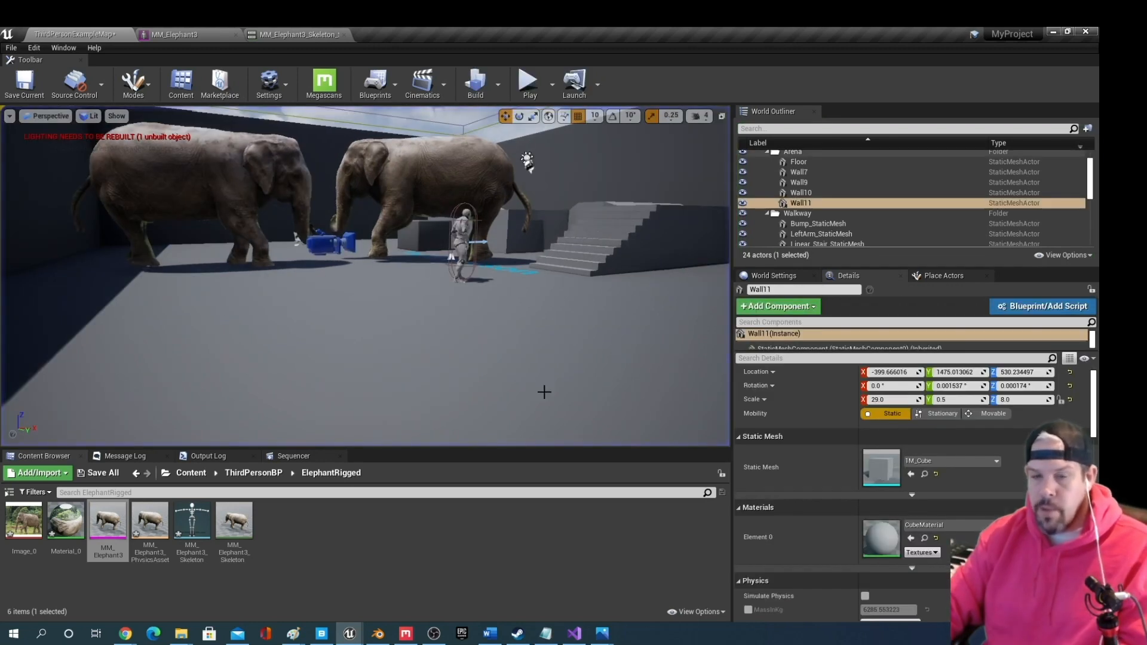
Inspect the two elephant models in the level viewport from close up and from farther back
scroll(451, 351, "up", 8)
middle_click_drag(432, 346, 439, 293)
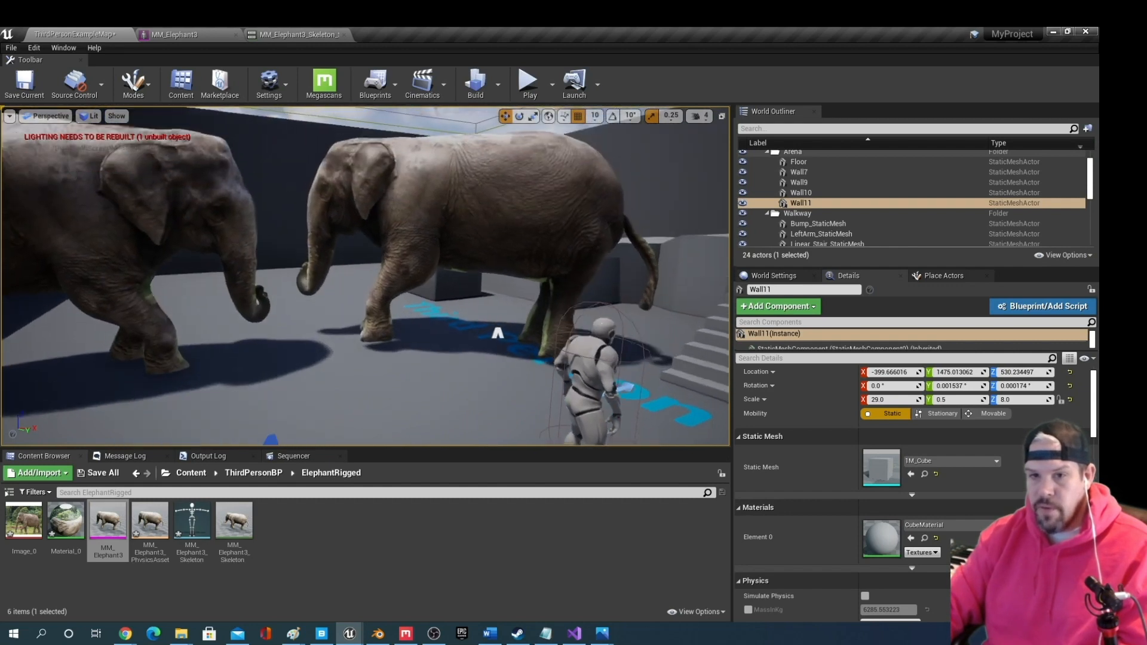
right_click_drag(417, 351, 478, 345)
middle_click_drag(418, 351, 394, 375)
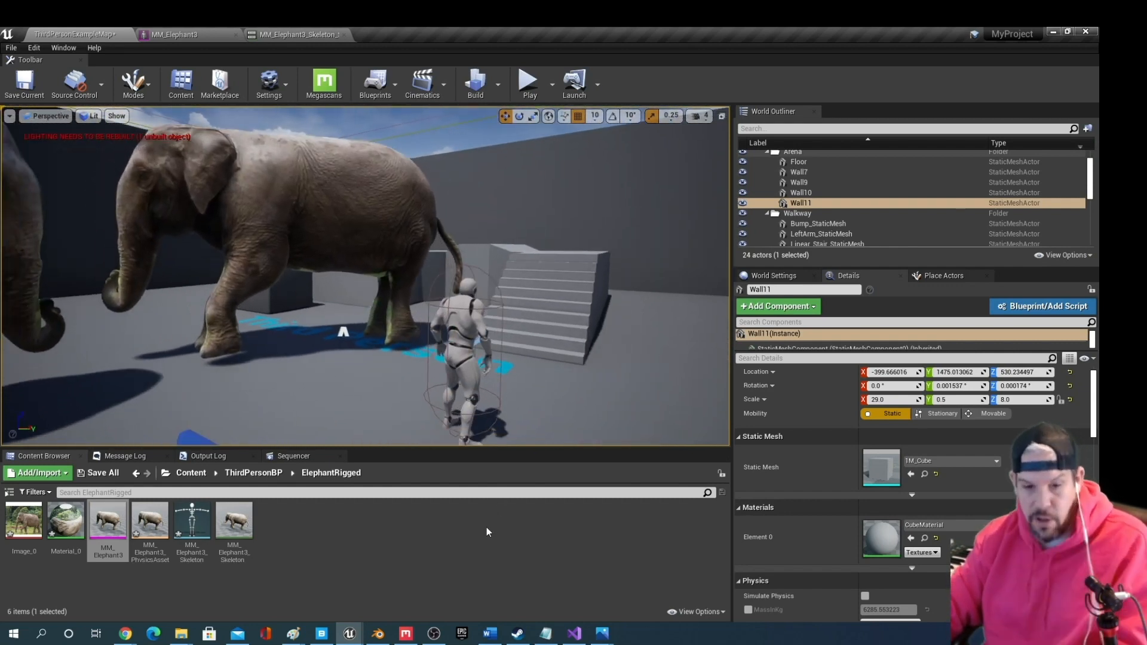
scroll(423, 335, "down", 6)
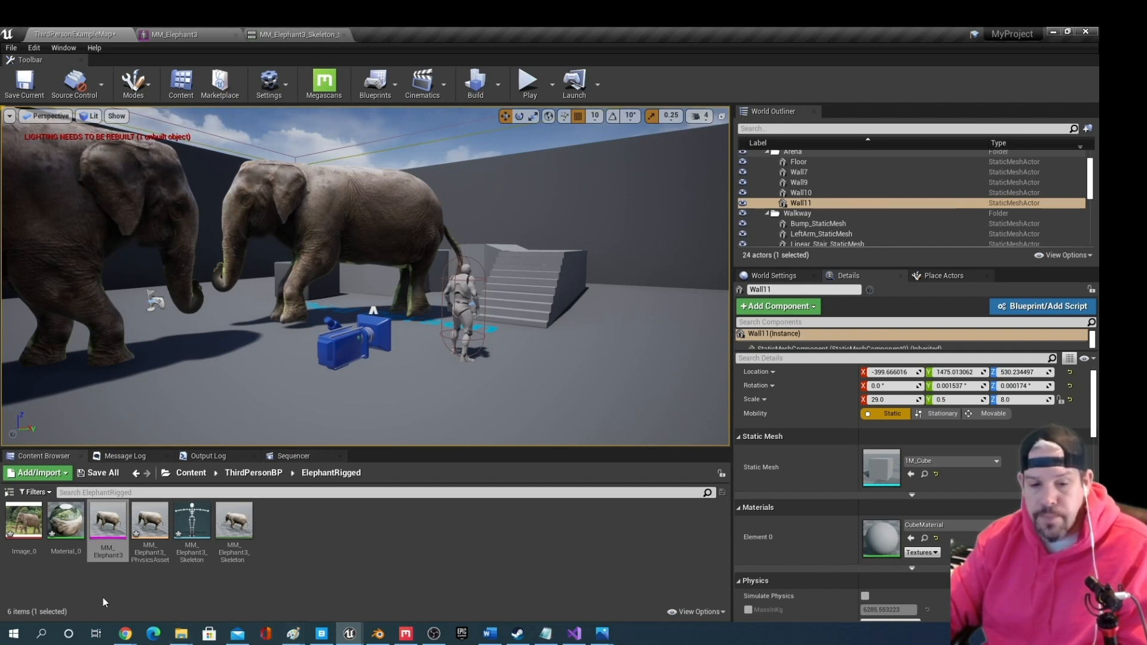
Switch to the Chrome window with Monster Mash and search google.ca for "monster mash 3d" in a new tab
mouse_move(125, 642)
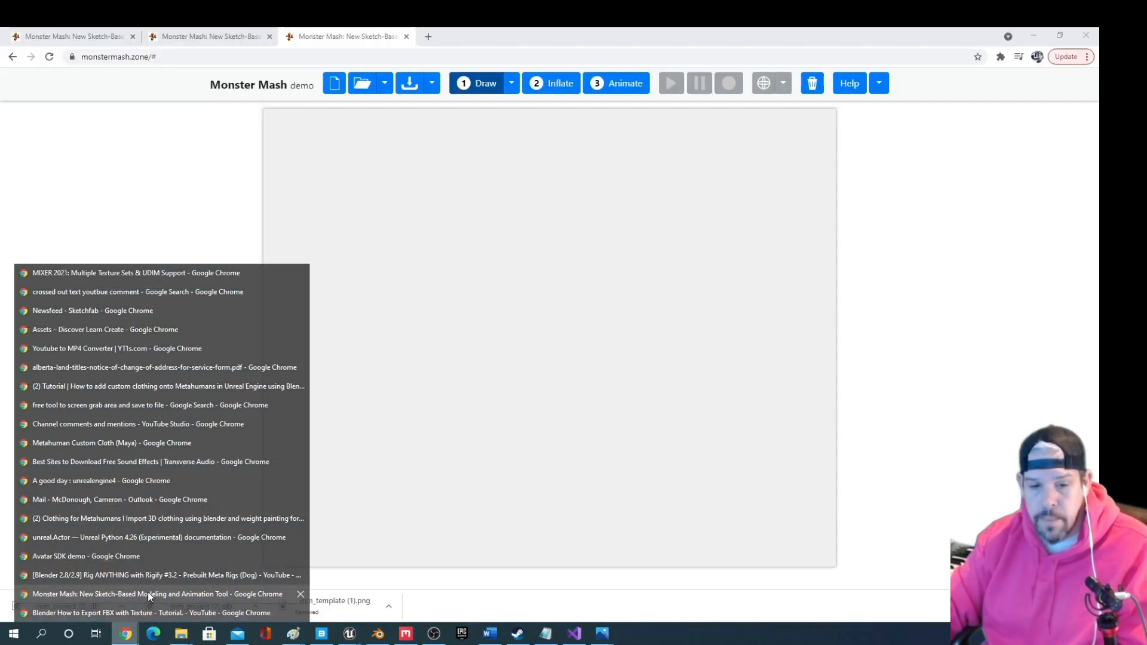
left_click(149, 593)
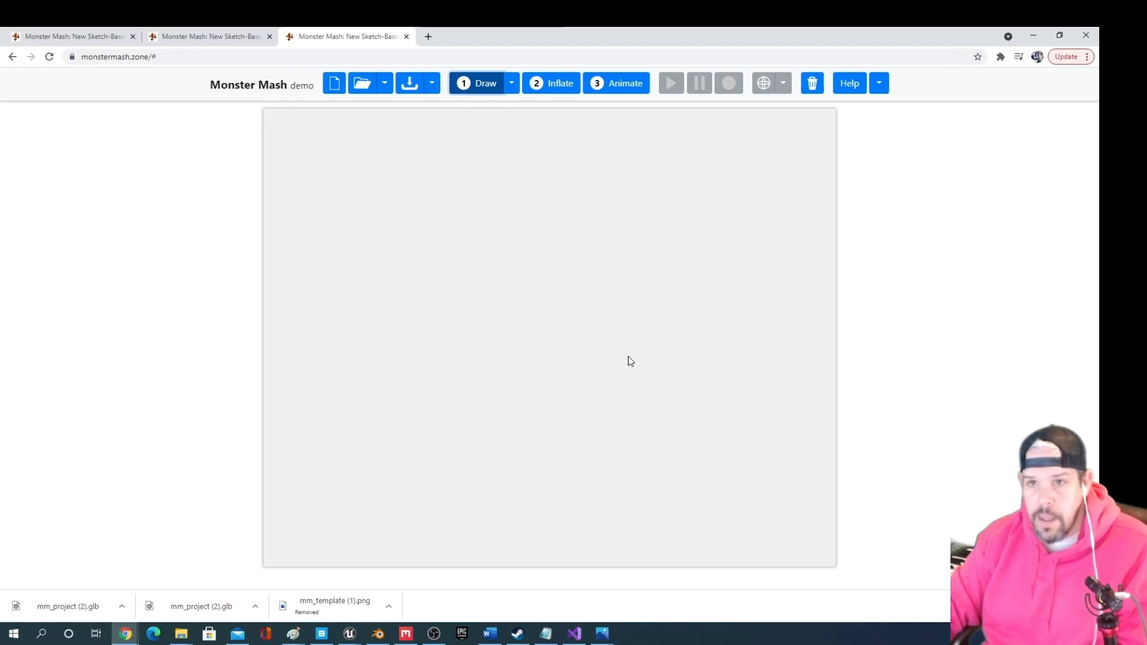
left_click(428, 35)
type("www.google.ca")
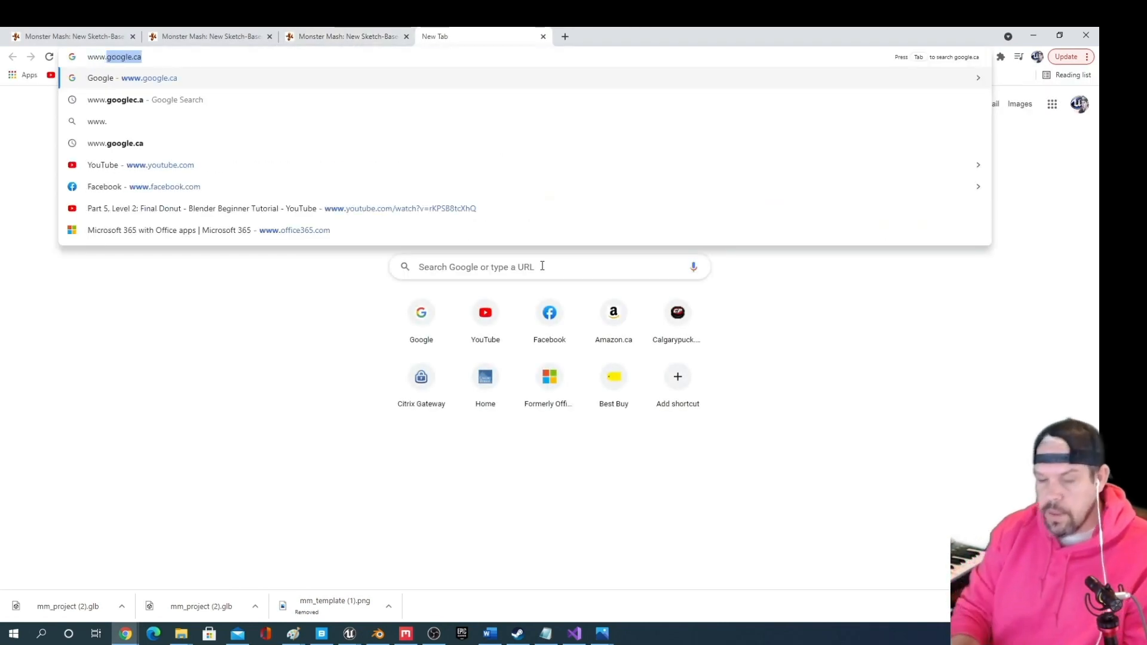
key("Return")
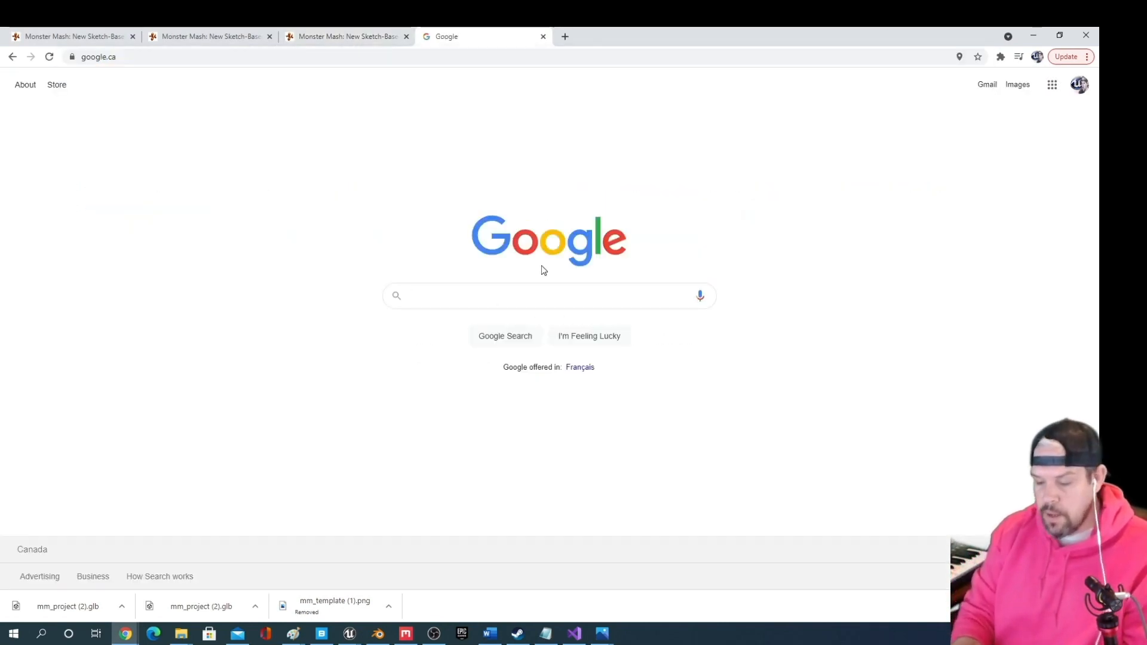
type("monster mash")
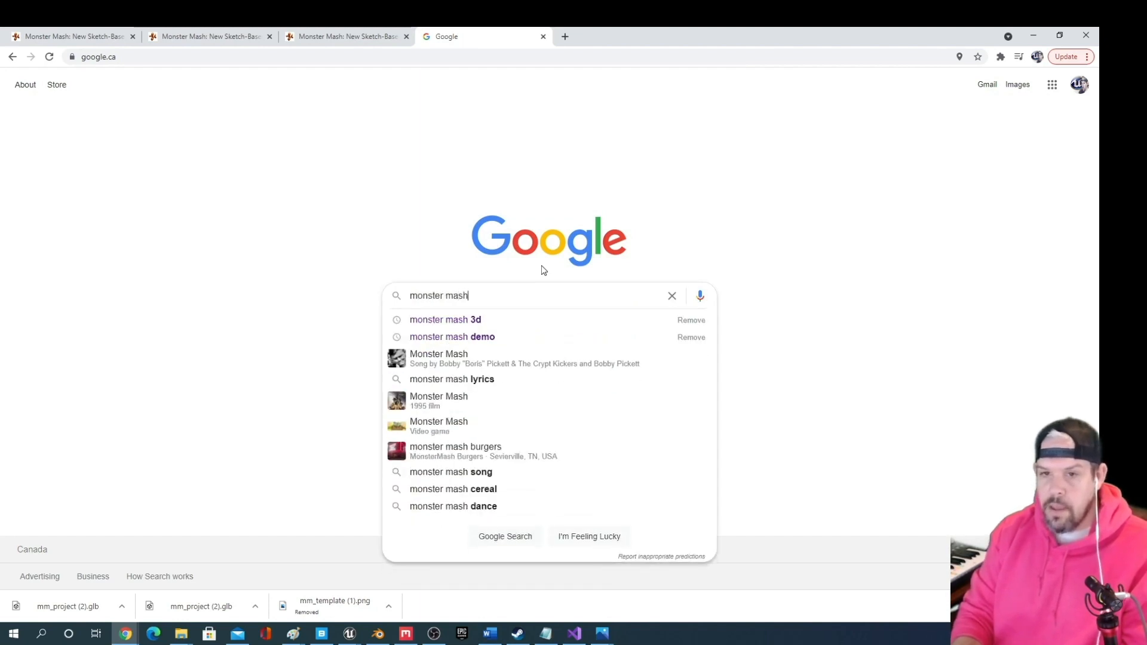
type(" 3d")
key("Return")
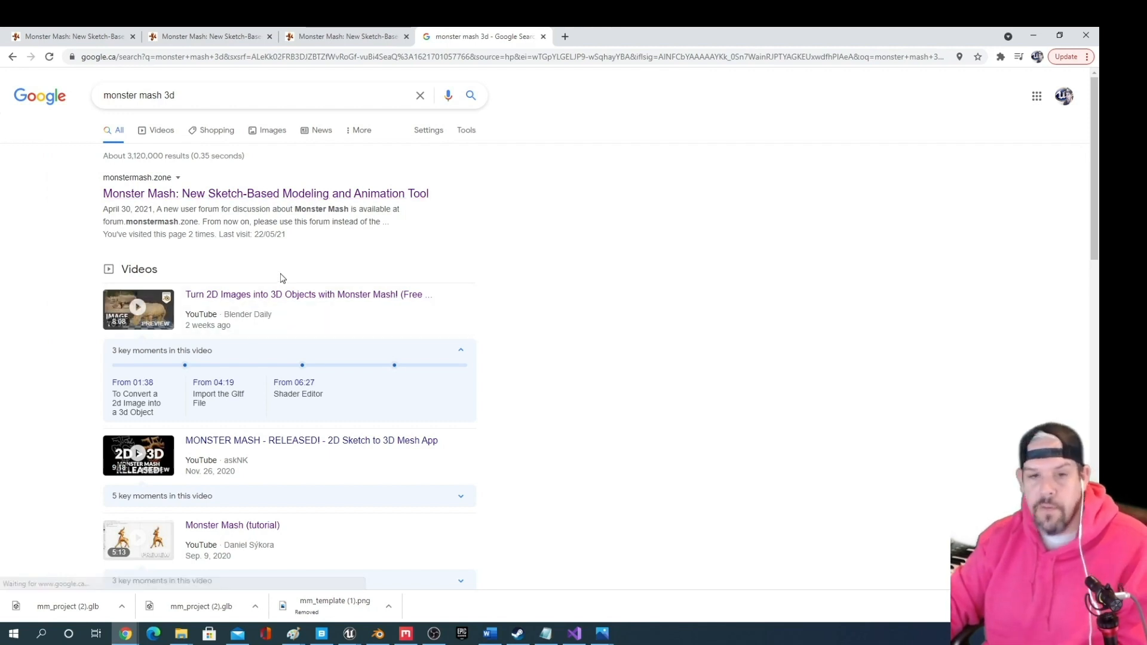
Look through the search results for the Monster Mash tool and return to the already open, blank Monster Mash drawing page
scroll(275, 263, "down", 2)
scroll(233, 239, "down", 5)
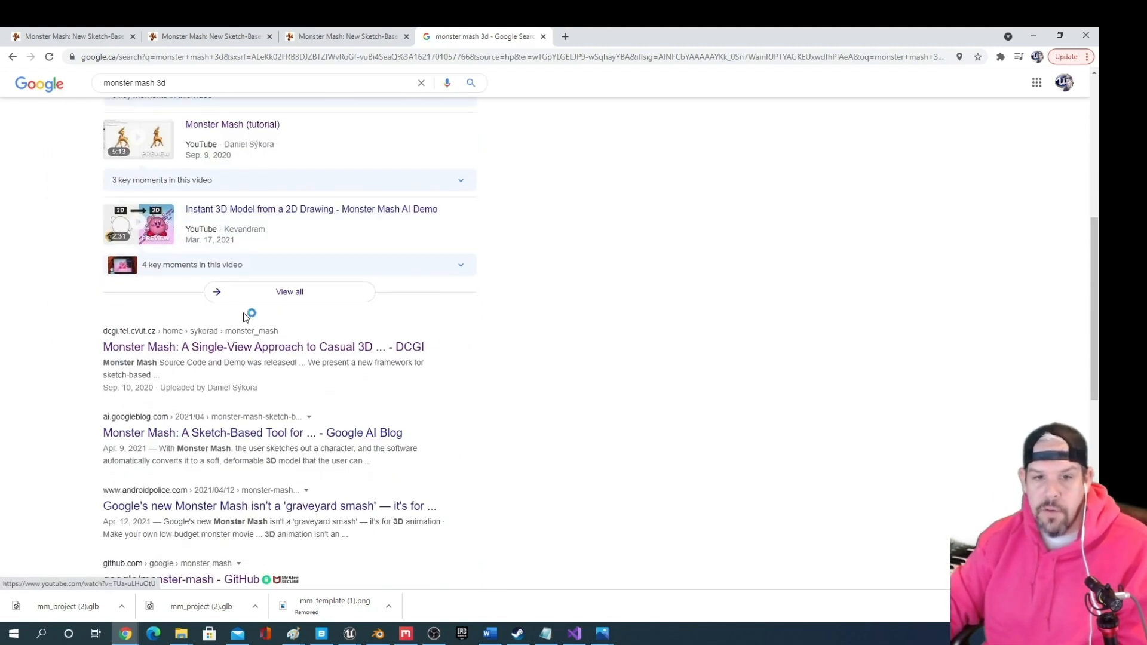
scroll(234, 287, "up", 4)
scroll(269, 302, "up", 3)
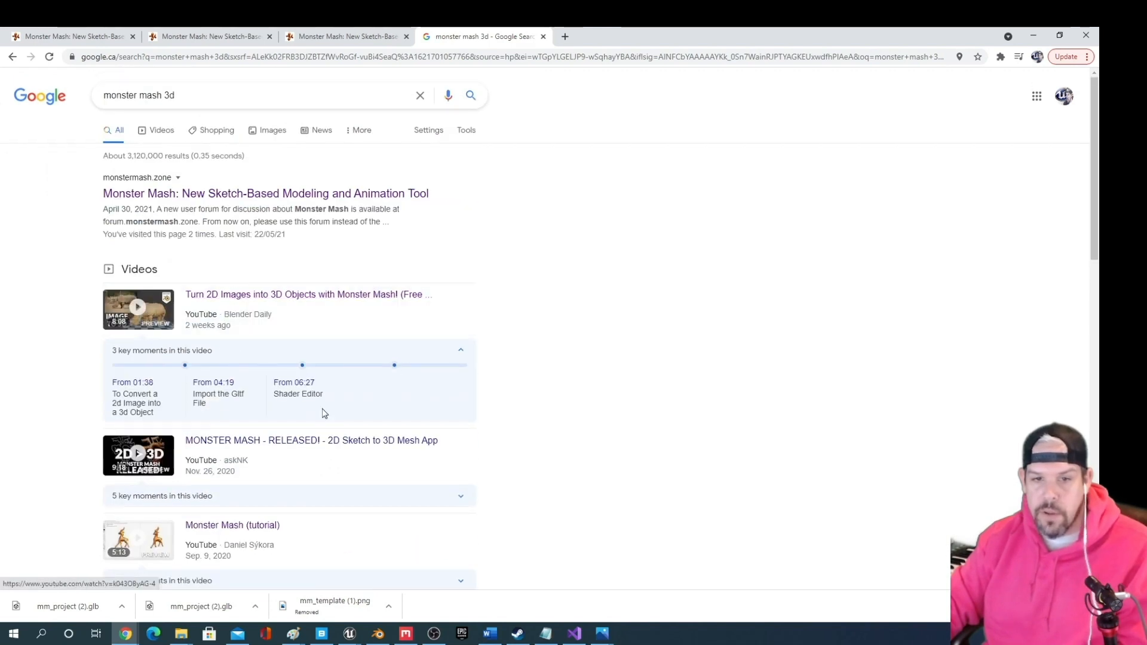
scroll(335, 389, "down", 5)
scroll(352, 359, "up", 4)
scroll(355, 353, "up", 2)
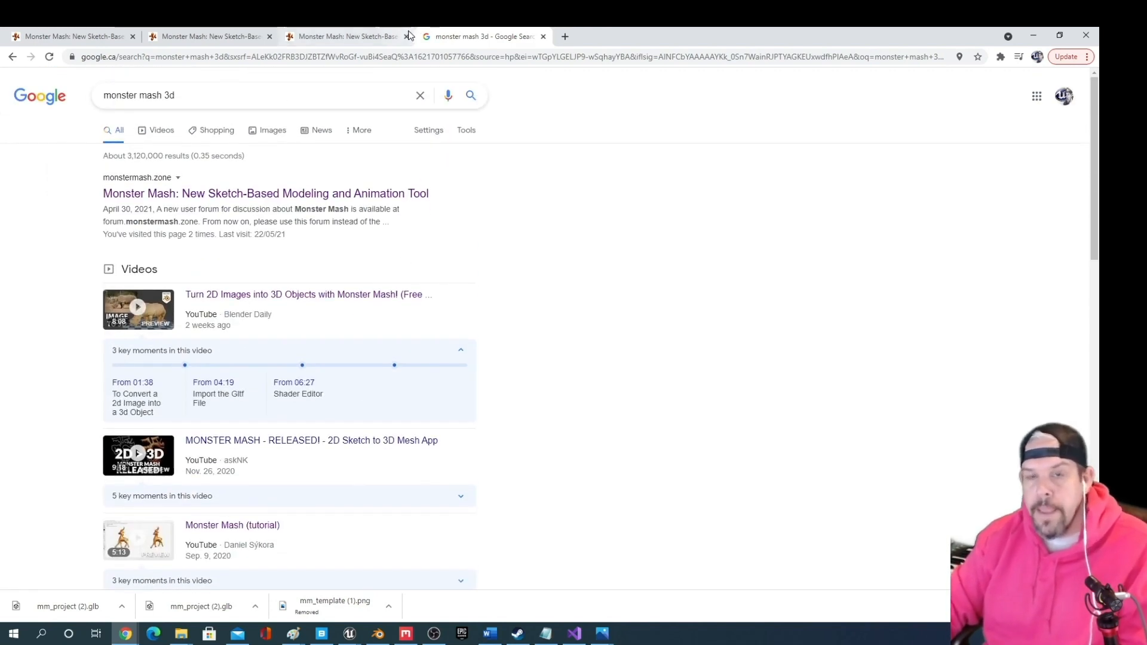
left_click(367, 31)
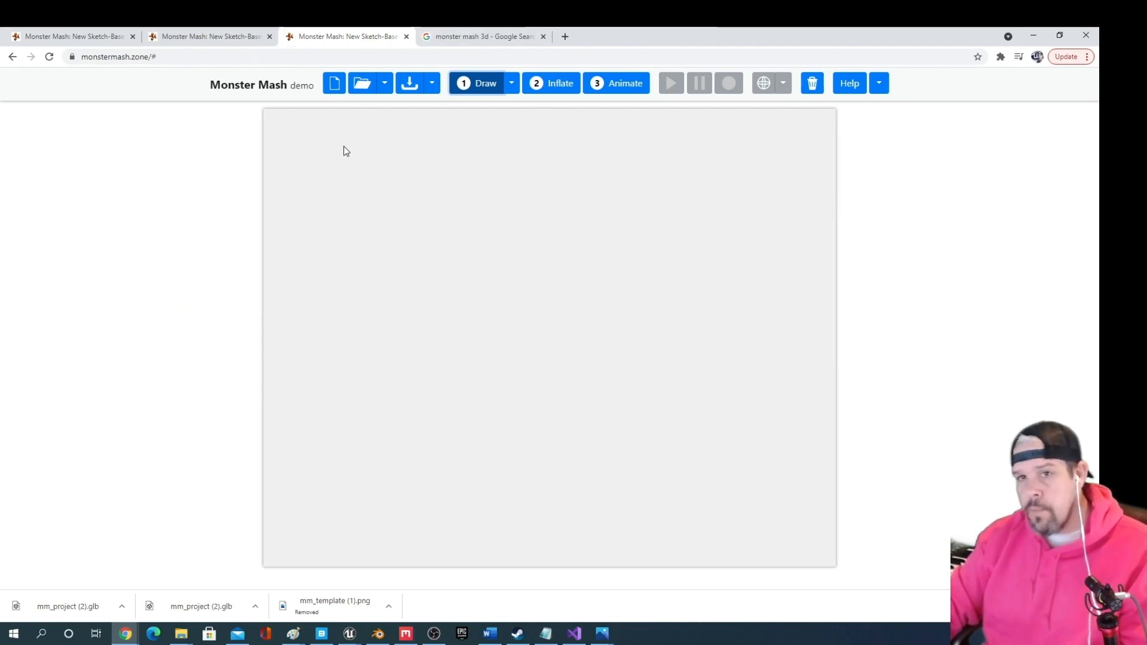
Draw a large closed rounded blob in the middle of the canvas, inflate it into 3D, and rotate it for inspection
mouse_move(415, 414)
left_mouse_down()
mouse_move(372, 357)
mouse_move(529, 241)
mouse_move(633, 416)
left_mouse_up()
left_click_drag(416, 417, 418, 418)
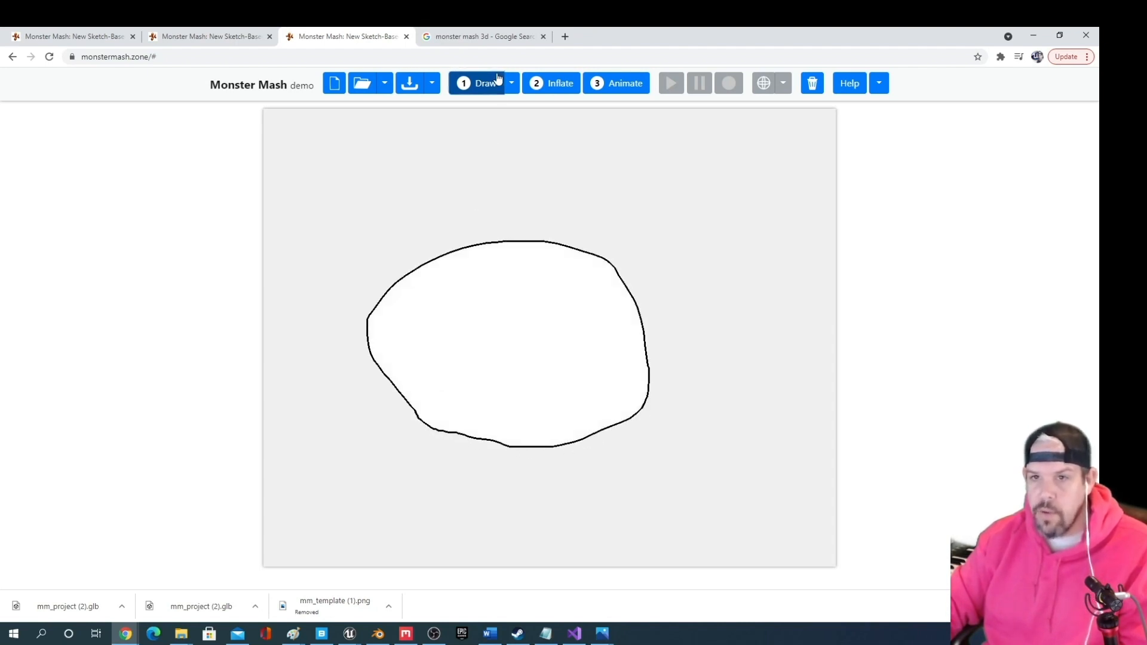
left_click(561, 88)
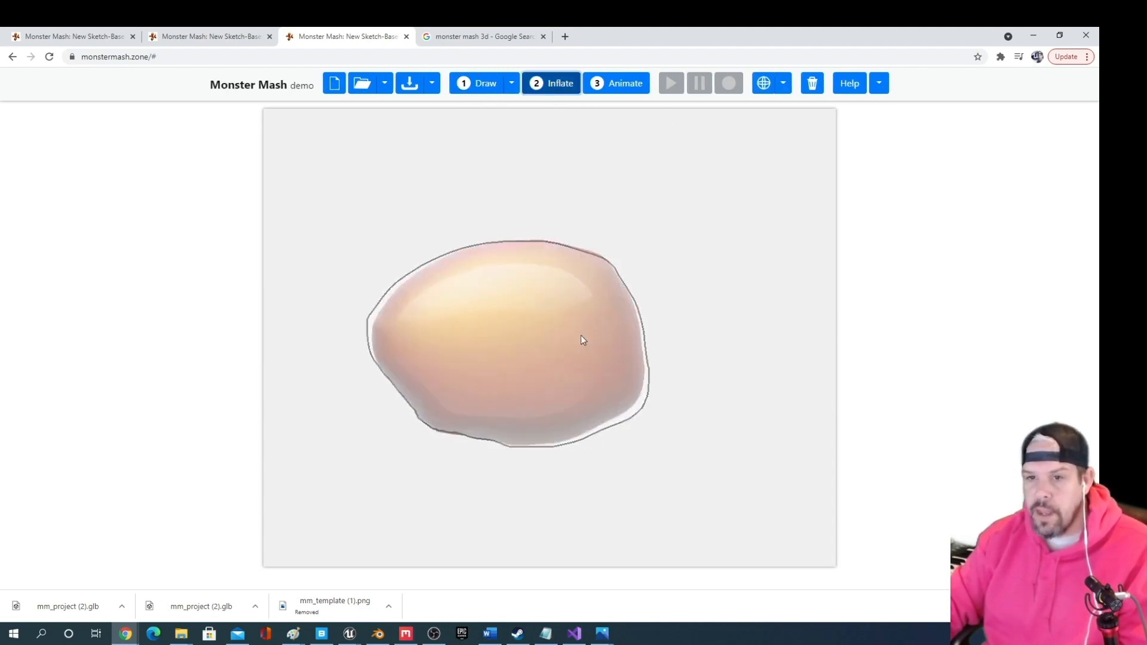
left_click_drag(637, 389, 525, 326)
Animate the blob by recording a motion path on one of two control points, and start over from scratch
left_click(639, 90)
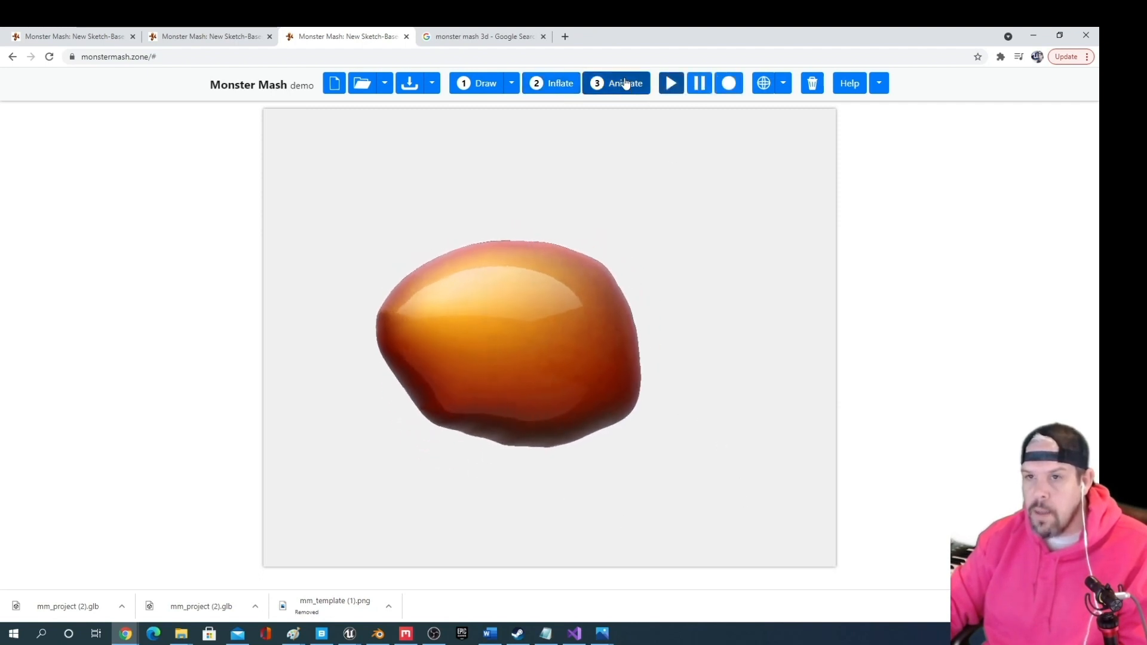
left_click(453, 346)
left_click(597, 367)
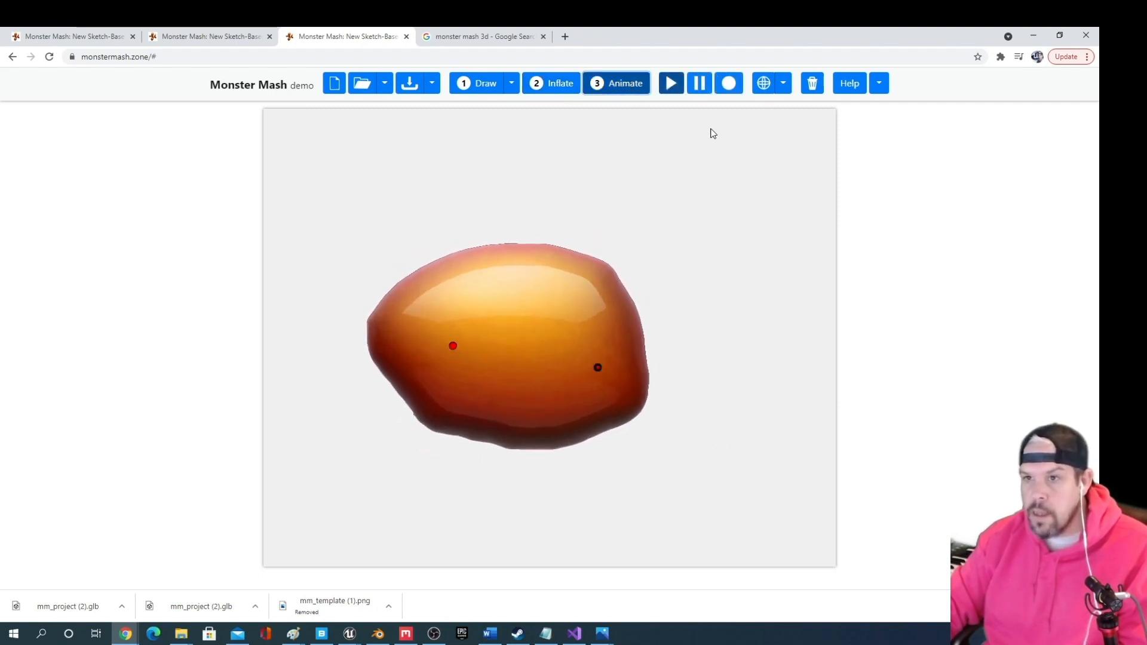
left_click(729, 83)
mouse_move(598, 367)
left_mouse_down()
mouse_move(619, 331)
mouse_move(572, 440)
mouse_move(615, 323)
left_mouse_up()
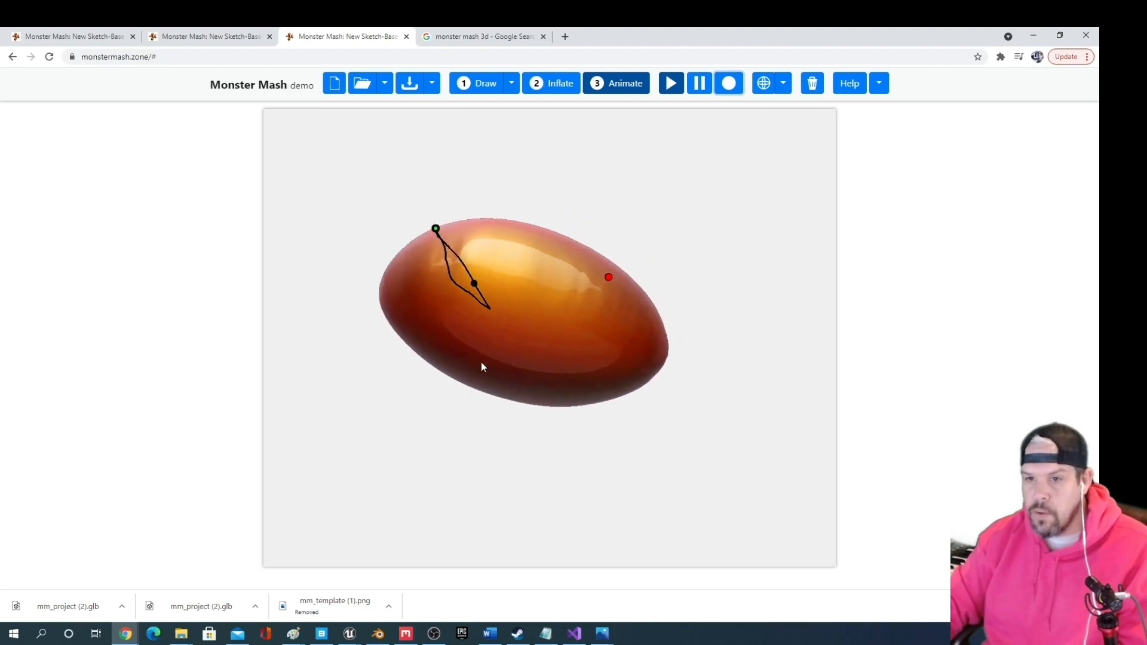
left_click(699, 83)
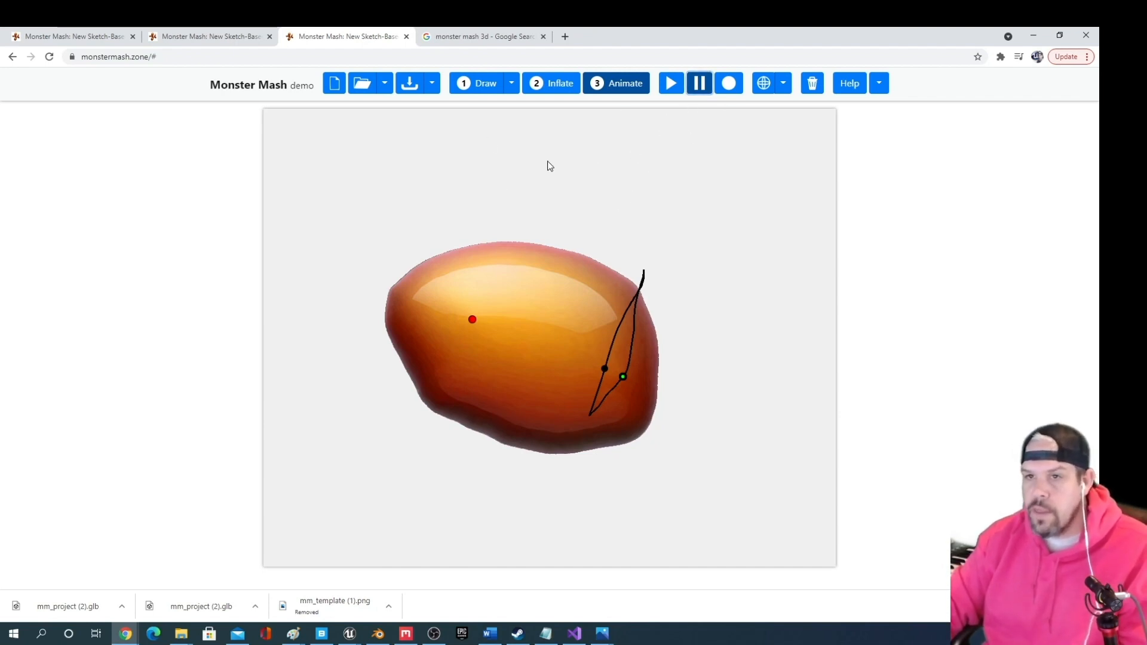
left_click(335, 85)
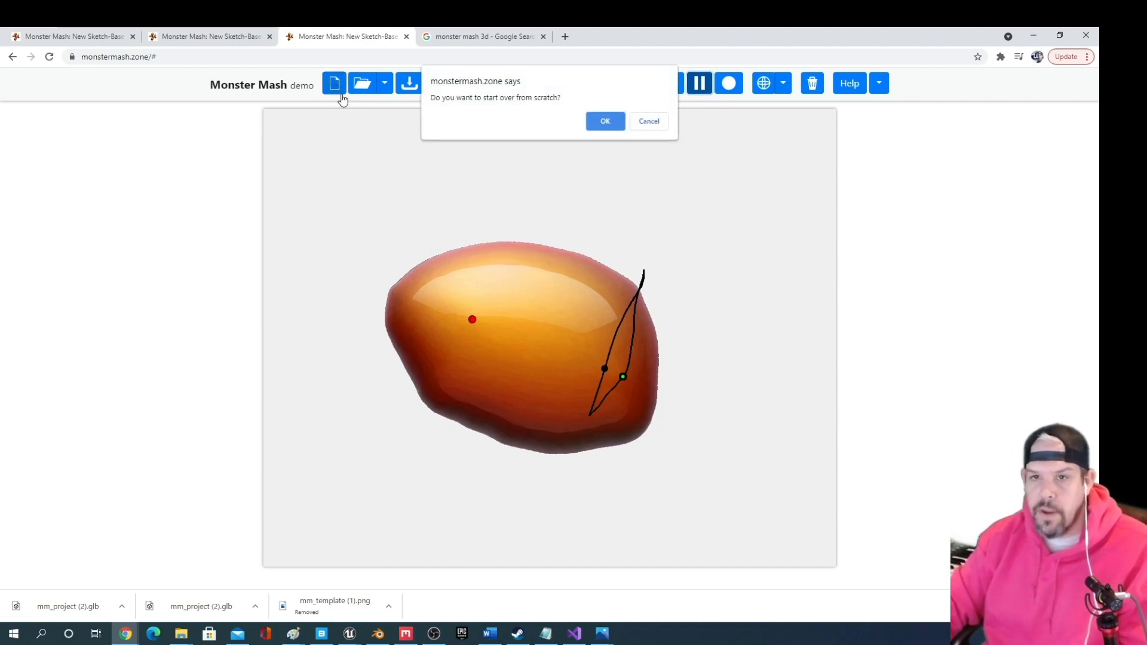
left_click(604, 122)
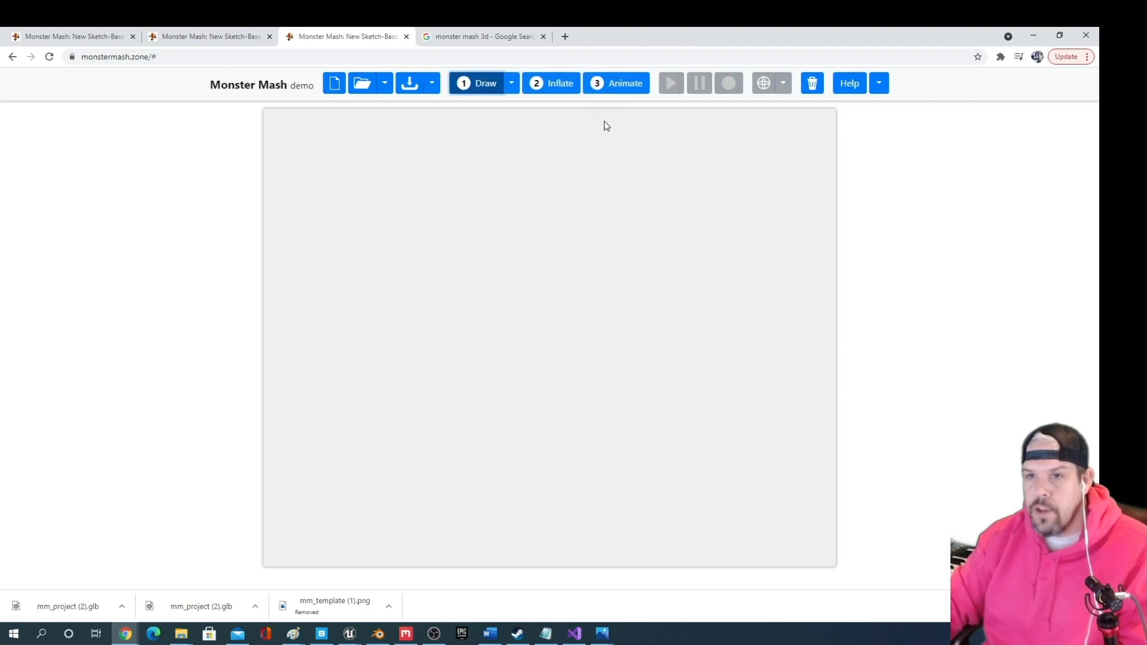
Import the elephant photo from the Desktop as the template image
left_click(385, 87)
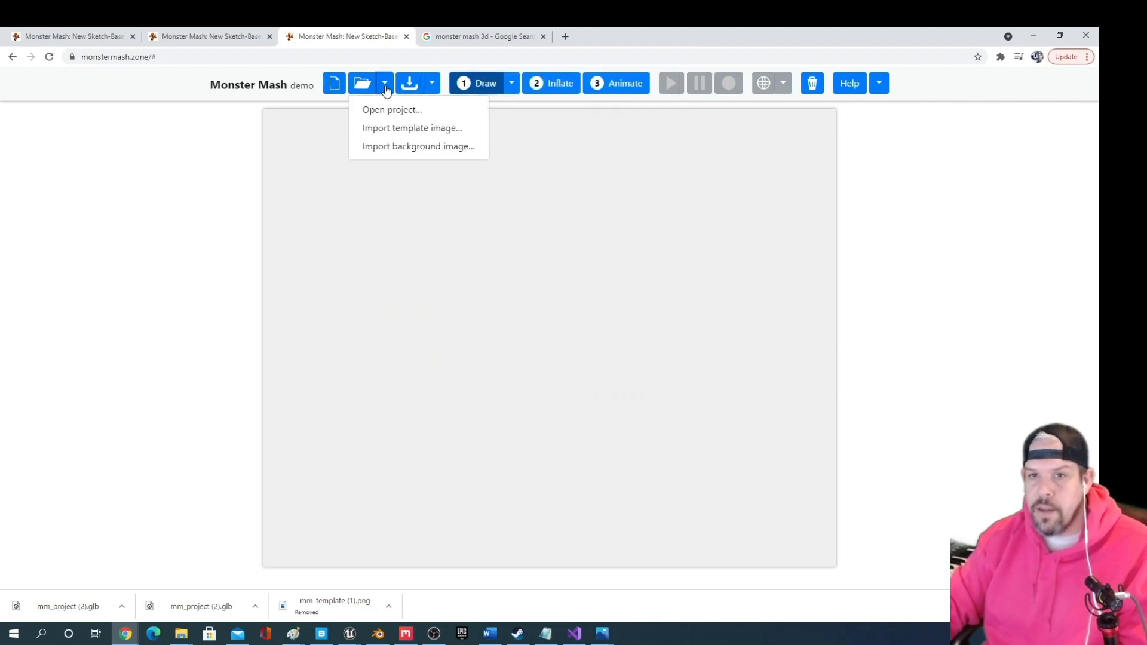
left_click(397, 127)
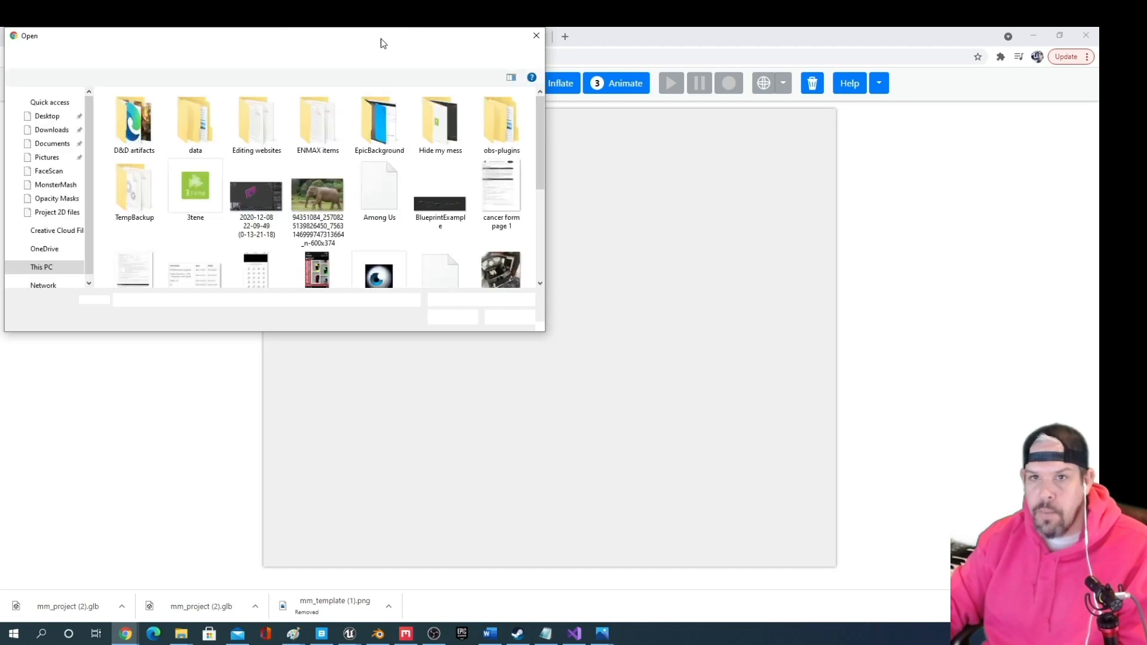
left_click_drag(381, 39, 406, 74)
left_click(346, 240)
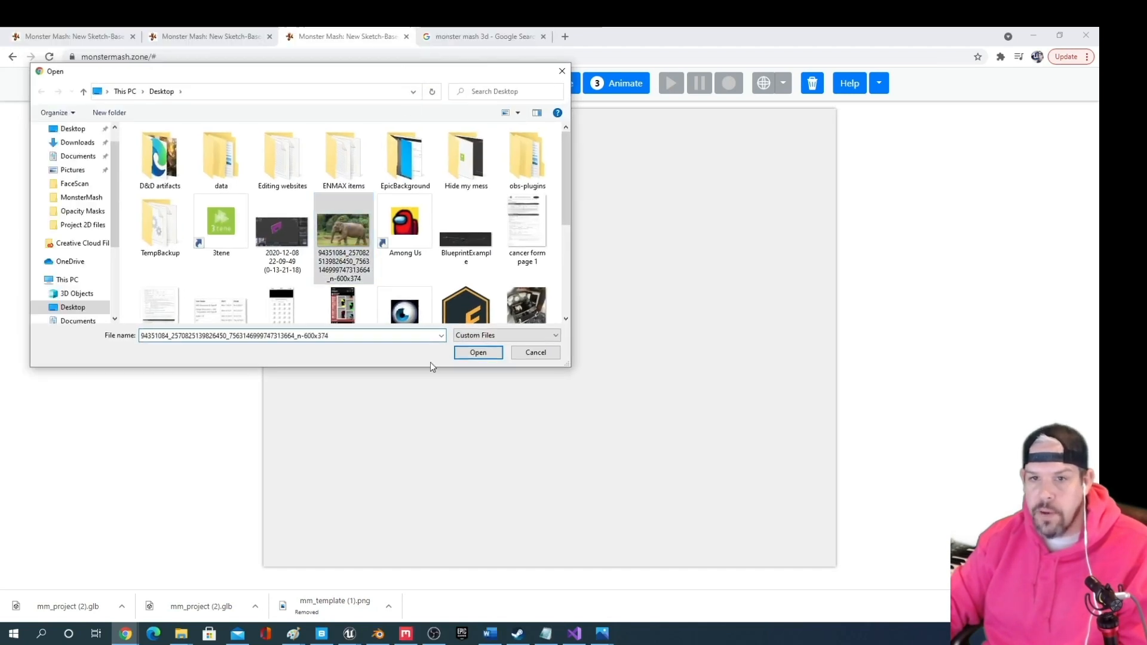
left_click(478, 353)
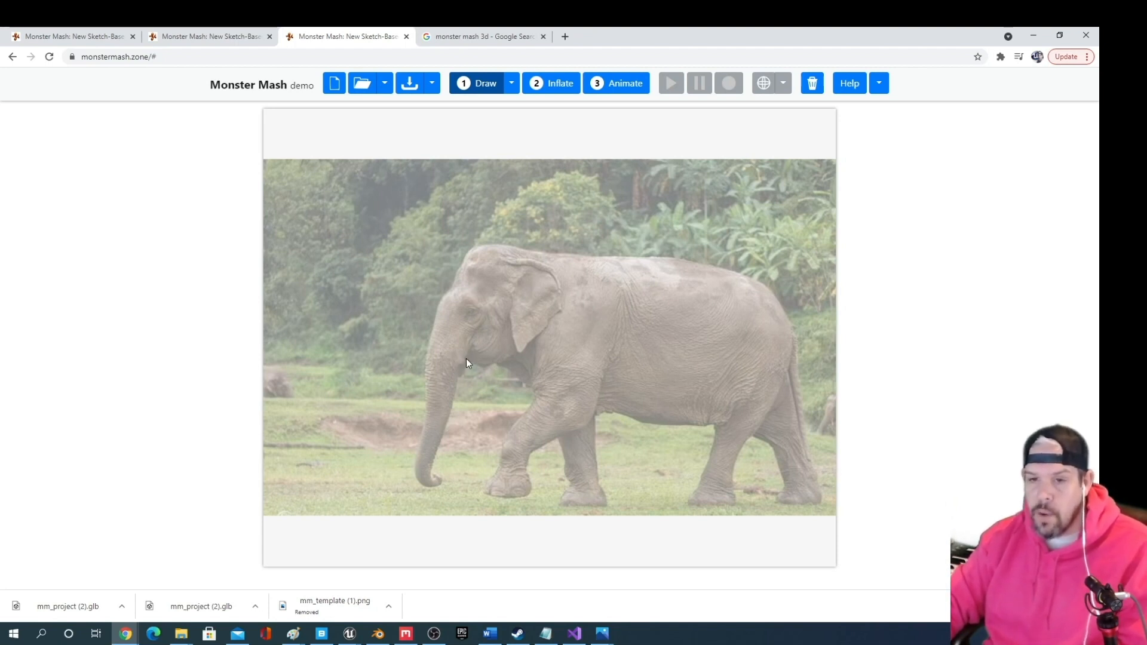
Trace a closed outline around the elephant's trunk, head, back, rump and belly, leaving out the legs and tail
left_click_drag(465, 364, 460, 376)
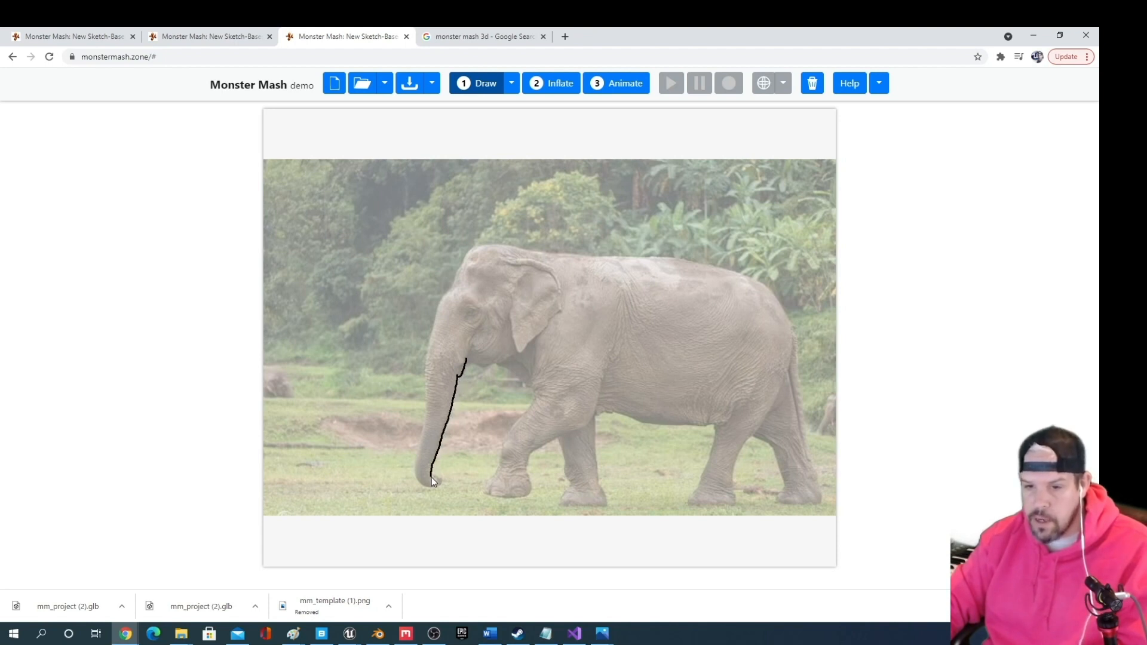
left_click_drag(432, 478, 424, 486)
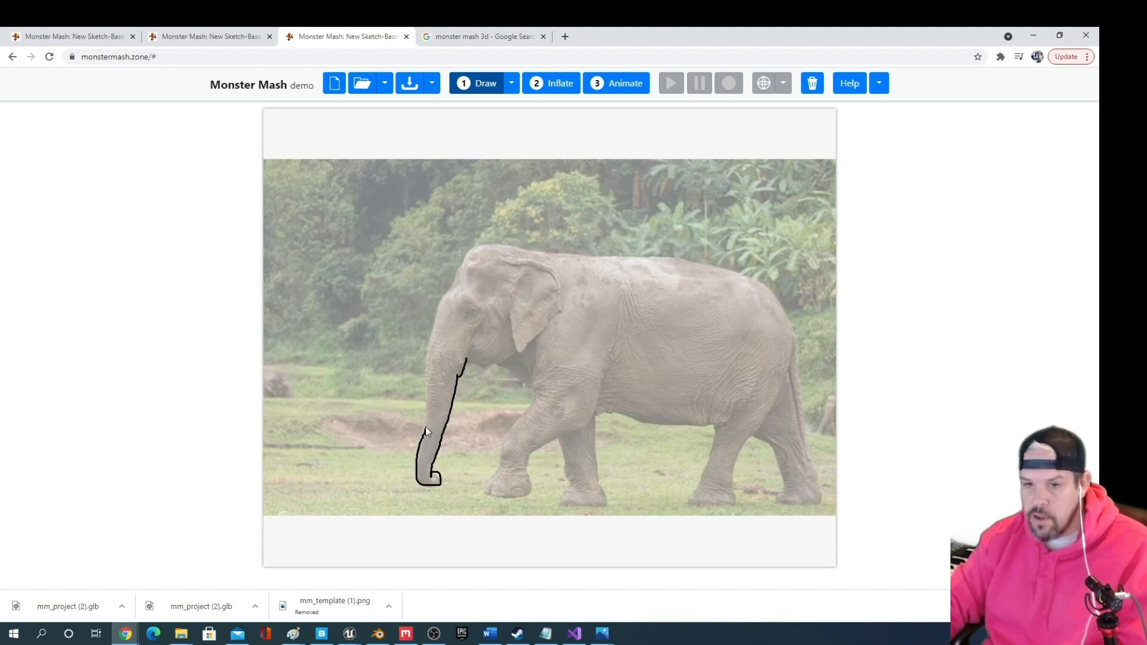
left_click_drag(426, 429, 426, 398)
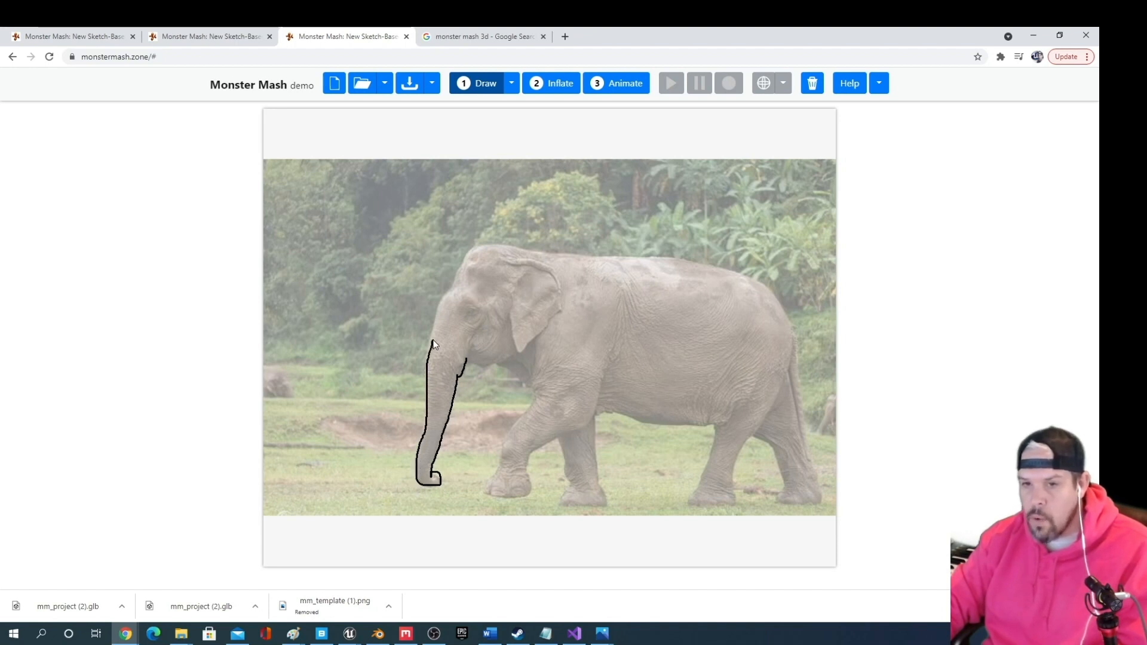
left_click_drag(446, 302, 459, 288)
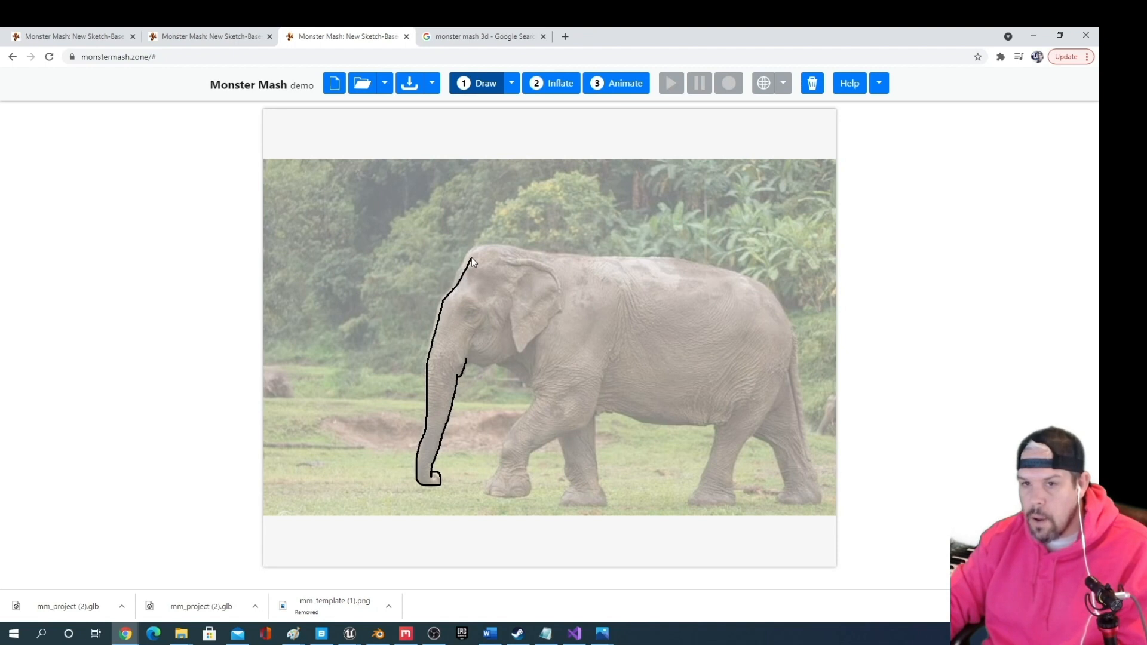
left_click_drag(489, 251, 533, 258)
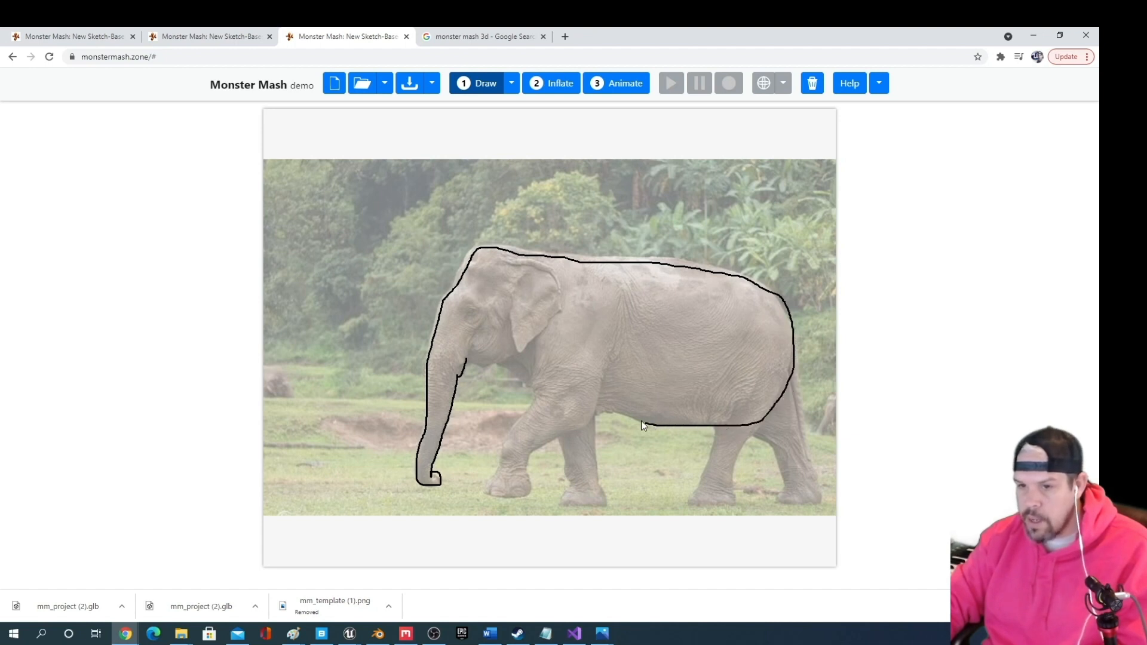
left_click_drag(625, 416, 575, 414)
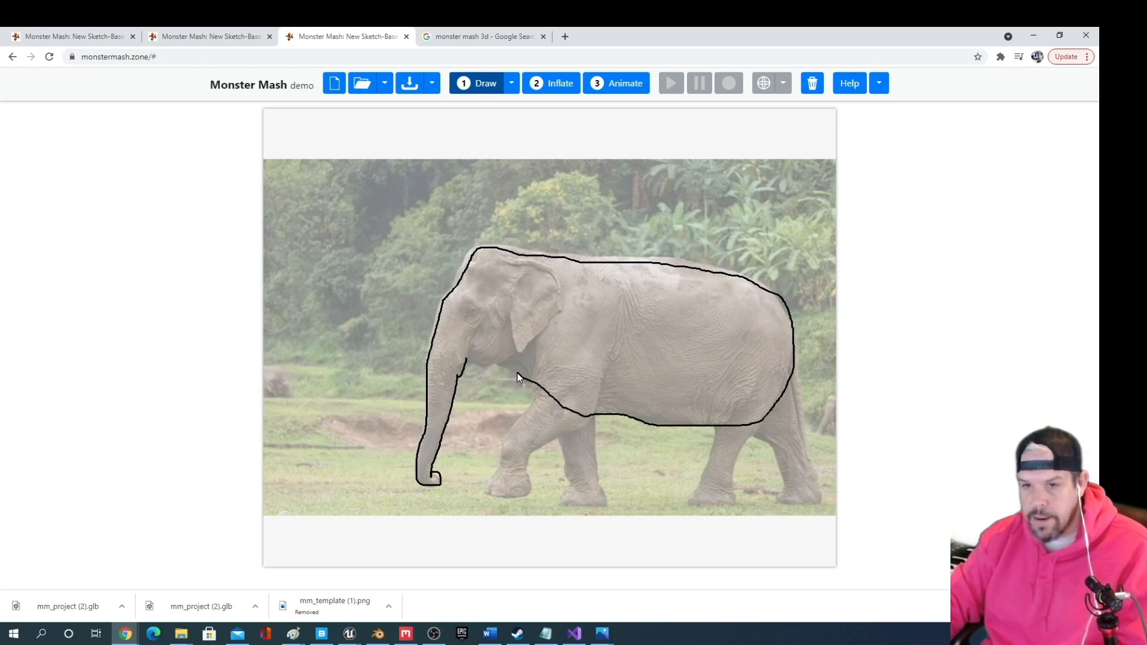
left_click_drag(482, 365, 465, 356)
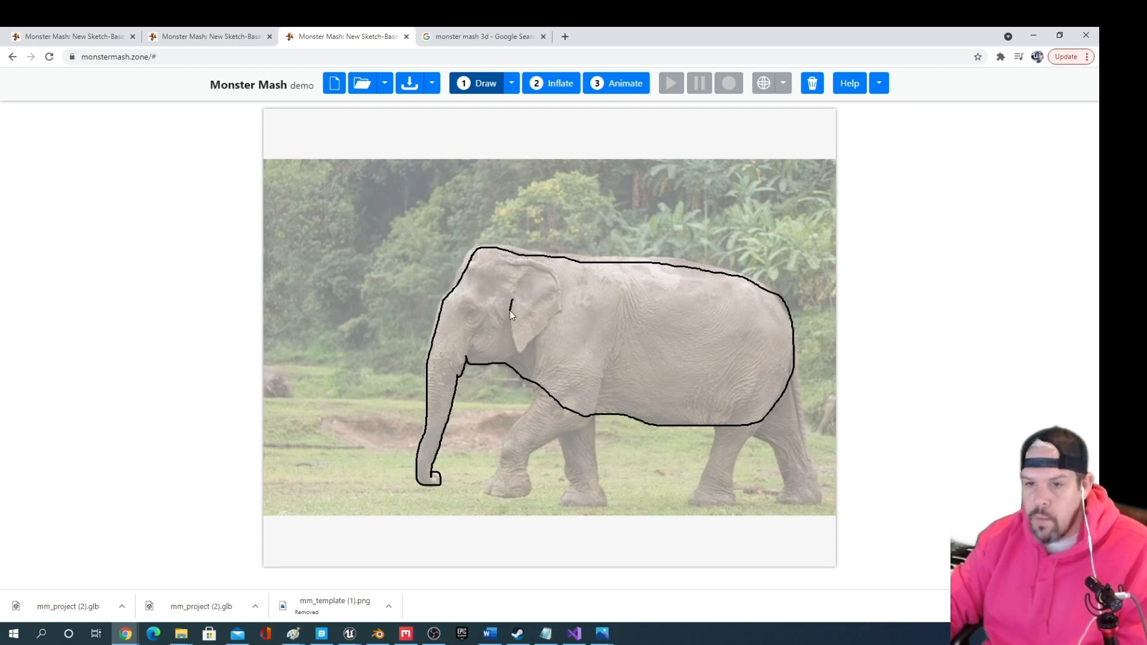
Outline the elephant's ear with an open top front edge and duplicate it for the opposite side of the head
left_click_drag(519, 353, 558, 315)
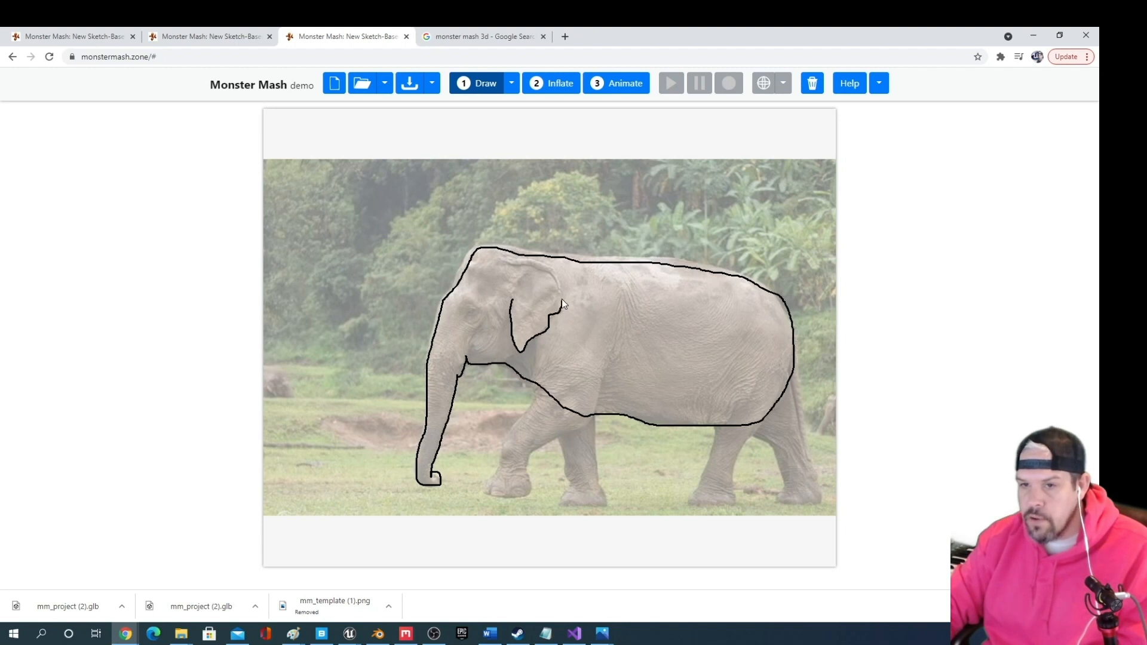
left_click_drag(531, 269, 519, 265)
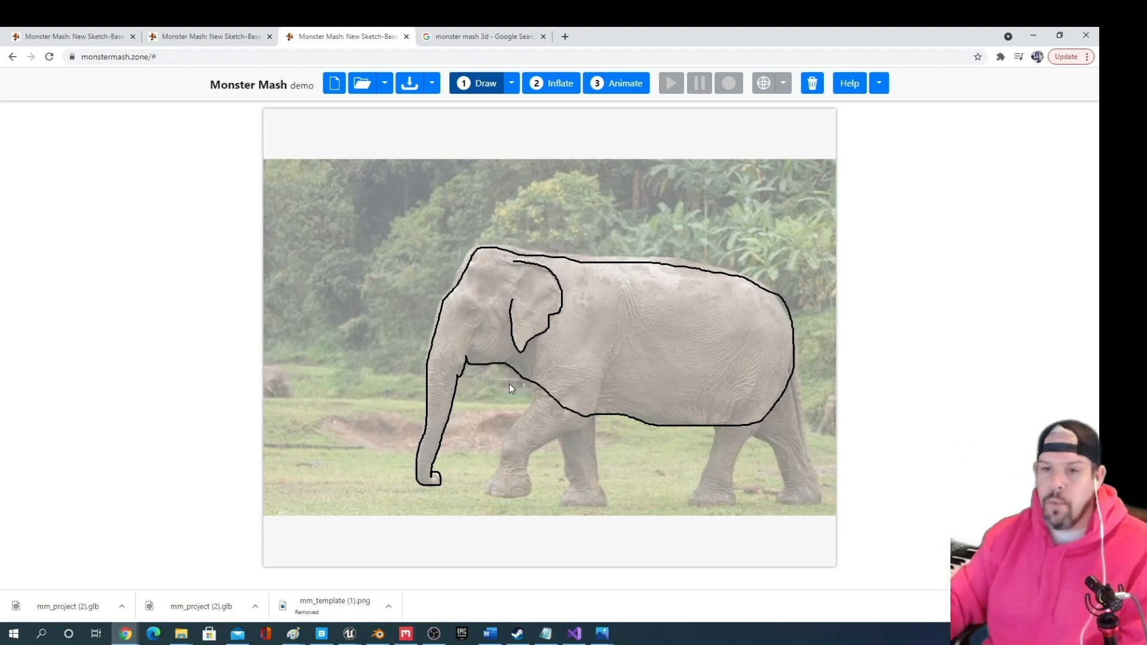
left_click(555, 304)
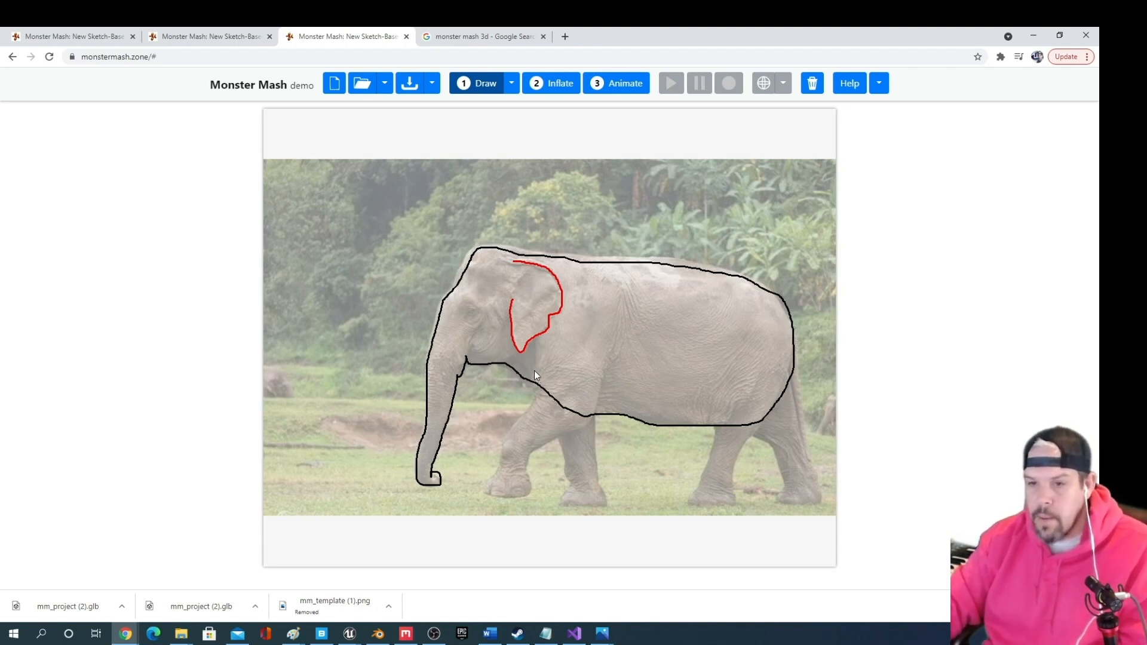
Outline the near front leg, left open inside the shoulder, and duplicate it for the far side of the body
left_click_drag(531, 395, 526, 414)
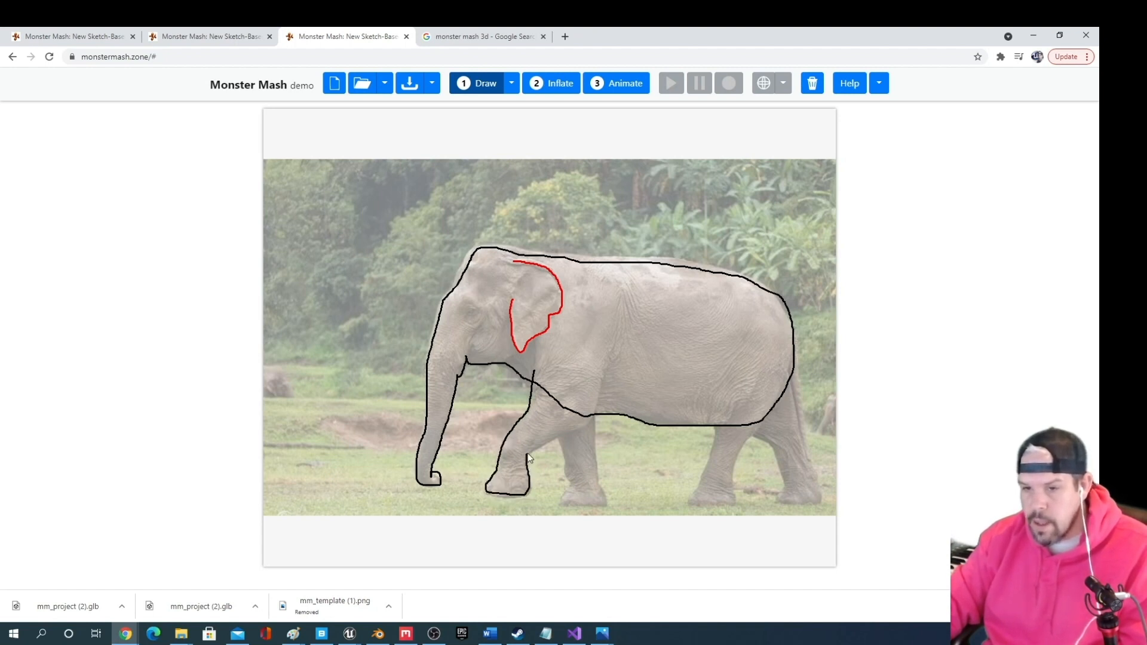
left_click_drag(551, 439, 592, 420)
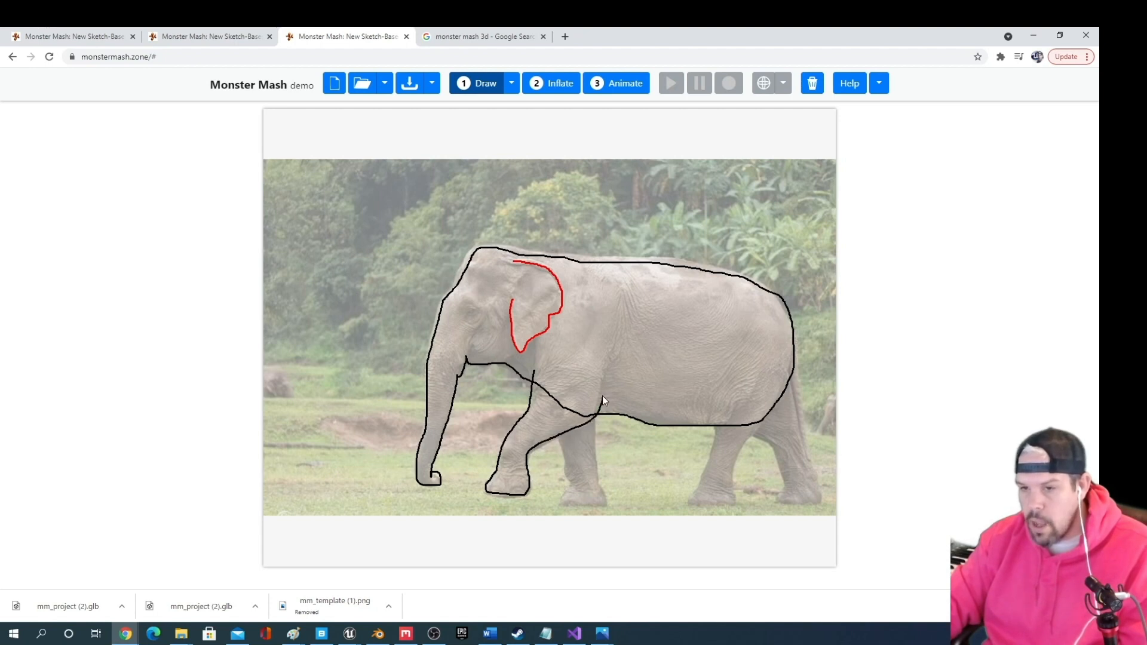
left_click_drag(604, 364, 604, 361)
left_click(577, 383)
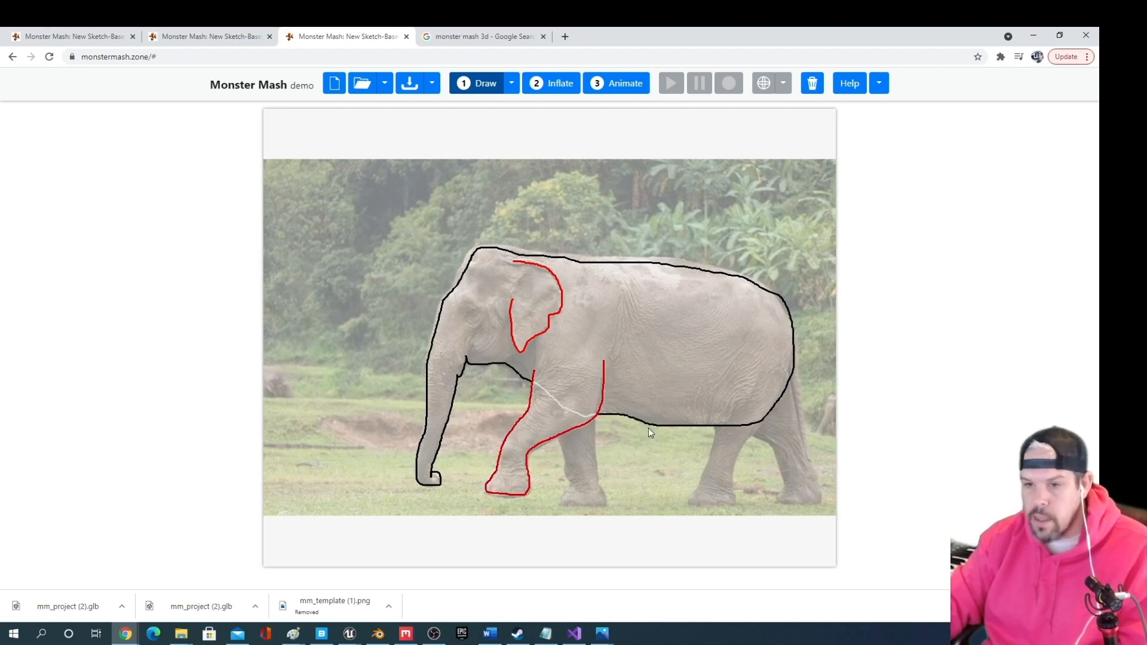
Outline the near hind leg, left open inside the hip, and duplicate it for the far side of the body
left_click_drag(724, 386, 719, 413)
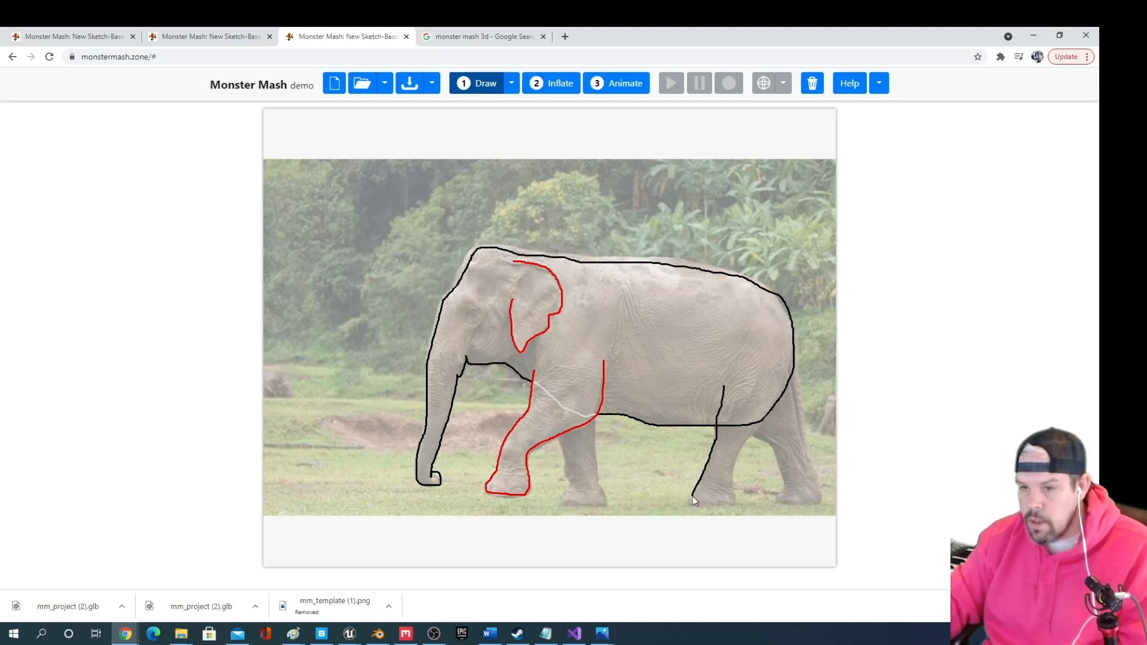
left_click_drag(732, 503, 738, 456)
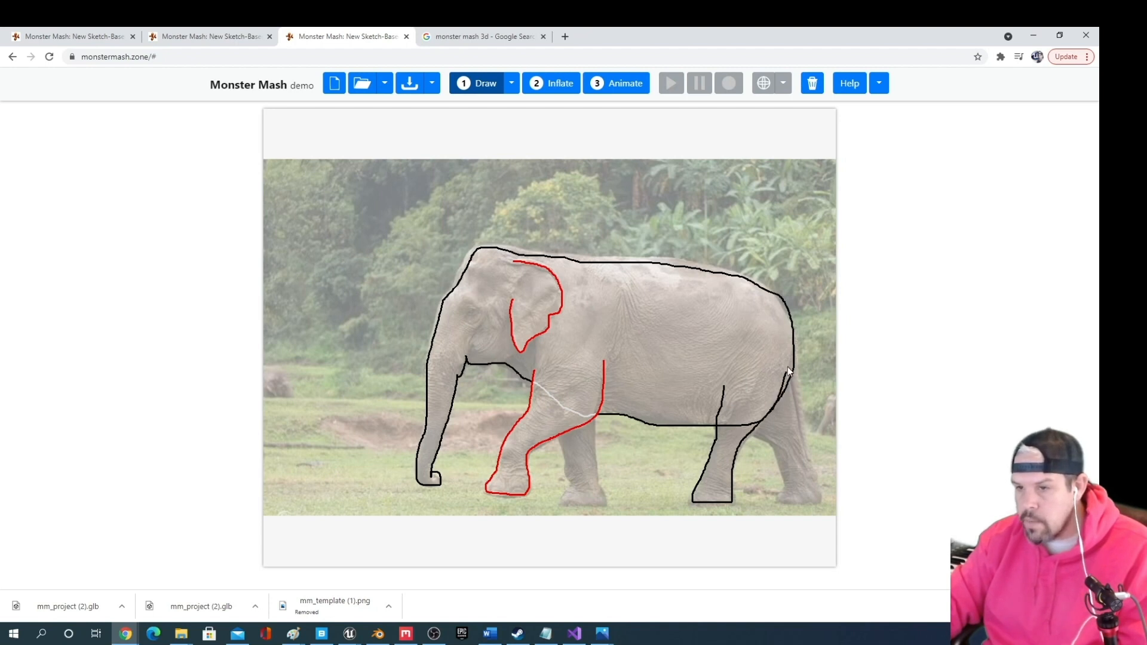
left_click(743, 399)
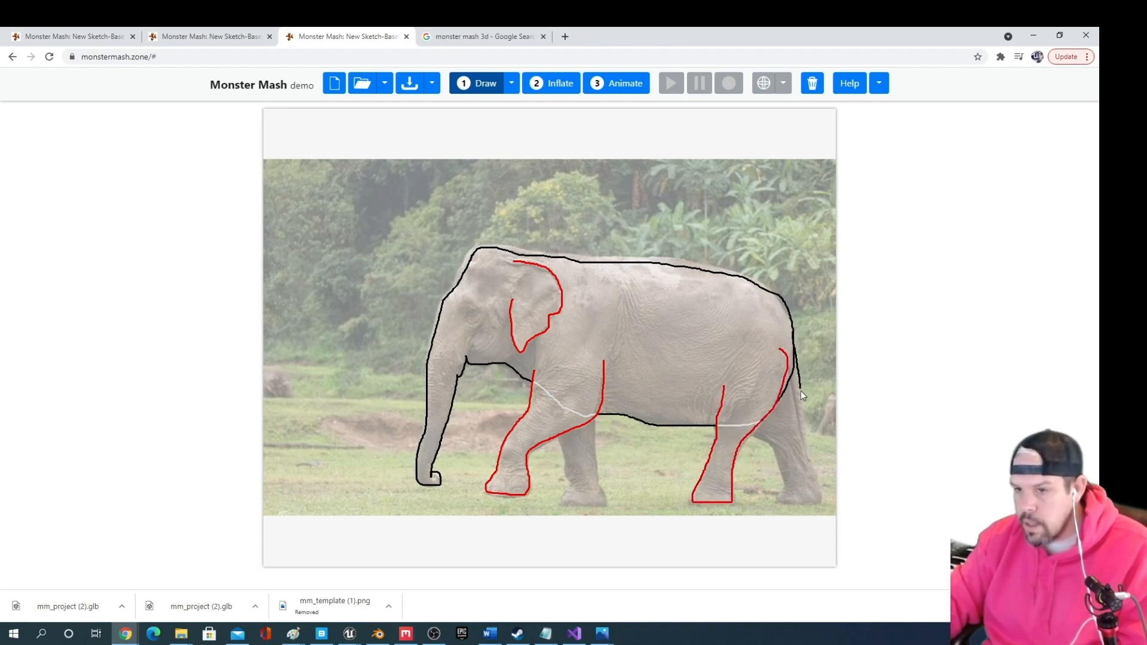
Outline the tail as a single narrow part, left open where it overlaps the rump
left_click_drag(801, 392, 802, 419)
left_click_drag(802, 461, 794, 406)
left_click_drag(783, 340, 784, 339)
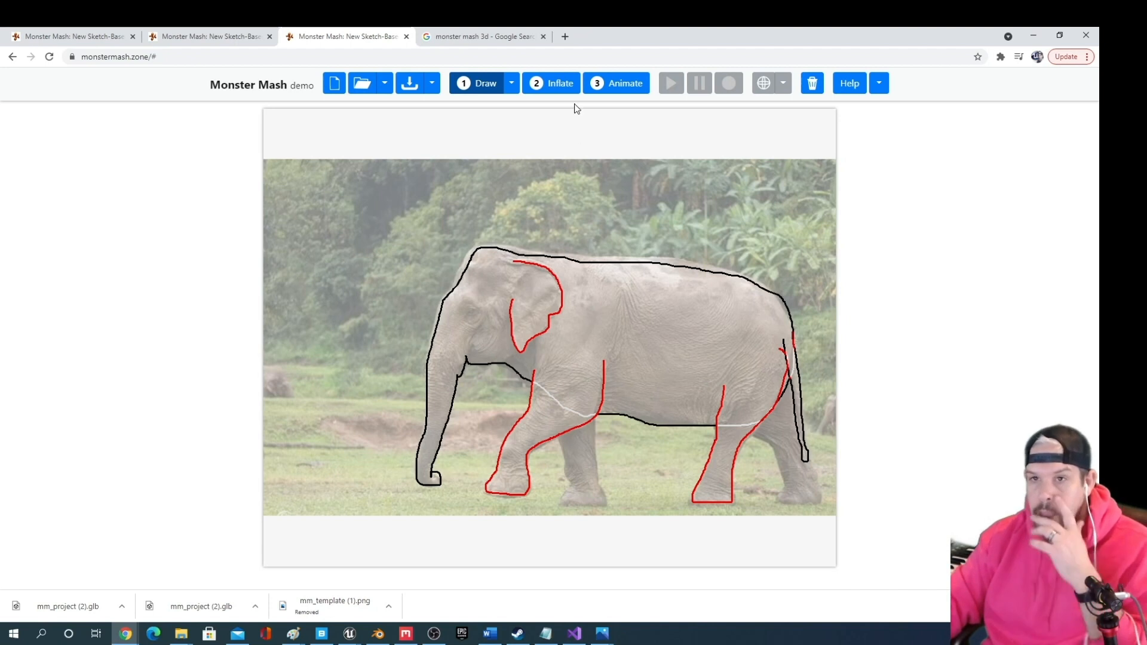
Inflate the traced drawing into a 3D elephant and rotate the model to check it from the side, front and rear
left_click(549, 87)
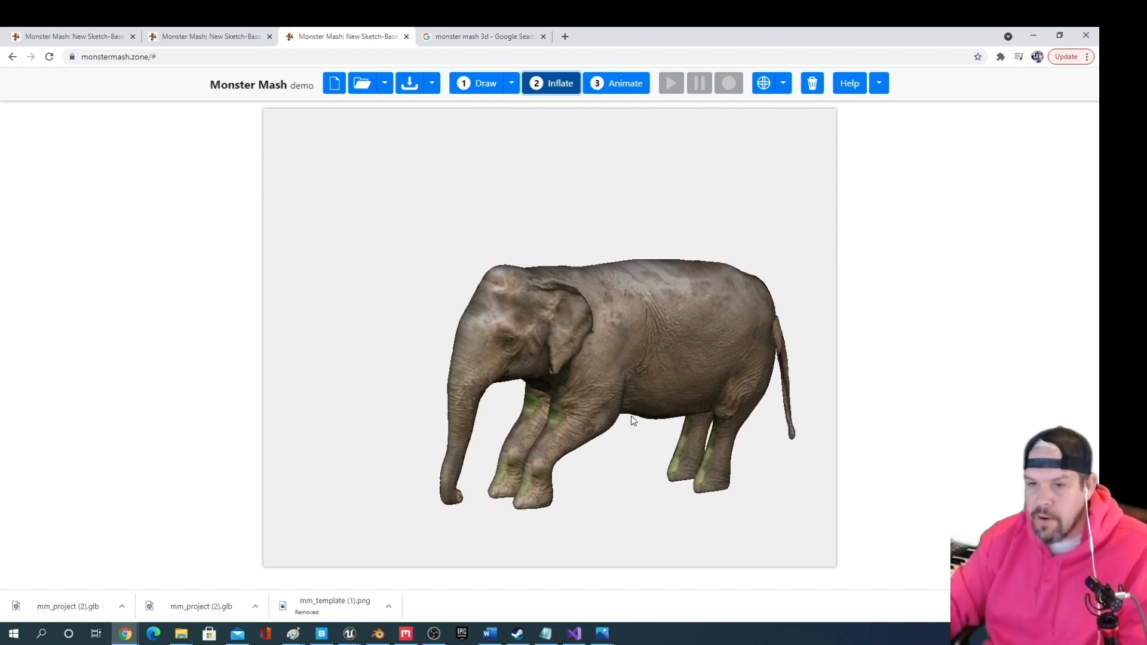
left_click_drag(659, 399, 478, 388)
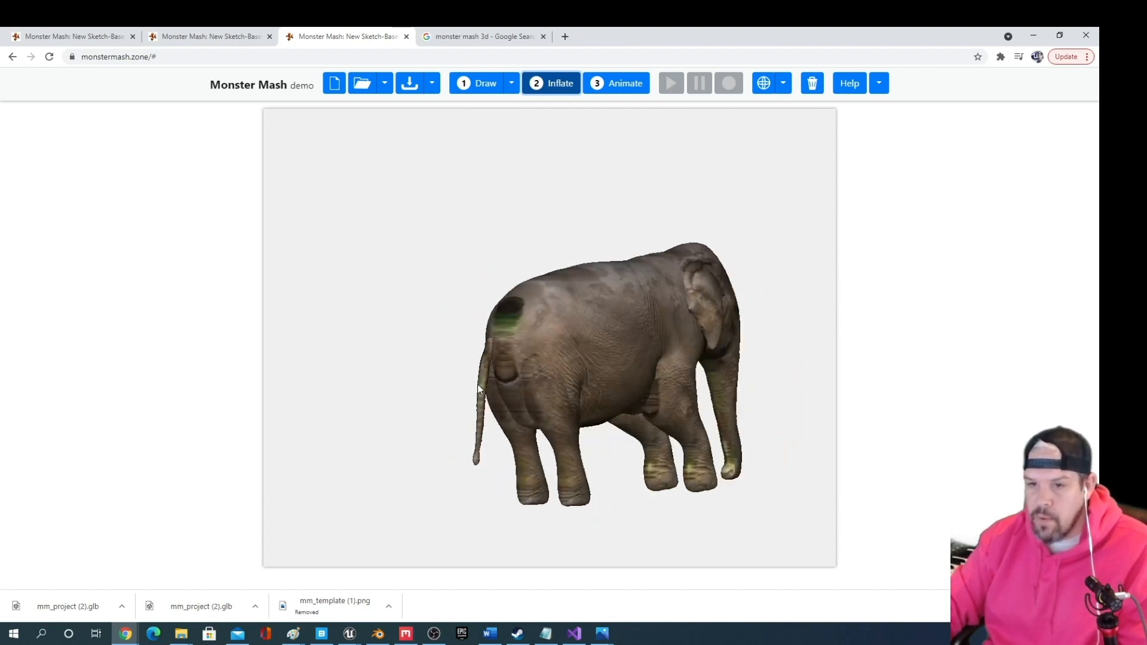
left_click_drag(496, 332, 593, 333)
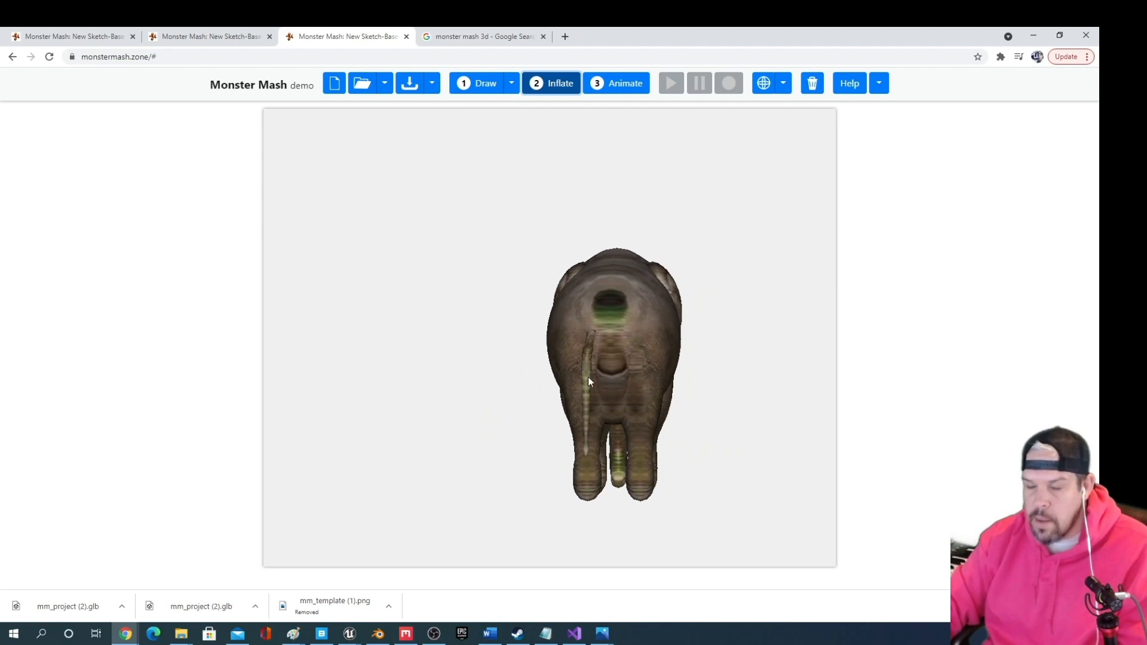
left_click_drag(589, 381, 532, 294)
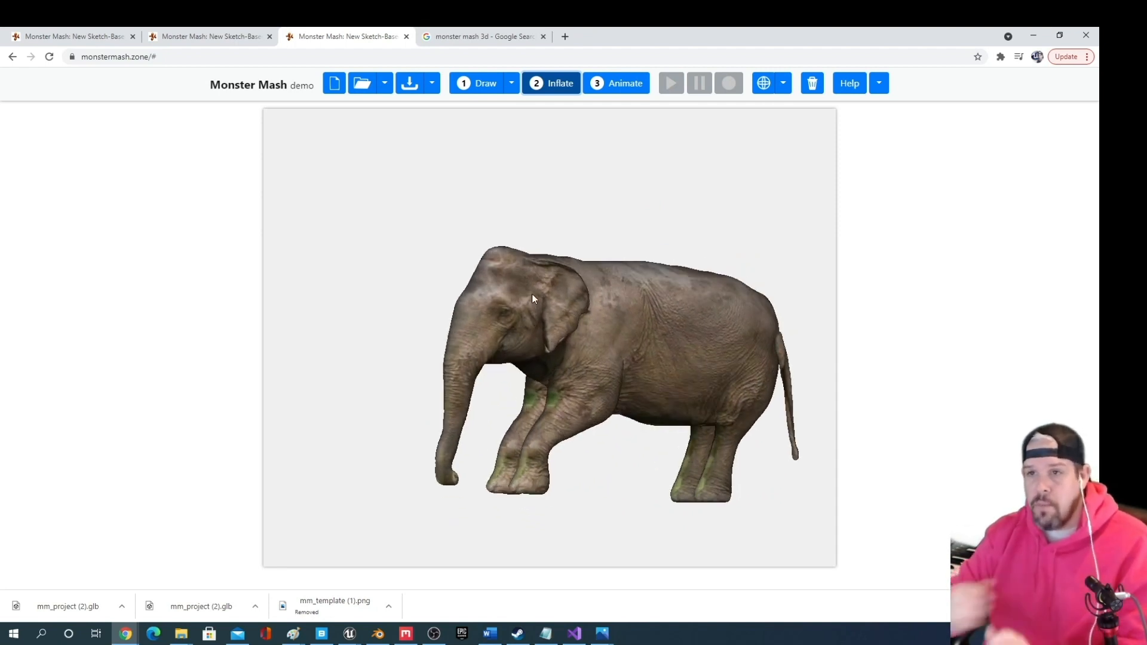
left_click_drag(674, 318, 626, 339)
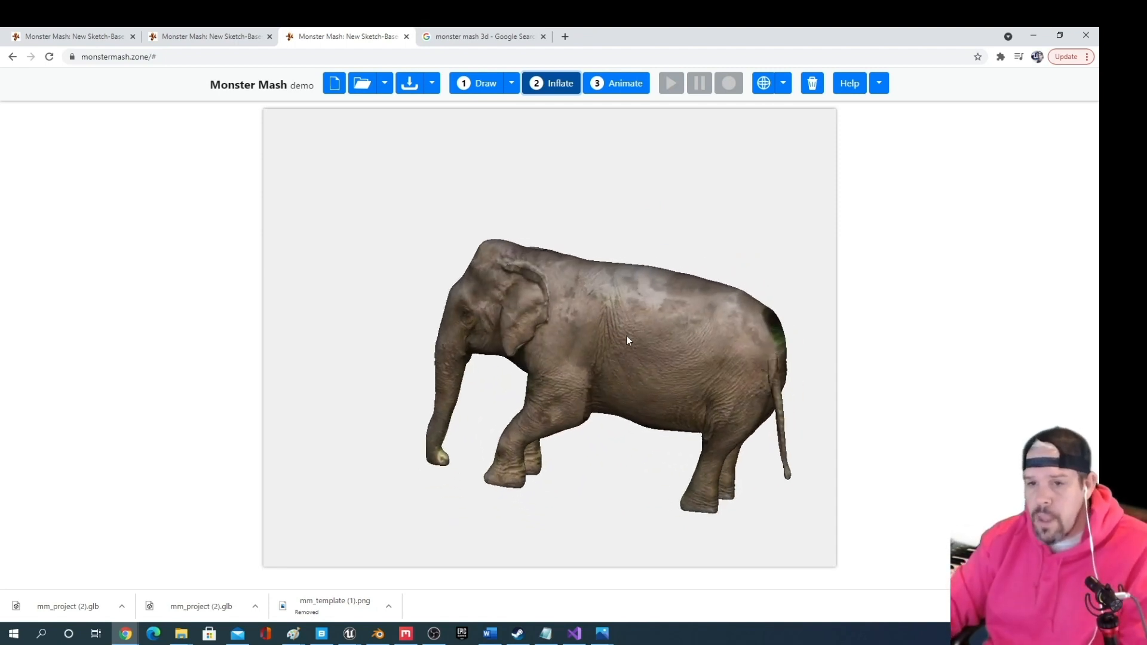
View the exported drawing template mm_template (1) from the MonsterMash folder and return to the inflated elephant
left_click(433, 85)
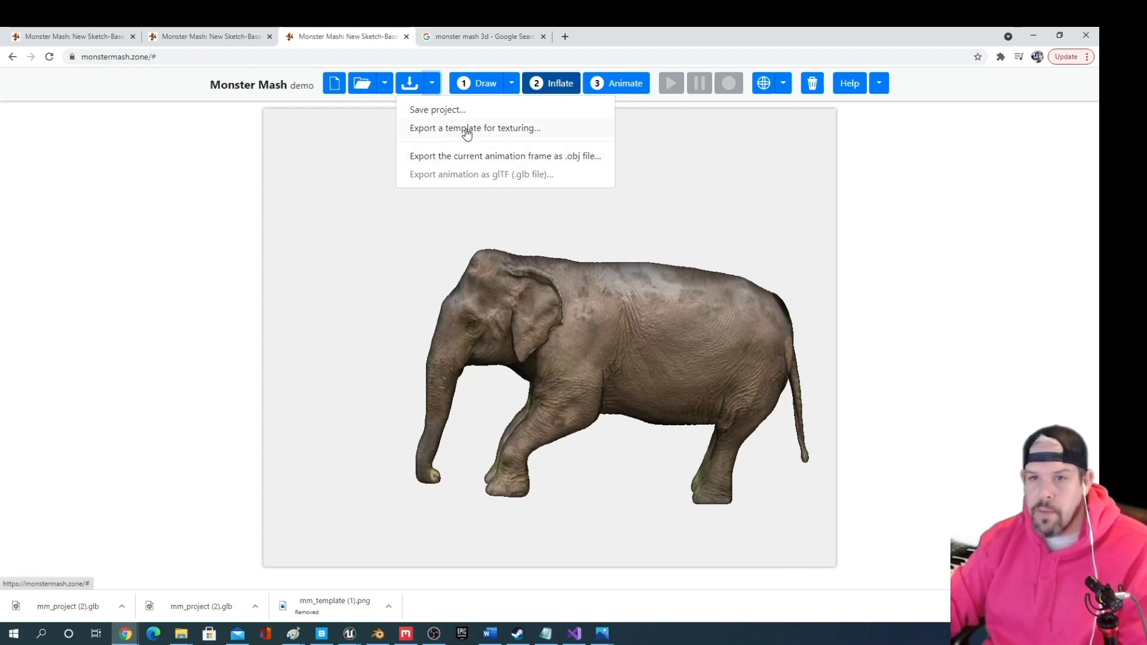
left_click(181, 634)
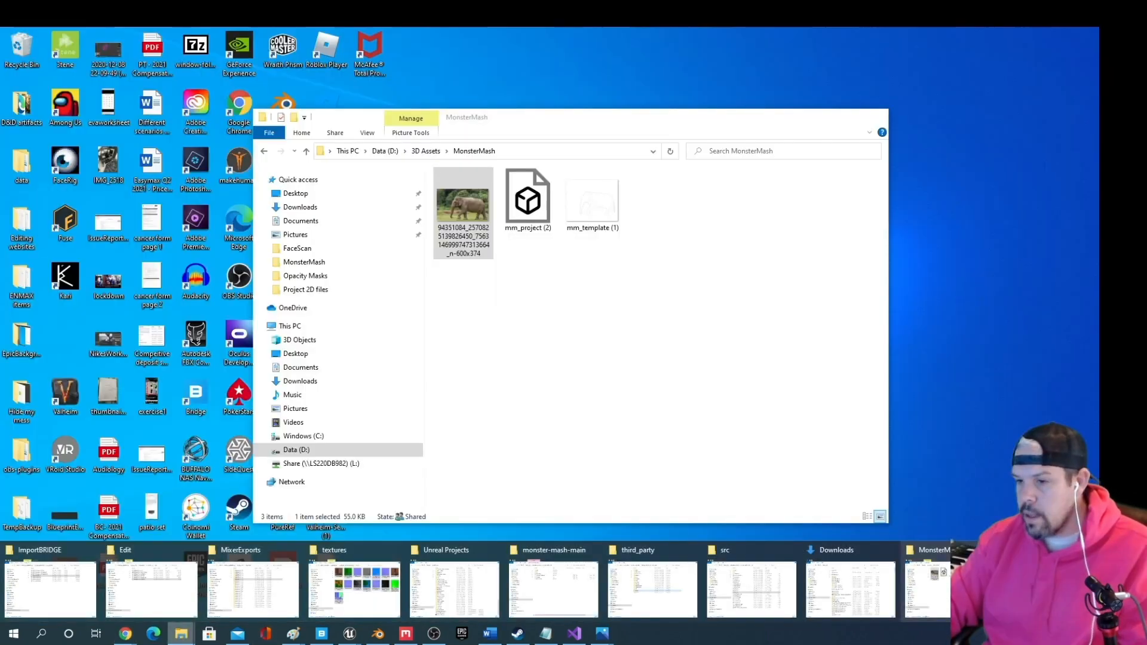
left_click(926, 589)
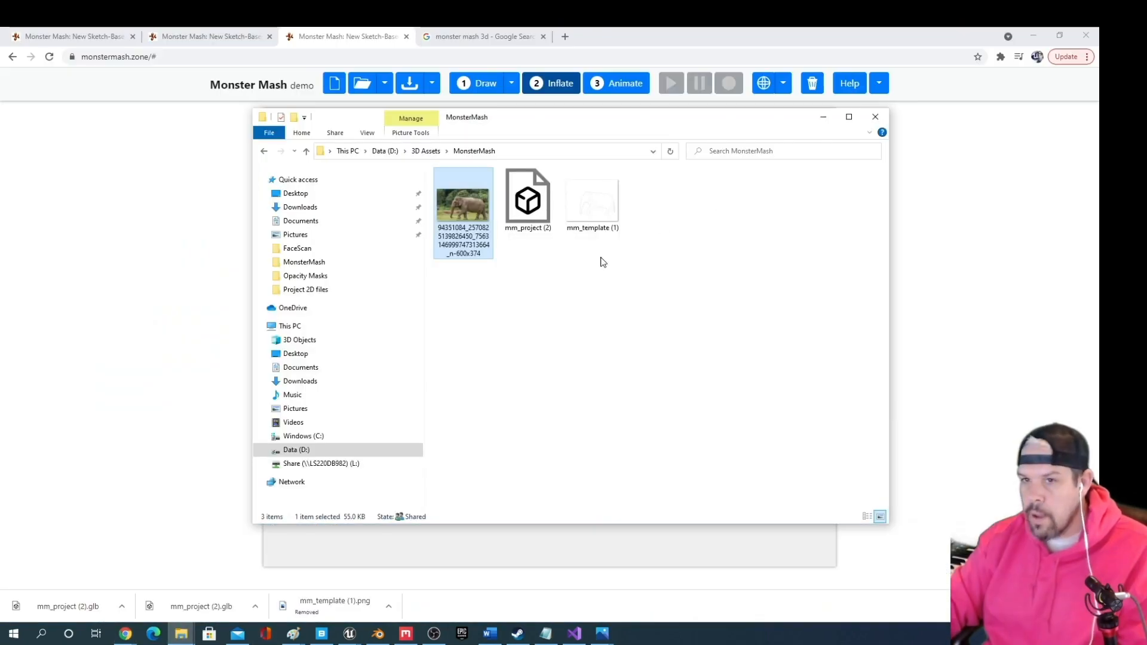
left_click(601, 213)
double_click(600, 212)
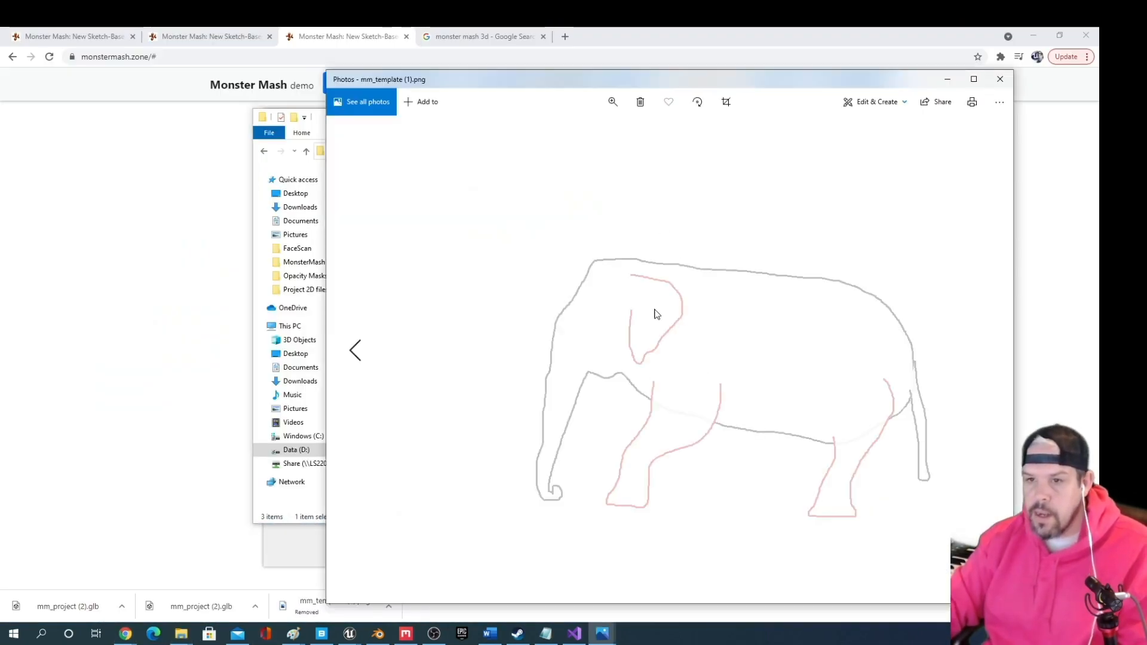
left_click(1000, 79)
left_click(822, 117)
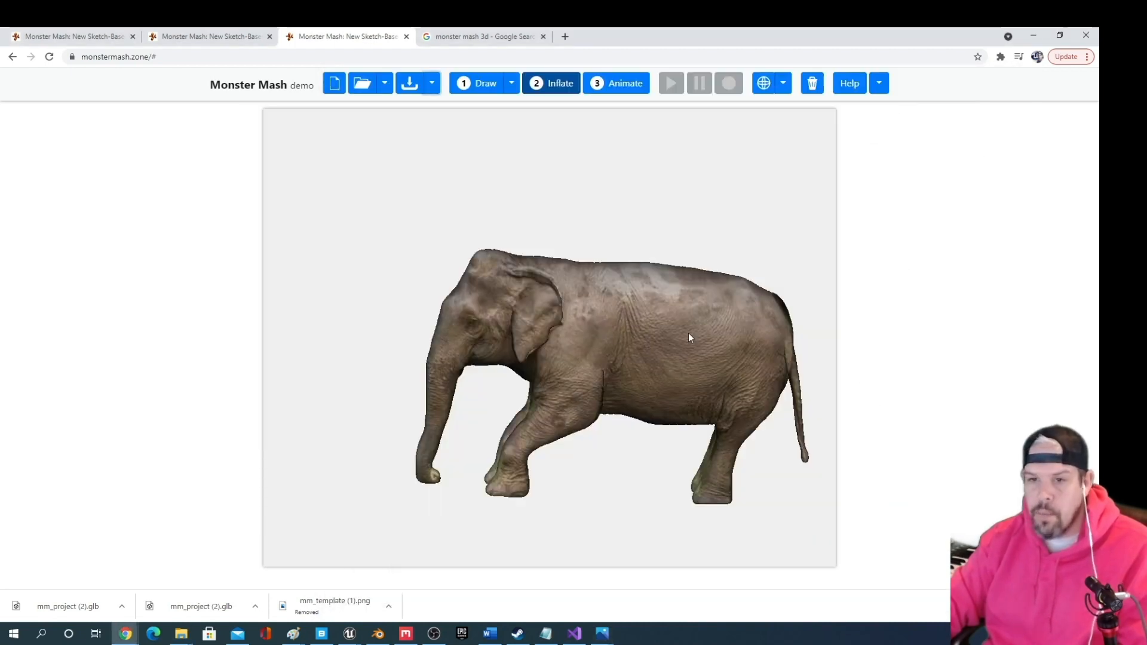
Center the inflated elephant on the canvas in a side view and switch to animation mode
left_click_drag(702, 306, 344, 361)
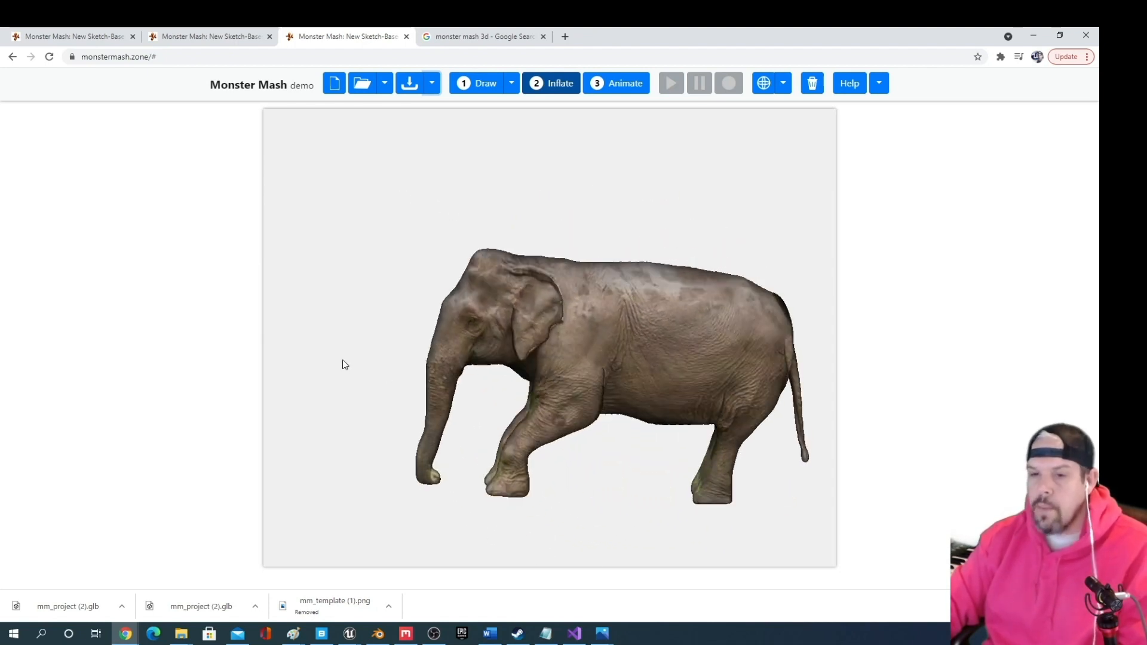
middle_click_drag(661, 354, 614, 342)
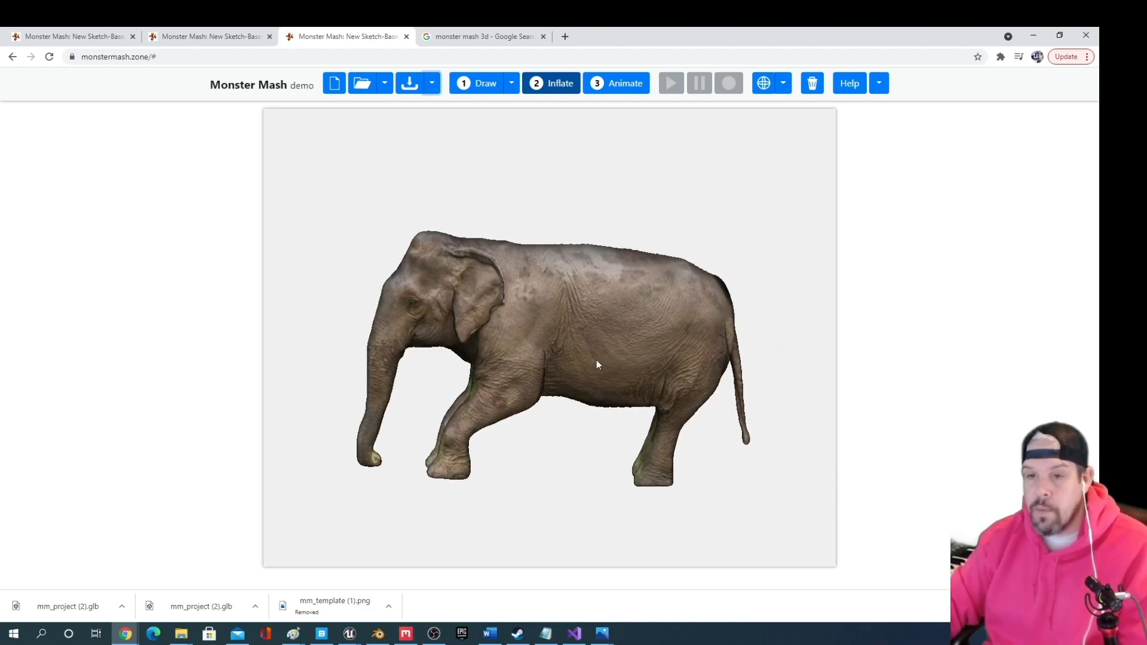
left_click_drag(596, 360, 613, 369)
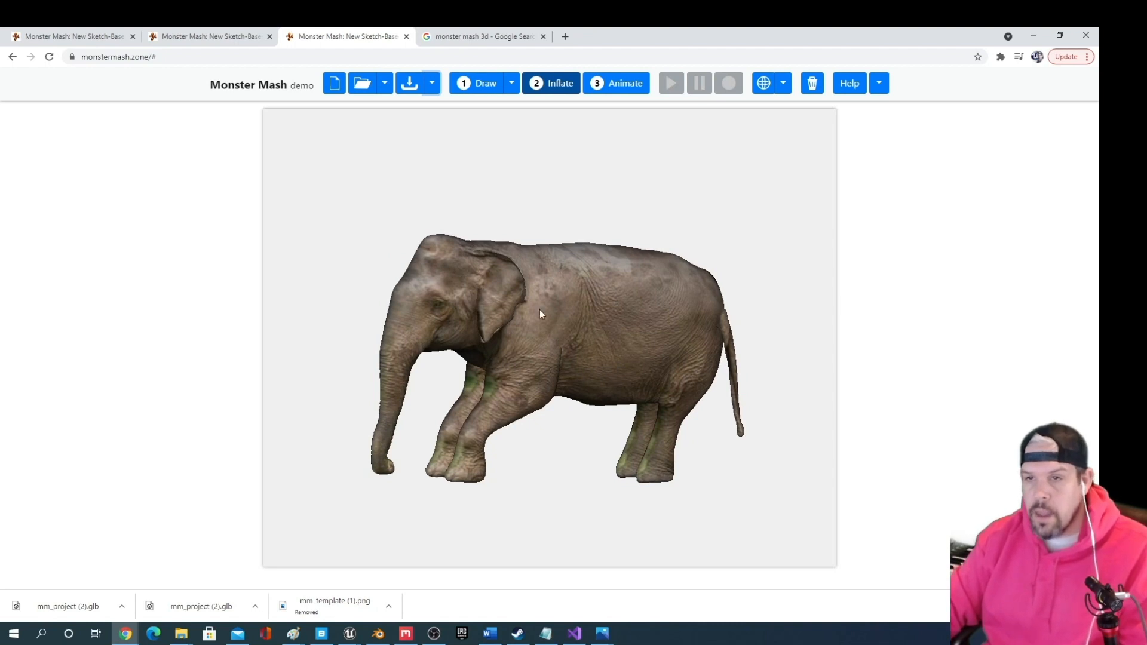
left_click_drag(540, 310, 608, 285)
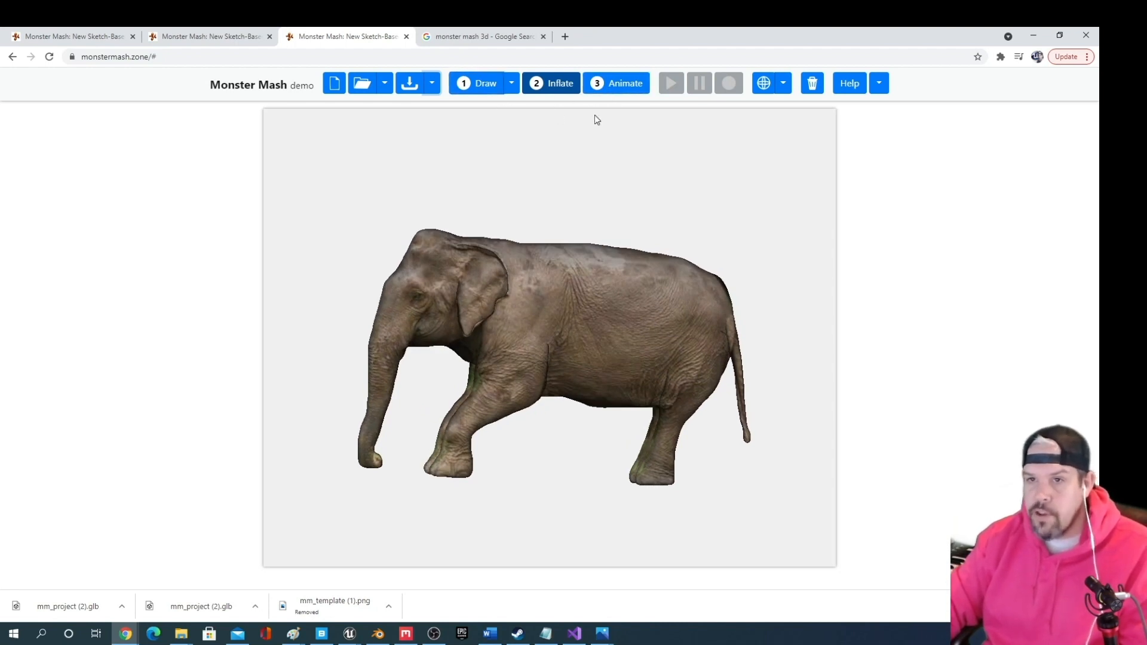
left_click(615, 88)
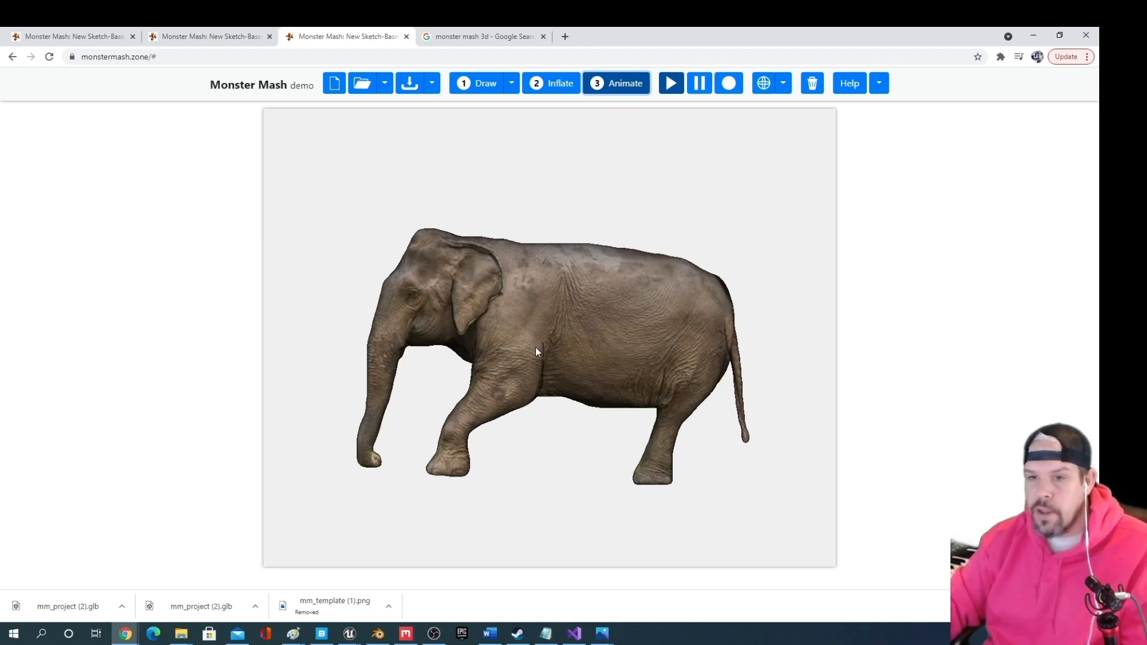
left_click(525, 307)
left_click(647, 300)
left_click(661, 465)
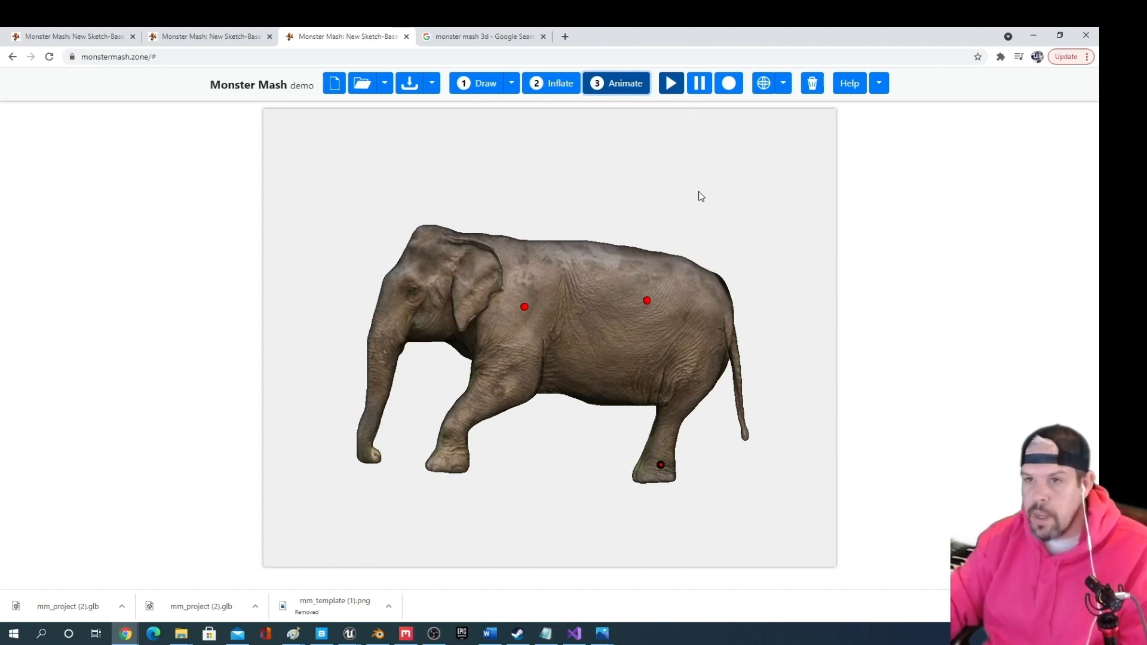
left_click(813, 84)
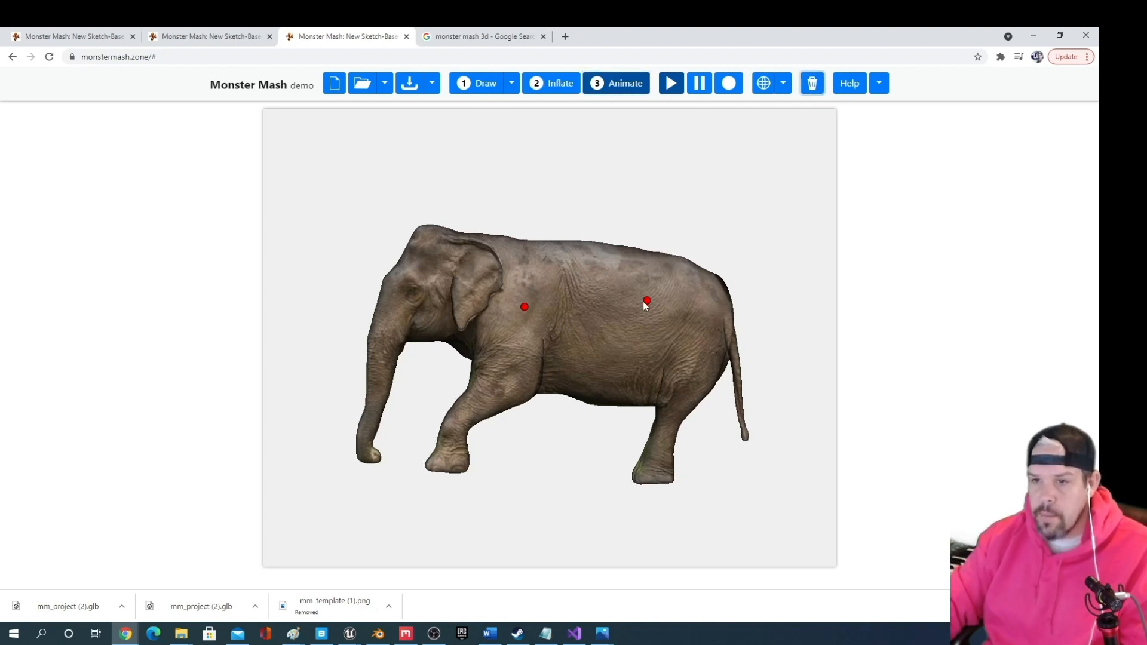
left_click(813, 84)
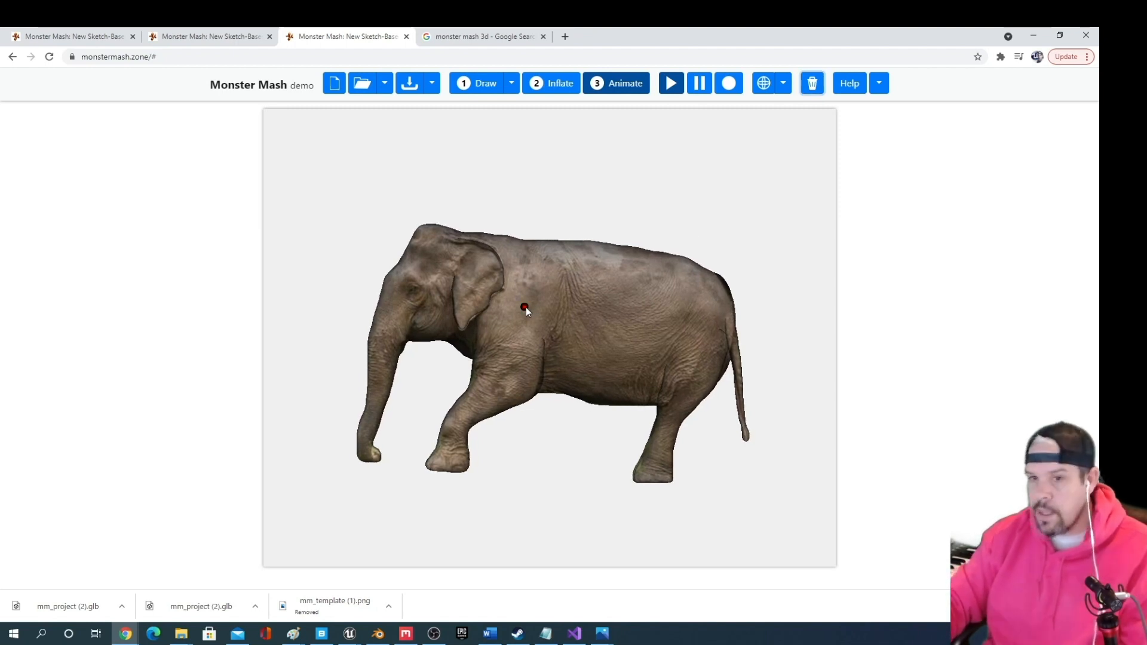
key("Delete")
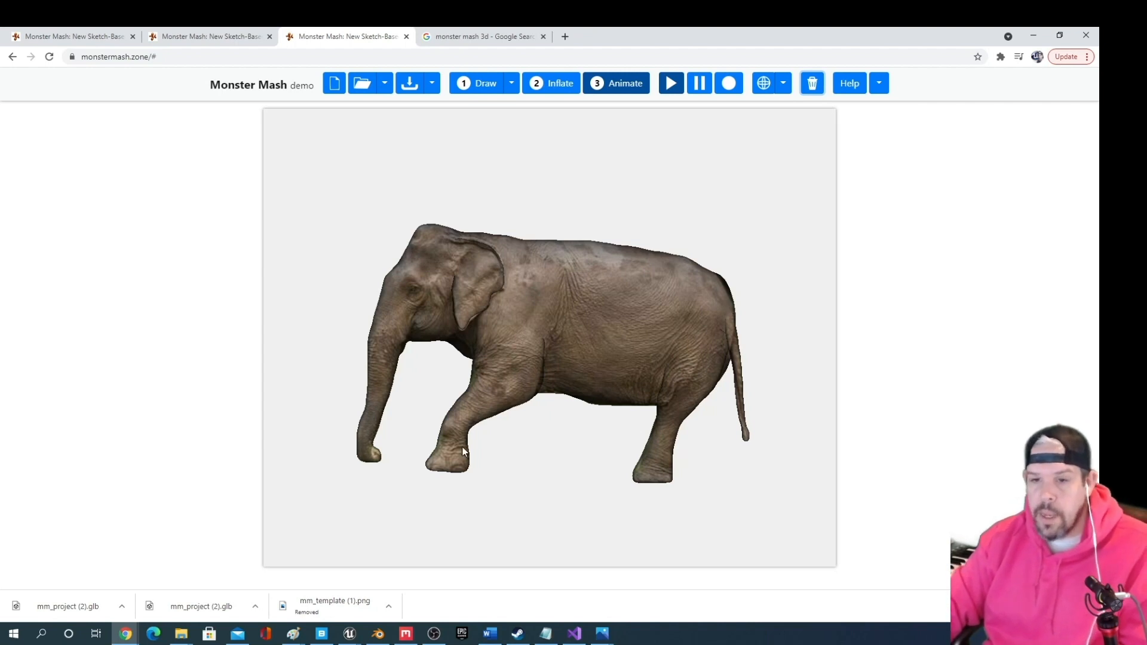
Add a control point on the near front foot, record a looping walking motion for it, and pause the playback
left_click(445, 459)
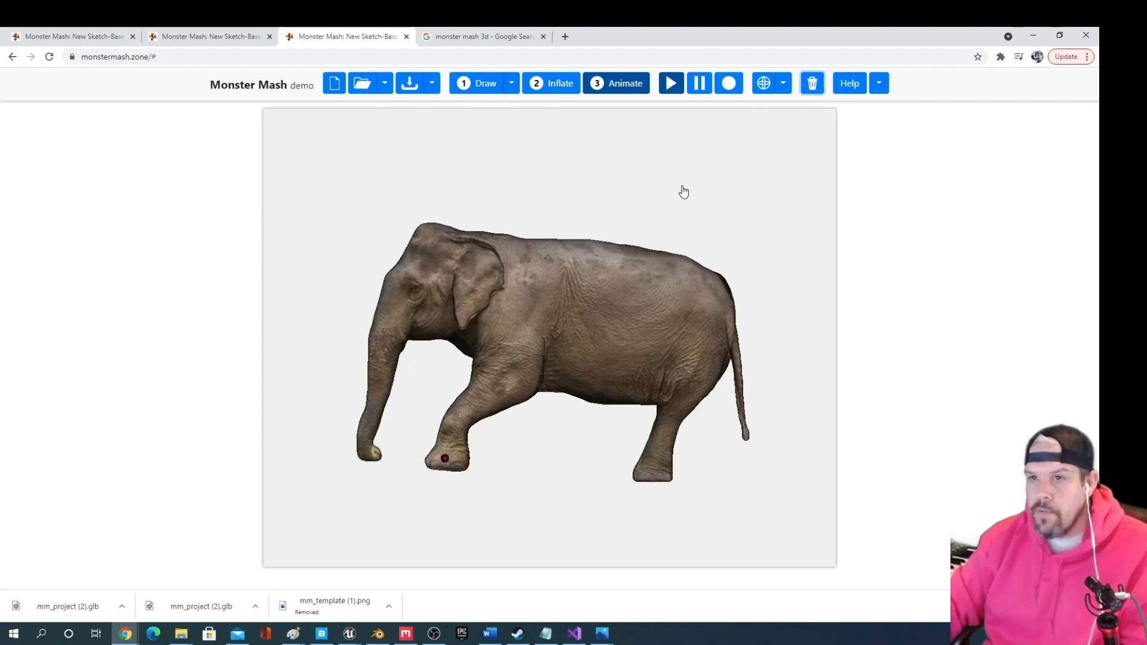
left_click(740, 87)
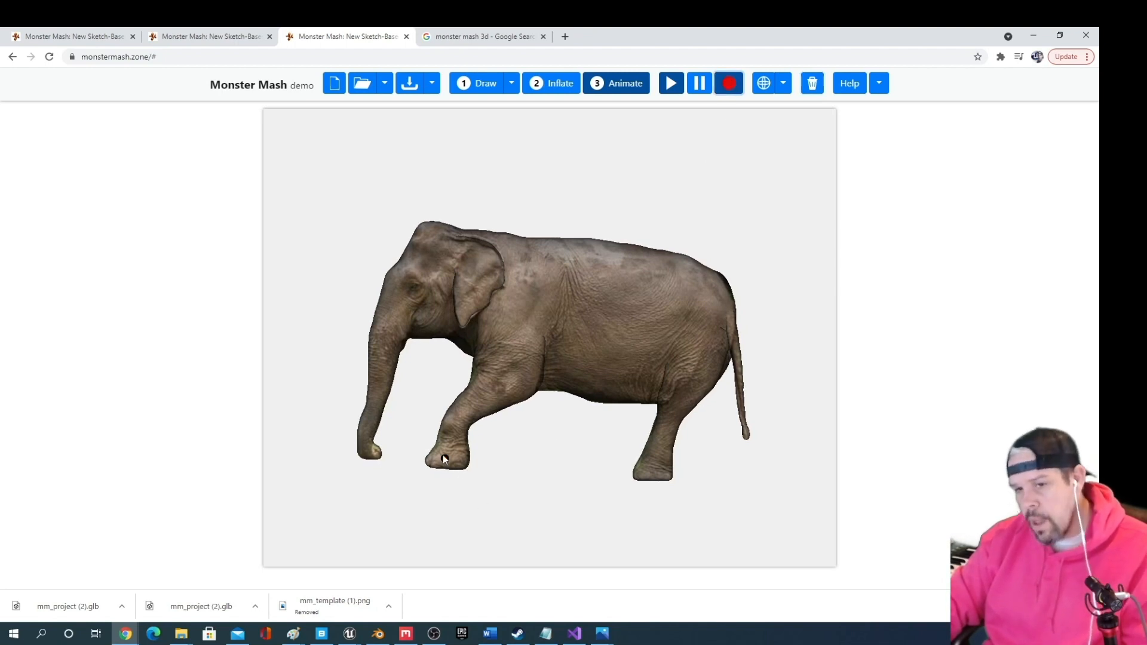
mouse_move(443, 457)
left_mouse_down()
mouse_move(561, 444)
mouse_move(580, 475)
mouse_move(568, 487)
mouse_move(457, 460)
left_mouse_up()
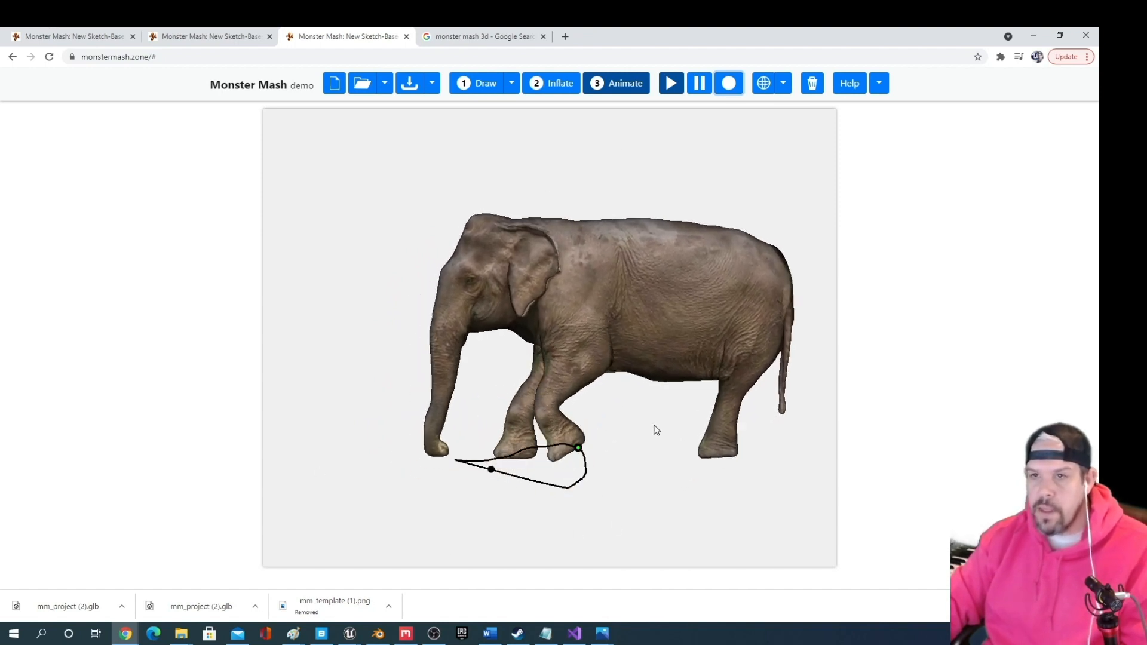
left_click(699, 83)
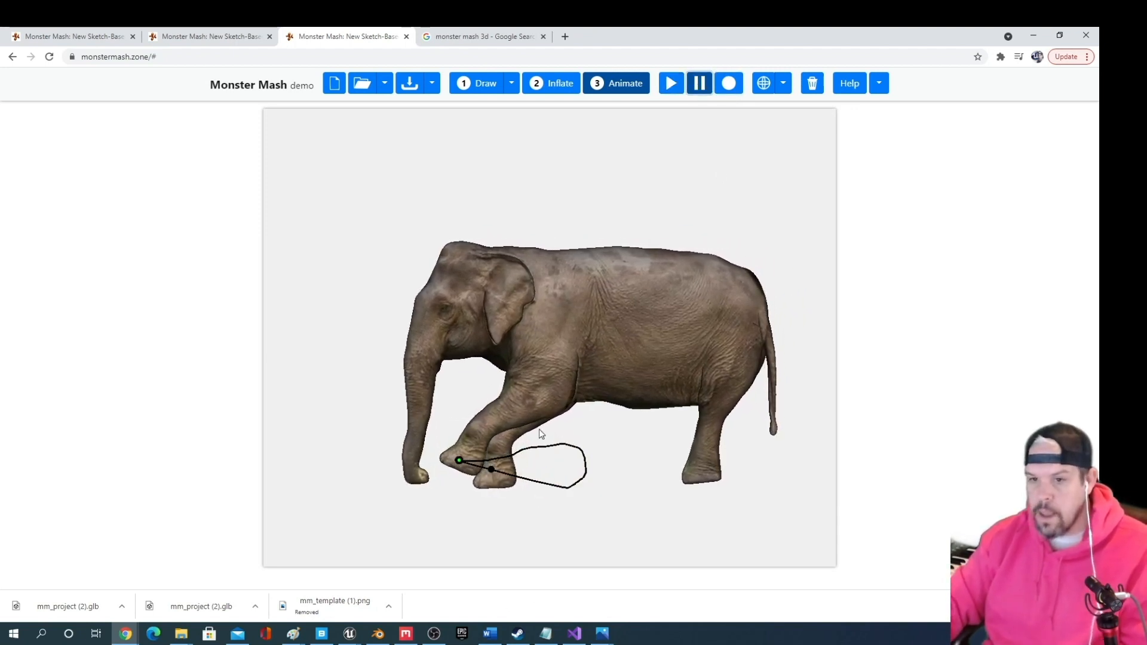
Pin the mid-body and hip, then record a small looping motion for the near hind foot and play it back
left_click(623, 317)
left_click(695, 365)
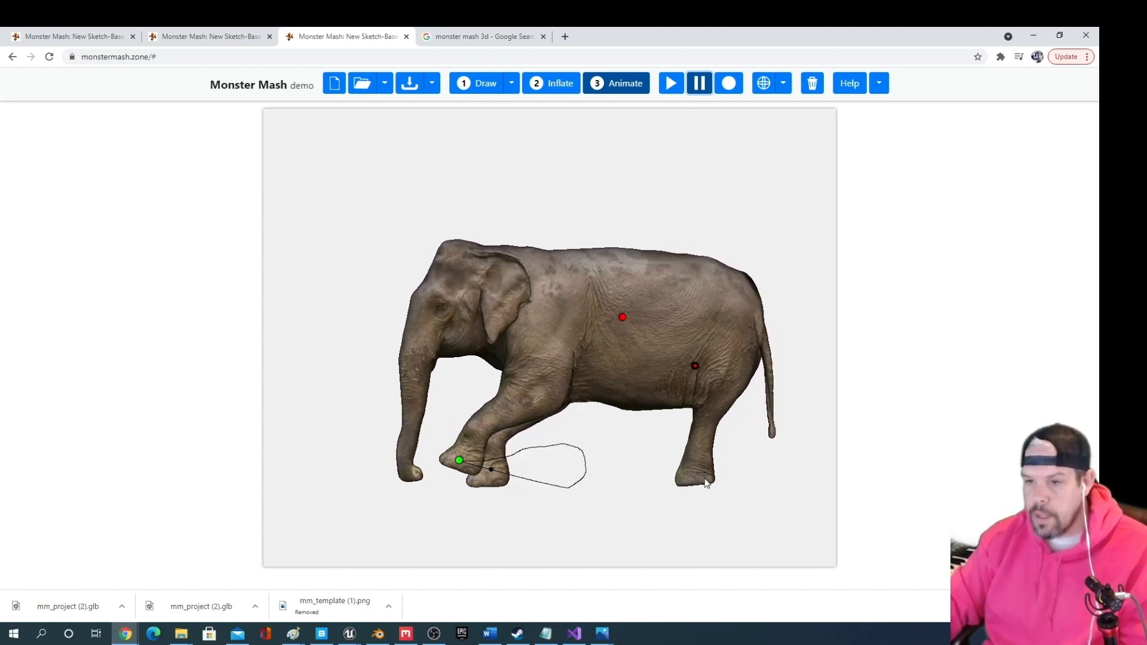
left_click(705, 475)
left_click(734, 84)
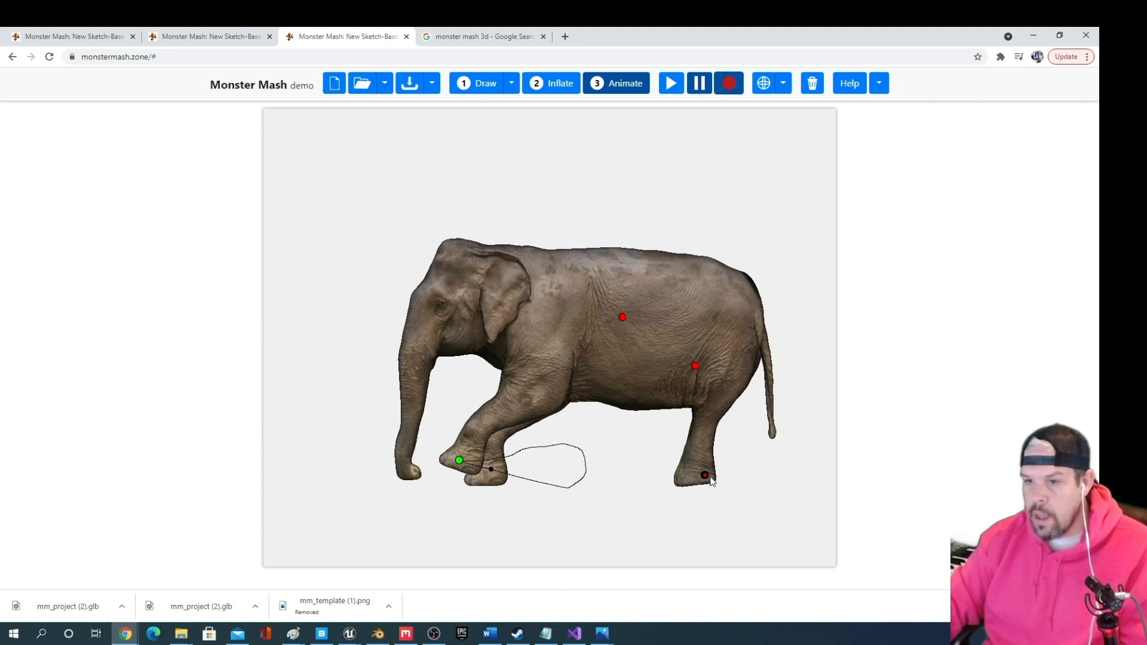
left_click_drag(708, 473, 776, 506)
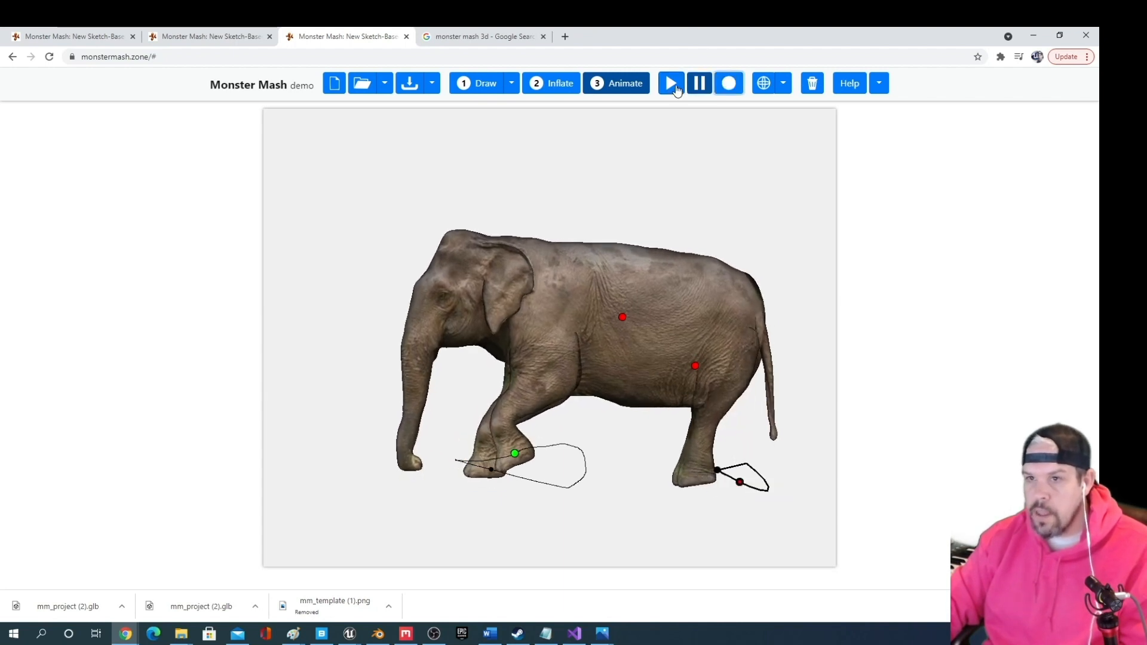
left_click(674, 88)
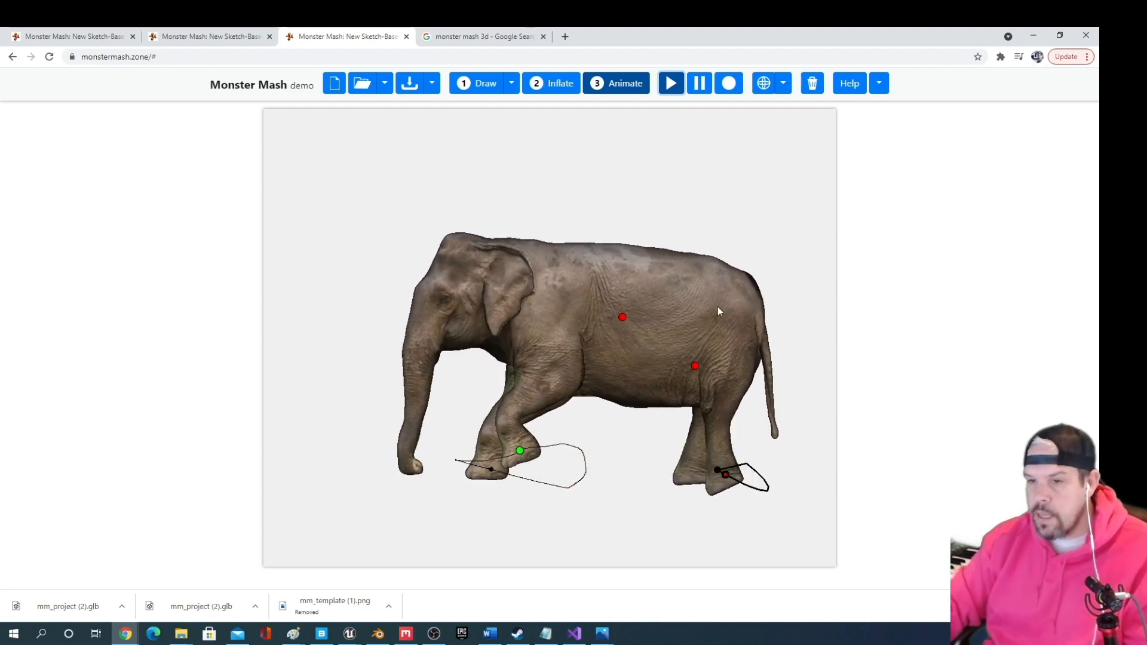
left_click(699, 83)
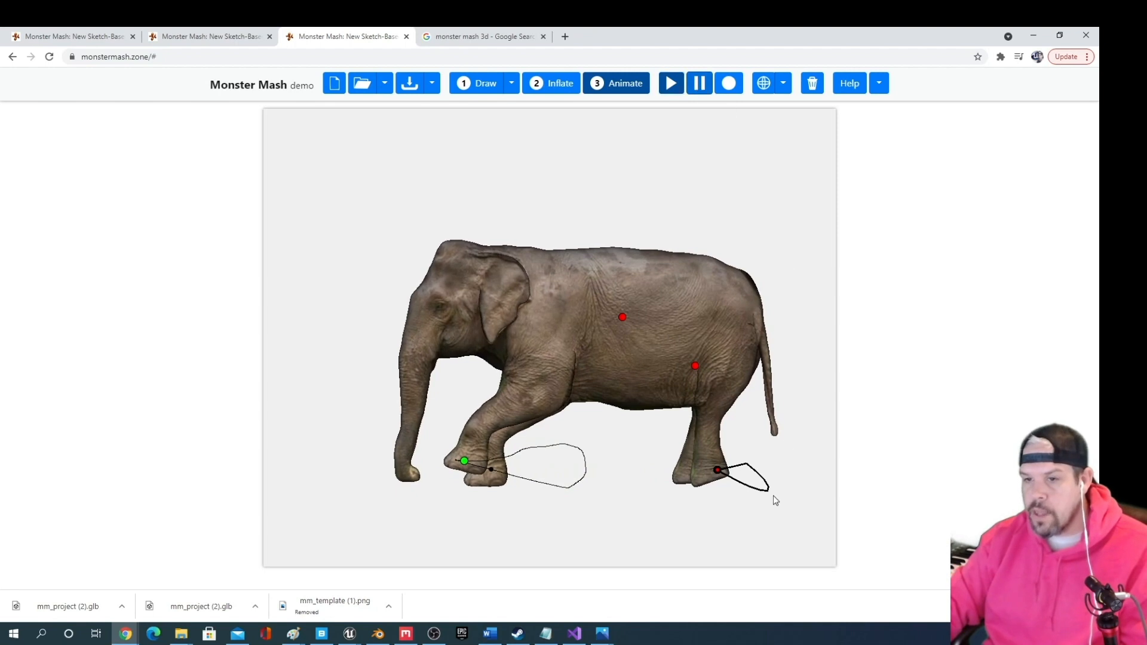
Delete all control points and their recorded motions from the feet, hip and body
left_click(717, 470)
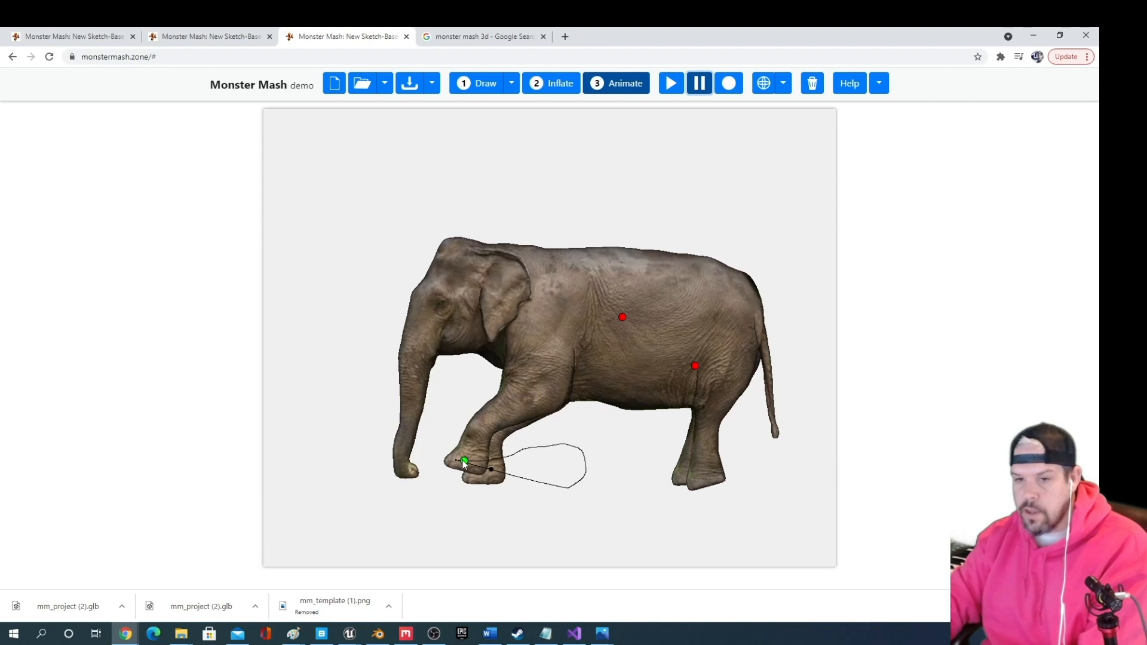
left_click_drag(464, 463, 464, 464)
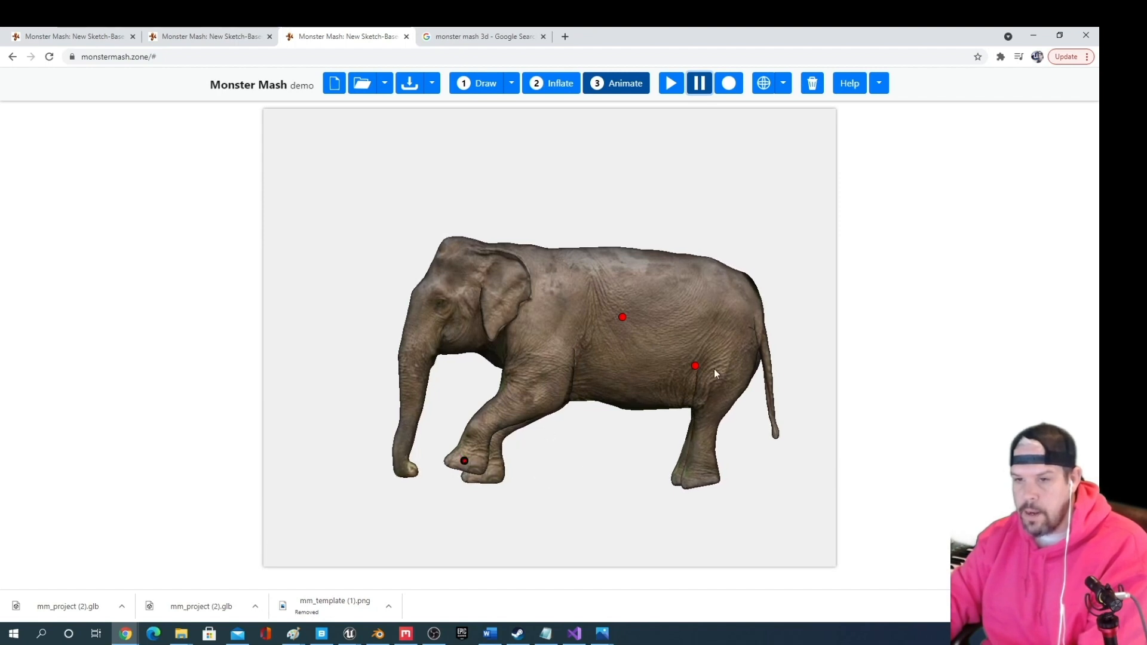
left_click(695, 366)
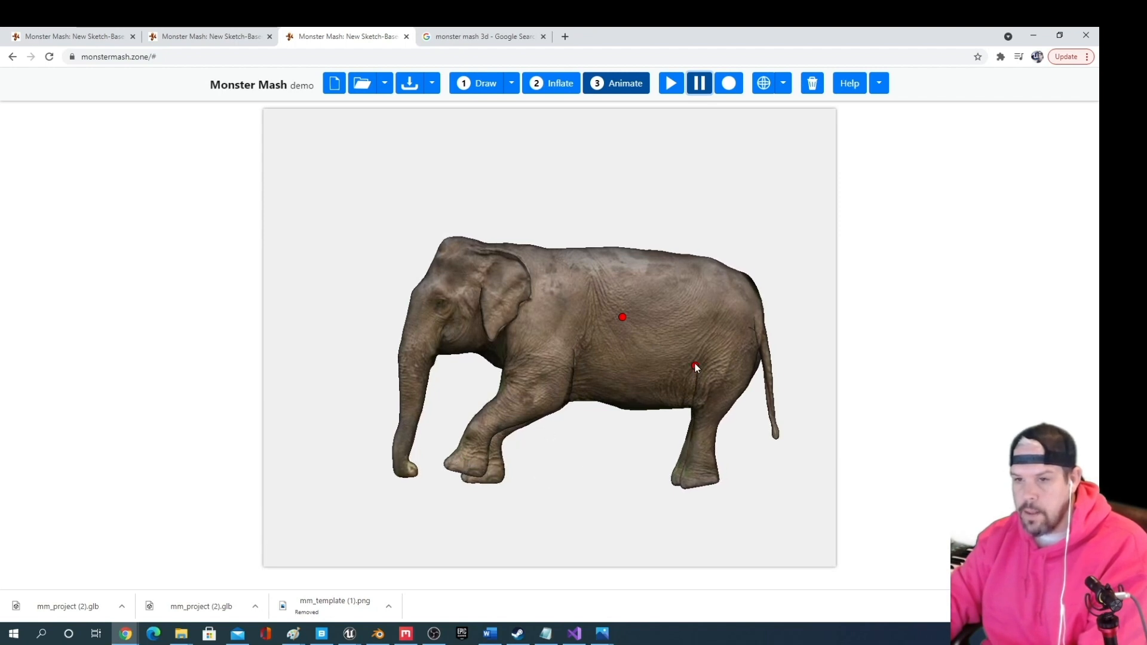
left_click(621, 316)
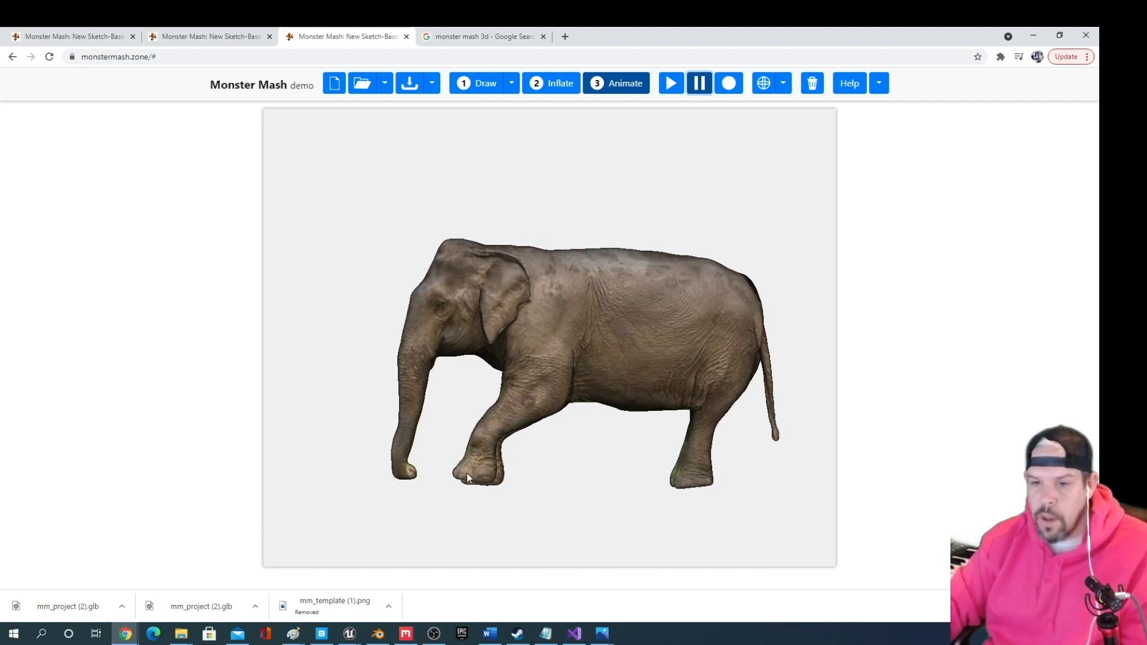
Place control points on the near front foot, shoulder, hip, head, trunk tip, rump and near hind foot
left_click(480, 464)
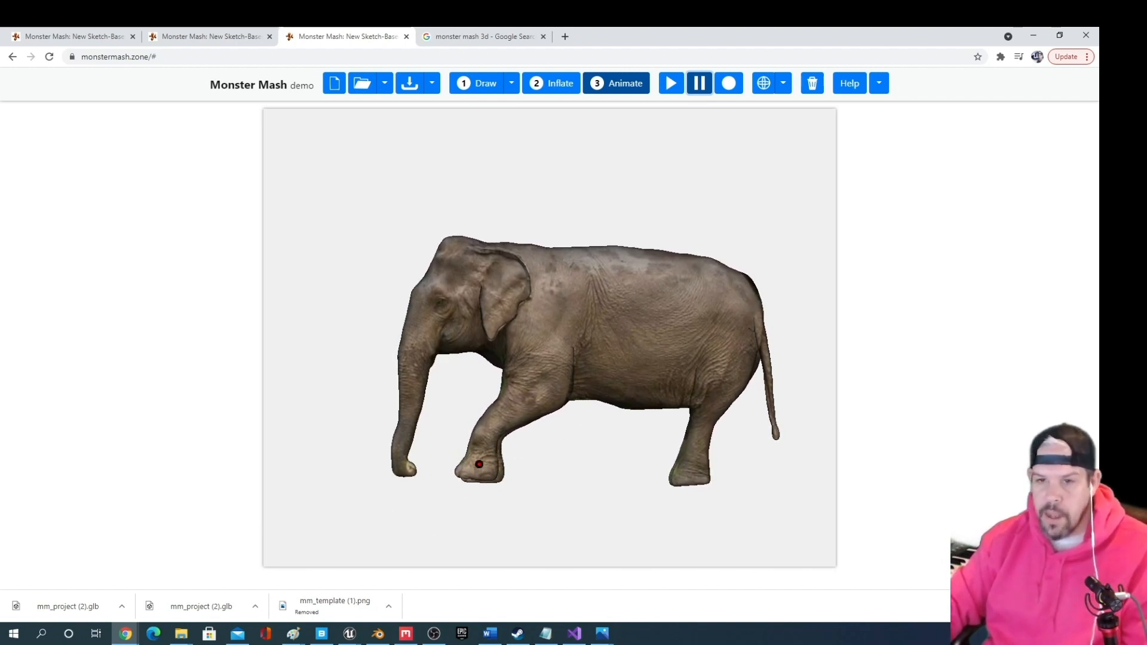
left_click(534, 367)
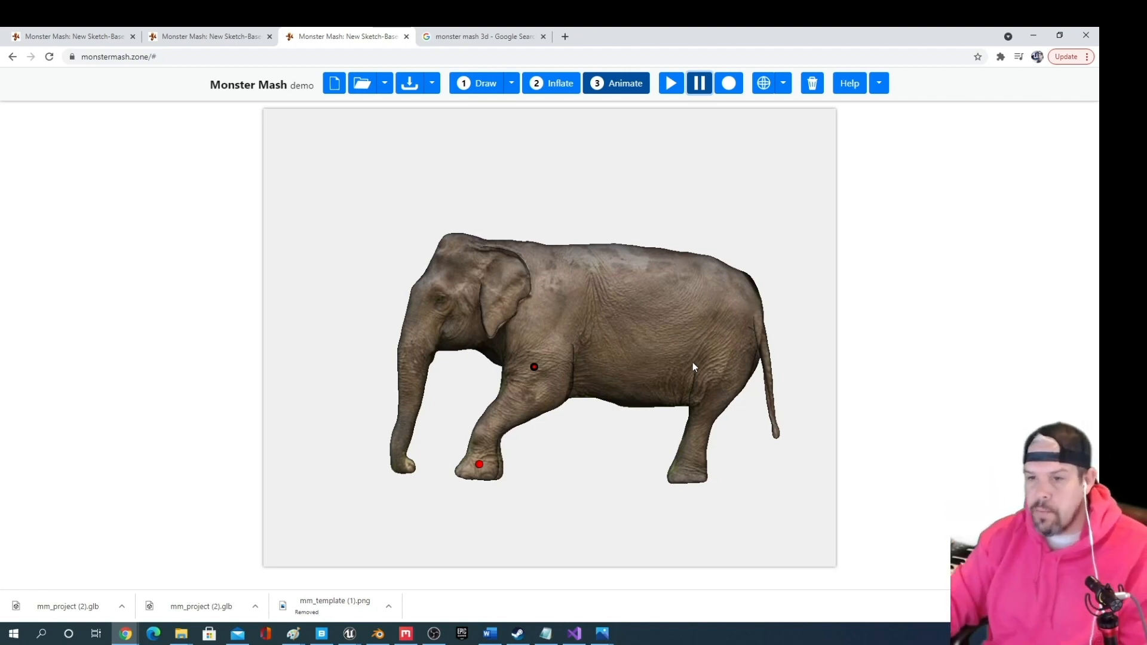
left_click(708, 385)
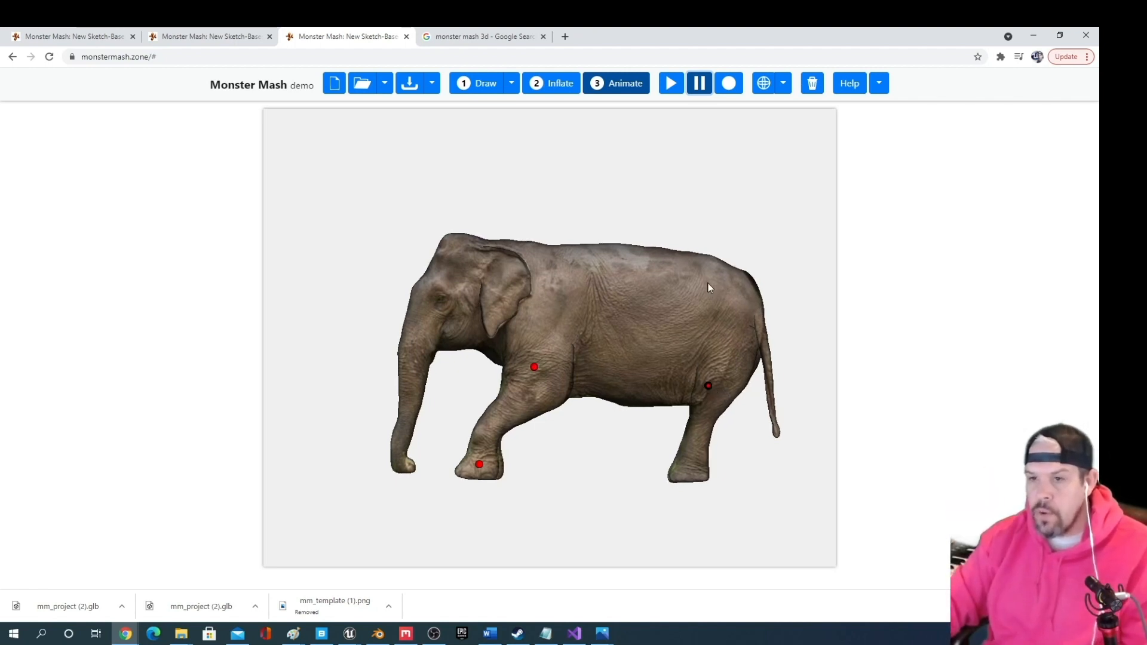
left_click(461, 274)
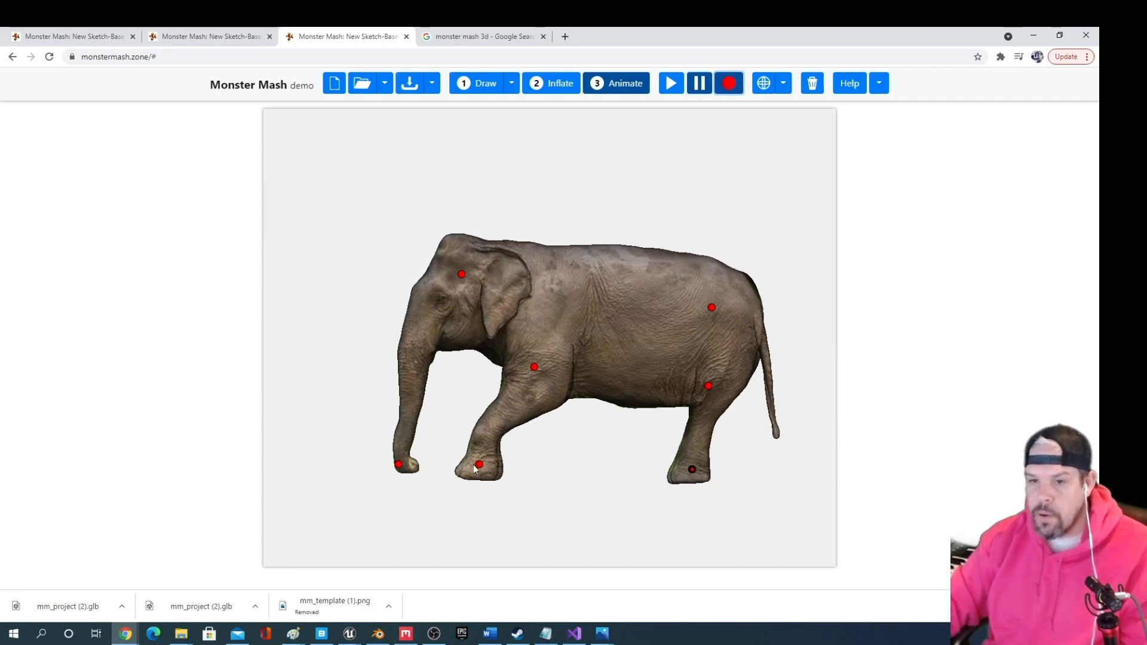
Record a looping stepping motion for the near front foot, lifting it forward and swinging it back, and preview the animation
mouse_move(476, 463)
left_mouse_down()
mouse_move(455, 418)
mouse_move(444, 448)
mouse_move(475, 473)
mouse_move(537, 472)
mouse_move(558, 457)
mouse_move(575, 470)
left_mouse_up()
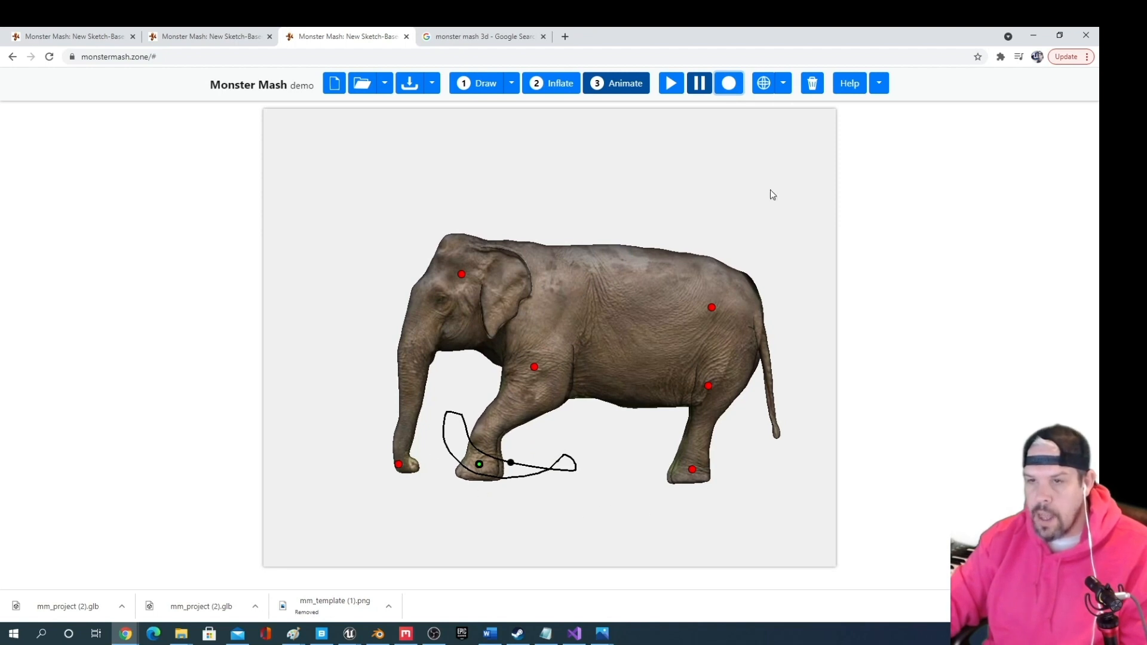
left_click(671, 84)
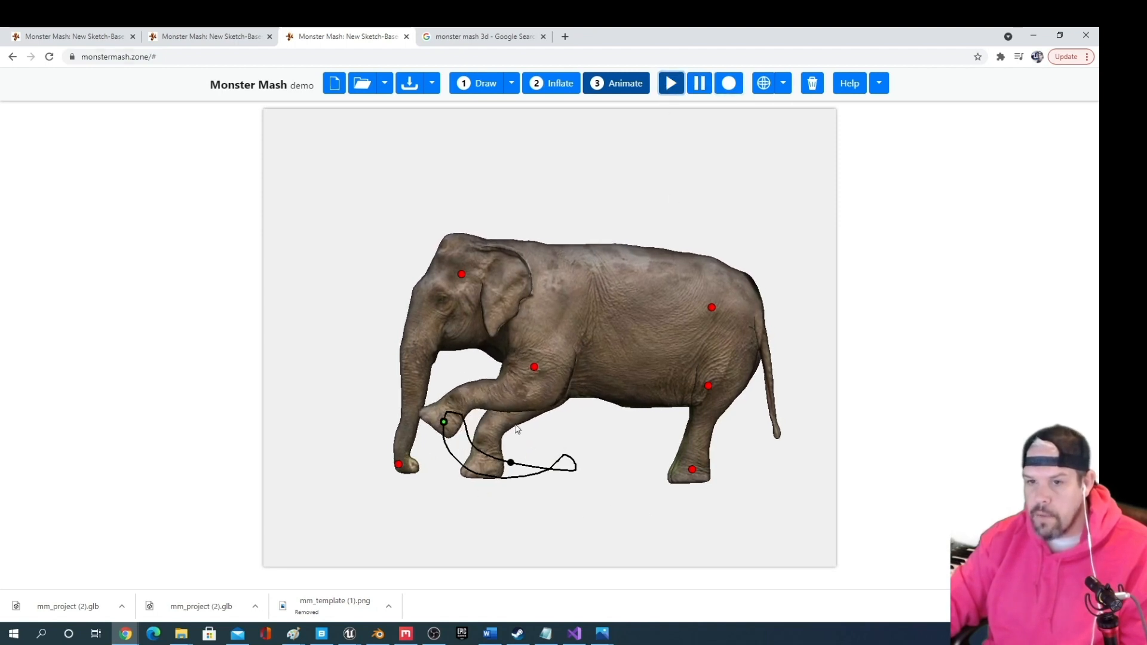
left_click(700, 84)
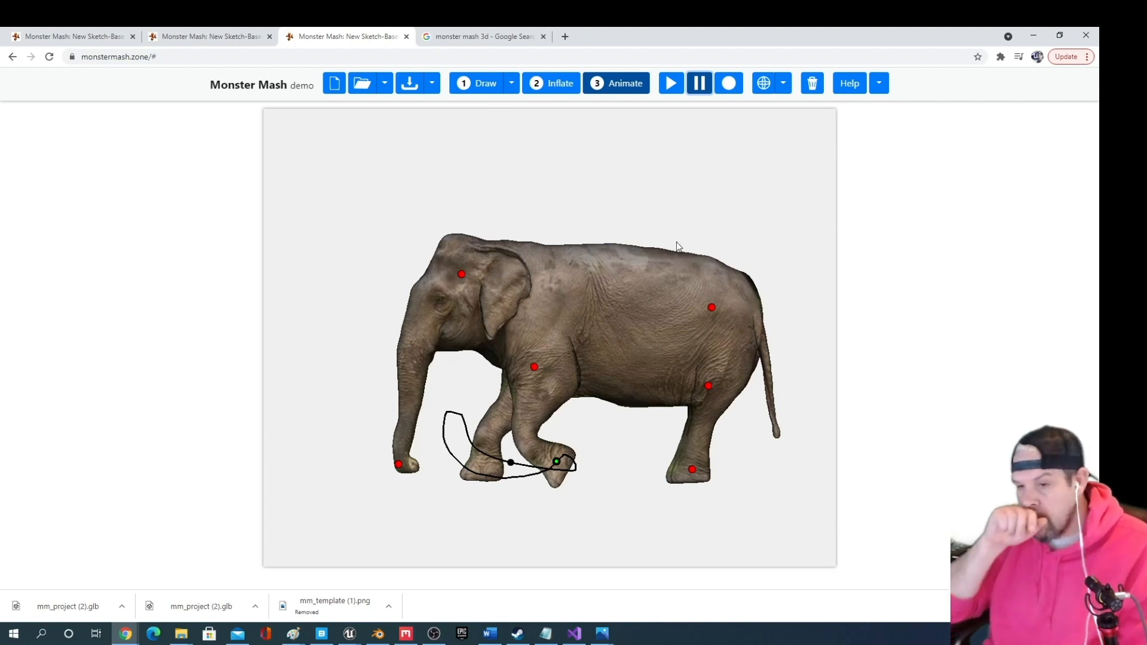
Place control points on the tail base and tail tip, and record a loop swinging the tip outward and up
left_click(726, 85)
left_click(758, 319)
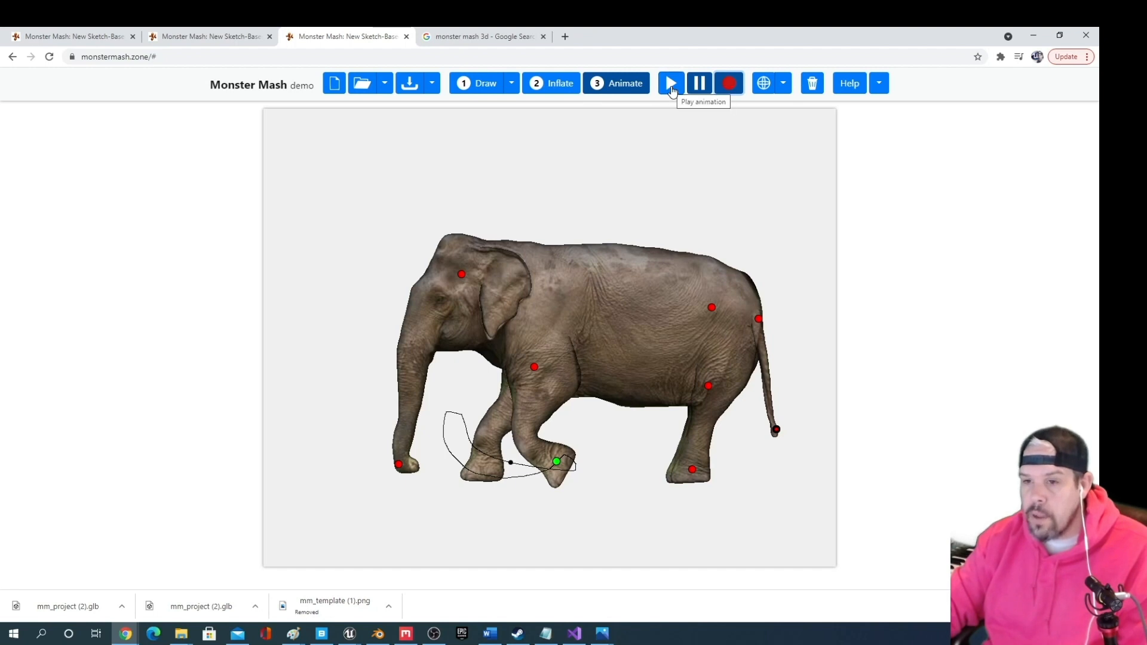
mouse_move(776, 431)
left_mouse_down()
mouse_move(818, 353)
mouse_move(816, 418)
mouse_move(777, 429)
left_mouse_up()
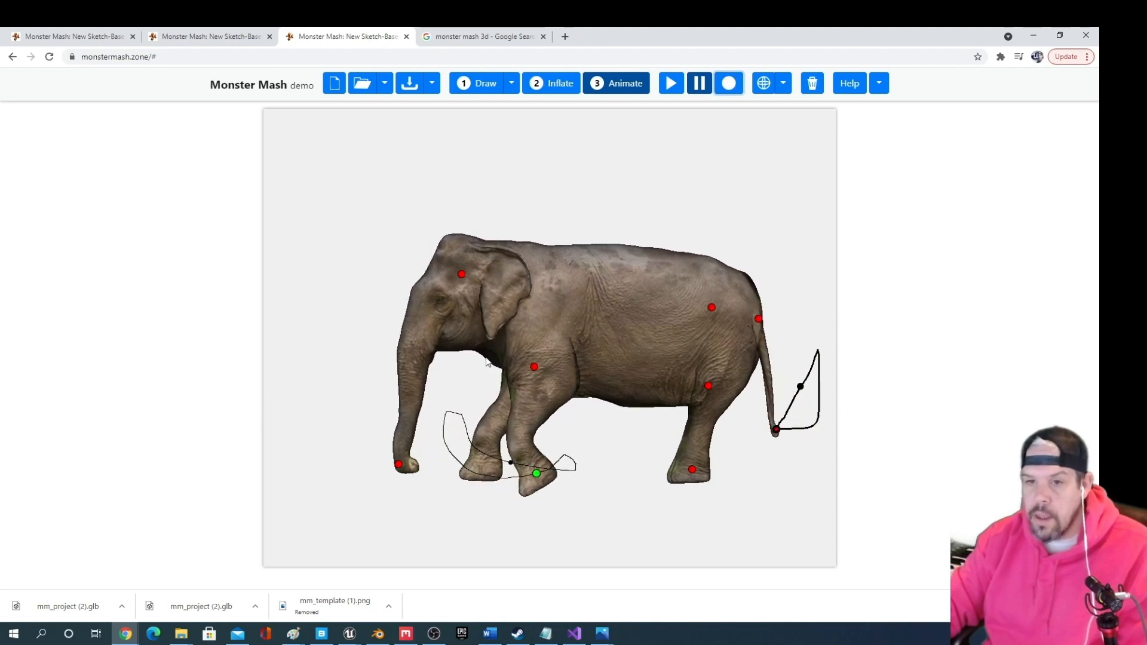
Record a looping motion for the trunk tip, swinging it forward and up and back down, and preview the animation
left_click(721, 83)
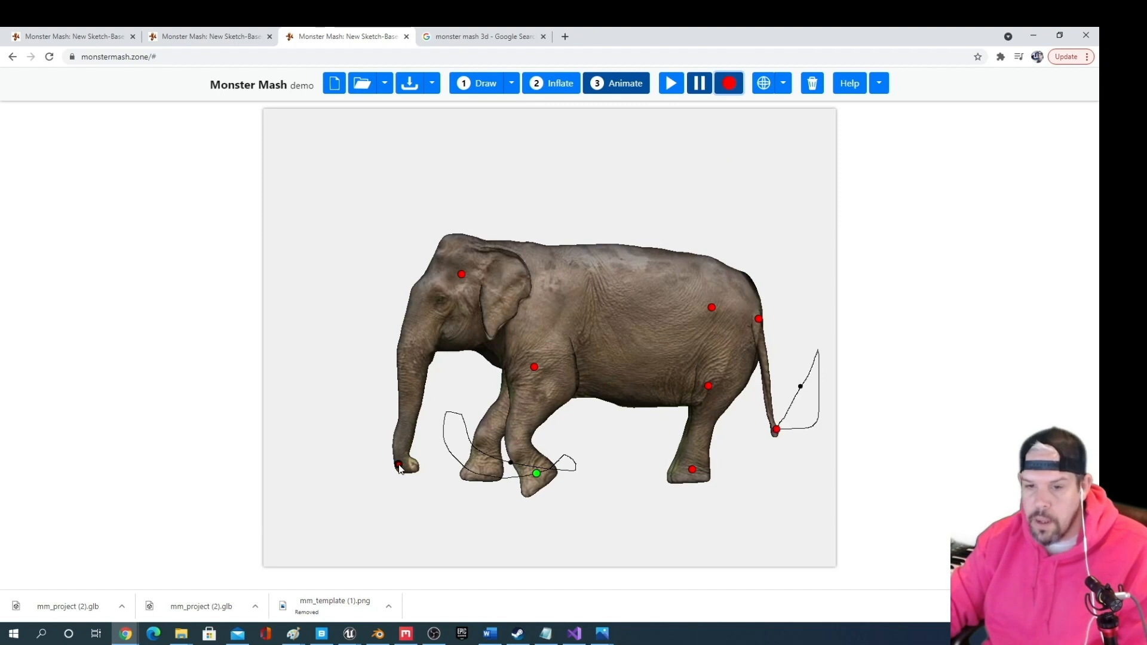
mouse_move(399, 465)
left_mouse_down()
mouse_move(333, 373)
mouse_move(341, 295)
mouse_move(360, 271)
mouse_move(394, 463)
left_mouse_up()
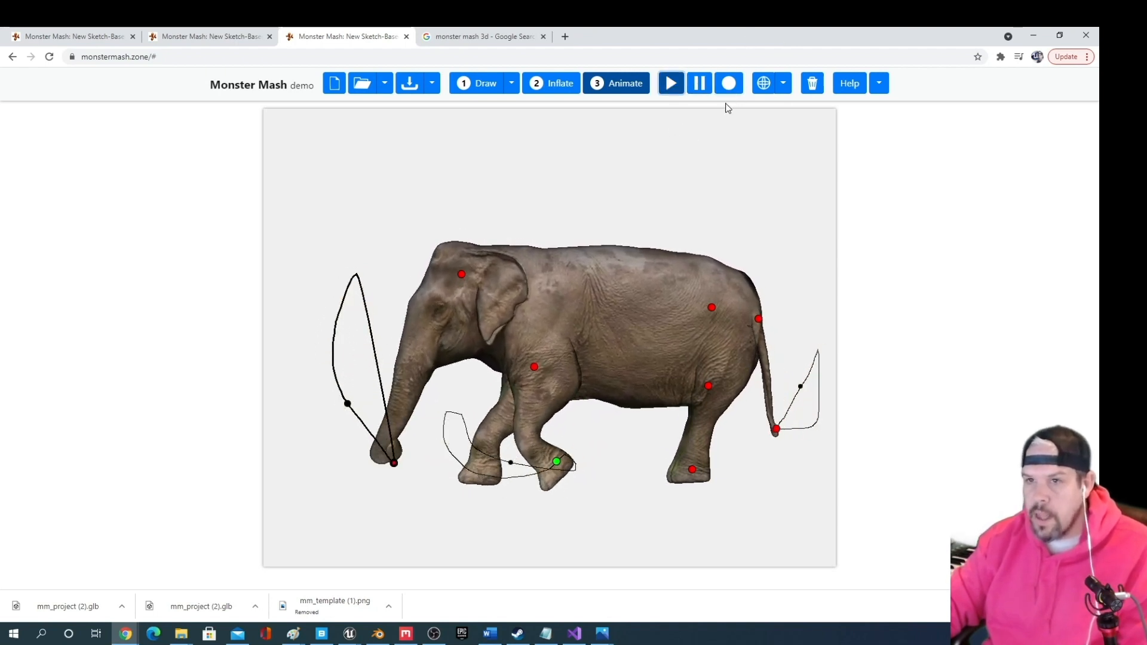
left_click(703, 85)
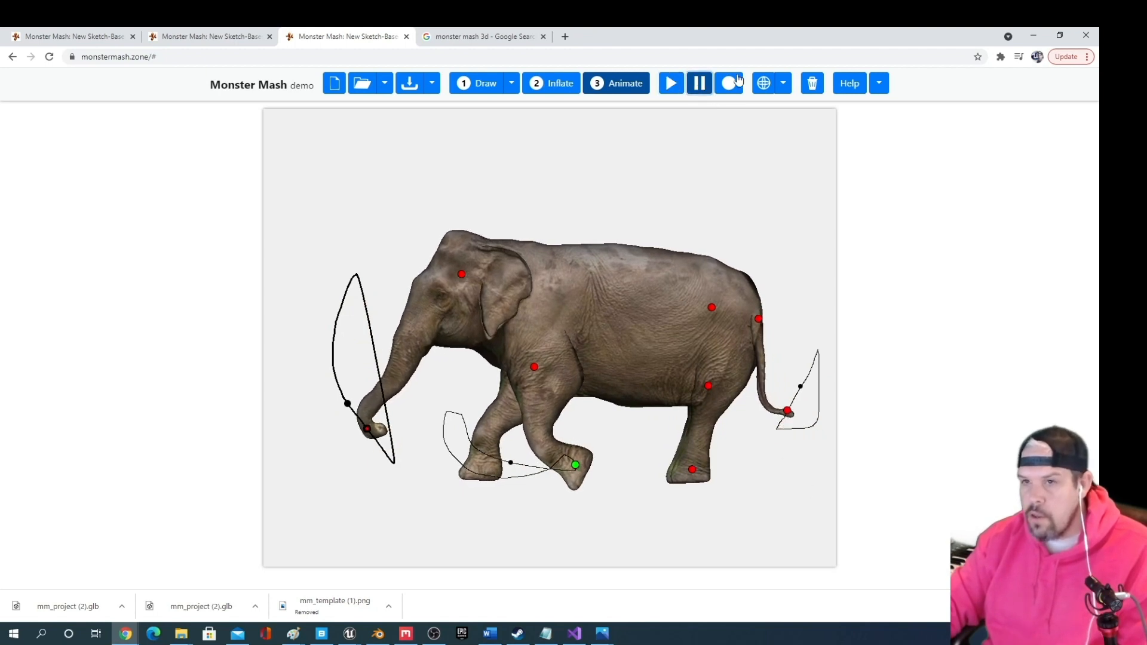
Record a slight bobbing motion for the rump point and a small back-and-forth loop for the already pinned hind foot
left_click(734, 89)
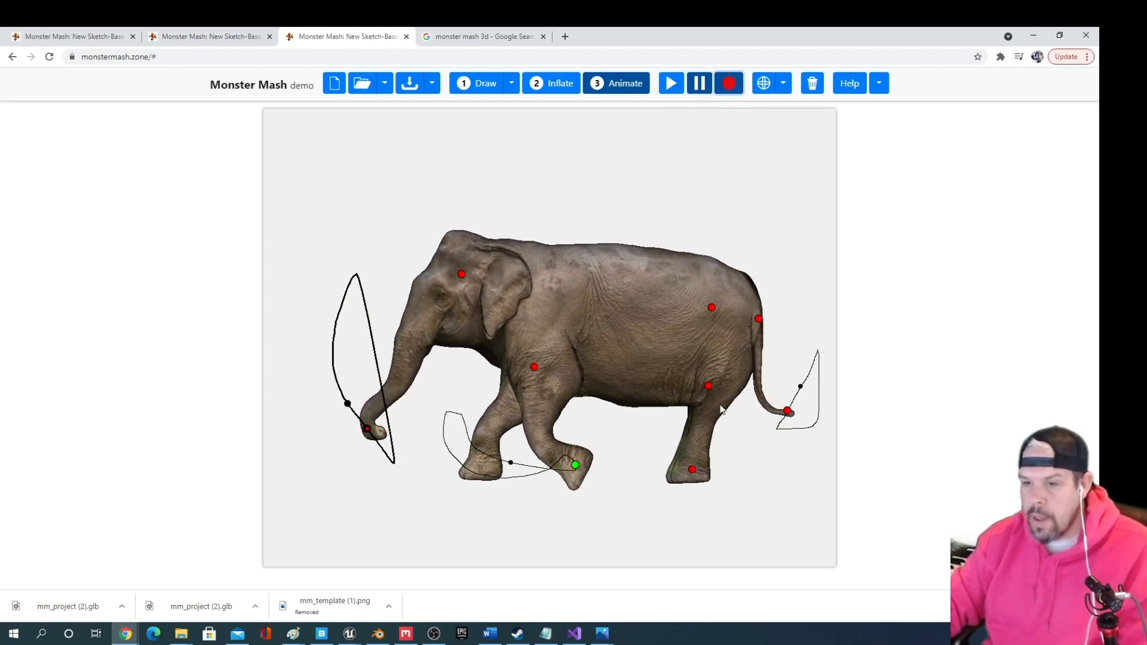
left_click_drag(711, 307, 702, 320)
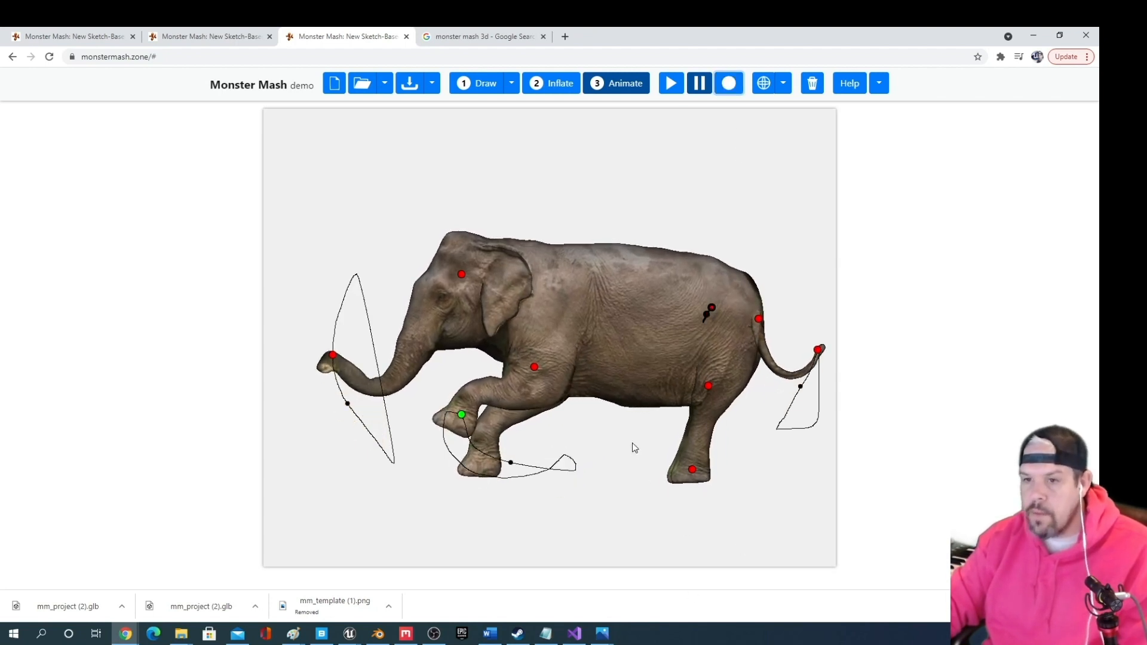
left_click_drag(609, 453, 808, 445)
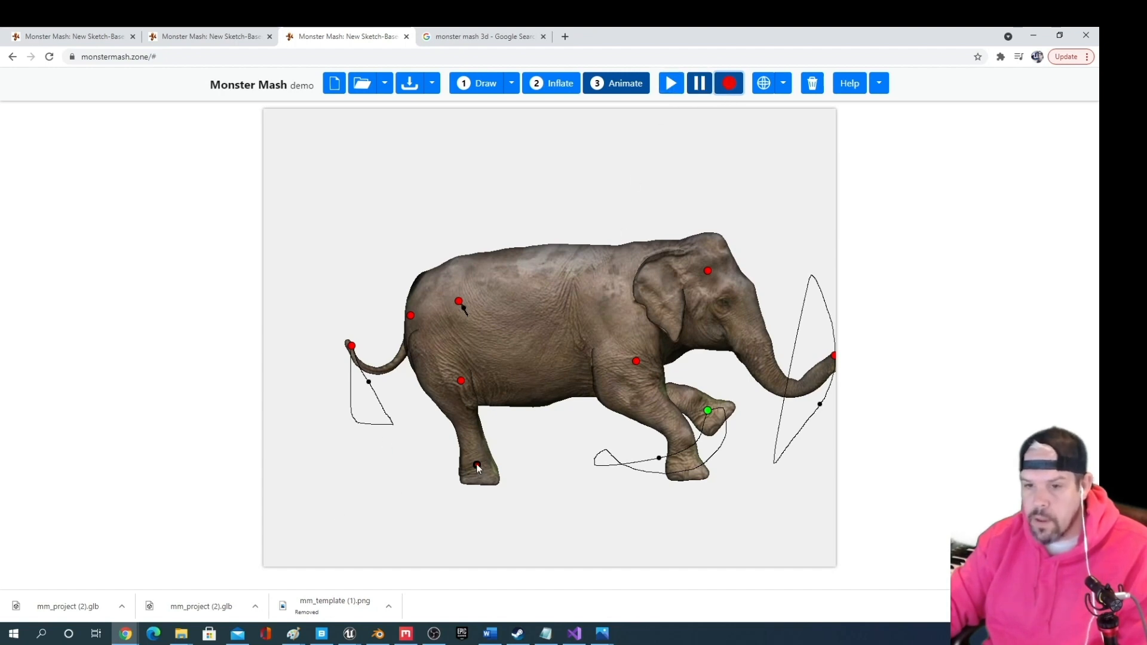
left_click_drag(477, 465, 504, 462)
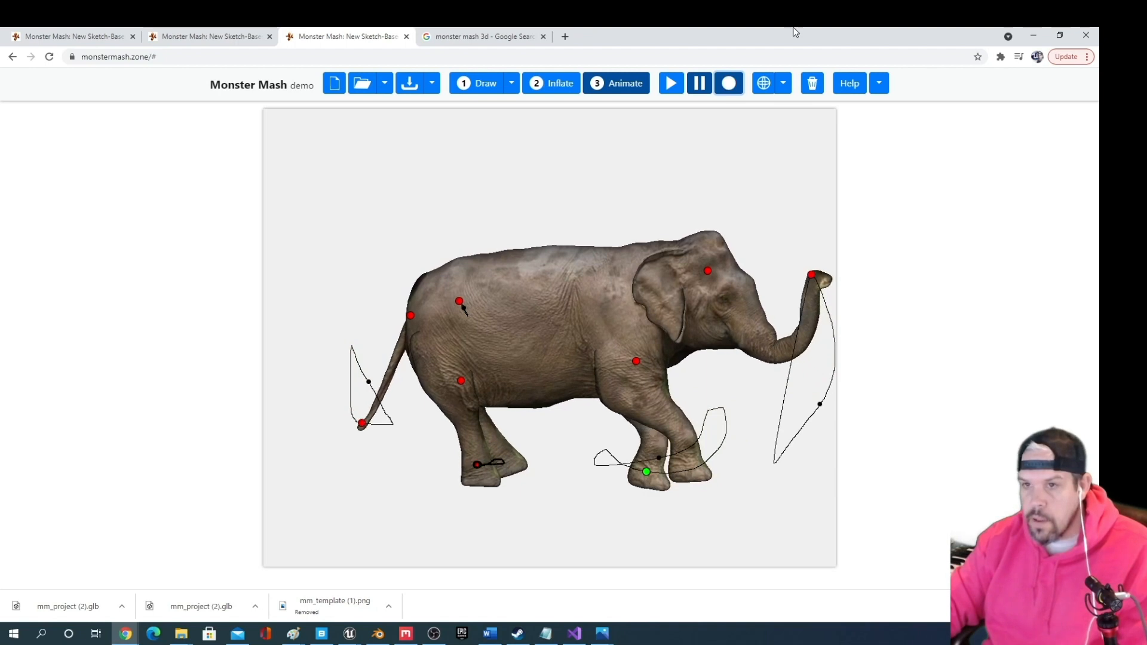
Add control points to the opposite hind foot and thigh, record a small stepping loop for that foot, and preview the animation
left_click(471, 454)
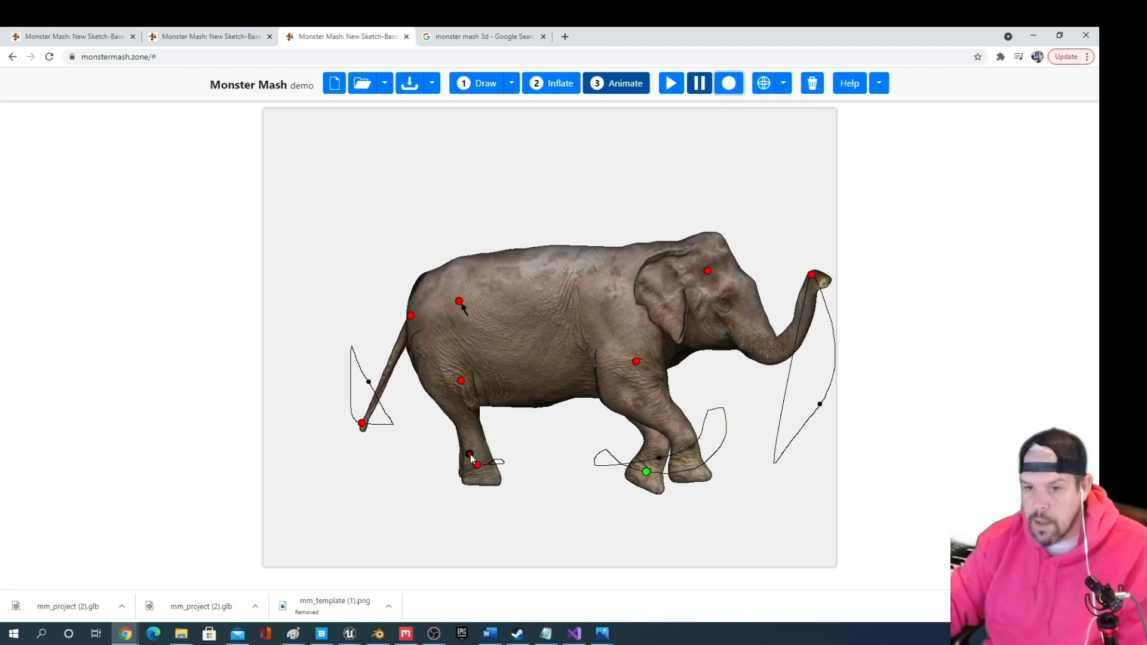
left_click(450, 390)
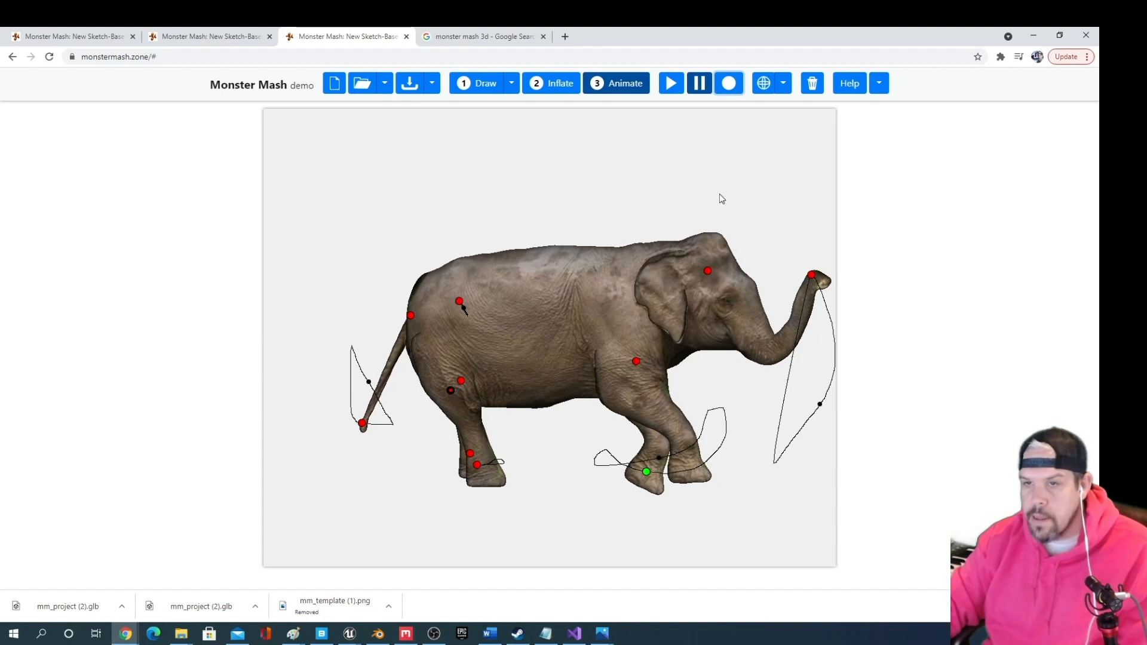
left_click(727, 87)
mouse_move(471, 455)
left_mouse_down()
mouse_move(496, 445)
mouse_move(505, 456)
left_mouse_up()
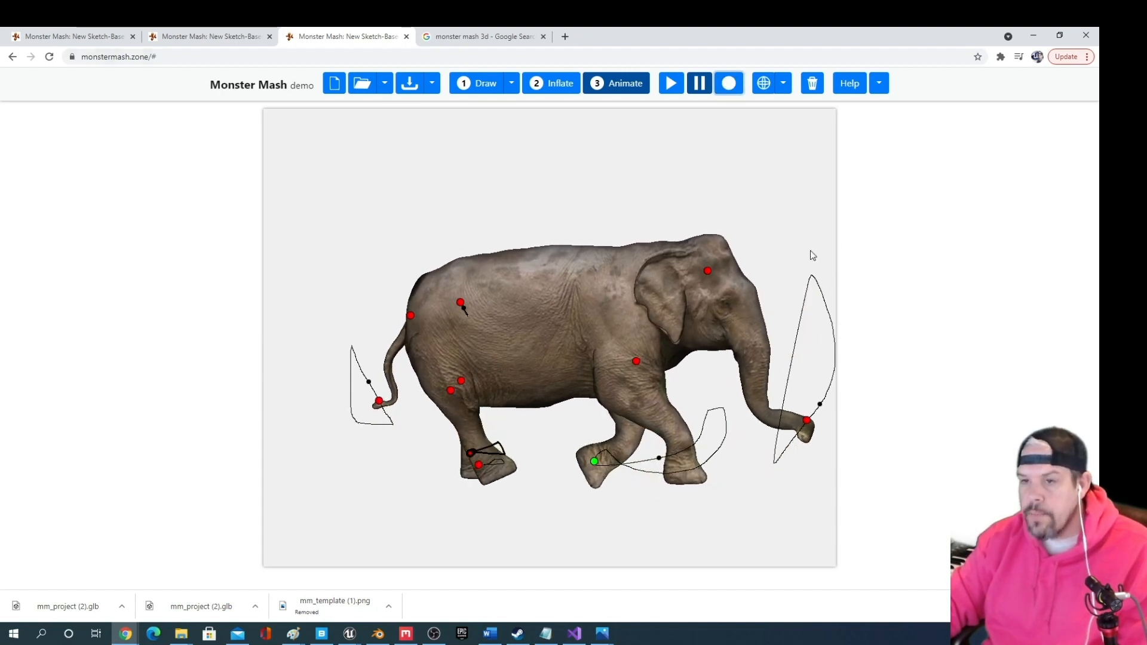
left_click_drag(812, 253, 618, 253)
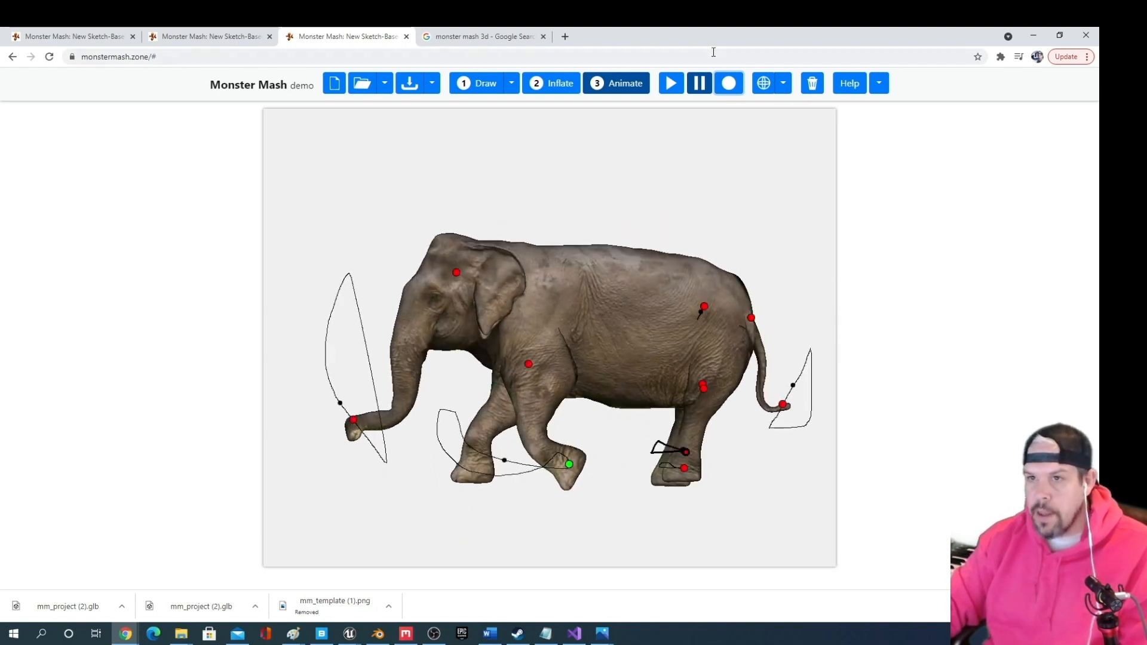
left_click(678, 87)
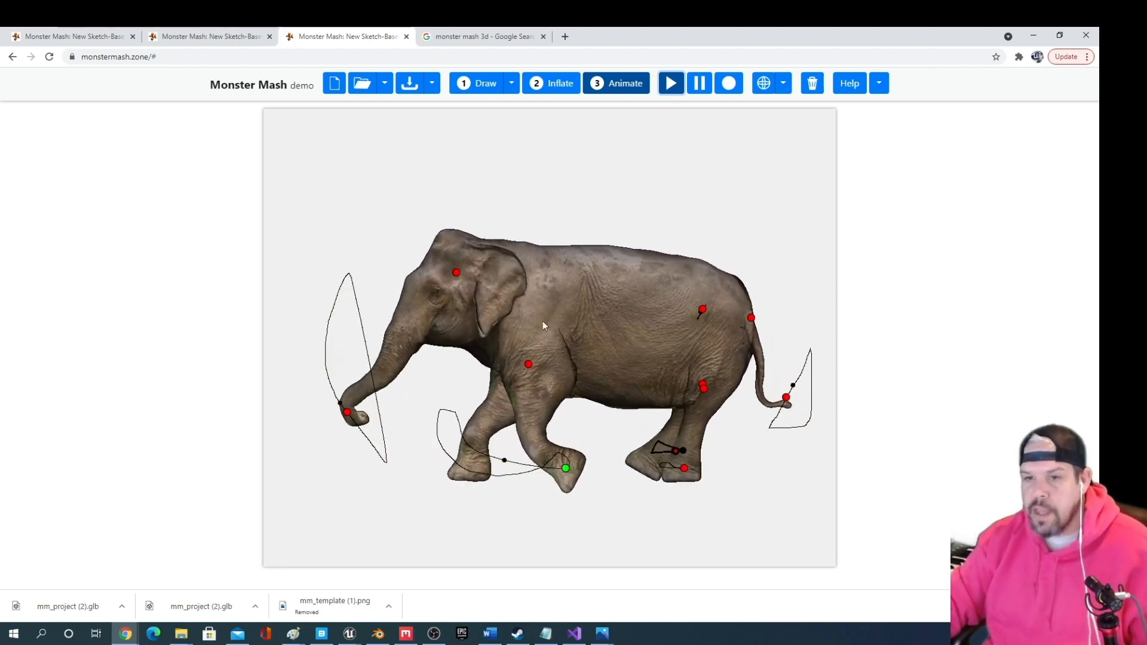
left_click(700, 83)
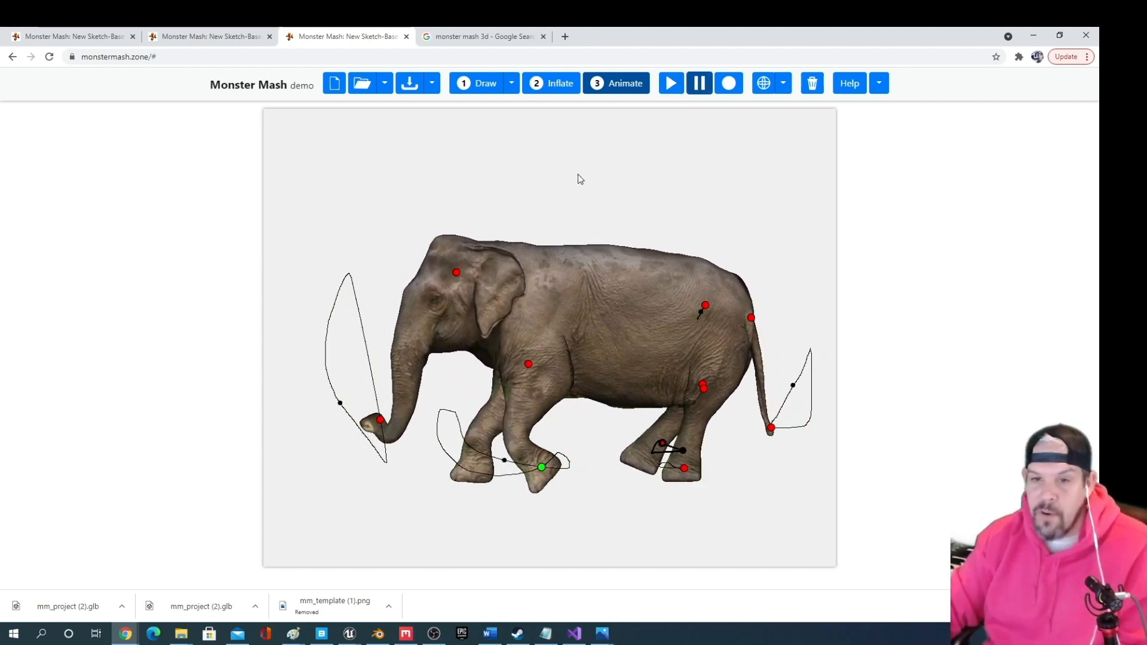
Export the animation as a glTF (.glb) file with 0 pre-roll frames, full quality enabled and per-frame normals off
left_click(432, 85)
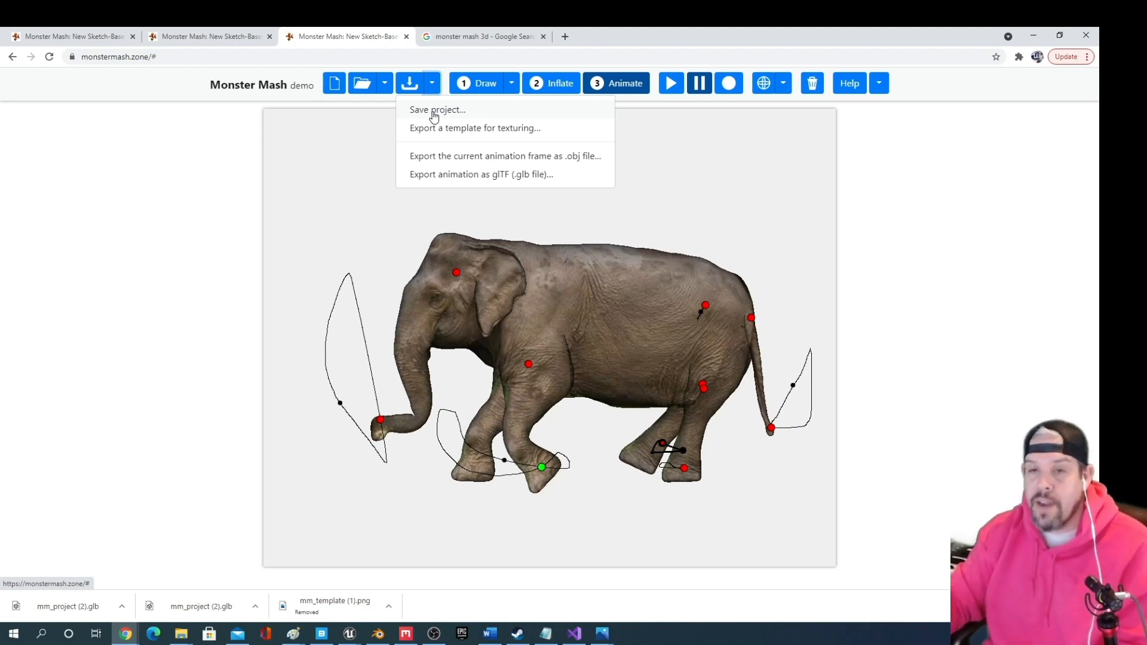
left_click(468, 176)
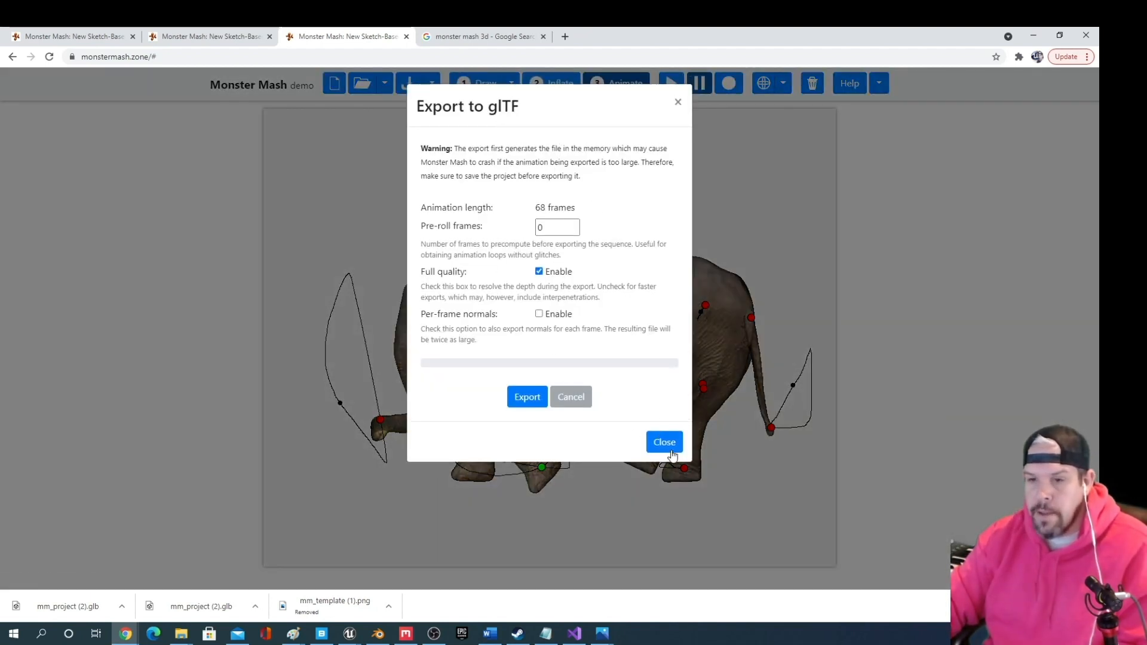
left_click(526, 398)
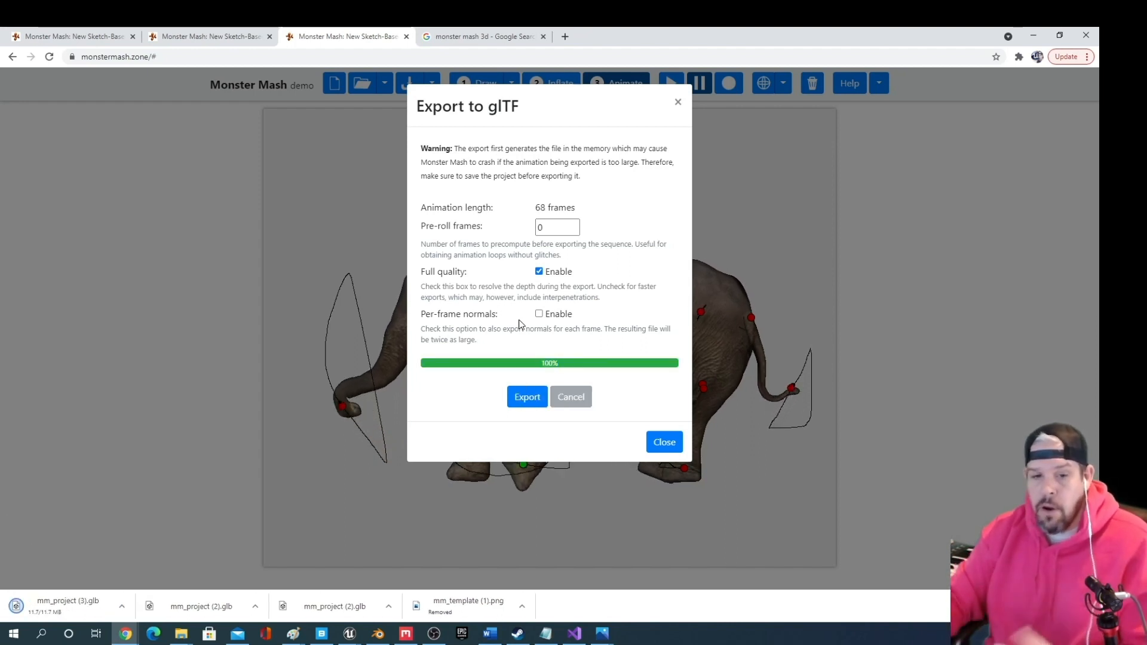
left_click(665, 442)
Show the exported mm_project (3).glb in its download folder and copy the file
left_click(122, 606)
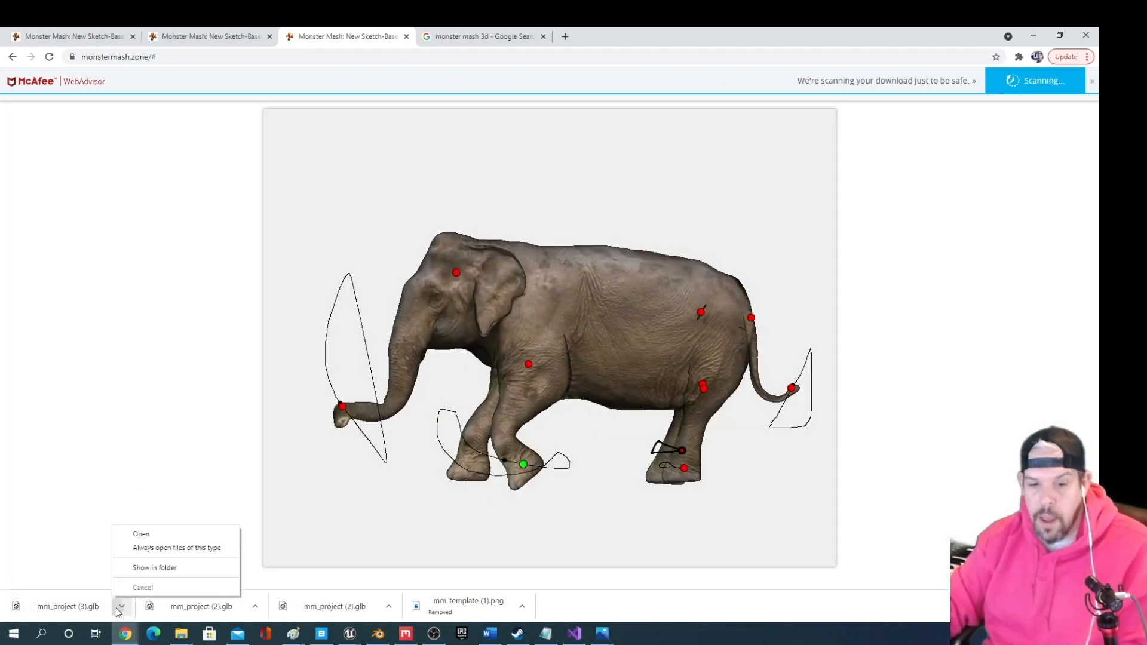
left_click(134, 567)
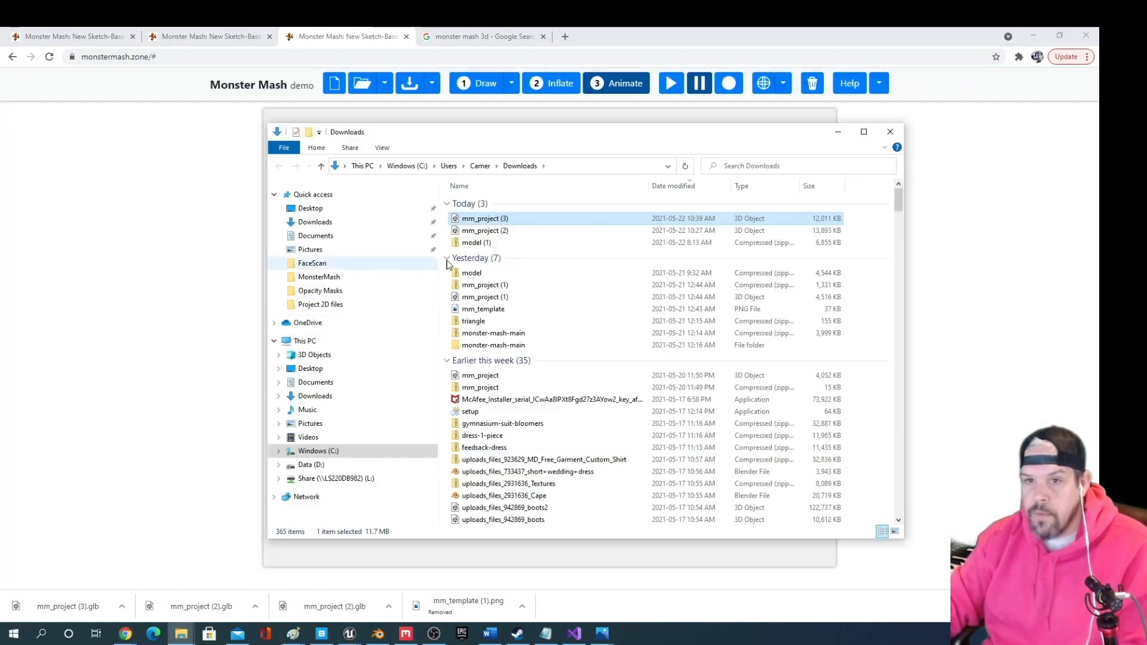
right_click(495, 219)
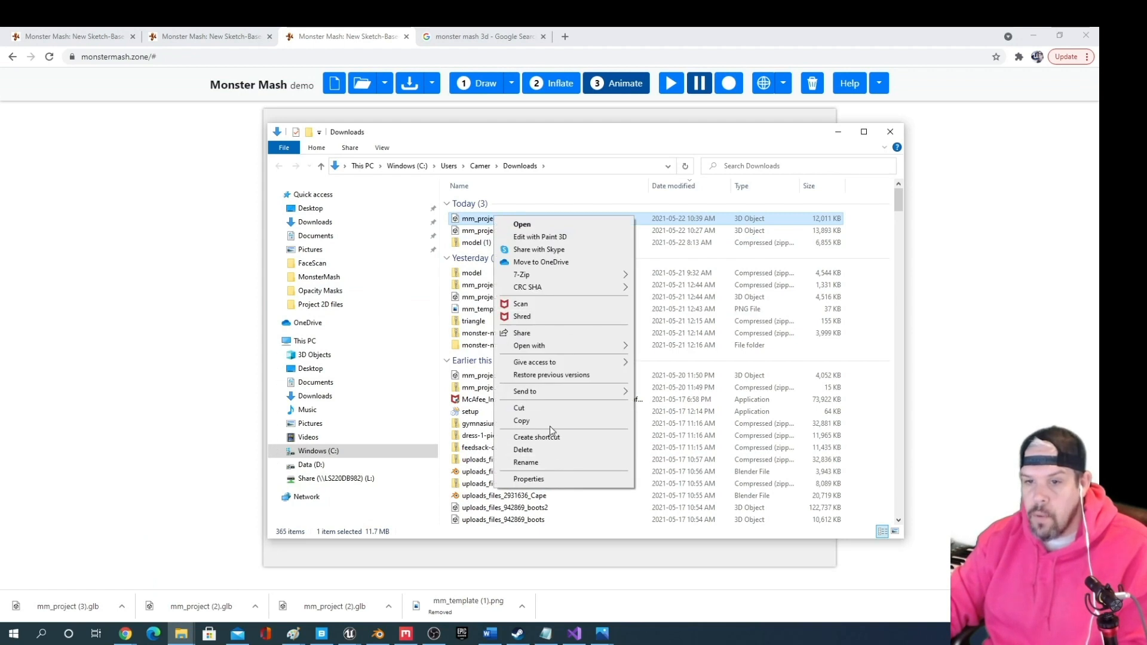
left_click(556, 425)
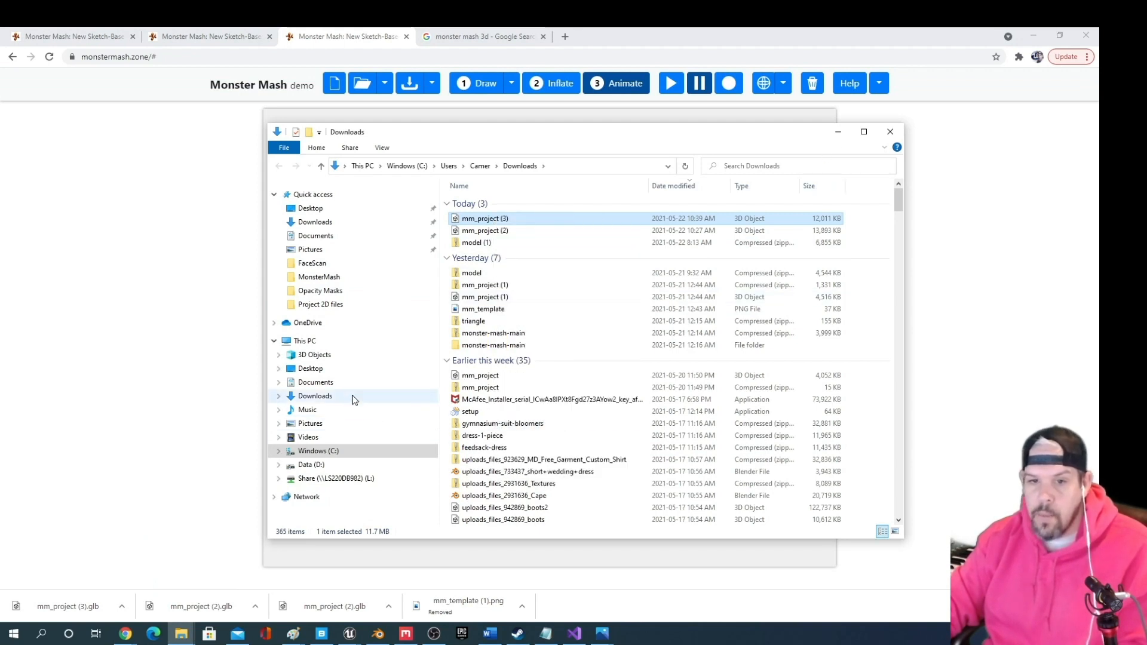
Paste the copied model into the MonsterMash folder under 3D Assets on the D: drive
left_click(326, 465)
double_click(495, 205)
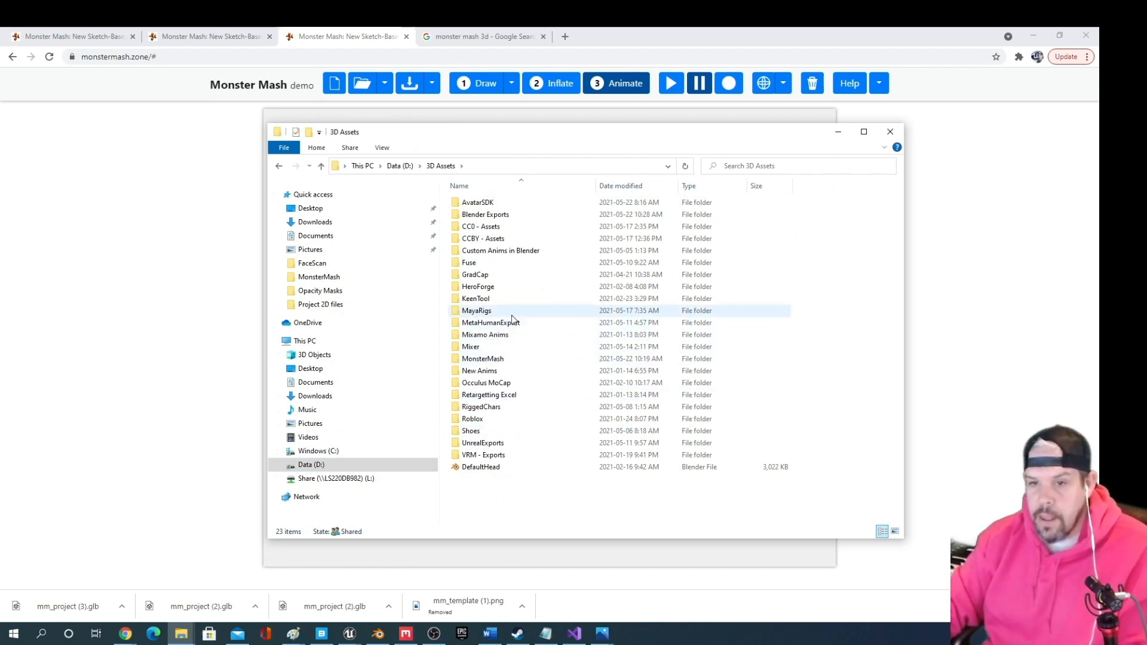
left_click(502, 360)
double_click(504, 360)
right_click(493, 329)
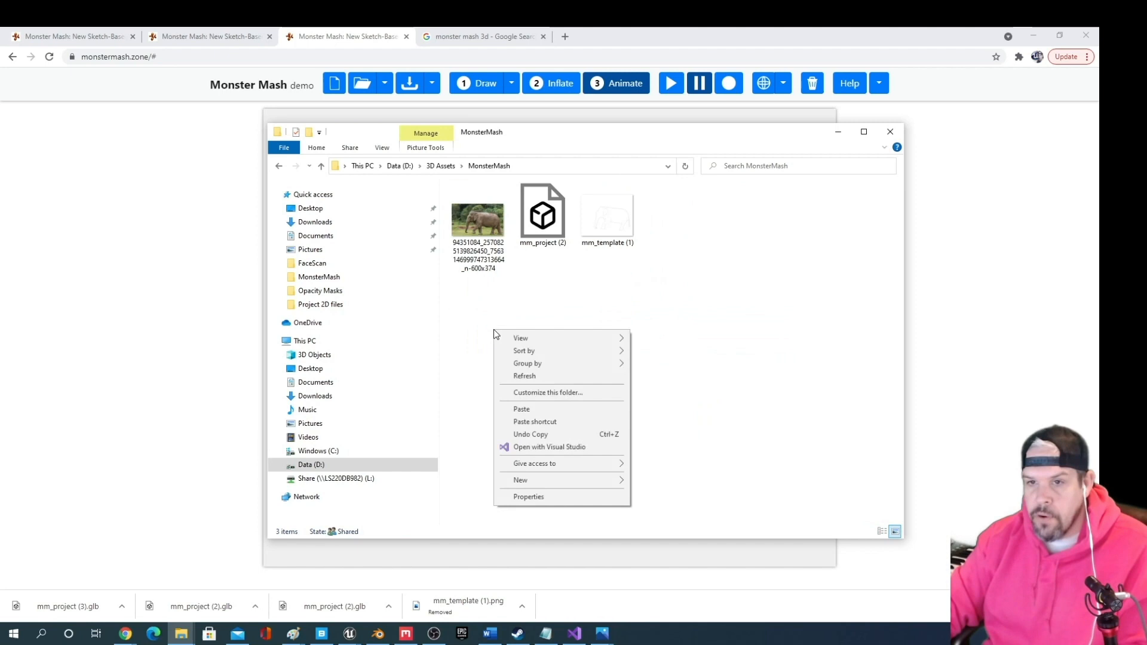
left_click(549, 411)
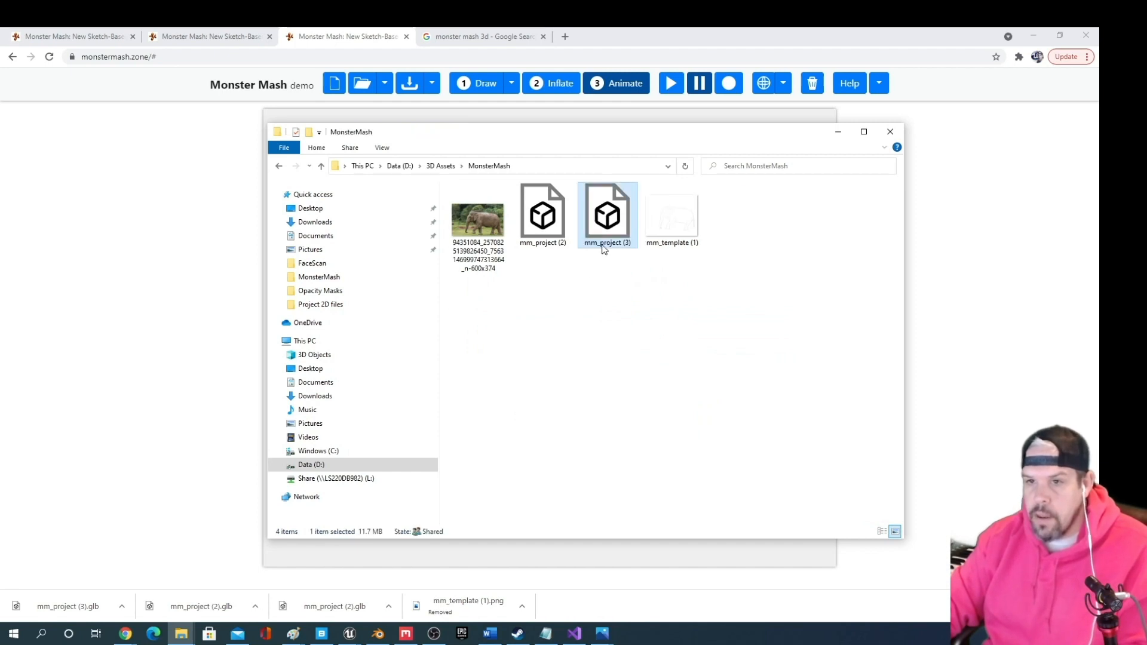
Rename the pasted model file as ElephantDemo and put the file window away
type("Elep")
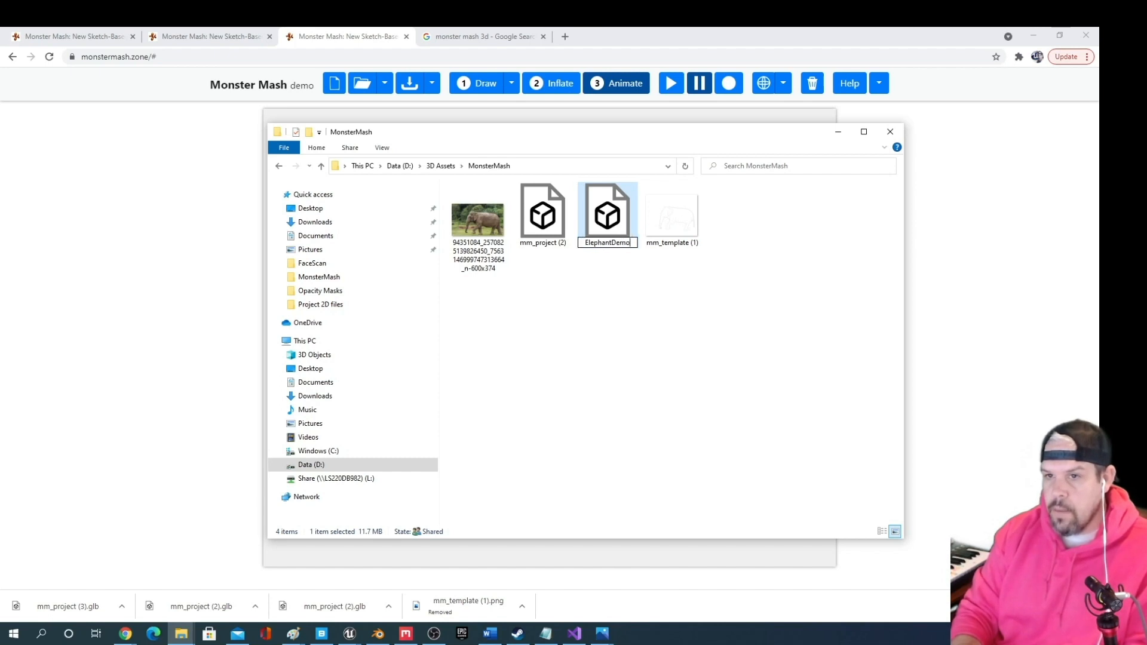
type("hantDemo")
key("Return")
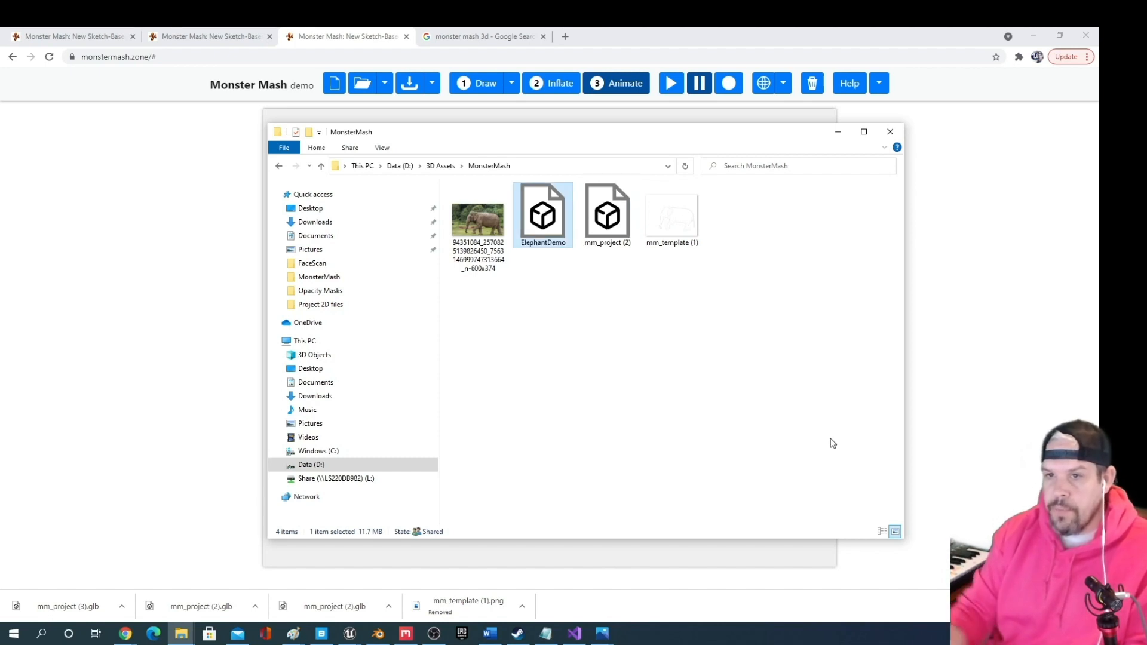
left_click(835, 121)
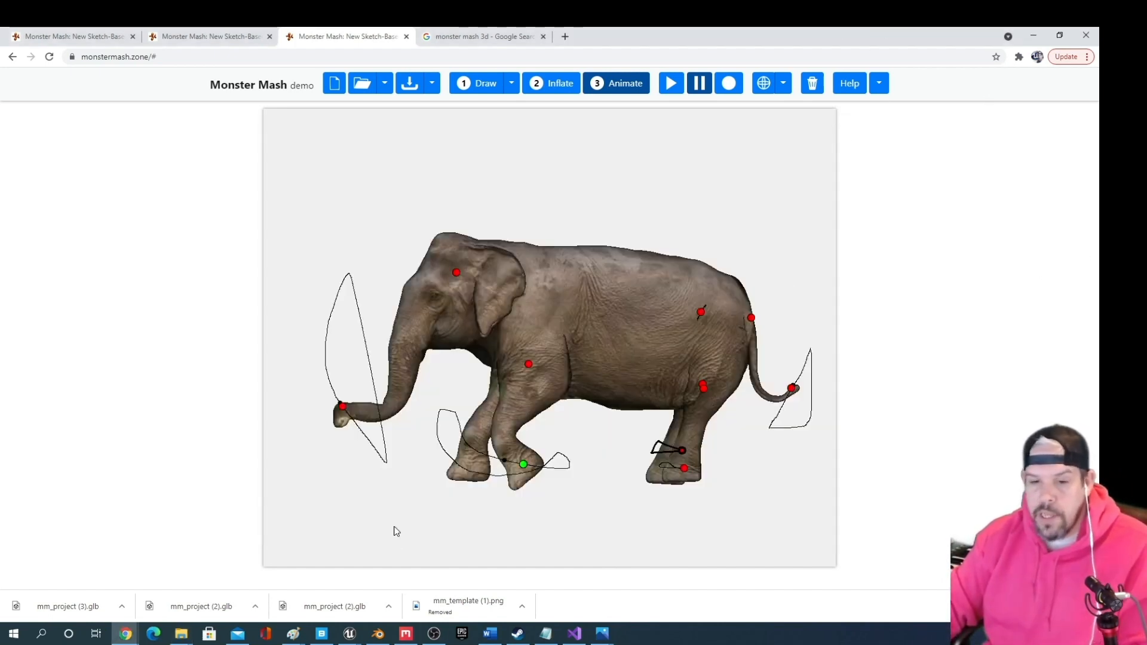
Switch to Blender and start a new General file
left_click(389, 635)
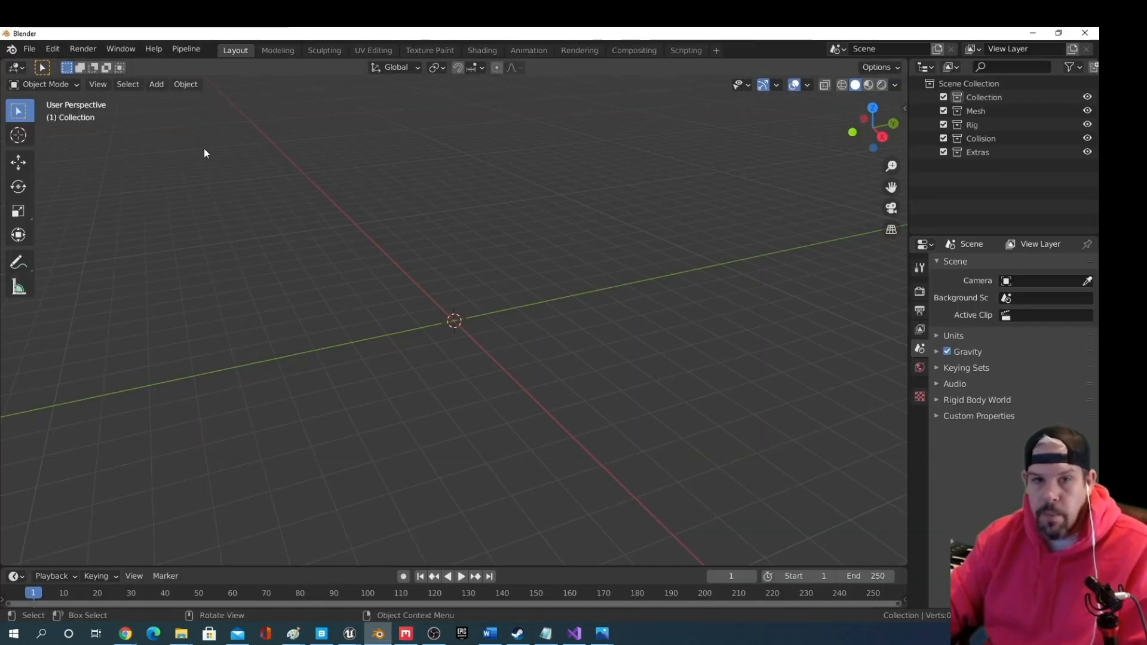
left_click(28, 49)
mouse_move(89, 64)
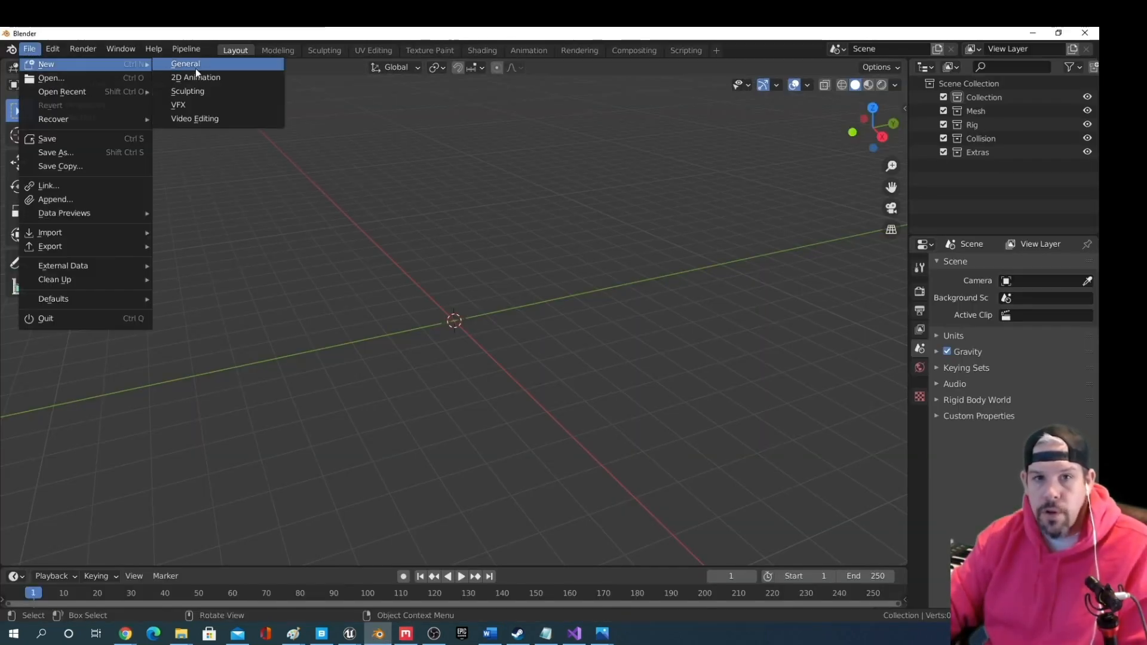
left_click(196, 68)
left_click(551, 352)
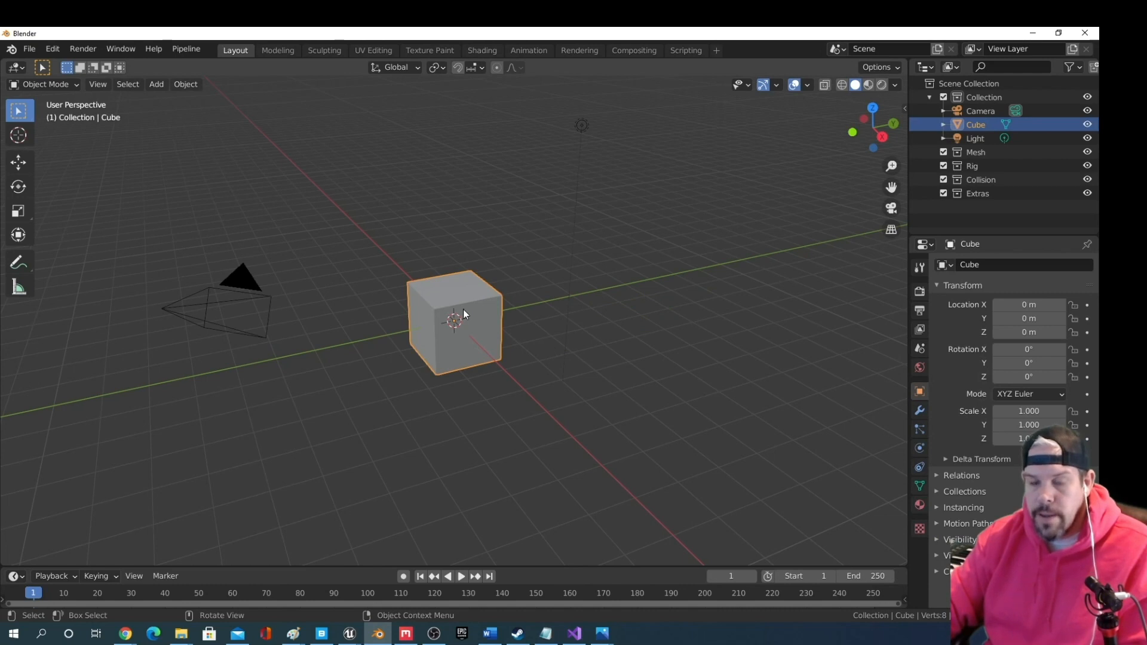
Delete the default camera, cube and light from the scene
key("a")
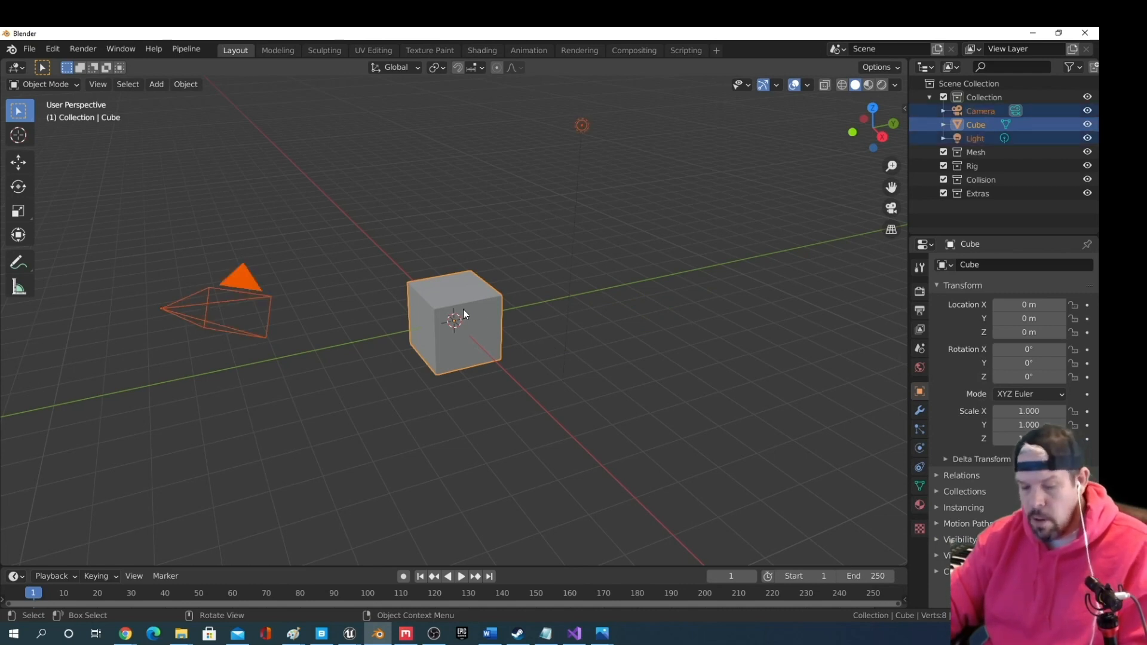
key("x")
left_click(464, 309)
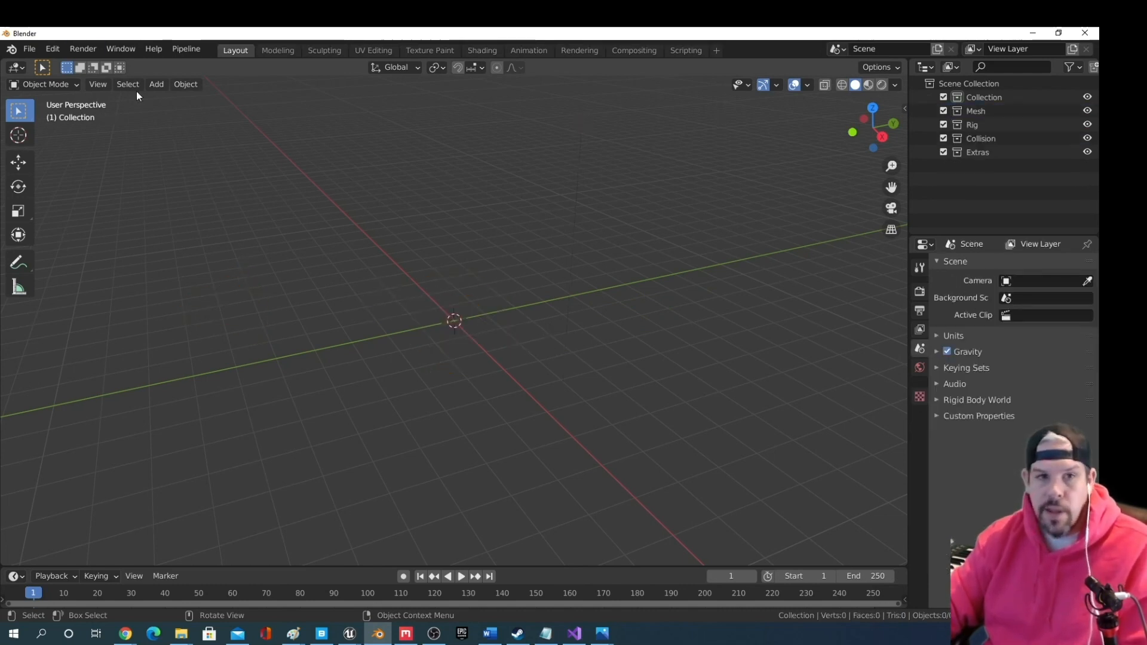
Import ElephantDemo.glb as glTF 2.0 from the MonsterMash folder under 3D Assets on the D: drive
left_click(23, 51)
mouse_move(86, 233)
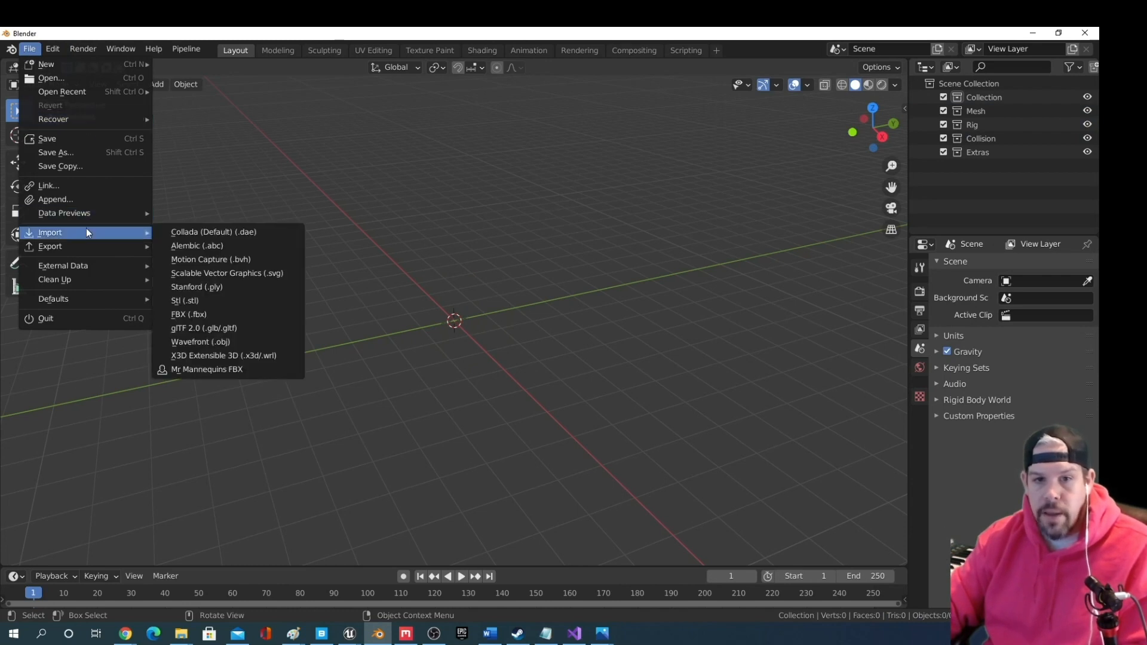
left_click(221, 329)
left_click_drag(779, 144, 534, 83)
left_click(142, 136)
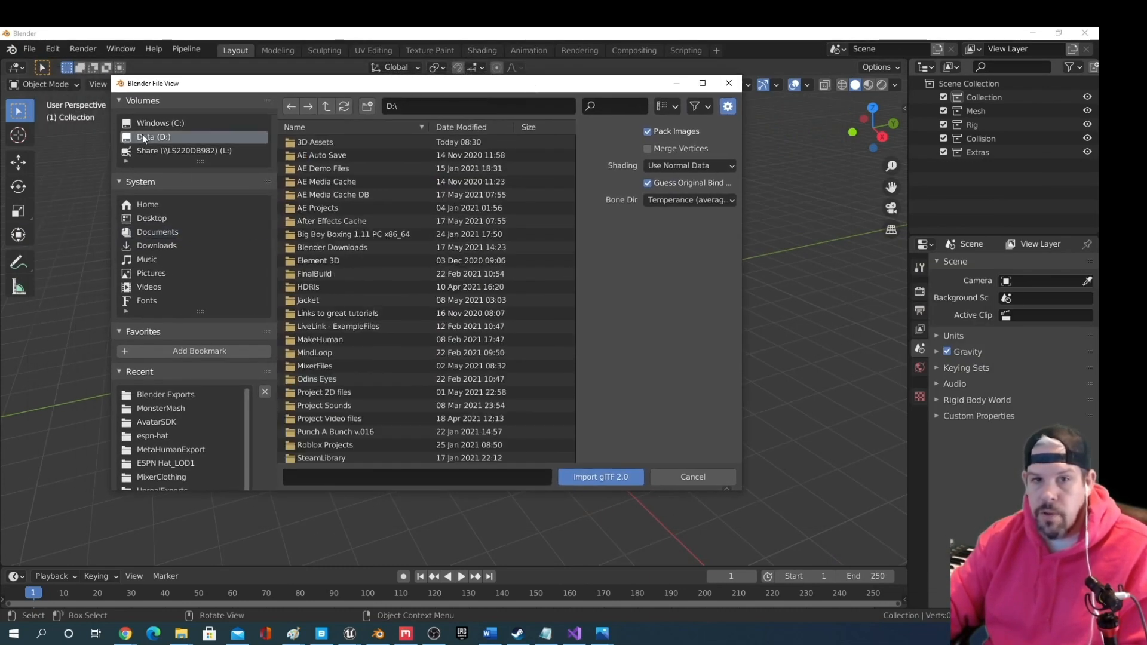
double_click(331, 142)
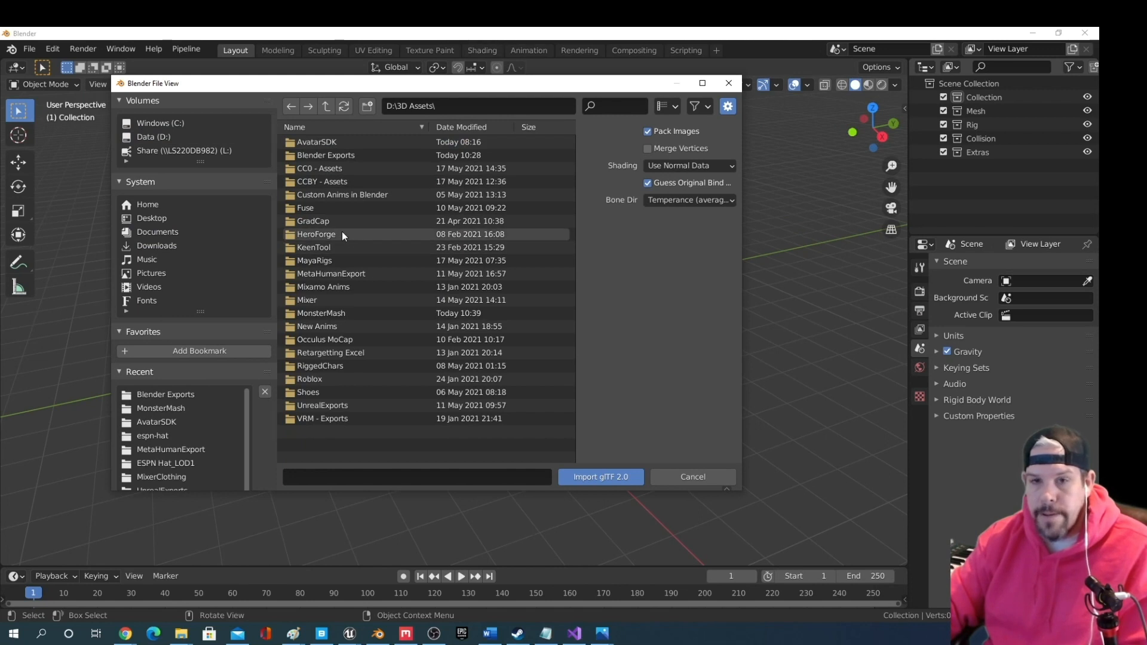
double_click(336, 314)
left_click(349, 144)
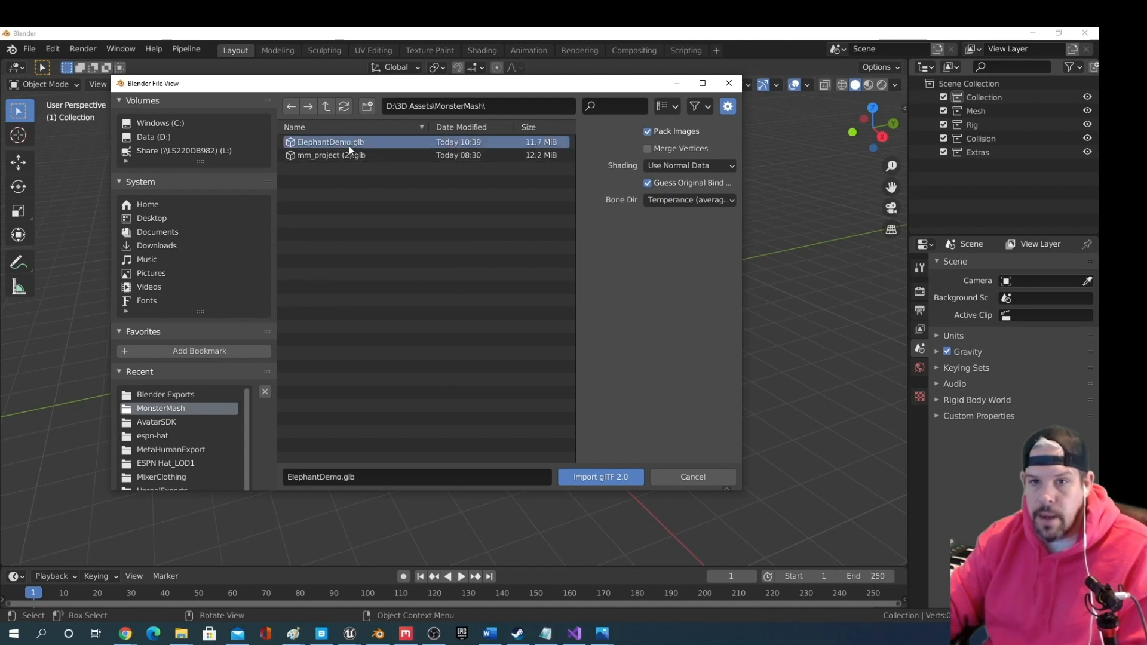
left_click(600, 477)
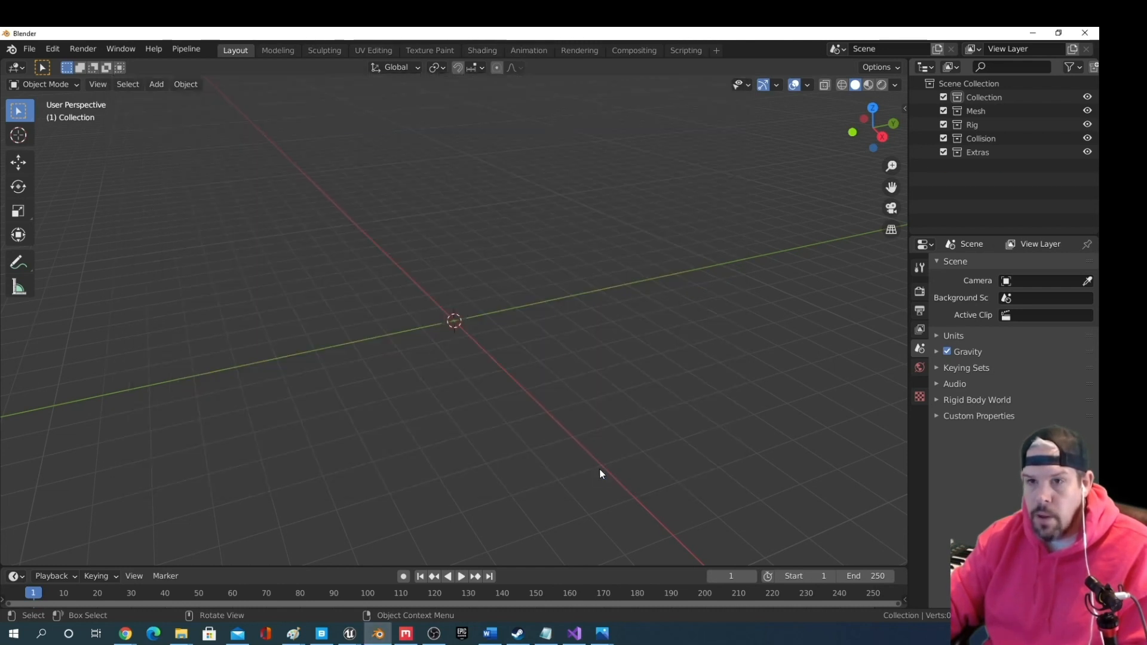
Switch the viewport to Material Preview shading and view the textured elephant from several sides
mouse_move(521, 324)
middle_mouse_down()
mouse_move(837, 316)
mouse_move(382, 324)
mouse_move(533, 314)
mouse_move(544, 371)
mouse_move(815, 321)
mouse_move(549, 371)
mouse_move(540, 347)
middle_mouse_up()
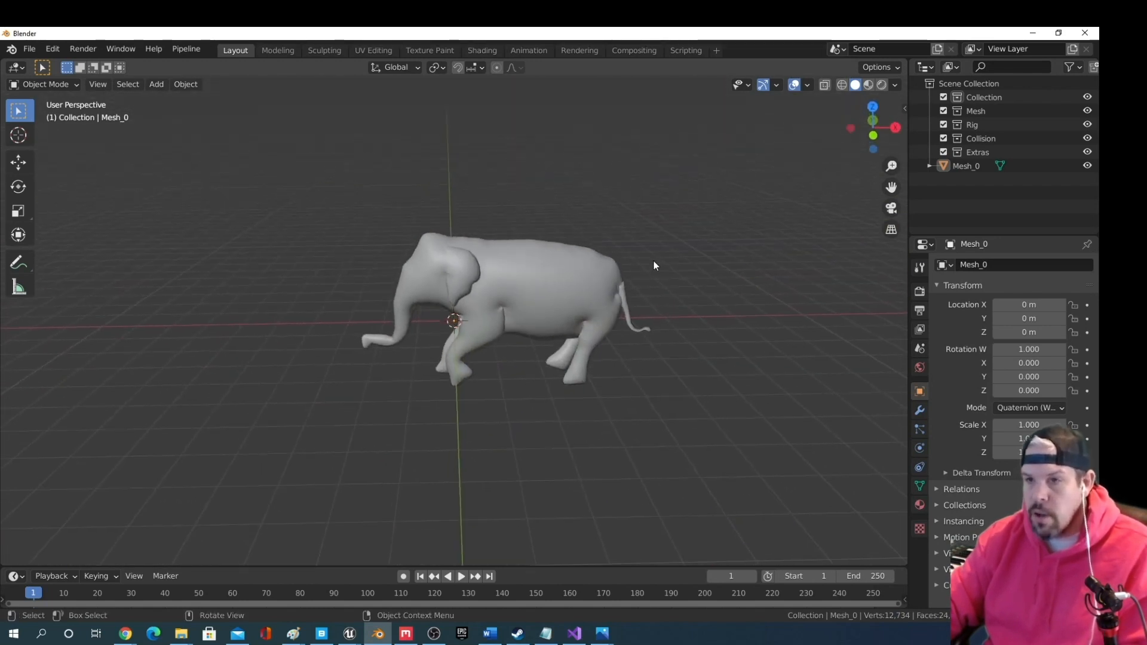
left_click(869, 85)
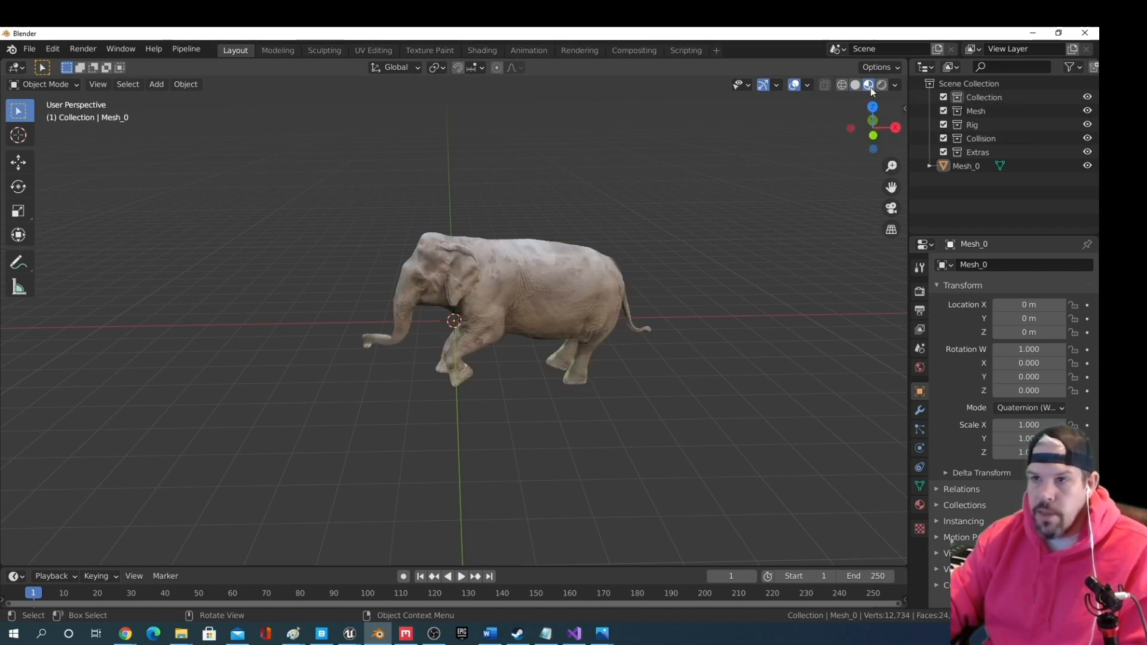
middle_click_drag(688, 325, 1, 403)
middle_click_drag(401, 295, 540, 349)
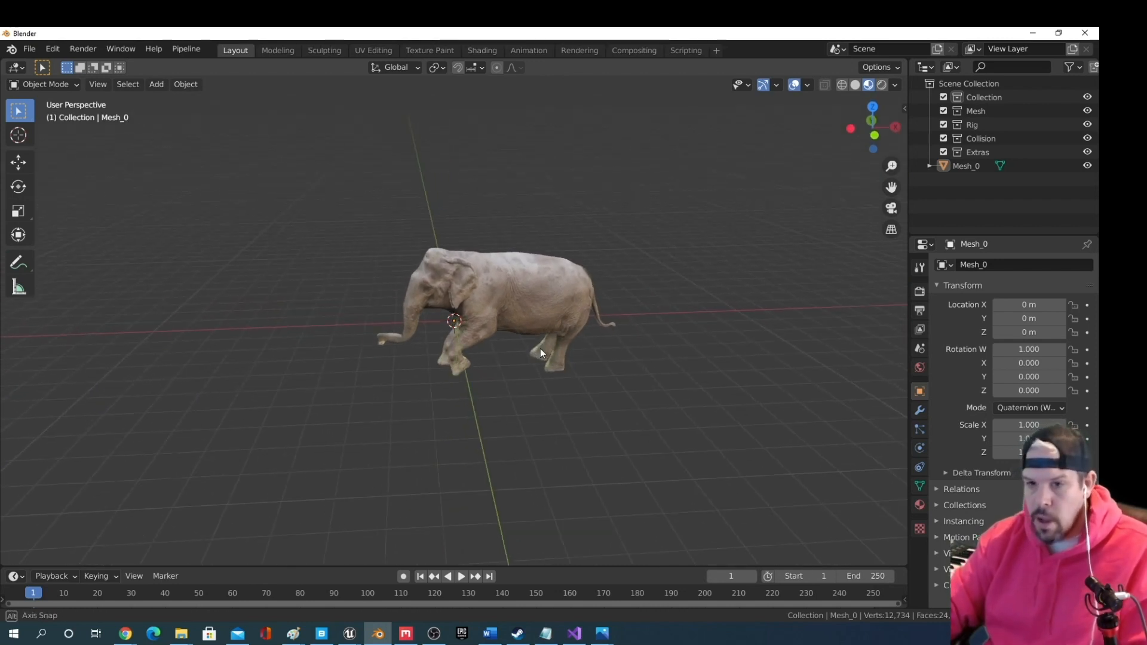
Raise the elephant along the global Z axis to about 1.70 m so its feet rest near the ground grid
left_click(523, 304)
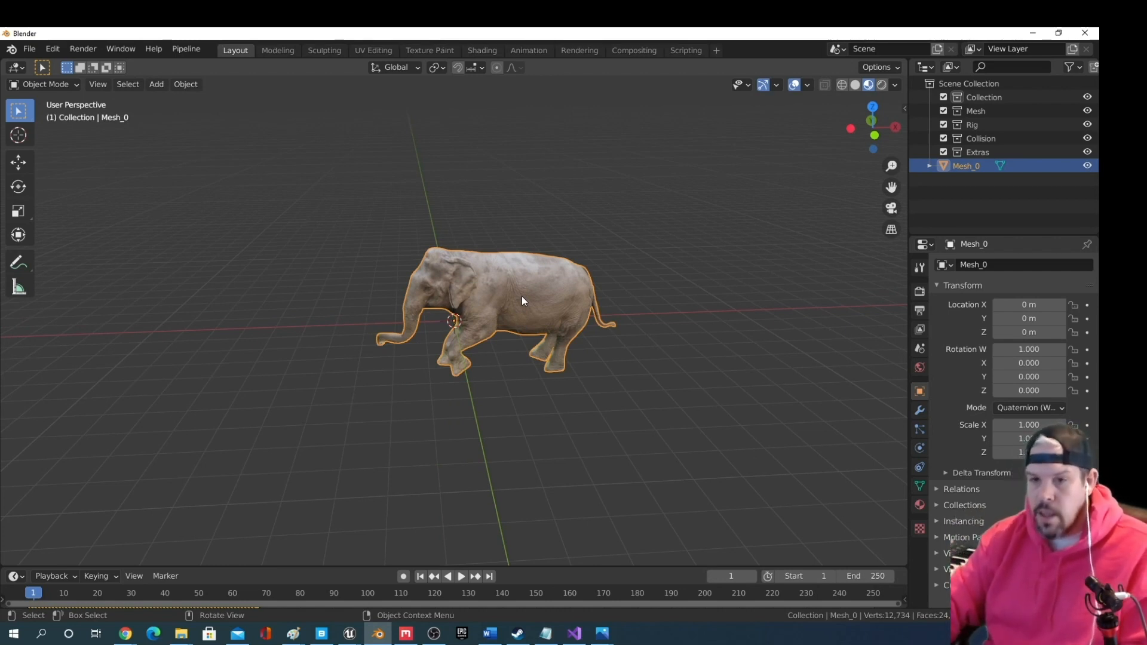
middle_click_drag(522, 296, 482, 307)
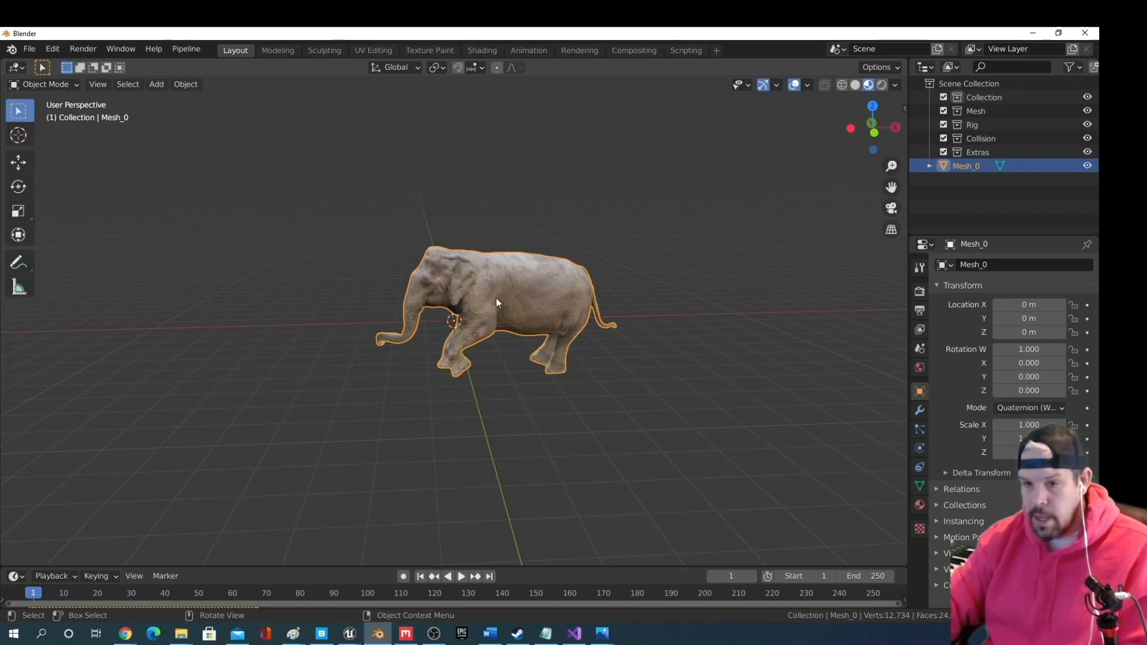
key("g")
key("z")
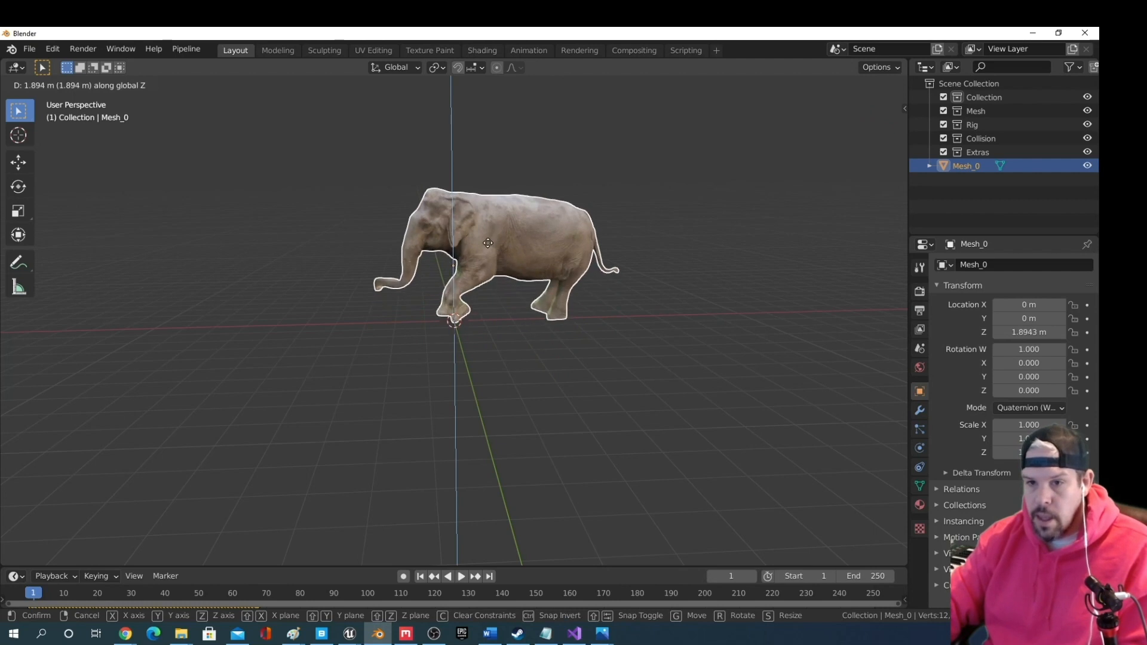
left_click(487, 274)
Move the elephant along the global X axis to about -1.81 m, centring its body over the world origin
middle_click_drag(486, 274, 488, 321)
scroll(471, 277, "up", 5)
scroll(488, 320, "down", 8)
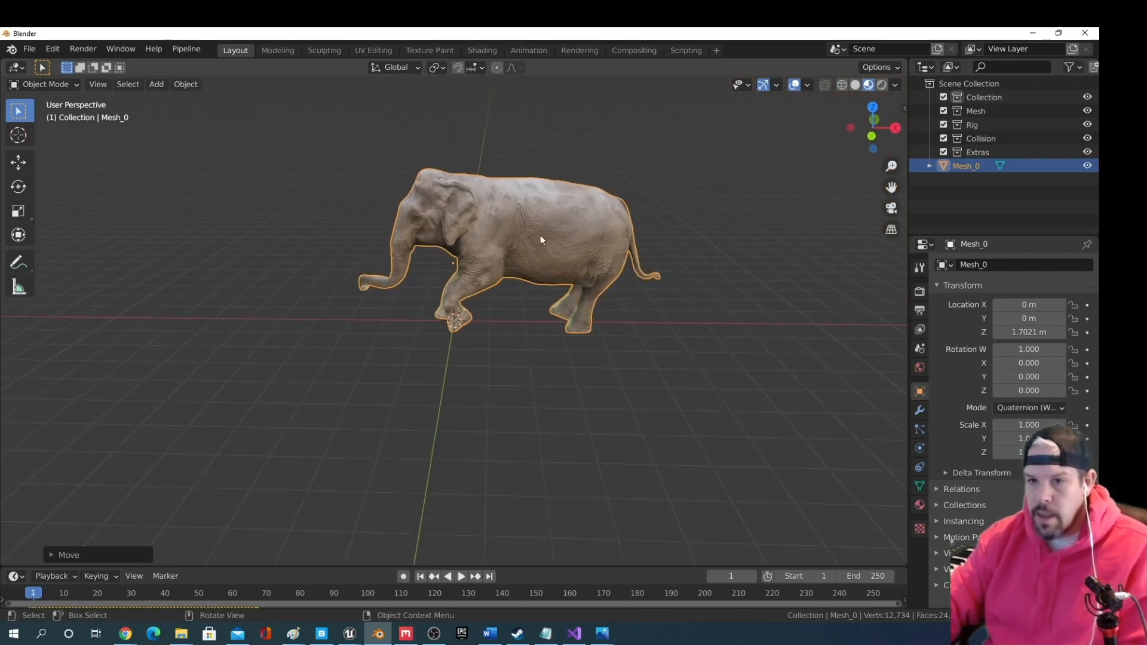
key("g")
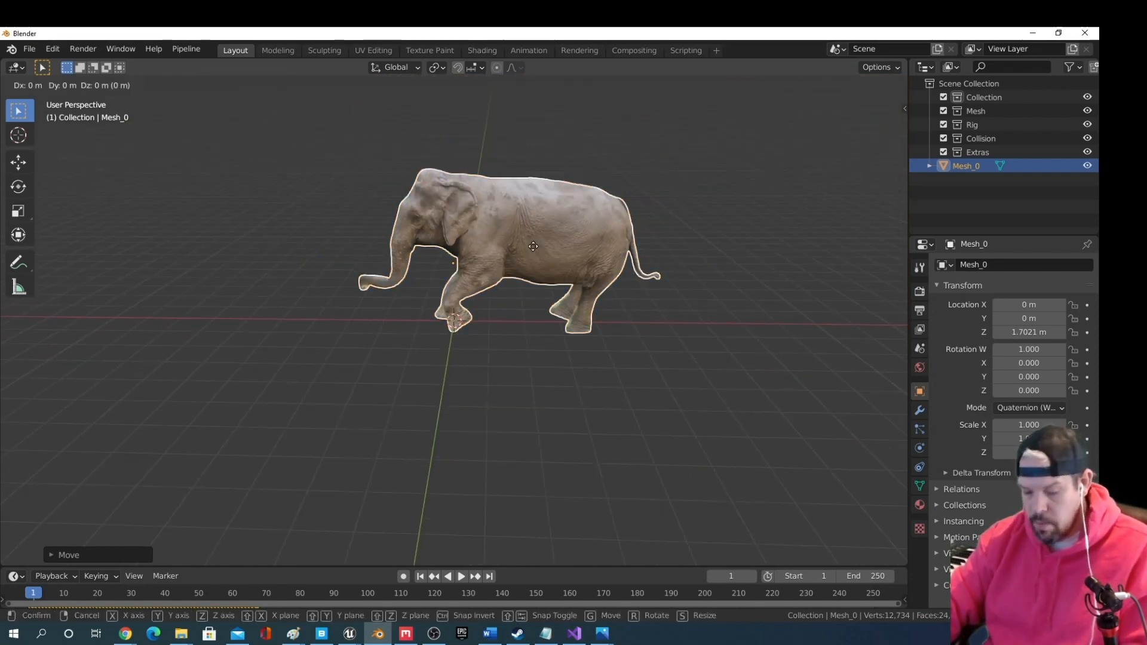
key("x")
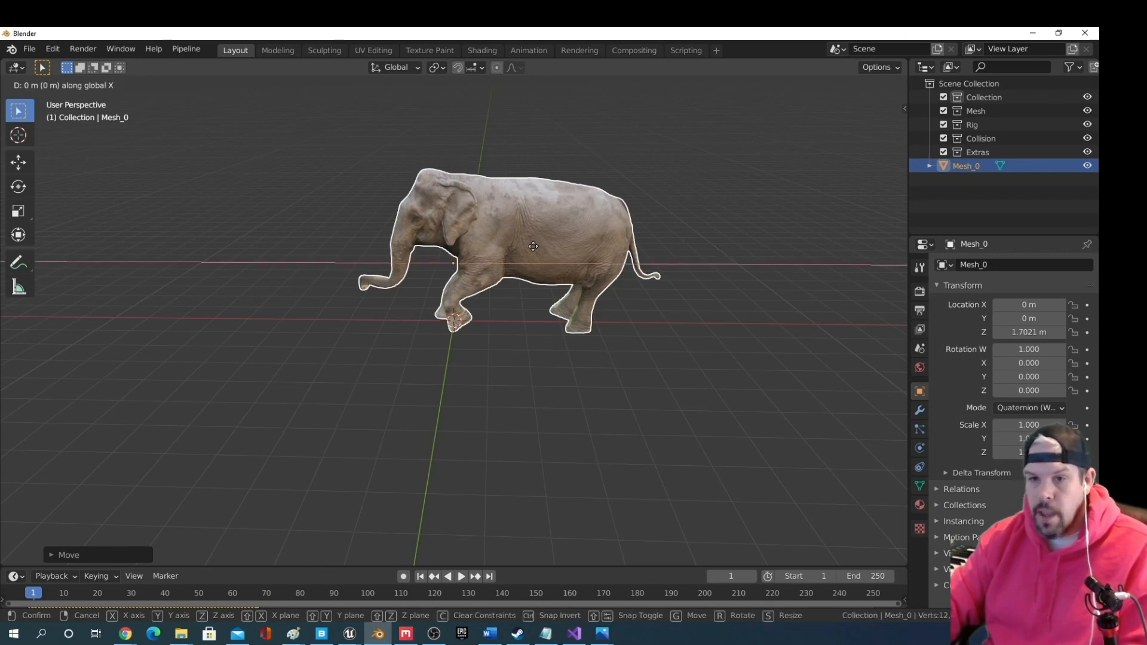
left_click(467, 253)
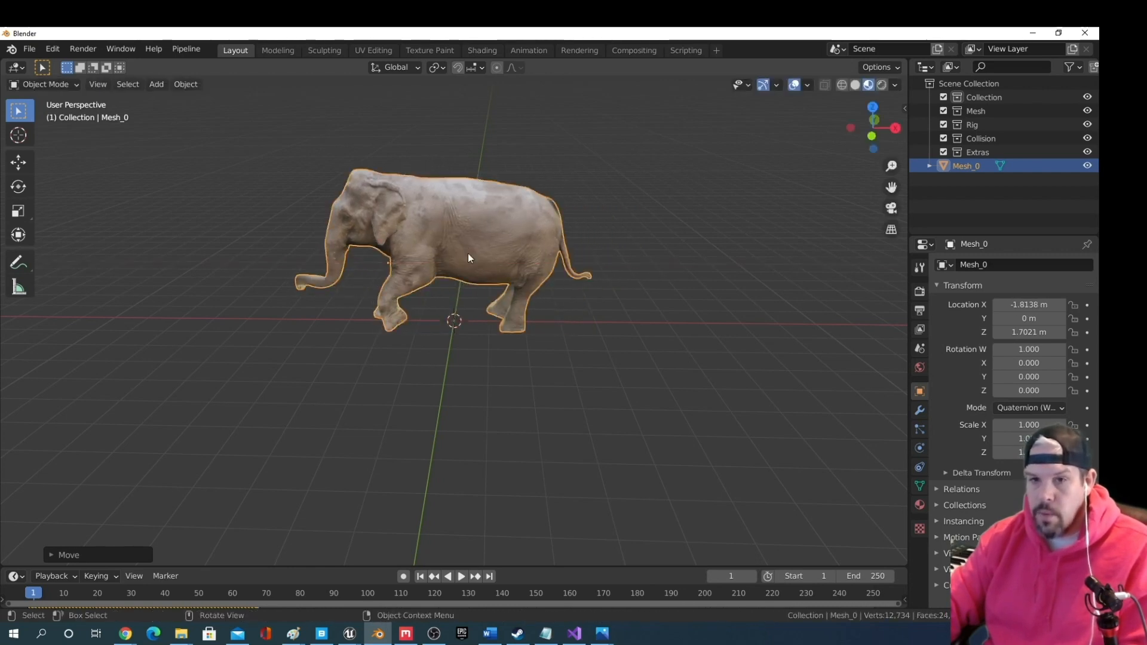
Check the elephant's placement from behind and the side, and put its mesh into Edit Mode
middle_click_drag(448, 338, 302, 309)
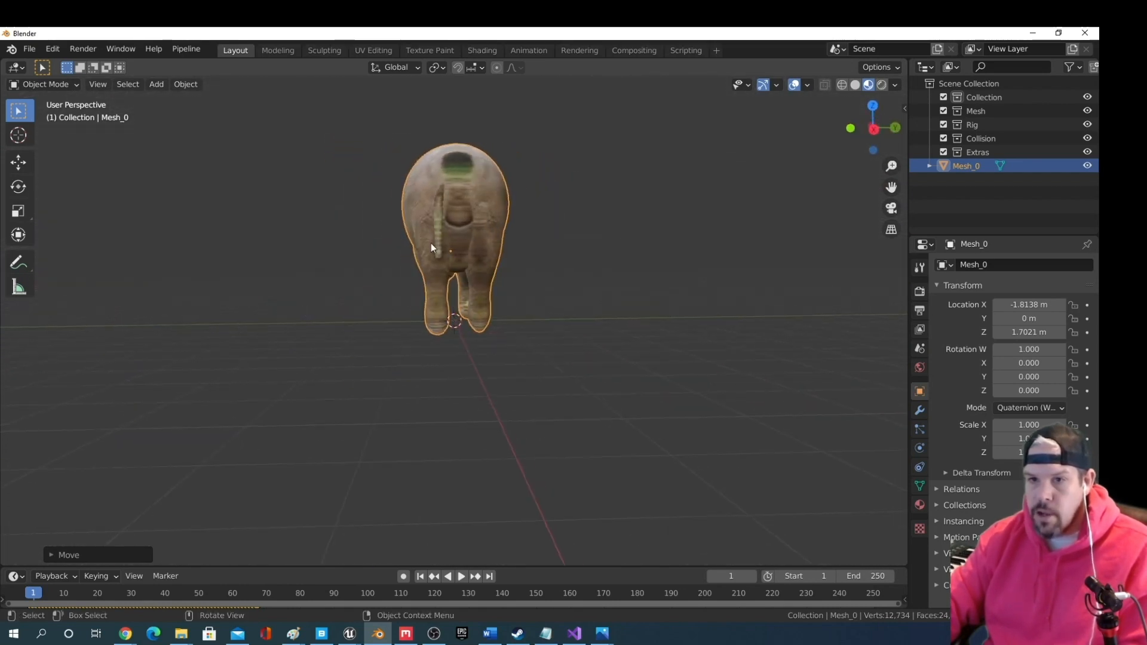
middle_click_drag(439, 279, 565, 309)
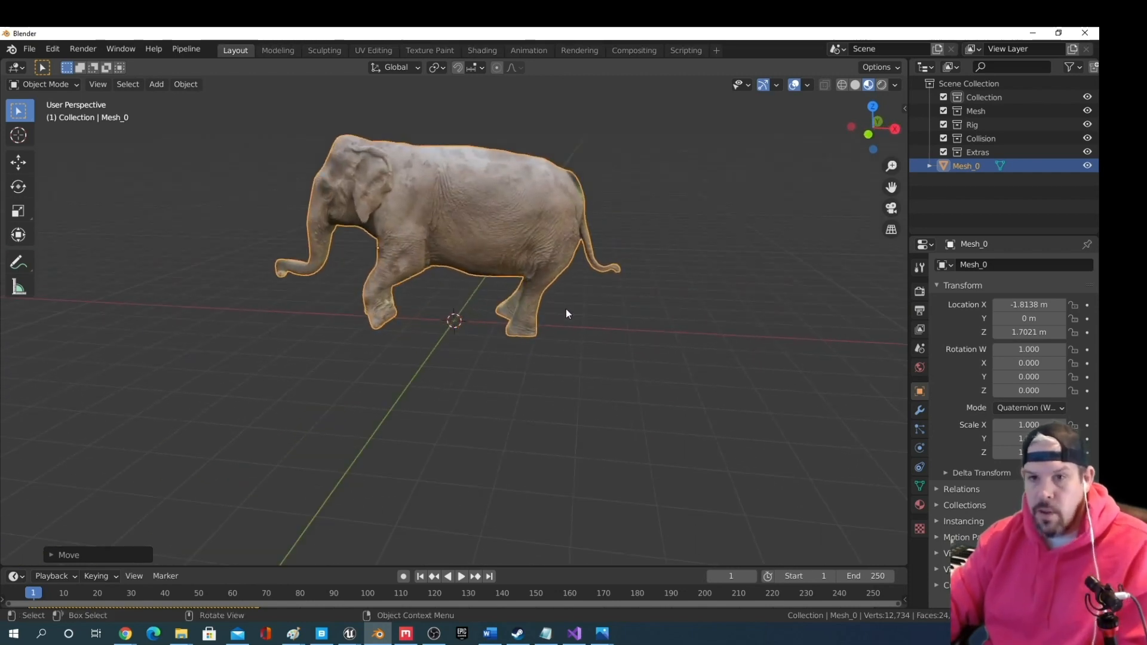
middle_click_drag(497, 264, 459, 262)
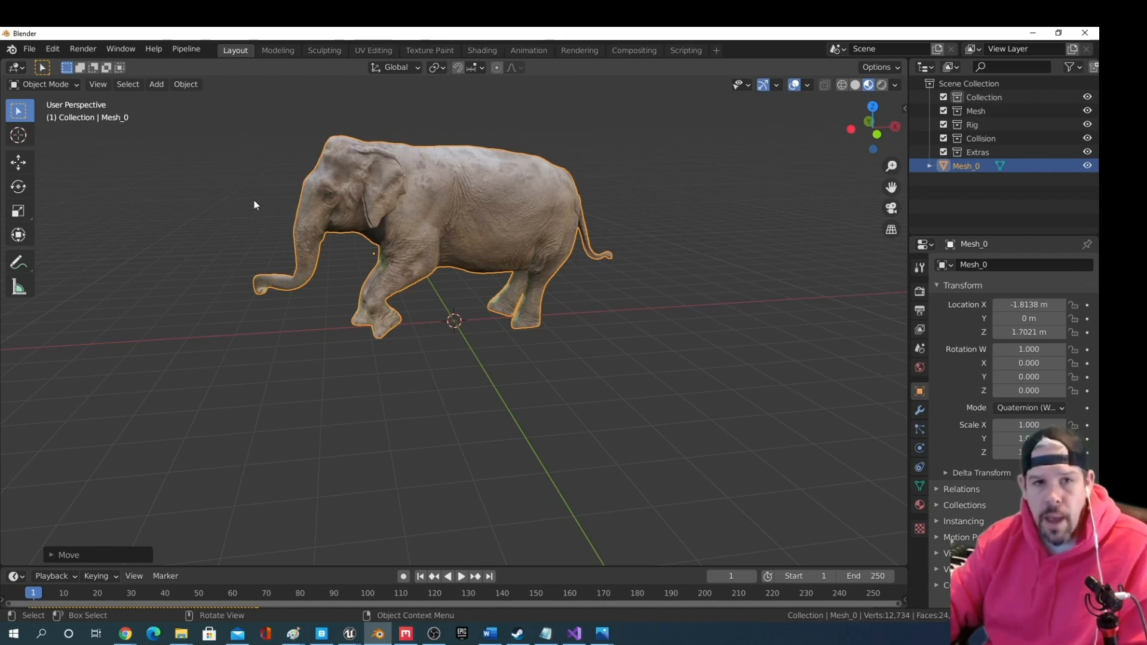
middle_click_drag(562, 250, 526, 229)
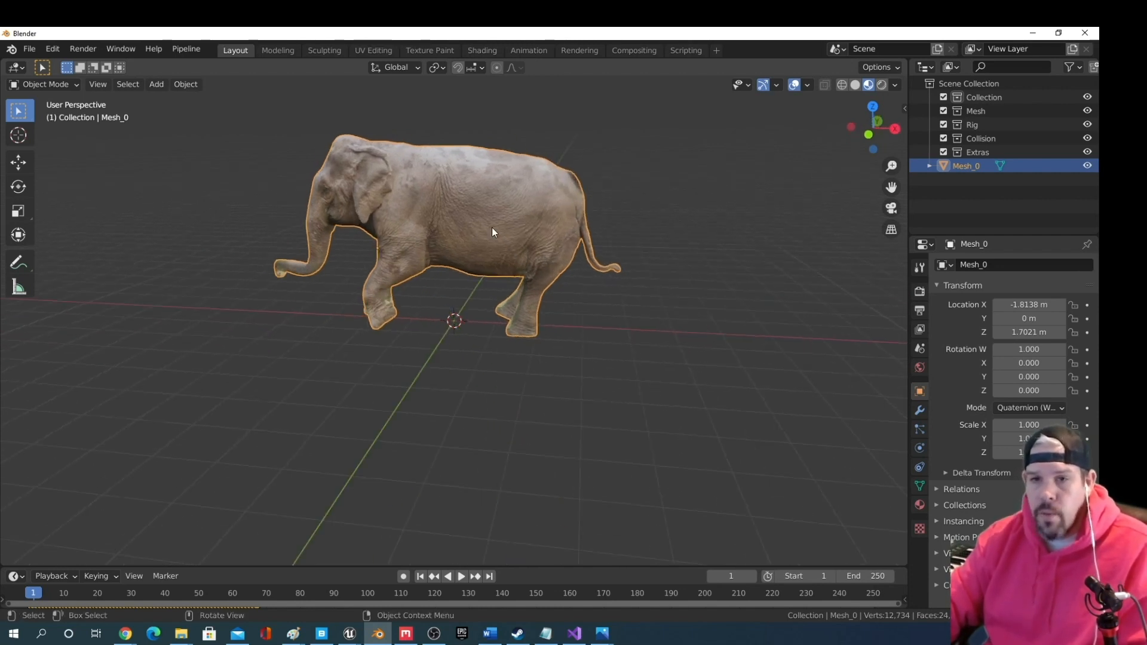
left_click(61, 85)
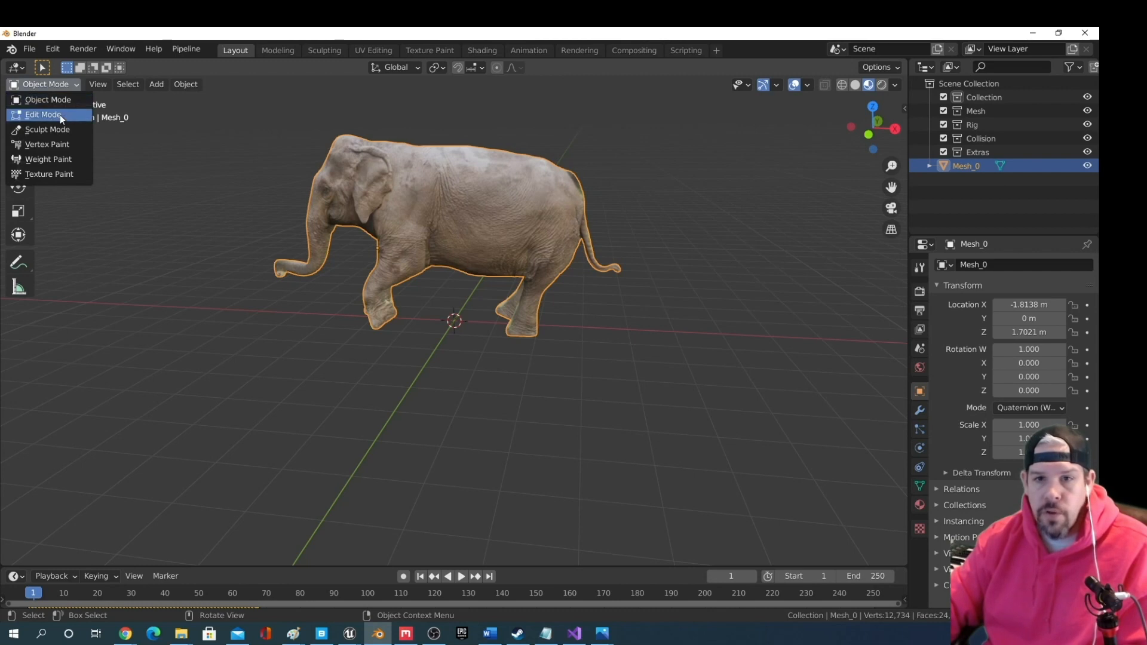
left_click(60, 115)
Inspect the mesh around the legs and tail, selecting a small patch on the tail and framing the view on it
scroll(641, 247, "up", 3)
middle_click_drag(641, 246, 658, 253)
scroll(683, 230, "down", 3)
scroll(683, 230, "up", 2)
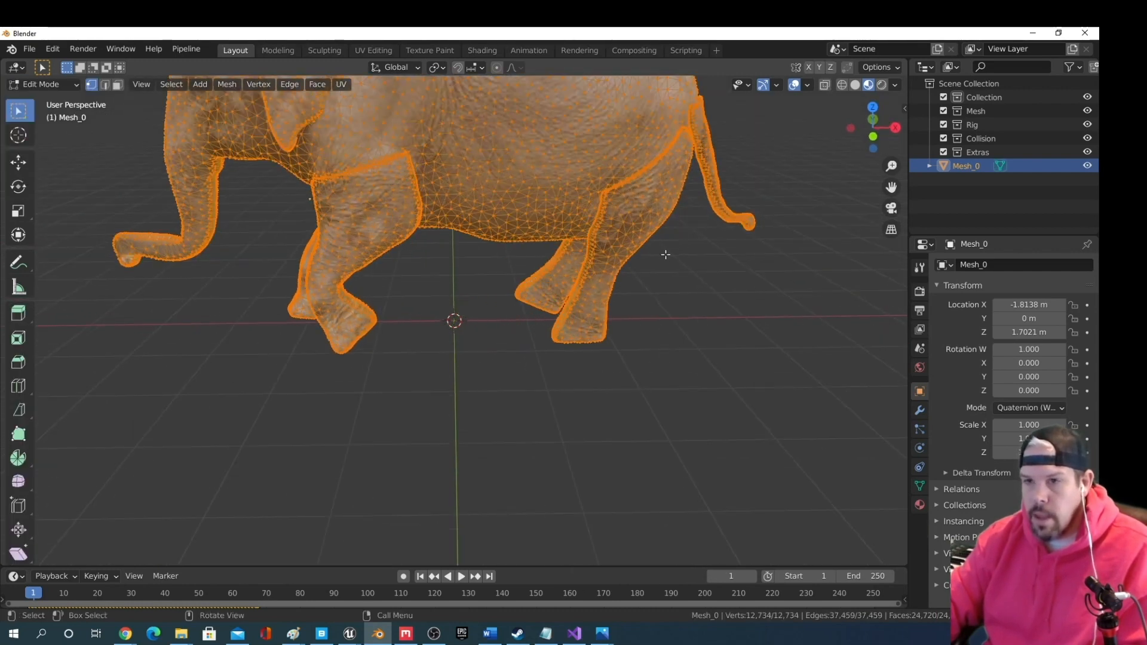
scroll(679, 249, "down", 3)
middle_click_drag(679, 248, 754, 283)
scroll(670, 237, "up", 3)
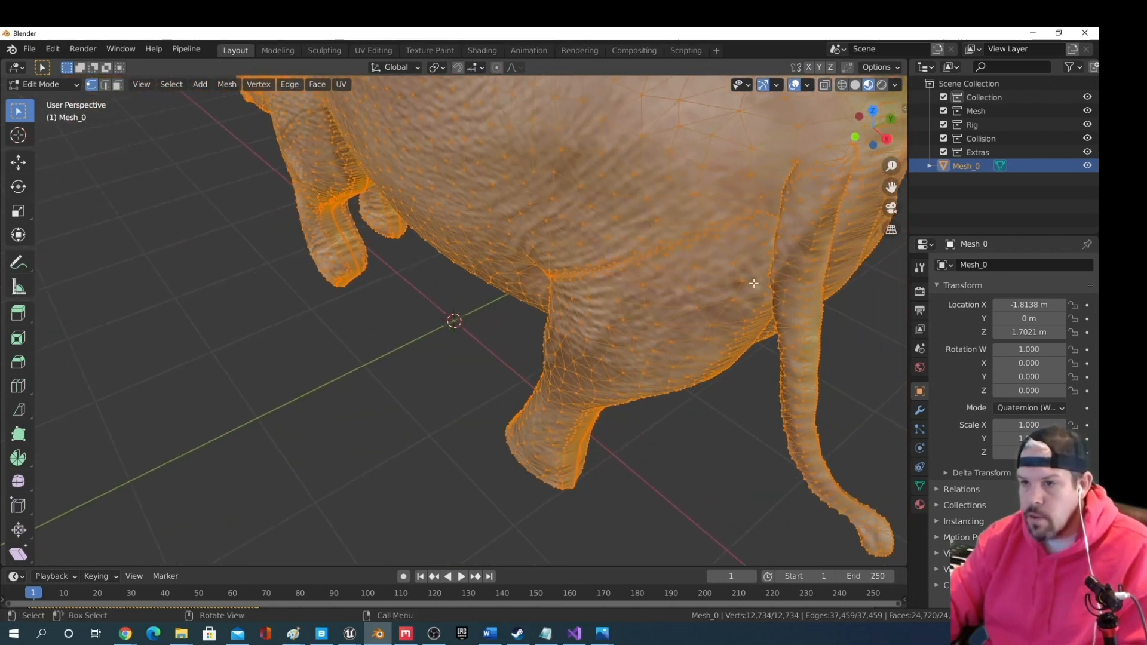
left_click(795, 281)
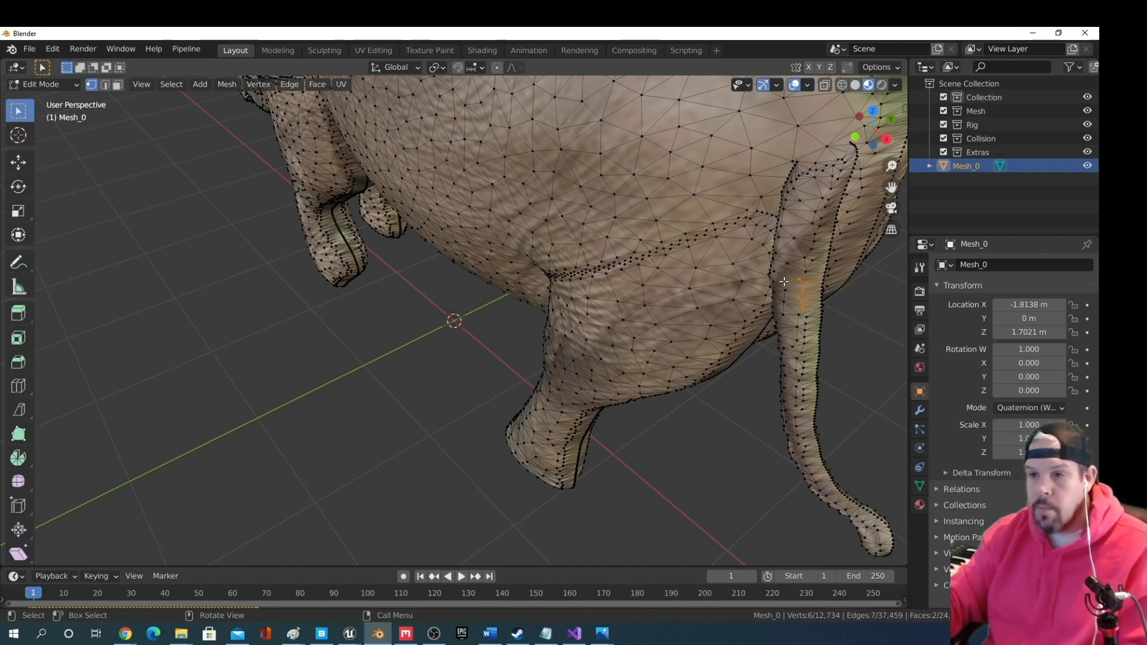
key("KP_Decimal")
middle_click_drag(805, 334, 479, 327)
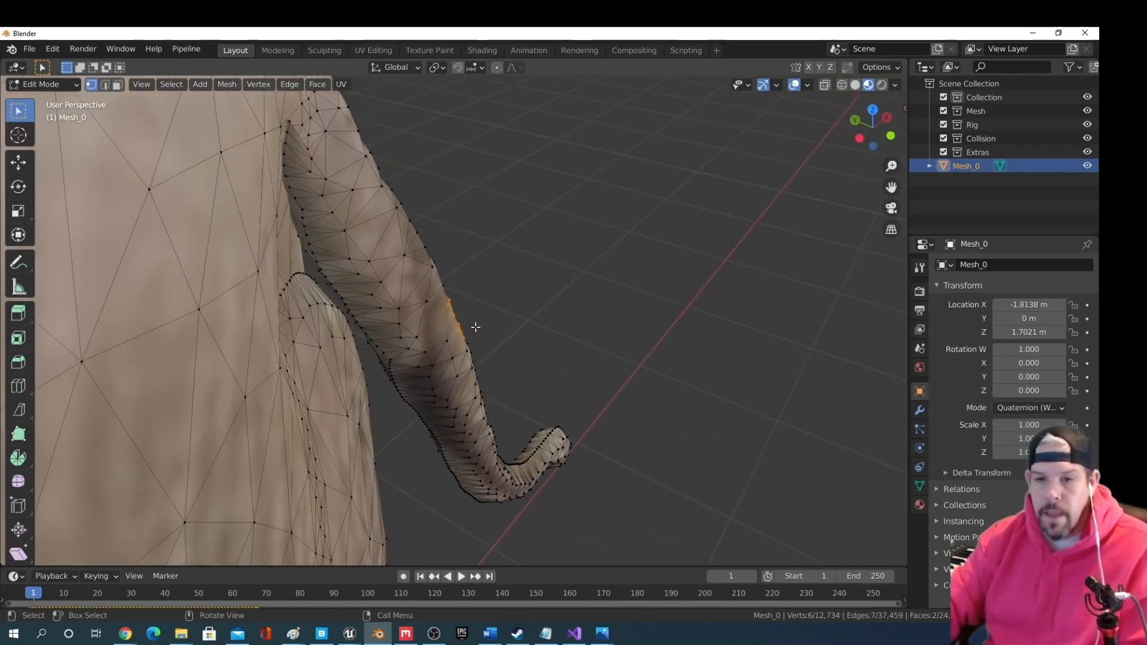
scroll(382, 254, "down", 2)
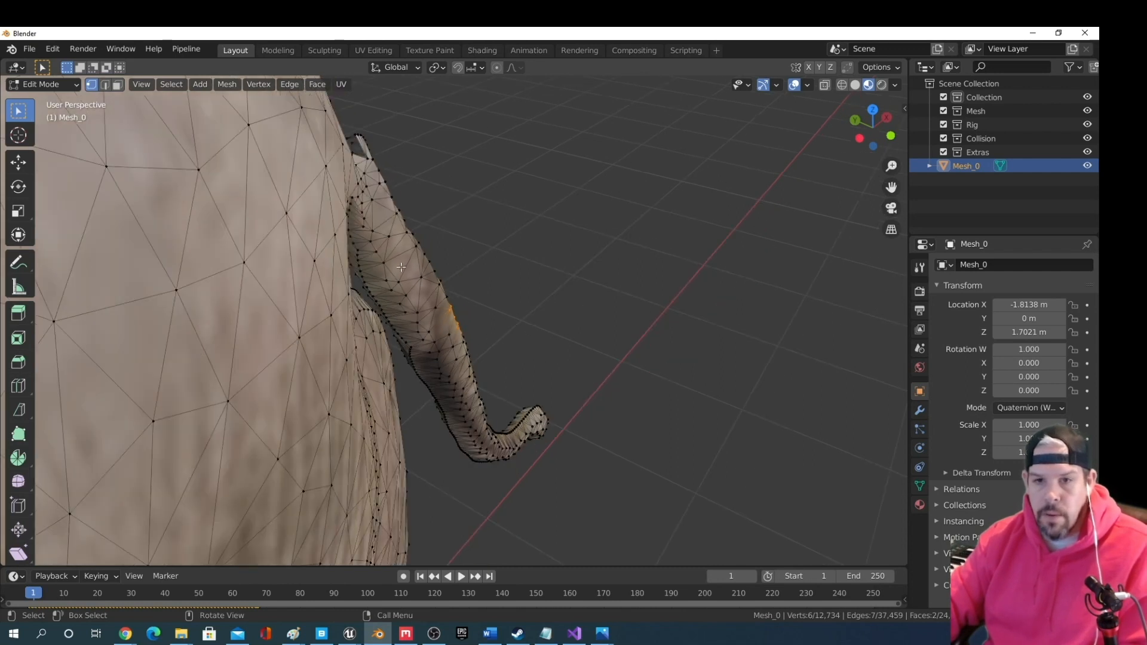
scroll(405, 273, "up", 1)
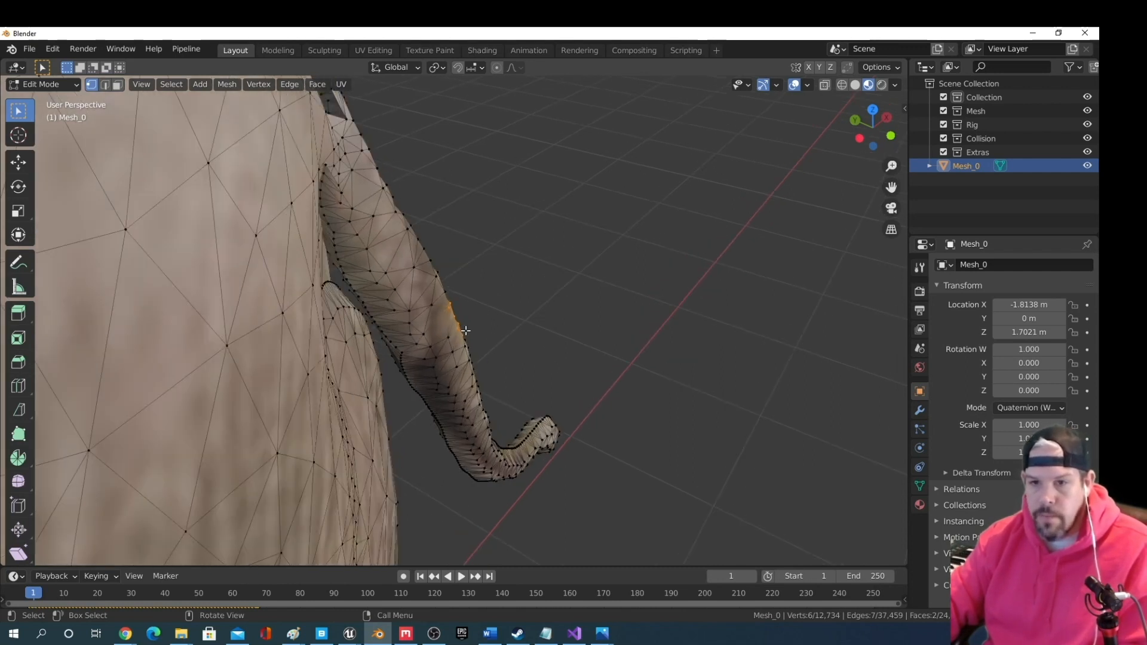
Select the whole mesh and bisect it with a near-vertical cut line through the base of the tail
key("a")
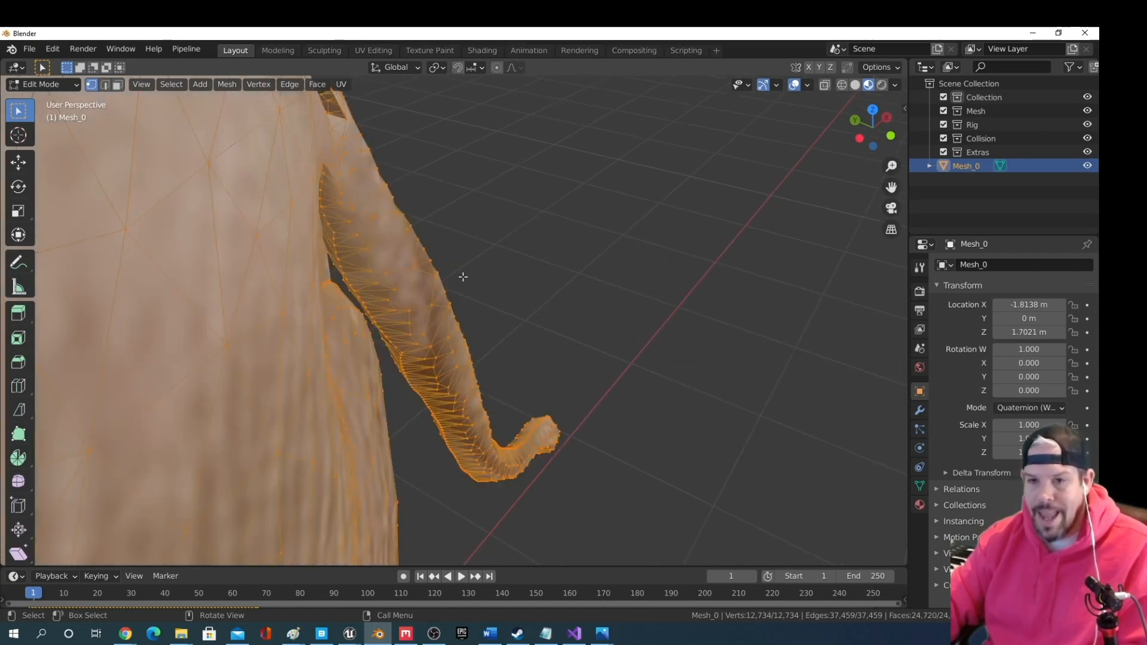
left_click(24, 414)
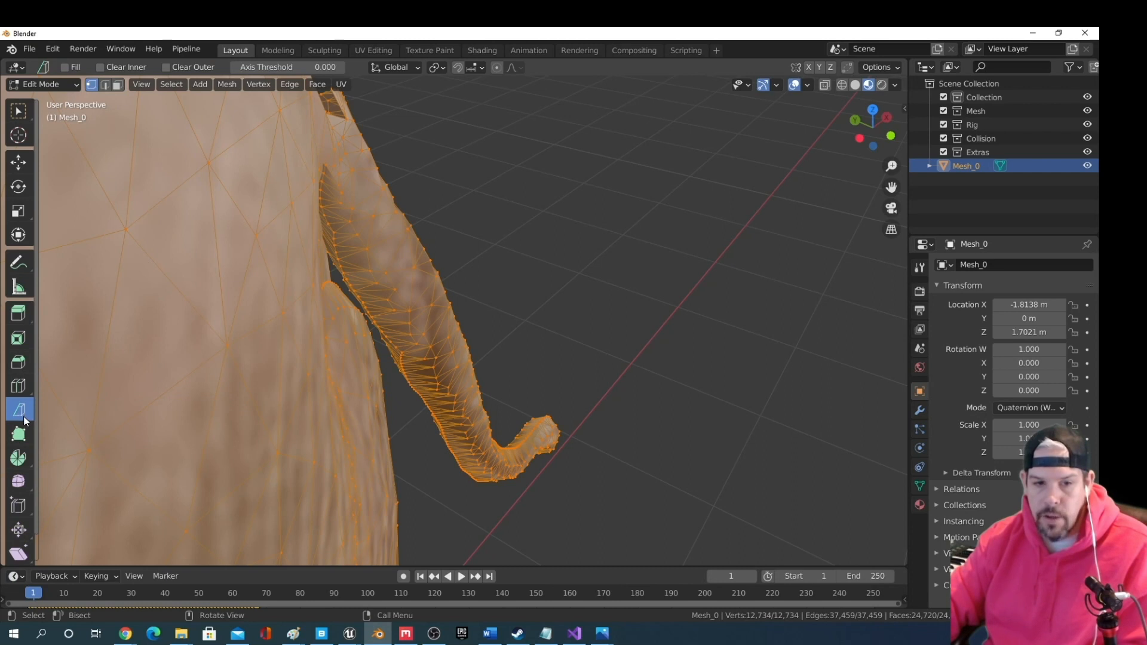
left_click_drag(24, 419, 113, 437)
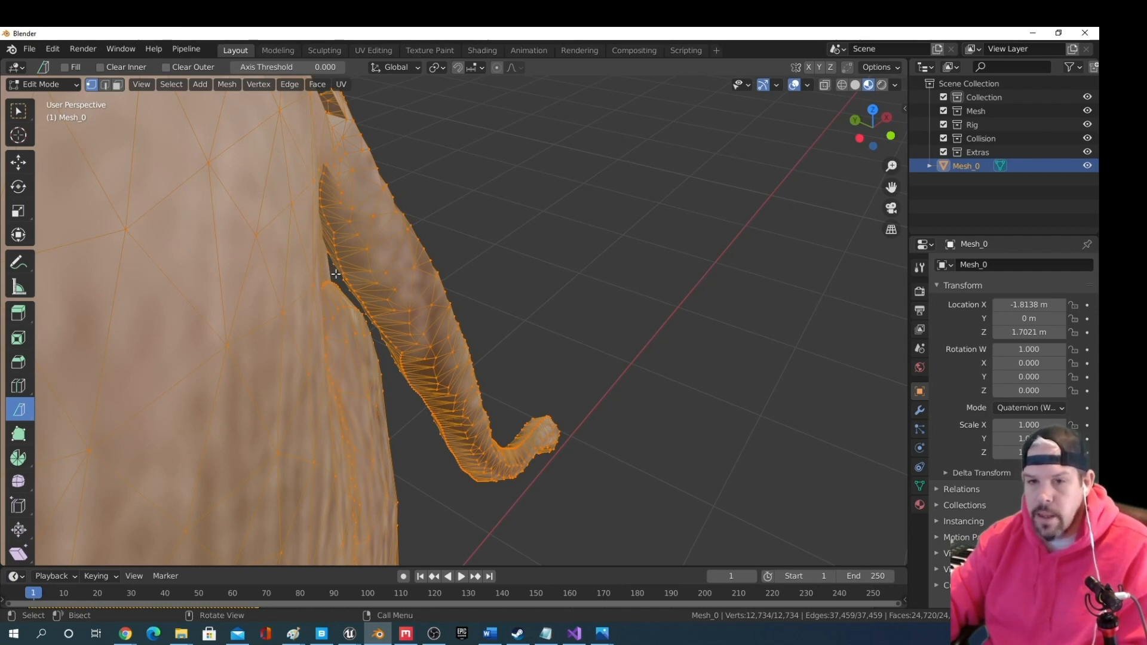
left_click_drag(336, 275, 340, 239)
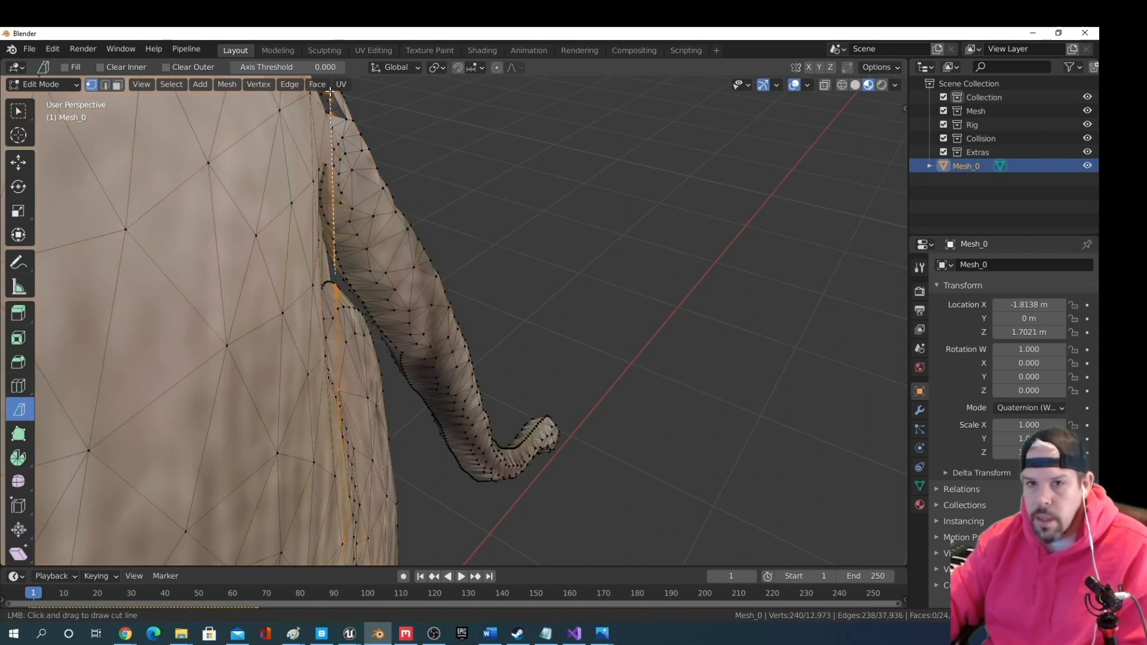
left_click_drag(331, 91, 331, 91)
Reselect the entire mesh and bisect it again with a slanted cut across the upper tail, viewed from the opposite side
middle_click_drag(331, 90, 94, 187)
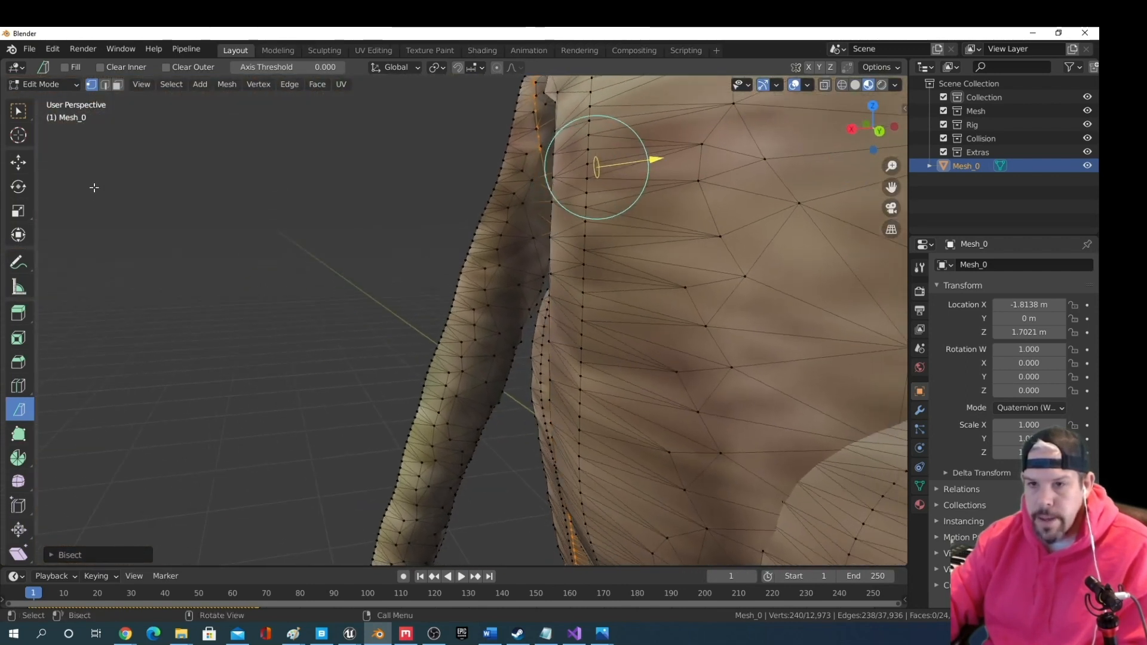
left_click(588, 268)
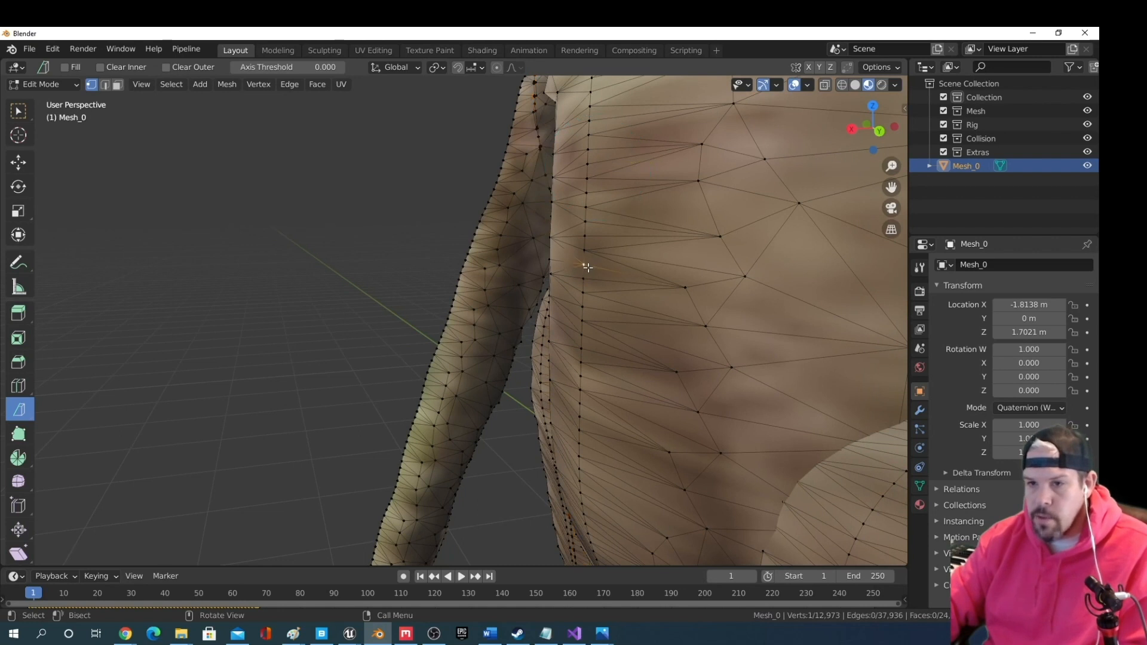
key("a")
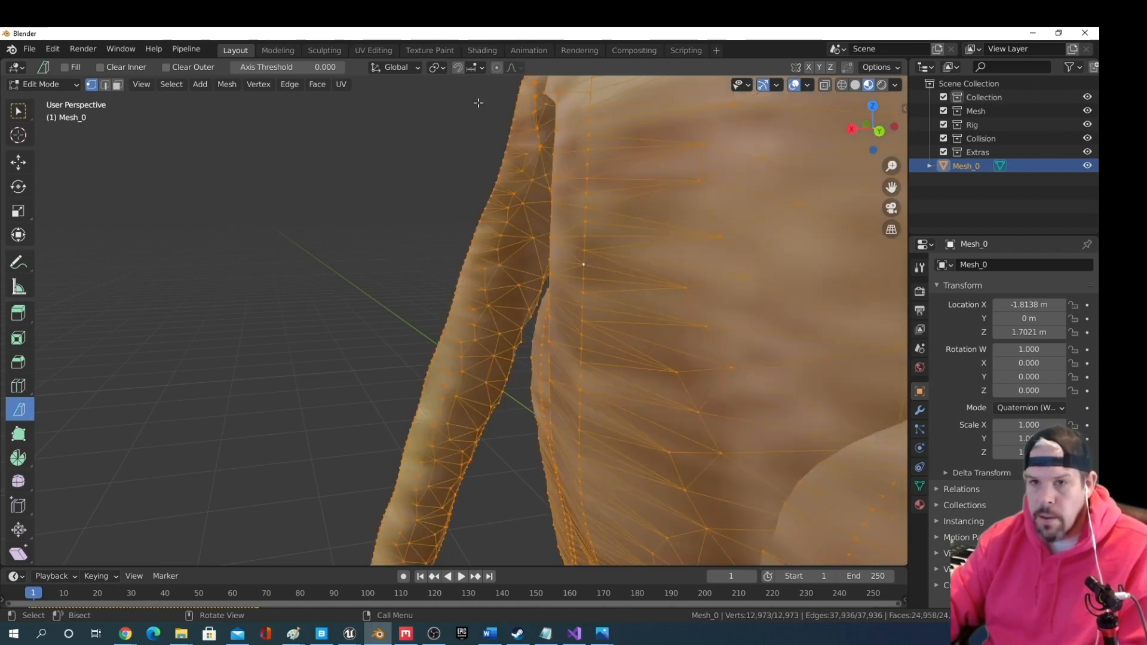
left_click_drag(485, 91, 497, 179)
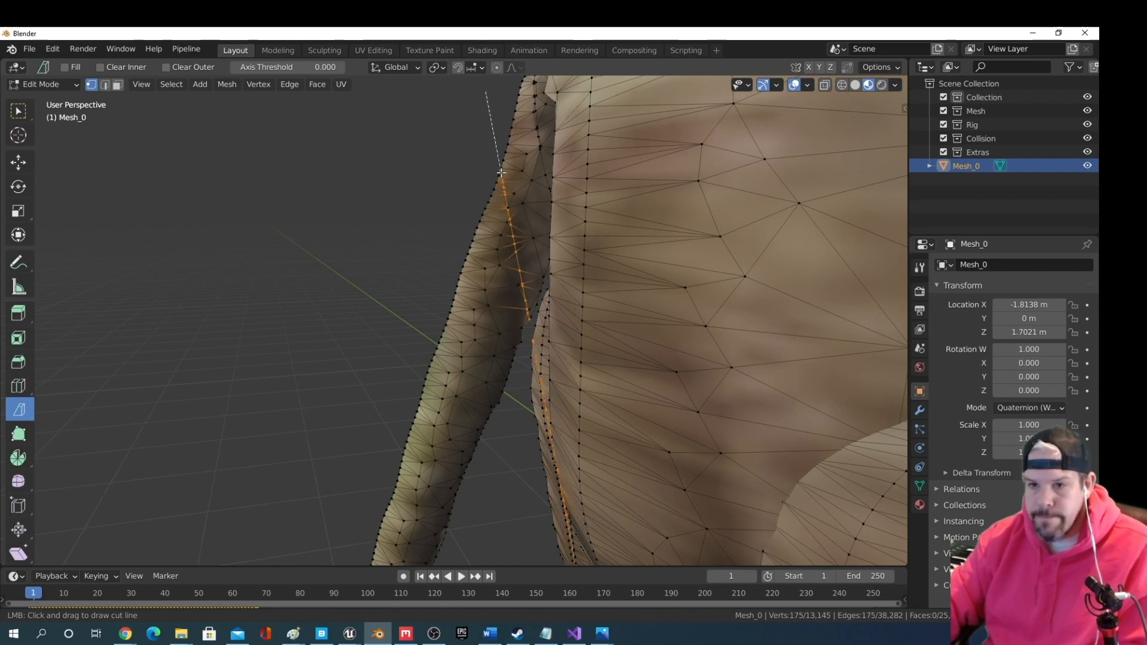
middle_click_drag(497, 179, 437, 287)
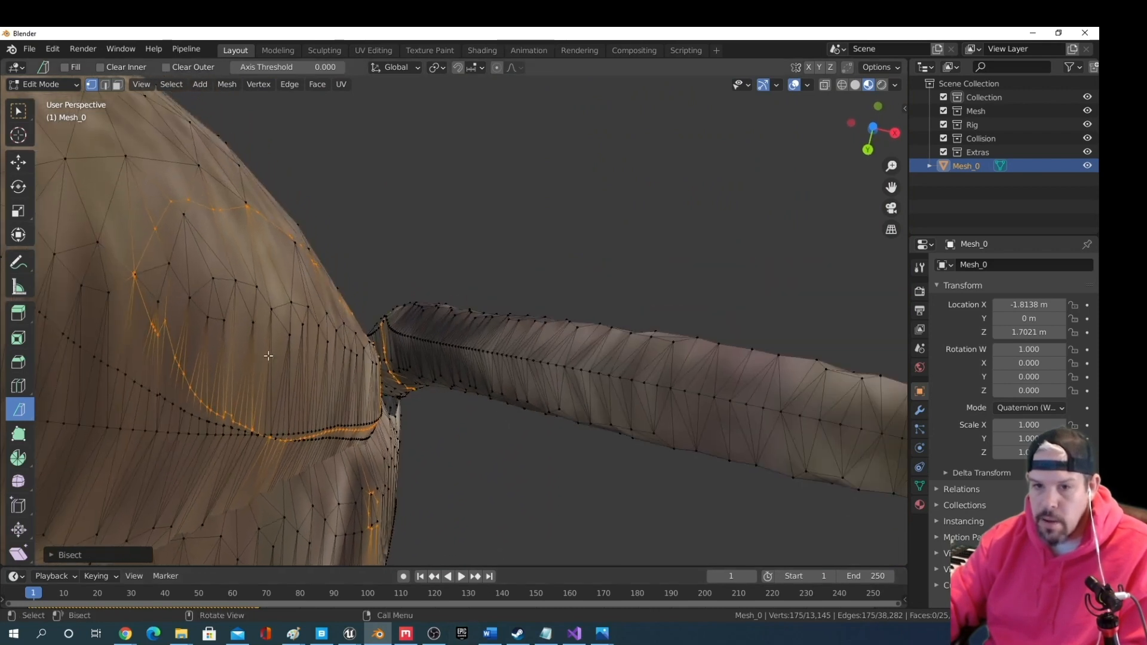
Select the whole mesh and bisect it with a near-vertical cut line through the narrow joint between the tail and the body
left_click(289, 336)
key("a")
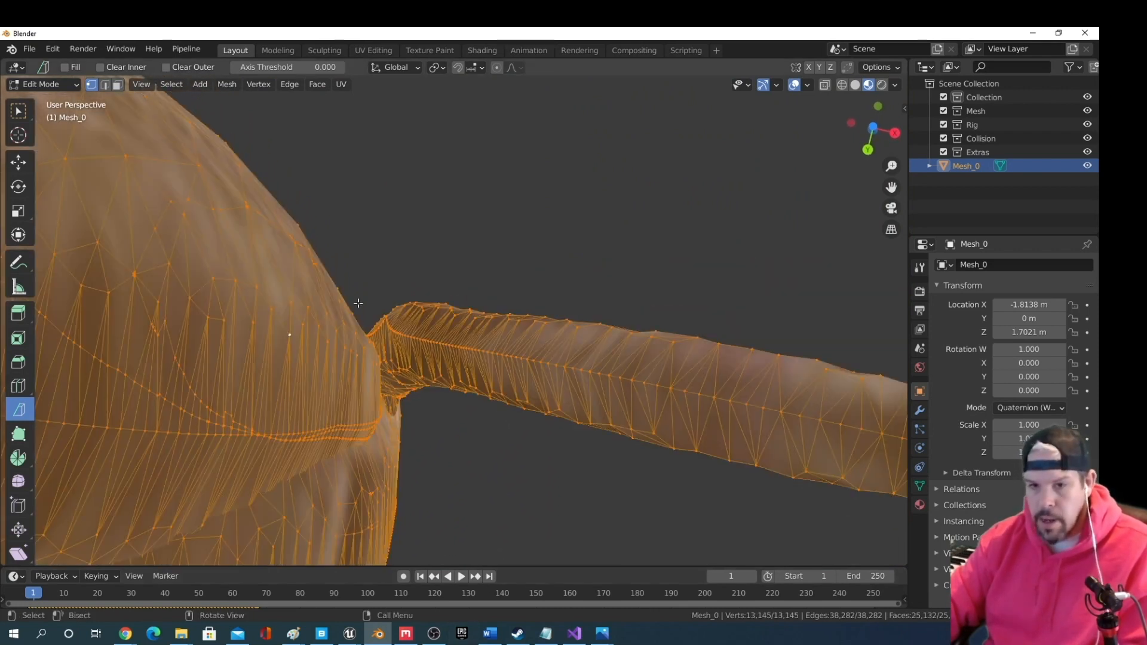
middle_click_drag(356, 305, 378, 288)
left_click_drag(373, 277, 380, 312)
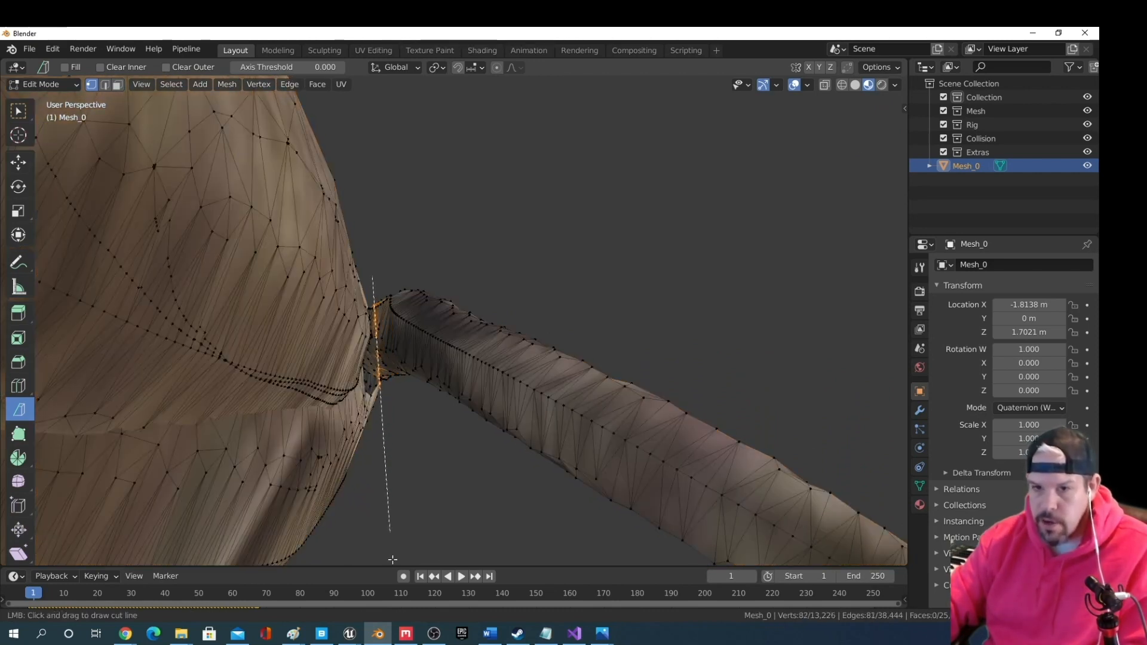
left_click_drag(391, 561, 391, 562)
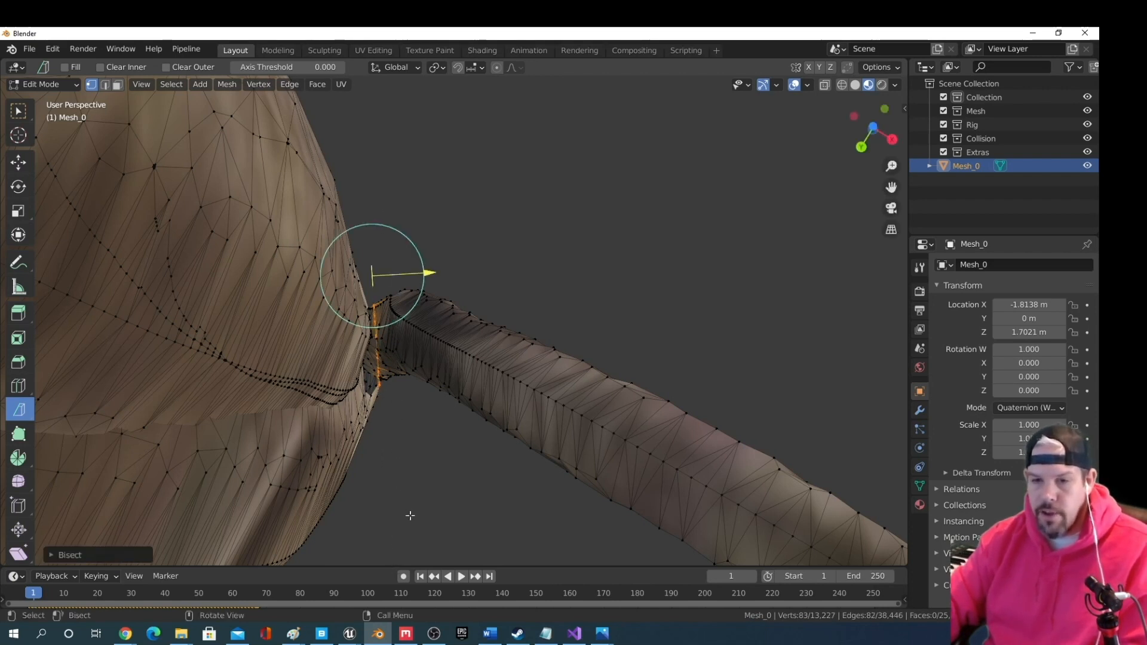
Select the tail's geometry beyond the new cut using Select Loop Inner-Region on the cut edges
middle_click_drag(425, 465, 243, 190)
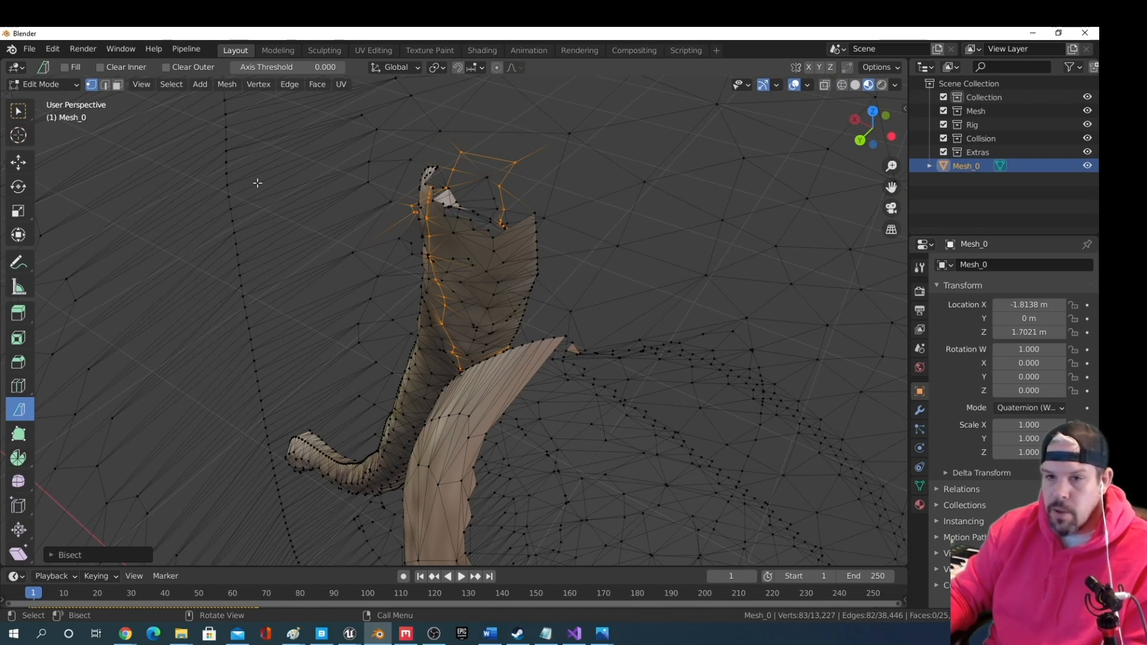
scroll(258, 183, "up", 2)
middle_click_drag(133, 192, 378, 365)
middle_click_drag(449, 301, 495, 290)
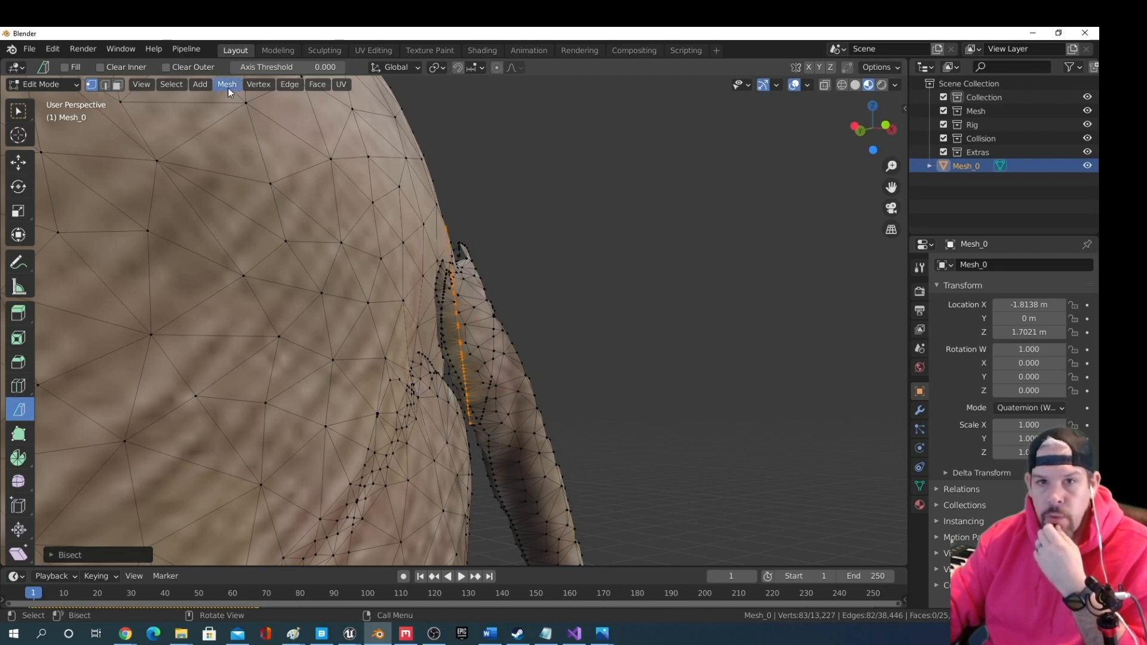
left_click(176, 85)
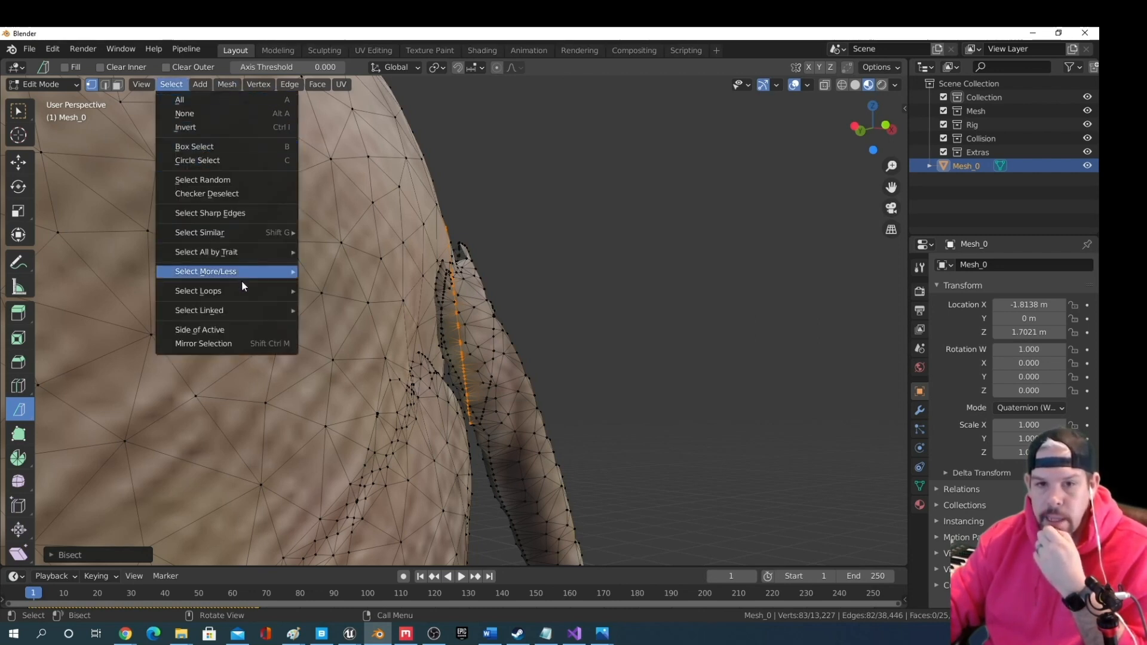
mouse_move(244, 292)
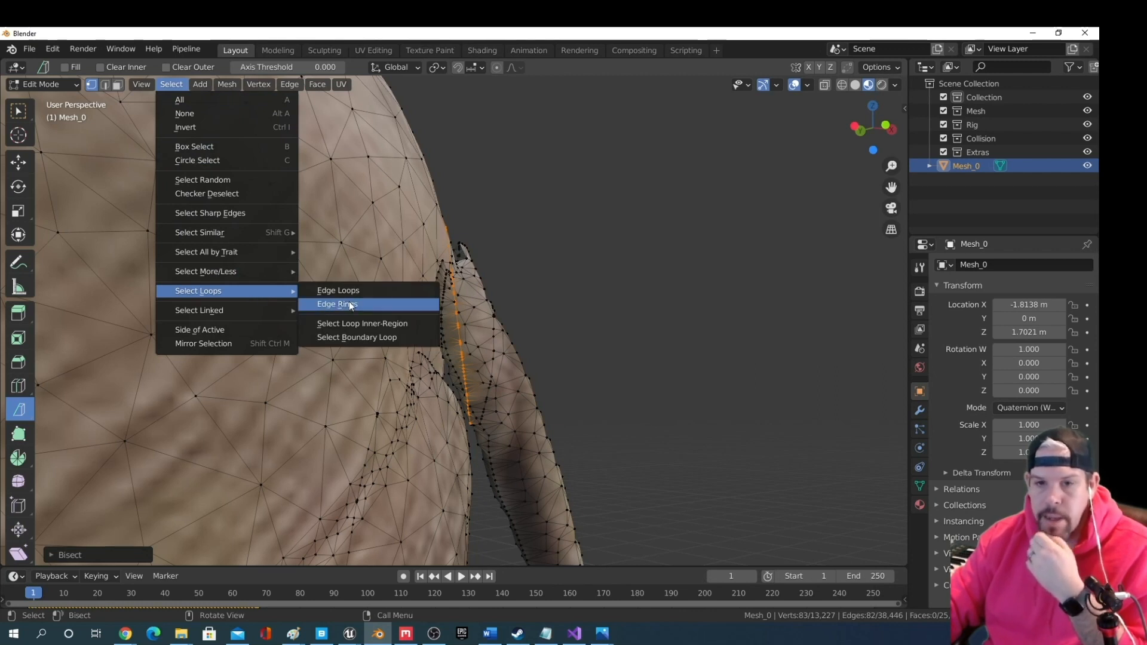
left_click(381, 325)
middle_click_drag(661, 402, 637, 404)
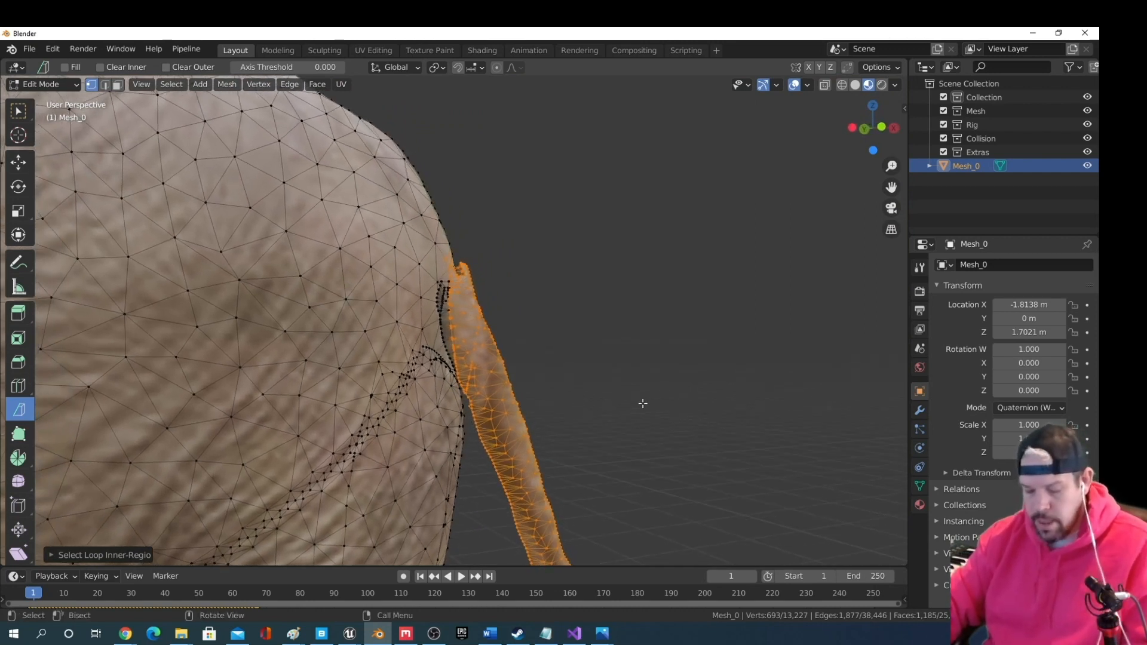
Separate the selected tail geometry into its own object and return to Object Mode
key("ctrl+p")
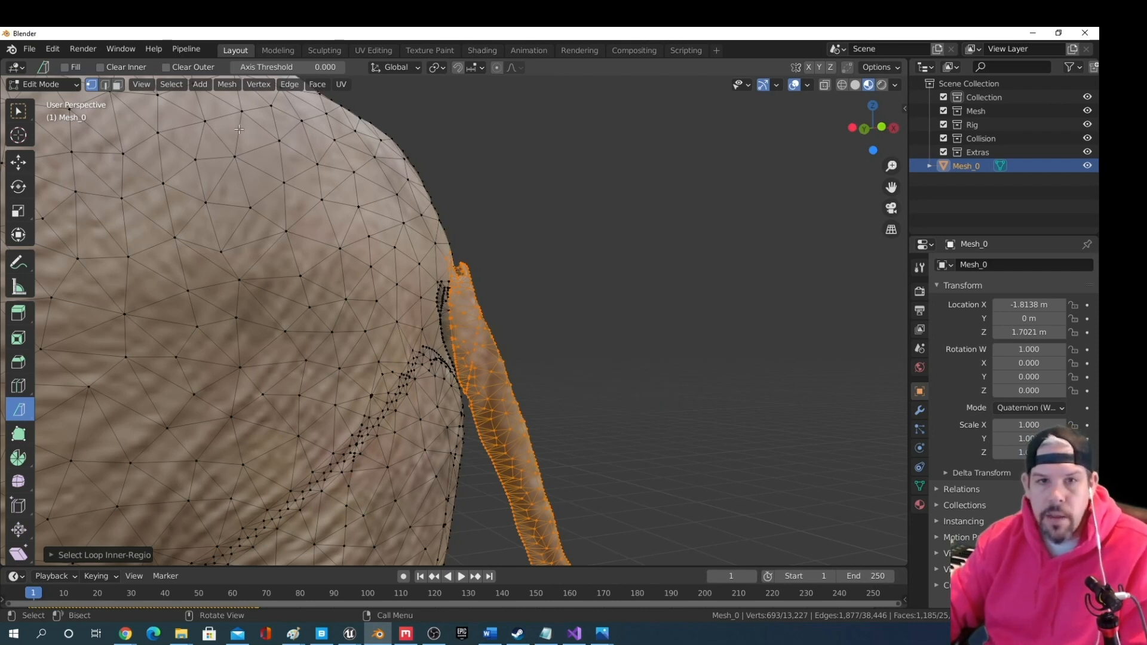
left_click(230, 84)
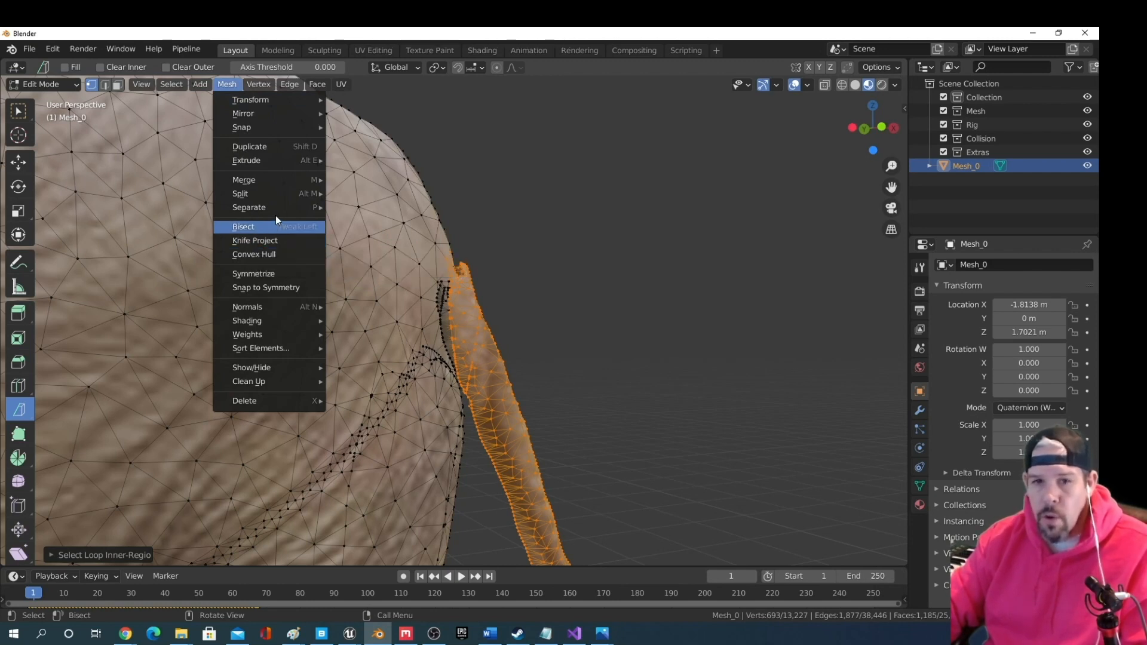
mouse_move(289, 209)
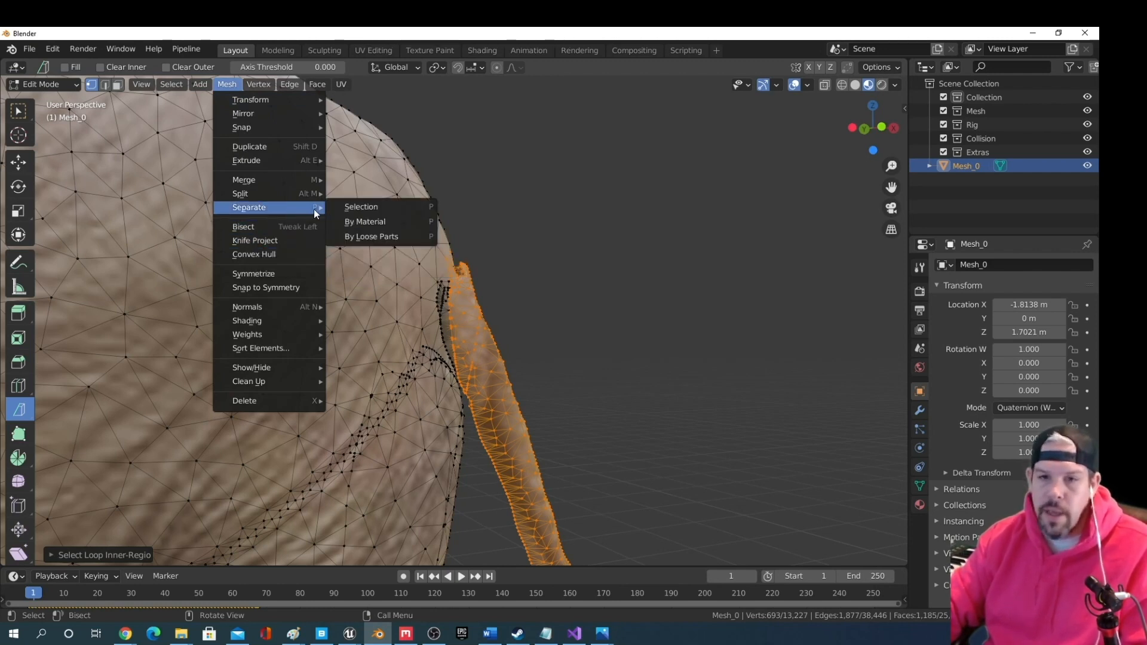
left_click(393, 211)
middle_click_drag(538, 326, 547, 408)
scroll(572, 415, "down", 2)
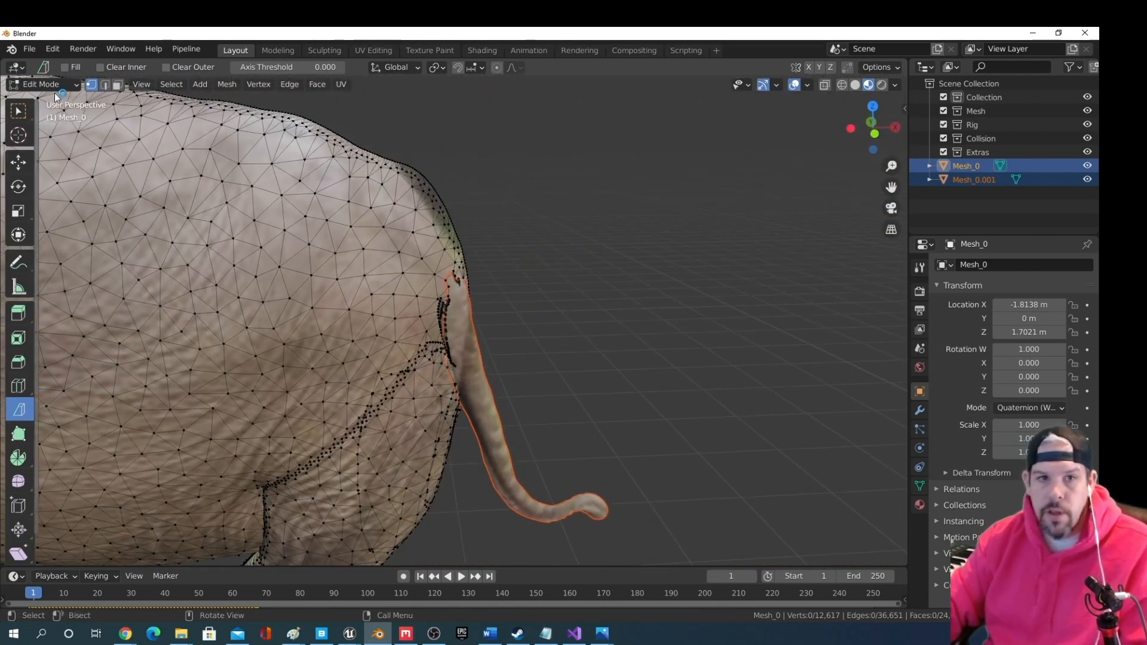
left_click(52, 84)
left_click(51, 96)
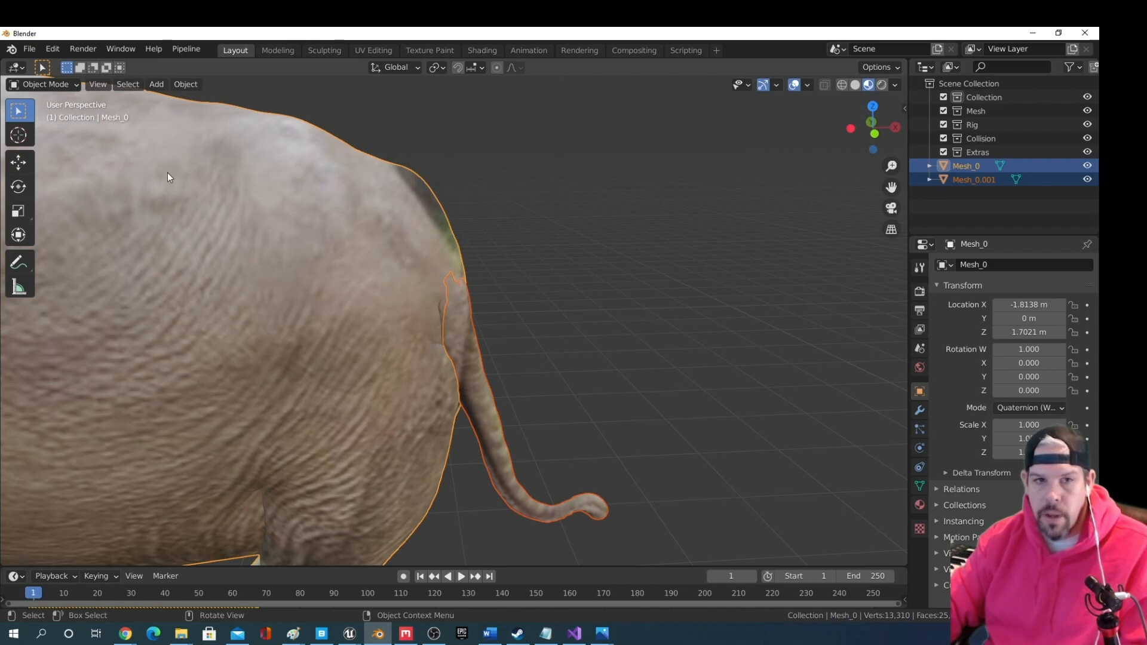
left_click(57, 89)
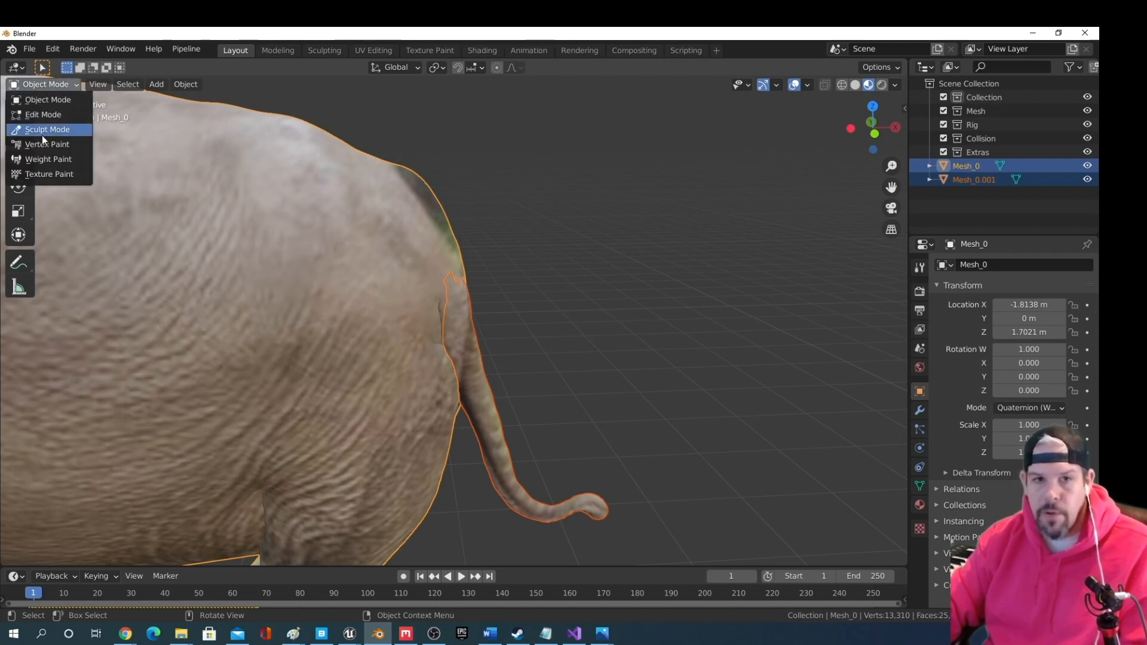
left_click(49, 92)
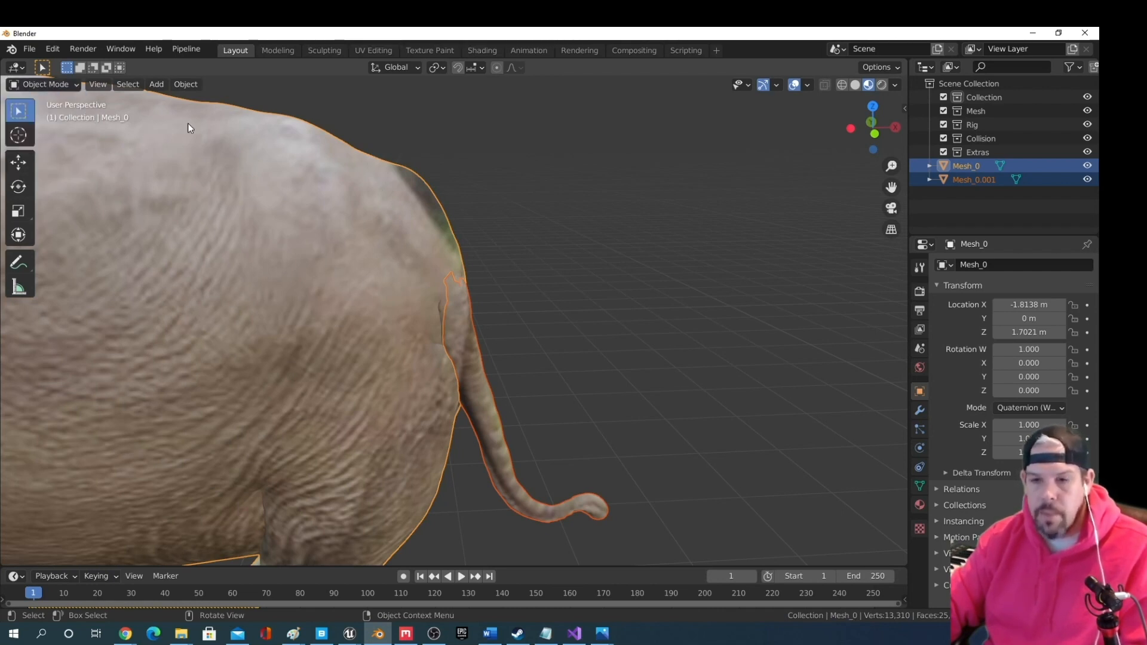
Clear the selection, check that the body and tail can be picked individually, and leave only the tail object selected
key("alt+a")
left_click(459, 369)
left_click(482, 400)
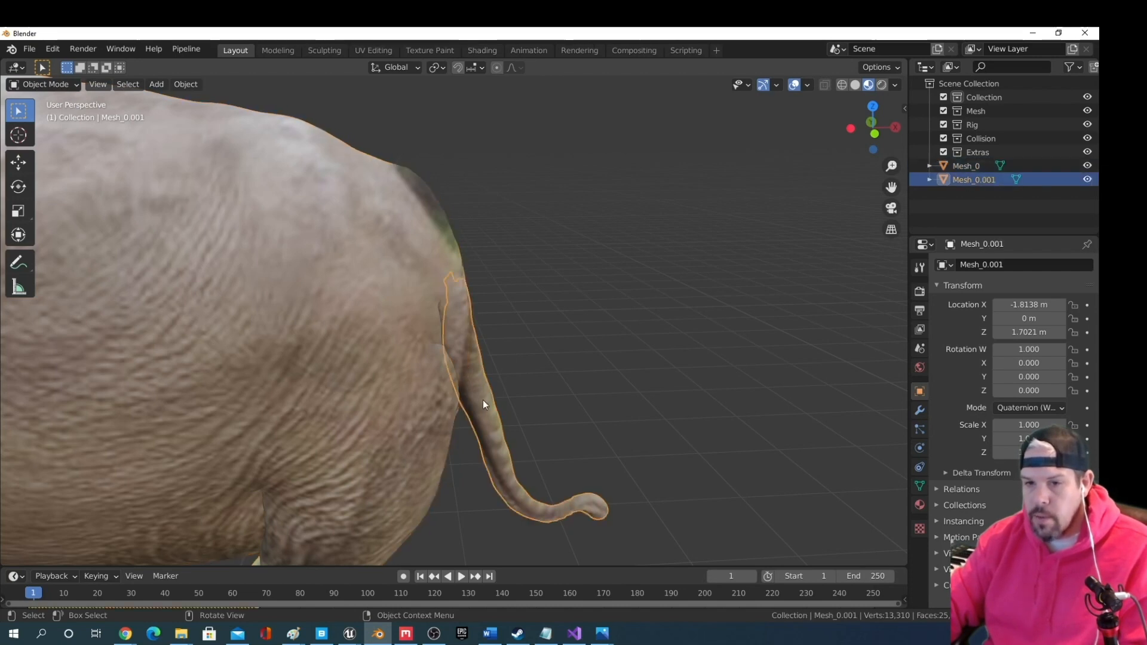
left_click(466, 370)
left_click(466, 369)
left_click(404, 397)
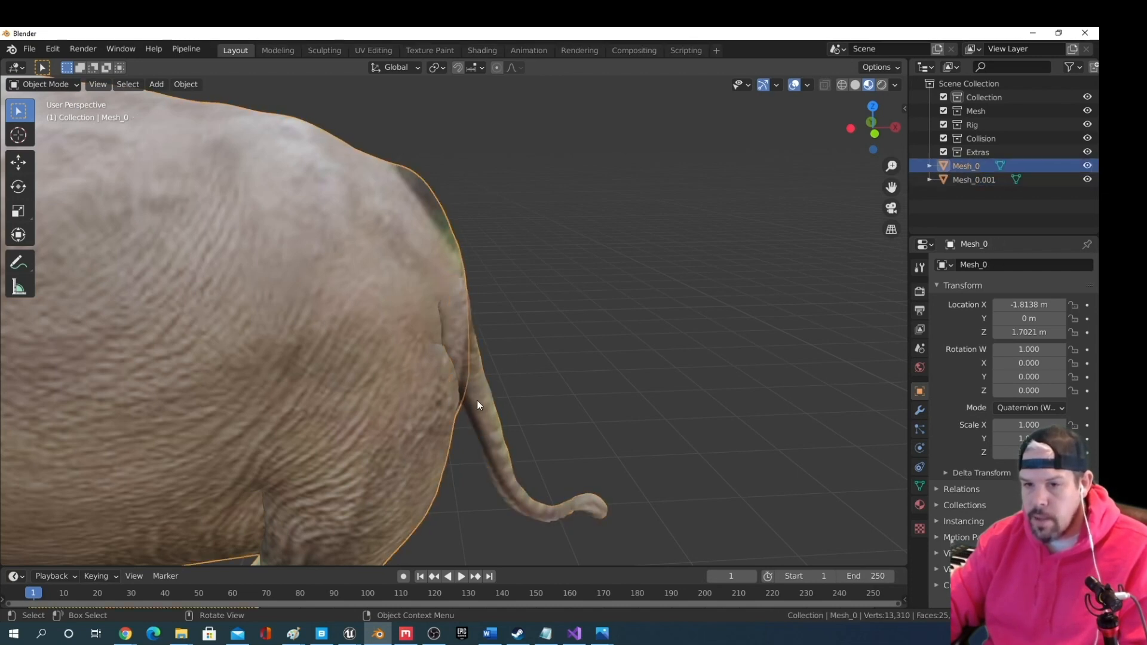
left_click(477, 405)
left_click(407, 411)
left_click(475, 399)
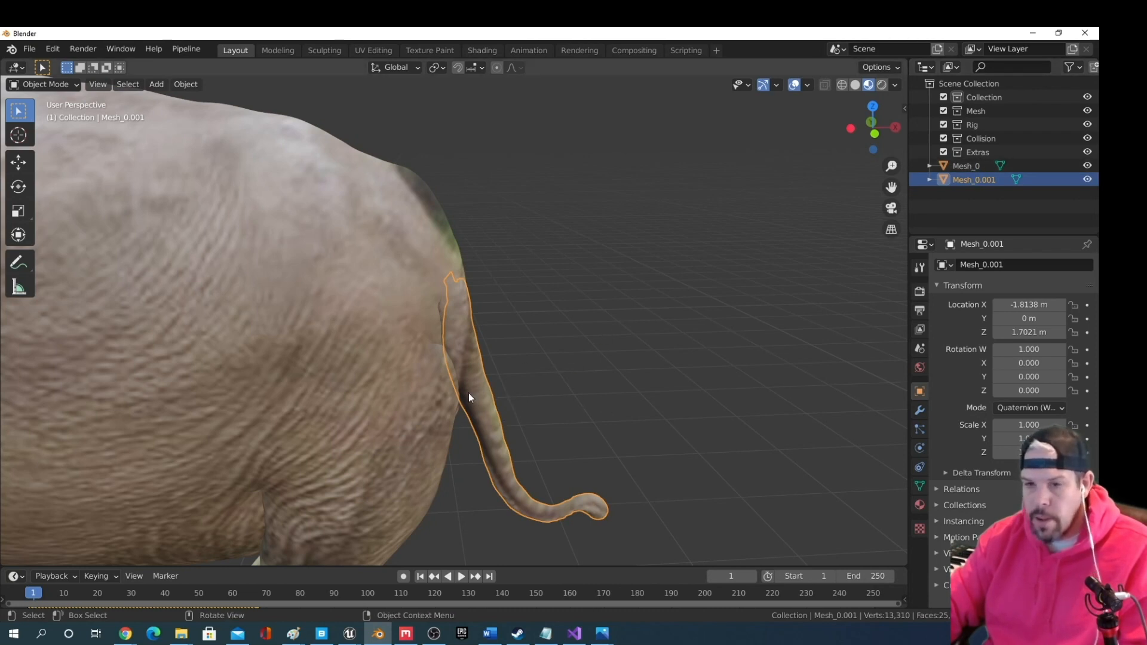
left_click(446, 399)
left_click(479, 408)
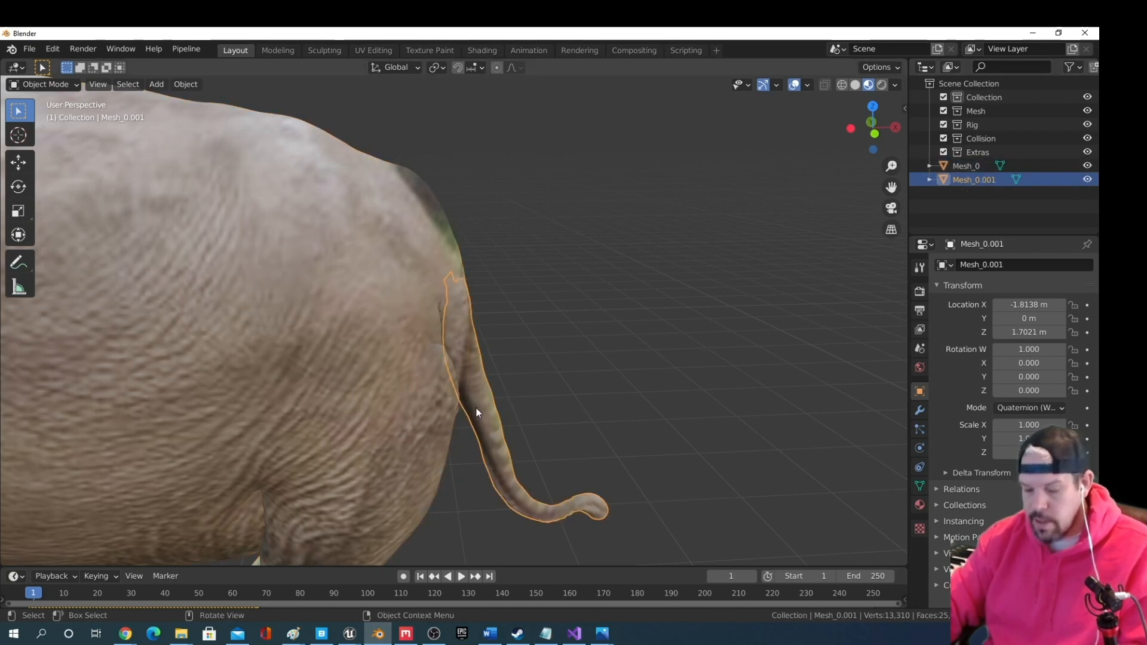
Move the tail backward away from the body along the global X axis, to an X location of about -1.205 m
key("g")
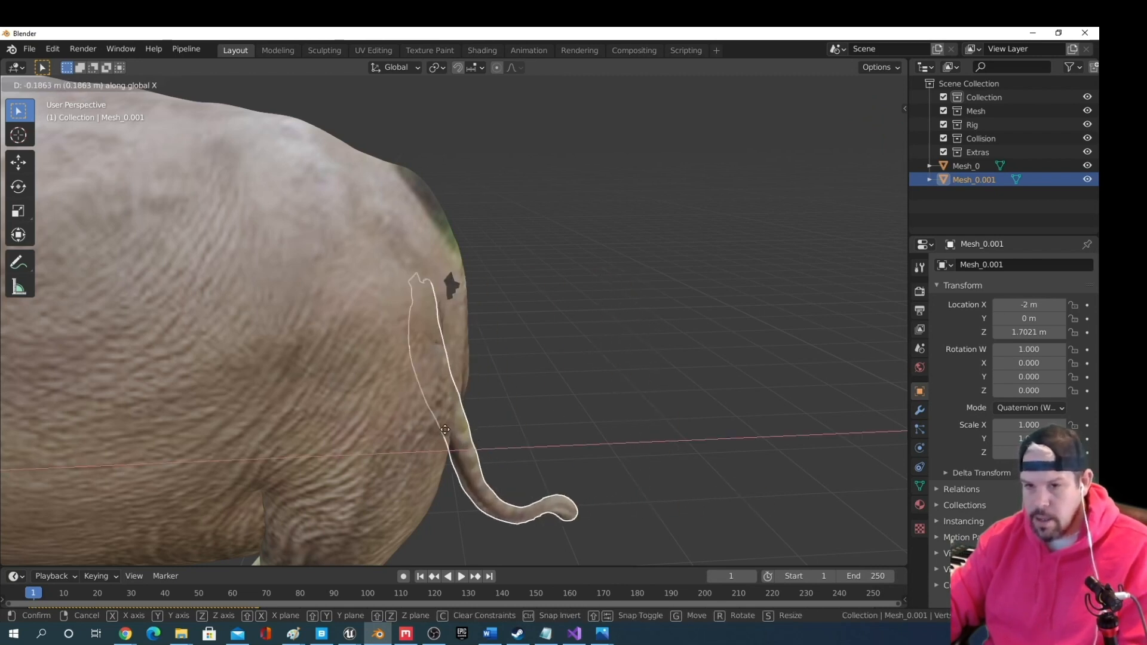
left_click(589, 434)
middle_click_drag(583, 439, 454, 418)
scroll(360, 513, "down", 3)
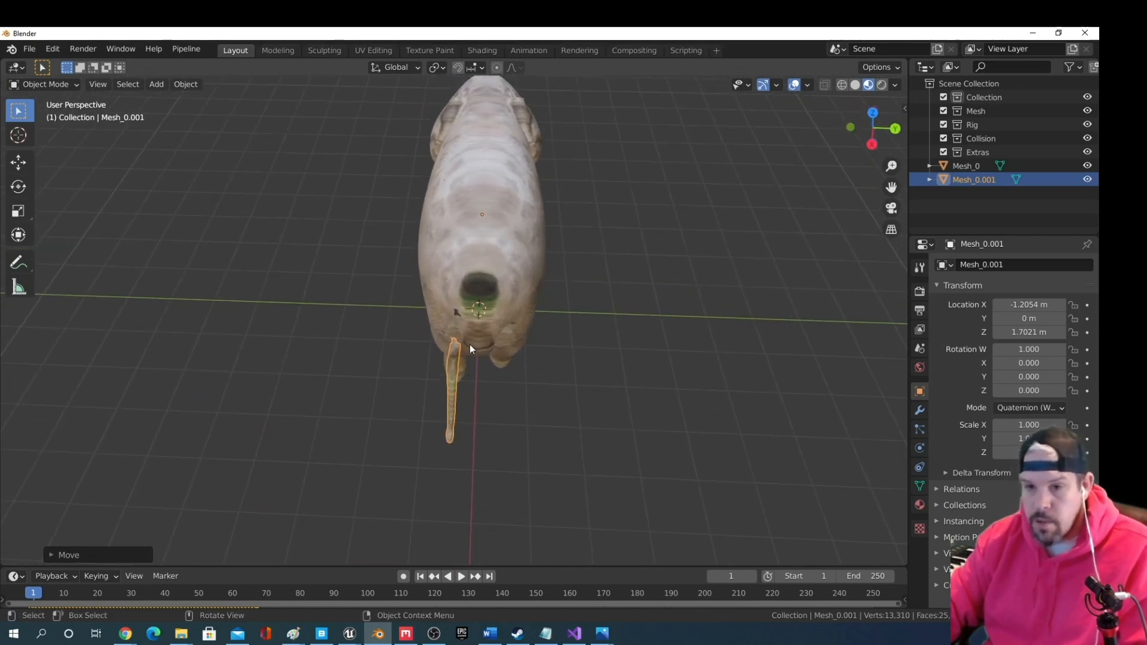
Center the tail behind the elephant at about Y 0.382 m, and move it along X toward the body to about -1.671 m
key("g")
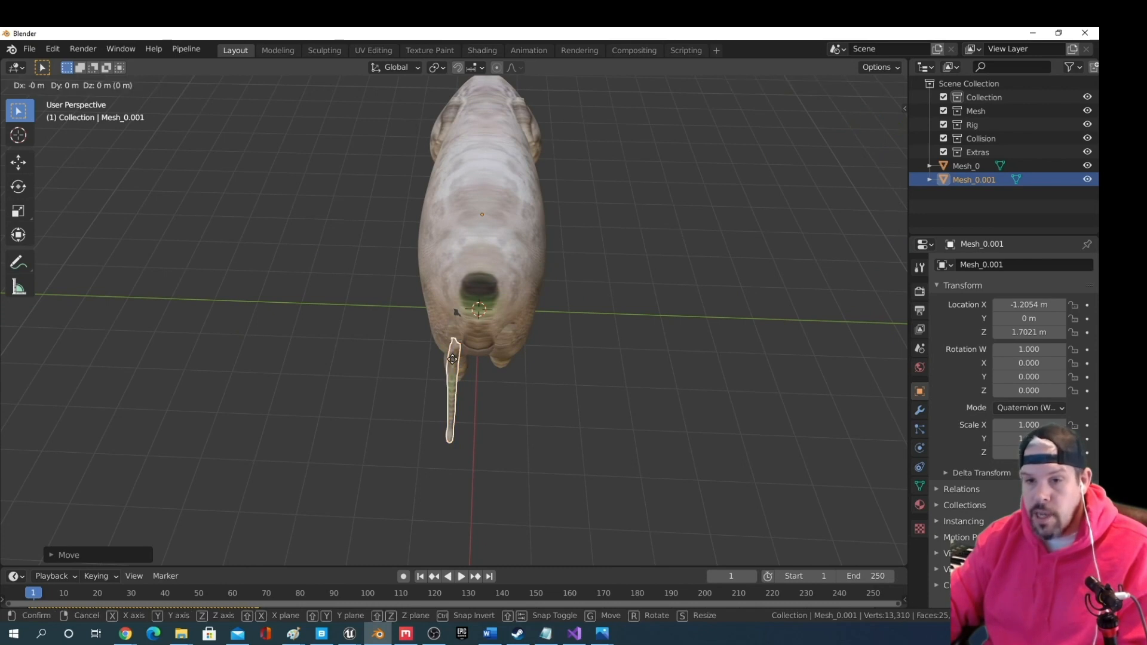
key("y")
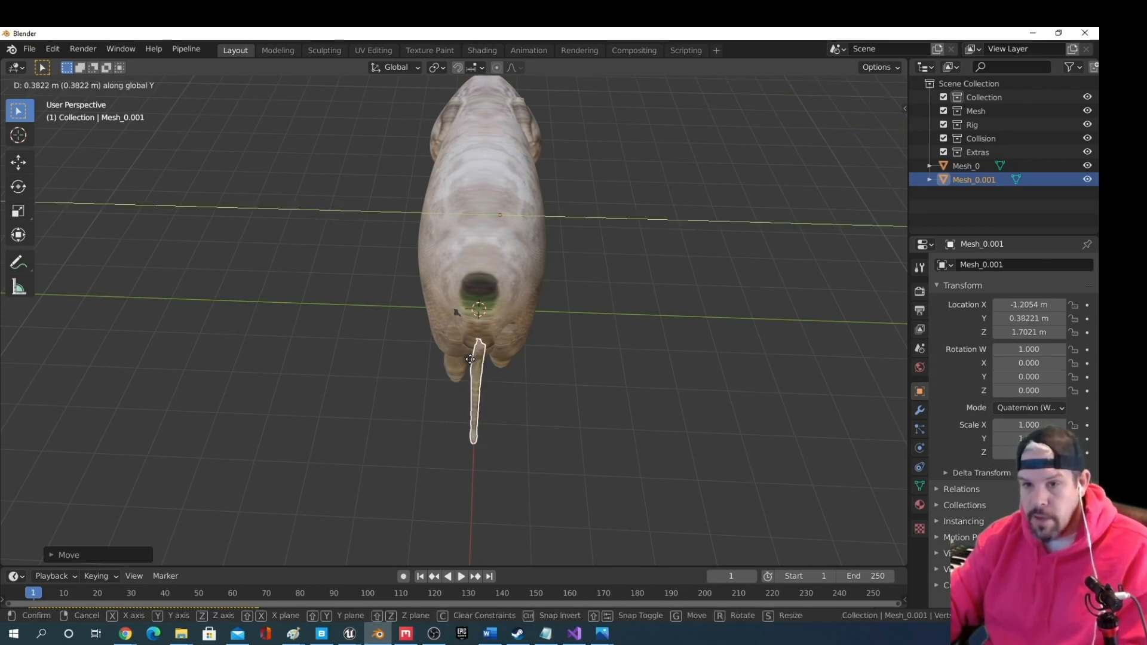
left_click(471, 359)
key("g")
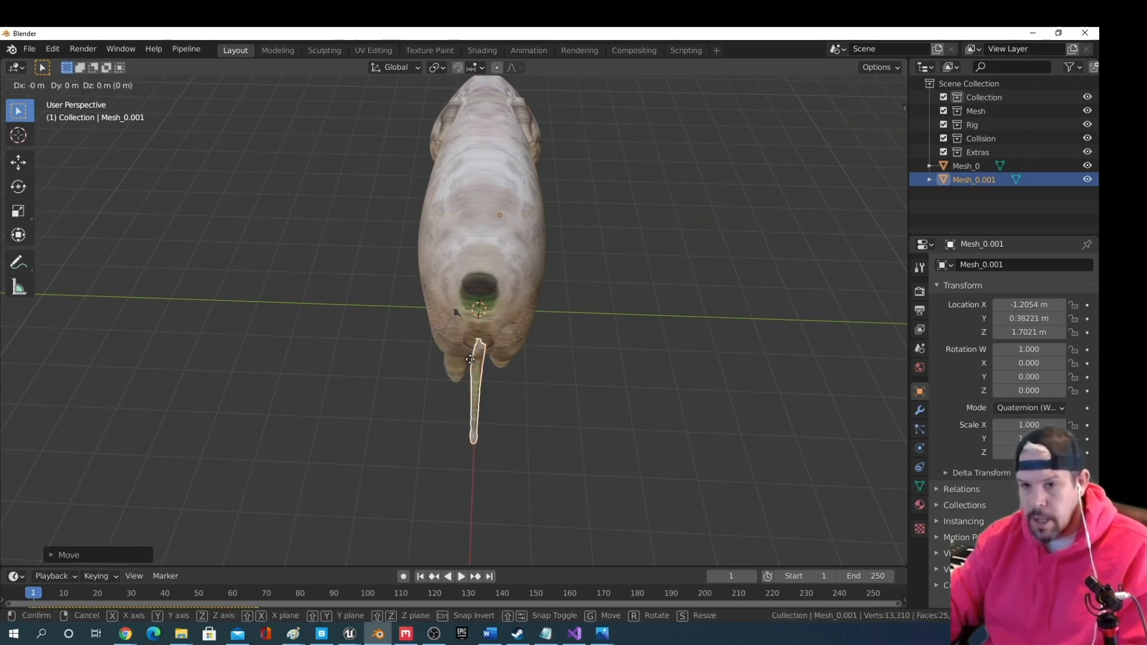
key("x")
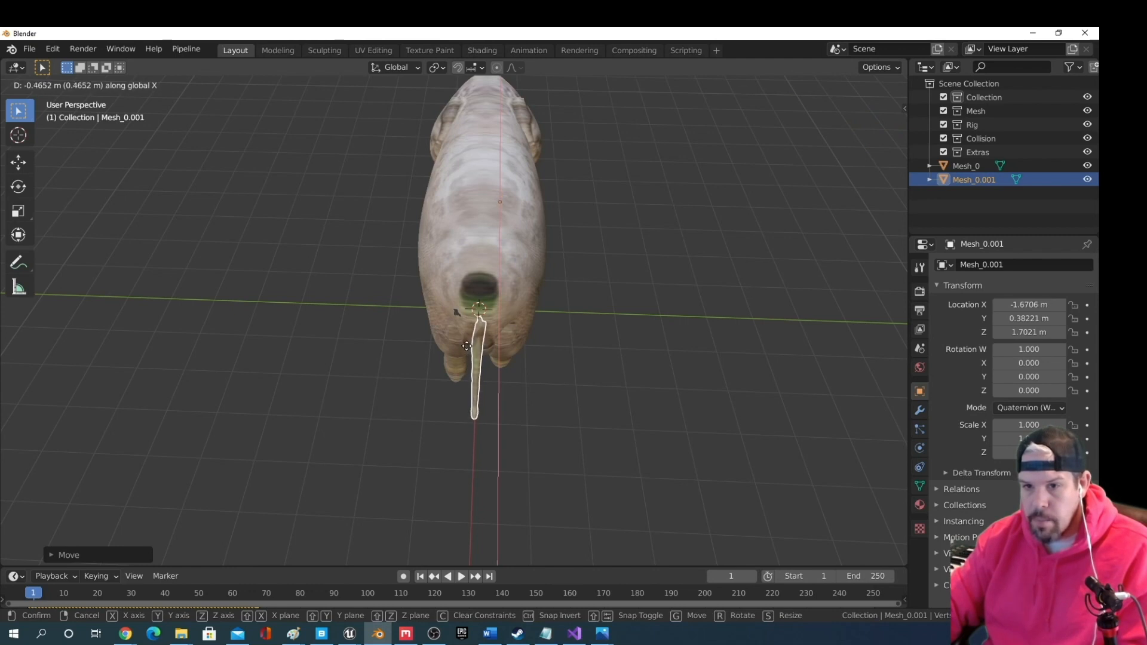
left_click(467, 346)
Rotate the tail slightly about the global Y axis to a quaternion Y of about -0.035 and lower it to about Z 1.336 m
middle_click_drag(456, 360, 602, 307)
scroll(576, 324, "up", 3)
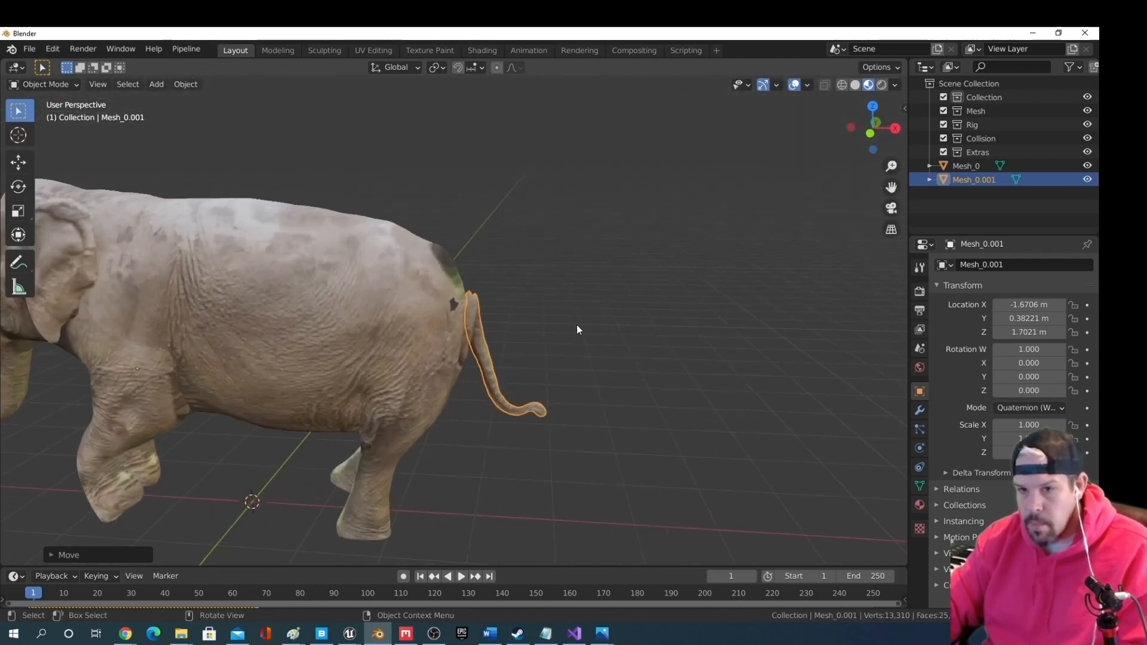
scroll(576, 324, "up", 1)
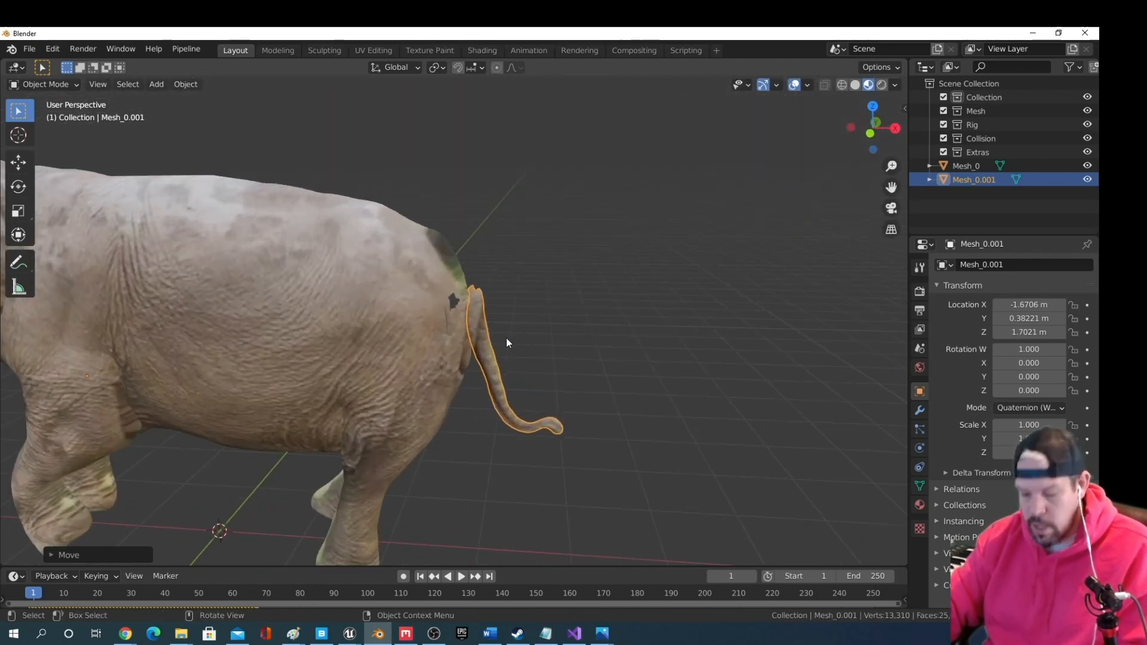
key("r")
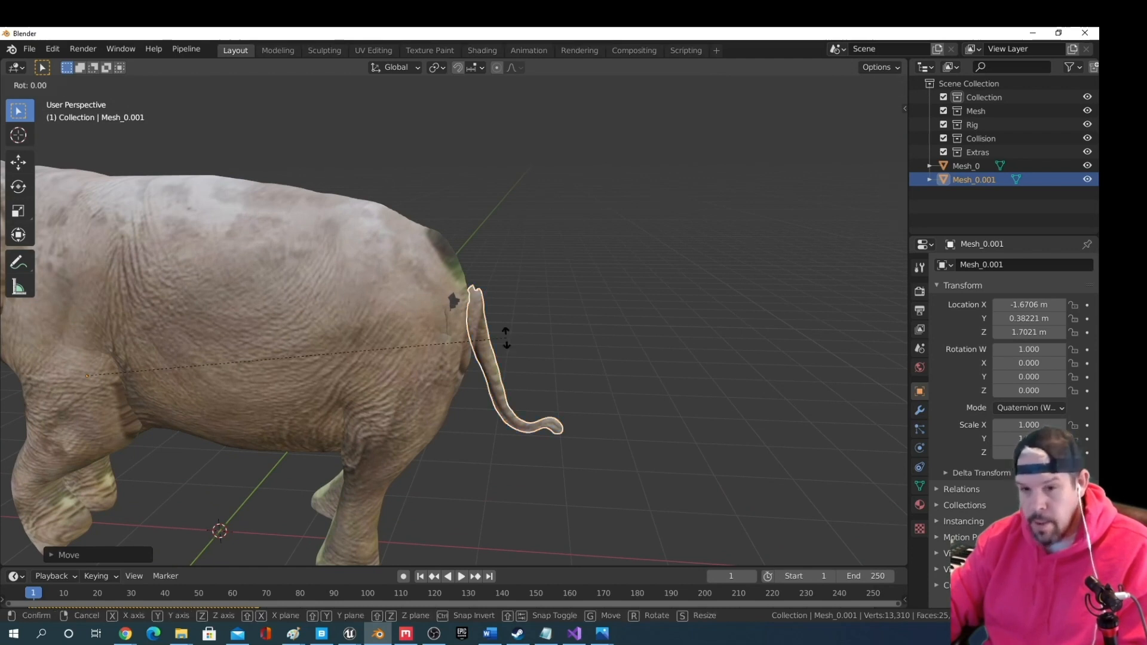
key("y")
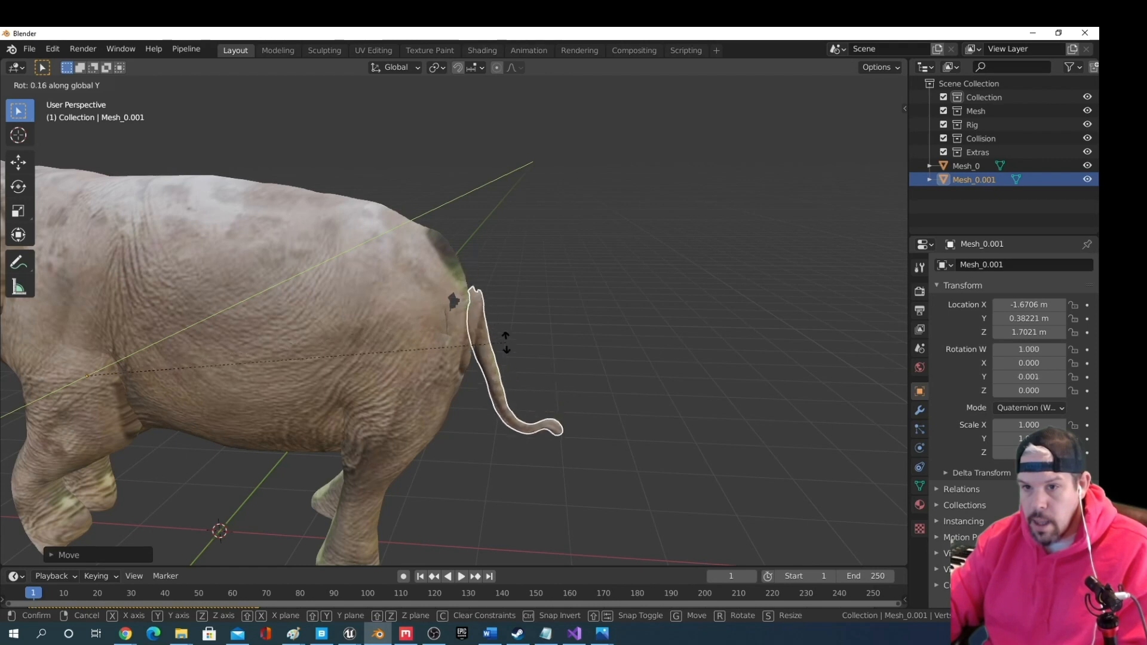
left_click(490, 307)
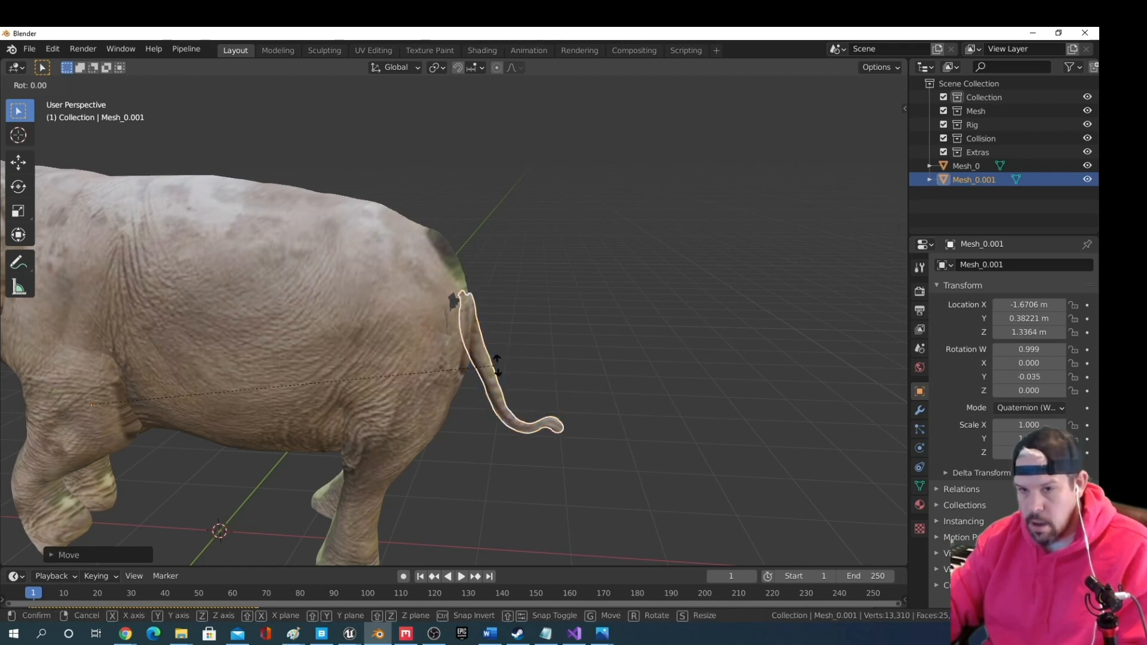
key("z")
key("Escape")
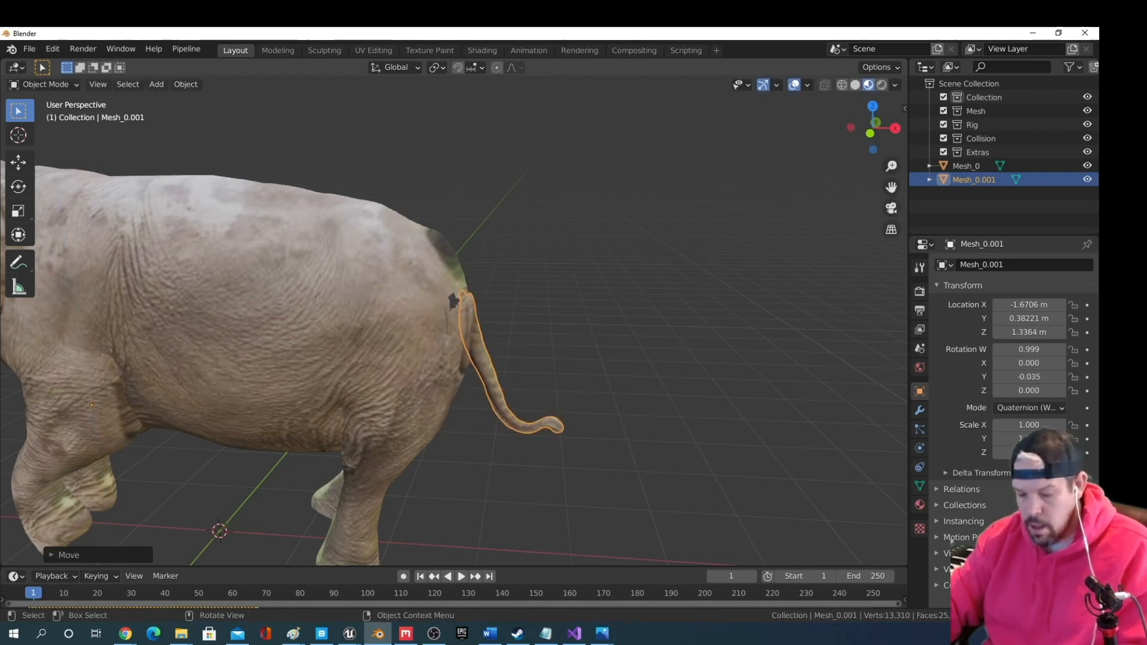
key("r")
key("y")
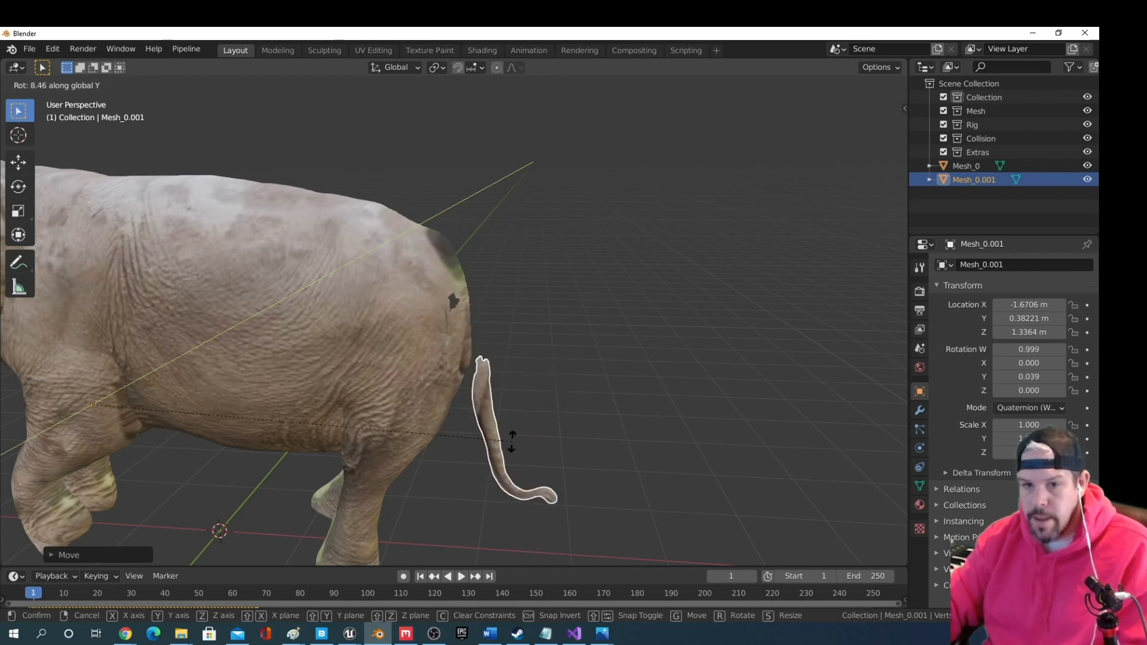
left_click(508, 401)
middle_click_drag(508, 400, 504, 409)
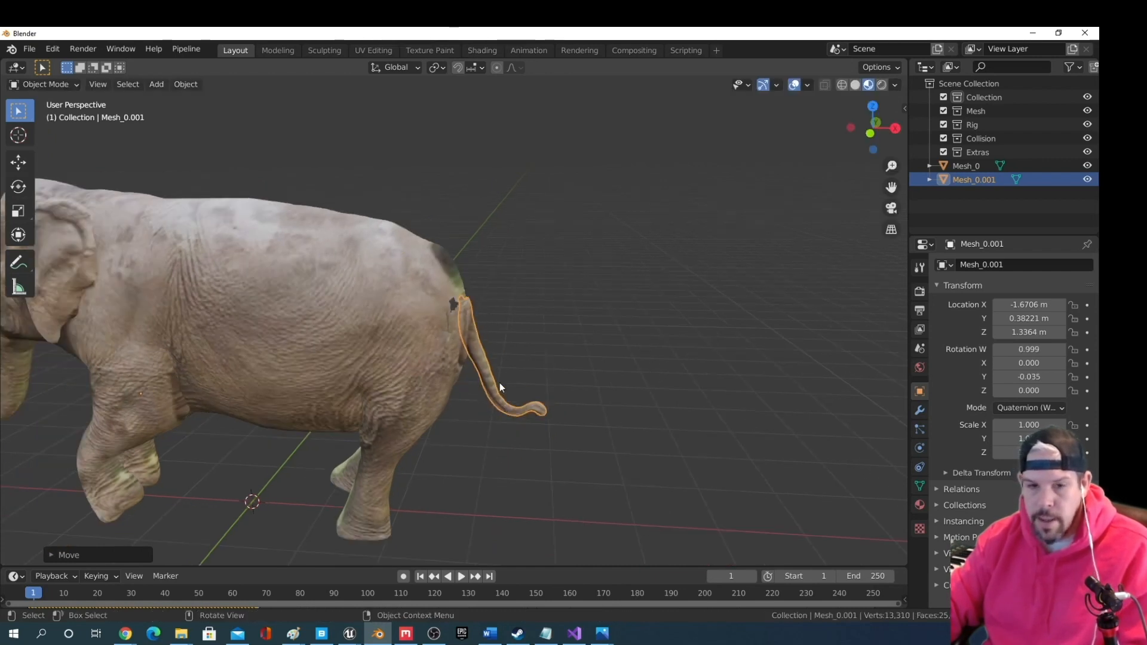
mouse_move(150, 414)
middle_mouse_down()
mouse_move(36, 397)
mouse_move(832, 392)
mouse_move(149, 404)
middle_mouse_up()
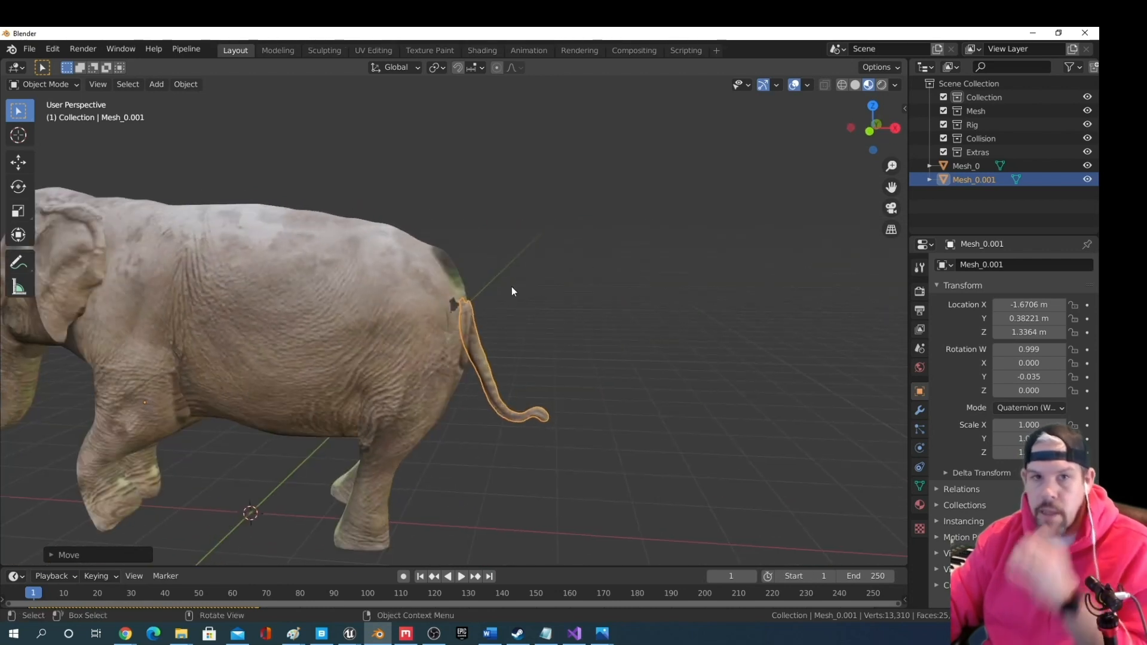
middle_click_drag(503, 292, 522, 287)
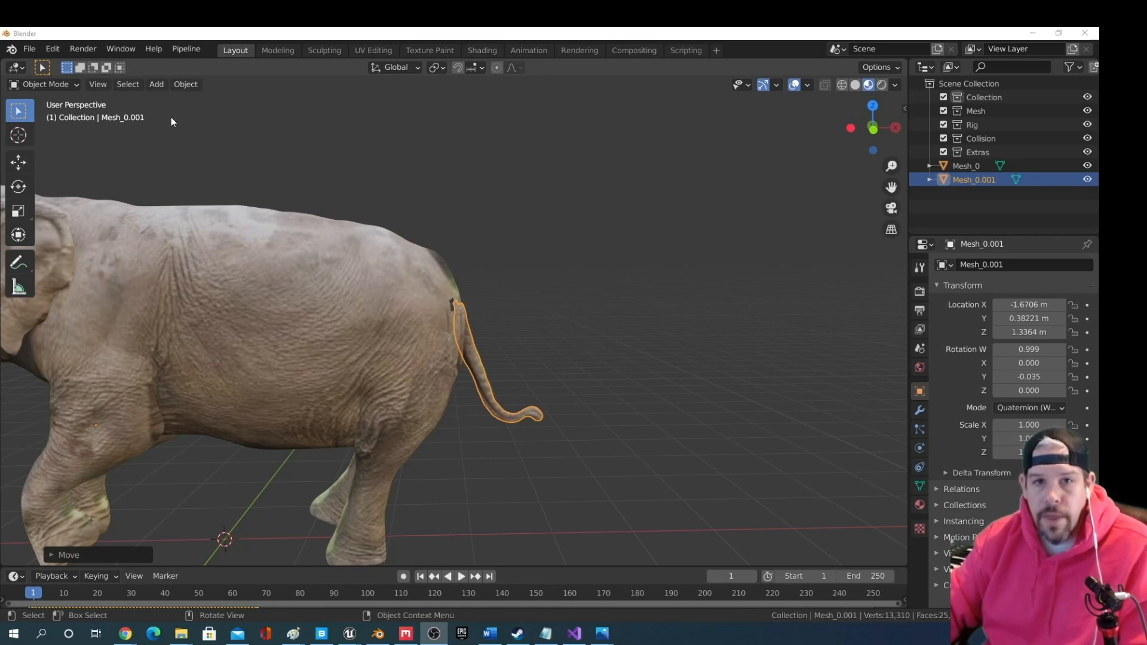
Set the tail object's origin to its geometry and bring the tail base into close view
left_click(185, 87)
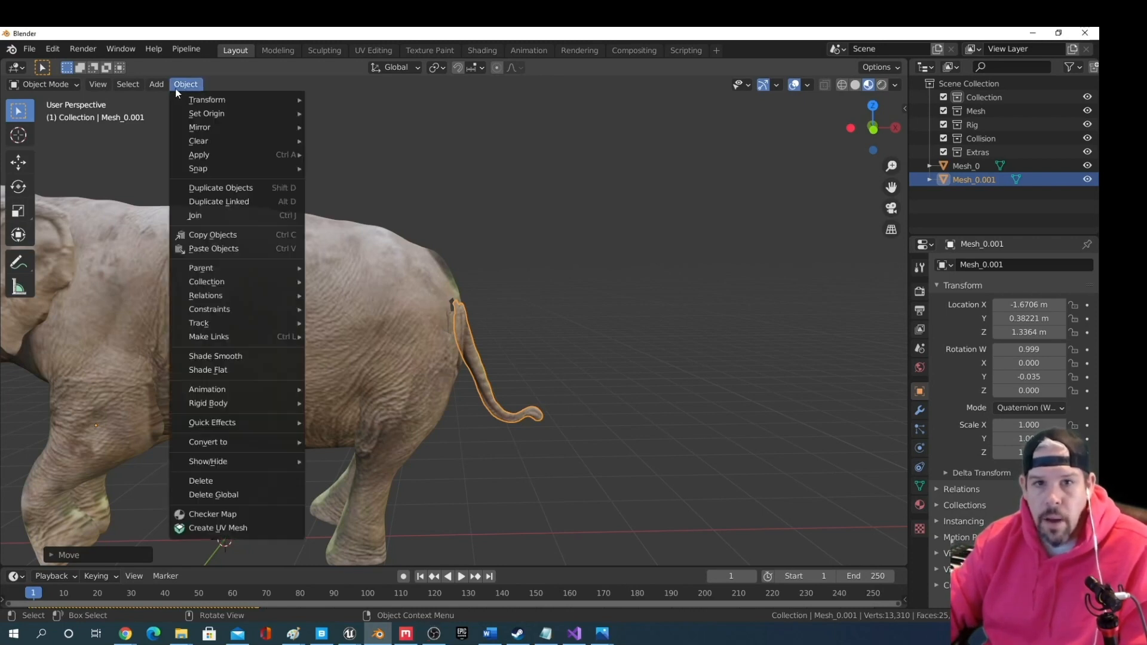
mouse_move(218, 114)
left_click(382, 129)
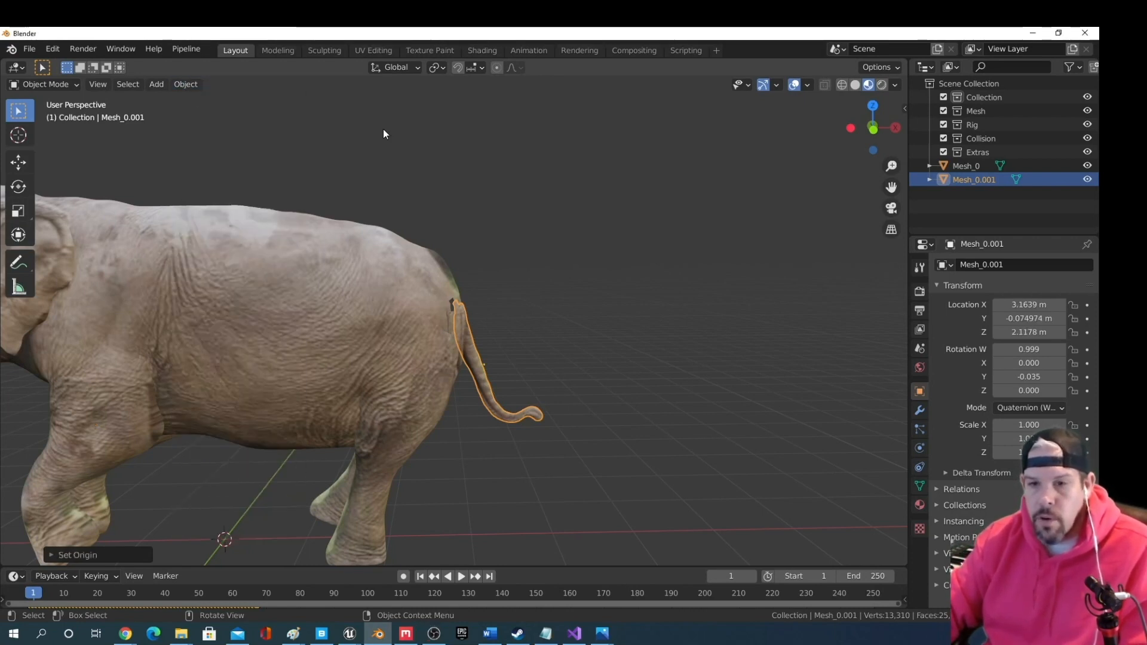
scroll(499, 370, "up", 3)
scroll(505, 372, "up", 2)
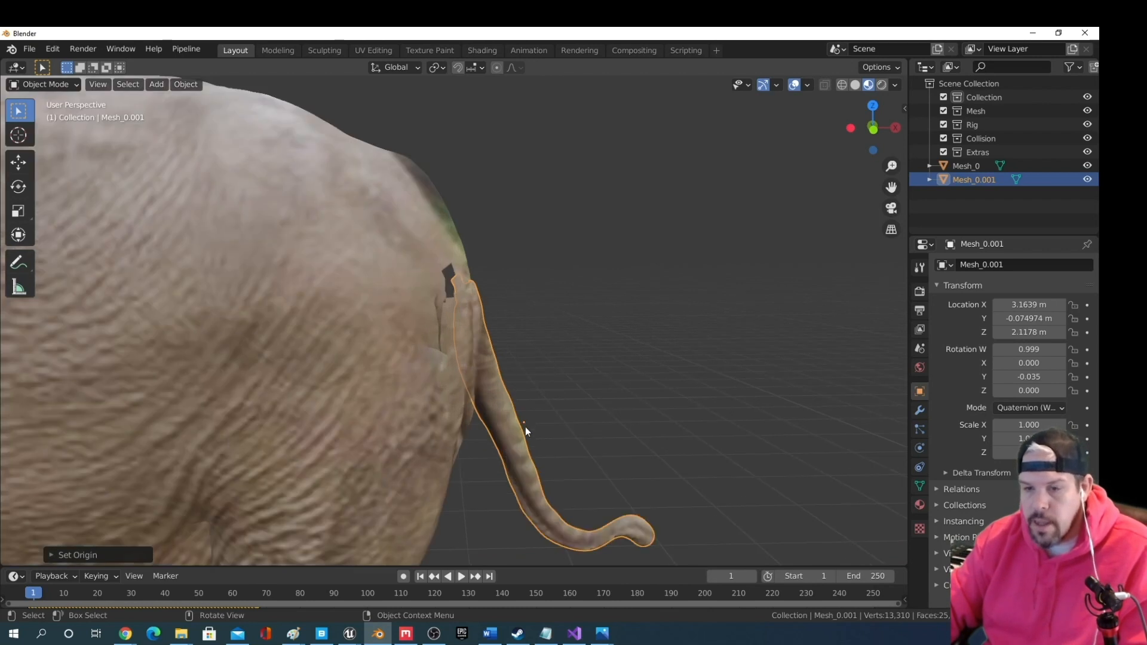
Rotate the tail around its new origin to a quaternion Y of about -0.116
scroll(529, 426, "down", 2)
key("r")
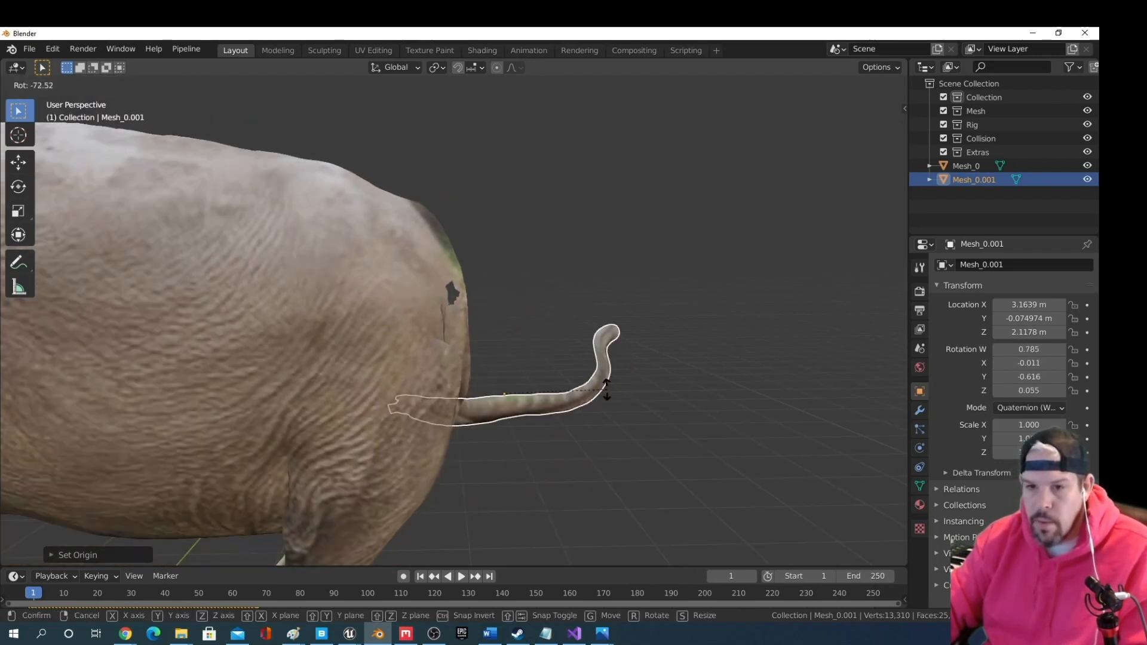
left_click(544, 466)
middle_click_drag(631, 421, 579, 429)
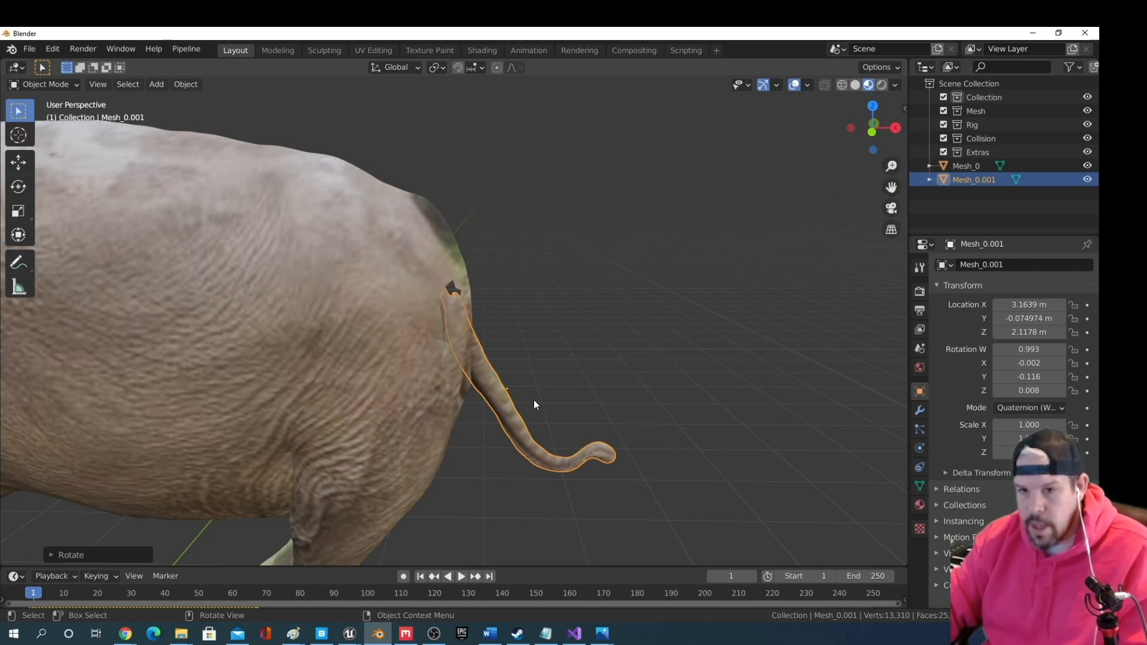
Move the tail along the global X axis to about 3.246 m so its base meets the elephant's rear
key("g")
key("x")
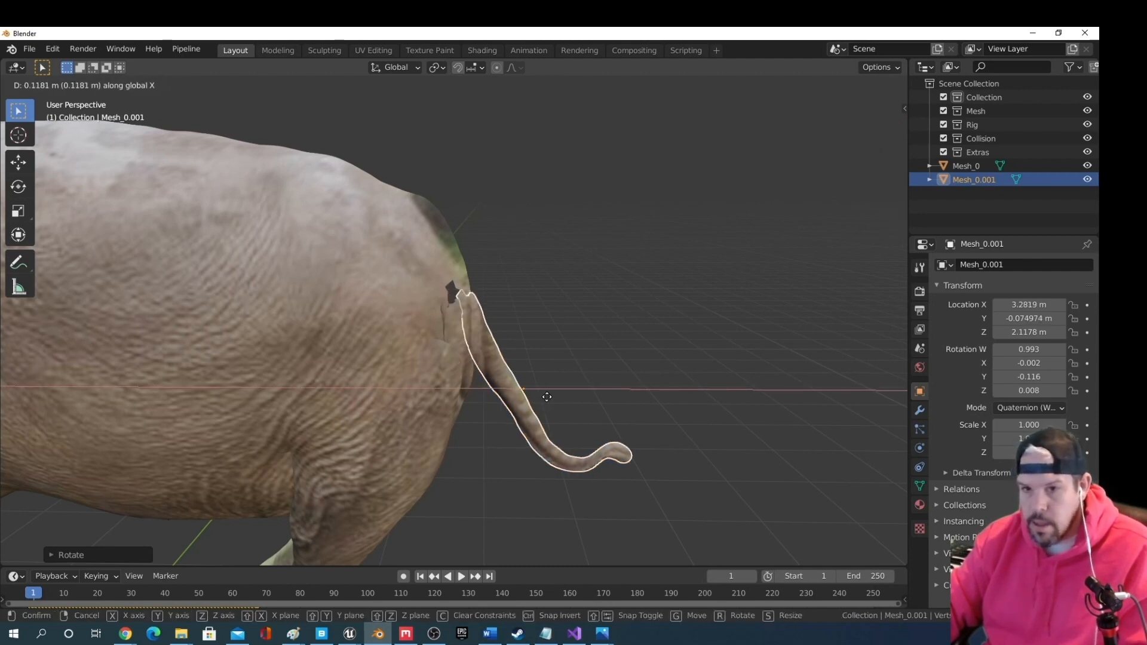
left_click(536, 397)
middle_click_drag(537, 397, 277, 434)
key("g")
key("x")
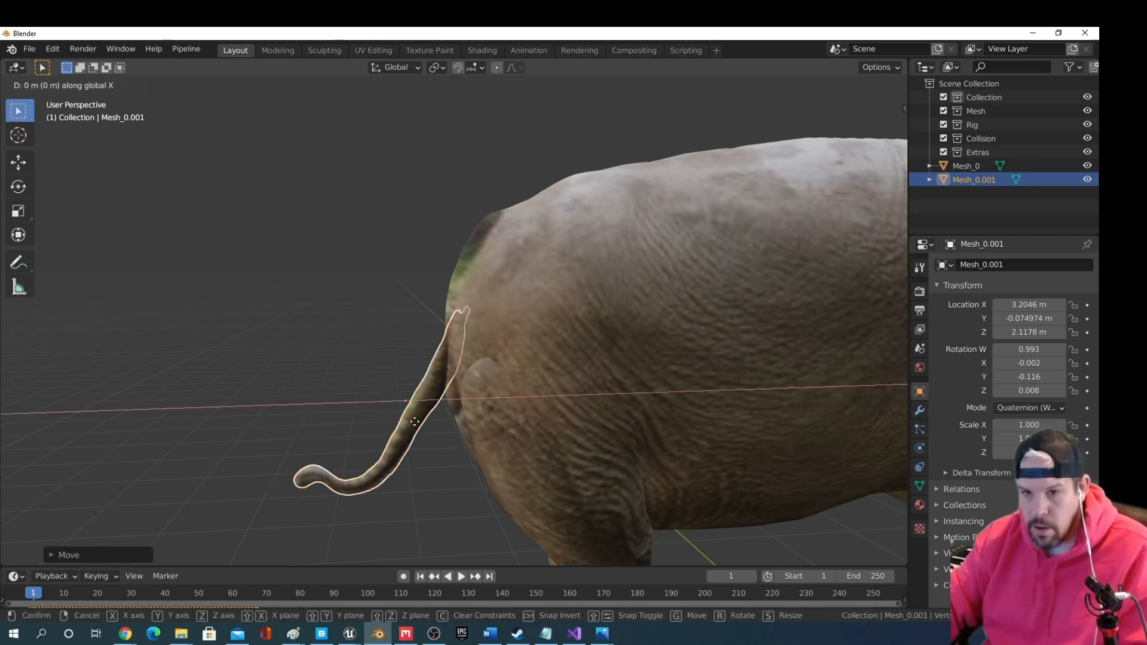
left_click(410, 426)
middle_click_drag(490, 428, 550, 427)
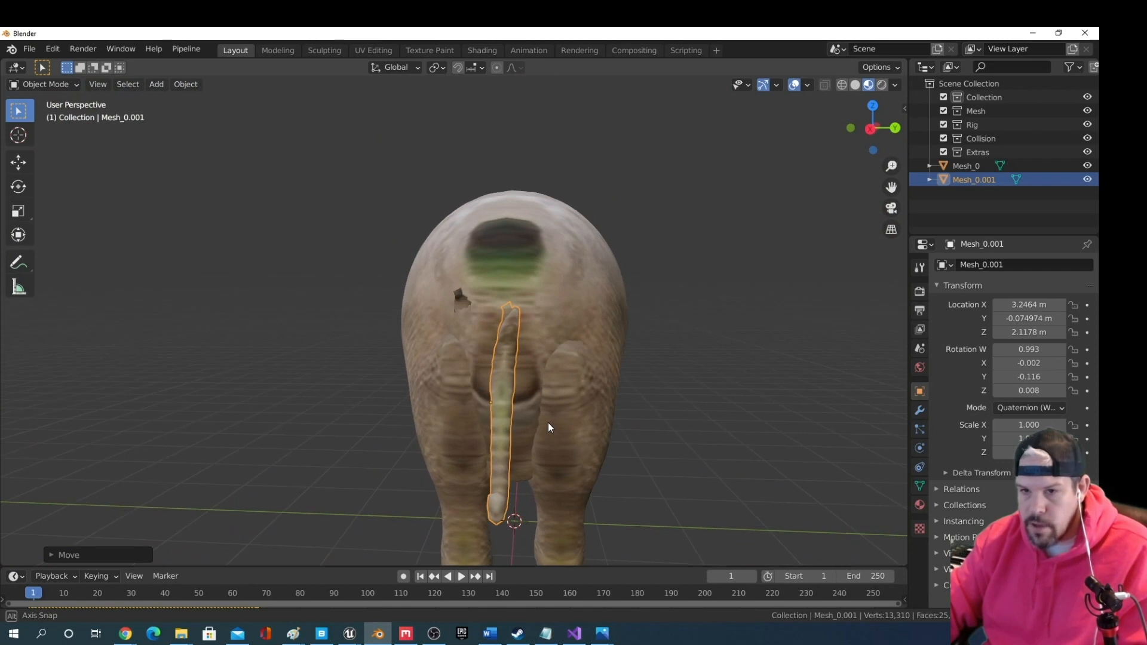
key("g")
key("y")
left_click(495, 391)
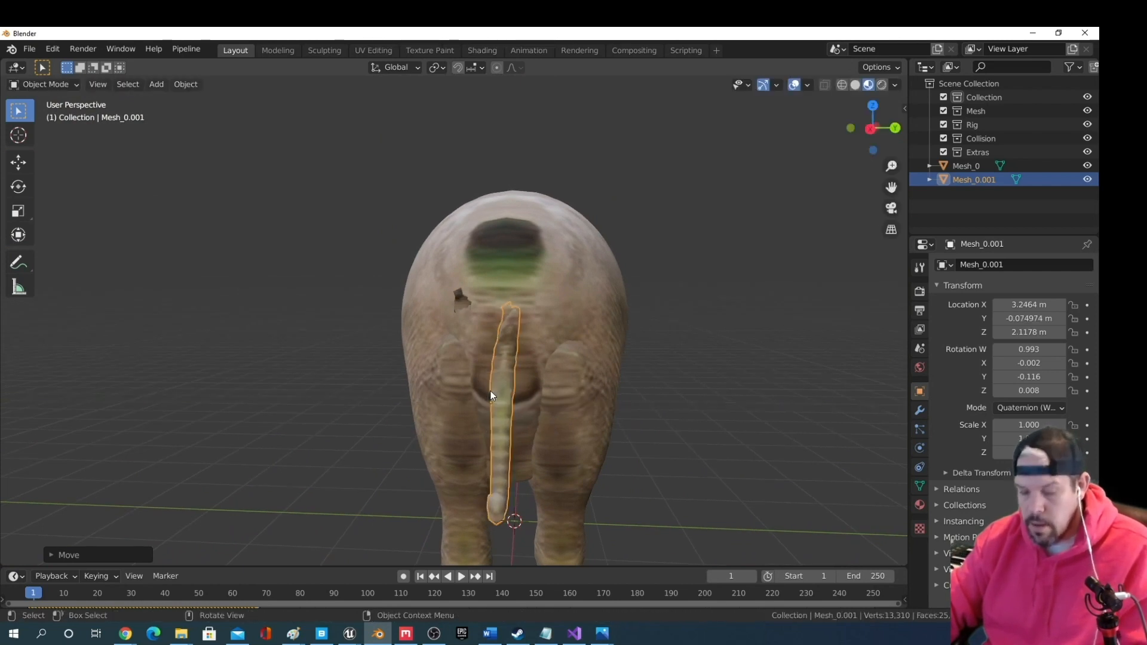
Rotate the tail about the global X axis to a quaternion X of about 0.052 so it hangs straighter
key("r")
key("y")
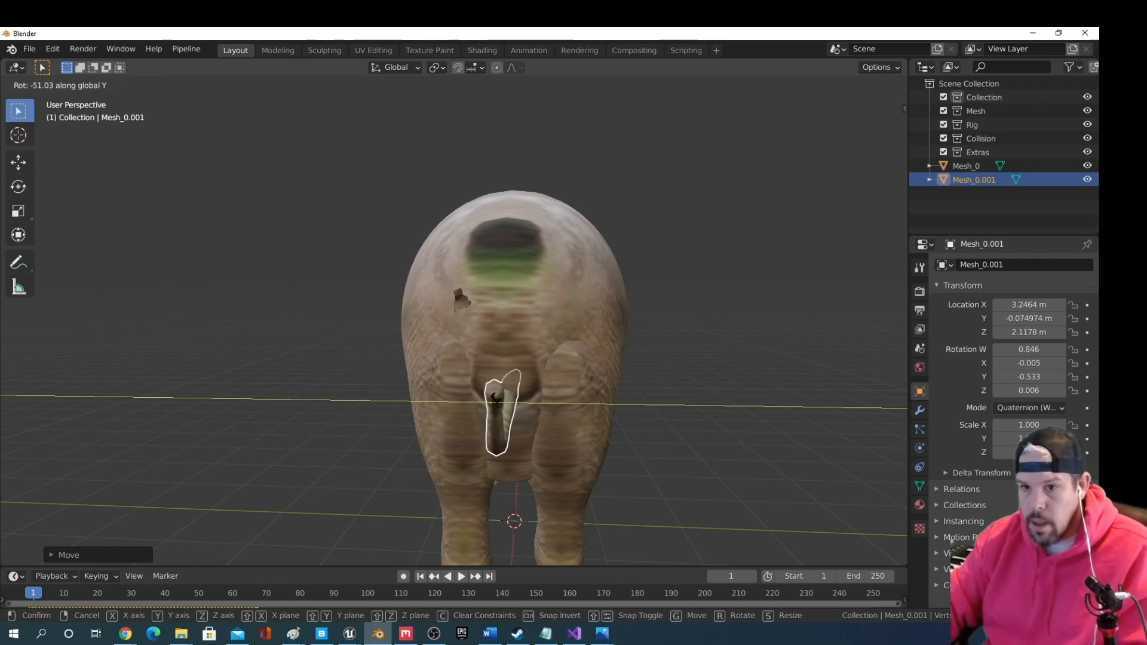
key("x")
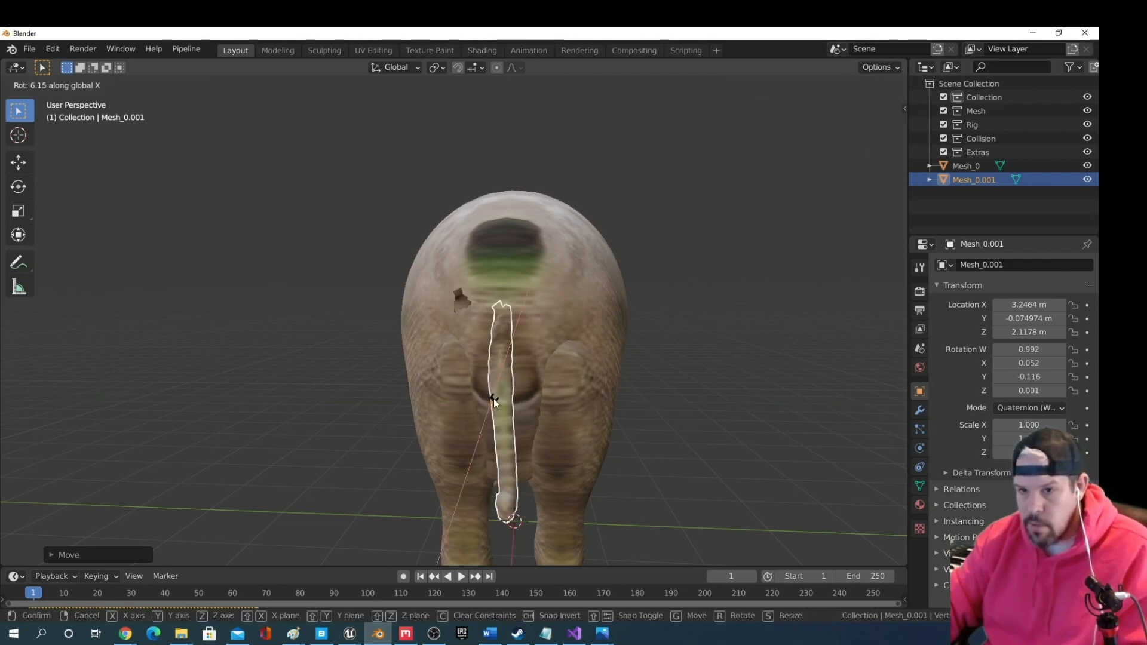
left_click(494, 400)
Select the tail together with the body as the active object and join them into one mesh
middle_click_drag(496, 400, 691, 408)
middle_click_drag(617, 464, 571, 460)
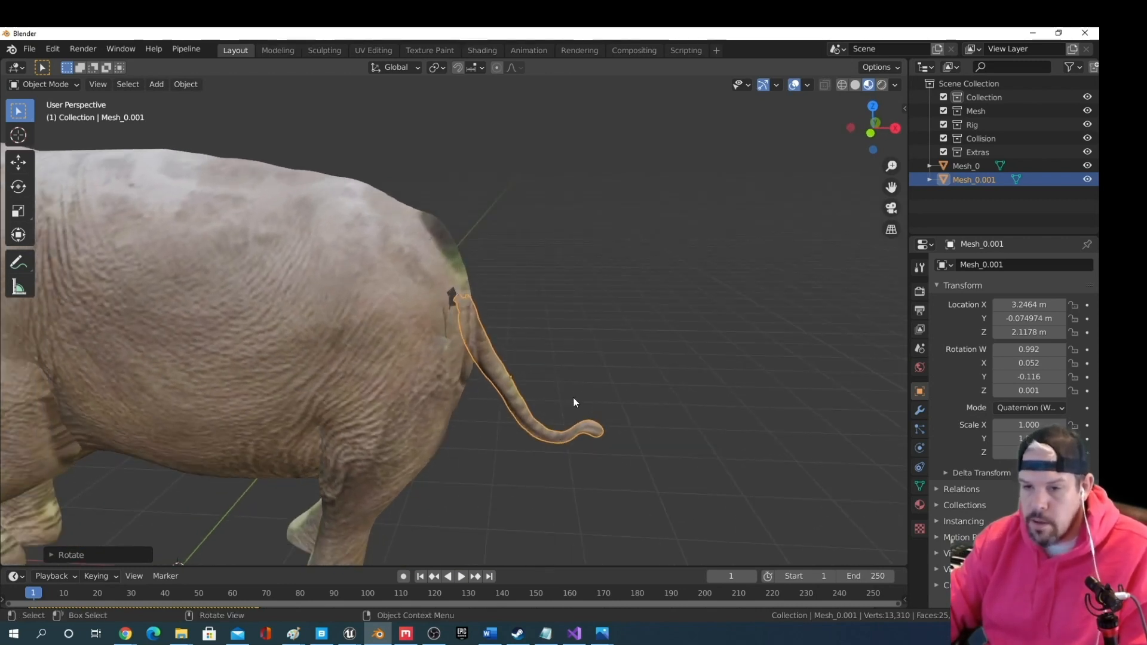
middle_click_drag(572, 397, 620, 389)
scroll(576, 400, "down", 3)
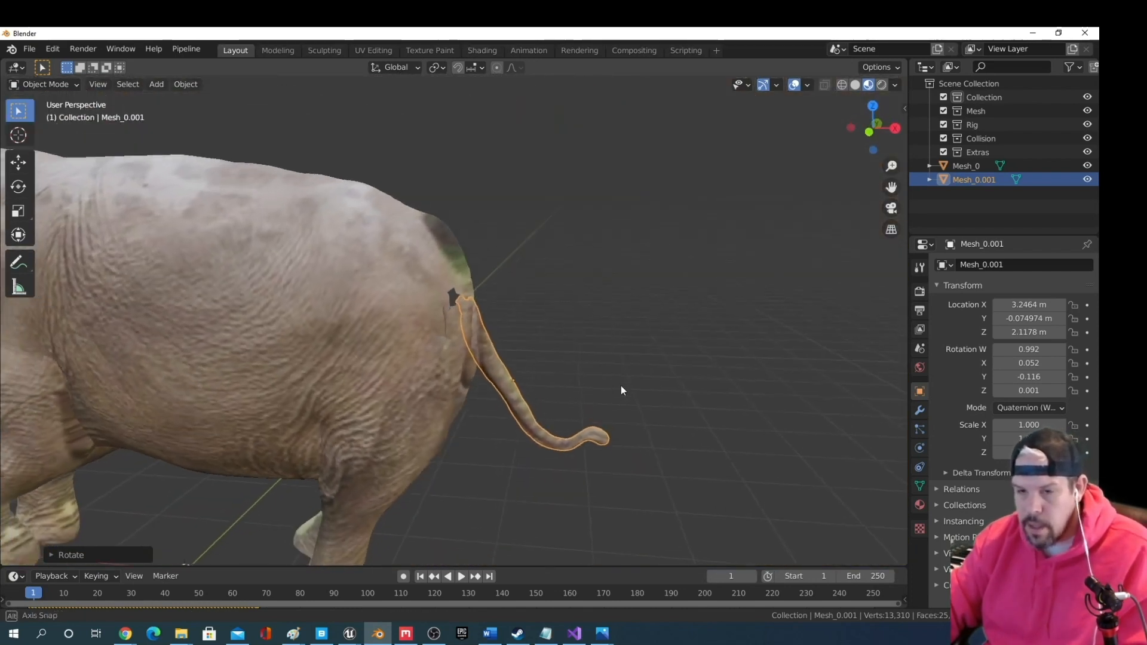
left_click(504, 390)
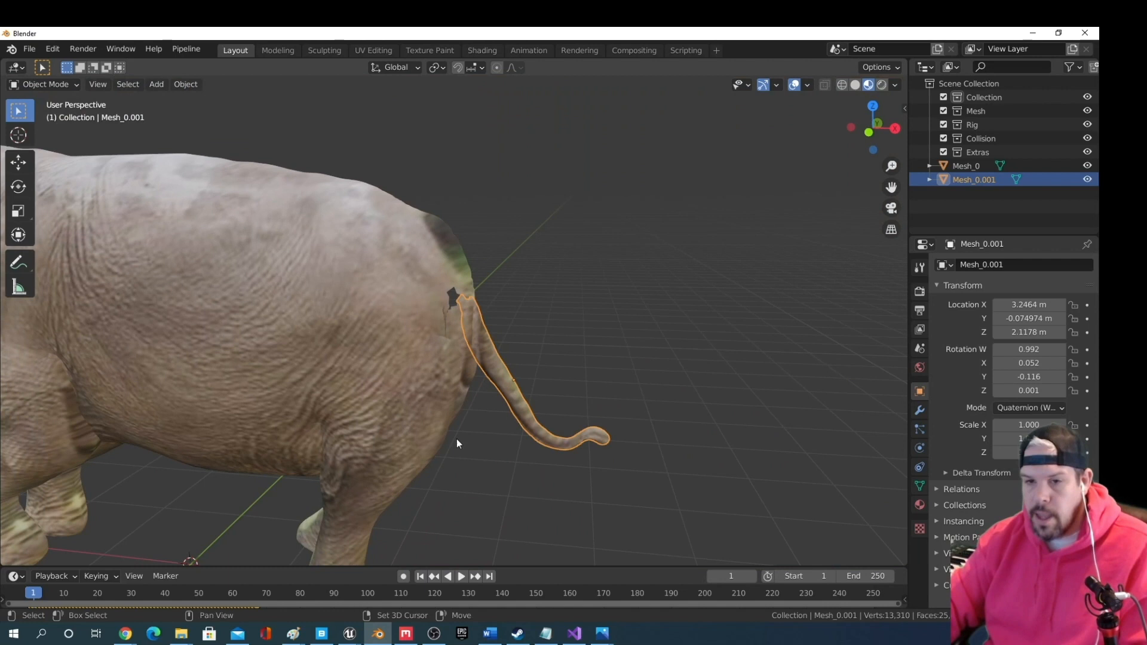
left_click(331, 326, "shift")
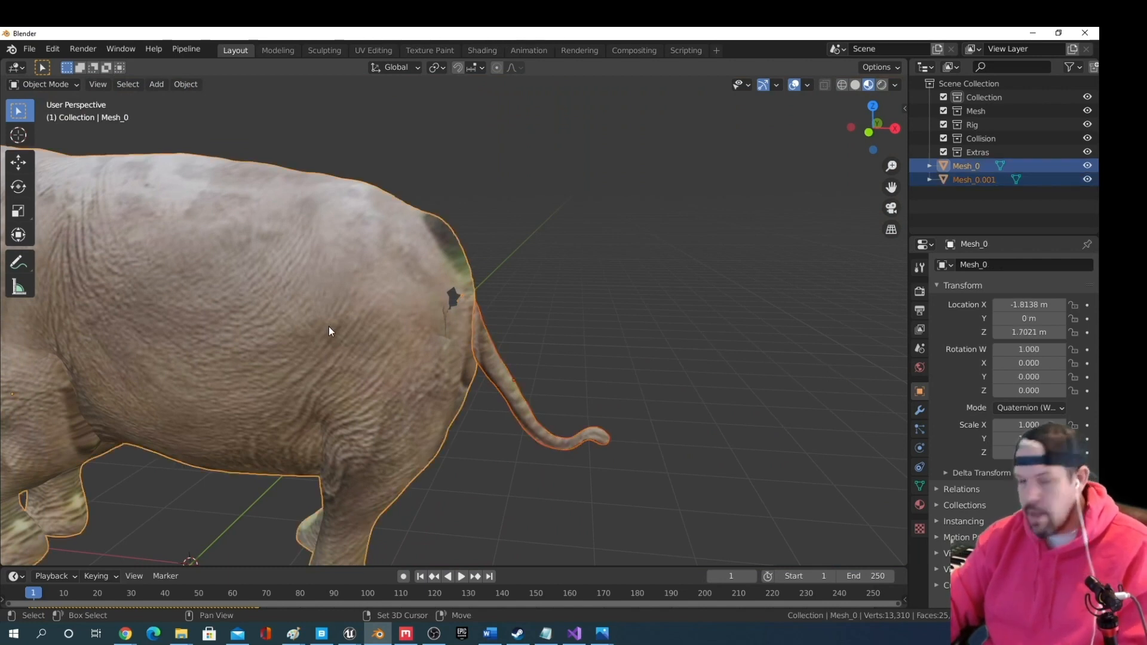
middle_click_drag(329, 326, 325, 317)
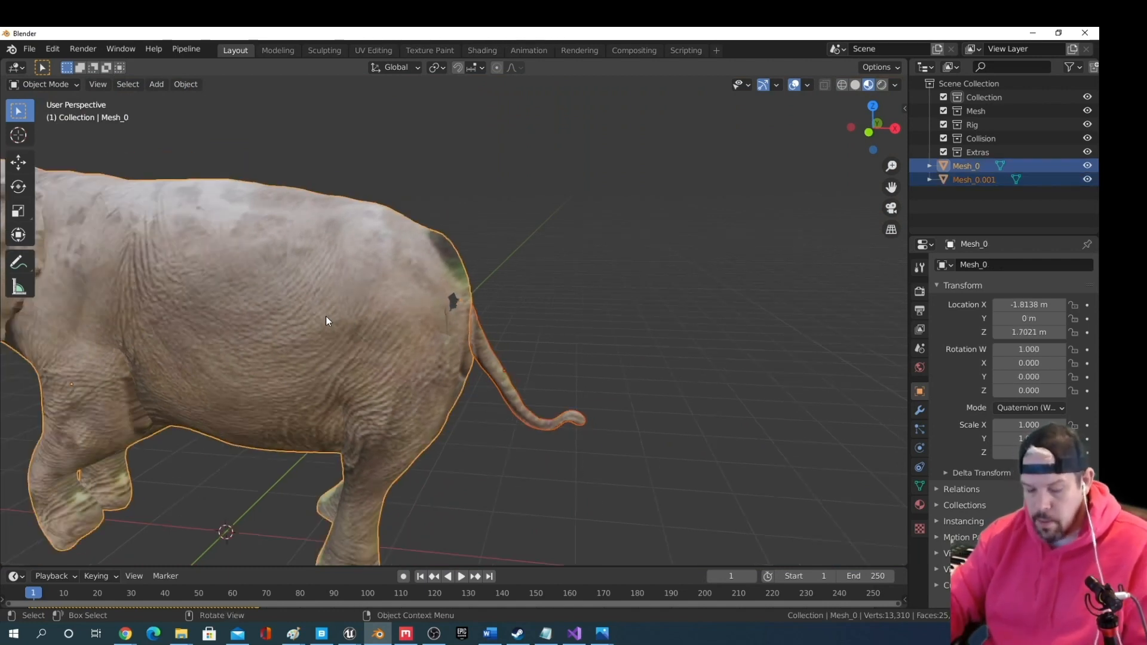
key("ctrl+j")
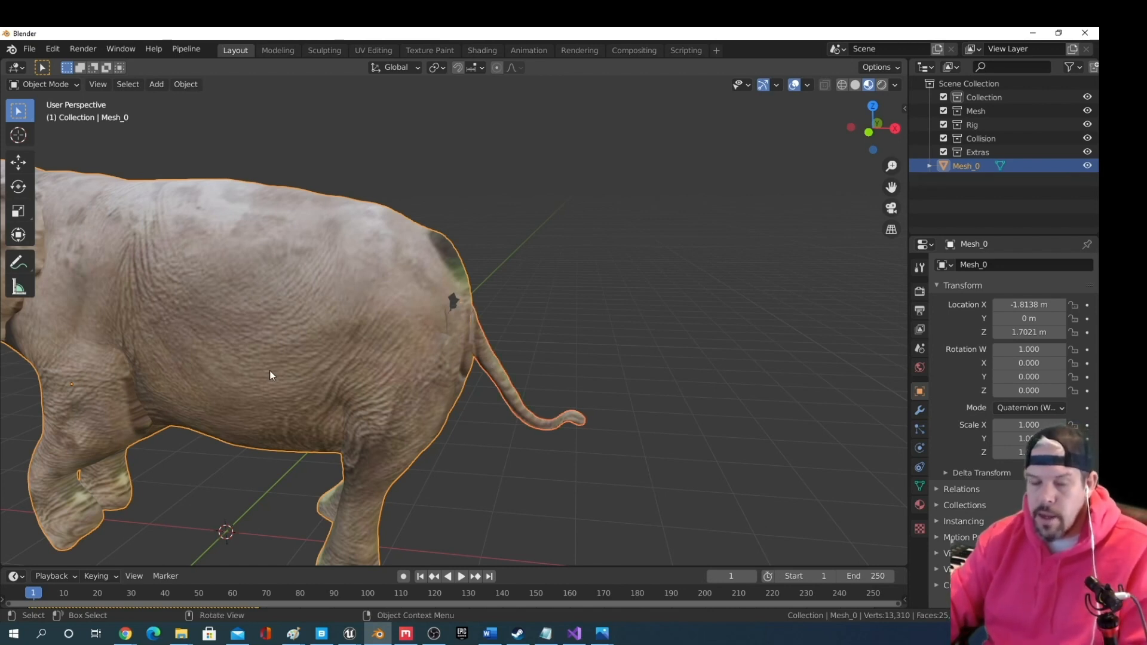
Examine the joined elephant from several angles around the tail base and the hole in the rump
middle_click_drag(271, 374, 404, 357)
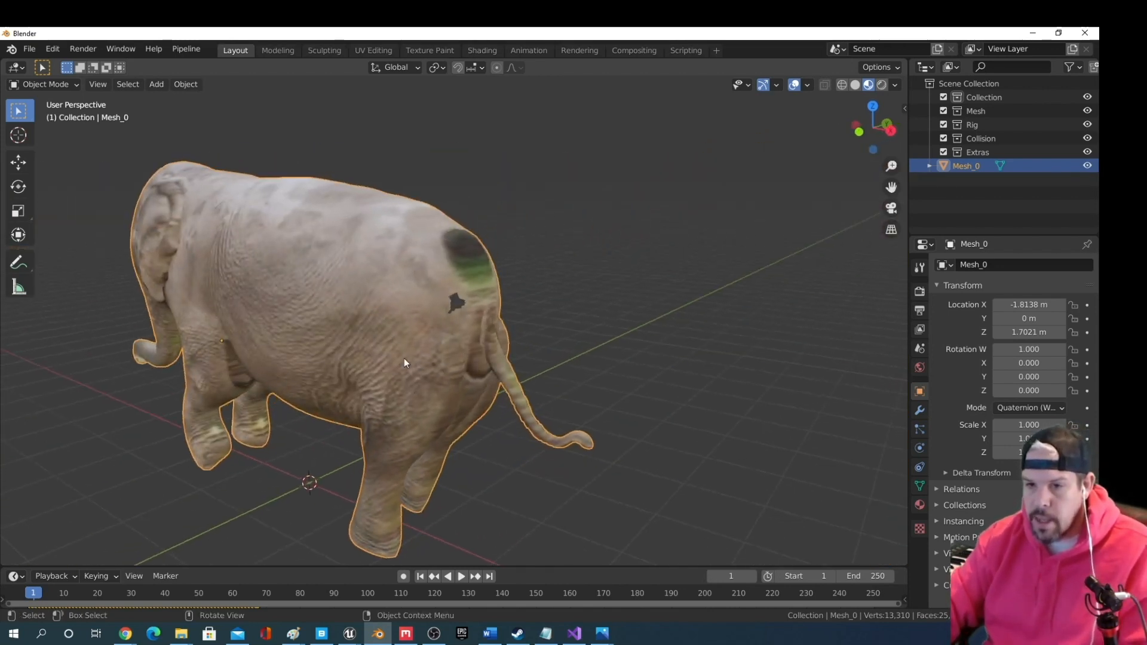
middle_click_drag(574, 361, 513, 378)
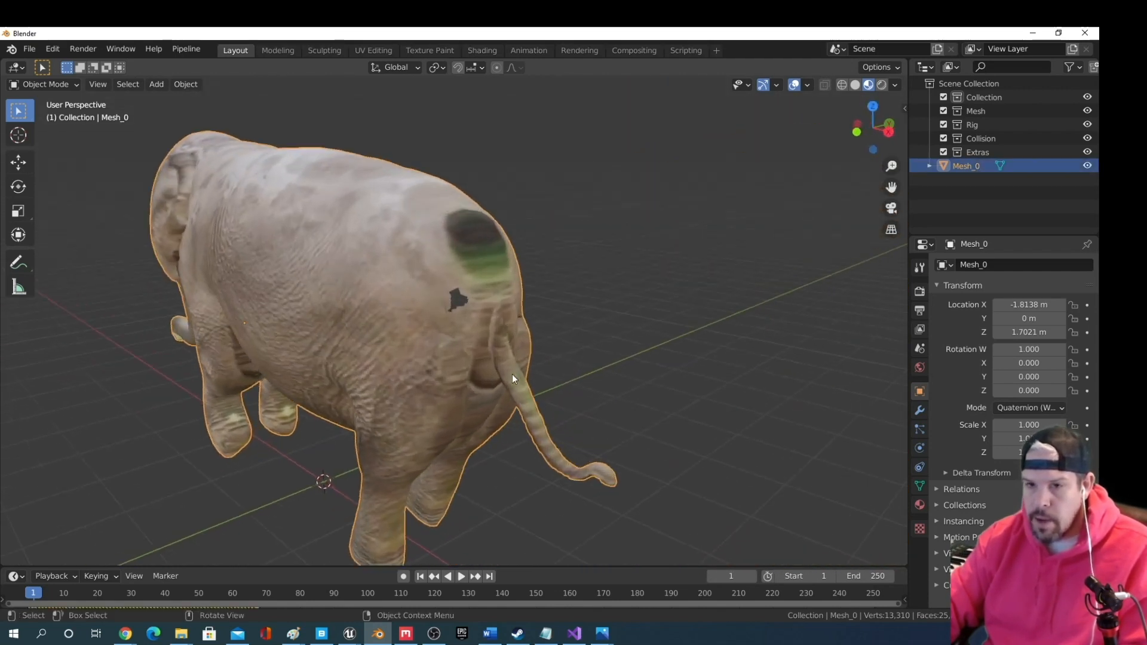
scroll(512, 375, "up", 2)
middle_click_drag(500, 296, 452, 292)
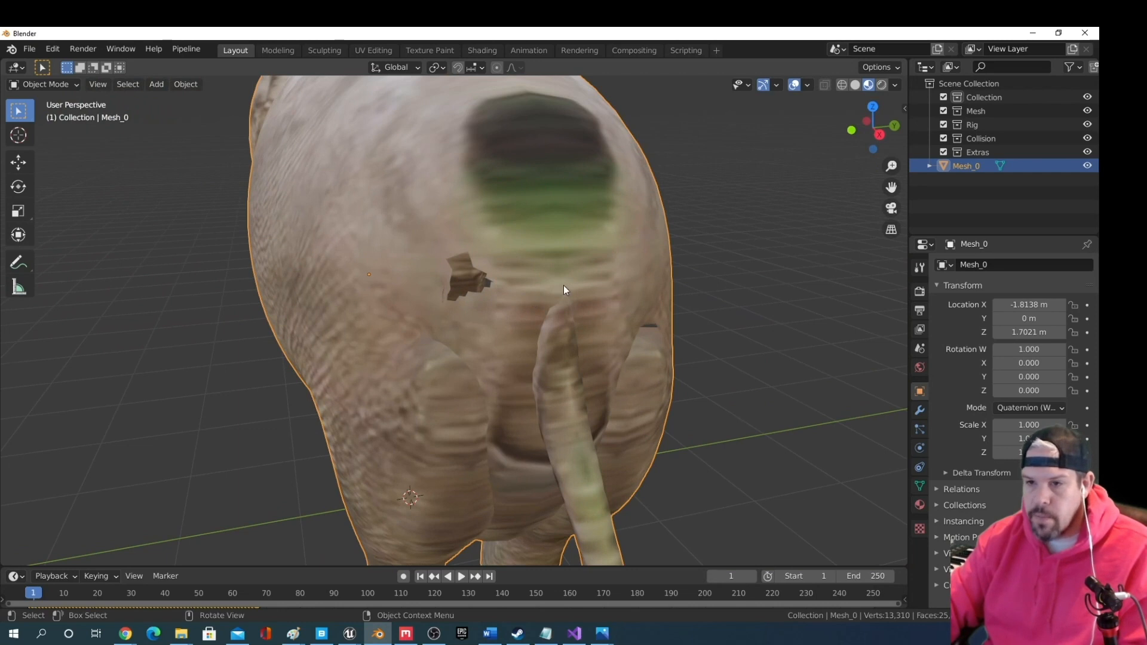
middle_click_drag(564, 290, 494, 241)
middle_click_drag(717, 377, 862, 421)
scroll(683, 313, "down", 1)
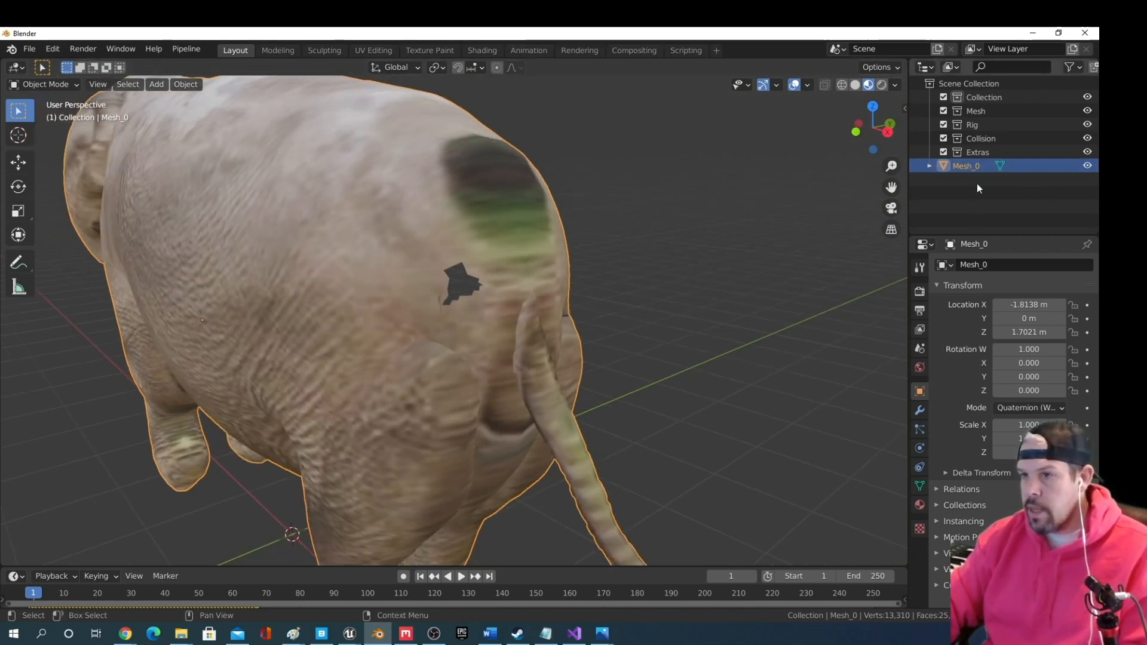
left_click(930, 167)
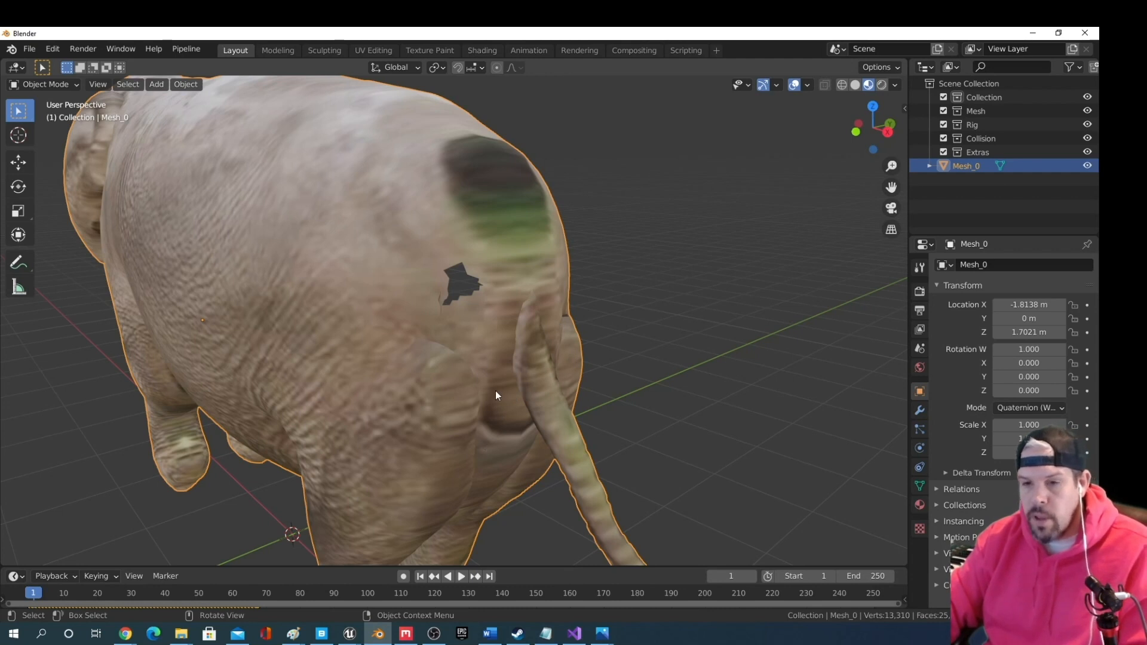
middle_click_drag(496, 392, 525, 387)
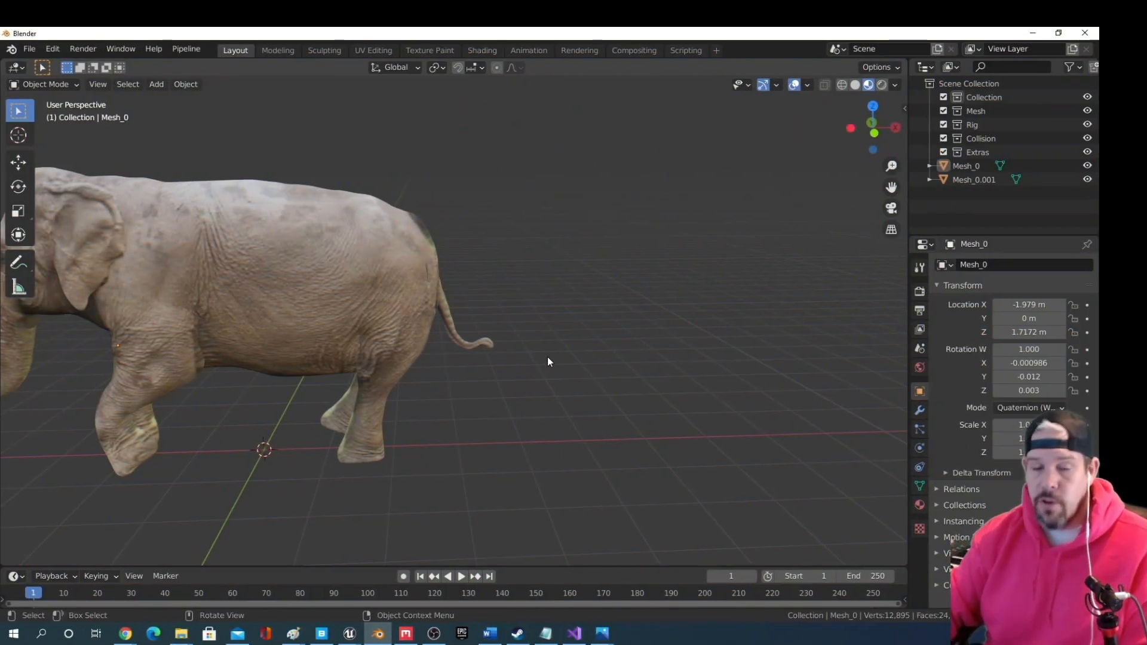
Enter Edit Mode on the elephant's body mesh with the rump and tail area in view
middle_click_drag(504, 320, 472, 286)
scroll(471, 282, "up", 5)
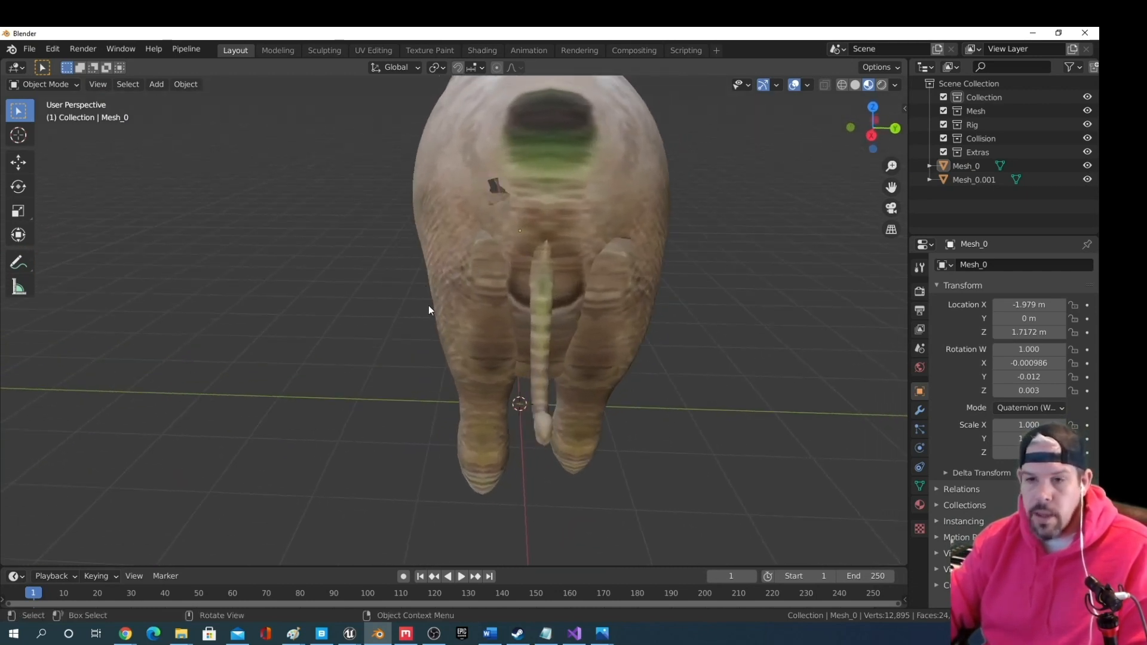
middle_click_drag(428, 305, 495, 250)
scroll(486, 232, "up", 4)
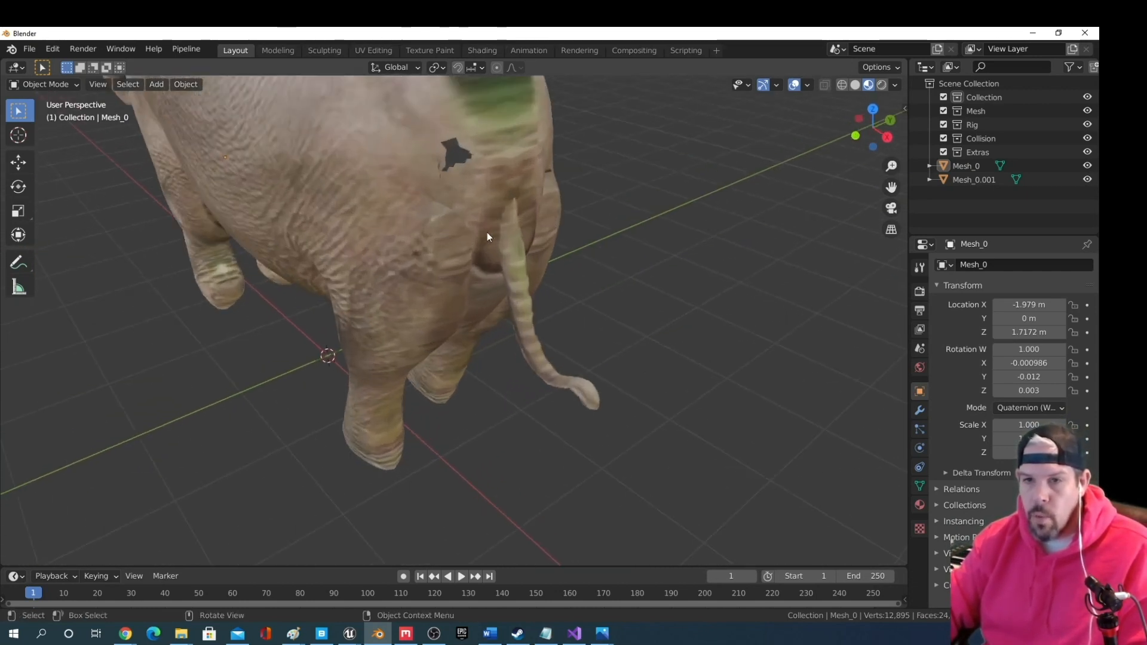
scroll(467, 225, "down", 1)
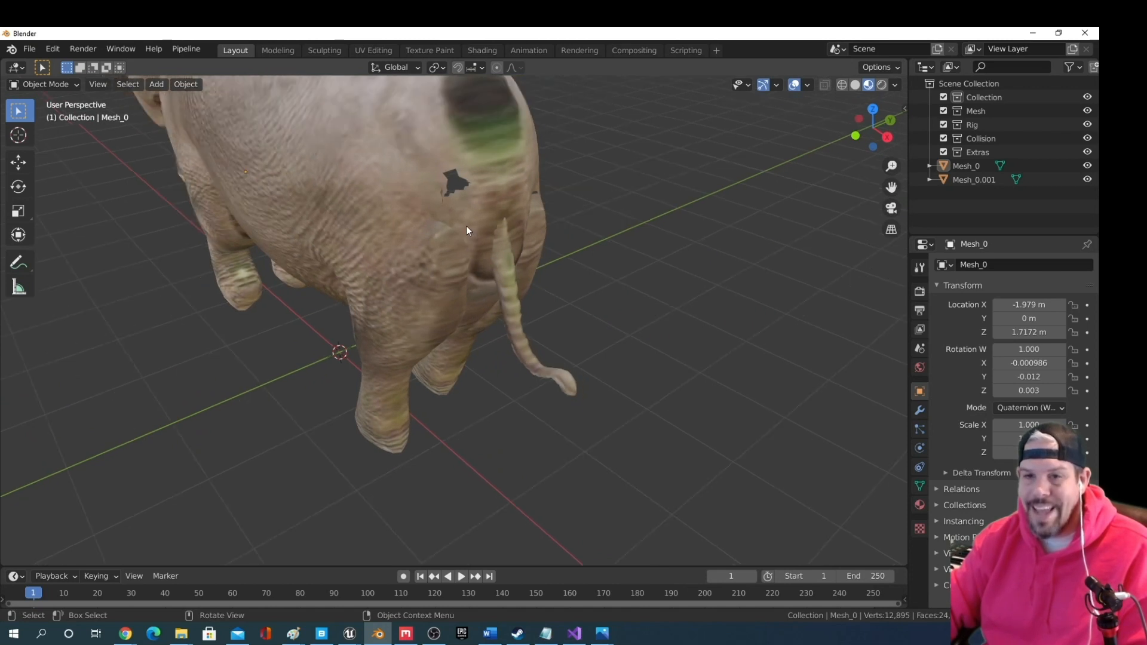
left_click(60, 86)
left_click(54, 113)
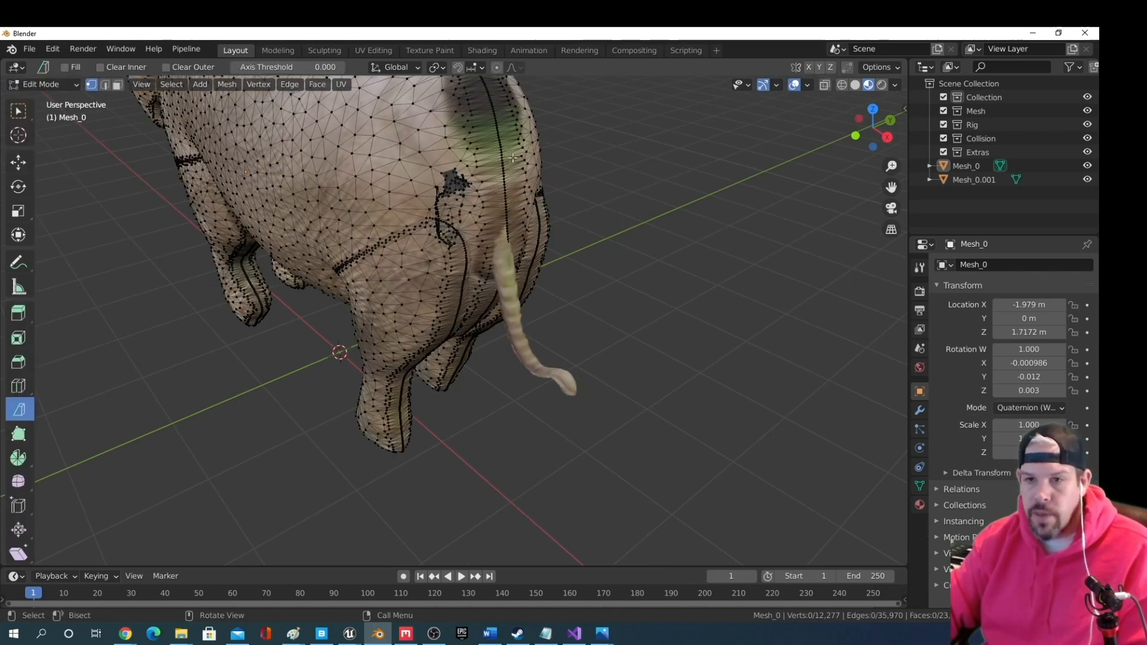
Examine the mesh topology around the hole and the open seam beside the tail base
middle_click_drag(563, 169, 524, 334)
scroll(478, 158, "up", 2)
scroll(524, 330, "up", 4)
middle_click_drag(588, 272, 551, 301)
scroll(711, 258, "down", 5)
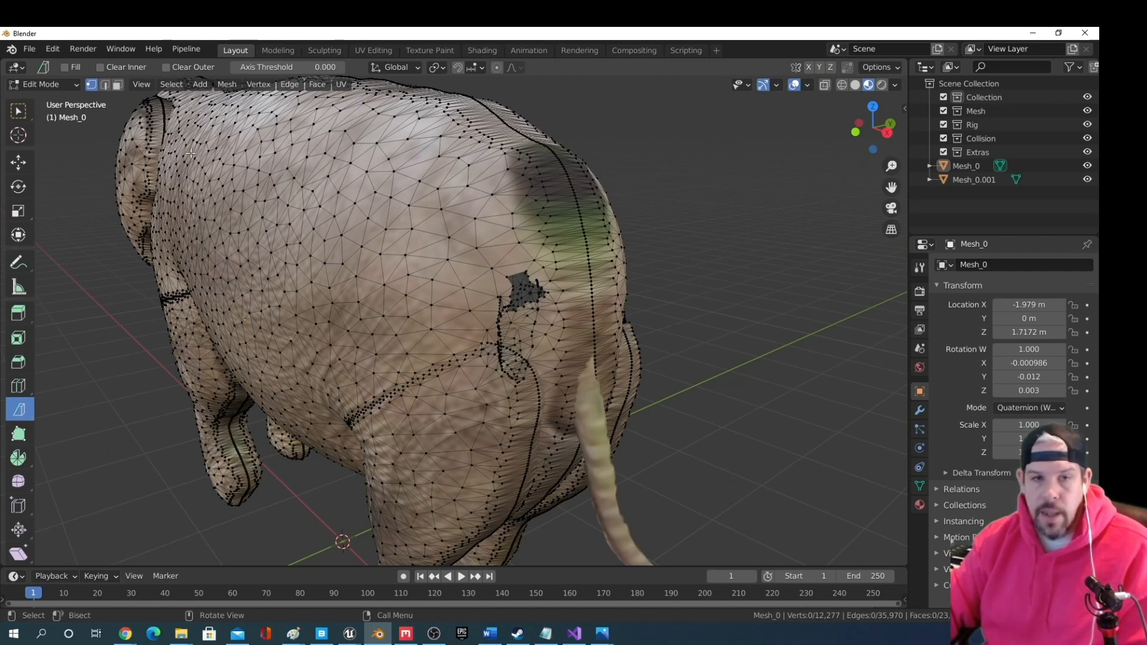
scroll(496, 265, "up", 4)
middle_click_drag(494, 268, 614, 296)
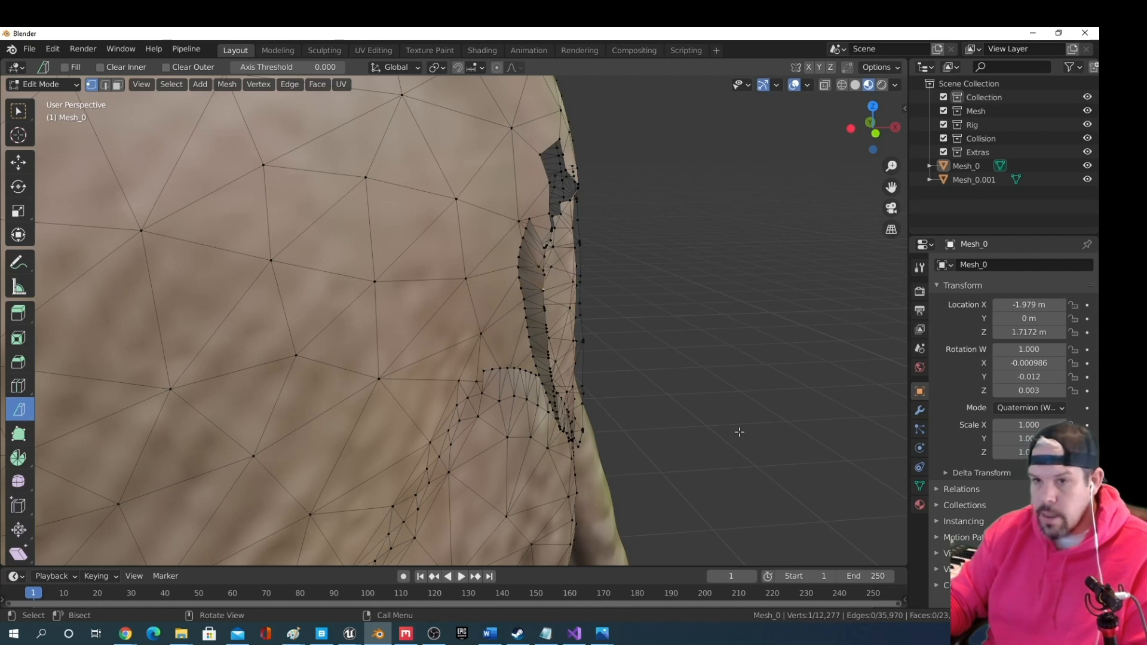
Frame the selected vertex and inspect the gap in the rump from close up and from several sides
key("KP_Decimal")
scroll(740, 431, "down", 3)
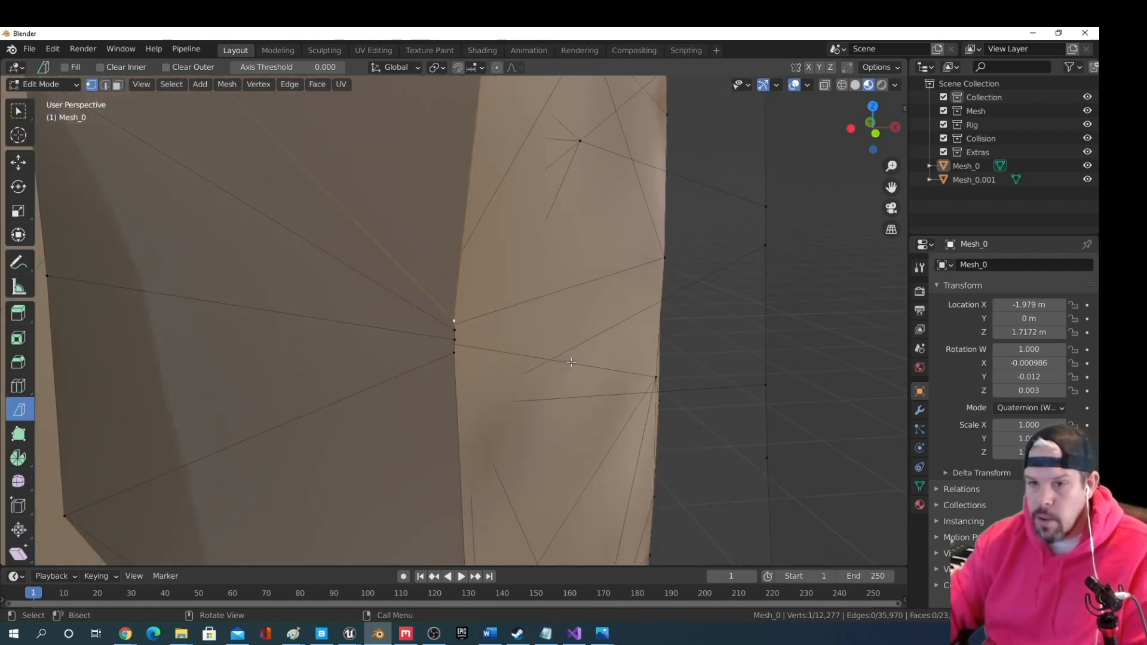
middle_click_drag(567, 364, 468, 363)
scroll(509, 365, "down", 5)
scroll(504, 359, "up", 5)
scroll(602, 535, "down", 2)
middle_click_drag(622, 430, 308, 509)
scroll(608, 470, "down", 3)
middle_click_drag(469, 324, 687, 320)
scroll(530, 342, "up", 5)
mouse_move(530, 341)
middle_mouse_down()
mouse_move(502, 330)
mouse_move(528, 325)
mouse_move(513, 337)
middle_mouse_up()
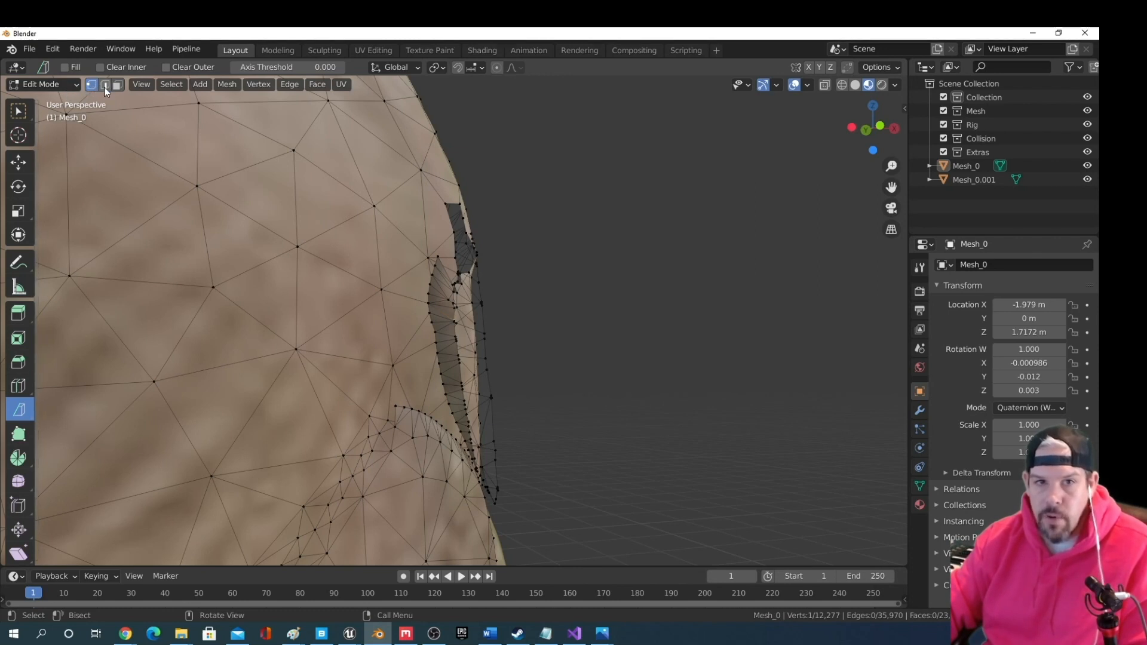
Select a triangular face beside the rump opening using face selection and try to bisect across it
key("2")
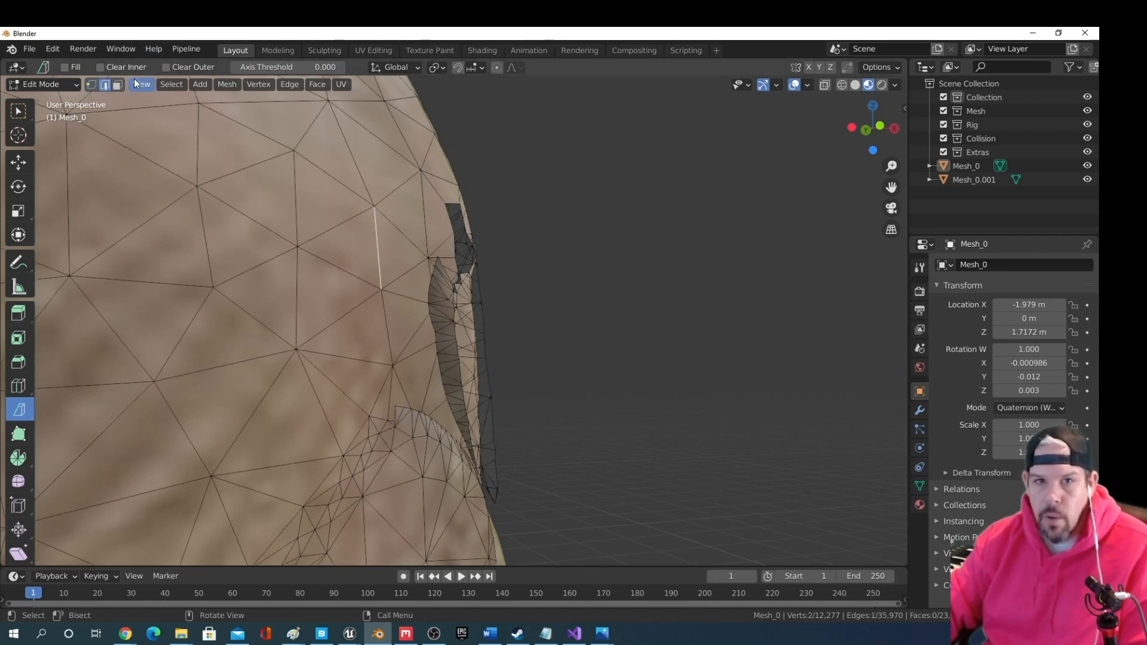
left_click(341, 242)
left_click(444, 286)
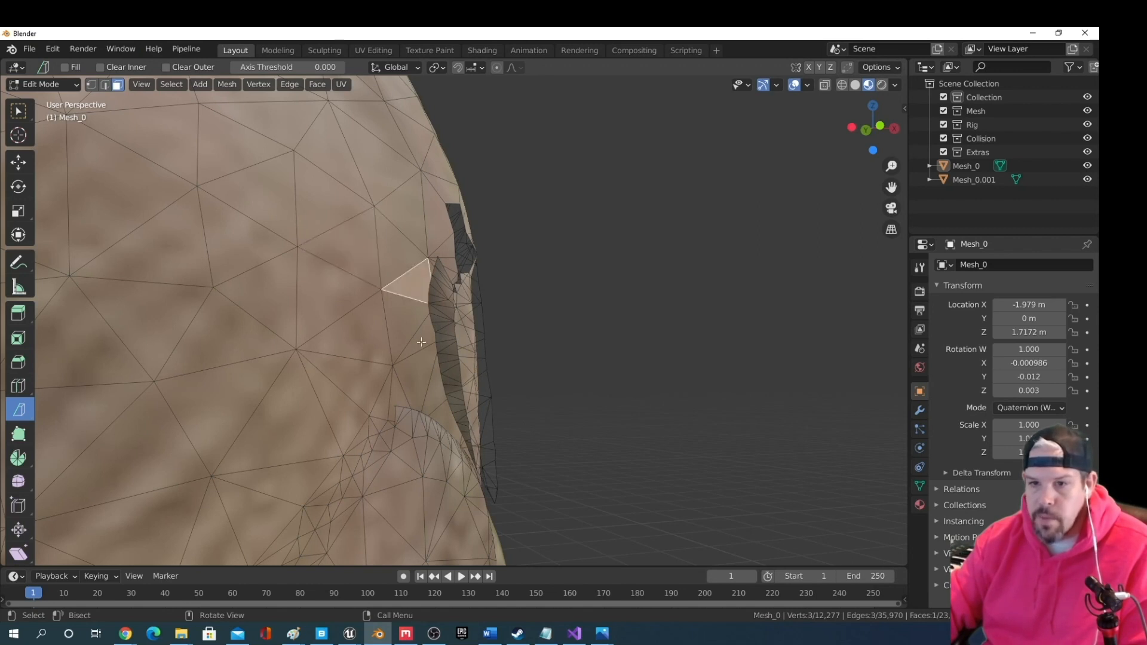
middle_click_drag(453, 299, 428, 372)
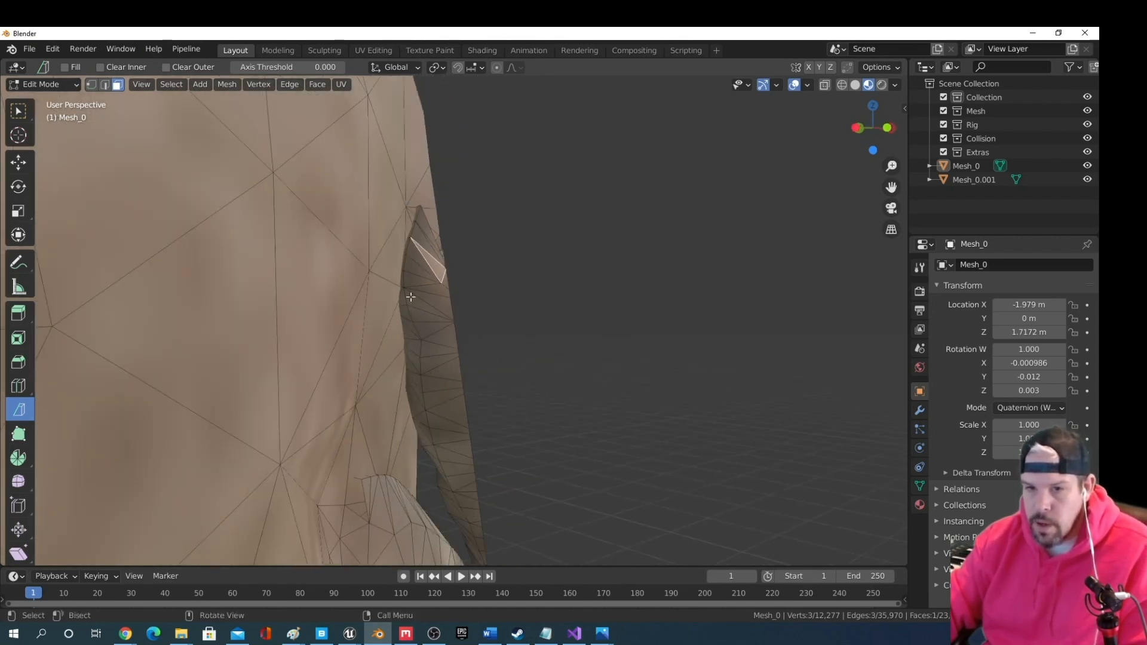
left_click_drag(410, 297, 442, 332)
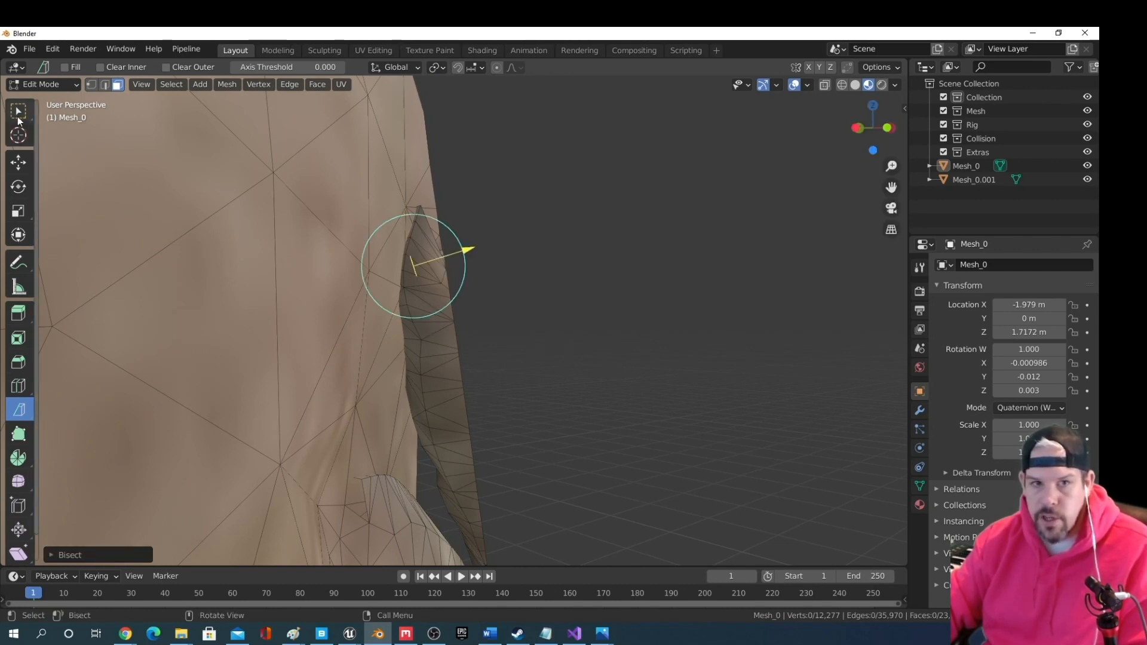
Undo the bisect and box-select the upper faces of the loose flap inside the rump opening
left_click(18, 119)
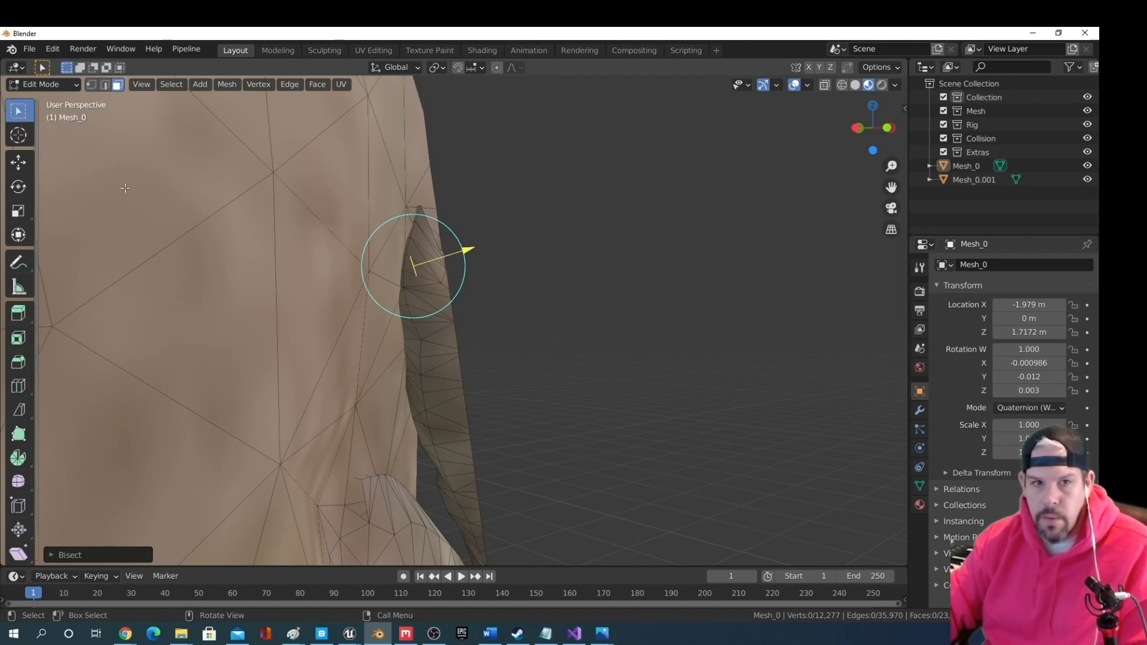
key("ctrl+z")
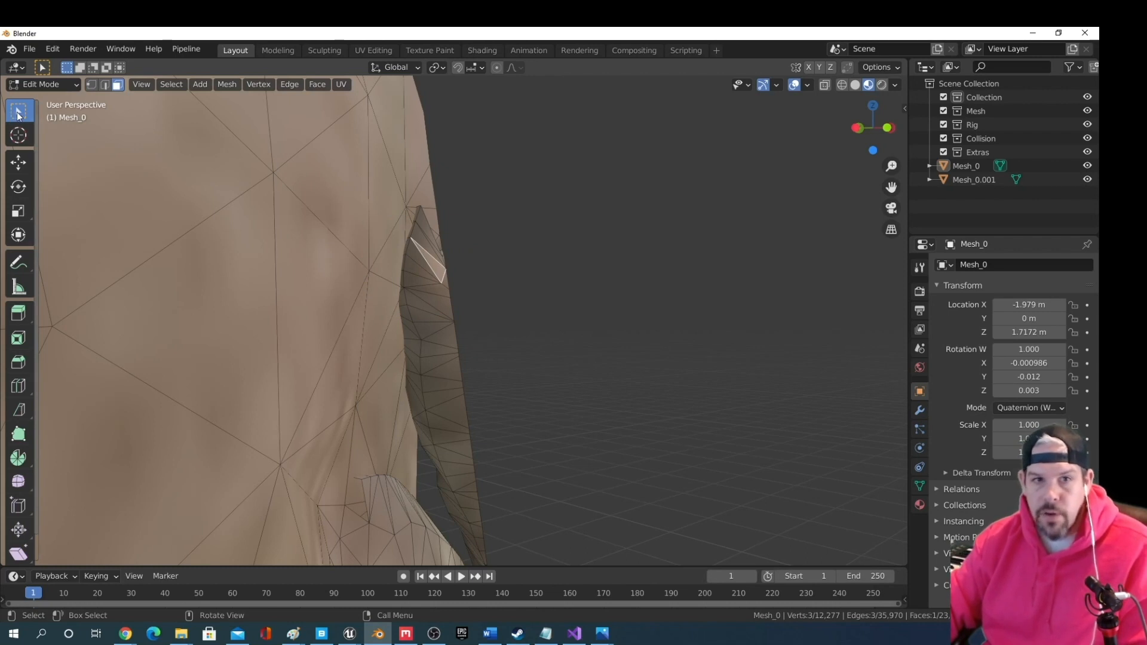
scroll(490, 290, "up", 2)
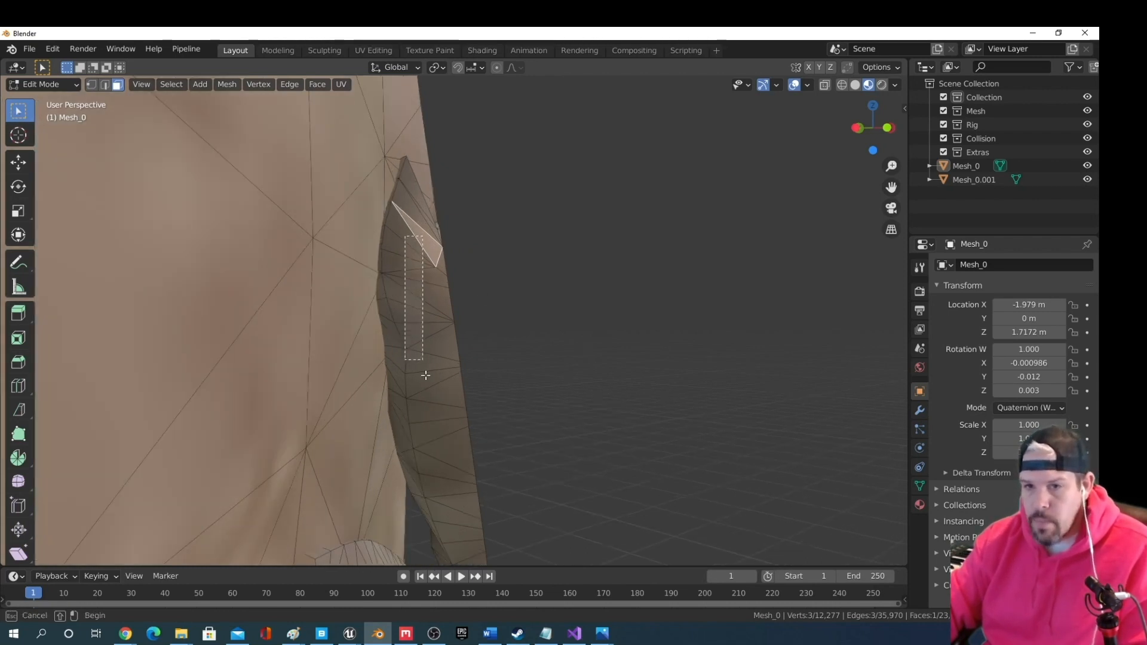
left_click_drag(425, 376, 441, 432)
middle_click_drag(441, 432, 460, 424)
left_click(392, 280, "shift")
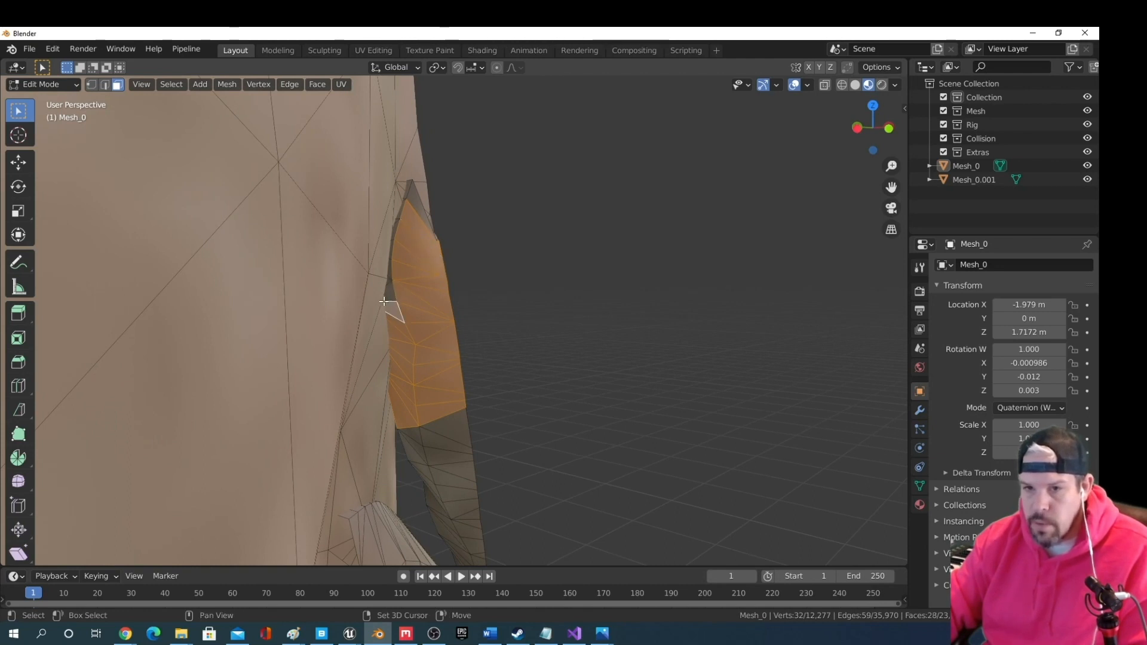
Extend the face selection further down the flap, adding the faces on both of its sides
middle_click_drag(429, 338, 397, 312)
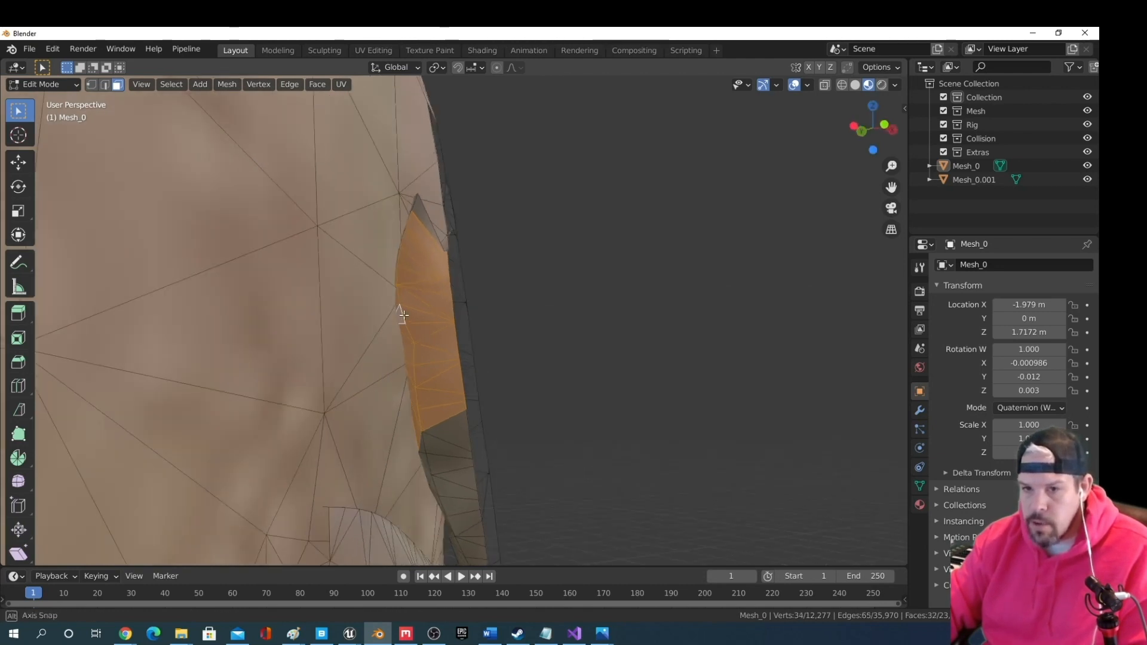
left_click(454, 430, "shift")
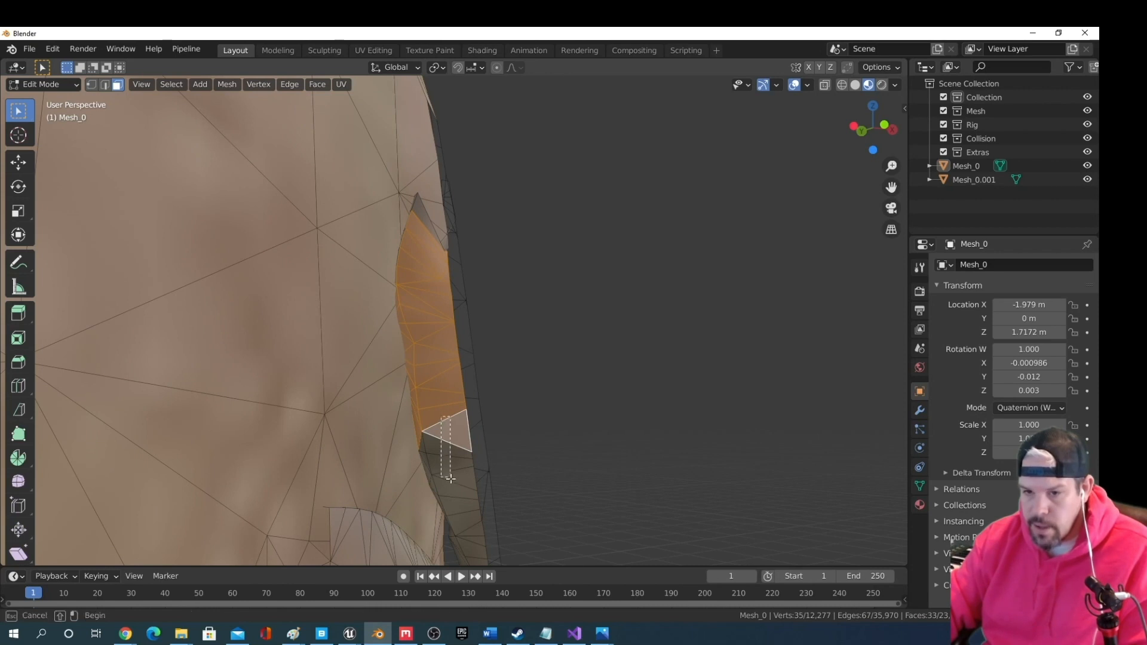
left_click_drag(455, 500, 455, 500, "shift")
middle_click_drag(454, 500, 513, 508)
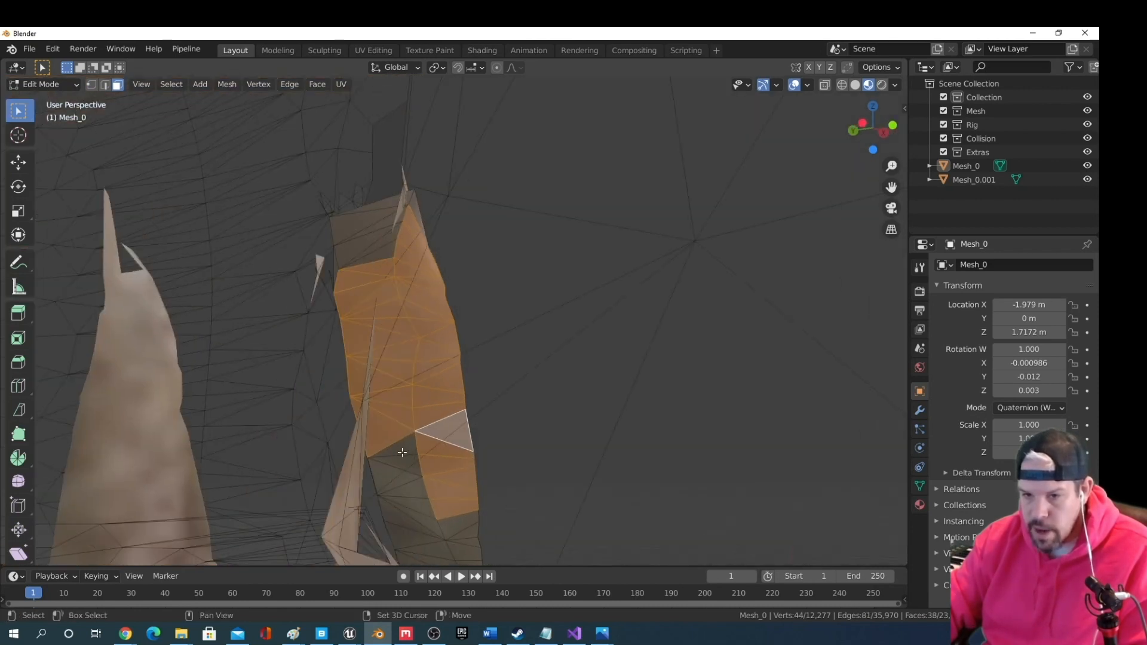
left_click_drag(421, 497, 423, 497, "shift")
middle_click_drag(470, 518, 359, 386)
scroll(373, 490, "down", 4)
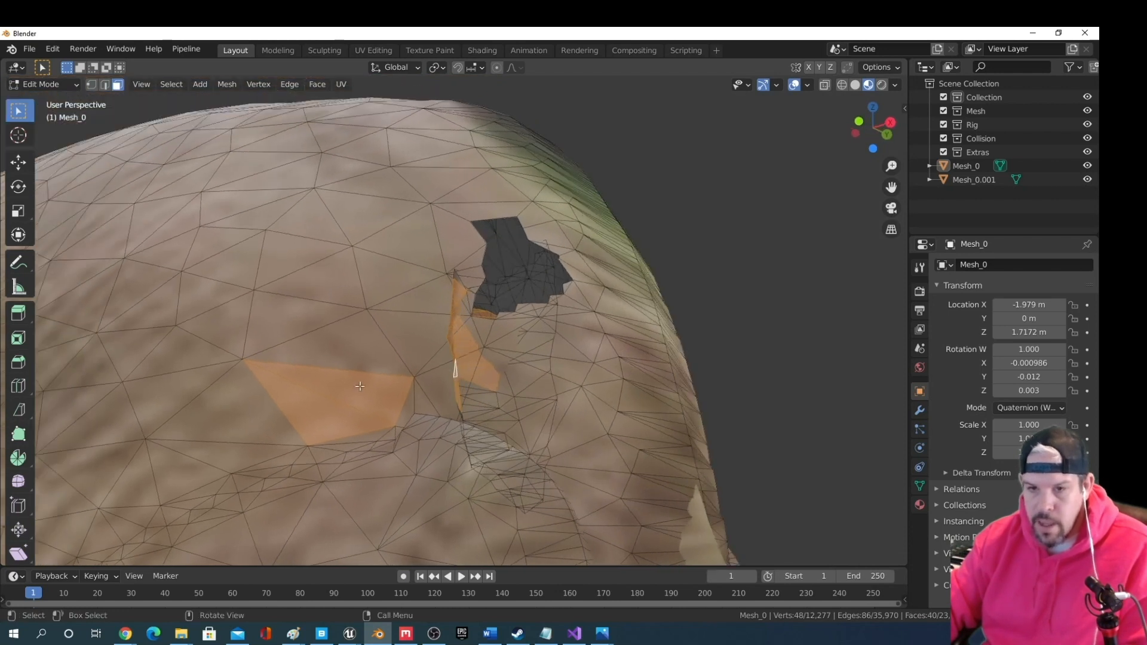
Remove the stray outer body faces beside the flap from the selection
left_click(326, 419, "ctrl")
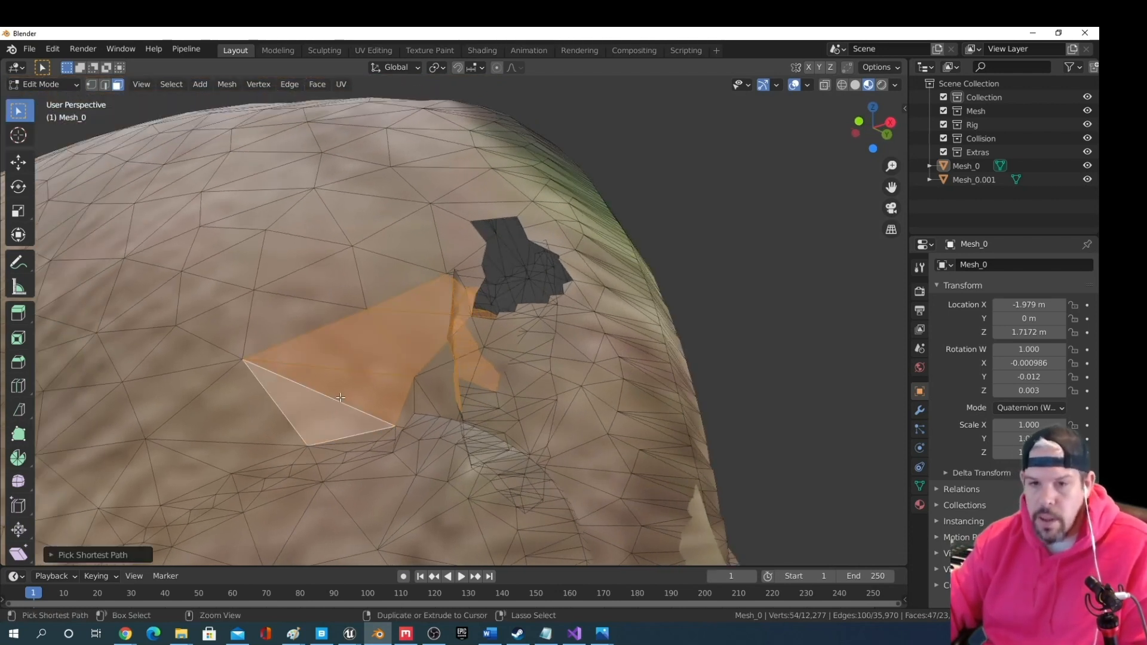
left_click_drag(302, 293, 336, 418, "ctrl")
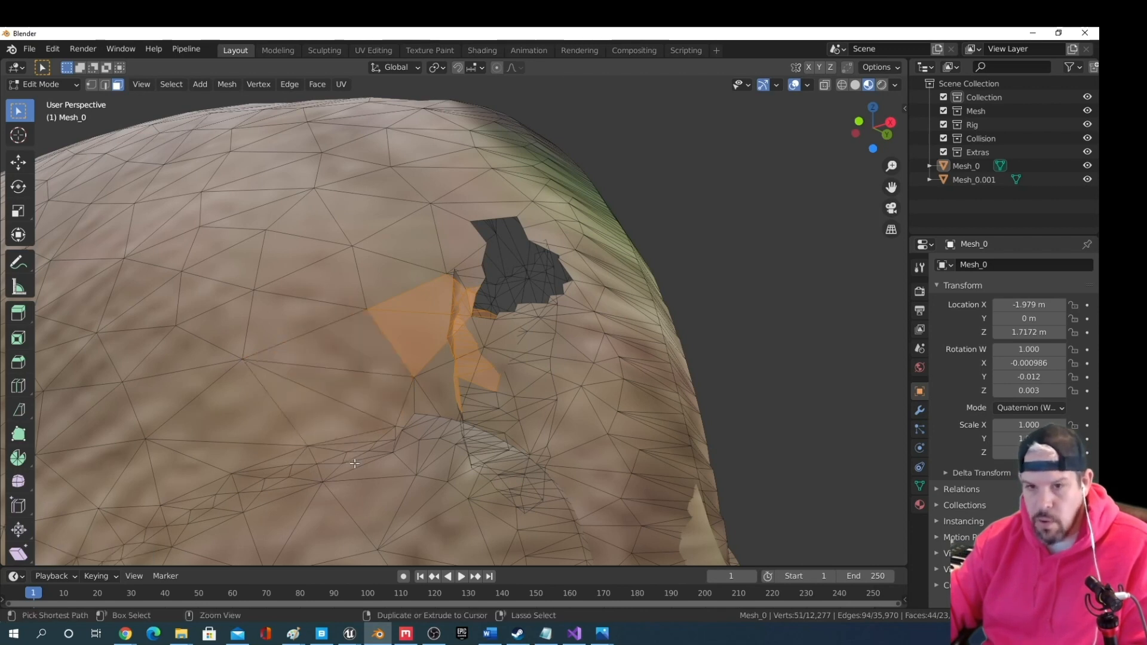
middle_click_drag(375, 408, 405, 437)
left_click_drag(361, 284, 407, 375, "ctrl")
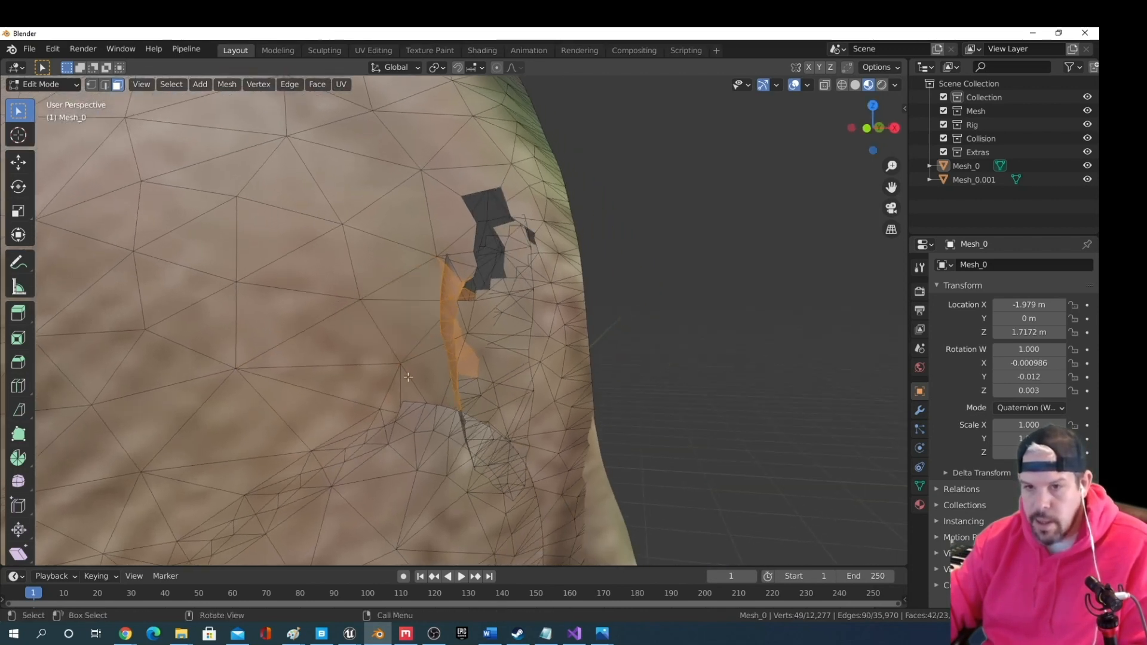
middle_click_drag(431, 260, 547, 324)
left_click(443, 268, "ctrl")
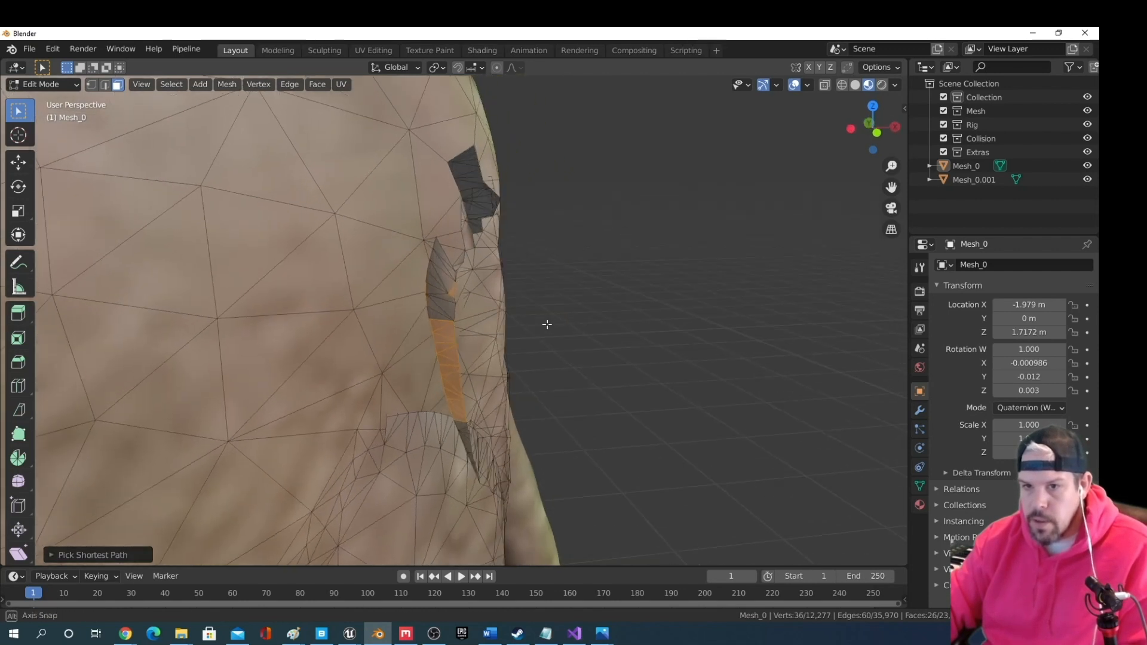
left_click(443, 261, "ctrl")
Add the missed faces along the middle and upper edge of the flap to the selection
middle_click_drag(443, 260, 344, 299)
left_click(443, 317, "shift")
scroll(419, 304, "up", 4)
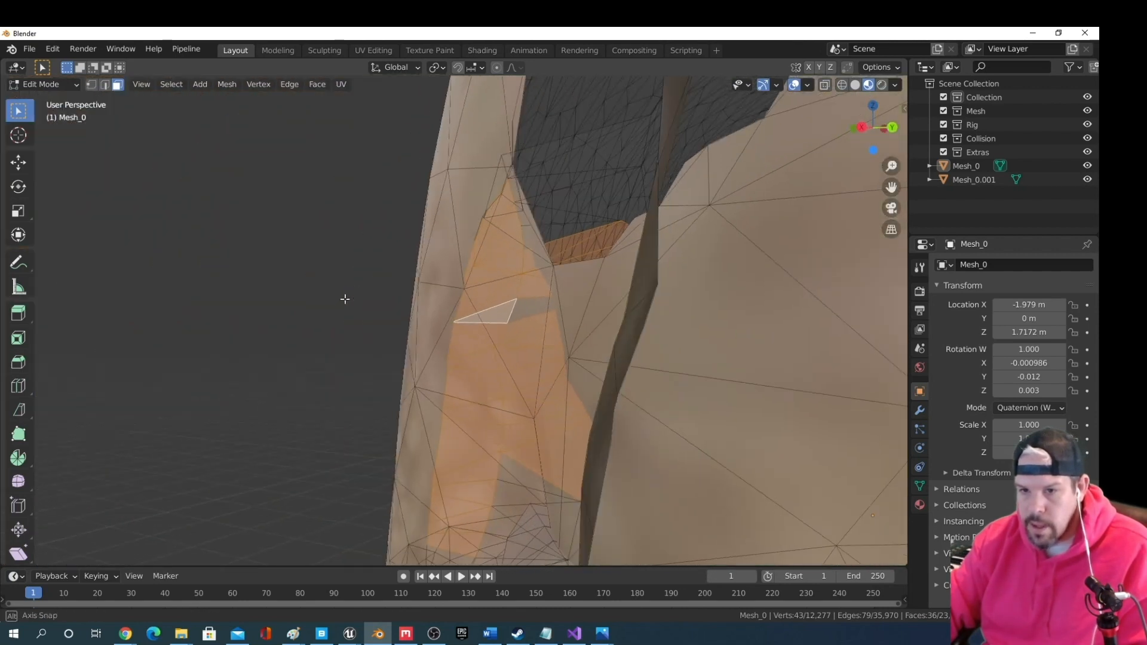
left_click(523, 306, "shift")
middle_click_drag(523, 306, 473, 173)
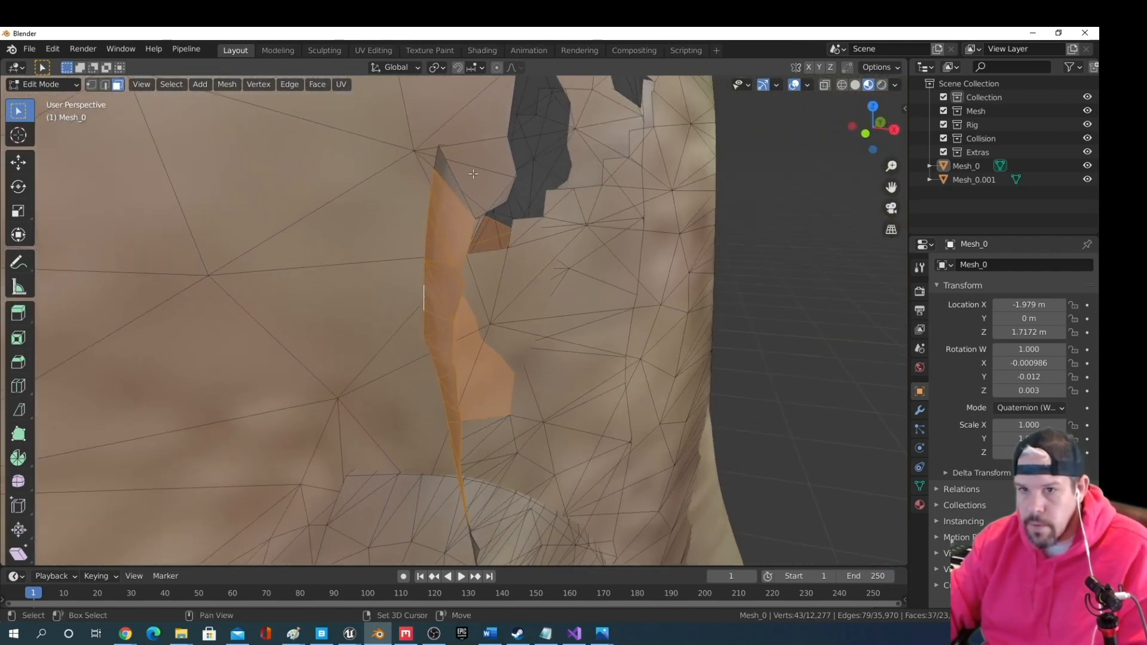
middle_click_drag(481, 231, 590, 223)
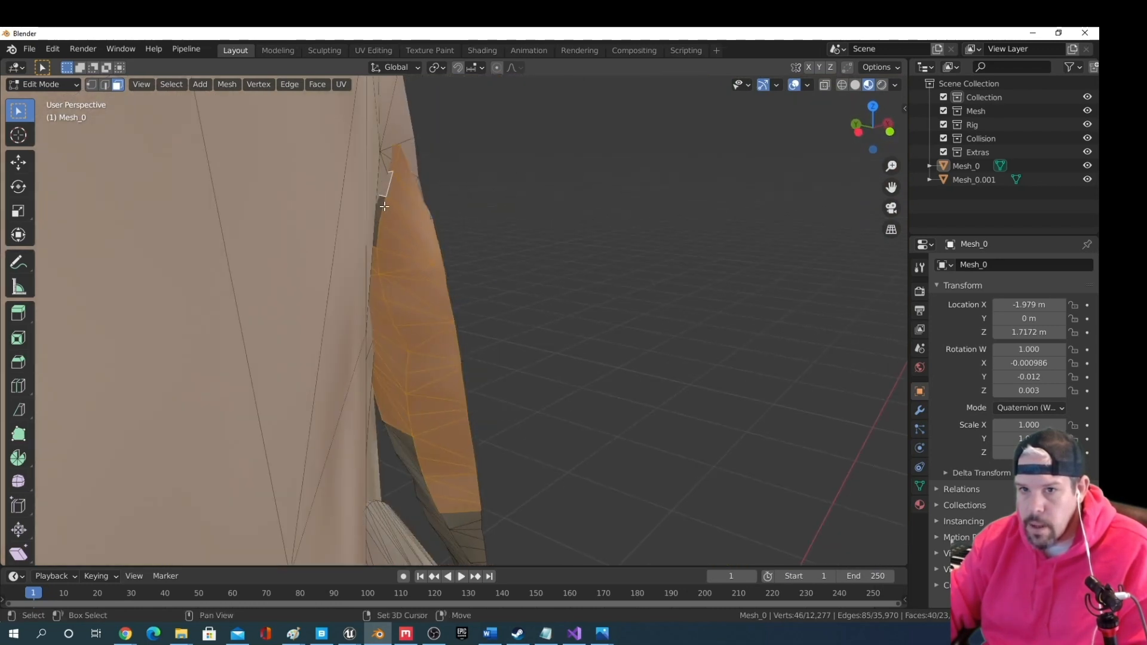
left_click(374, 231, "shift")
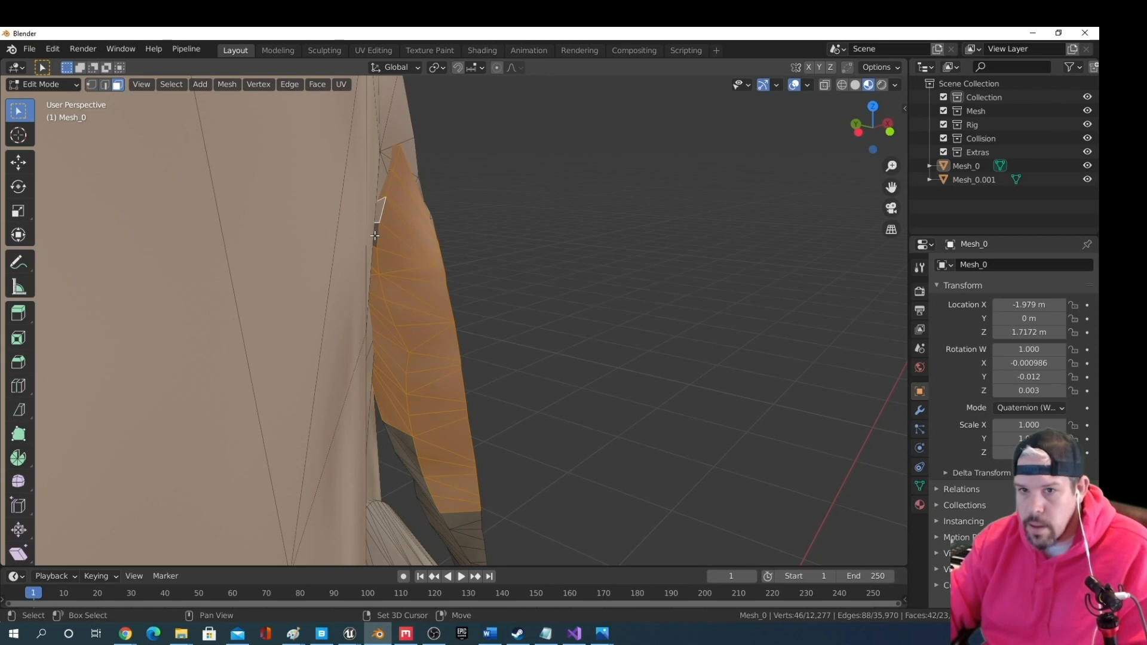
left_click(375, 235, "shift")
Add the faces of the flap's lower section to the selection
middle_click_drag(374, 236, 517, 486)
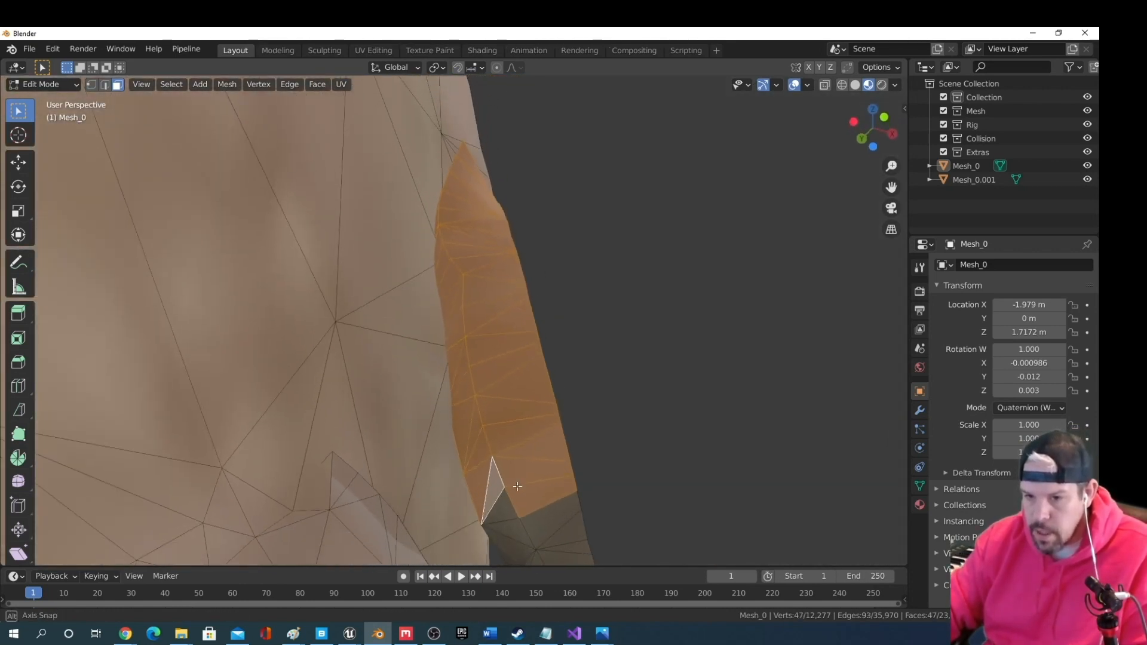
left_click(546, 530, "shift")
middle_click_drag(546, 530, 558, 496)
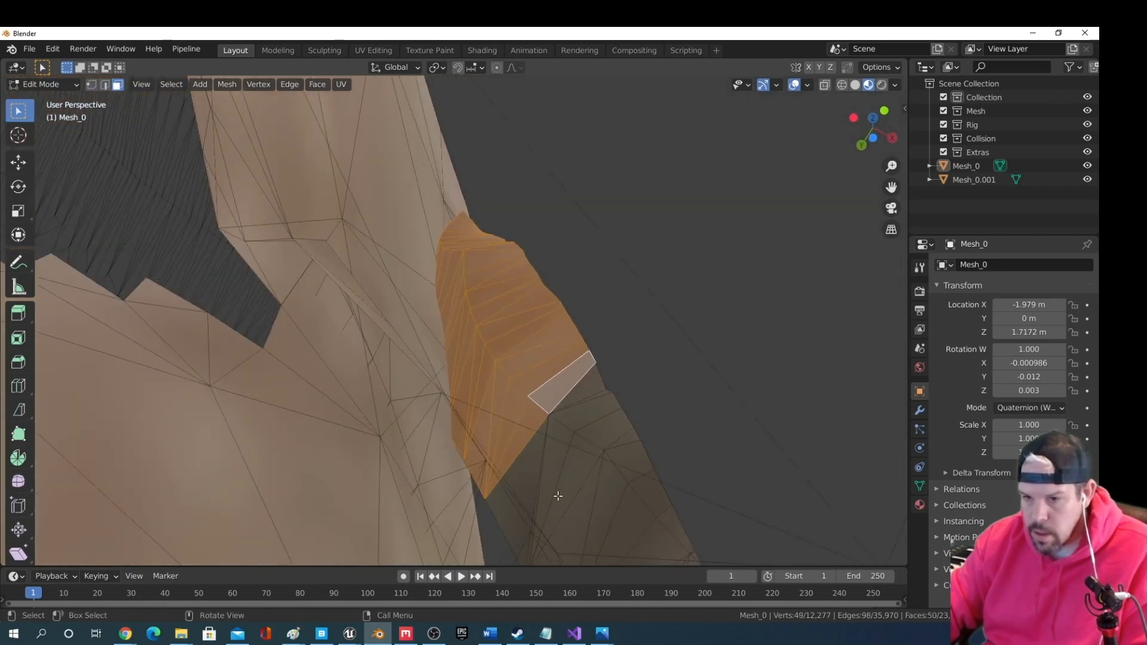
middle_click_drag(644, 525, 547, 518)
left_click(569, 551, "shift")
left_click_drag(487, 398, 548, 466, "shift")
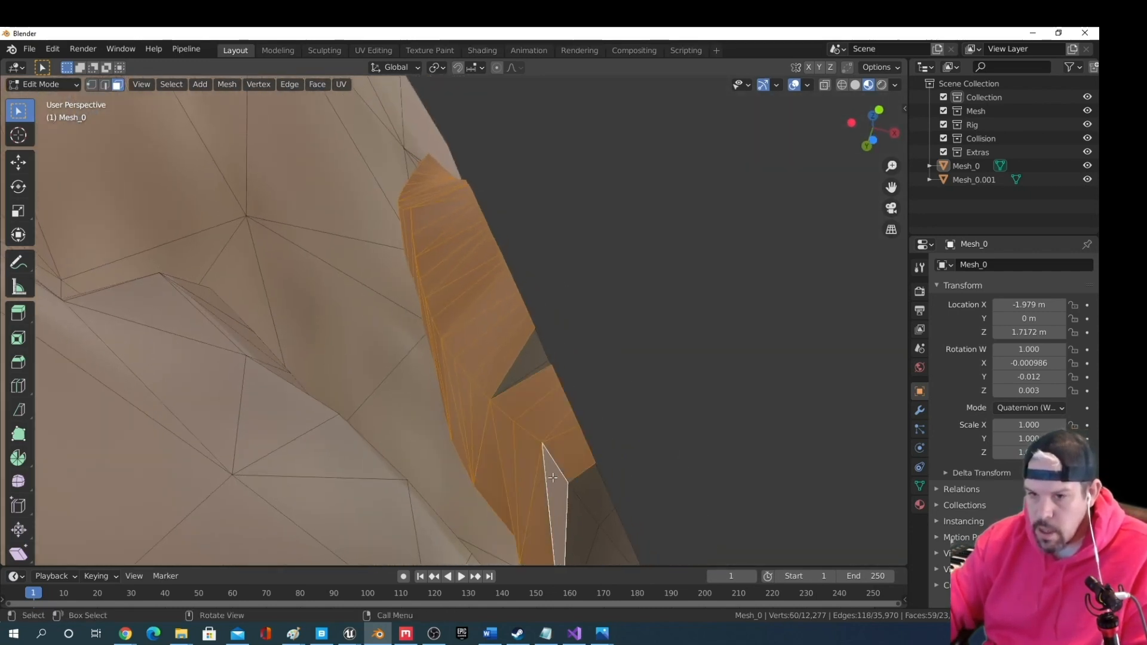
Fill in the skipped faces on the lower flap and extend the selection to its bottom end
scroll(546, 406, "up", 1)
left_click(546, 394, "shift")
middle_click_drag(557, 394, 576, 466)
left_click_drag(626, 405, 684, 508, "shift")
middle_click_drag(696, 546, 709, 496)
middle_click_drag(600, 426, 391, 311)
Select the remaining flap faces from the far side and delete the vertices of the whole flap
left_click_drag(390, 295, 398, 304, "shift")
middle_click_drag(399, 323, 434, 179)
left_click_drag(430, 118, 371, 141, "shift")
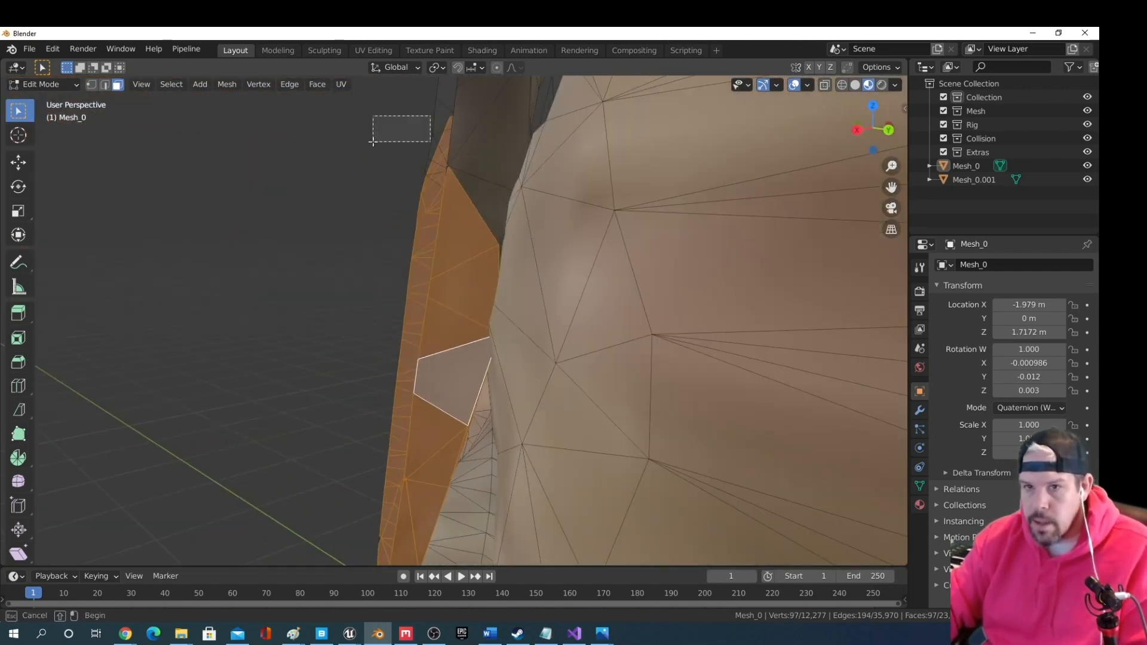
middle_click_drag(383, 146, 472, 143)
left_click_drag(475, 79, 475, 112, "shift")
middle_click_drag(549, 106, 563, 235)
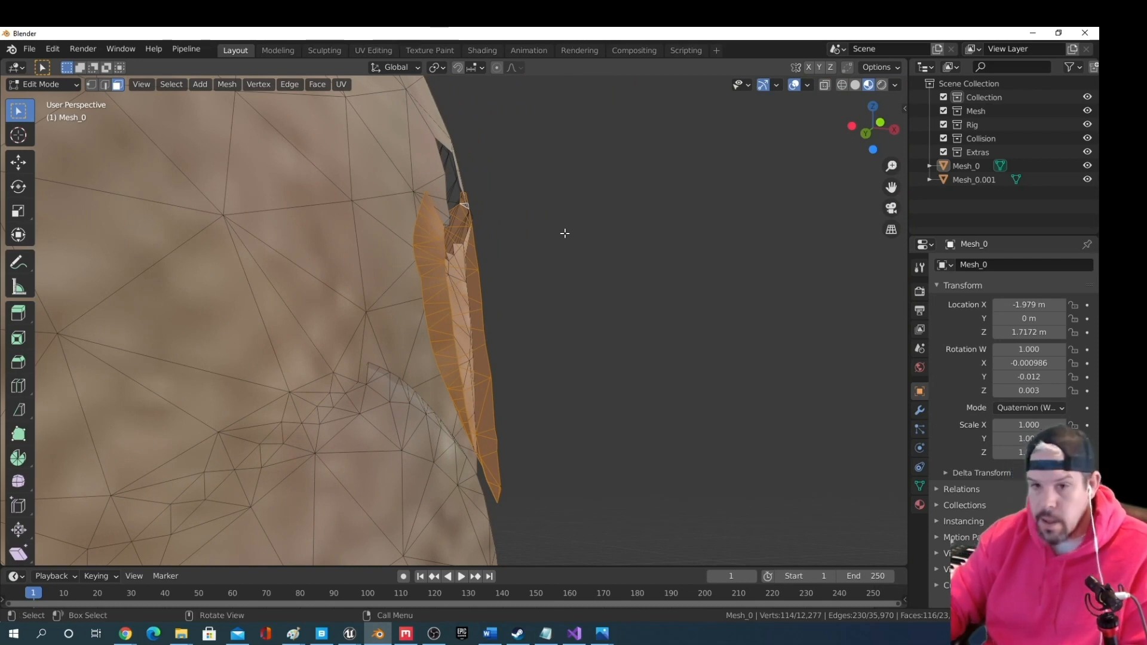
key("x")
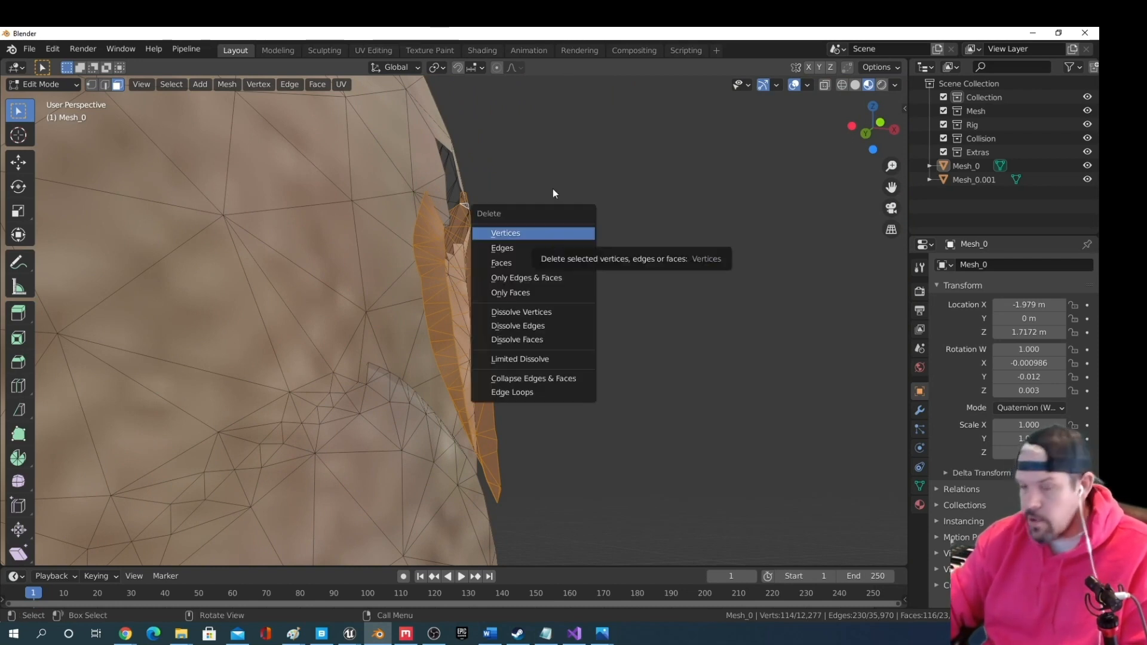
left_click(504, 235)
Select the faces along the side and upper edges of the rump hole and delete their vertices
middle_click_drag(524, 263, 450, 267)
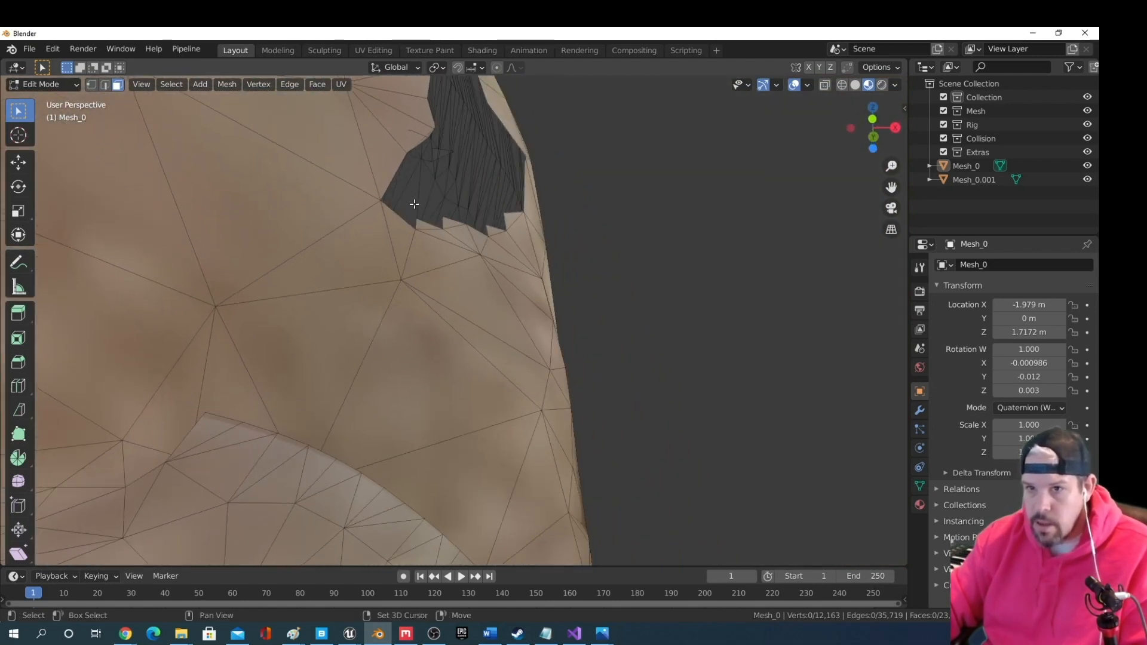
middle_click_drag(414, 203, 500, 355)
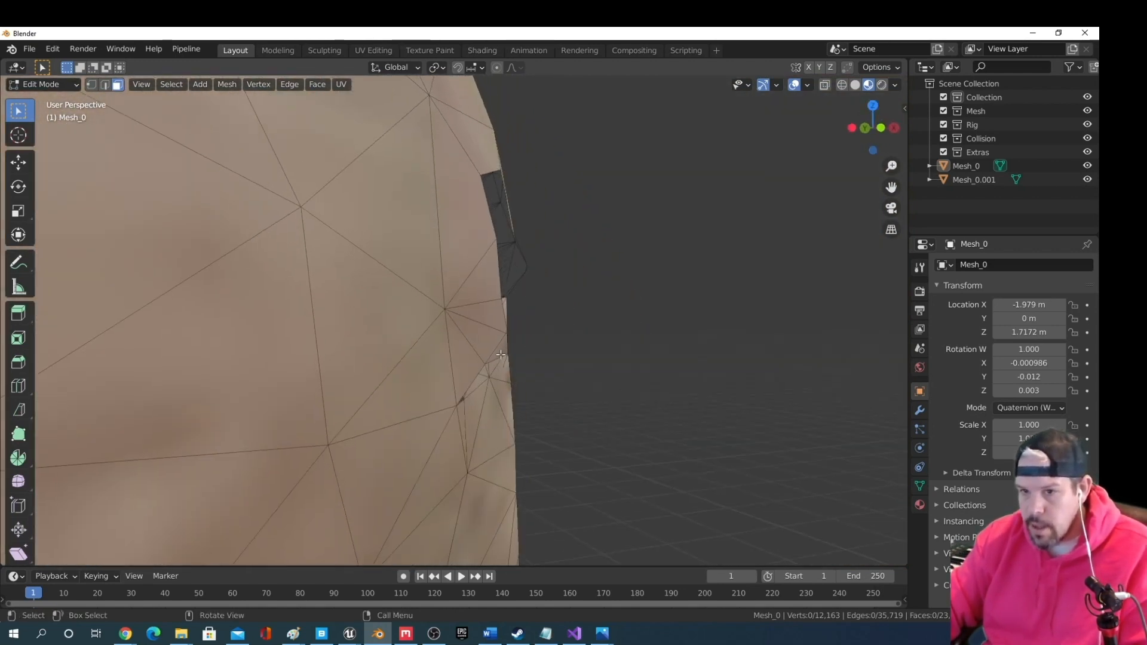
left_click(497, 352, "shift")
left_click(482, 331, "shift")
left_click(482, 312, "shift")
left_click(479, 275, "shift")
middle_click_drag(492, 255, 398, 224)
left_click(484, 219, "shift")
scroll(505, 222, "down", 3)
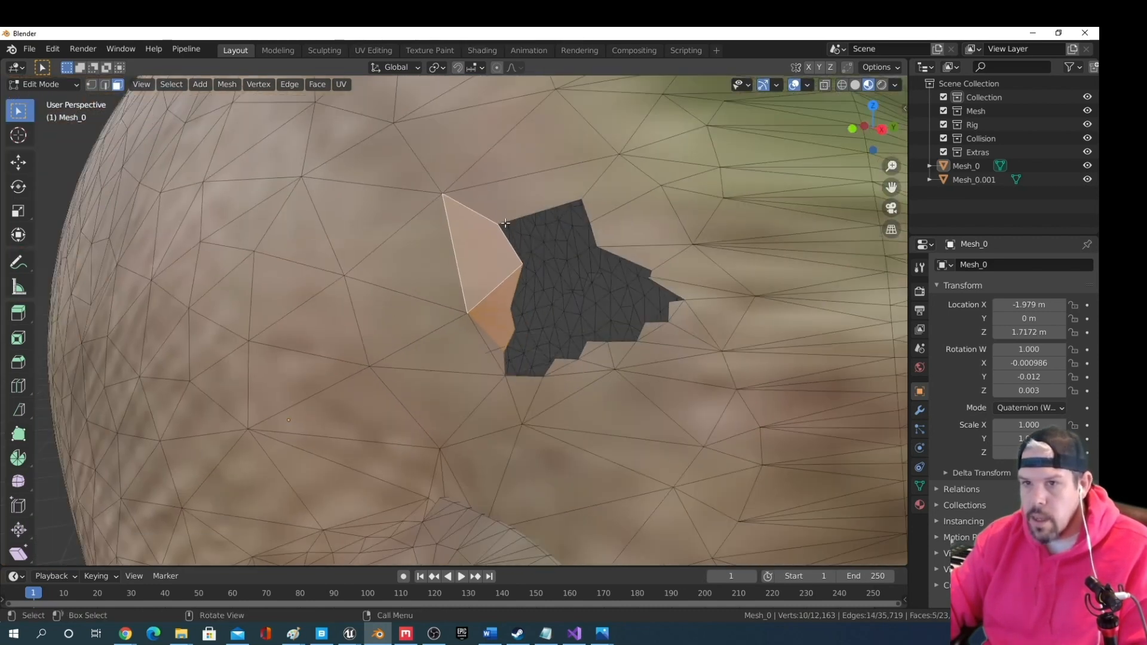
left_click(534, 201, "shift")
key("x")
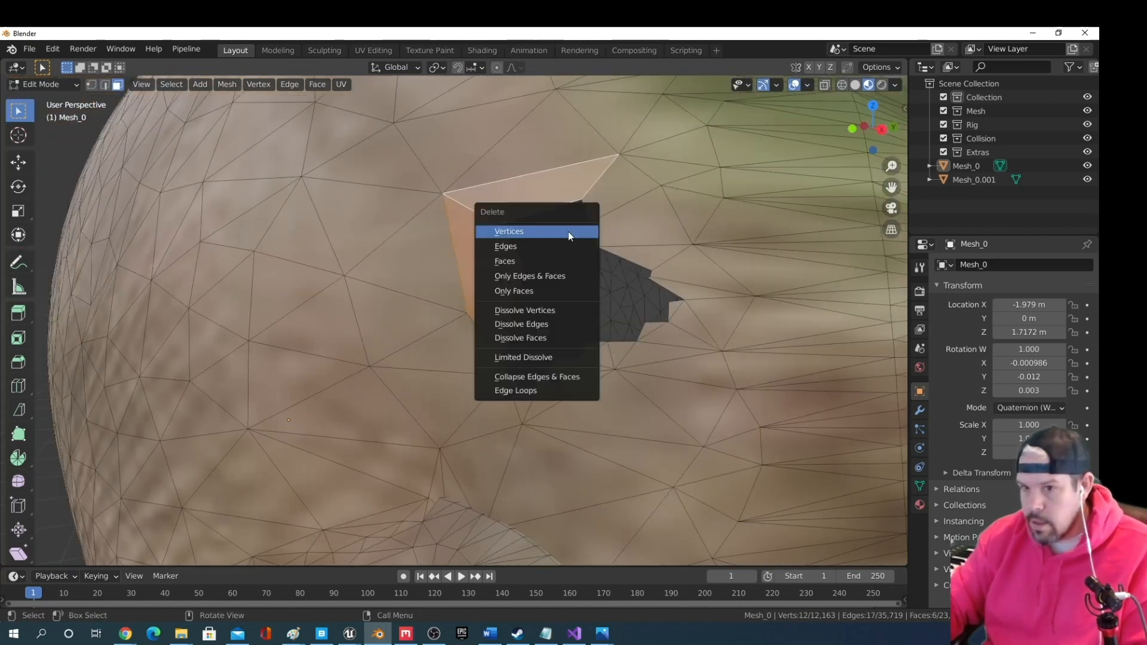
left_click(569, 236)
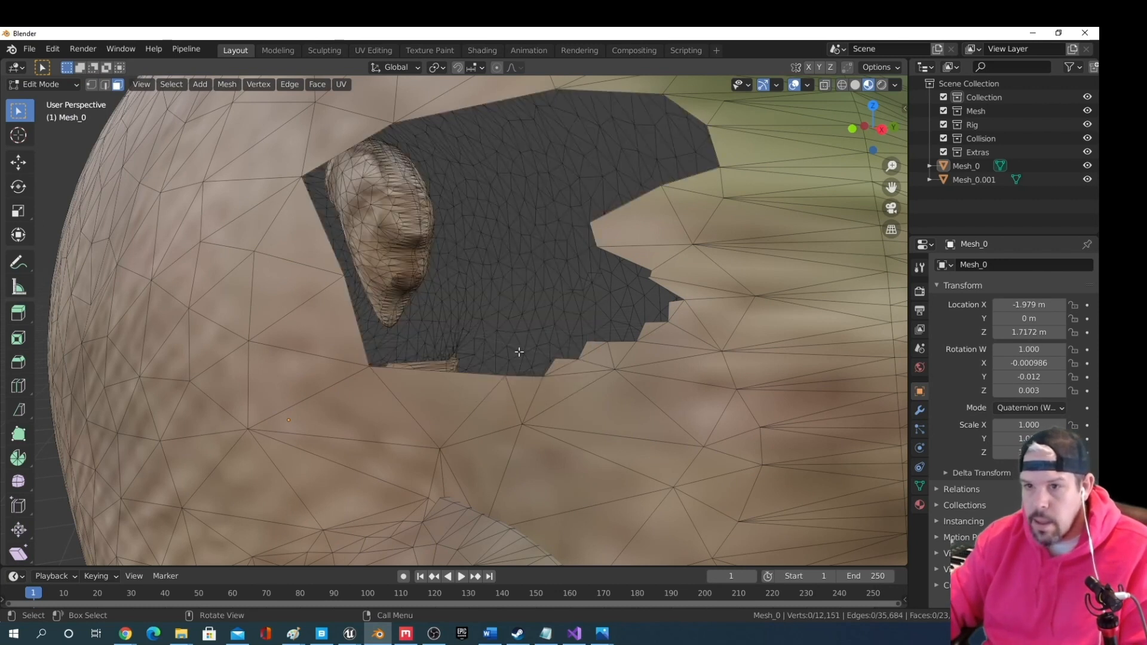
Delete the vertices of the leftover triangular face projecting beside the hole
middle_click_drag(519, 352, 470, 197)
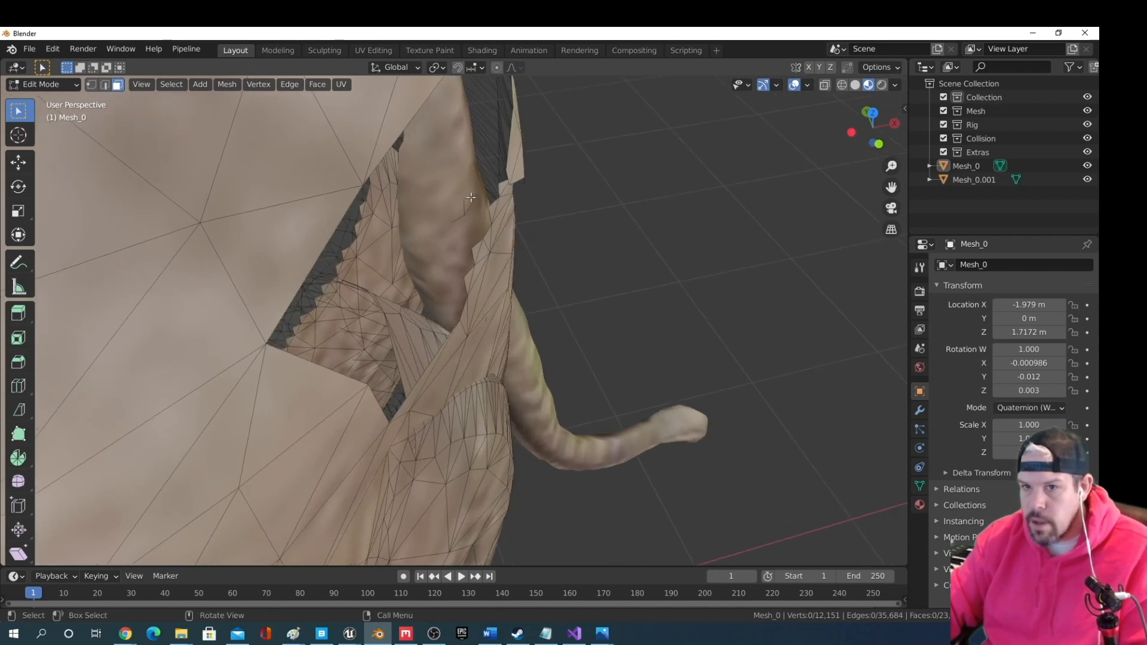
key("x")
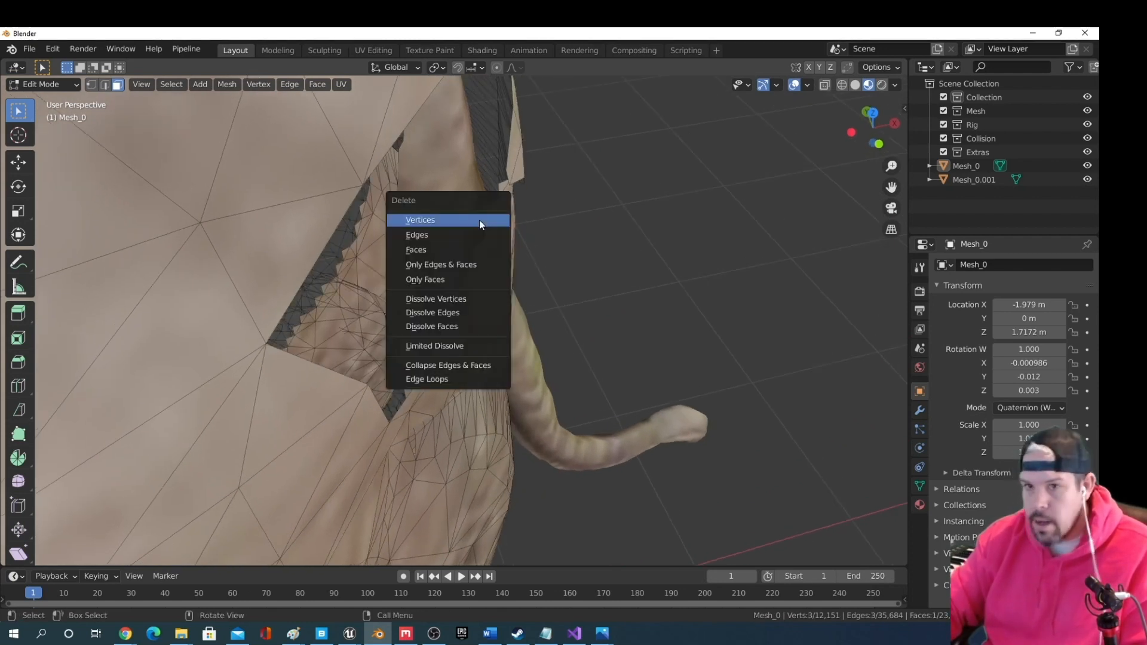
left_click(478, 220)
Select the four pointed faces jutting into the hole toward the rump's centre and delete their vertices
mouse_move(478, 220)
middle_mouse_down()
mouse_move(495, 233)
mouse_move(420, 215)
mouse_move(482, 206)
middle_mouse_up()
left_click(624, 224)
left_click(642, 256, "shift")
middle_click_drag(642, 256, 617, 286)
left_click(684, 295, "shift")
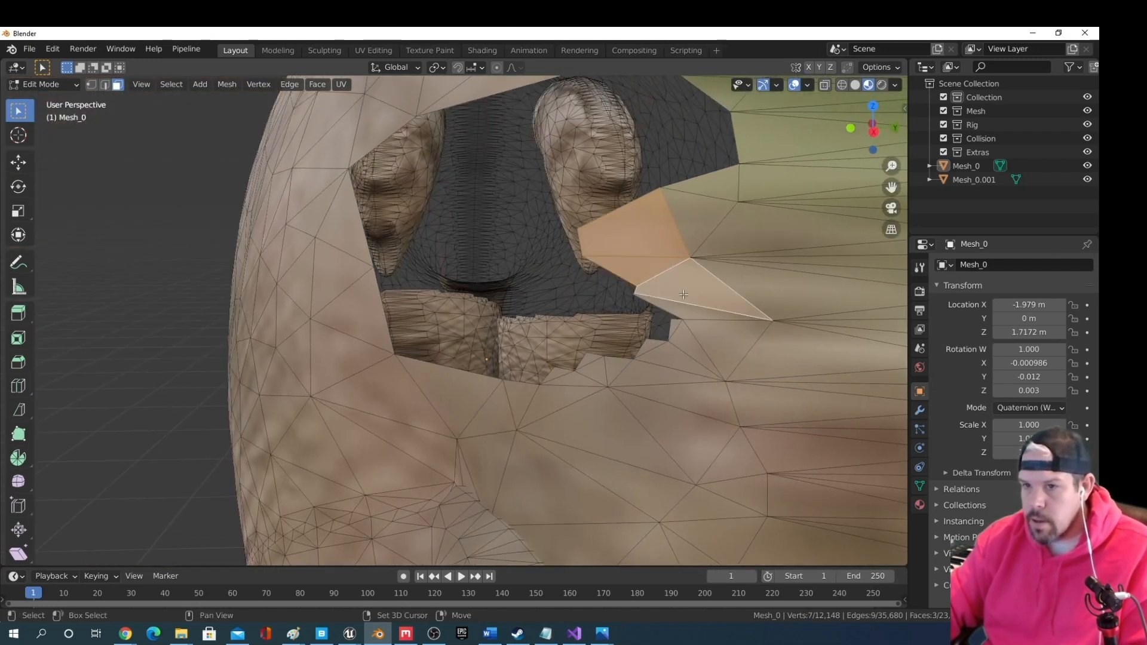
left_click(685, 312, "shift")
key("x")
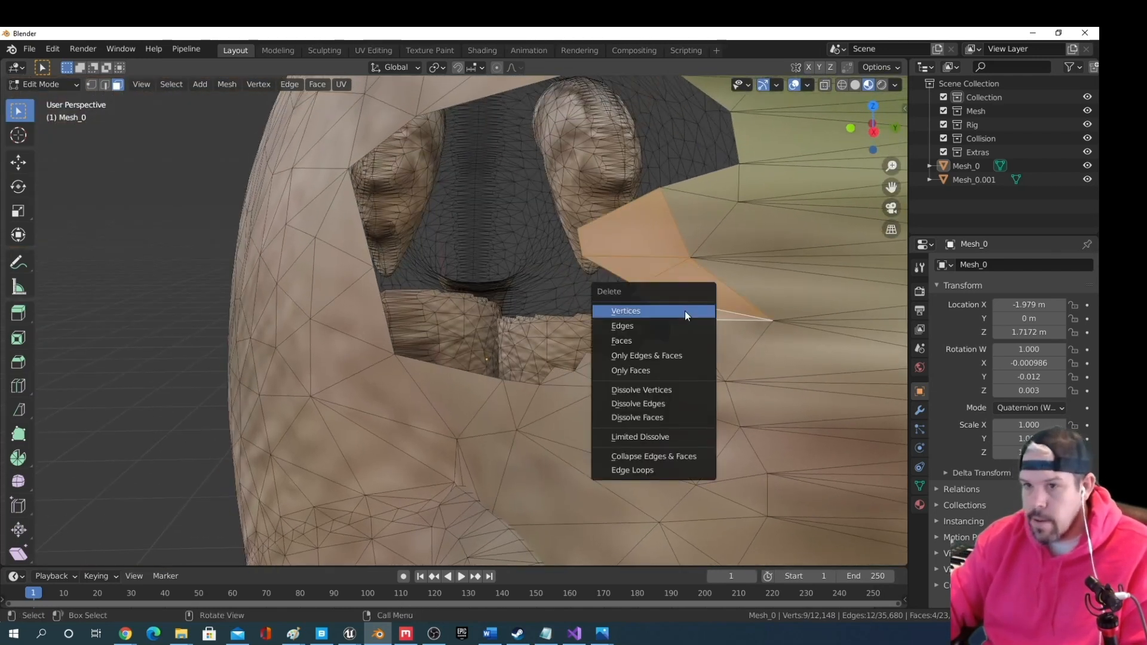
left_click(685, 310)
Check the enlarged rump hole in Object Mode, return to Edit Mode and inspect its border up close
middle_click_drag(609, 325, 343, 335)
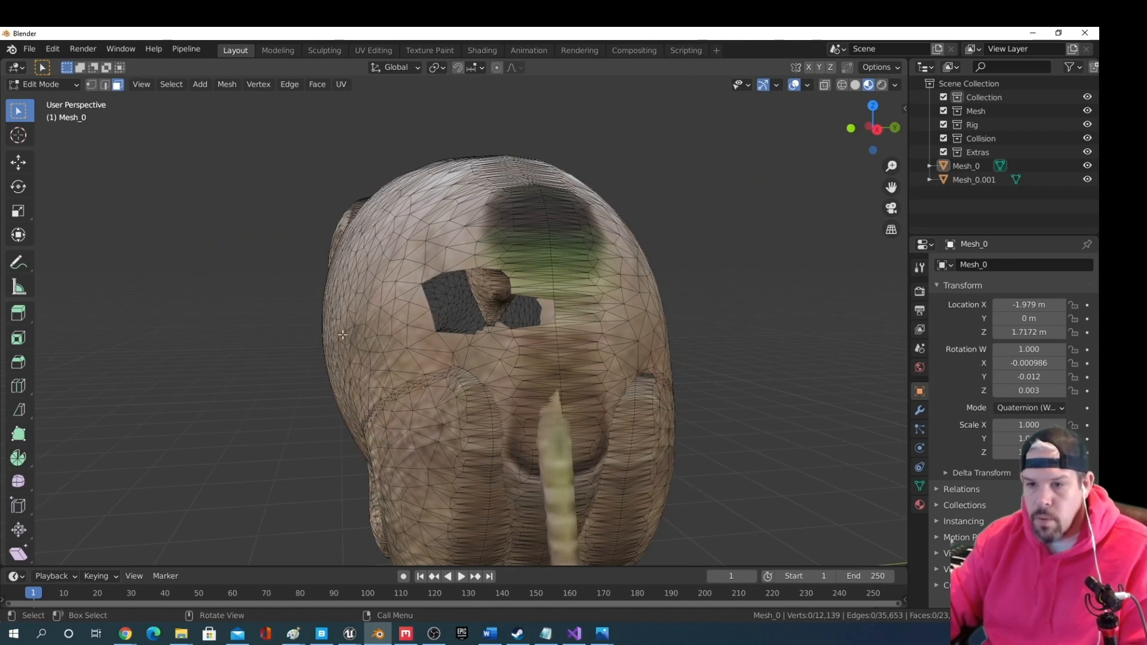
middle_click_drag(508, 345, 497, 346)
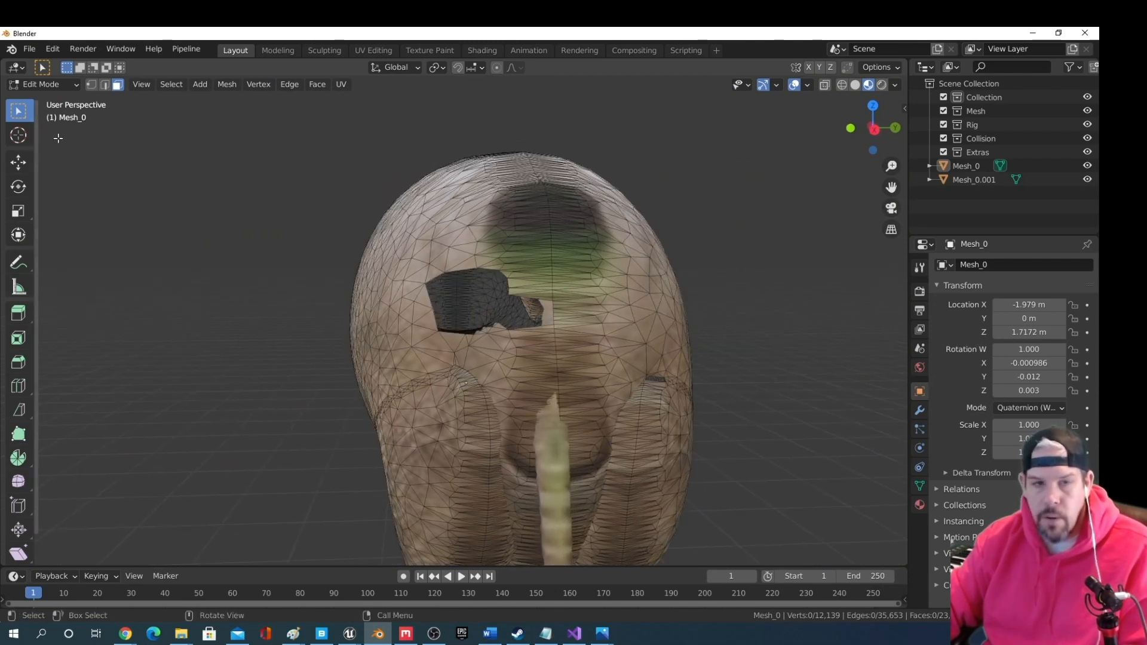
left_click(42, 84)
left_click(33, 102)
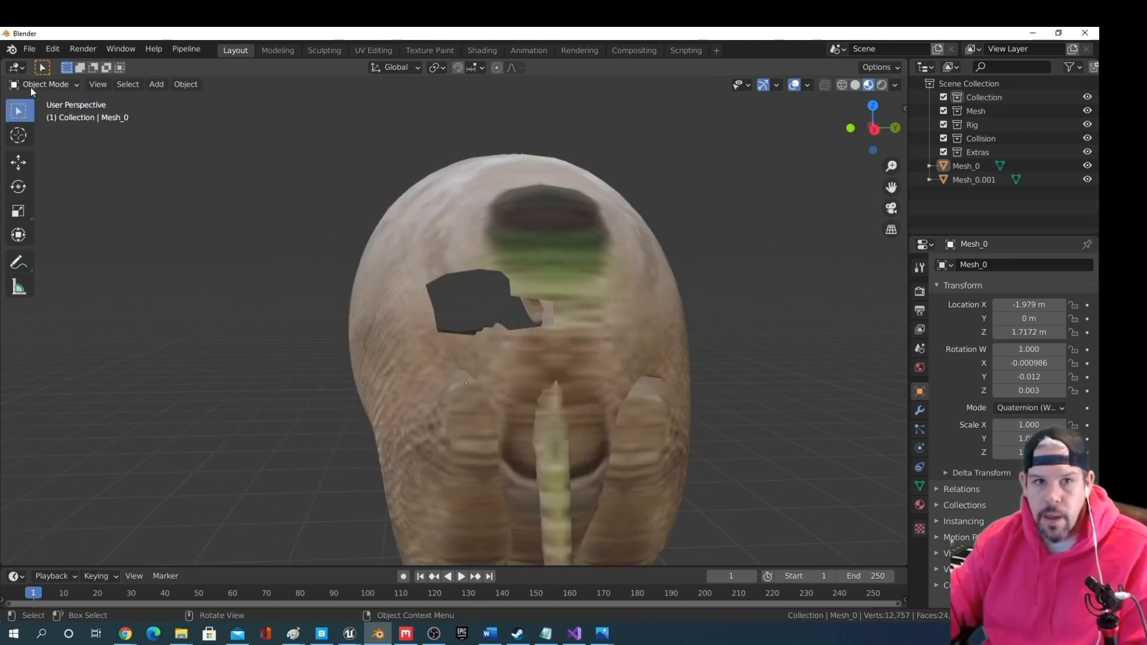
left_click(36, 88)
left_click(49, 114)
middle_click_drag(460, 336, 496, 372)
scroll(532, 336, "up", 4)
scroll(533, 336, "up", 2)
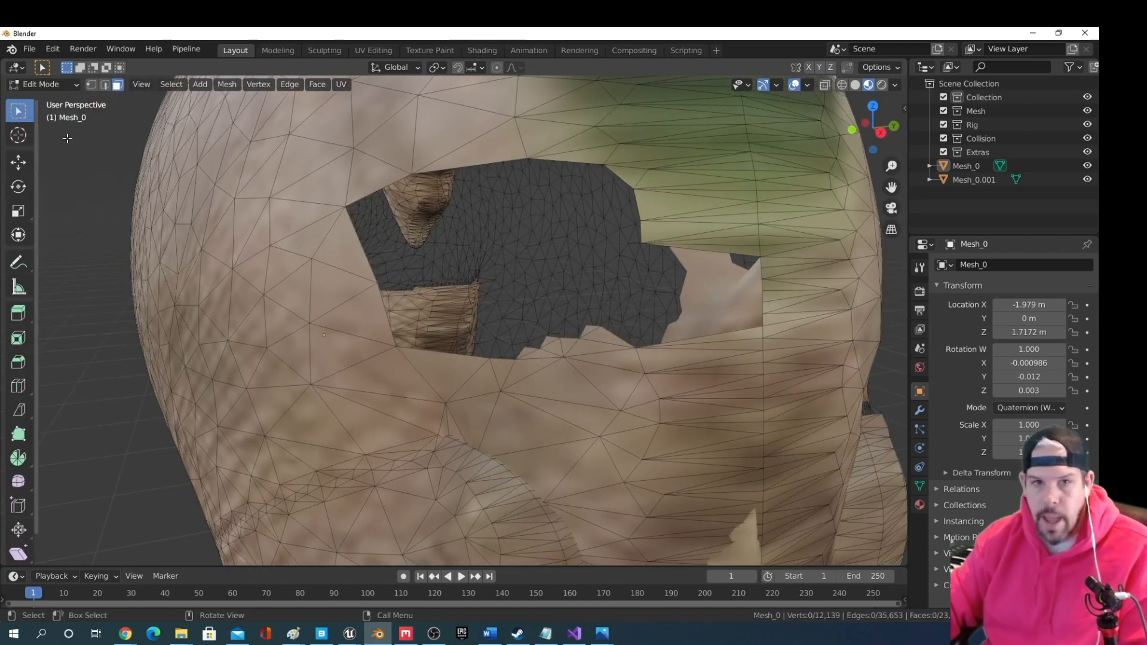
left_click(71, 90)
left_click(51, 143)
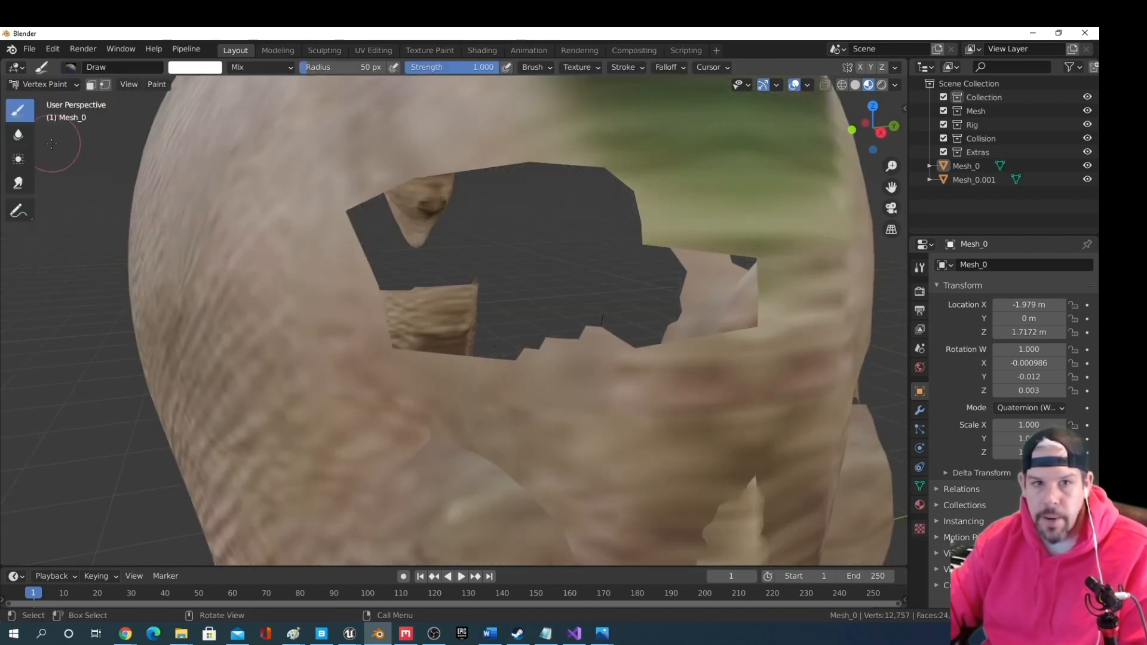
left_click(49, 84)
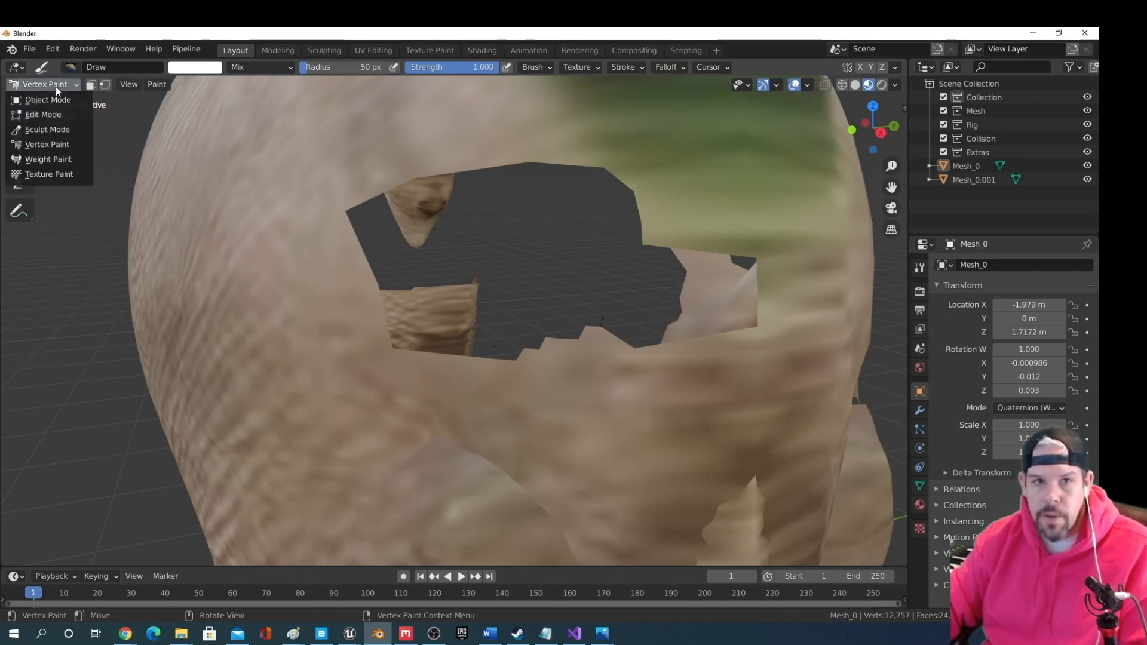
left_click(43, 115)
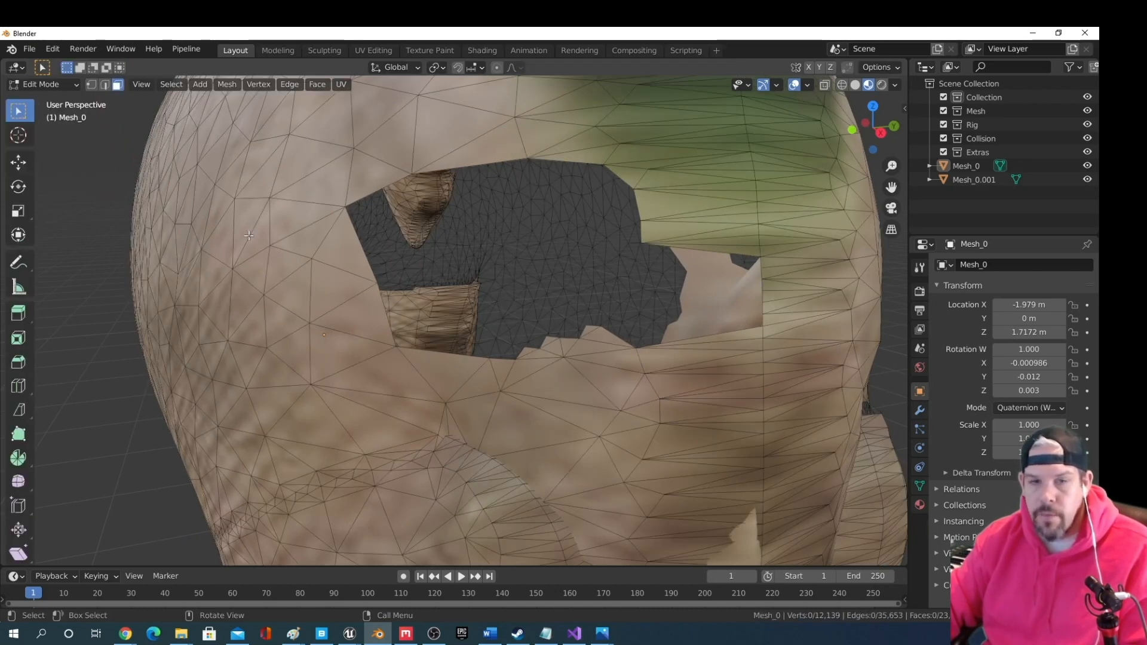
In vertex selection mode, select the border vertices around the rump hole's narrow side extension and fill them with a face
left_click(91, 85)
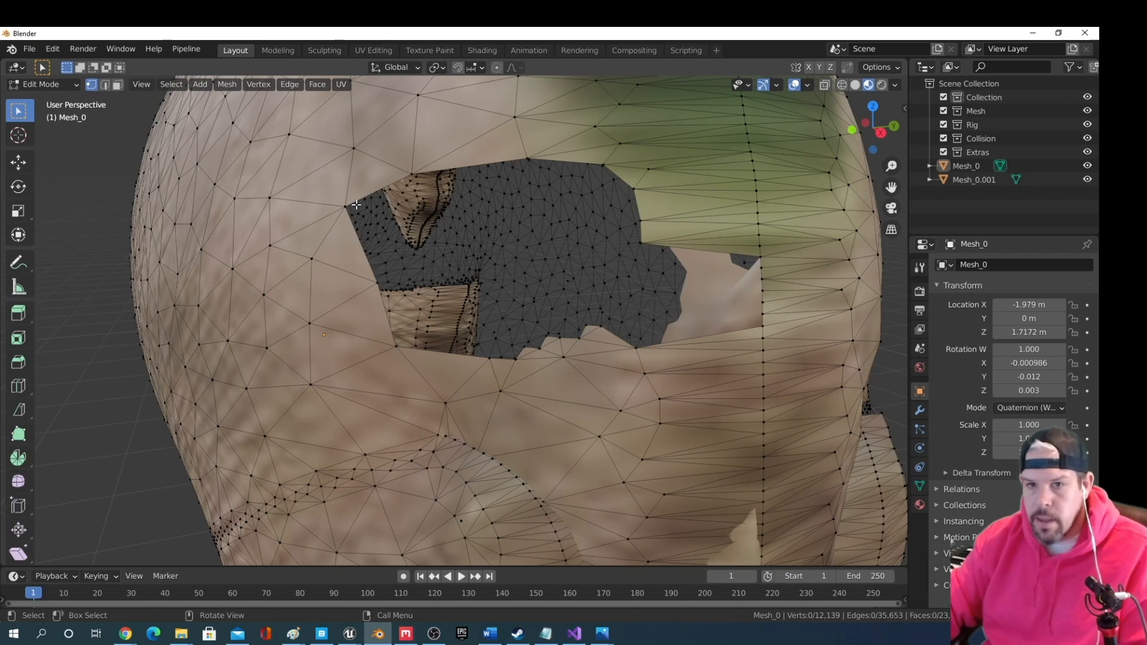
middle_click_drag(345, 206, 645, 307)
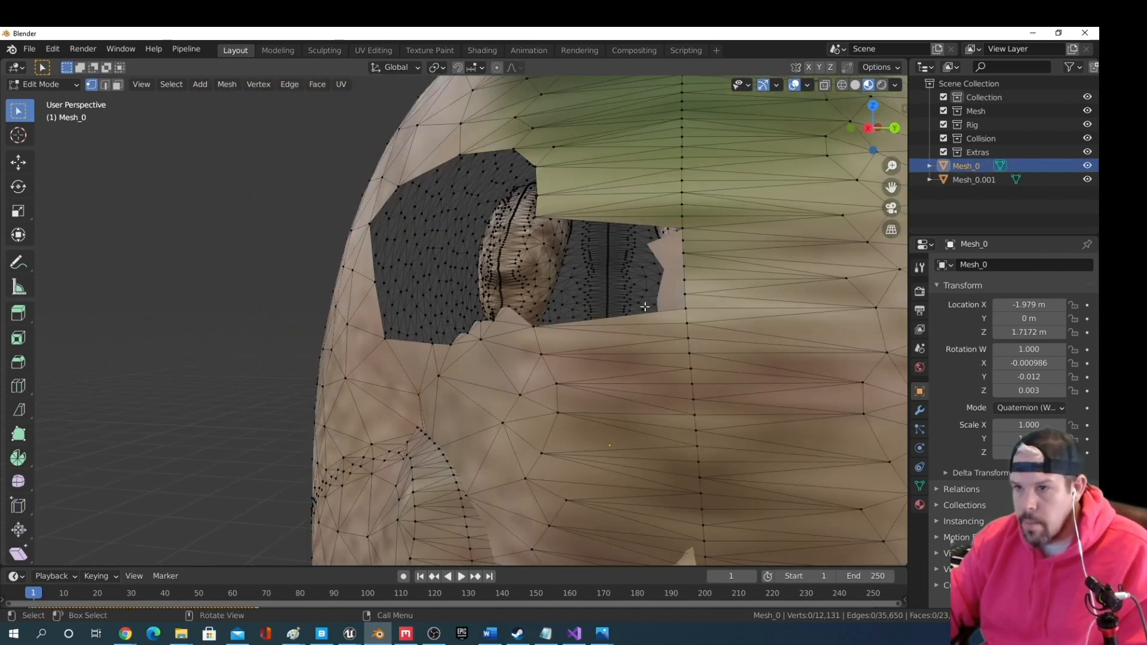
left_click(537, 216)
scroll(537, 215, "up", 2)
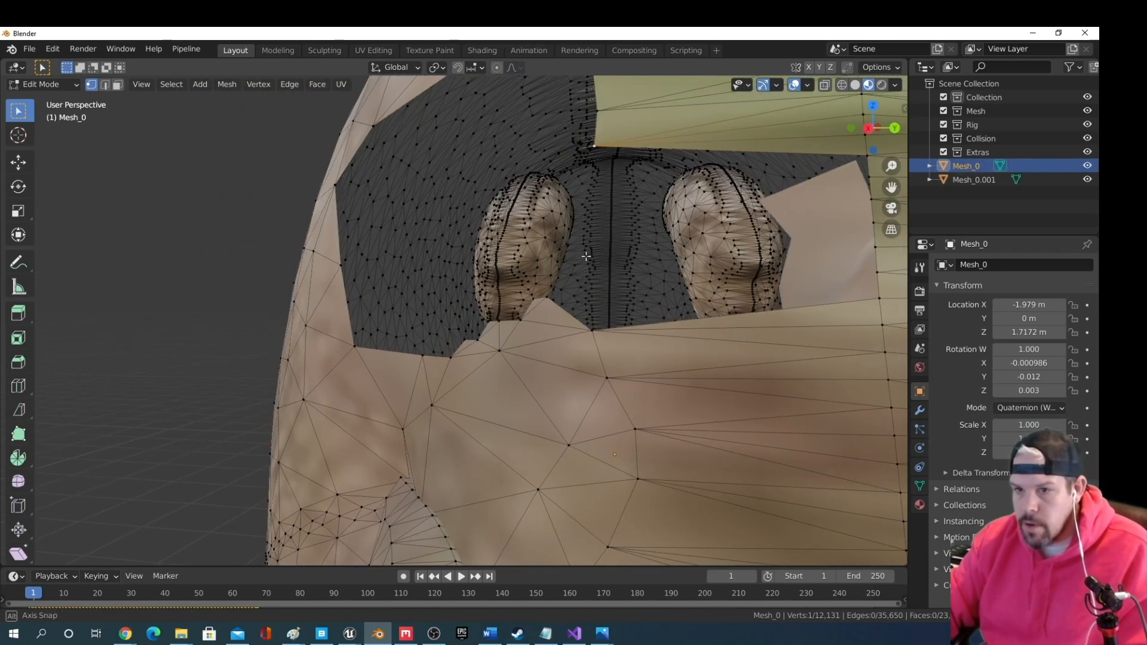
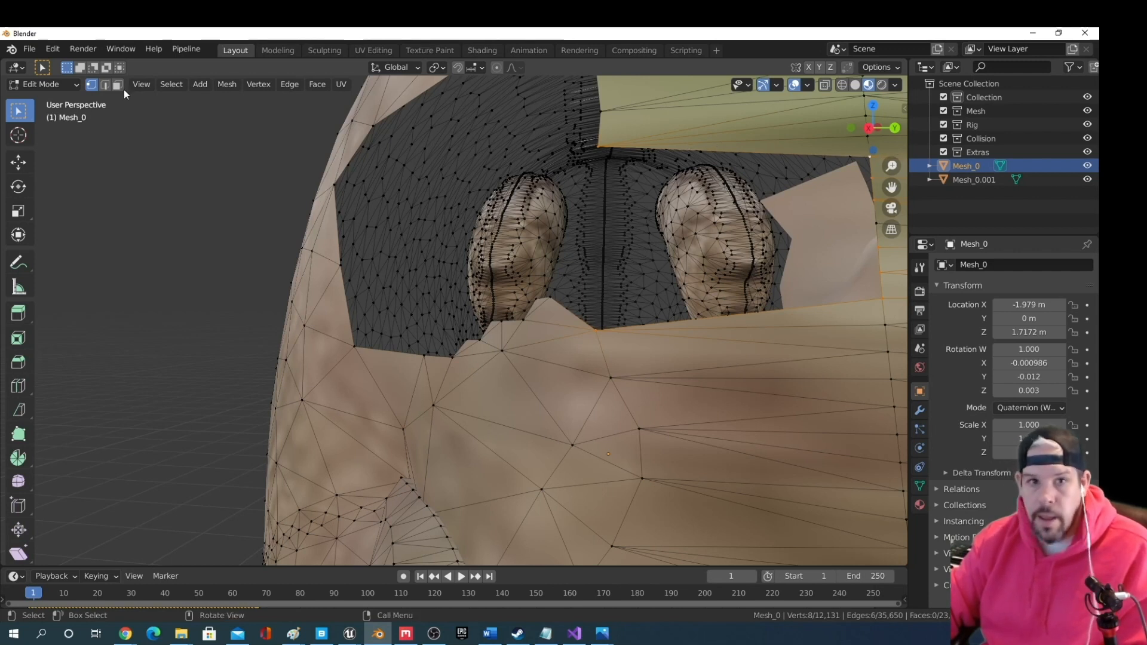
left_click(319, 84)
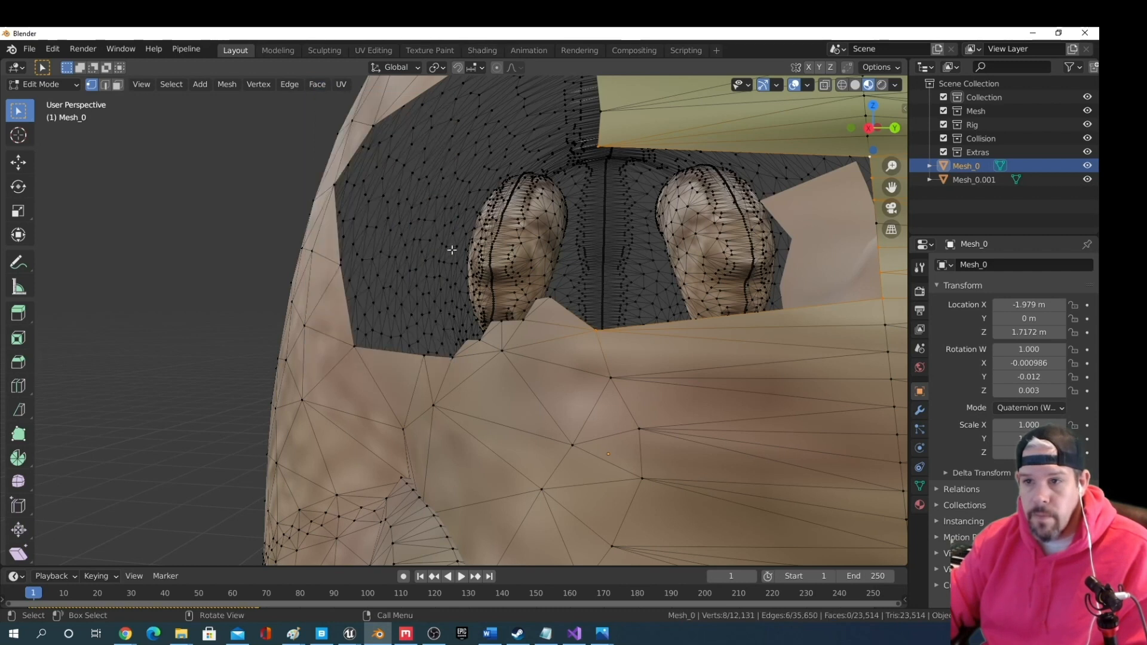
middle_click_drag(450, 249, 201, 130)
left_click(45, 85)
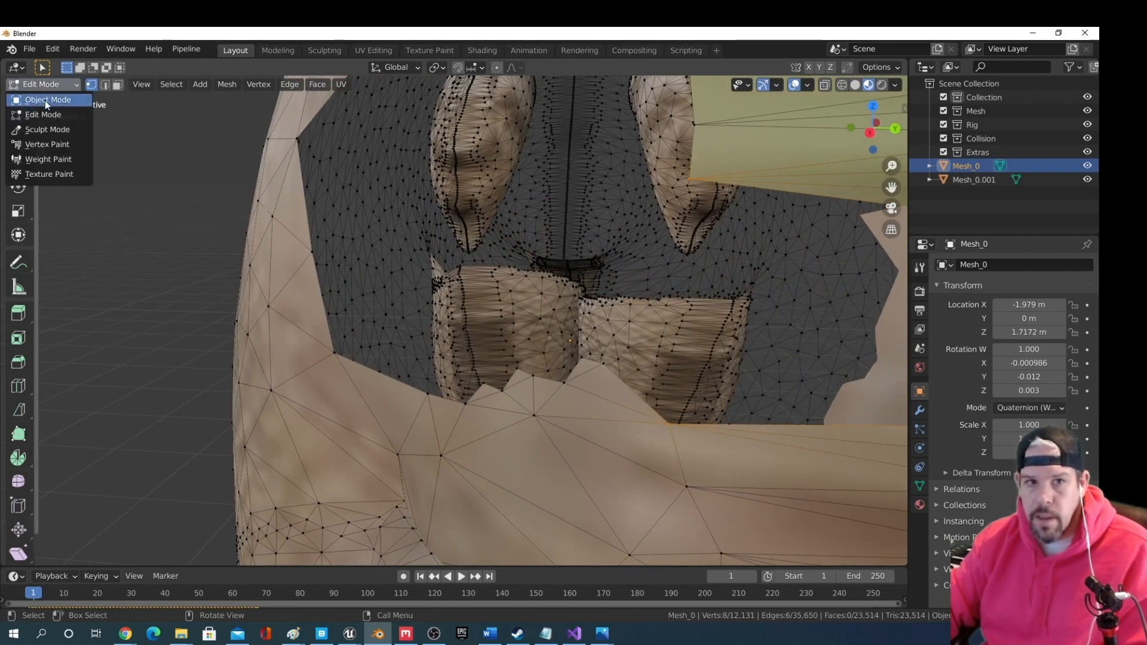
left_click(45, 100)
left_click(45, 85)
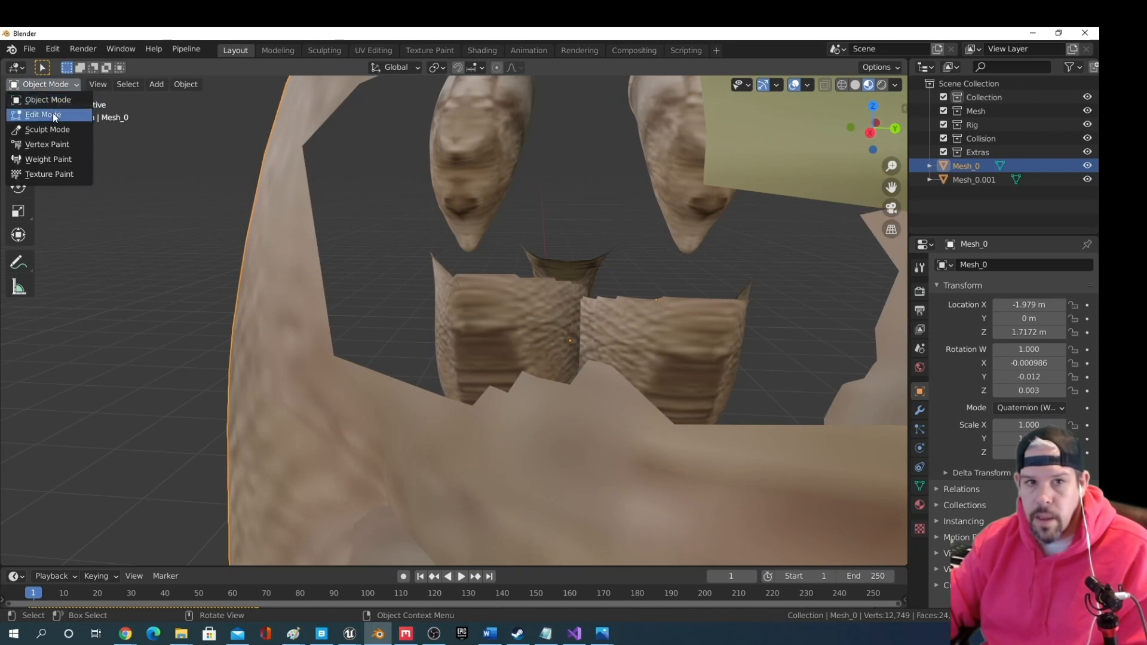
left_click(53, 113)
middle_click_drag(614, 263, 638, 253)
scroll(639, 255, "up", 2)
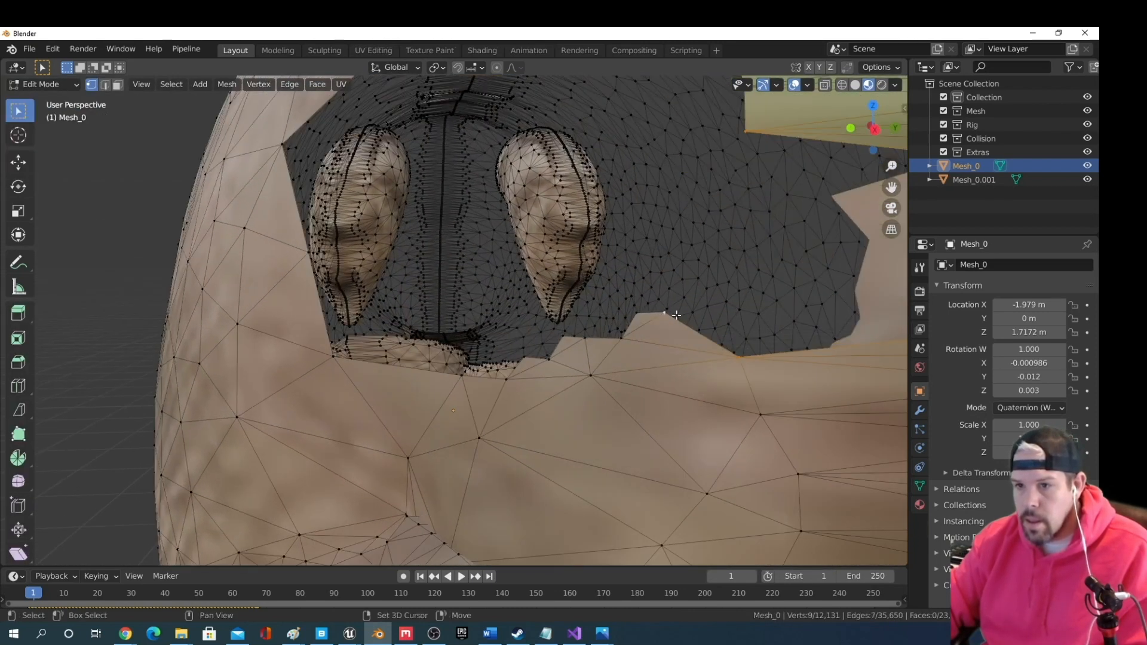
scroll(685, 306, "down", 3)
scroll(632, 268, "up", 3)
middle_click_drag(639, 281, 688, 281)
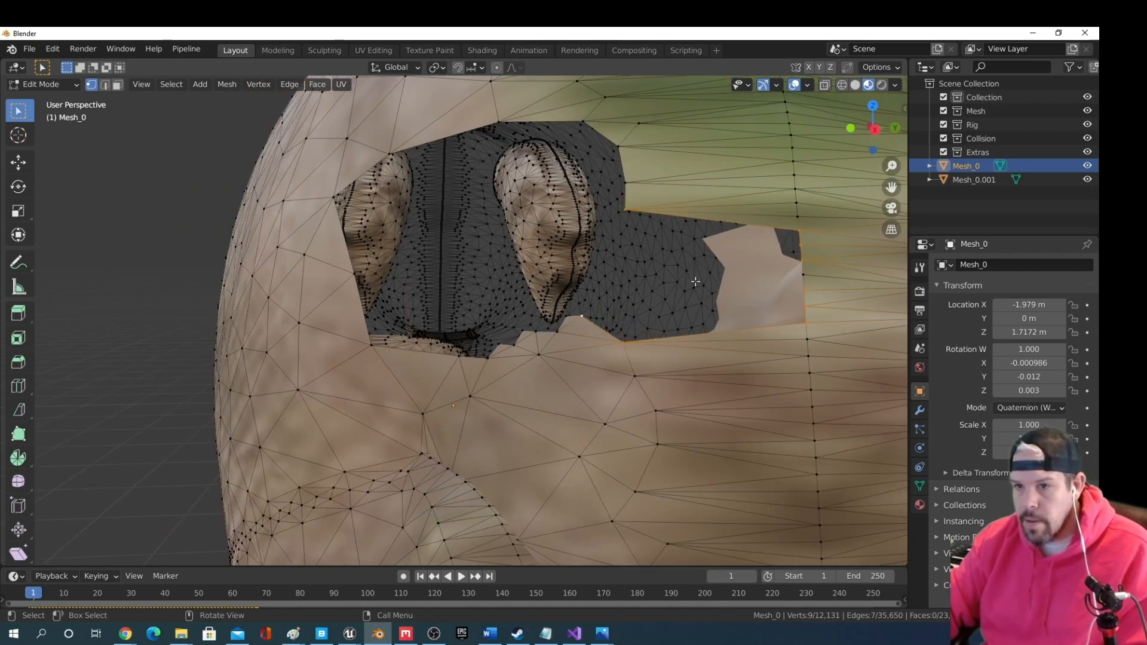
key("f")
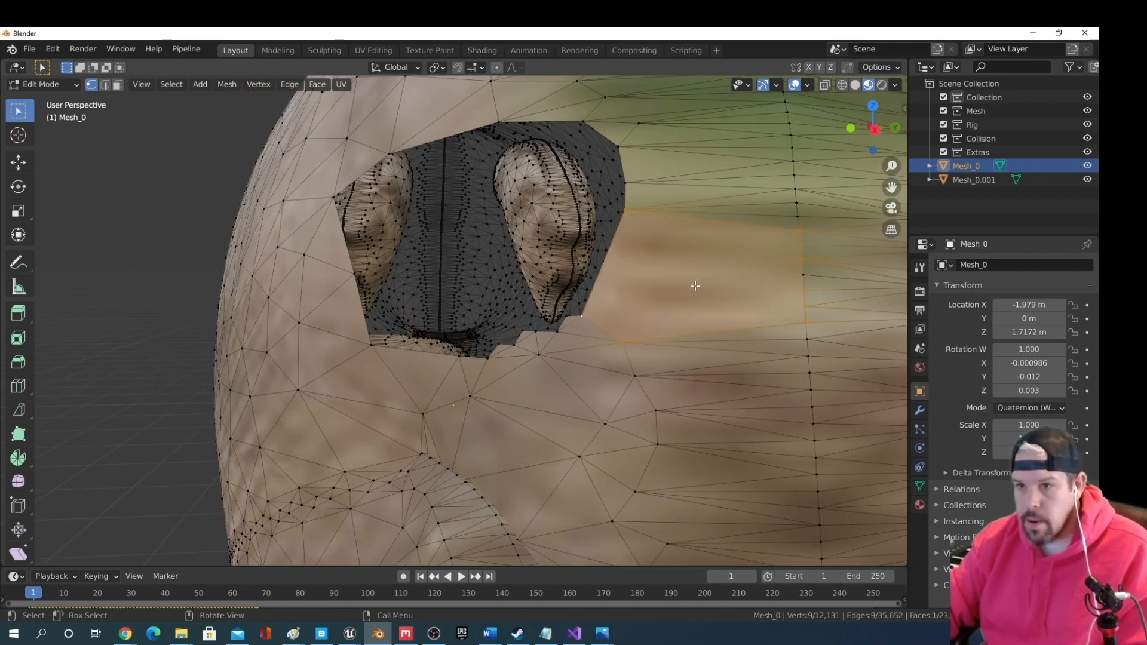
Check the new face beside the rump hole in Object Mode from a wider view, then return to Edit Mode
scroll(695, 286, "up", 1)
scroll(693, 287, "down", 2)
mouse_move(693, 287)
middle_mouse_down()
mouse_move(721, 286)
mouse_move(708, 286)
middle_mouse_up()
left_click(48, 88)
left_click(41, 101)
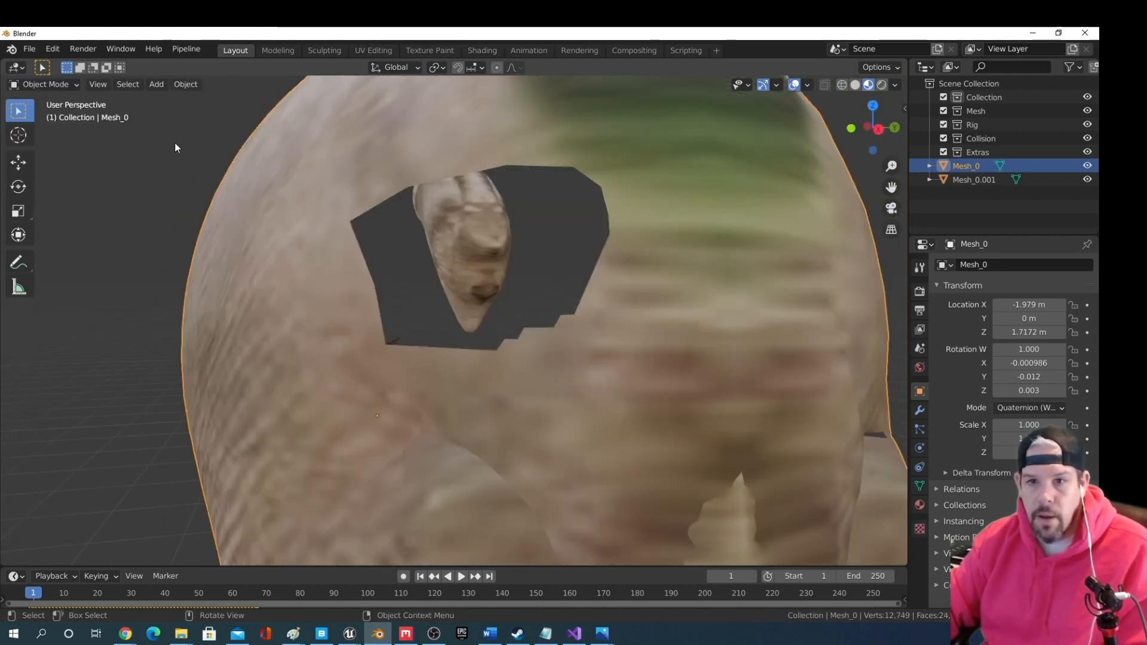
scroll(282, 182, "down", 4)
middle_click_drag(282, 181, 257, 174)
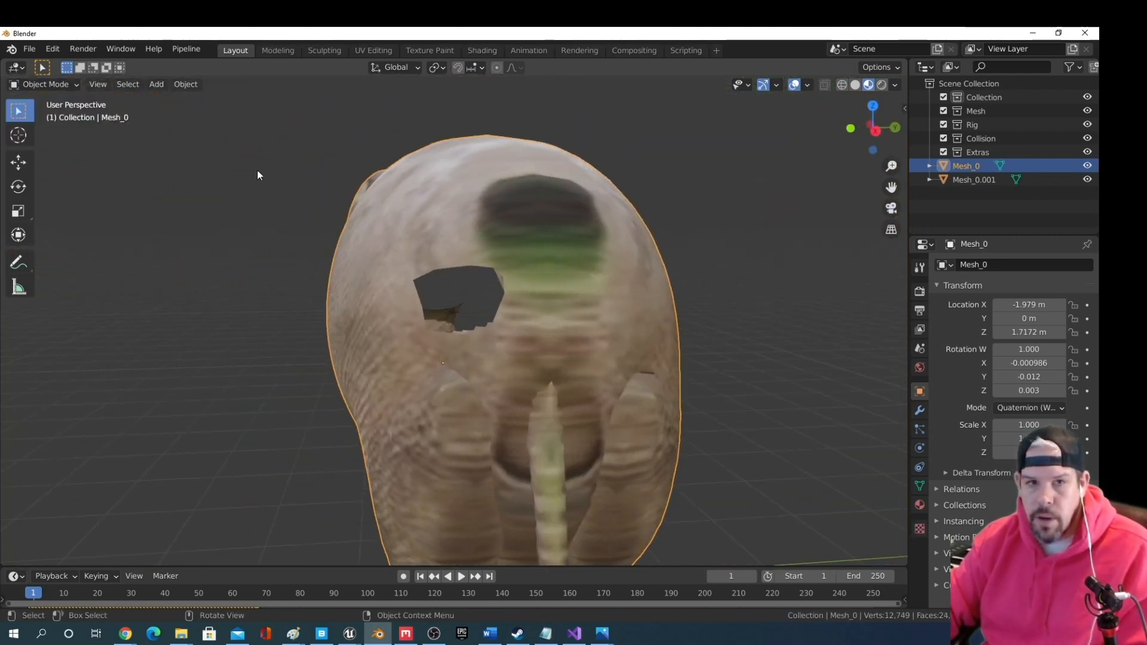
left_click(29, 88)
left_click(37, 112)
scroll(404, 234, "up", 6)
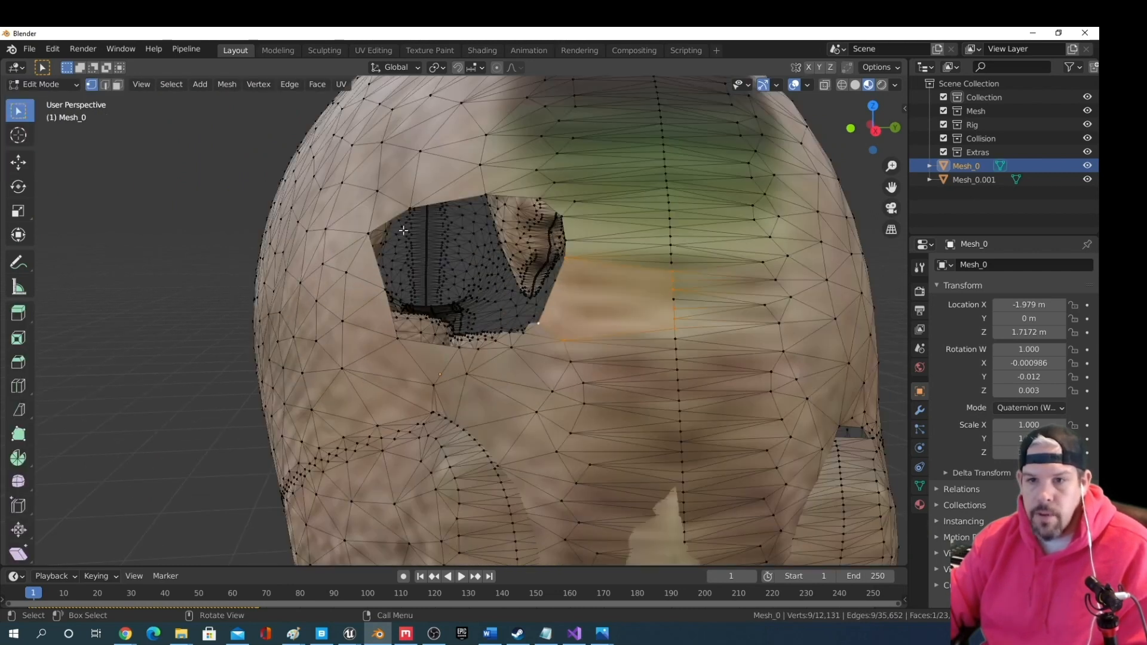
Select the hole's border vertices along the curved edge beside the green area, down to the lower corner, and fill them with a face
middle_click_drag(413, 236, 631, 143)
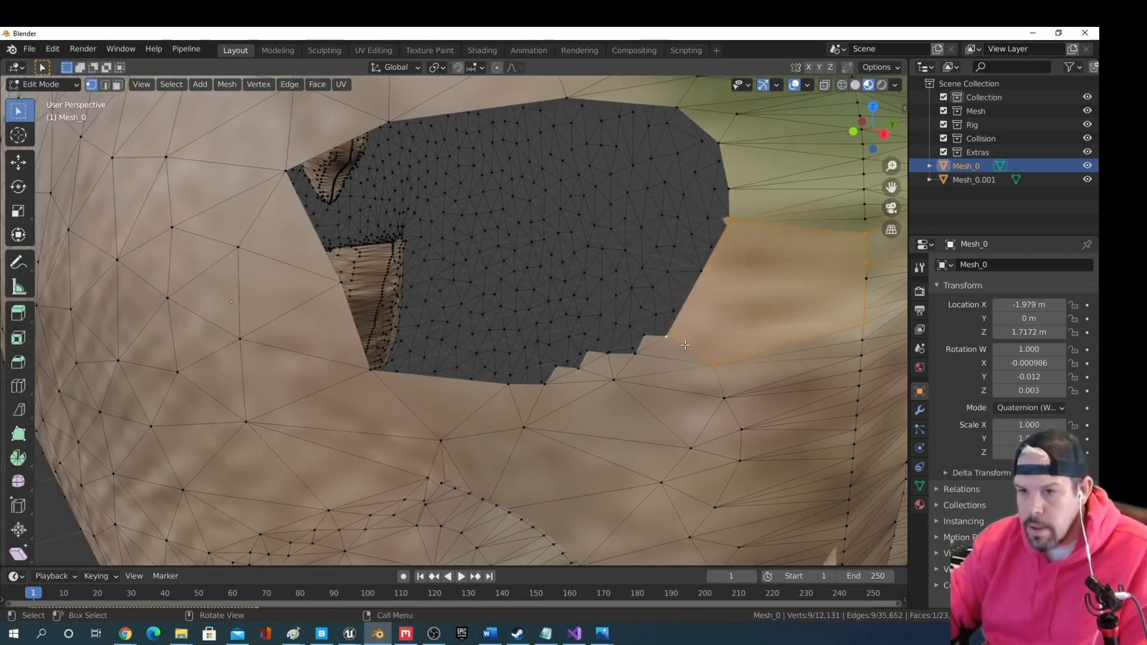
scroll(685, 345, "up", 2)
scroll(685, 345, "down", 1)
scroll(790, 333, "down", 2)
scroll(748, 333, "up", 1)
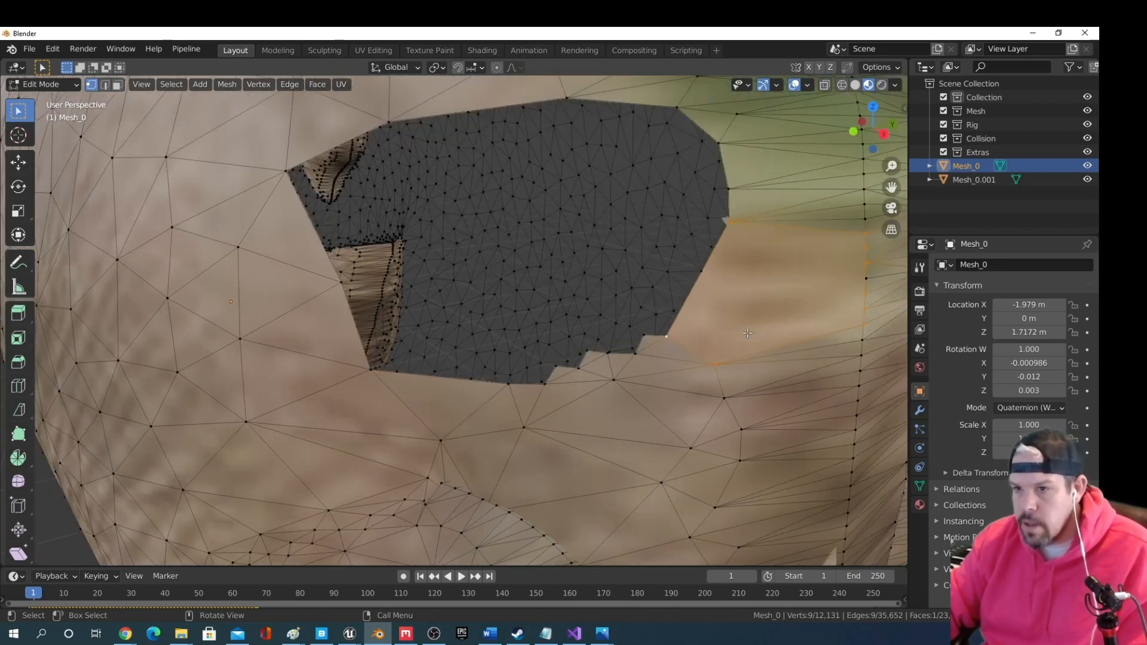
scroll(747, 333, "up", 1)
left_click(690, 342)
scroll(695, 364, "down", 2)
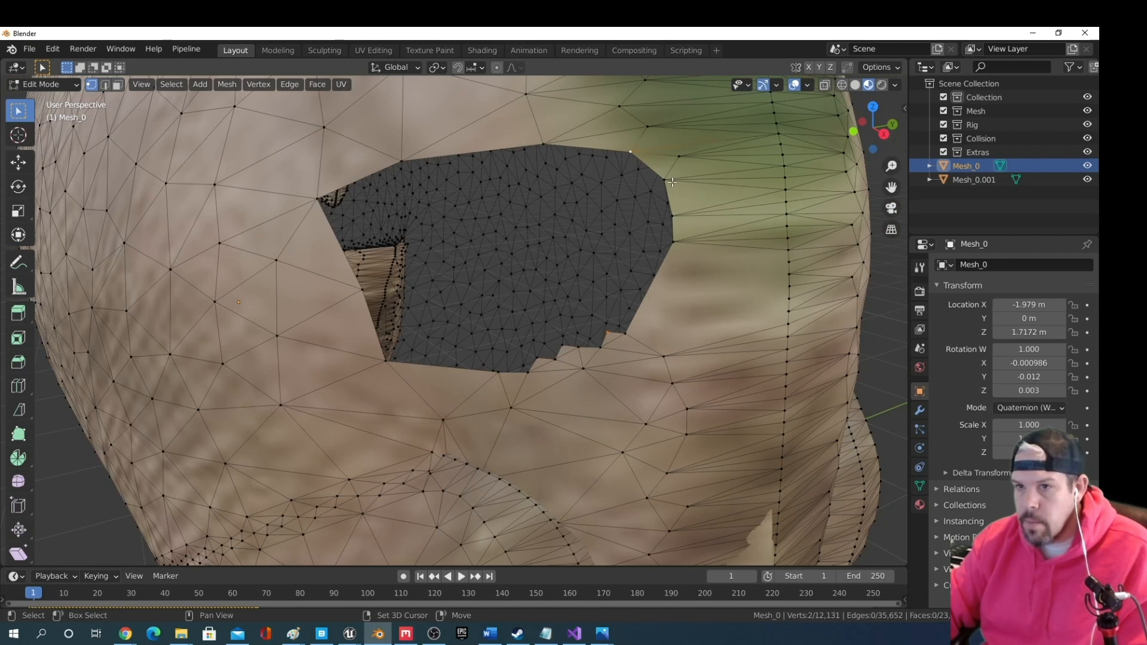
left_click(674, 216, "shift")
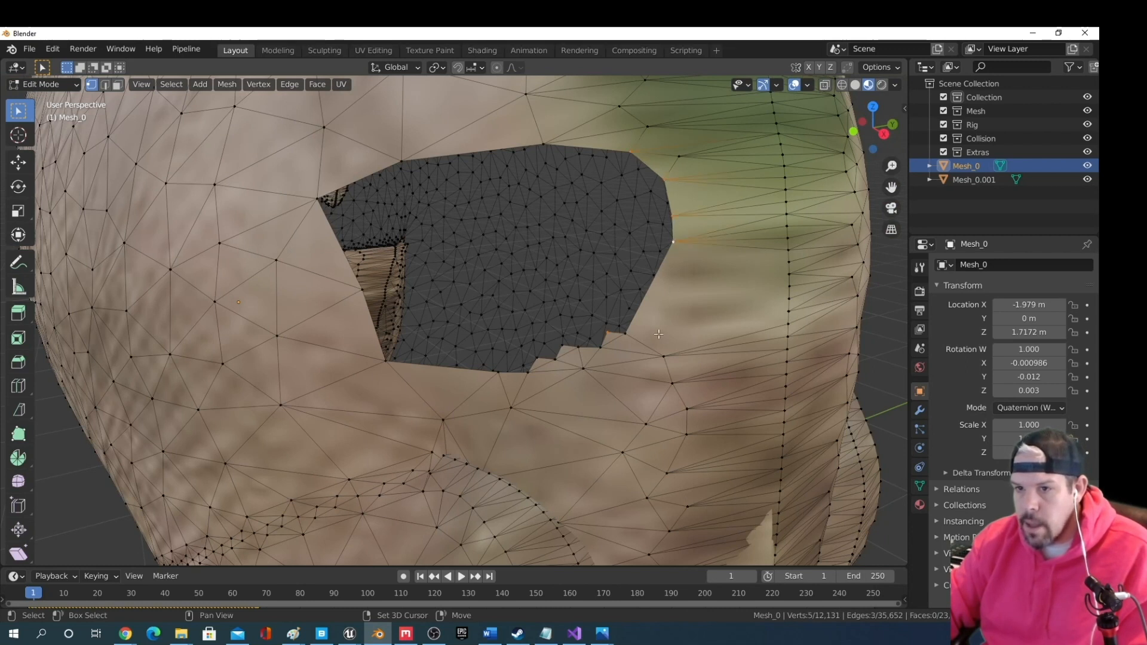
key("f")
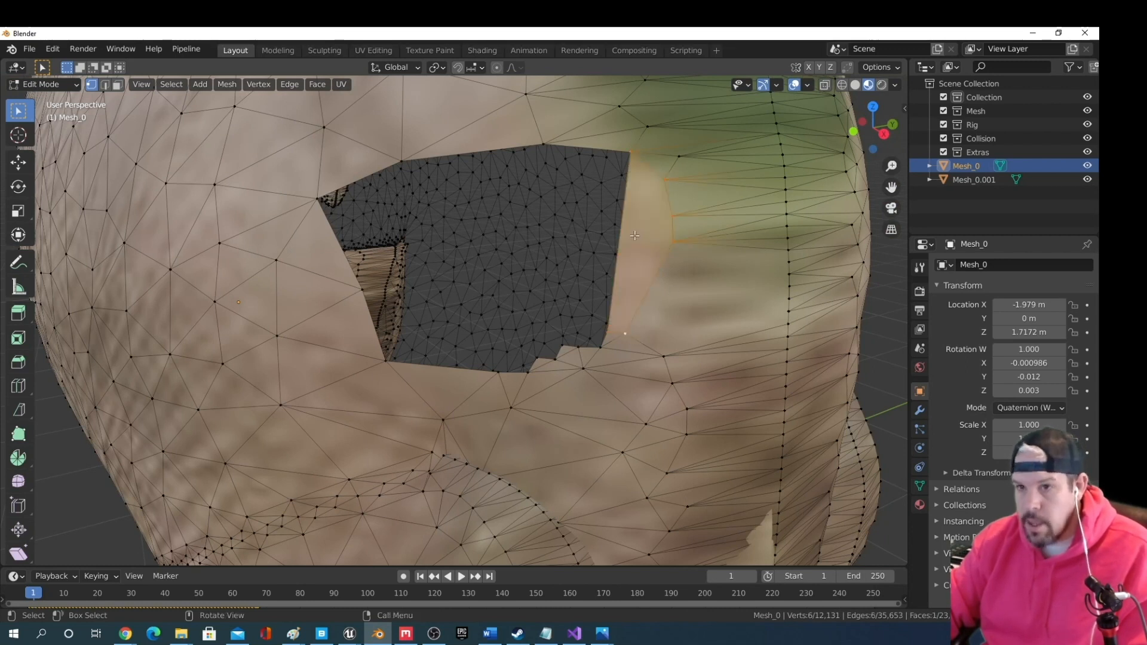
Select the lower notch vertices and two upper border vertices next to the latest patch, and fill the strip between them with a face
scroll(599, 249, "up", 1)
left_click(627, 357)
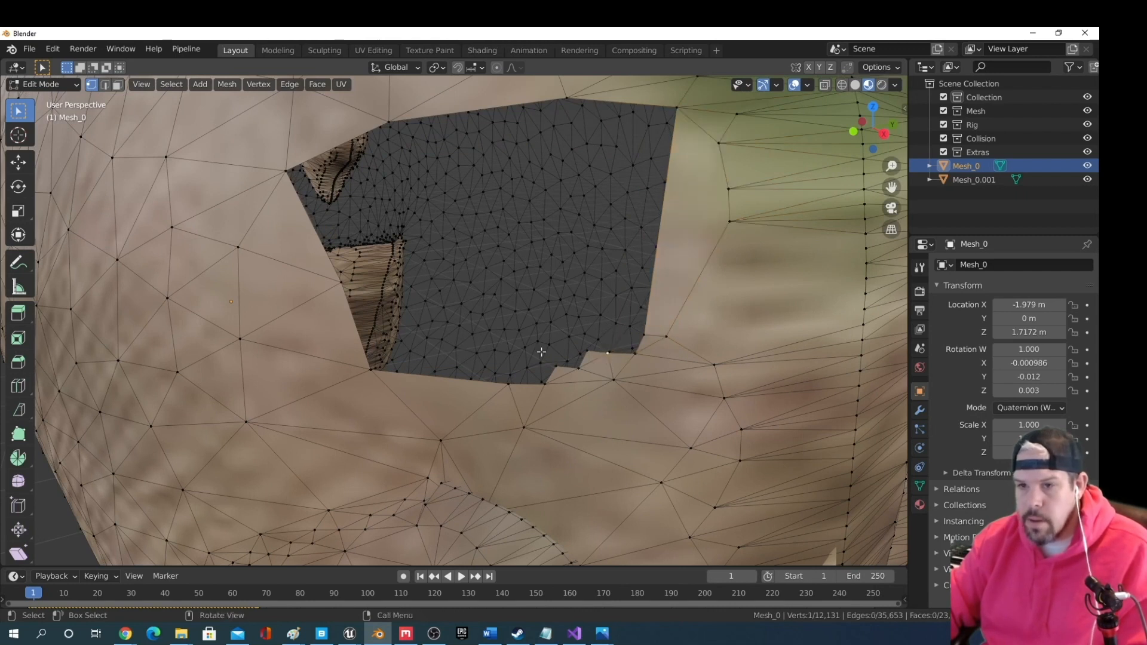
left_click(56, 87)
left_click(45, 105)
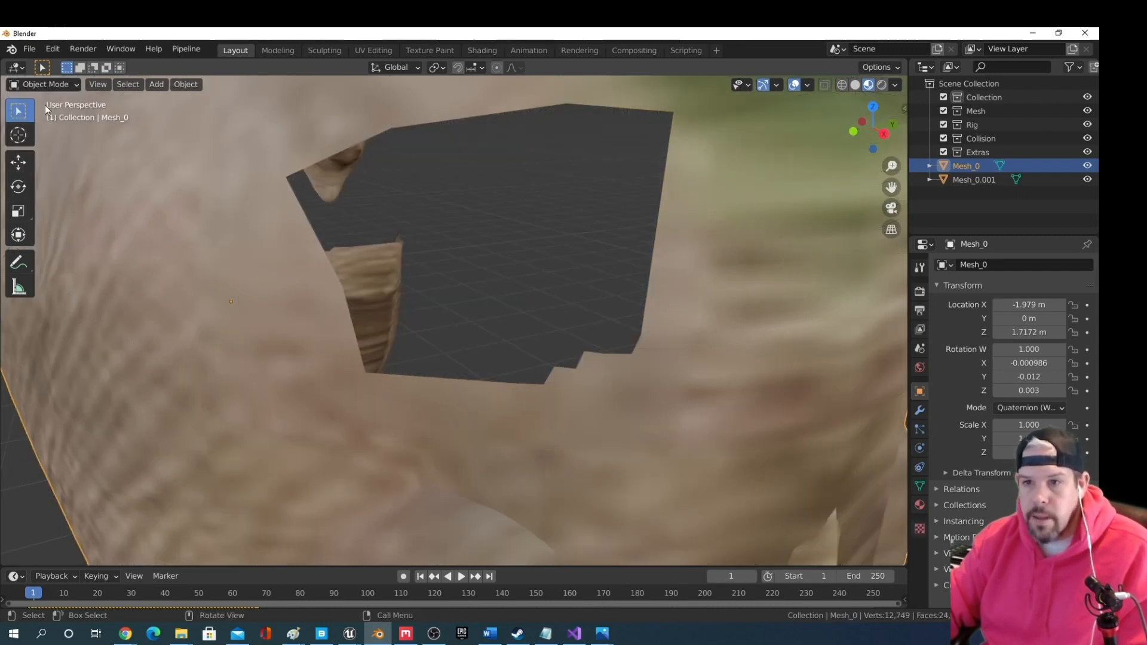
left_click(41, 84)
left_click(39, 112)
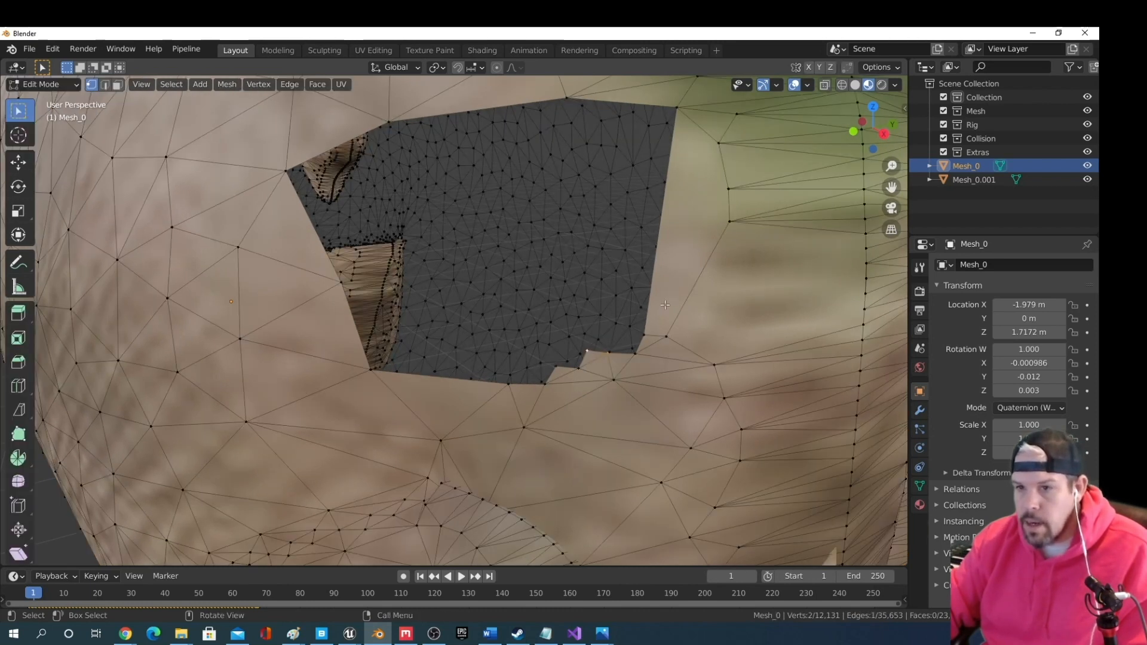
left_click(644, 335, "shift")
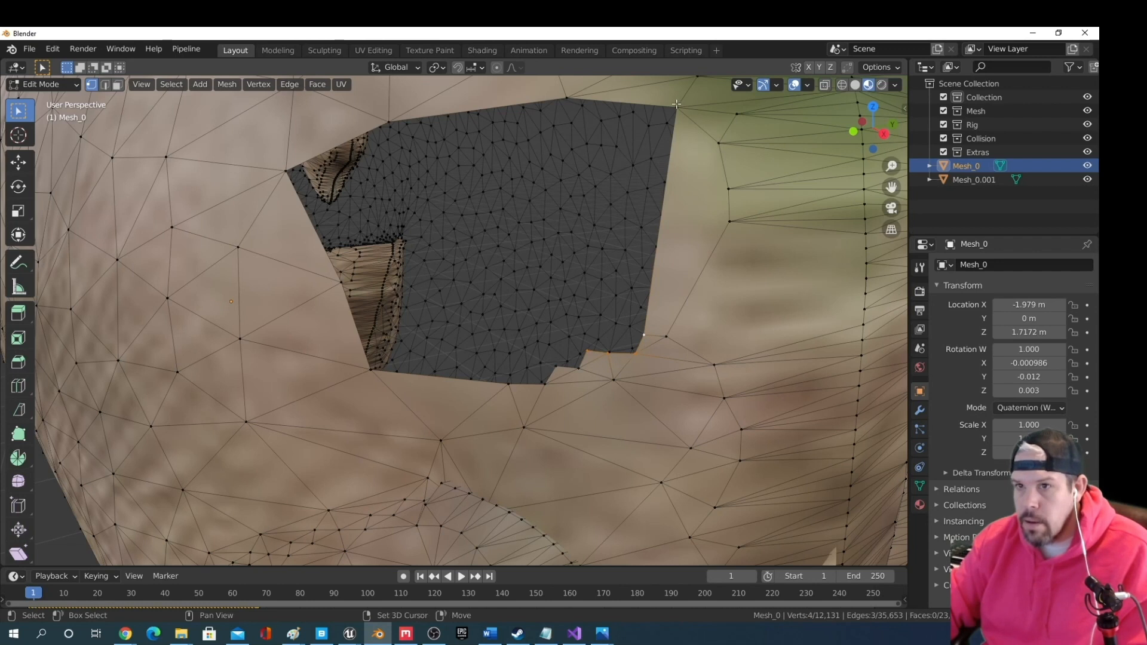
left_click(565, 94, "shift")
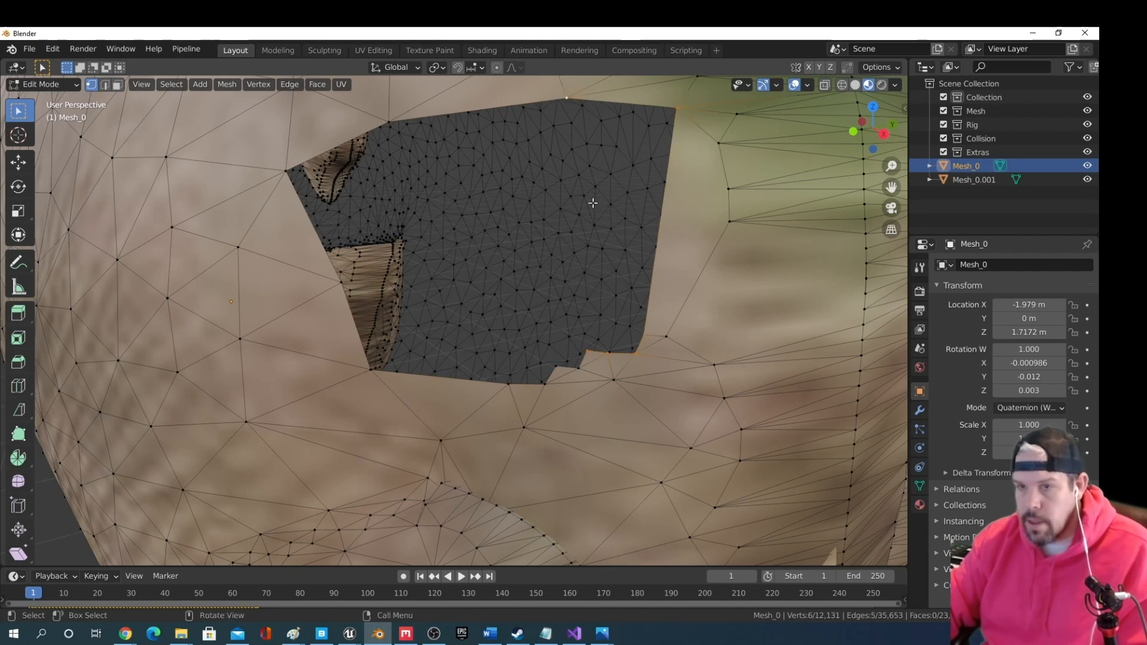
scroll(593, 199, "down", 2)
scroll(592, 198, "up", 1)
key("f")
middle_click_drag(594, 194, 632, 189)
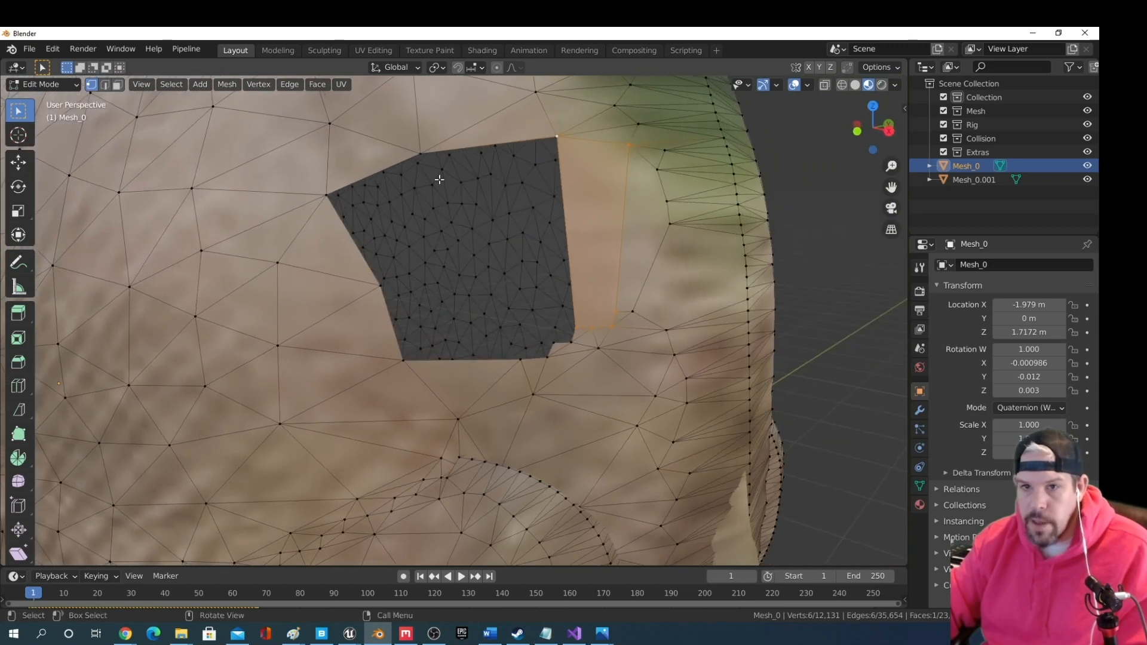
Try selecting the vertices around the remaining hole's border, and check the hole in Object Mode before returning to Edit Mode
left_click(419, 154)
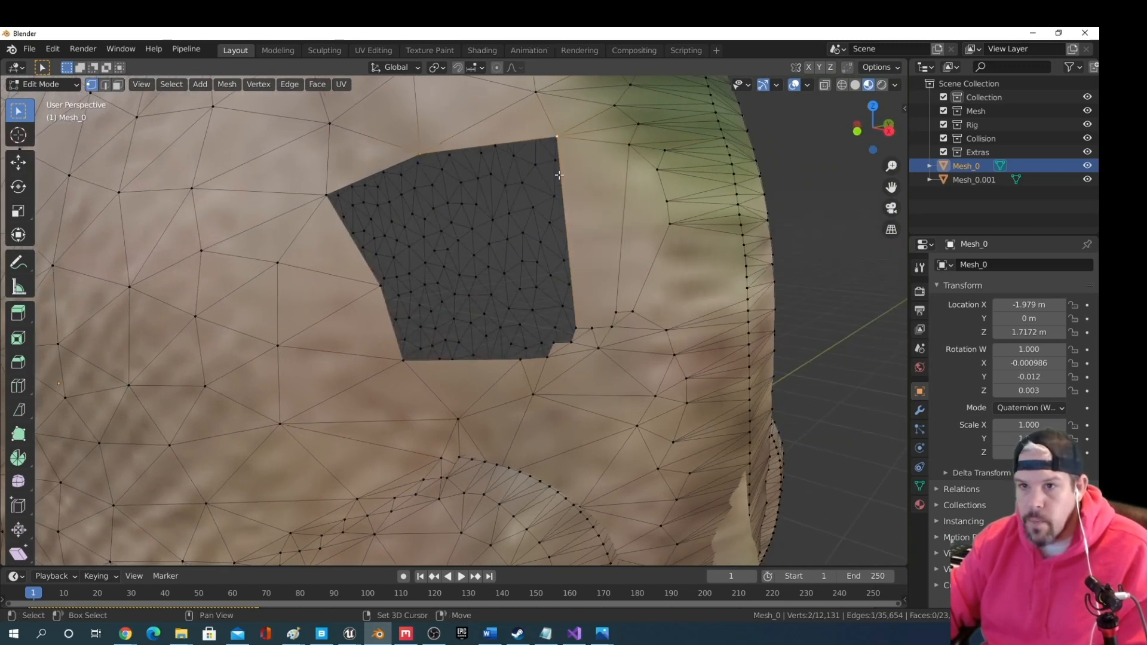
left_click(570, 342, "shift")
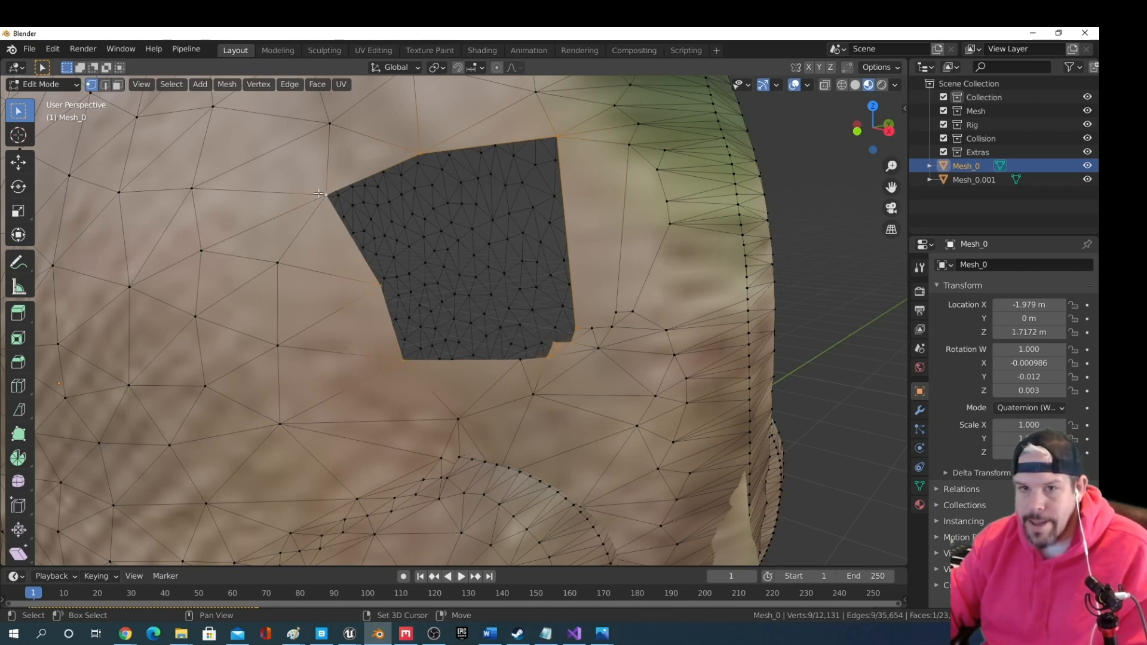
scroll(491, 225, "up", 1)
scroll(491, 226, "down", 3)
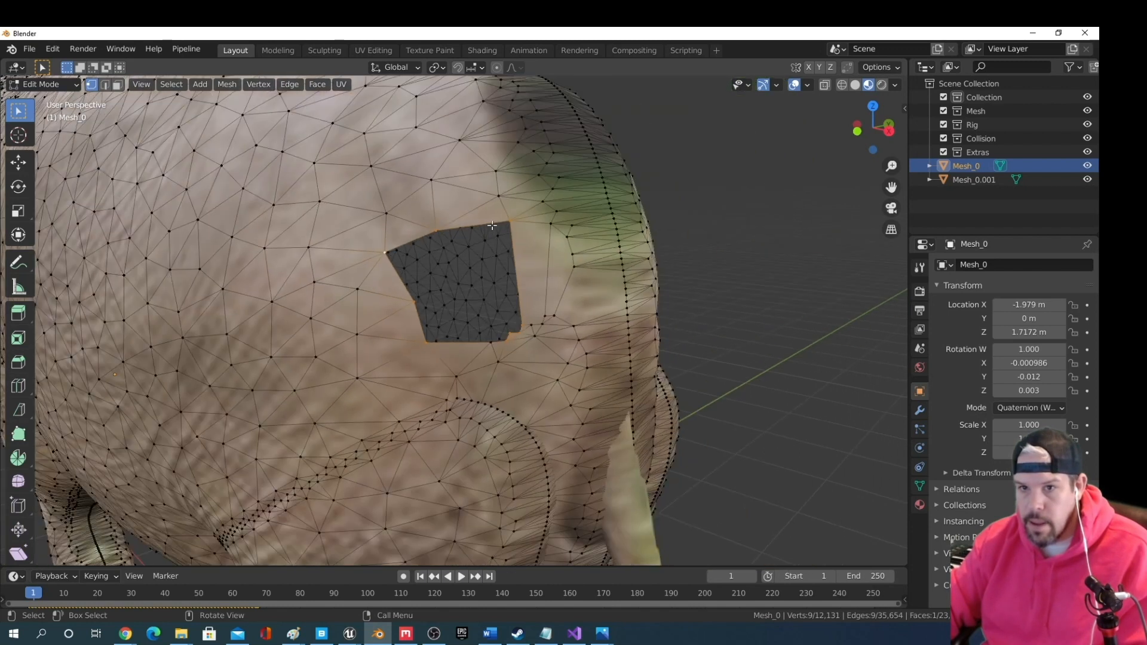
left_click(42, 84)
left_click(41, 99)
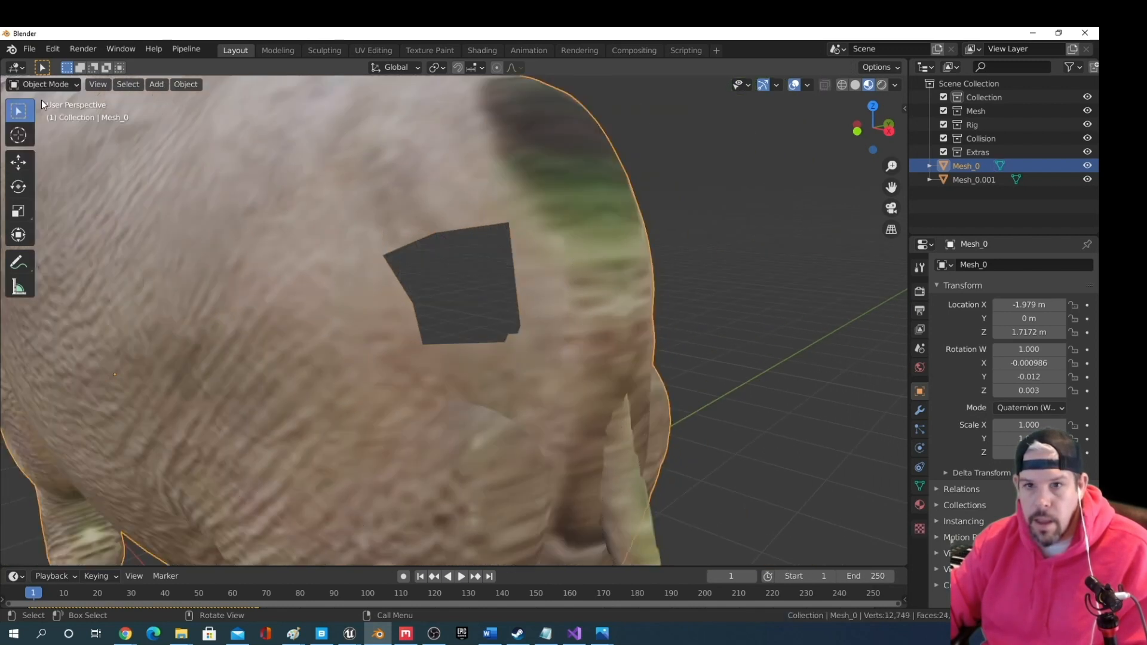
left_click(36, 84)
left_click(34, 109)
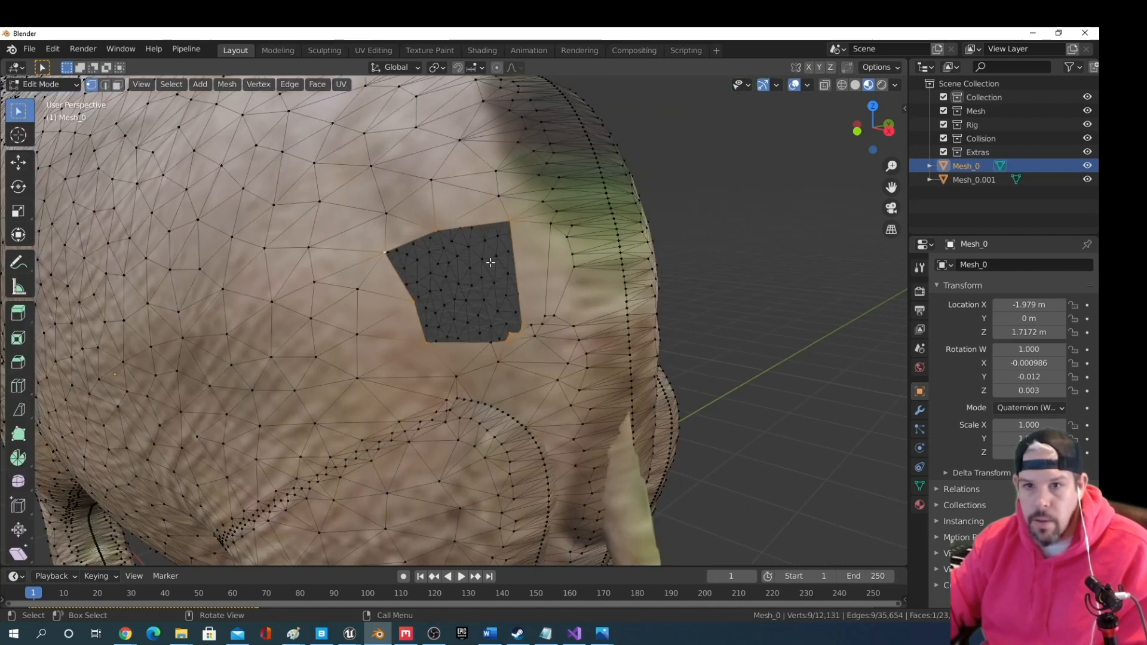
Select the four border vertices around the hole's far side from the green area and fill between them with a face
mouse_move(512, 276)
middle_mouse_down()
mouse_move(482, 274)
mouse_move(527, 270)
middle_mouse_up()
scroll(532, 275, "up", 2)
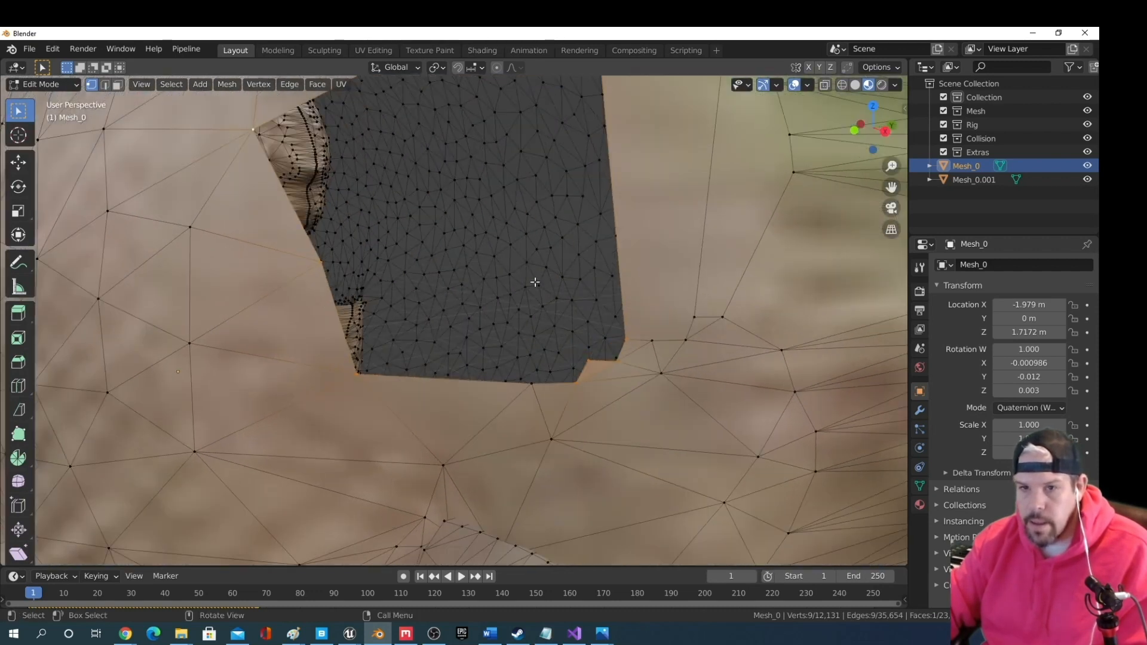
scroll(536, 283, "down", 2)
left_click(545, 349)
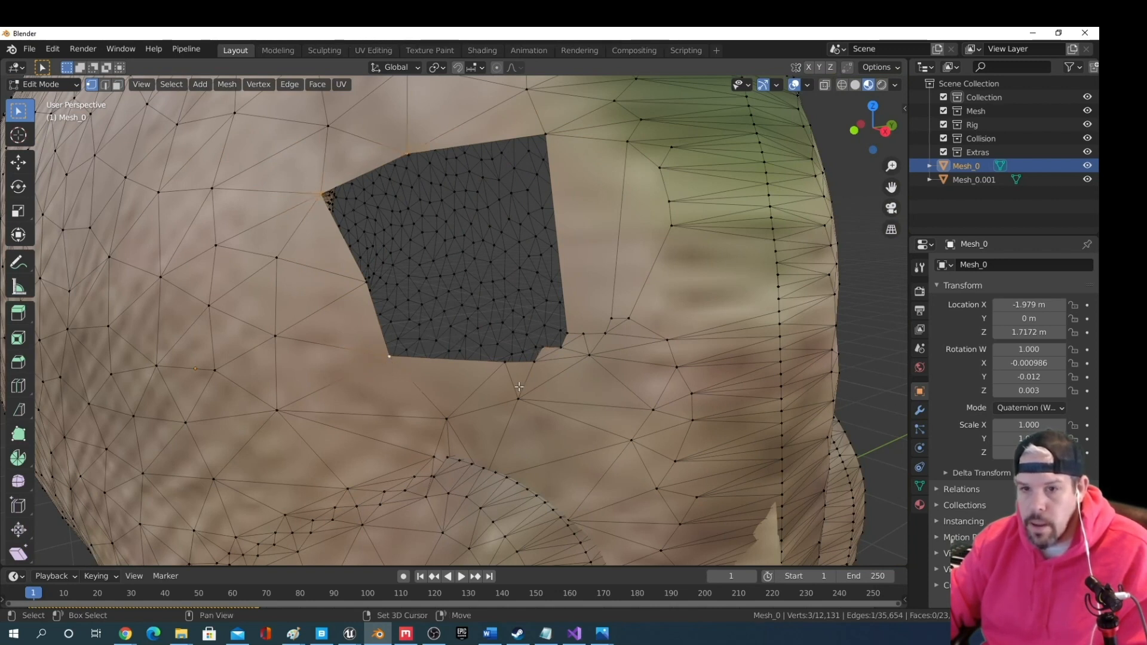
key("f")
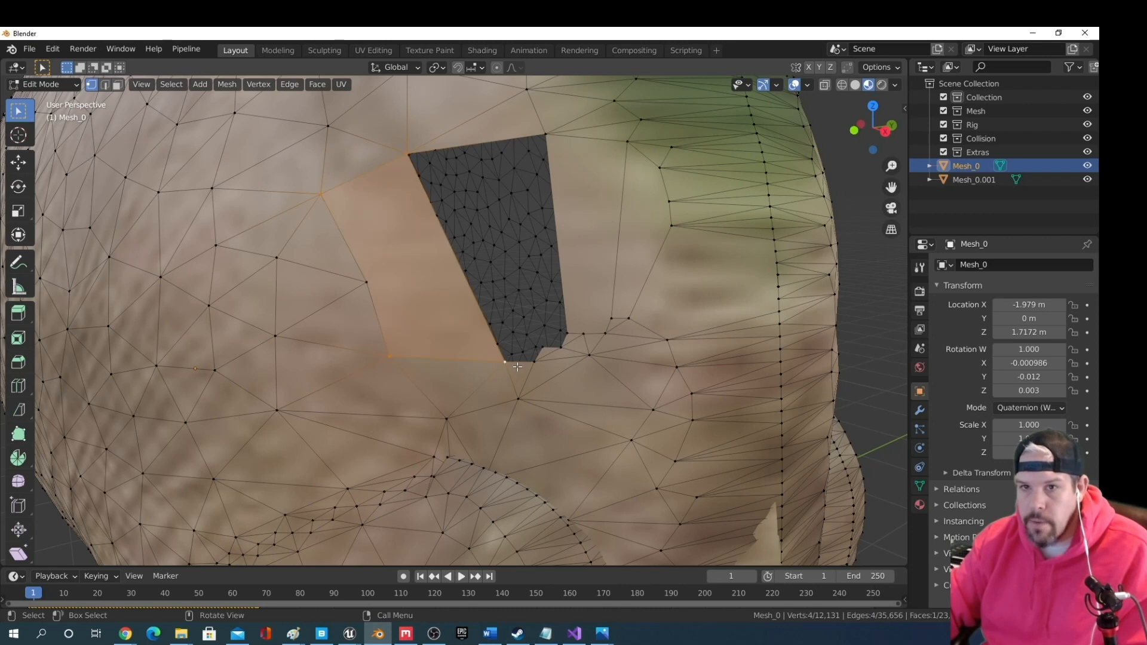
Select the hole's two lower corner vertices and two upper border vertices, and fill between them with a face
left_click(532, 364)
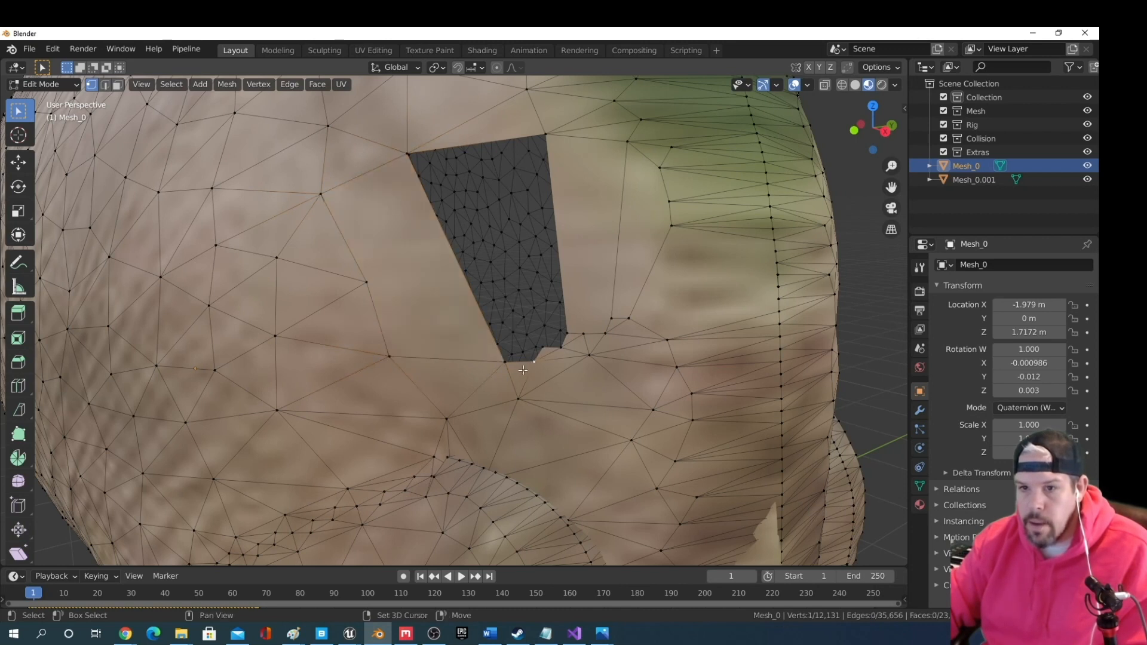
left_click(418, 153, "shift")
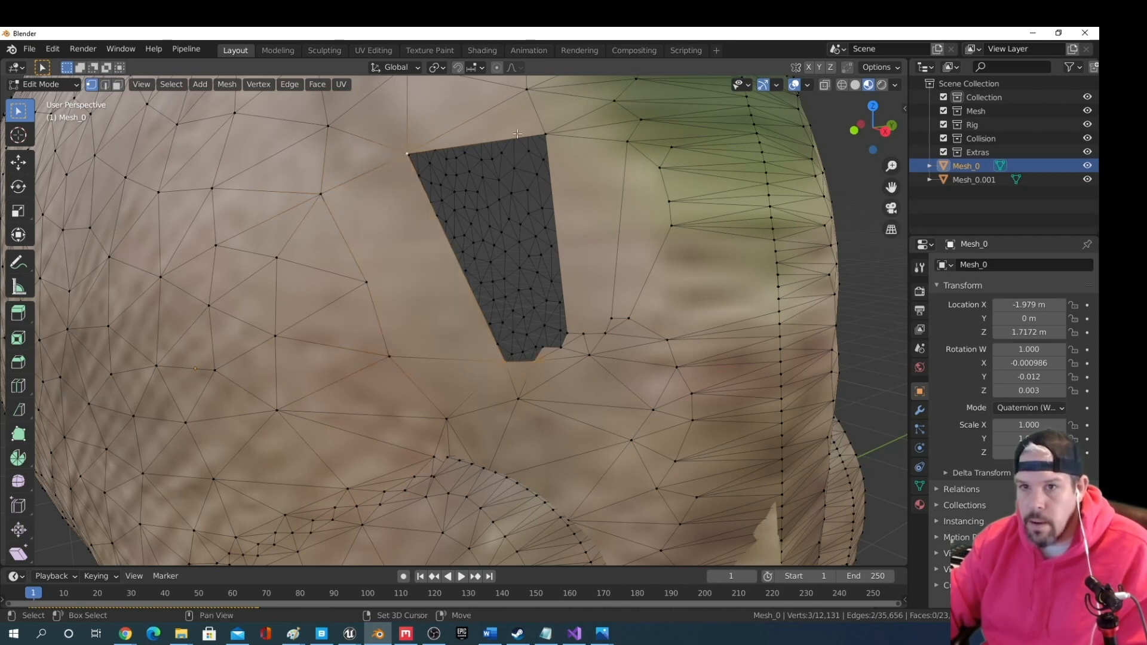
left_click(546, 127, "shift")
key("f")
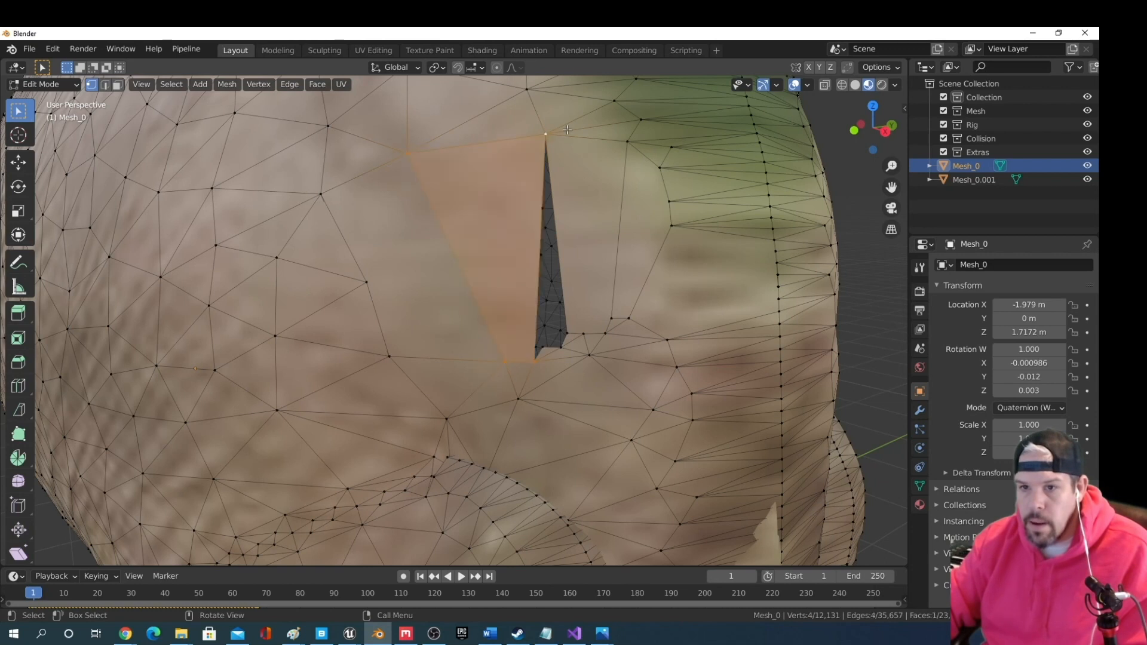
Select the border vertices around the remaining narrow sliver, including its notched lower end, and fill it with a face
left_click(541, 348)
scroll(541, 348, "up", 4)
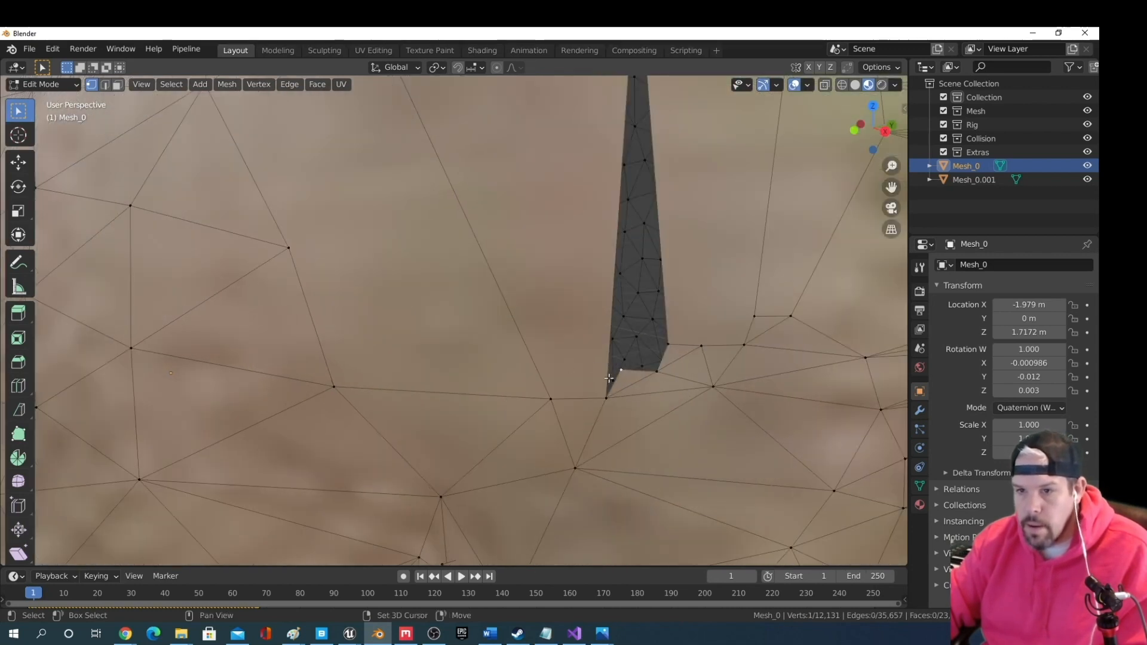
middle_click_drag(654, 363, 571, 93)
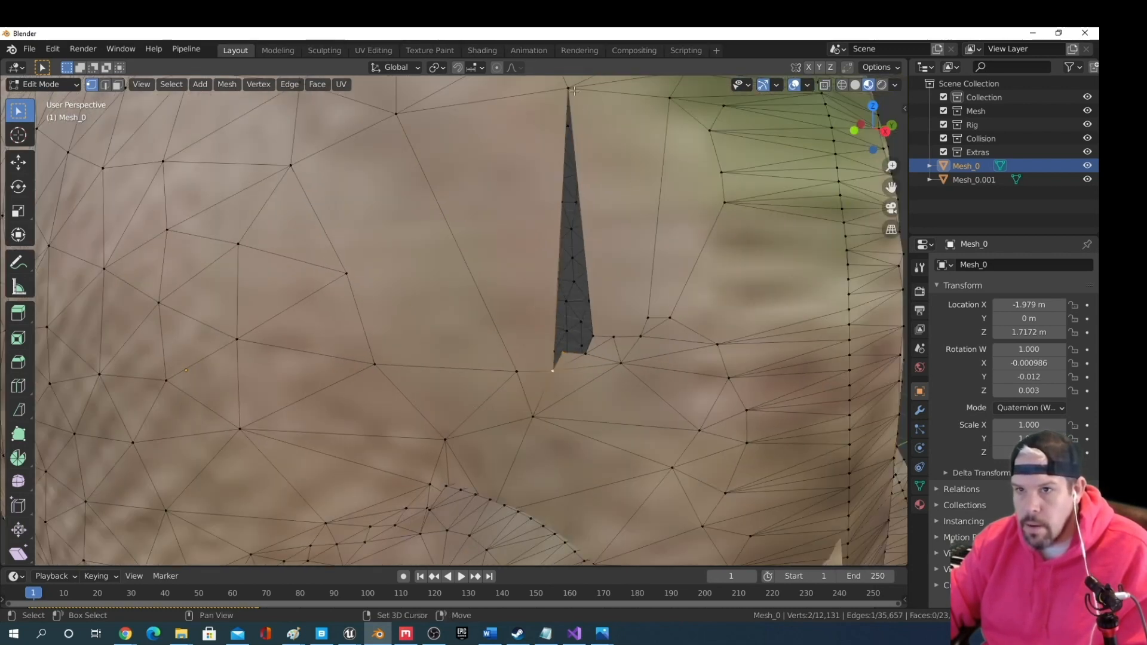
left_click(593, 336, "shift")
key("f")
scroll(616, 335, "down", 4)
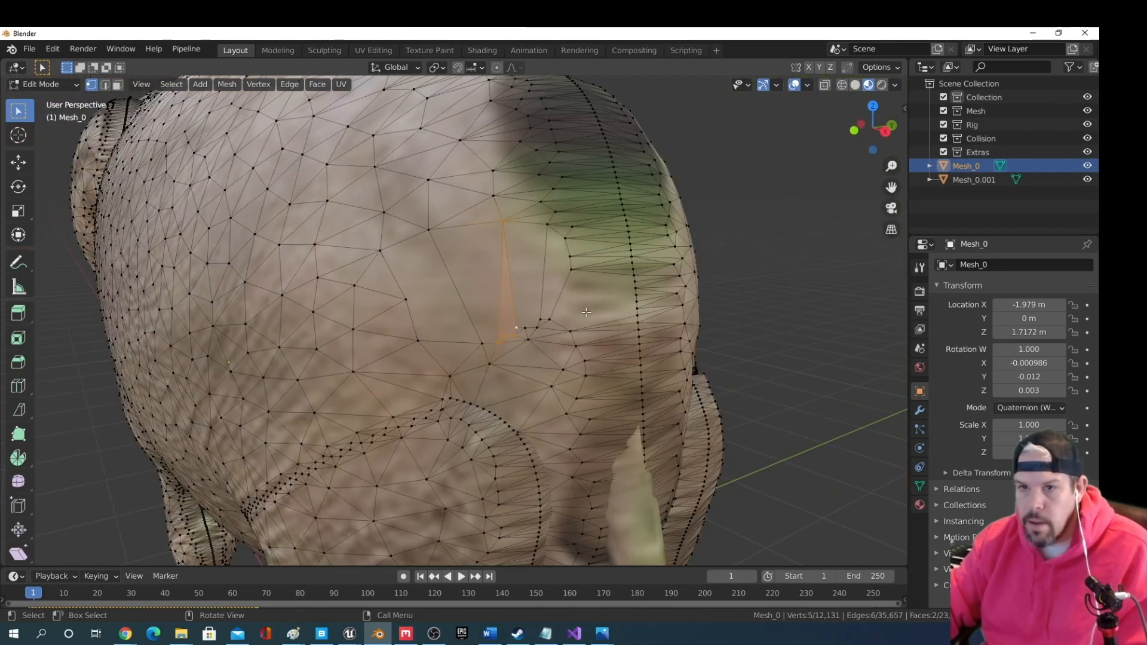
Inspect the rump in Object Mode for leftover gaps around the hind legs, and return to Edit Mode
left_click(42, 84)
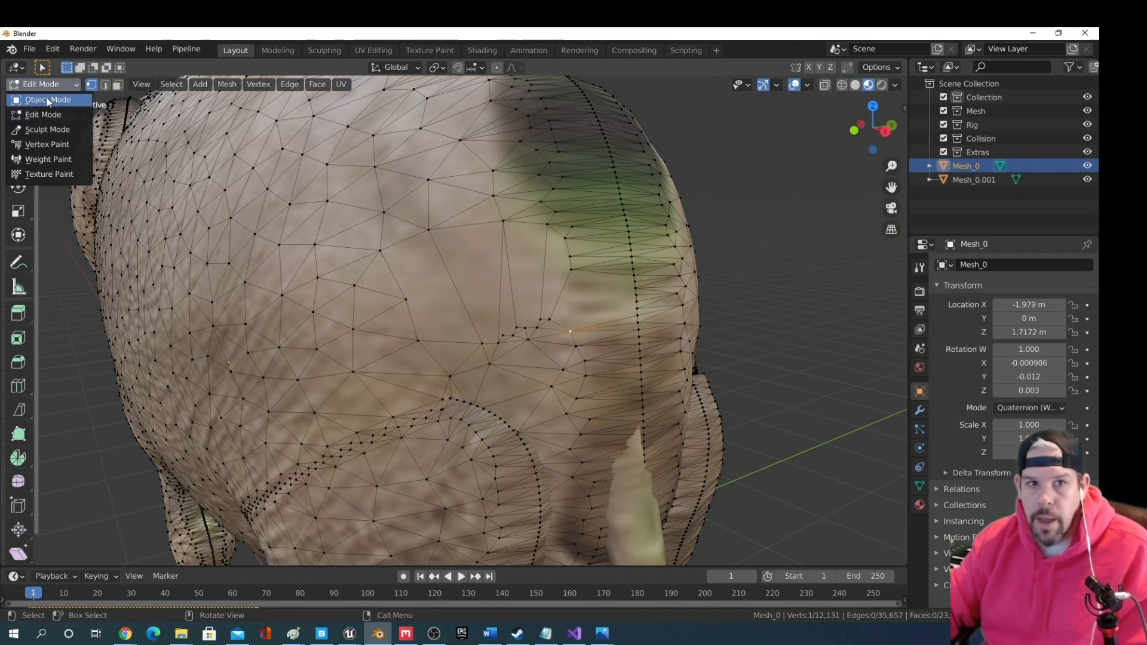
left_click(47, 98)
middle_click_drag(392, 279, 512, 325)
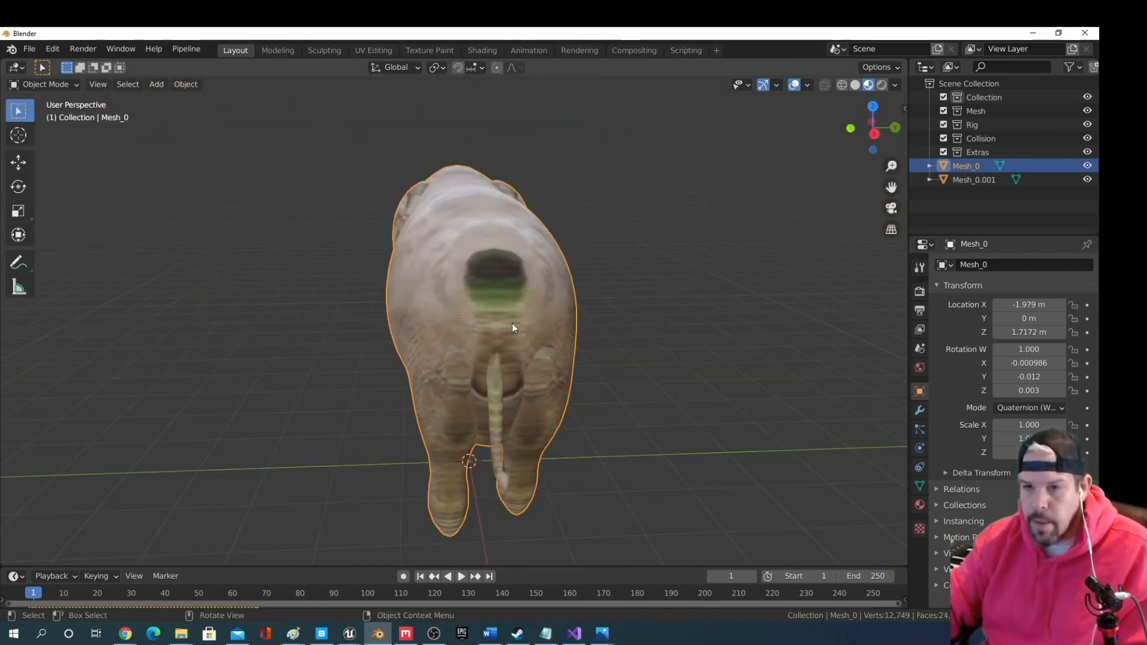
scroll(537, 347, "up", 2)
scroll(551, 358, "up", 5)
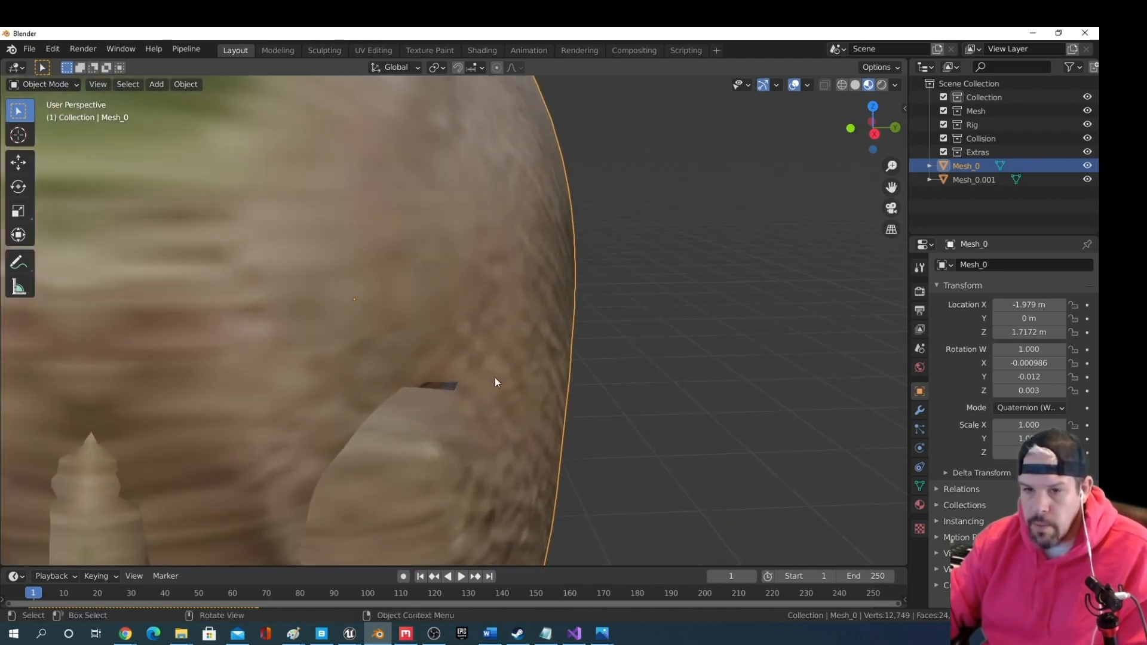
middle_click_drag(494, 379, 451, 415)
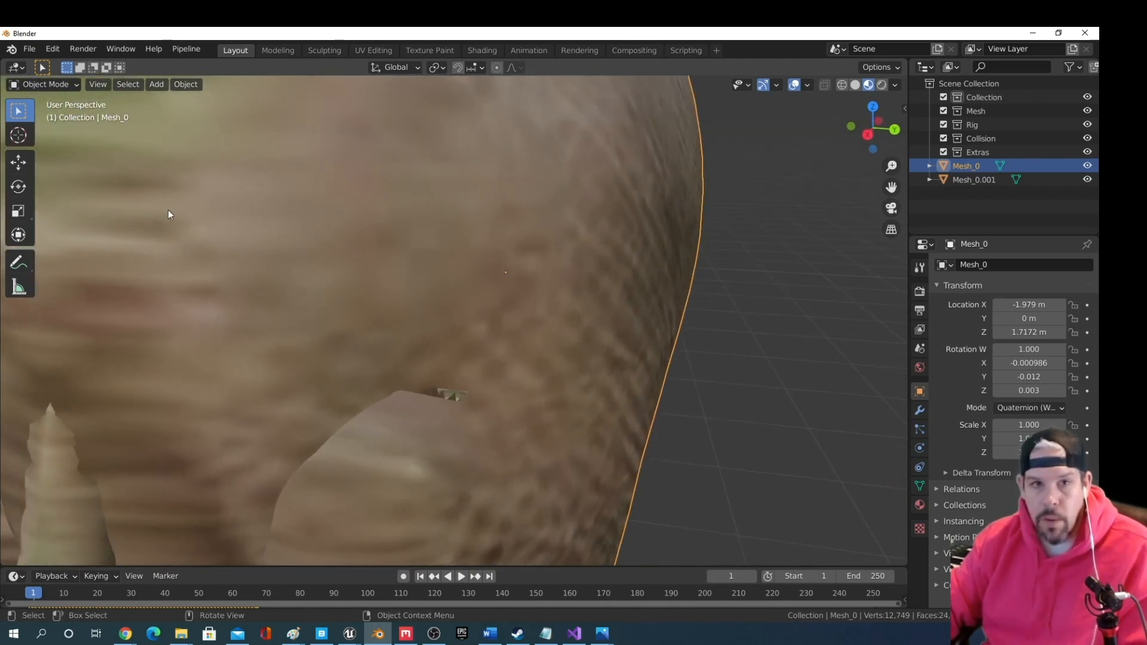
left_click(56, 83)
left_click(54, 115)
Select the two outer border vertices of the small gap above the hind leg and move them inward to narrow it
scroll(505, 406, "up", 3)
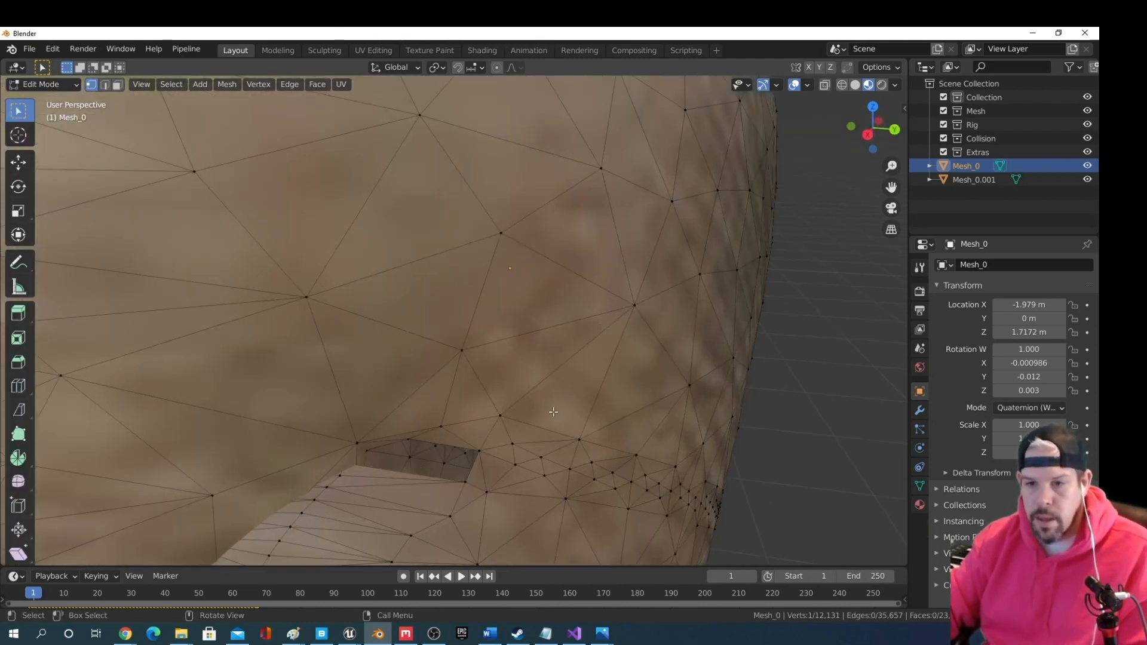
middle_click_drag(502, 406, 480, 478)
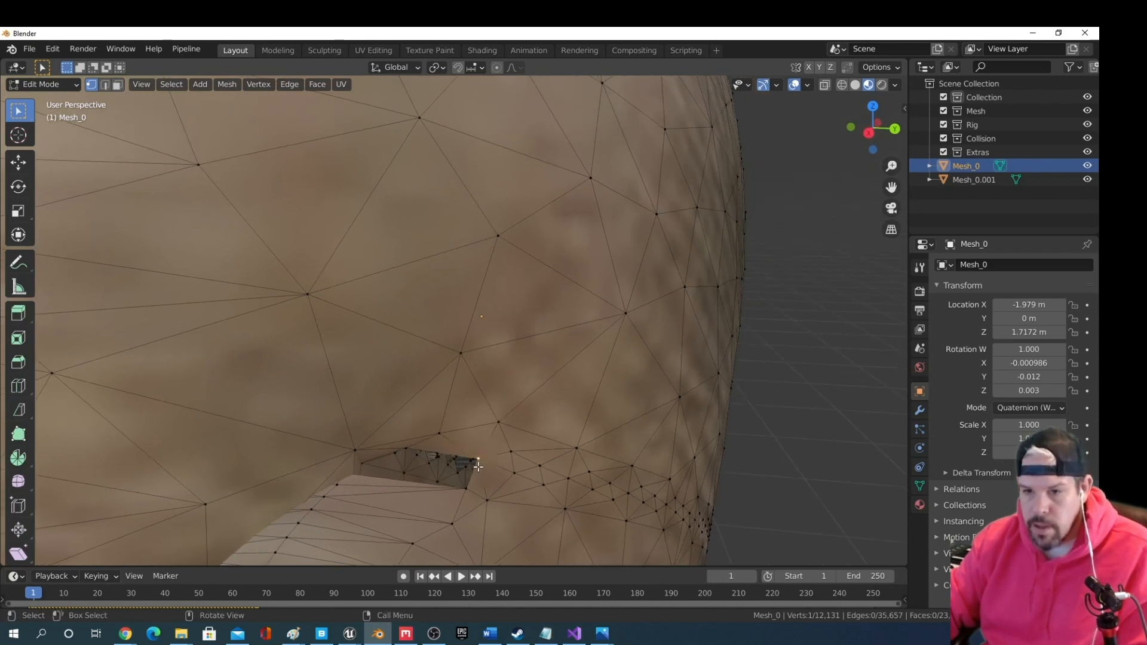
scroll(356, 467, "up", 3)
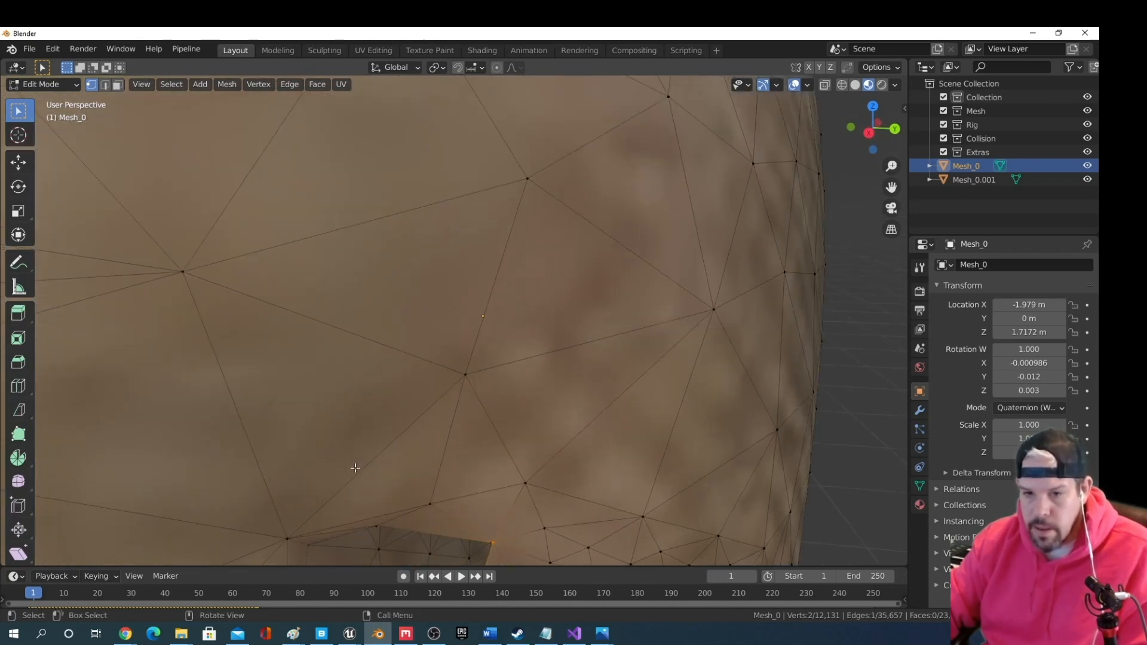
middle_click_drag(375, 487, 424, 517)
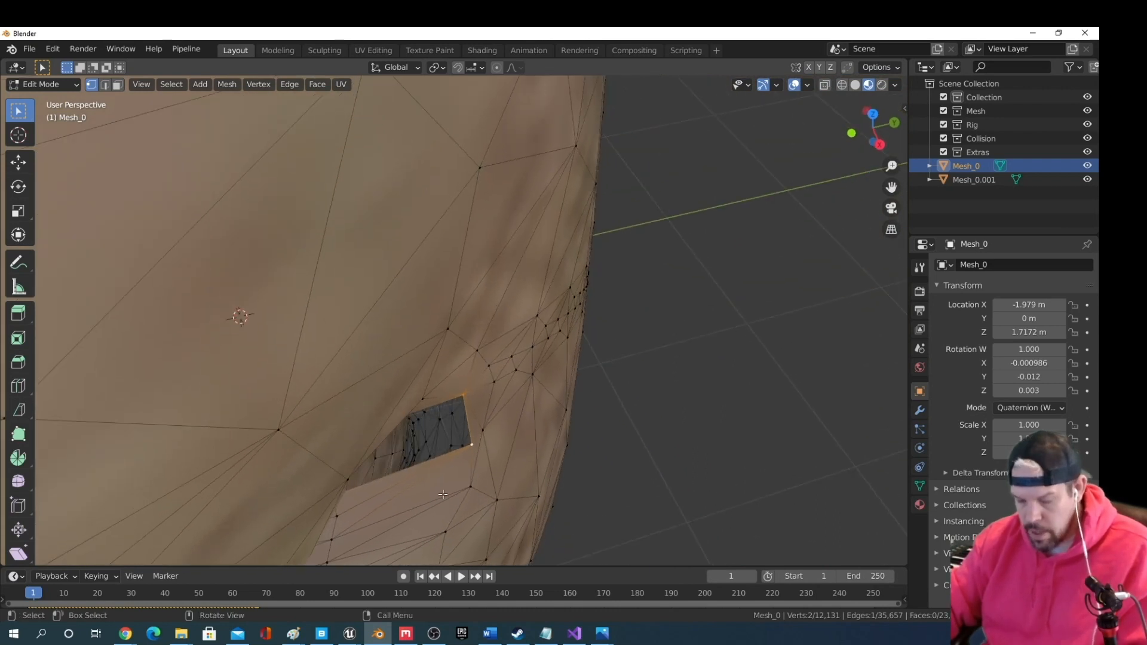
key("g")
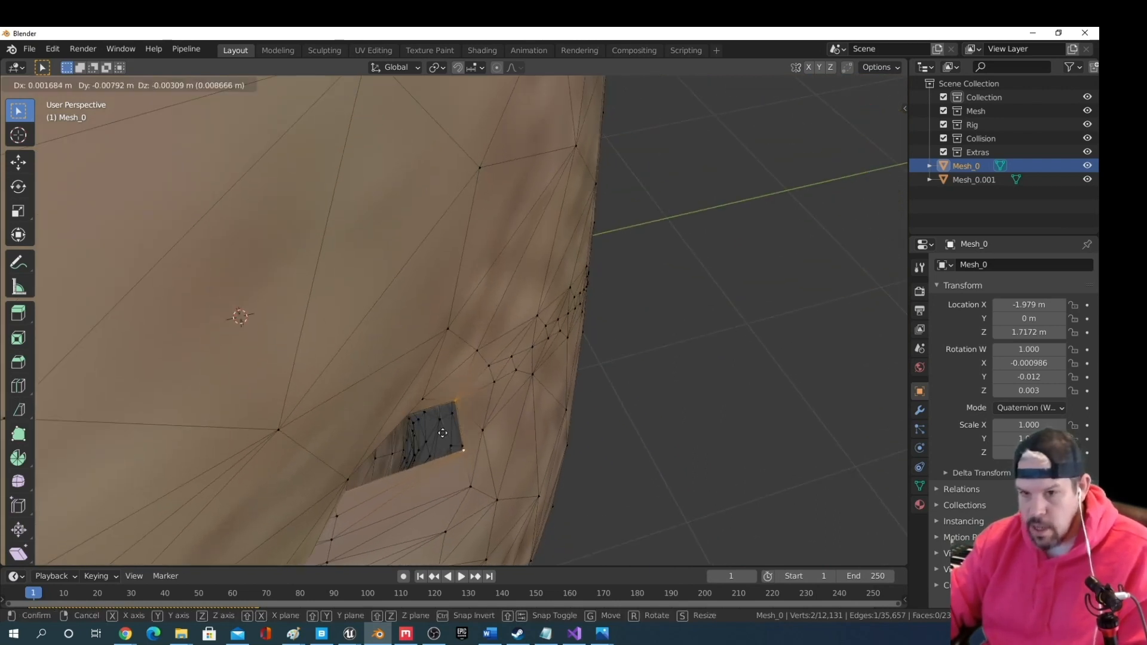
left_click(367, 452)
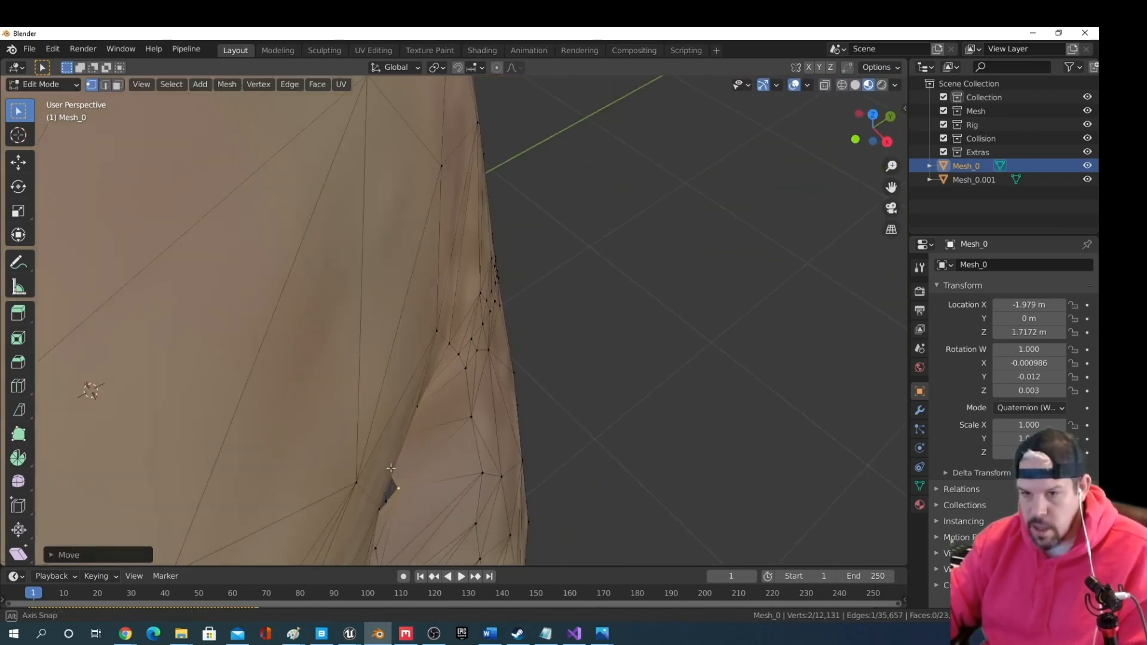
Select the single lower border vertex of the small leg gap and move it closer to the body surface
mouse_move(368, 453)
middle_mouse_down()
mouse_move(382, 460)
mouse_move(360, 474)
middle_mouse_up()
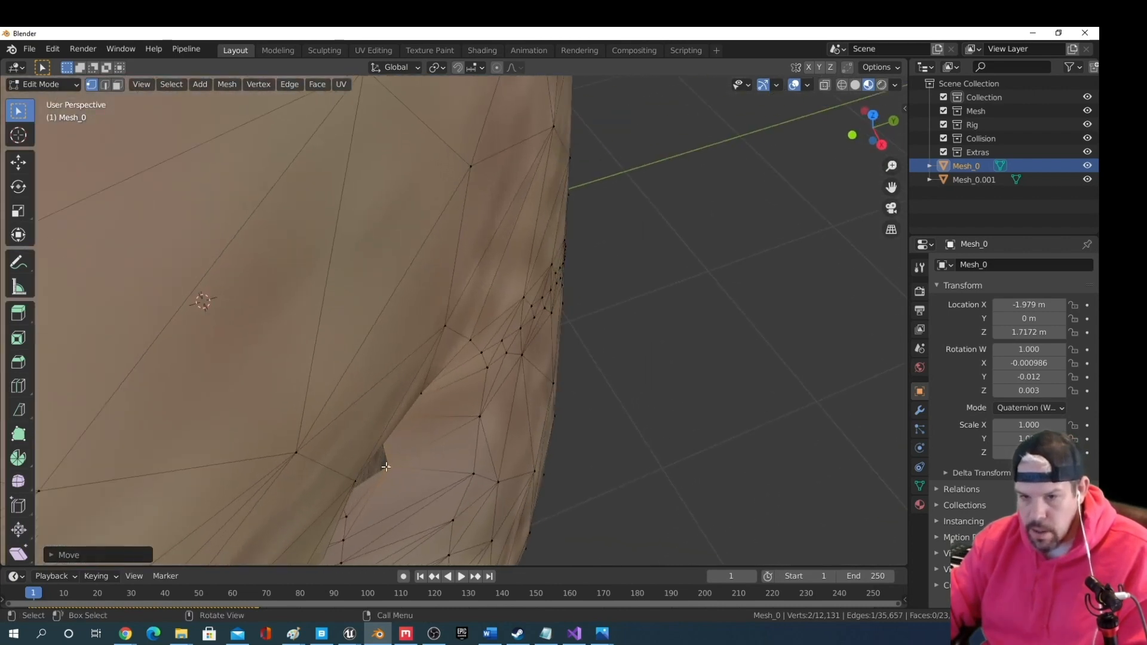
left_click(387, 470)
key("g")
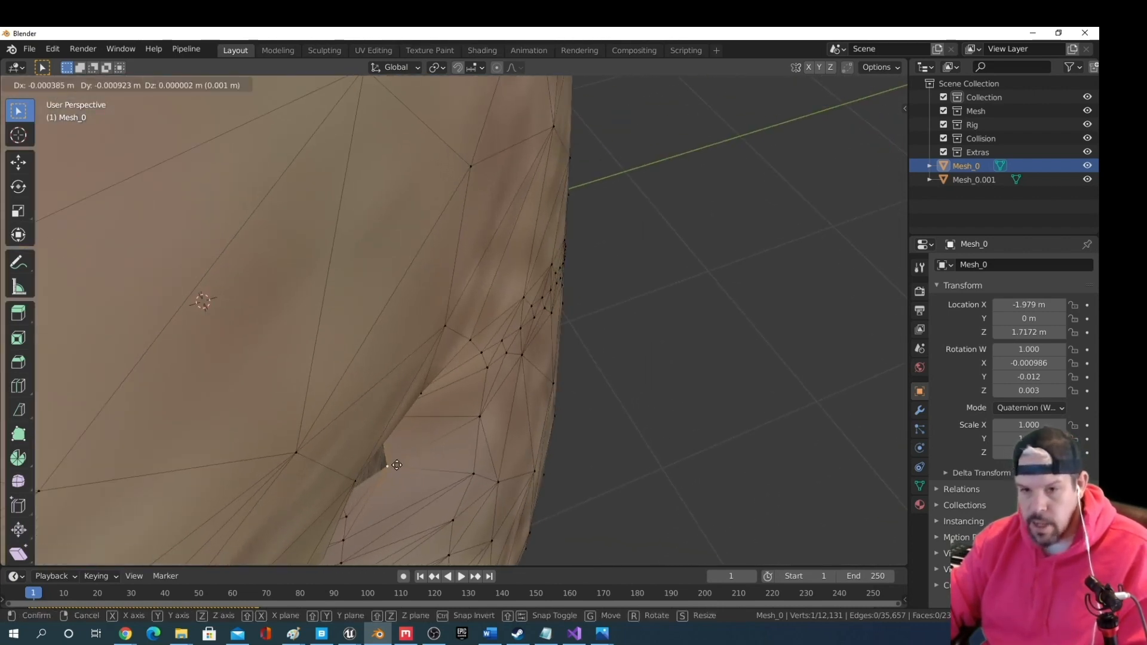
left_click(379, 461)
Select the remaining outer corner vertex of the gap above the hind leg and move it across the opening to cover it
middle_click_drag(378, 462, 431, 422)
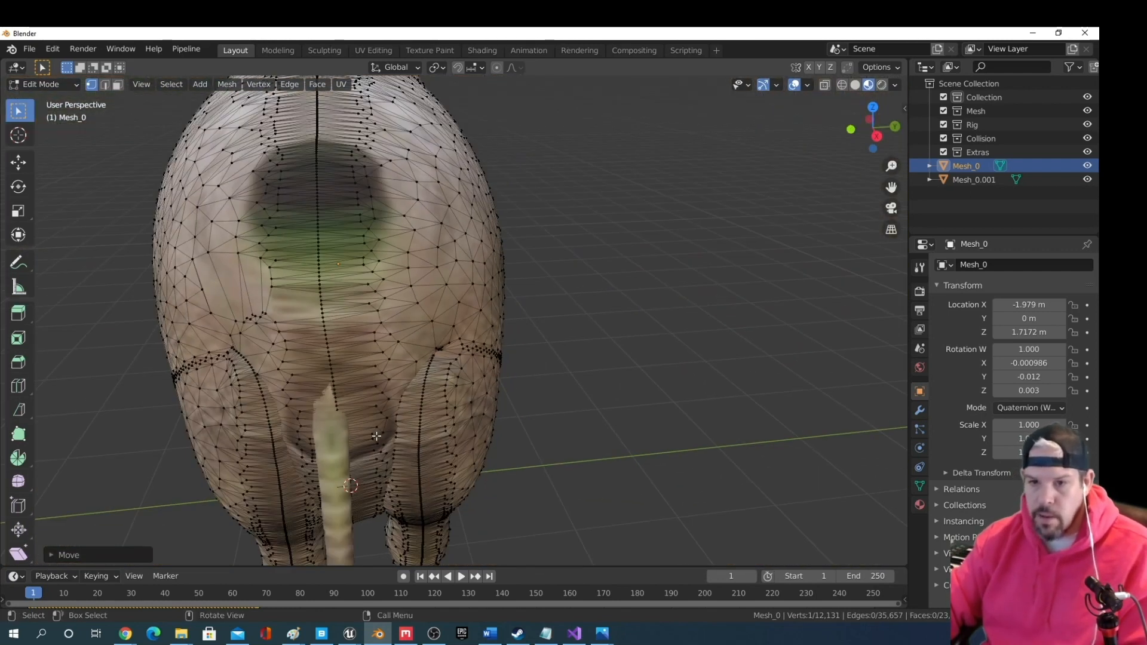
scroll(444, 412, "up", 5)
scroll(444, 411, "up", 8)
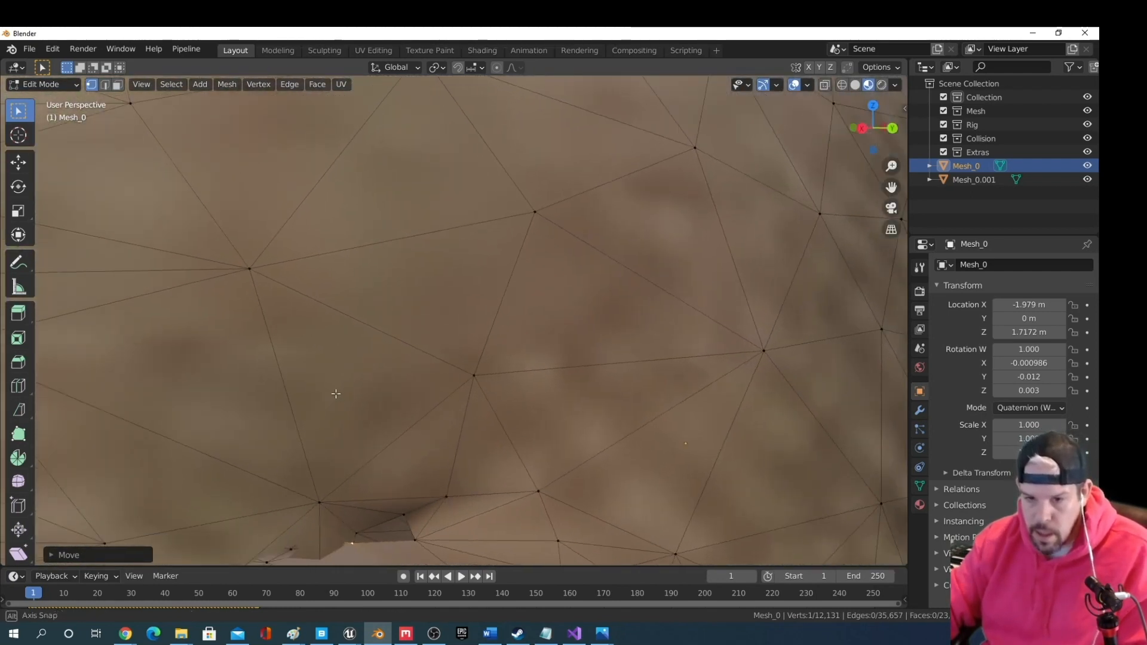
middle_click_drag(333, 389, 396, 516)
left_click(421, 515)
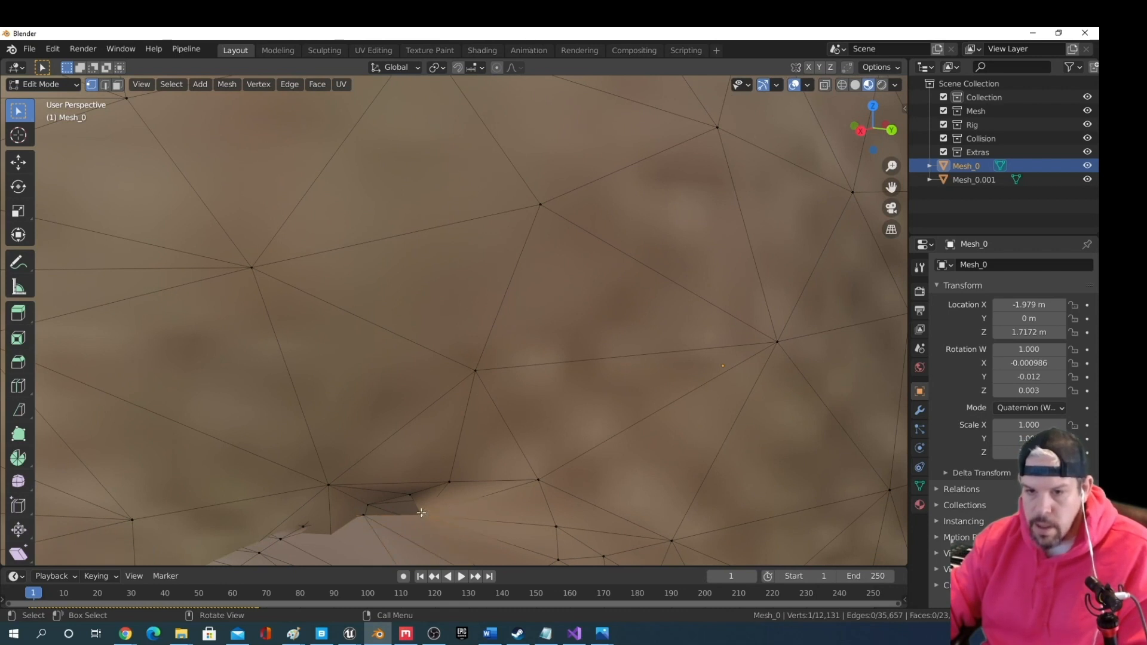
key("r")
right_click(383, 506)
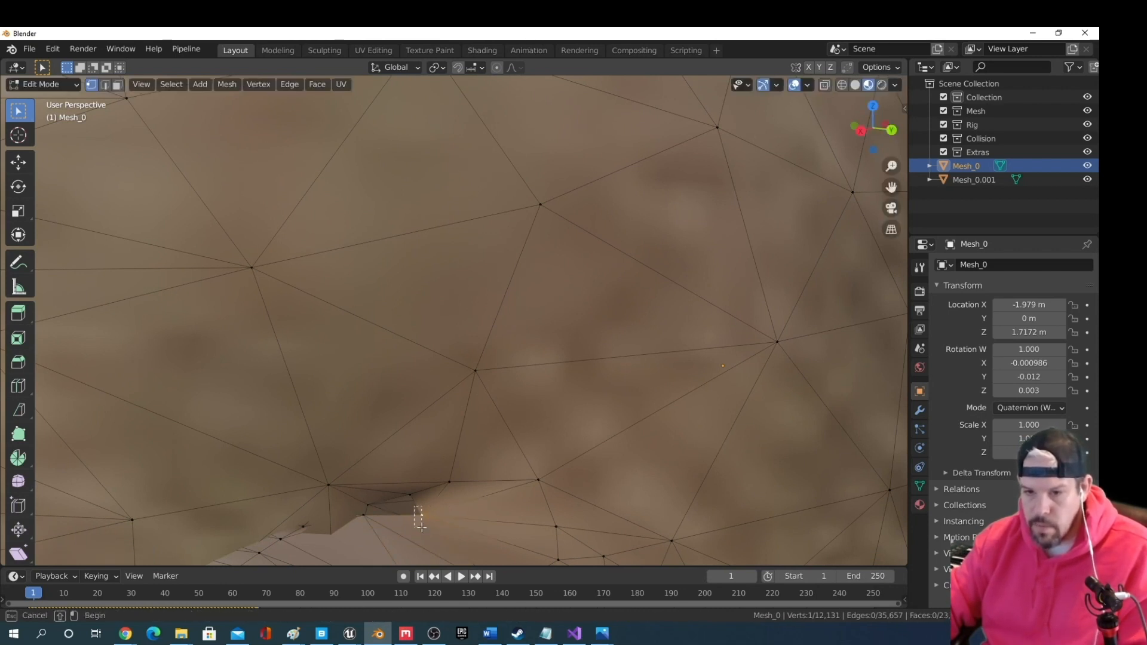
left_click_drag(421, 528, 433, 532)
key("g")
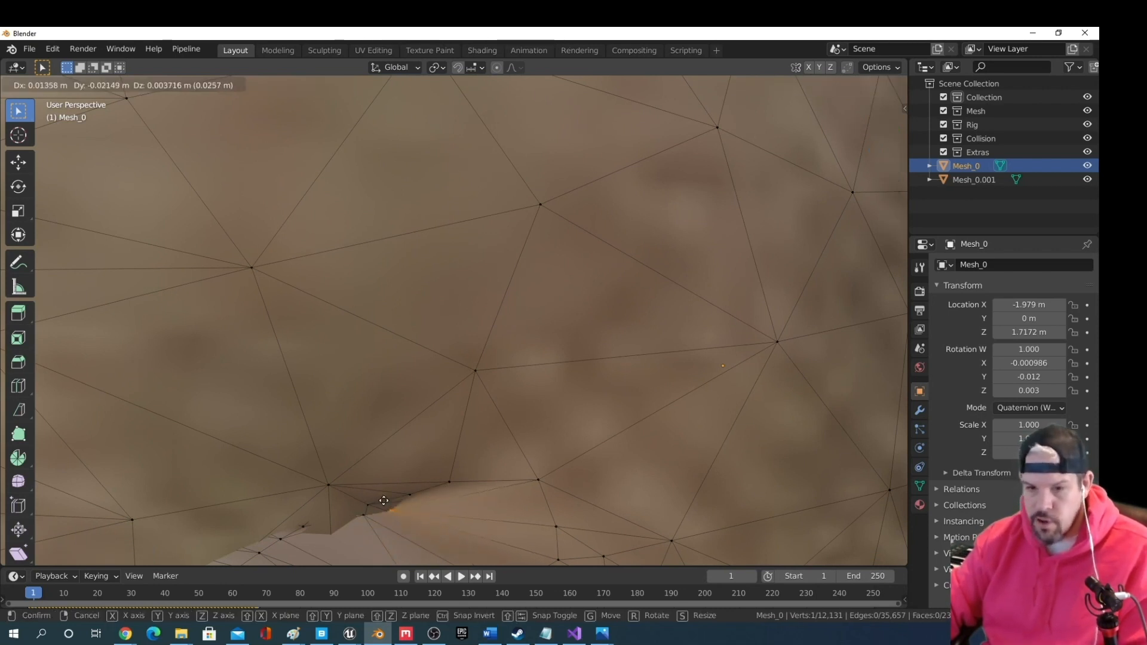
left_click(360, 474)
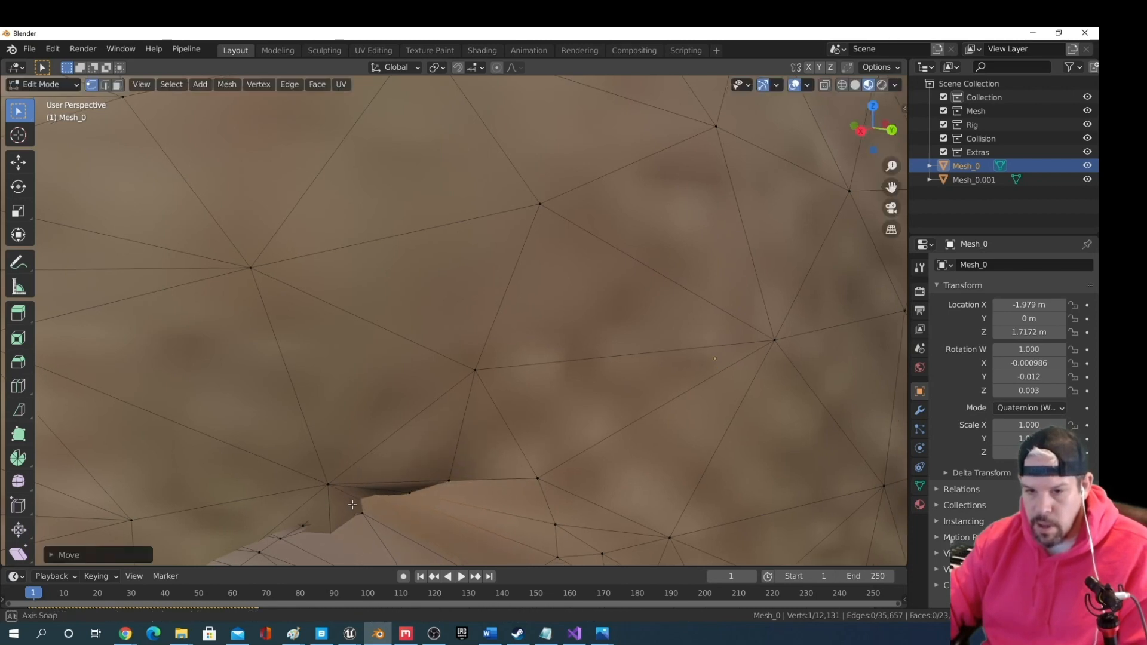
Examine the elephant's wireframe from the rear, above and side to check the patched rump and the tail placement
scroll(383, 533, "down", 3)
middle_click_drag(334, 477, 352, 518)
scroll(352, 518, "down", 10)
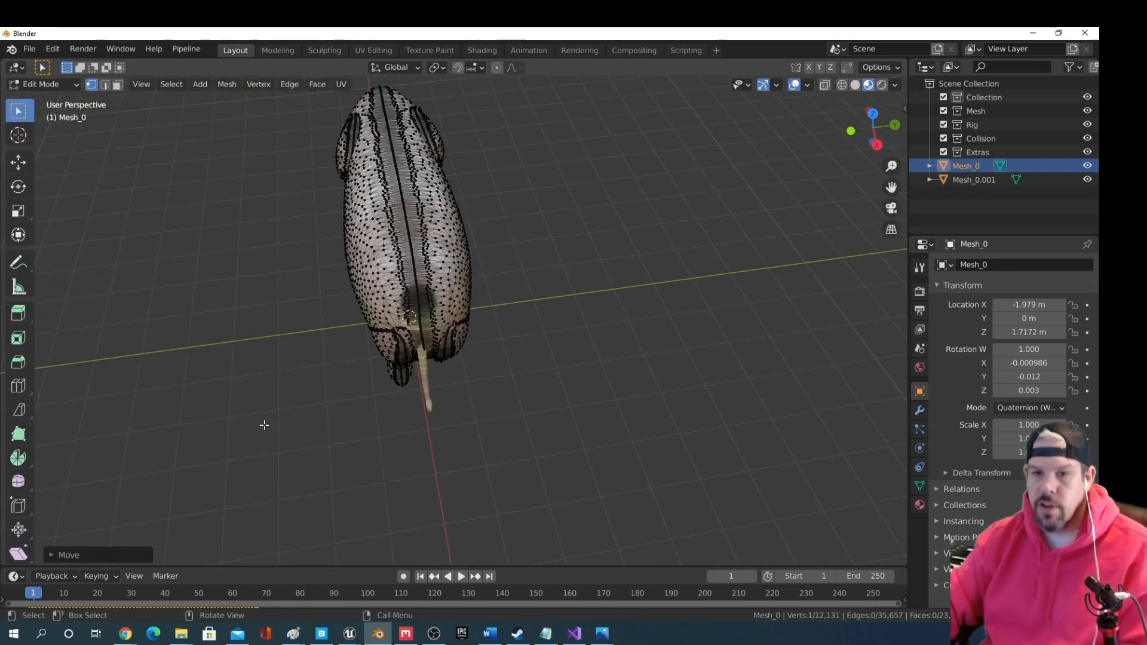
middle_click_drag(263, 425, 227, 382)
scroll(435, 365, "up", 1)
scroll(452, 362, "up", 1)
scroll(422, 345, "down", 3)
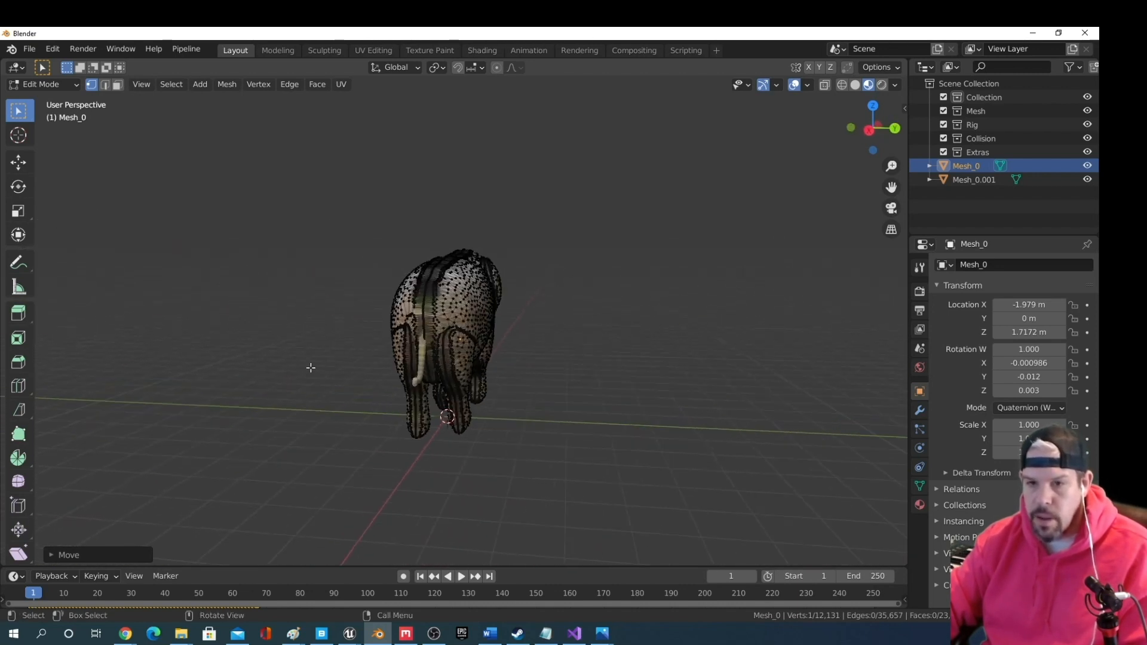
scroll(311, 368, "up", 4)
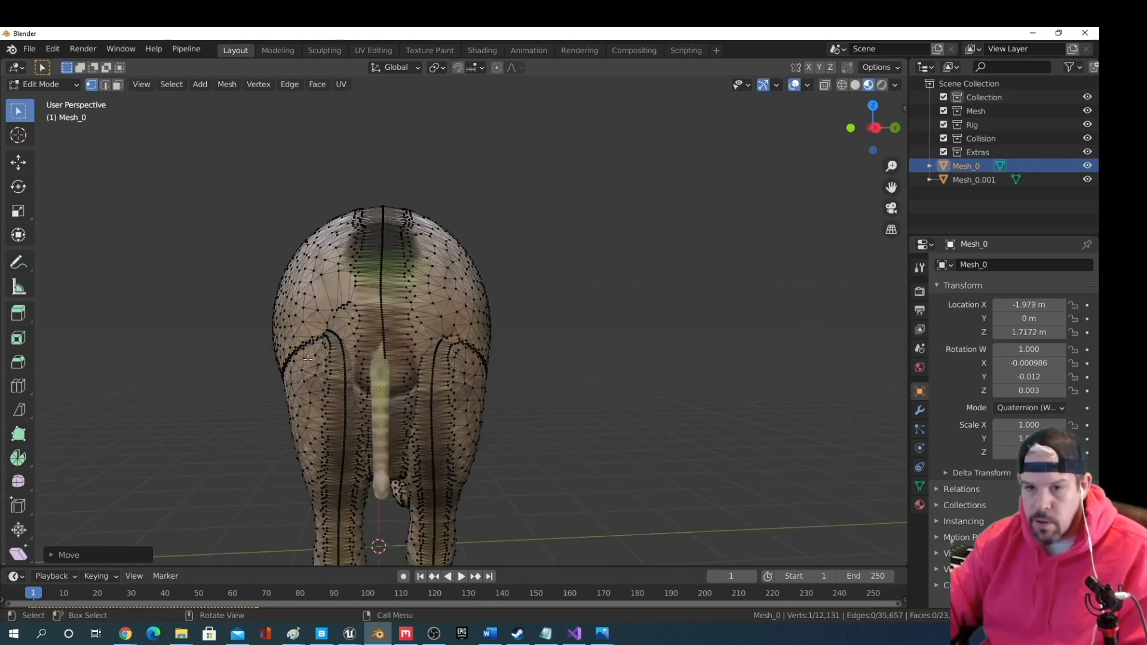
middle_click_drag(308, 359, 334, 373)
scroll(465, 413, "down", 5)
scroll(327, 371, "down", 2)
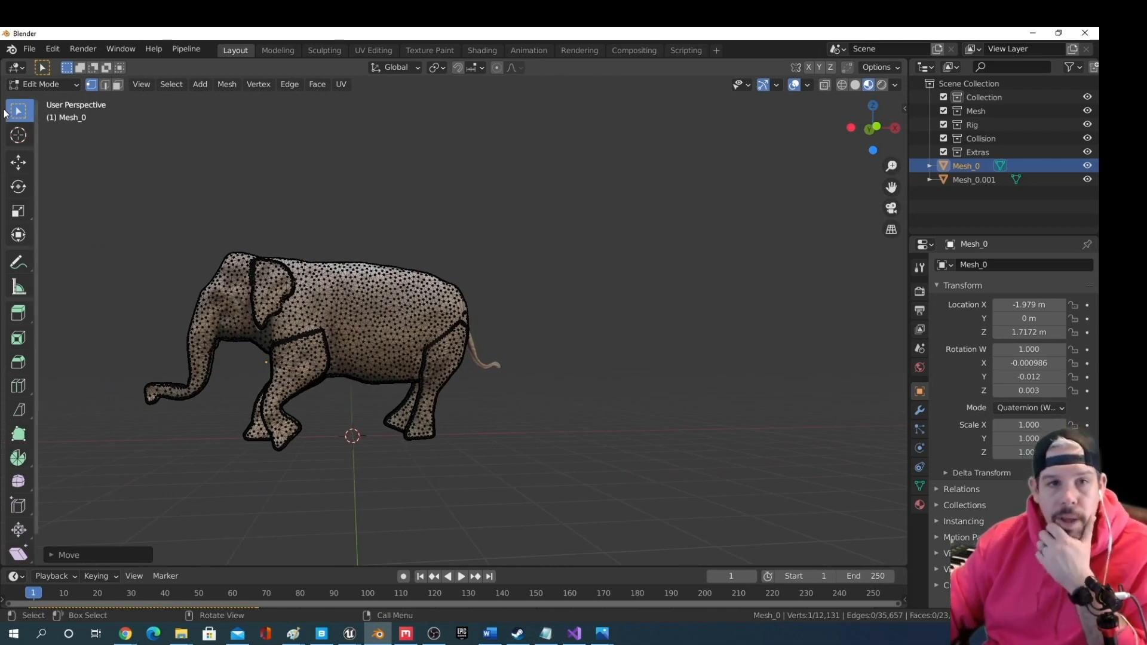
Switch to Object Mode and examine the whole elephant from both sides
left_click(44, 85)
left_click(37, 95)
middle_click_drag(280, 231, 658, 328)
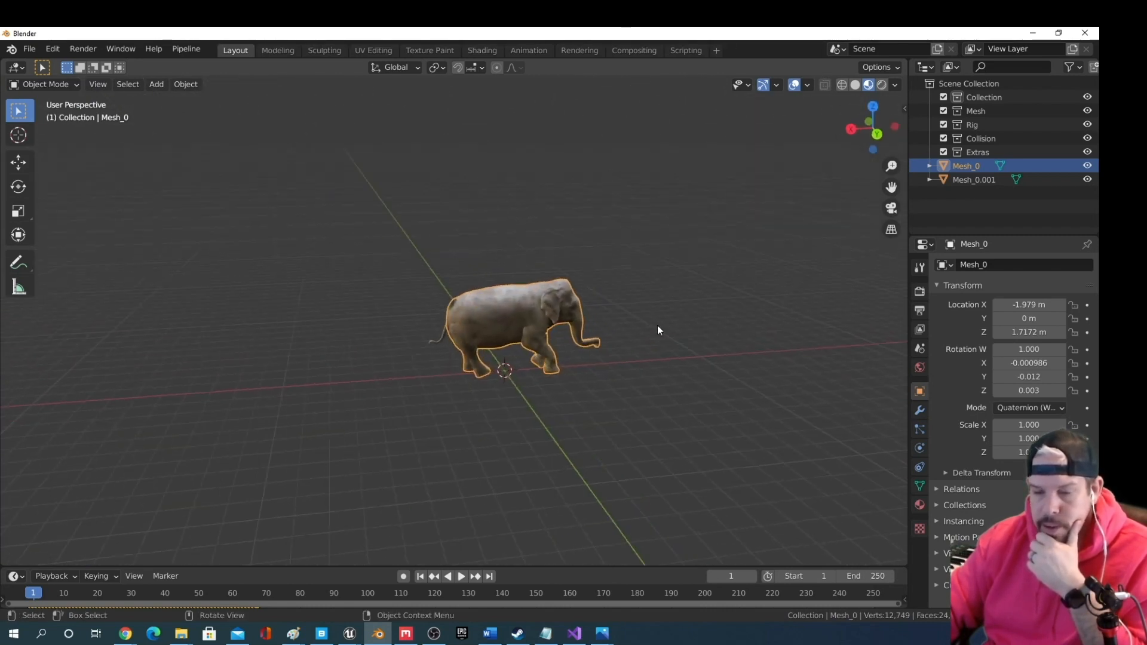
scroll(663, 330, "up", 3)
middle_click_drag(694, 377, 545, 377, "shift")
scroll(514, 315, "up", 3)
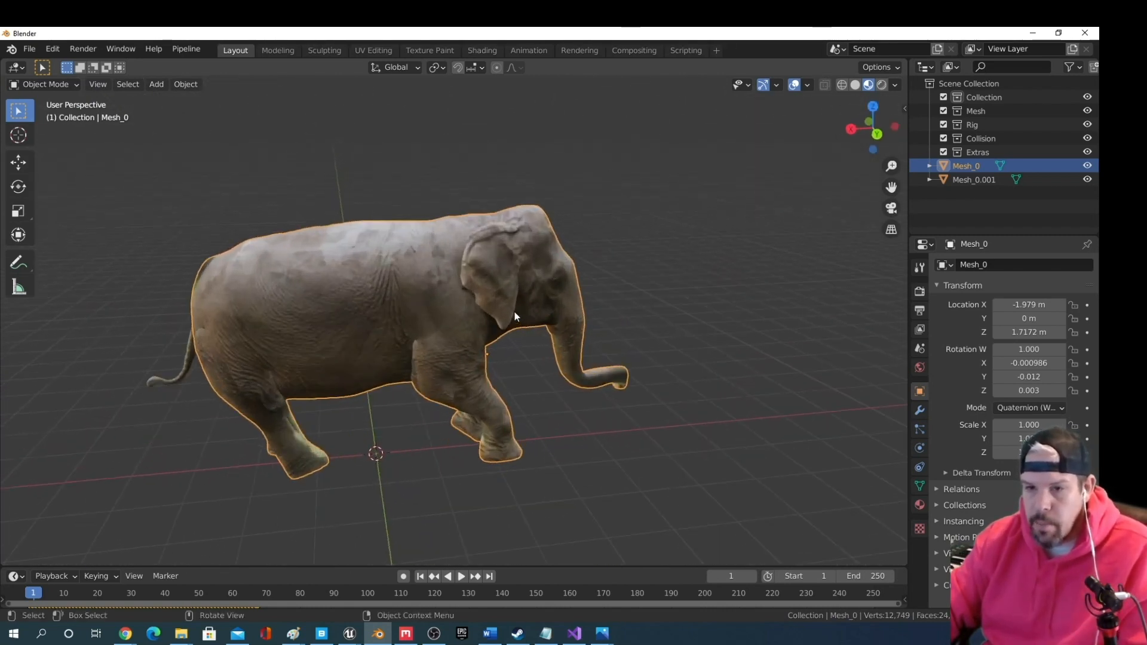
mouse_move(530, 333)
middle_mouse_down()
mouse_move(540, 382)
mouse_move(569, 405)
mouse_move(550, 324)
mouse_move(541, 334)
middle_mouse_up()
scroll(568, 405, "down", 2)
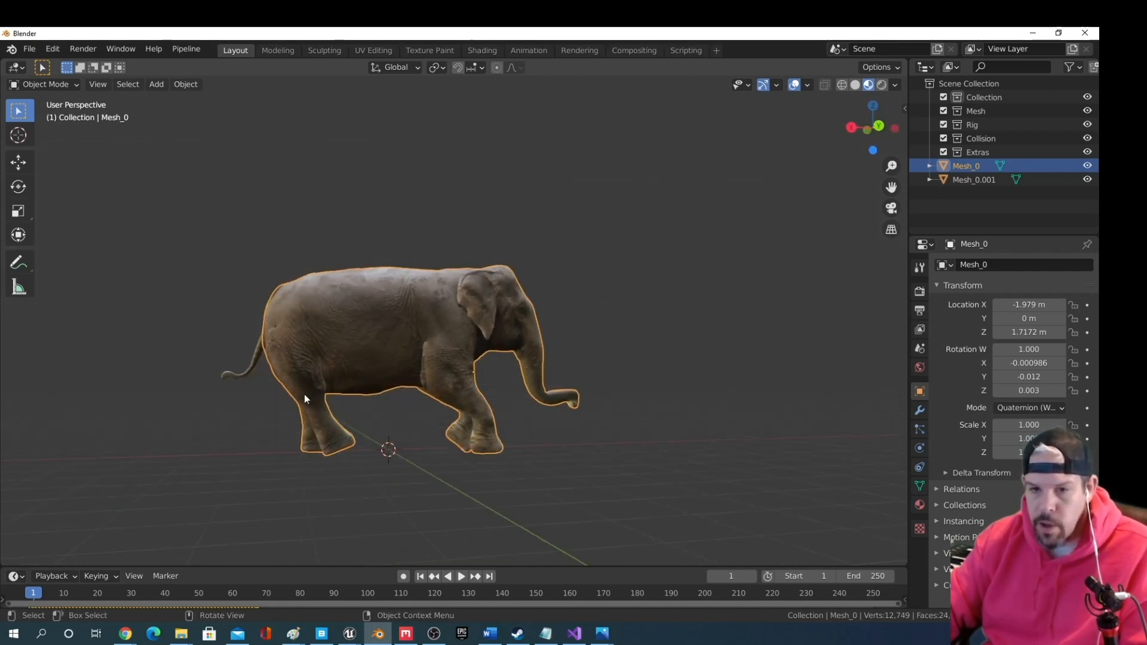
middle_click_drag(423, 413, 111, 449)
middle_click_drag(447, 326, 466, 310)
Save the Blender file as ElephantDemo.blend in the D:\3D Assets\Blender Exports folder
left_click(33, 50)
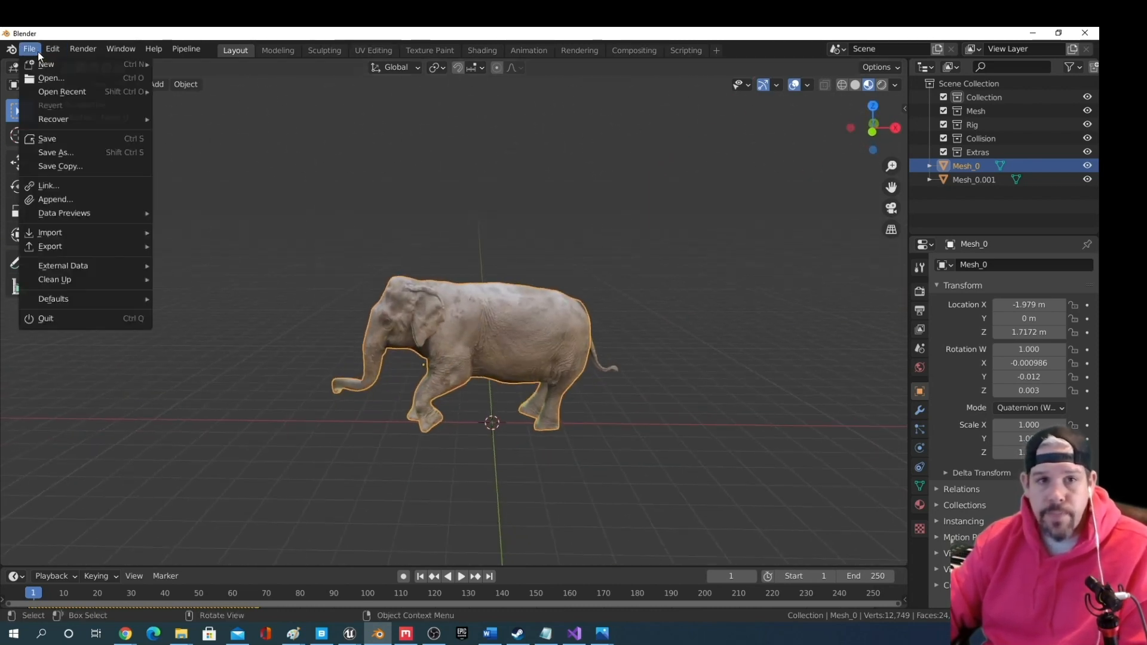
left_click(56, 141)
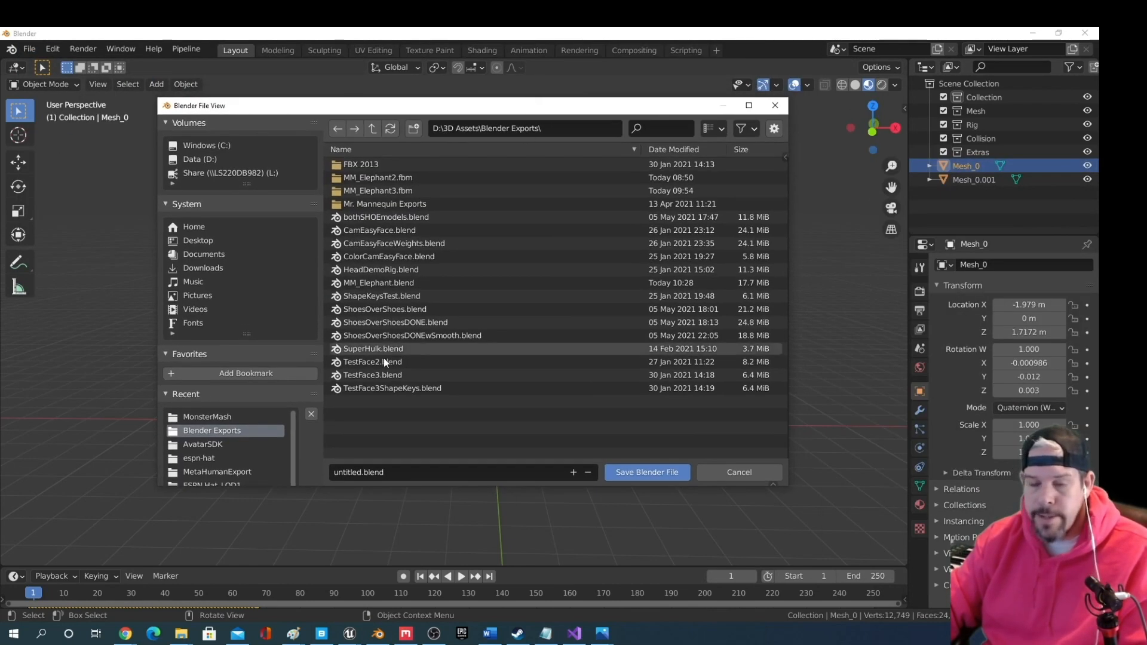
left_click(402, 478)
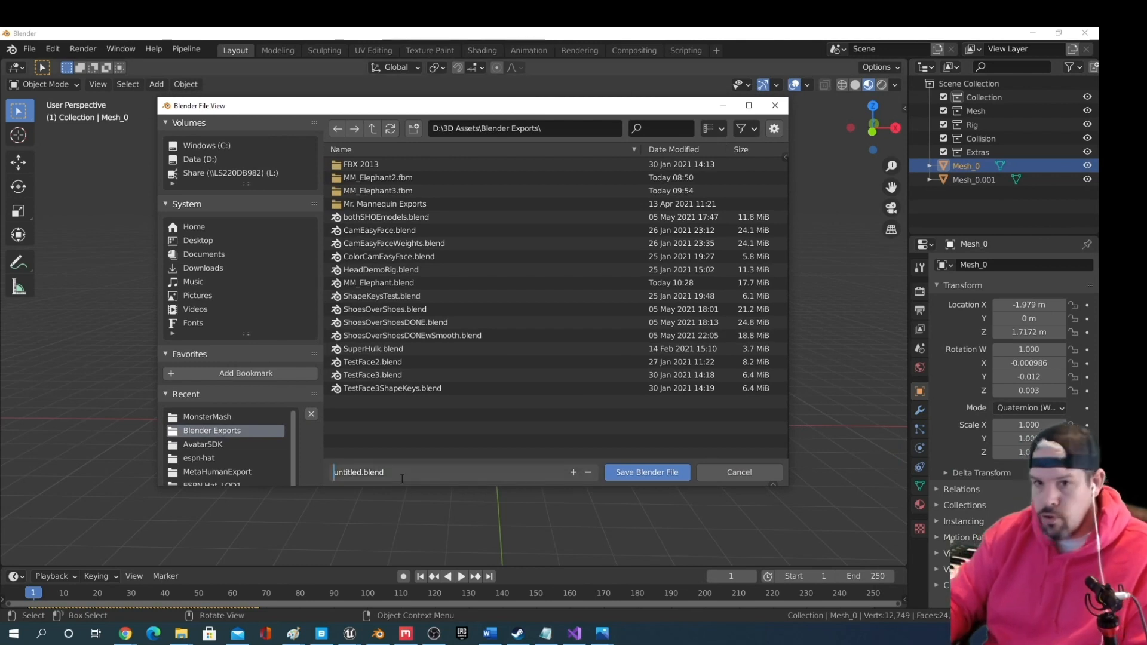
type("ElephantDemo")
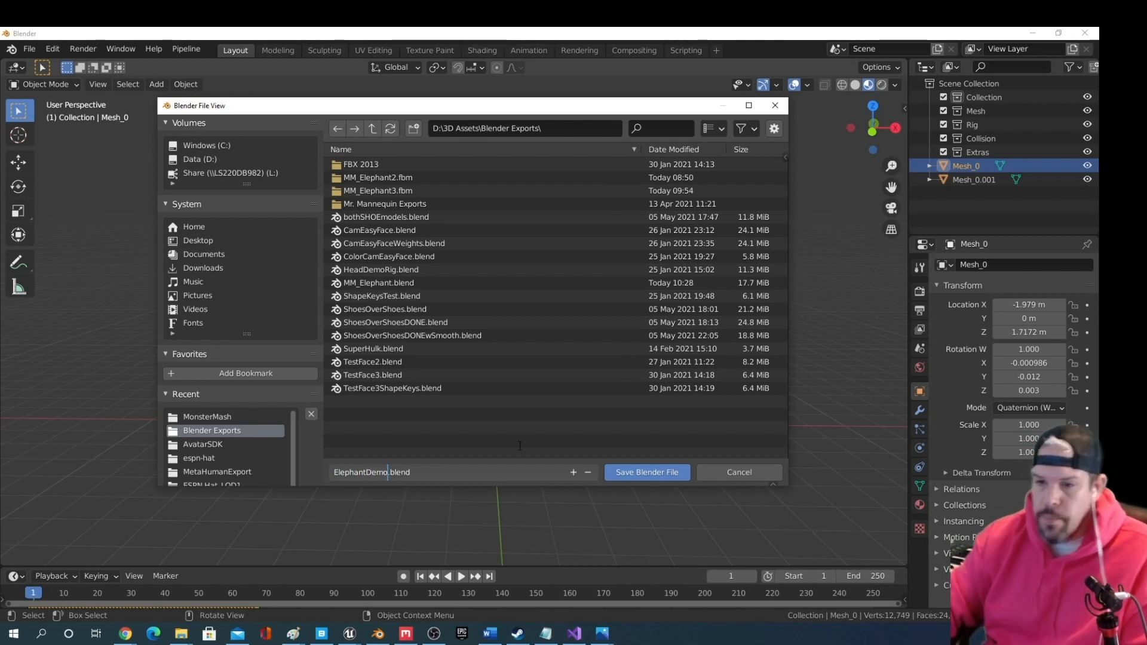
left_click(637, 476)
left_click(628, 478)
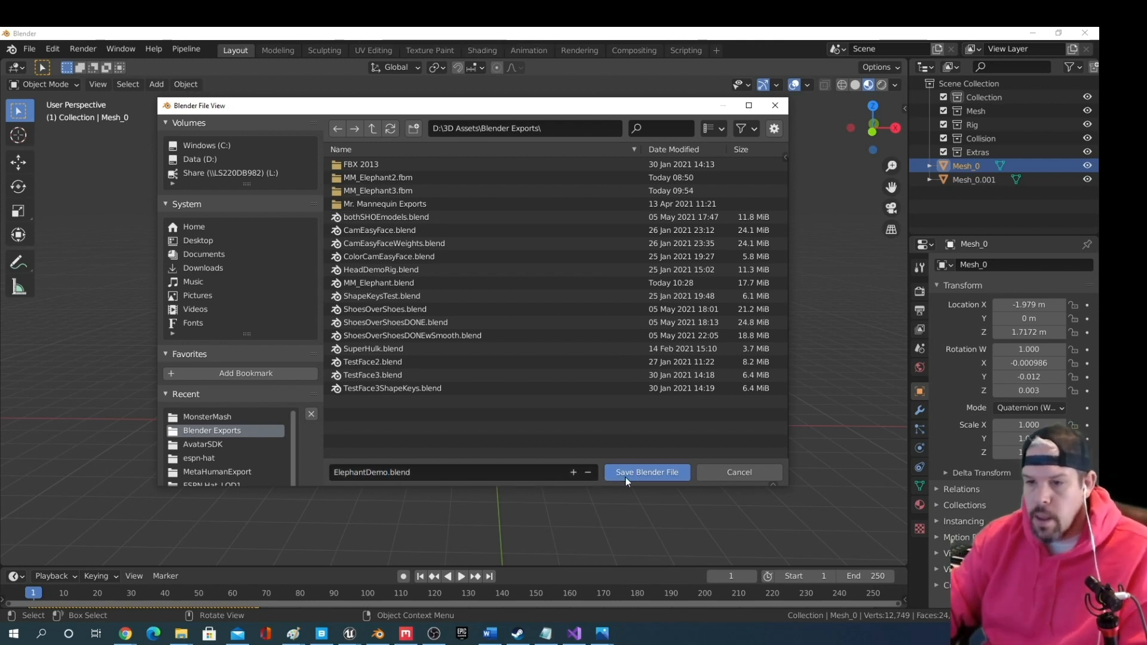
Start an FBX export with the path mode set to Copy and texture embedding enabled
left_click(29, 49)
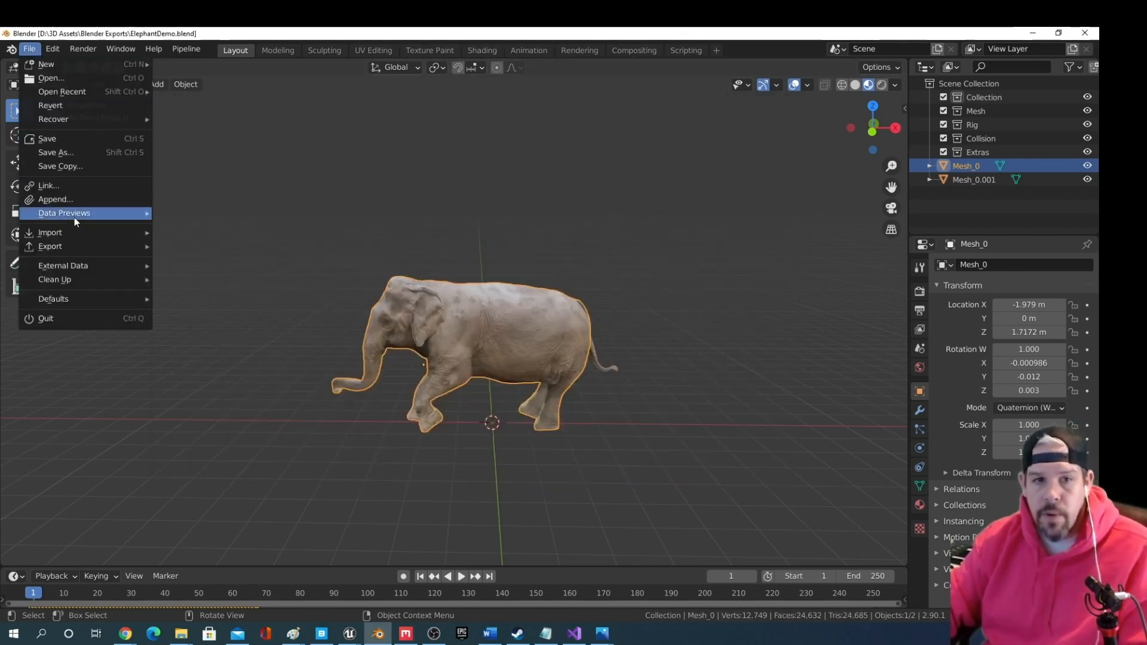
mouse_move(76, 246)
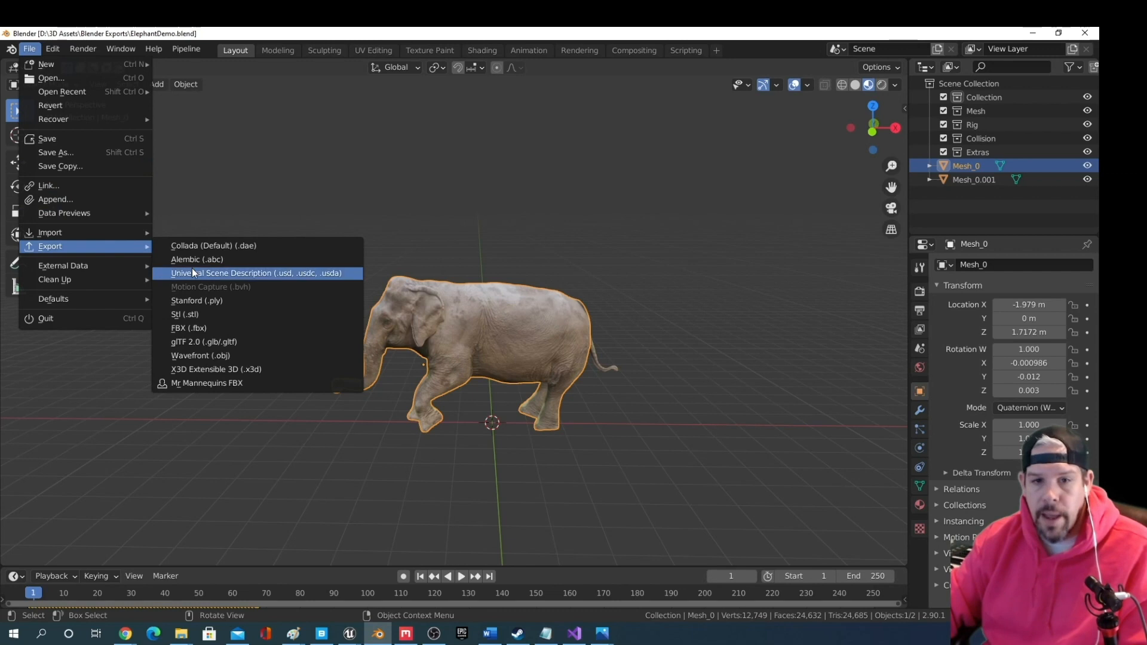
left_click(213, 335)
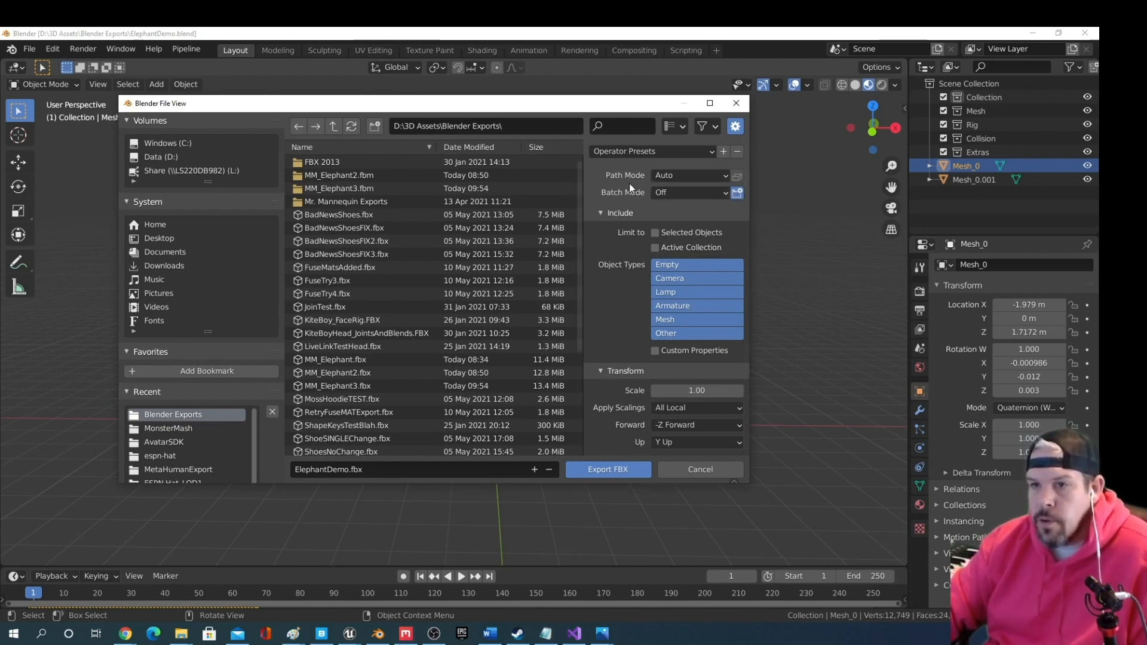
left_click_drag(556, 108, 615, 147)
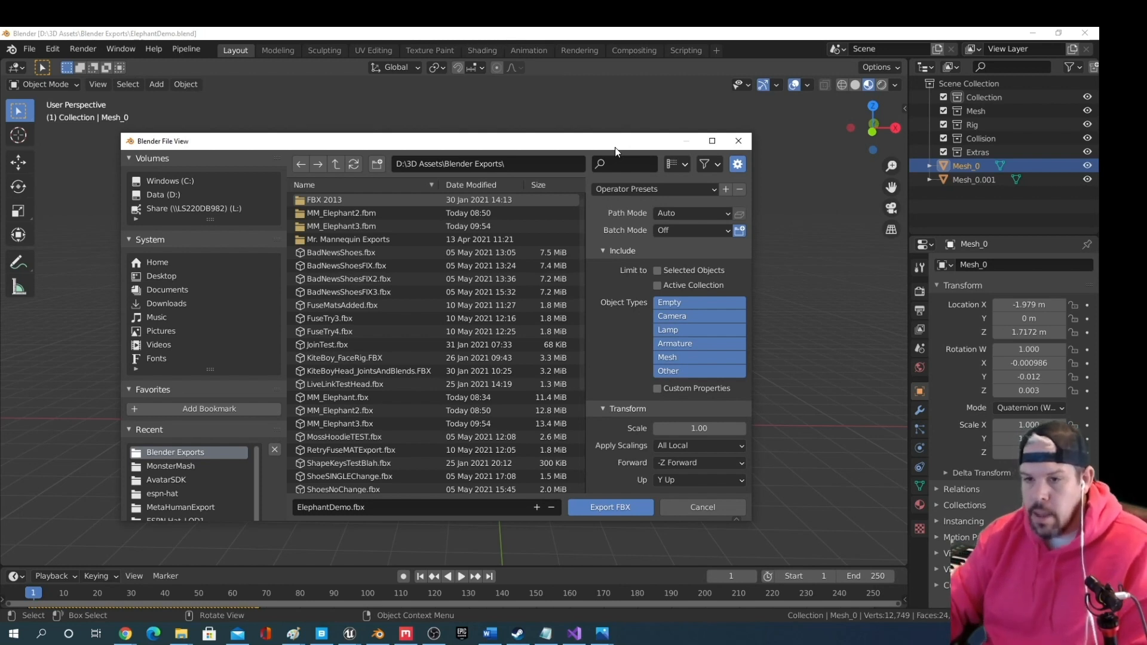
left_click(693, 215)
left_click(693, 303)
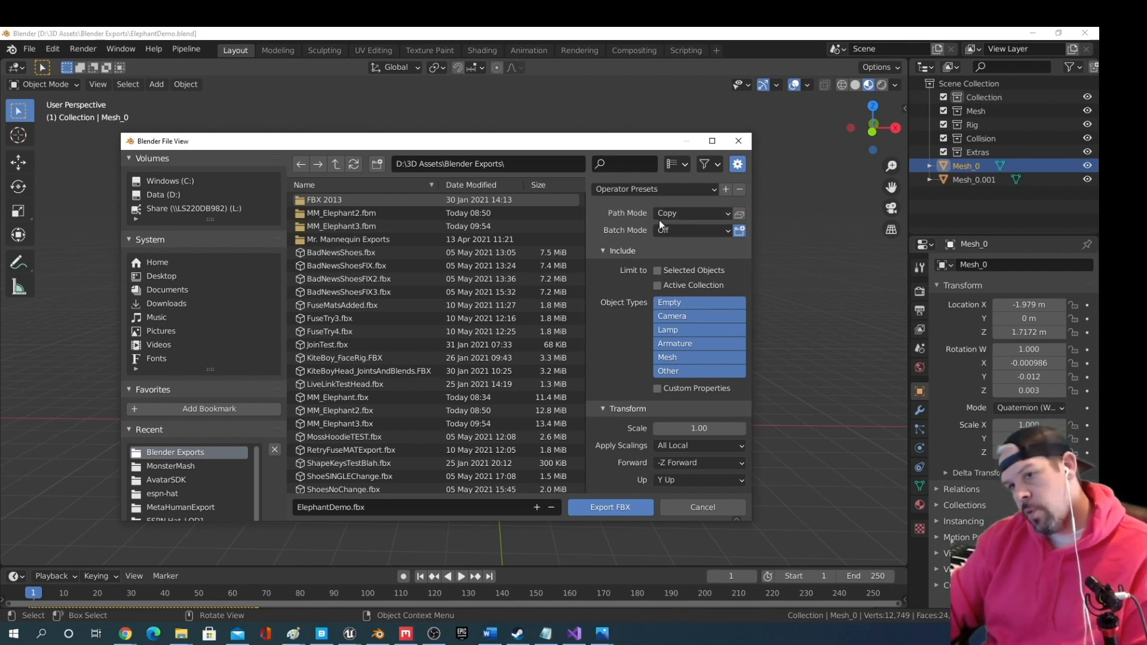
left_click(740, 214)
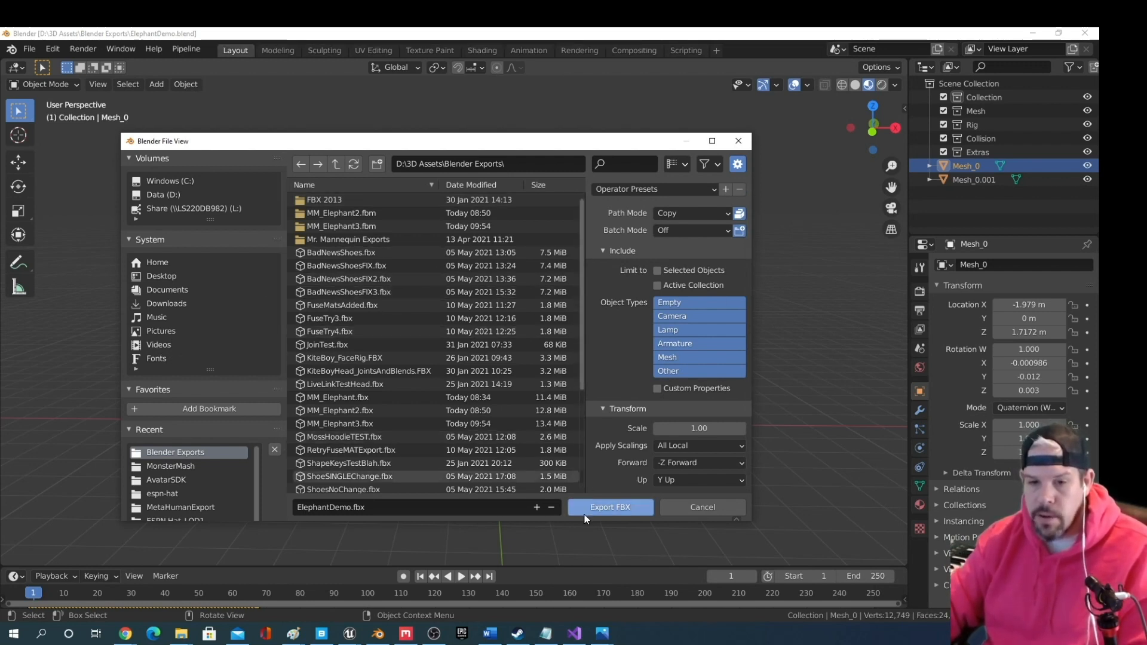
Export the elephant as ElephantDemo.fbx into the Blender Exports folder
left_click(399, 509)
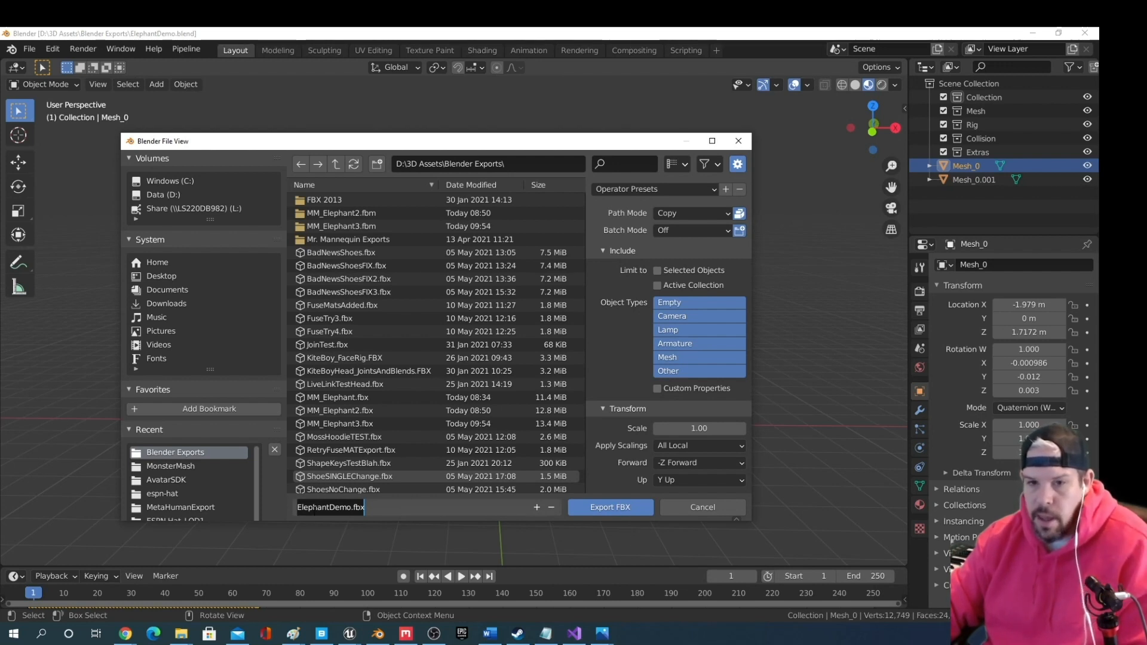
left_click(597, 509)
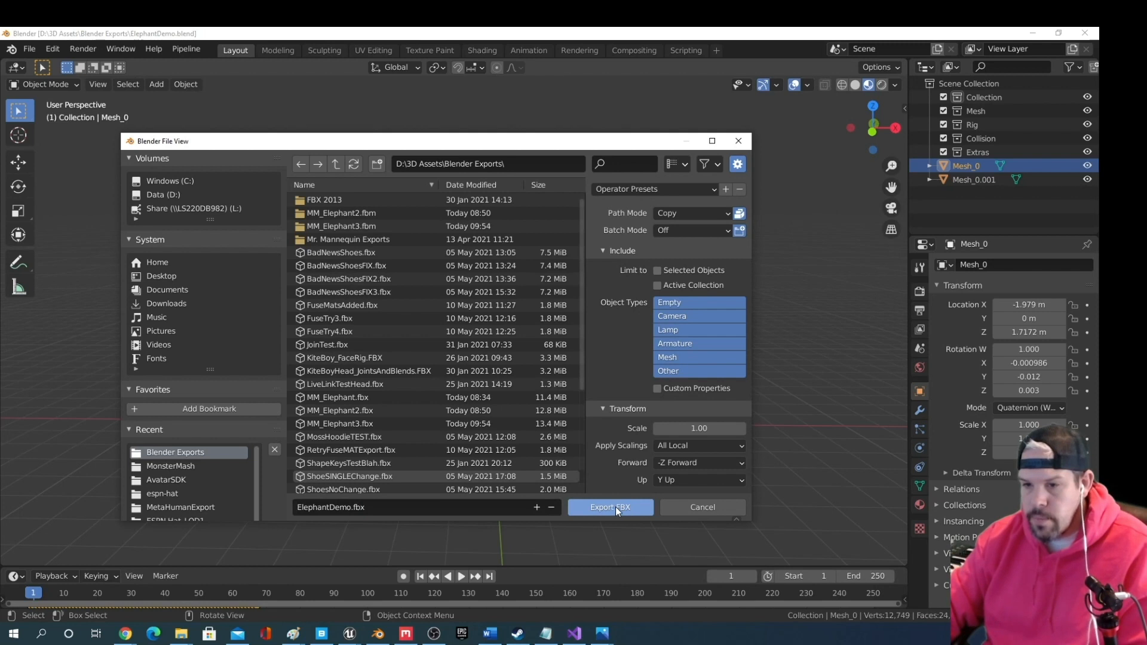
left_click(615, 506)
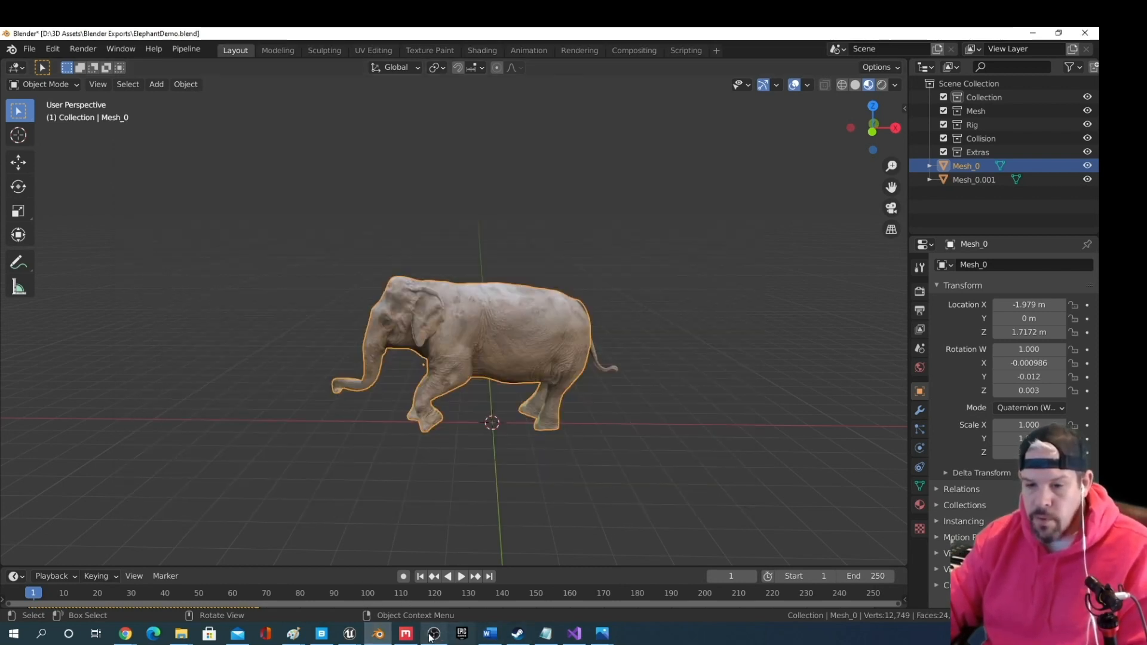
Switch to the MyProject level in Unreal Engine, show the content folder tree and open the ThirdPersonBP folder
left_click(349, 633)
left_click(395, 597)
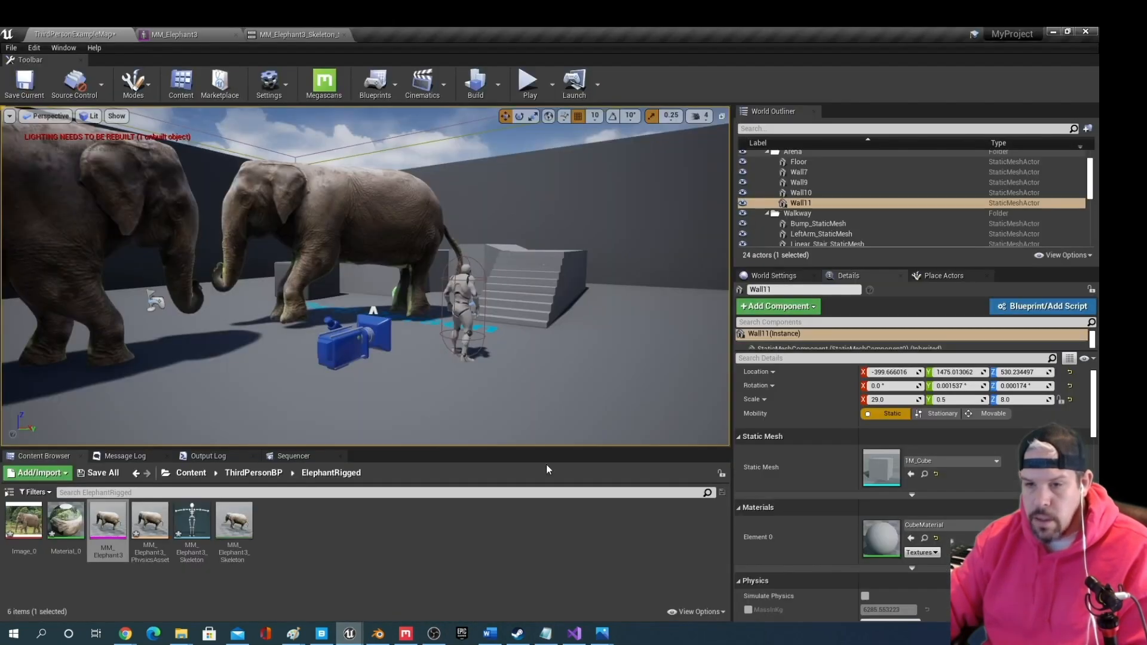
left_click_drag(688, 313, 458, 372)
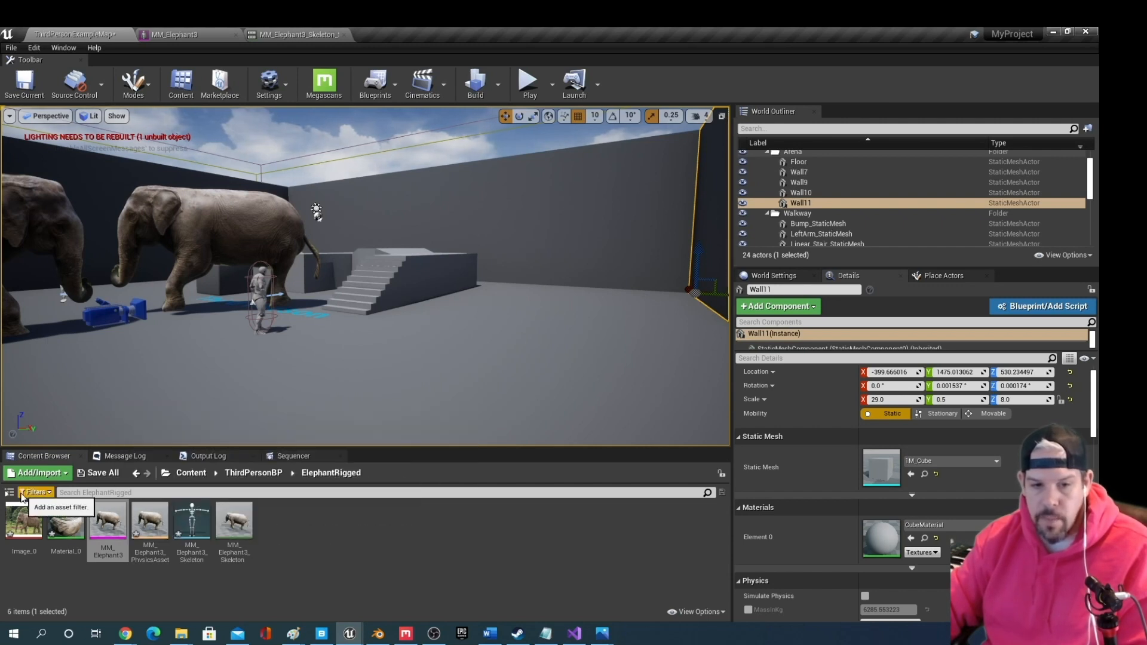
left_click(9, 493)
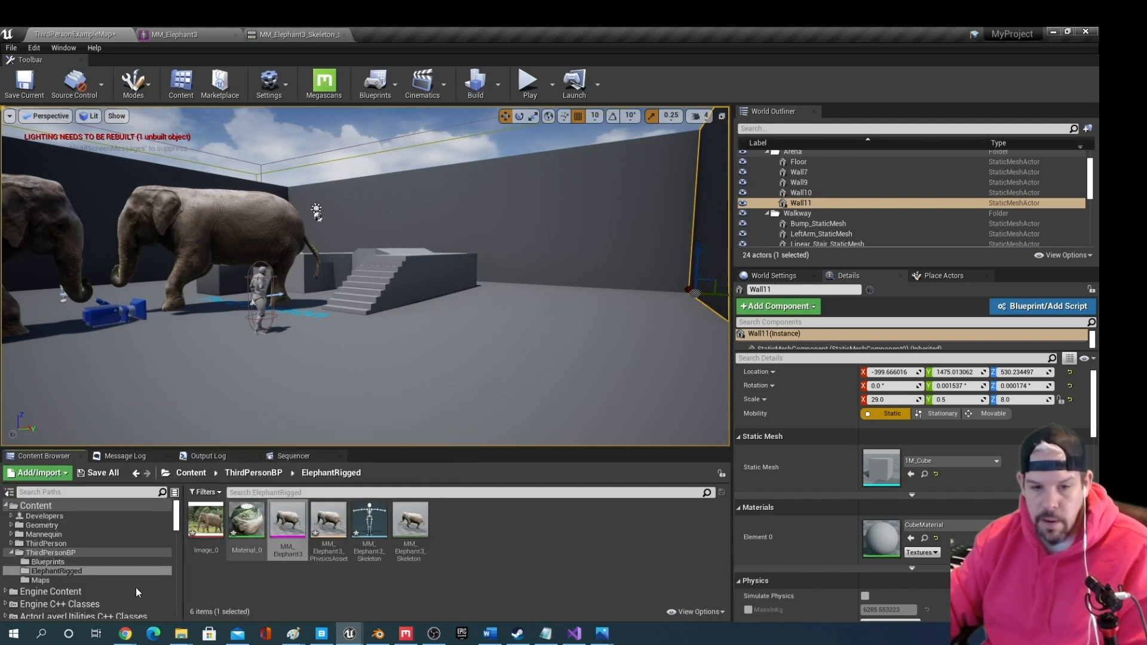
left_click(79, 559)
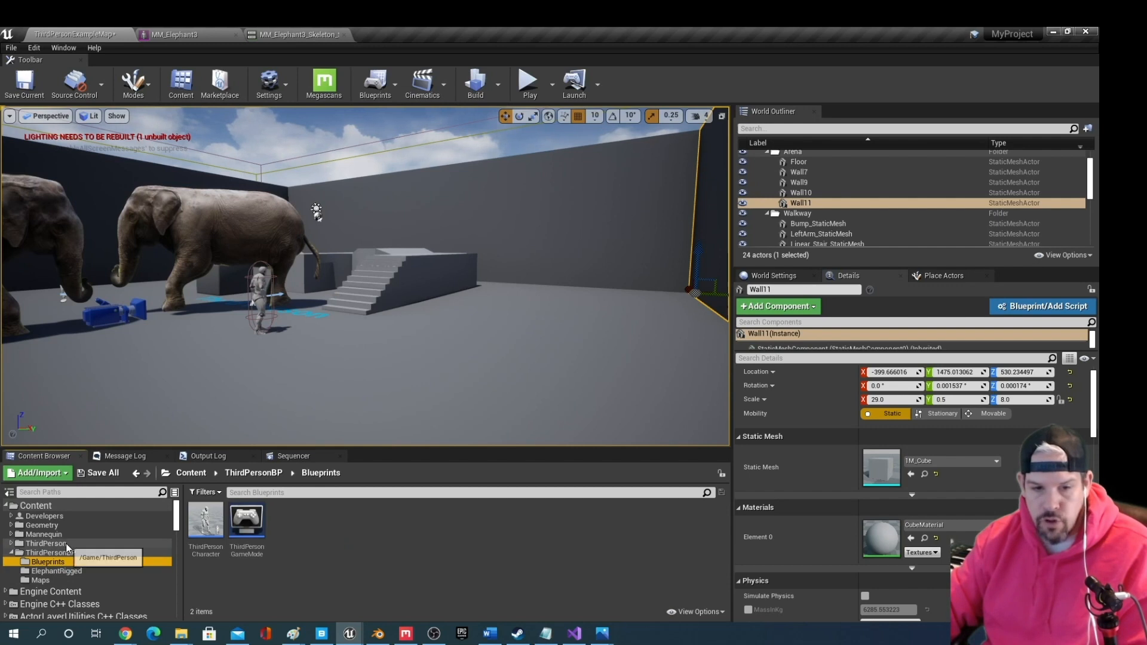
left_click(66, 572)
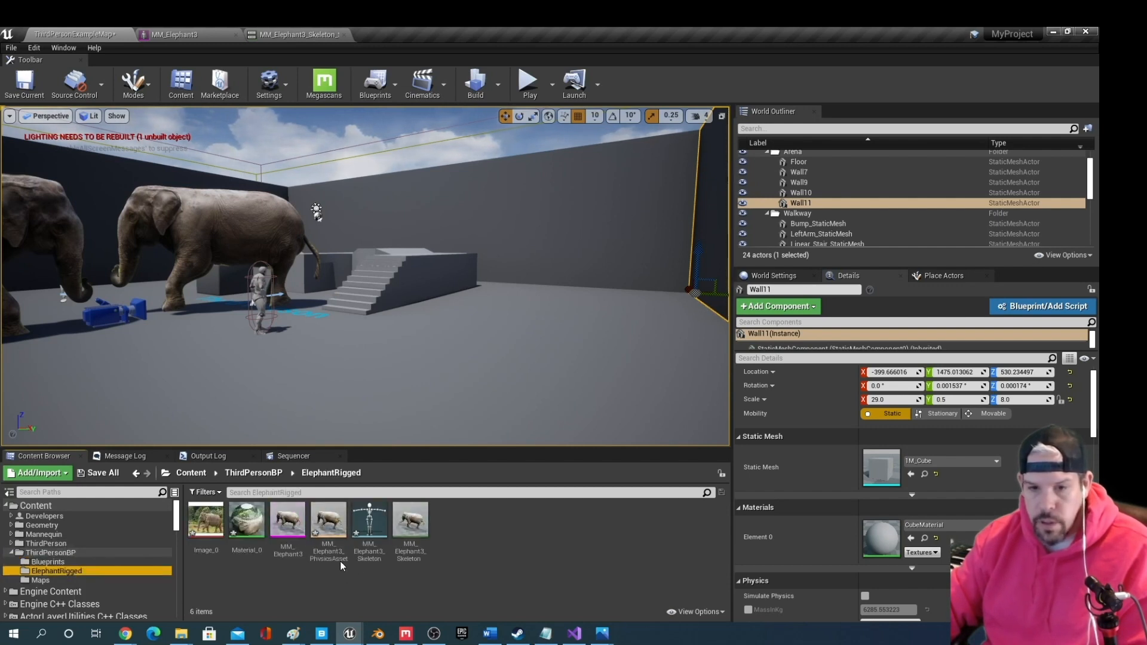
left_click(261, 473)
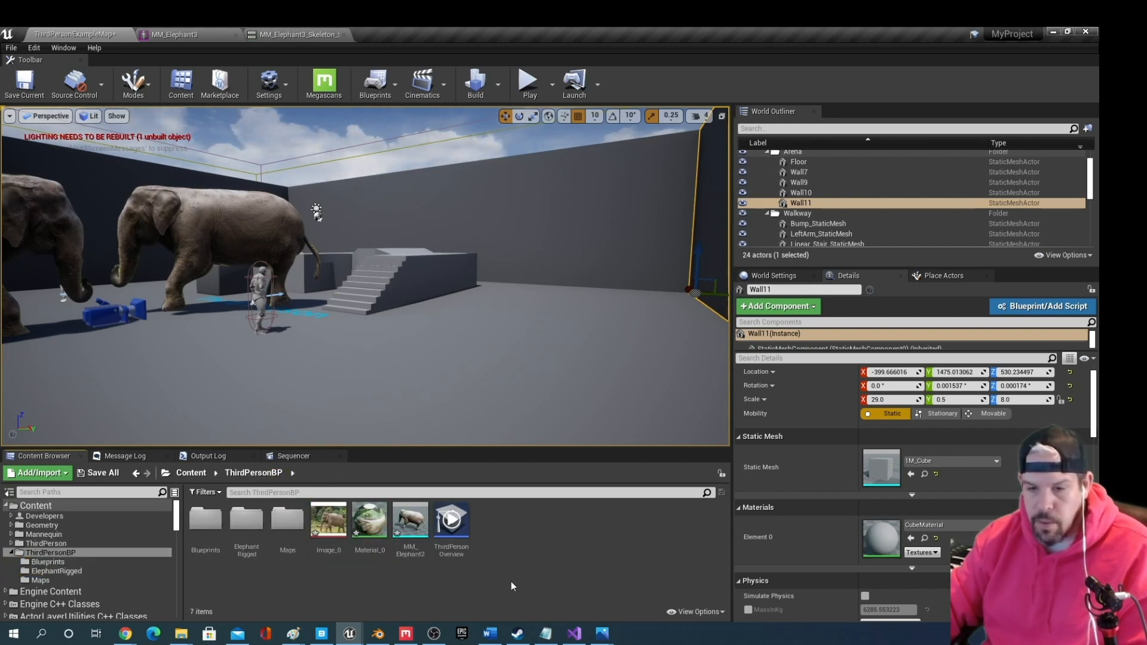
Create a folder named StaticMesh inside ThirdPersonBP and open it
right_click(518, 555)
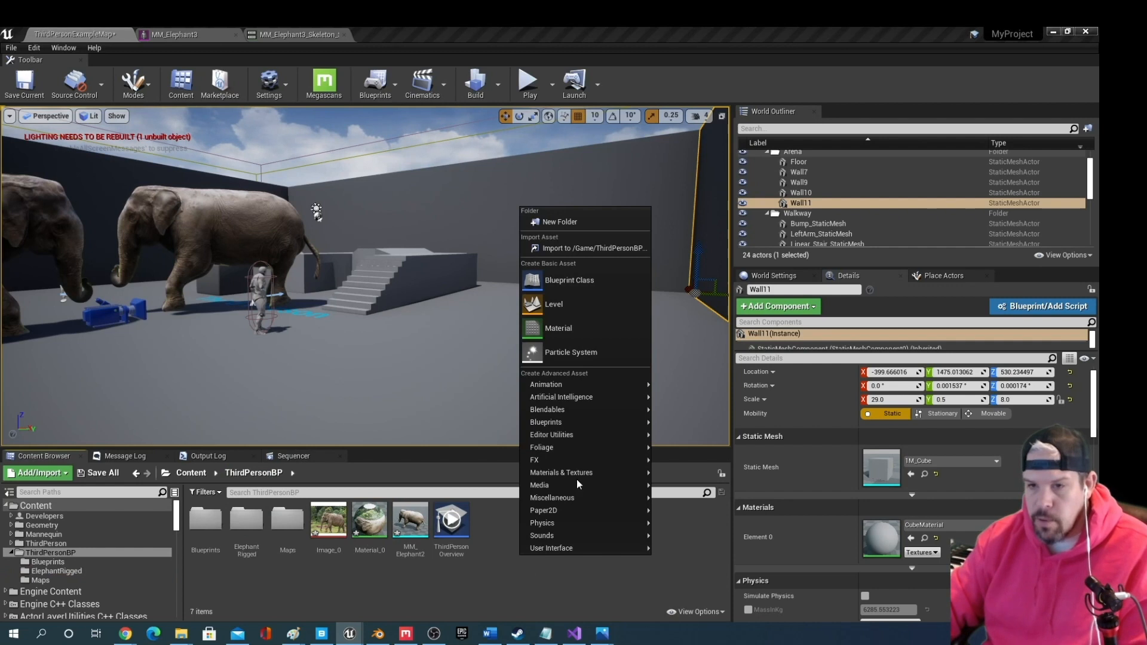
left_click(582, 226)
type("Static")
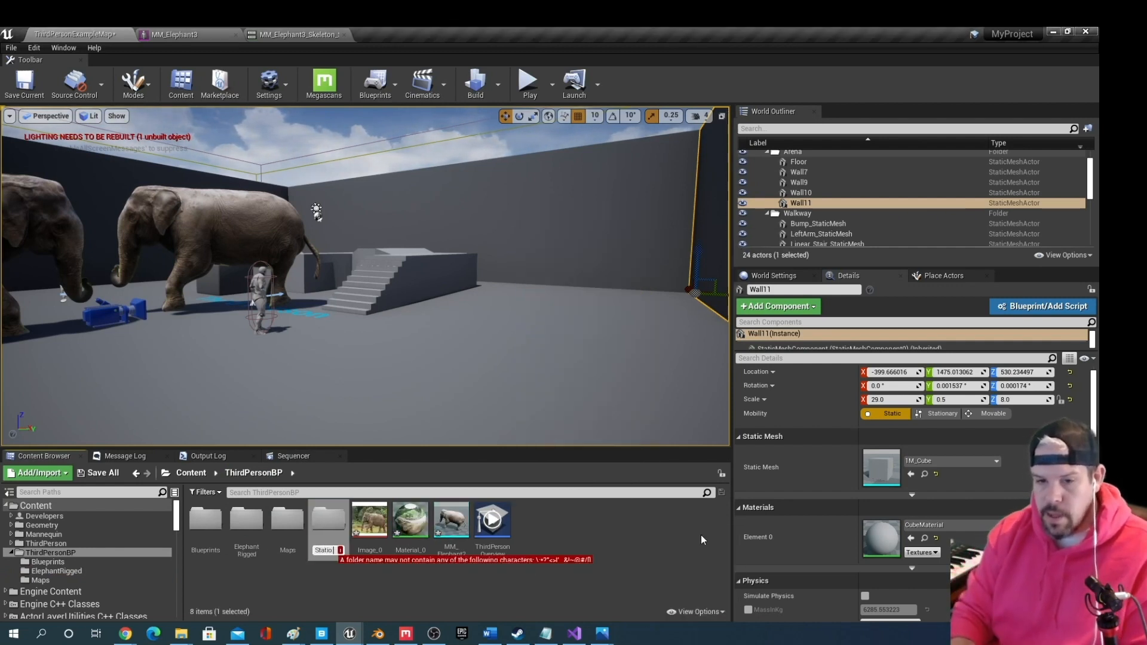
key("BackSpace")
key("Return")
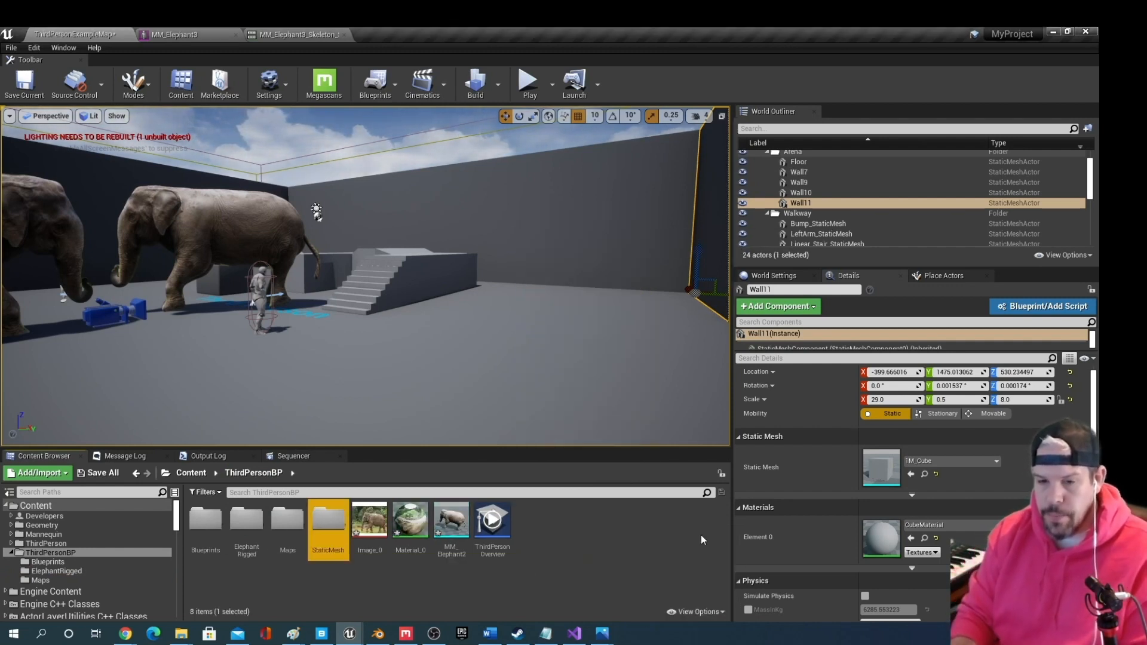
key("Return")
Shrink the Unreal window, then in File Explorer go to 3D Assets > Blender Exports and select the ElephantDemo 3D object
left_click_drag(571, 28, 548, 107)
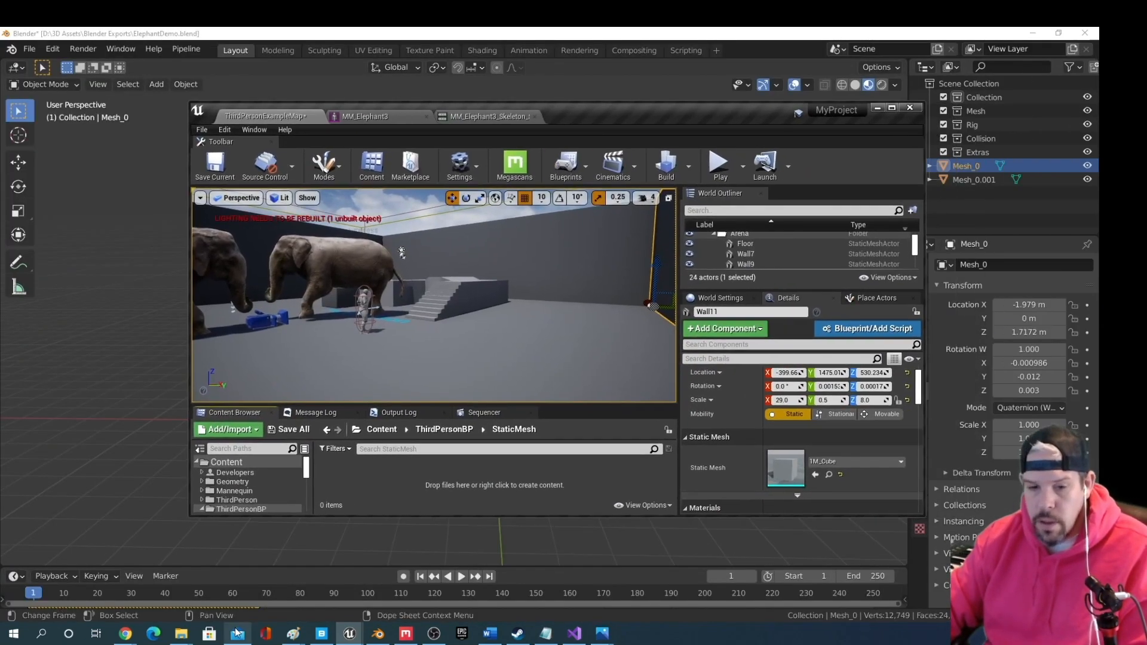
left_click(188, 637)
left_click(873, 588)
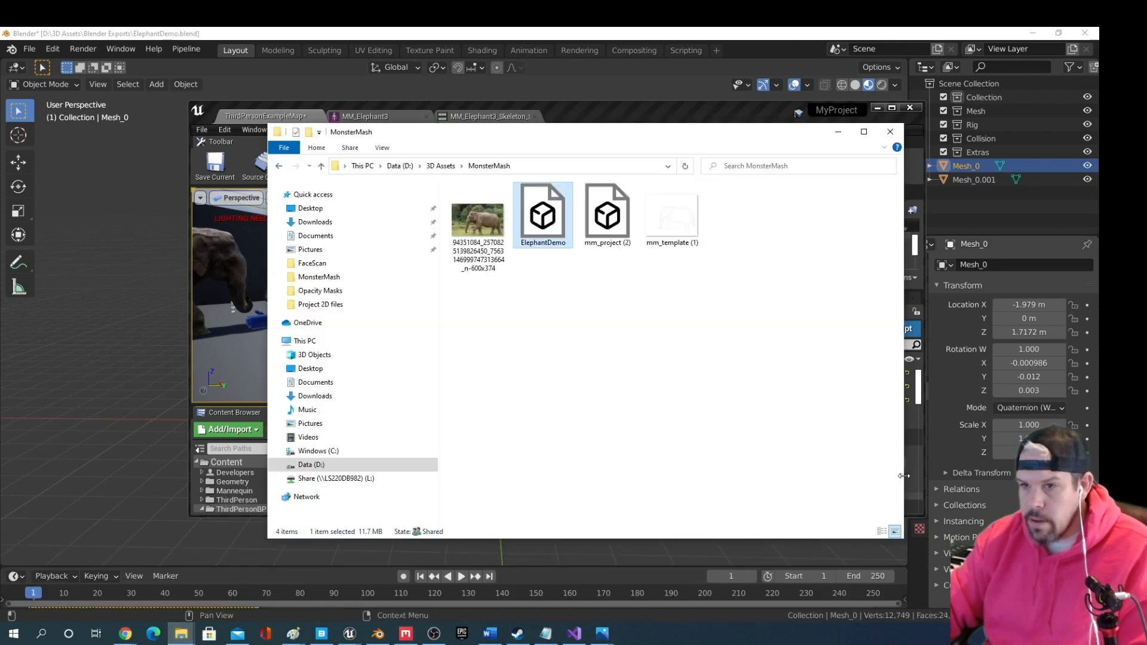
left_click(320, 167)
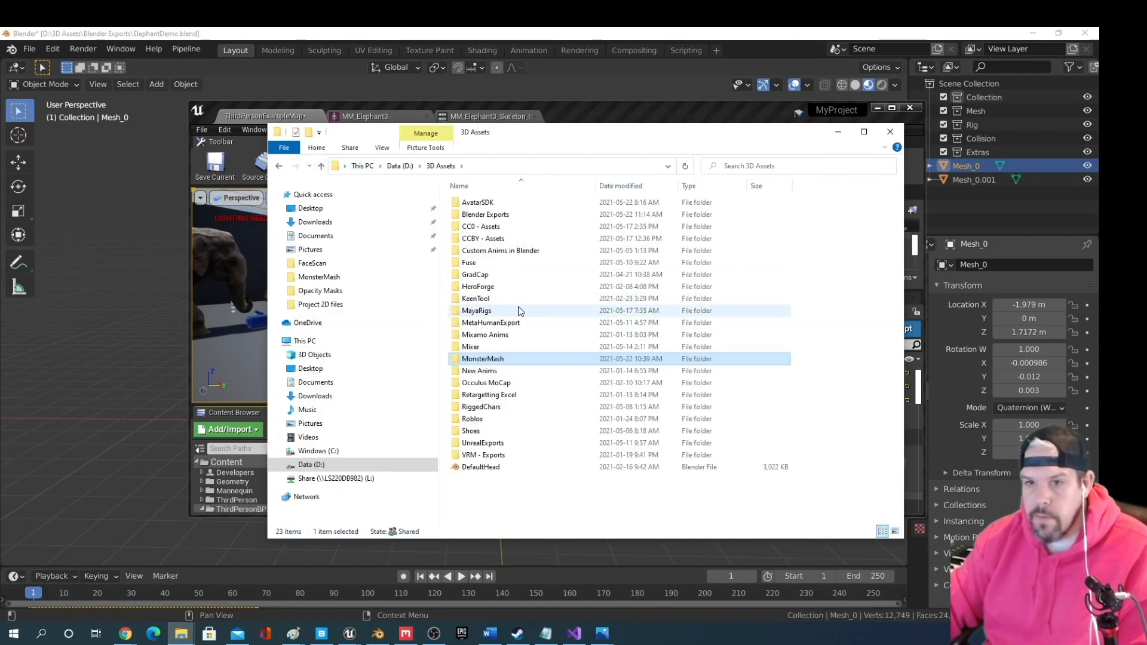
double_click(513, 216)
left_click(498, 206)
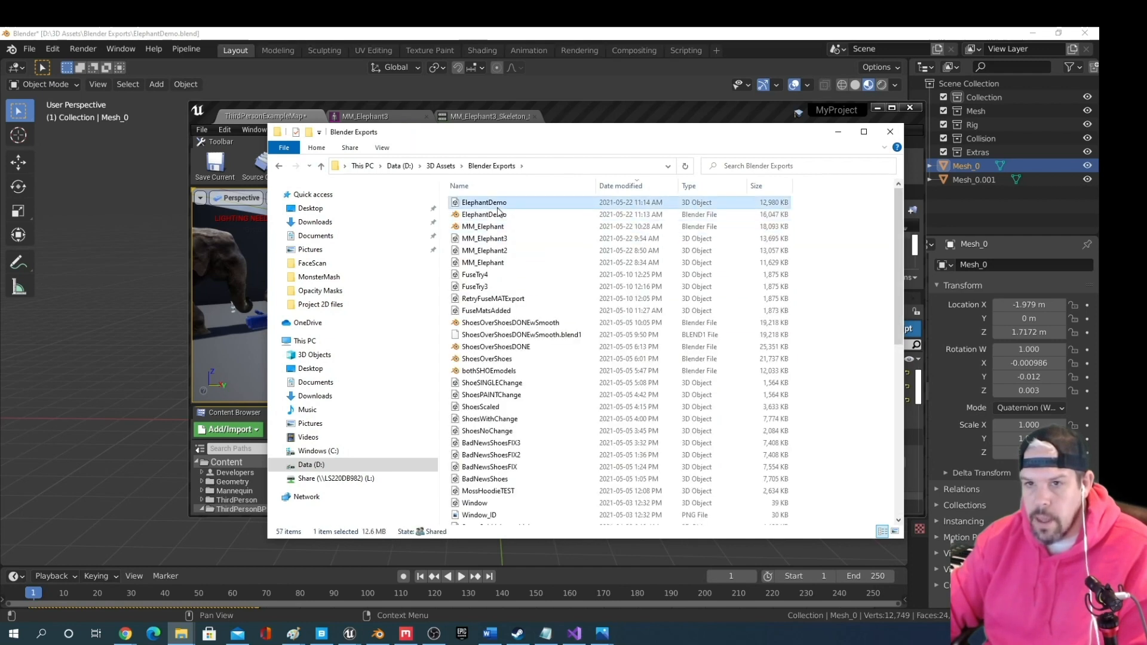
Import the ElephantDemo FBX into the StaticMesh folder as a static mesh with the default import options
left_click_drag(552, 132, 1065, 134)
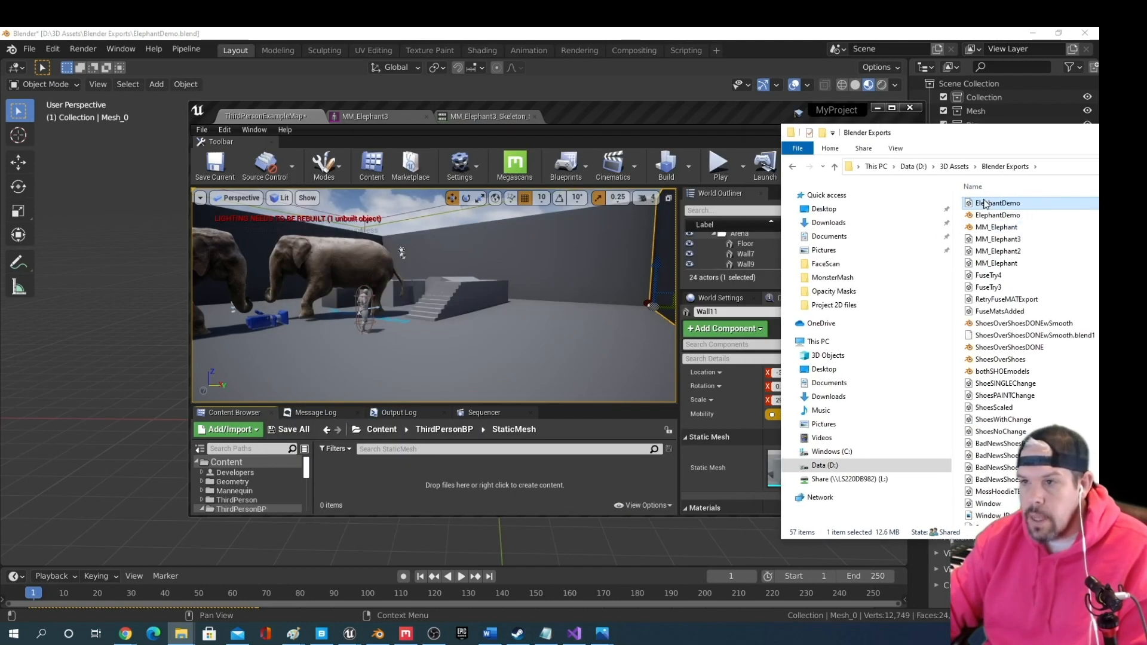
left_click_drag(392, 480, 392, 479)
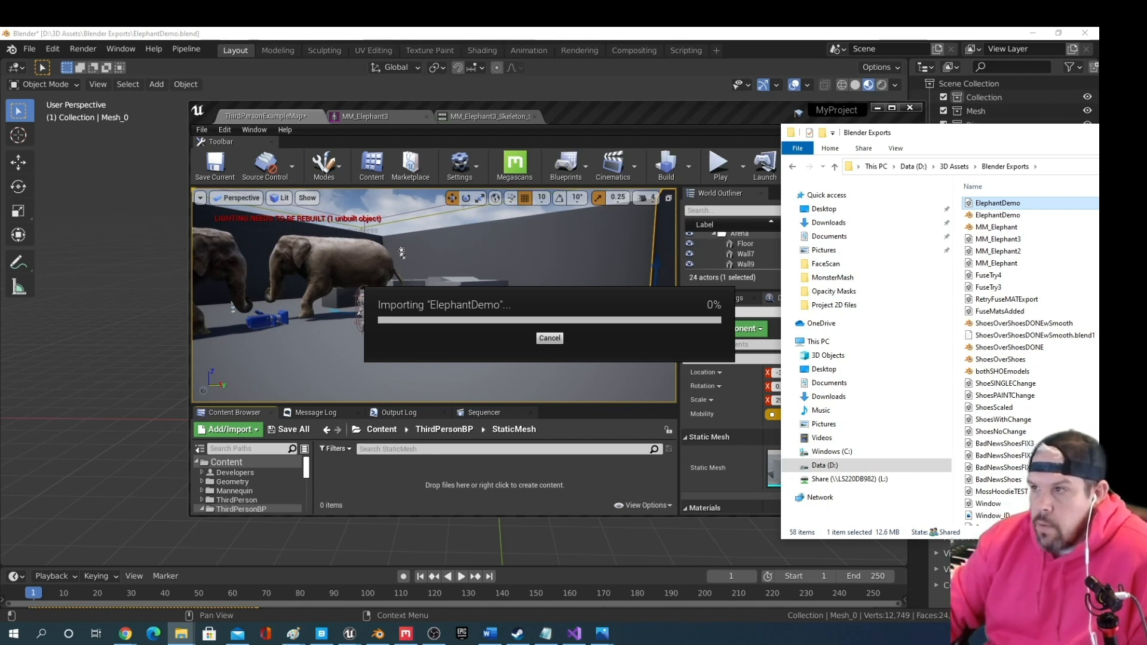
left_click_drag(1099, 138, 1052, 245)
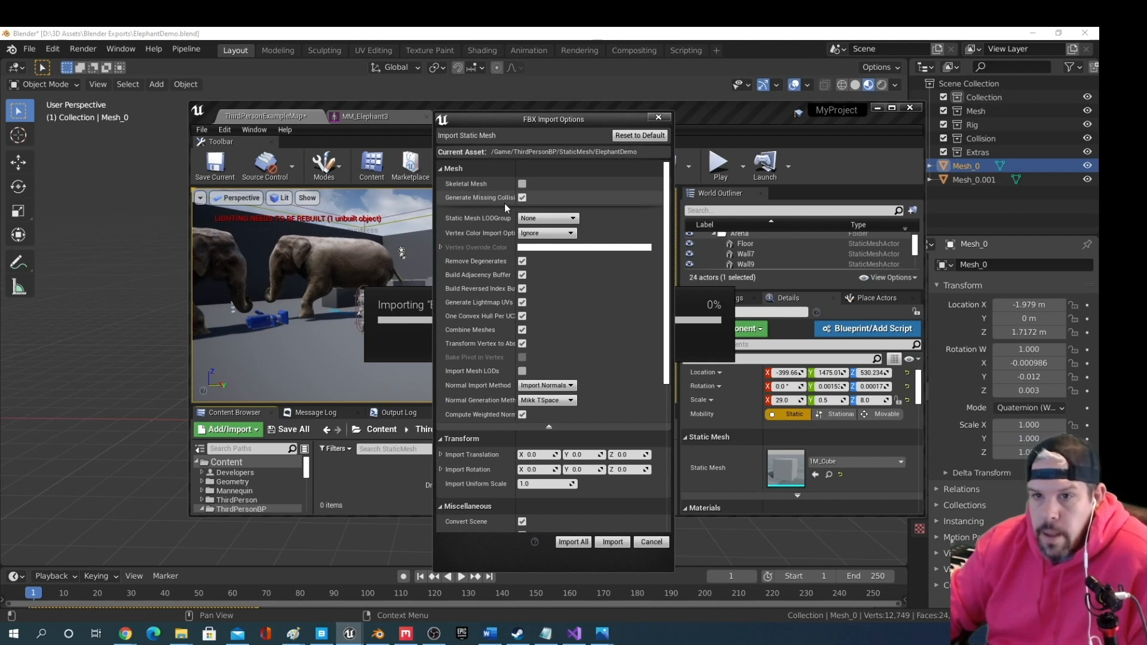
scroll(571, 320, "down", 5)
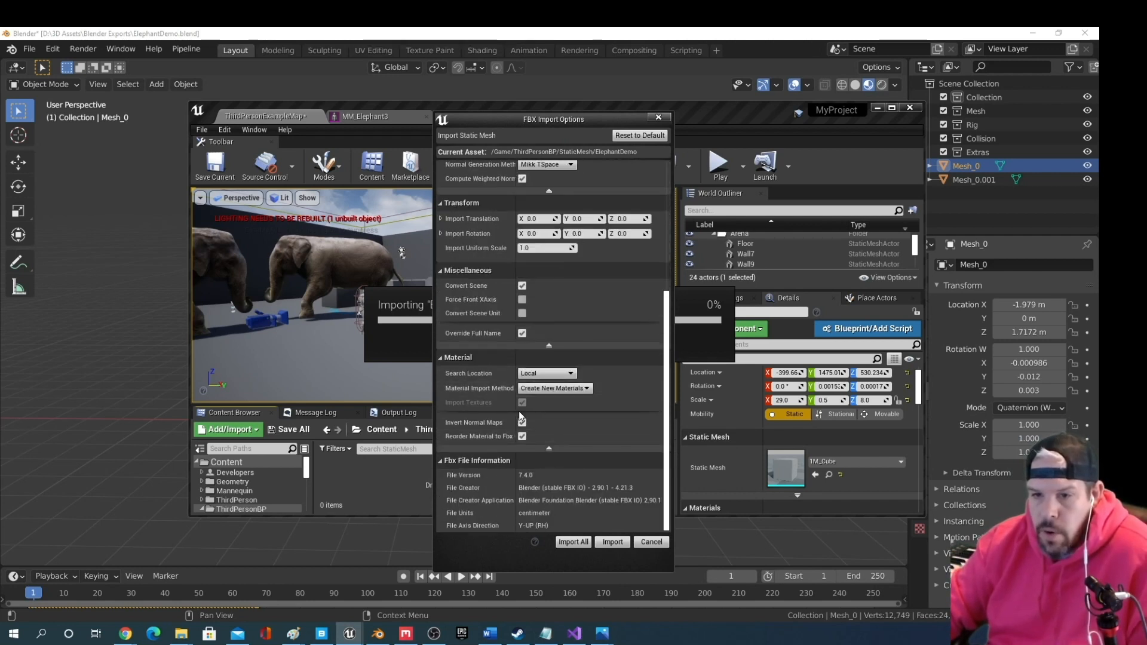
left_click(564, 542)
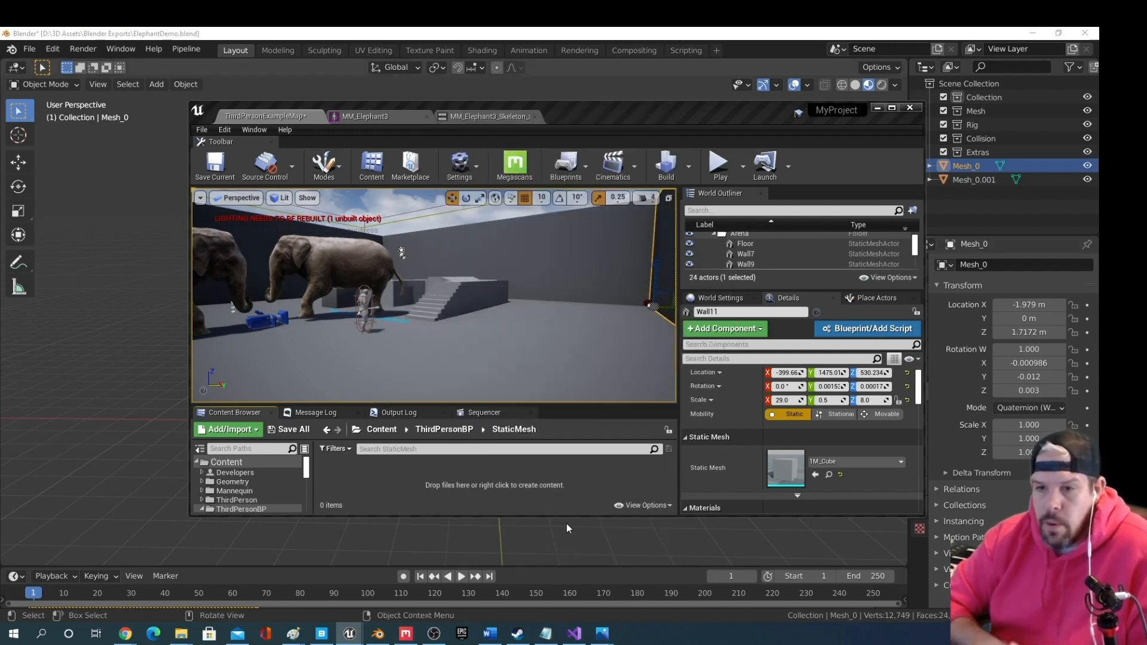
Maximize the editor, place the ElephantDemo mesh on the open floor of the level and rotate it to about 290° around Z
double_click(618, 117)
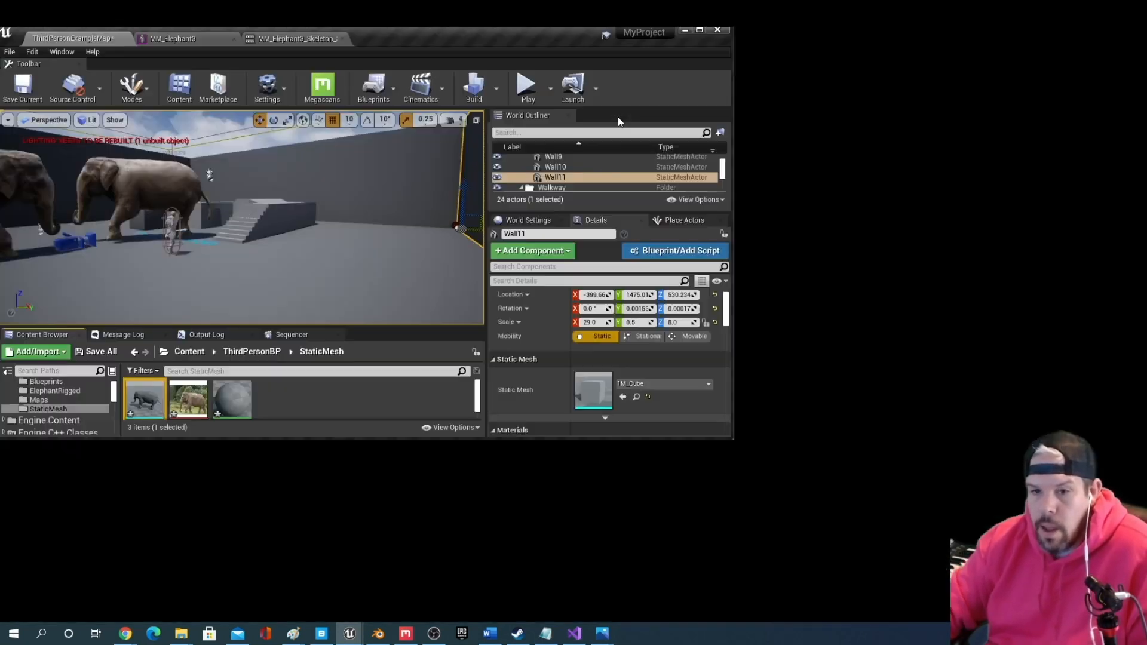
left_click_drag(206, 521, 561, 347)
key("e")
left_click_drag(612, 336, 466, 319)
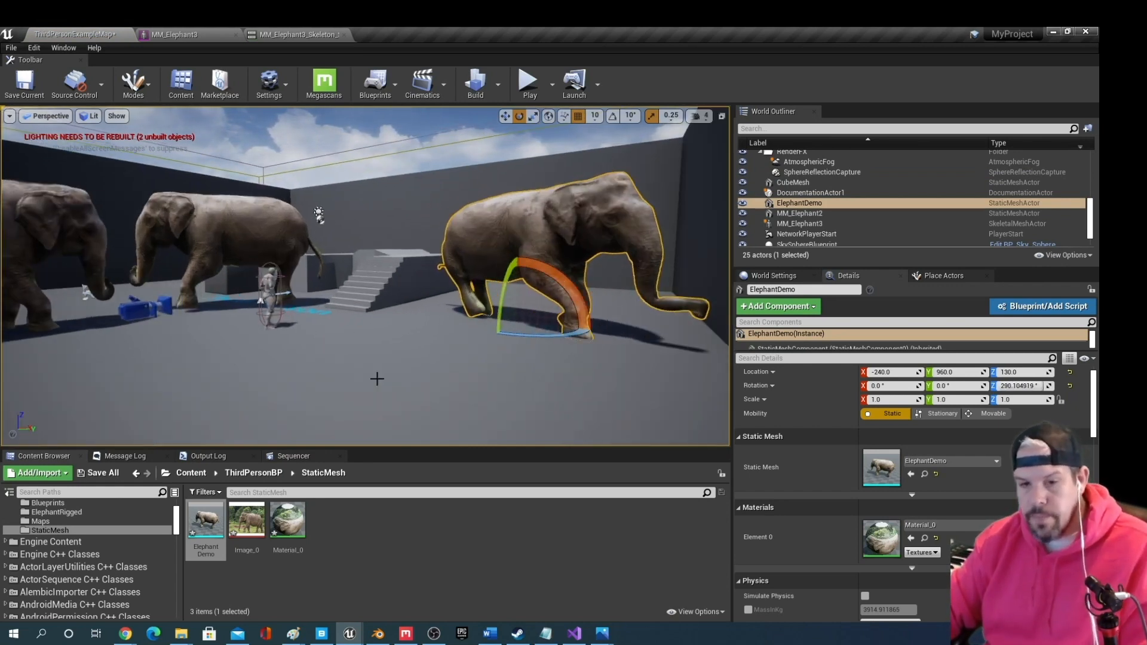
left_click(1052, 33)
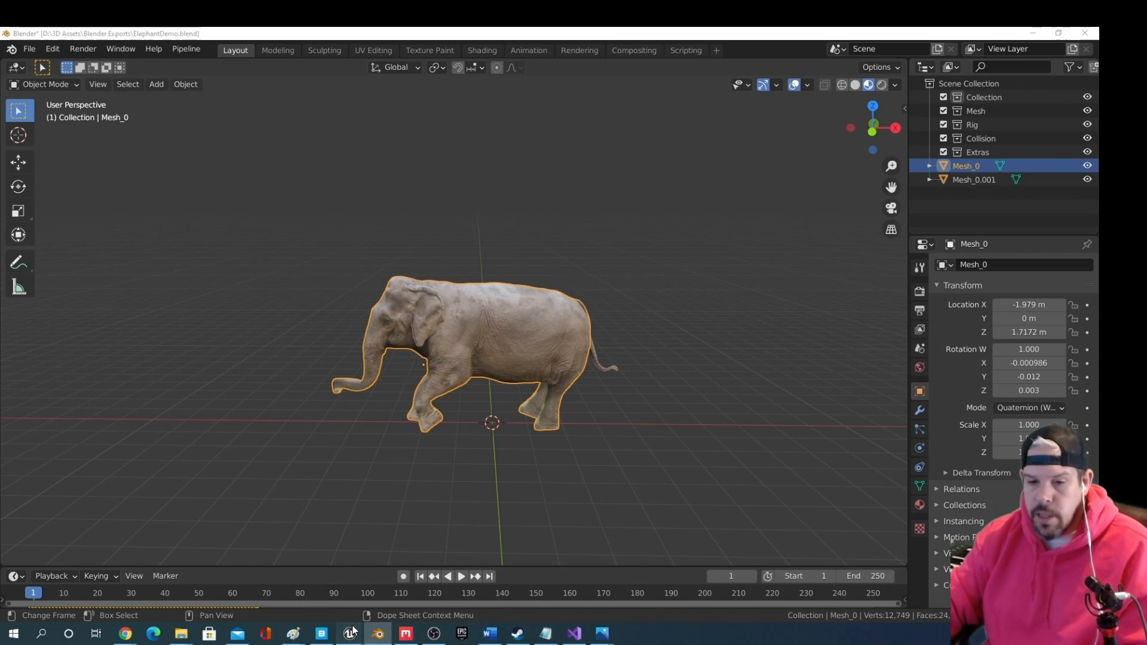
mouse_move(350, 632)
left_click(438, 541)
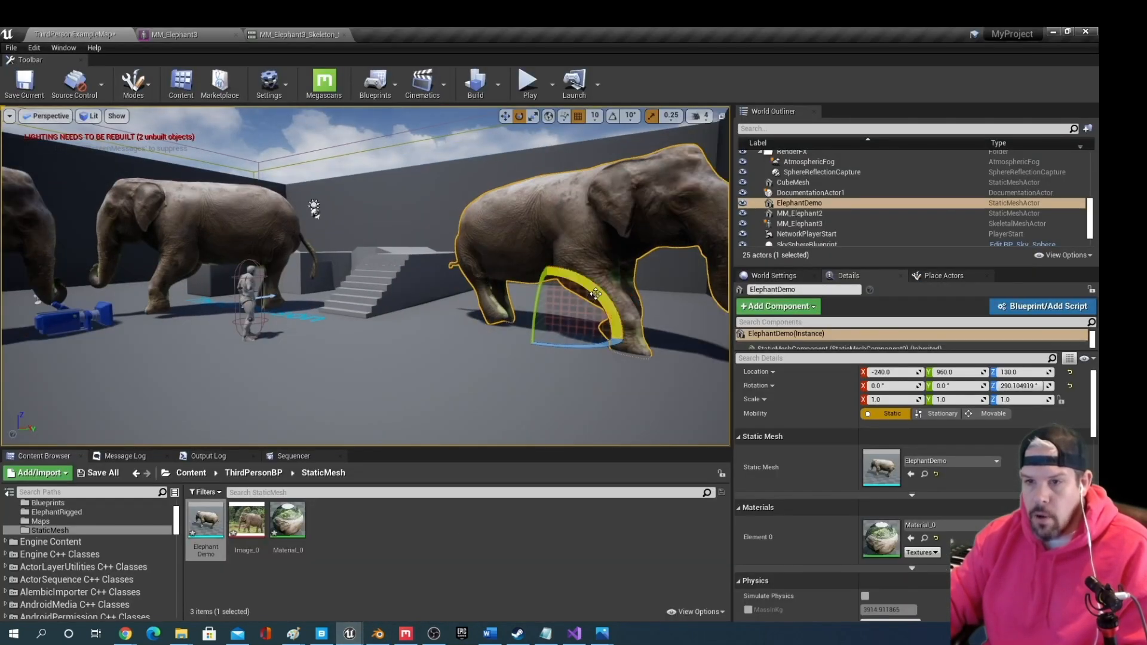
Tilt the placed ElephantDemo mesh to about 2.5° on X and 6.9° on Y
left_click_drag(596, 293, 607, 369)
middle_click_drag(607, 369, 669, 377)
double_click(539, 231)
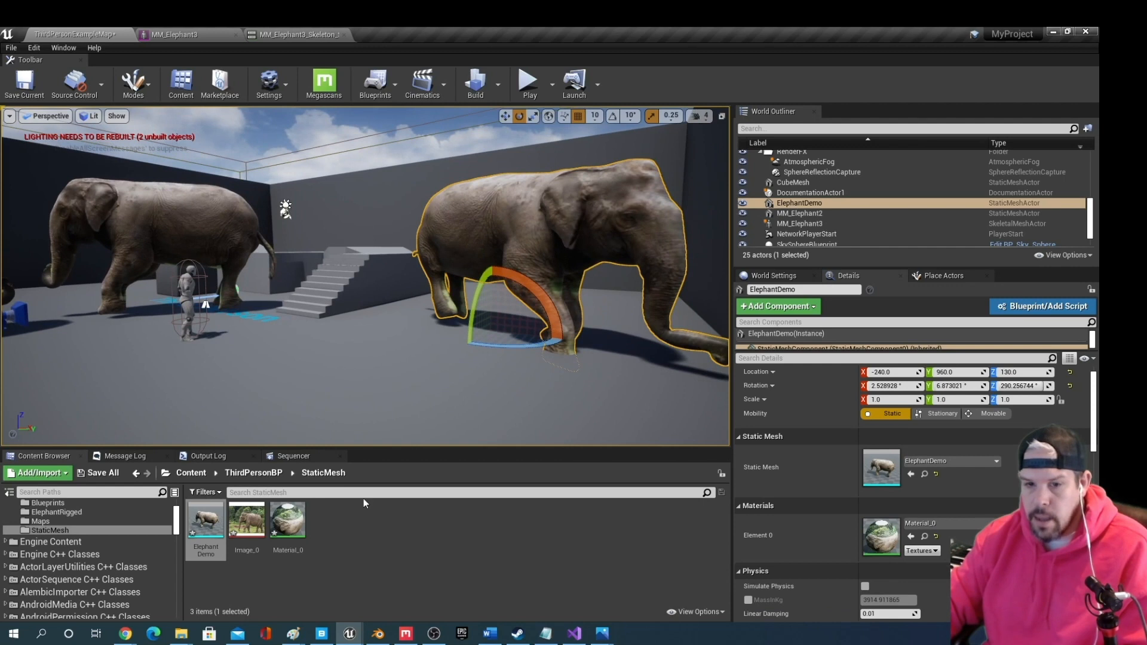
Open the ElephantDemo static mesh in its own editor and examine the textured elephant up close from the side
double_click(215, 527)
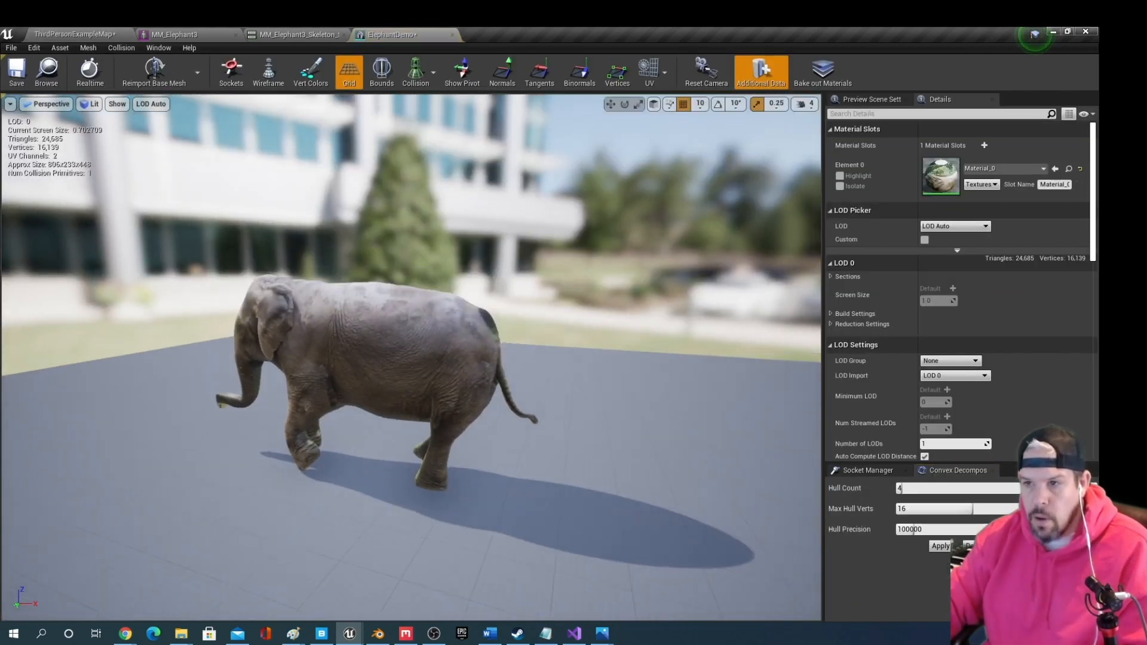
scroll(367, 411, "up", 2)
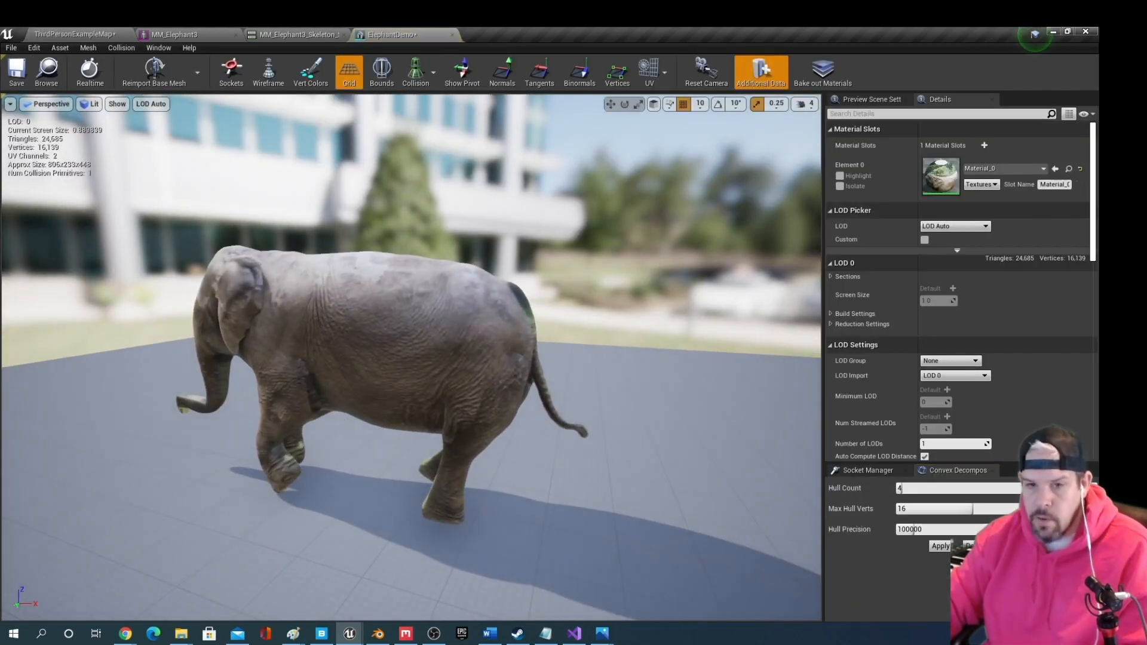
left_click_drag(236, 222, 346, 227)
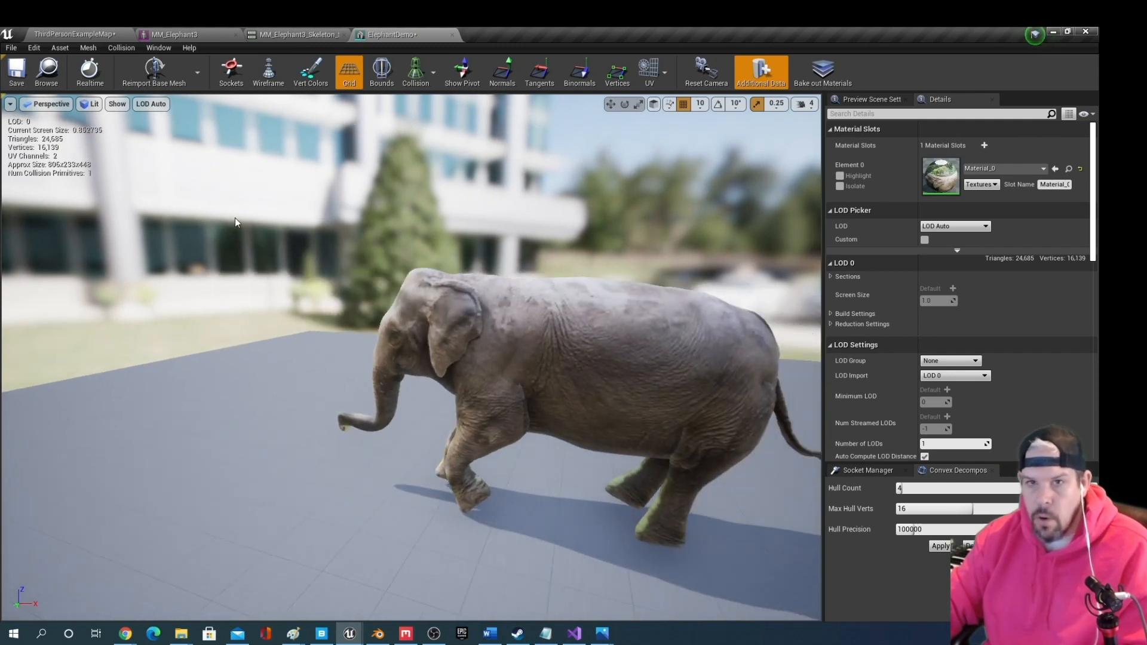
Play-test the third-person level, walk the character around the two elephants to compare them, and end the session
left_click(93, 32)
left_click(527, 75)
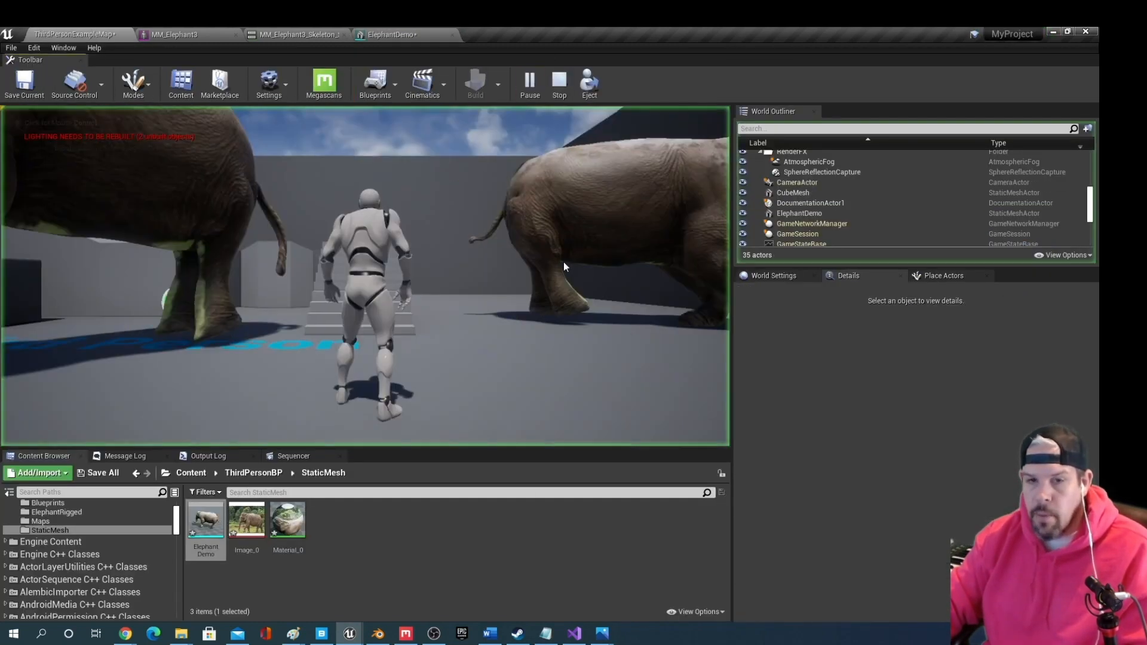
key("d")
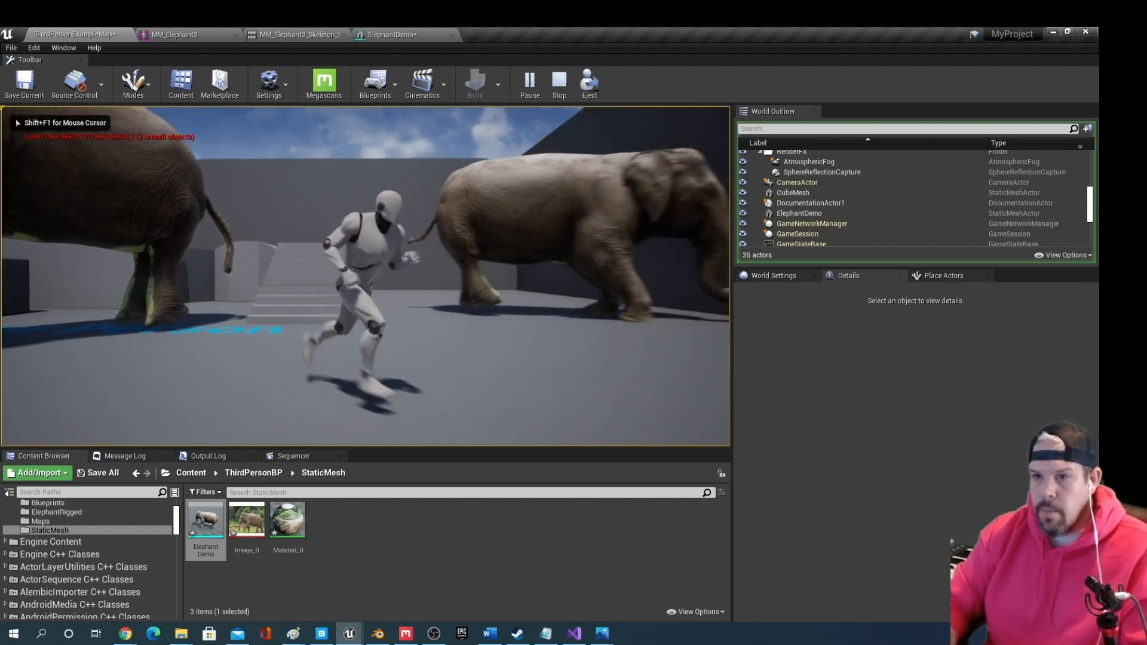
key("w")
key("w")
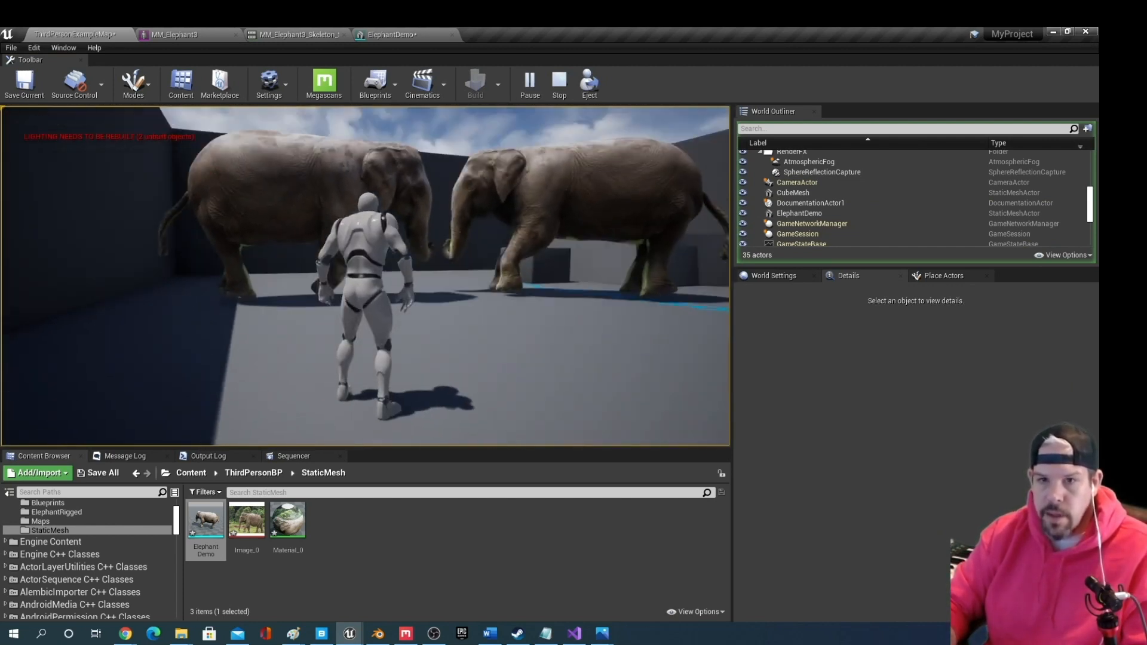
key("s")
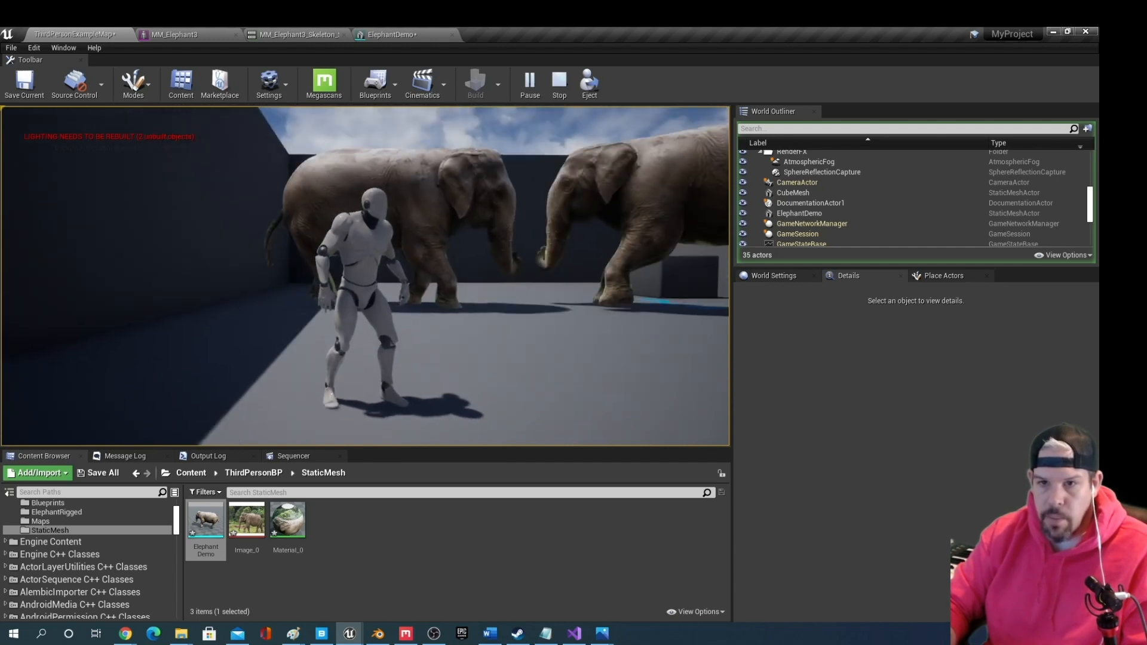
key("d")
key("s")
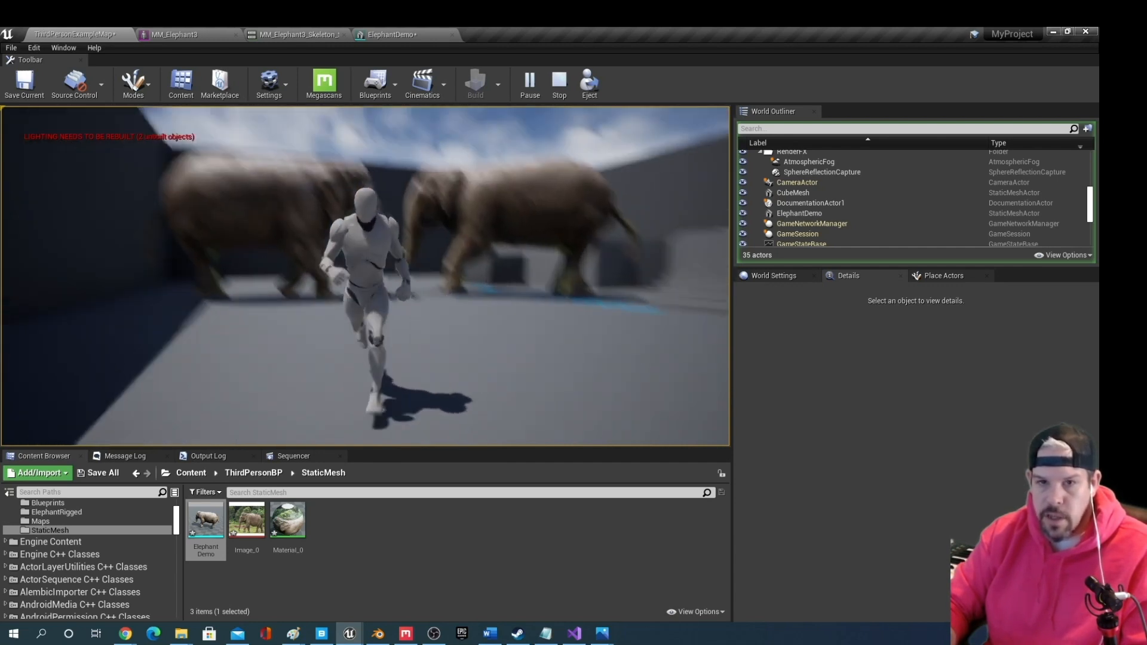
key("s")
key("d")
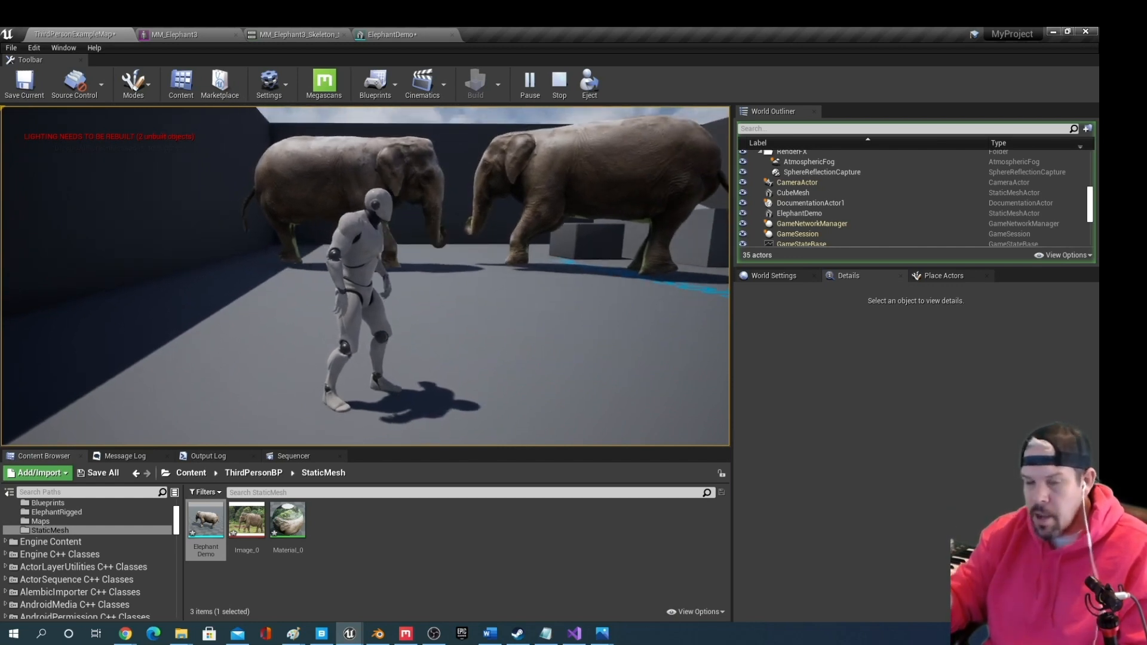
key("Escape")
Examine the two elephants in the level, the ElephantDemo static mesh and the MM_Elephant3 skeleton animation, and return to the level
right_click_drag(395, 236, 418, 239)
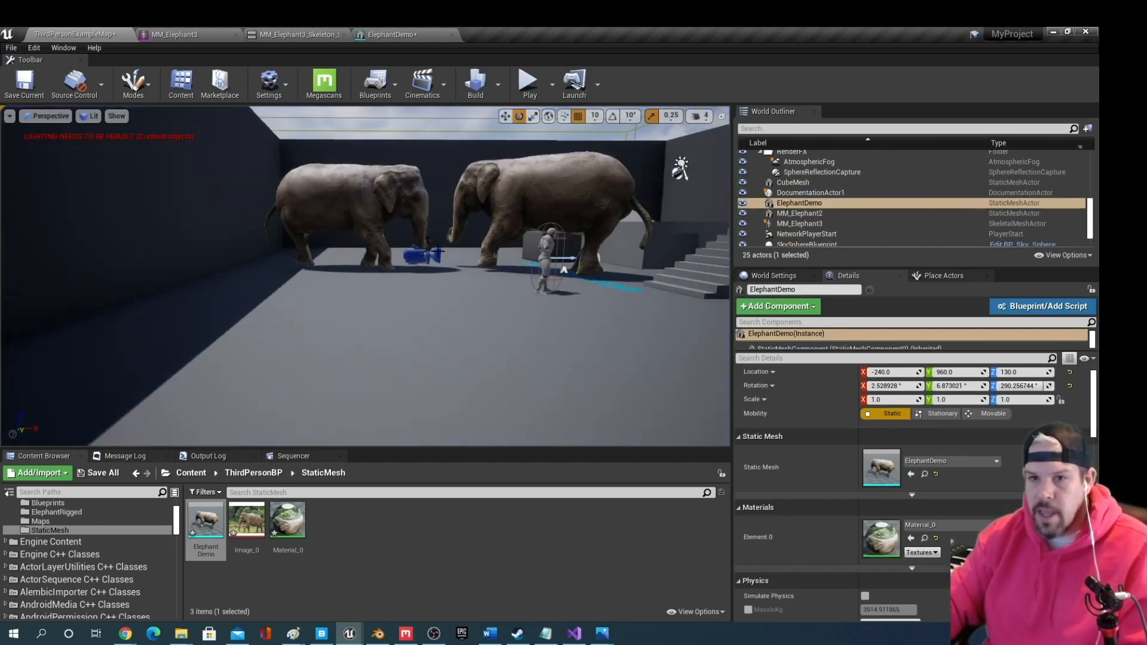
scroll(441, 258, "up", 5)
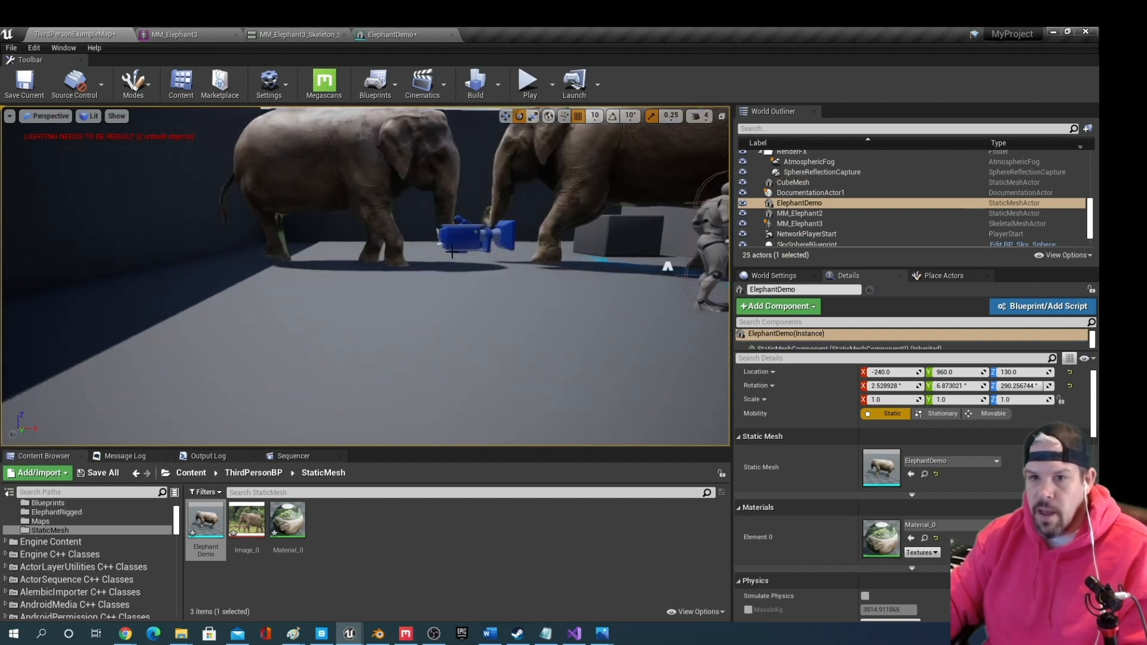
middle_click_drag(507, 222, 405, 240)
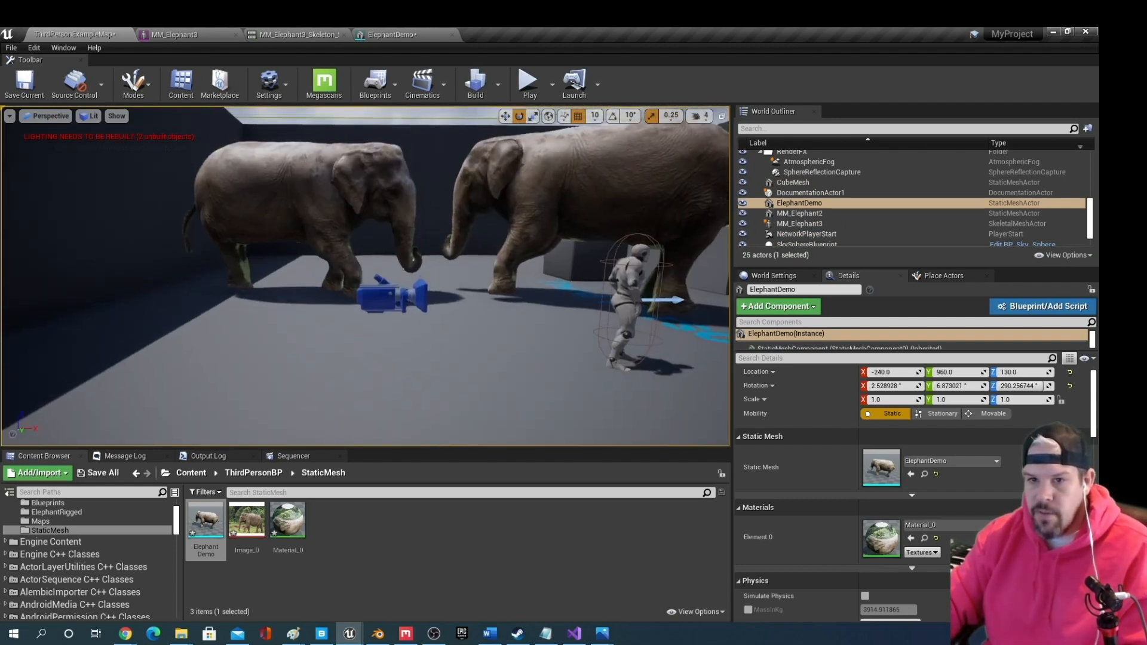
scroll(404, 241, "up", 2)
scroll(399, 230, "down", 2)
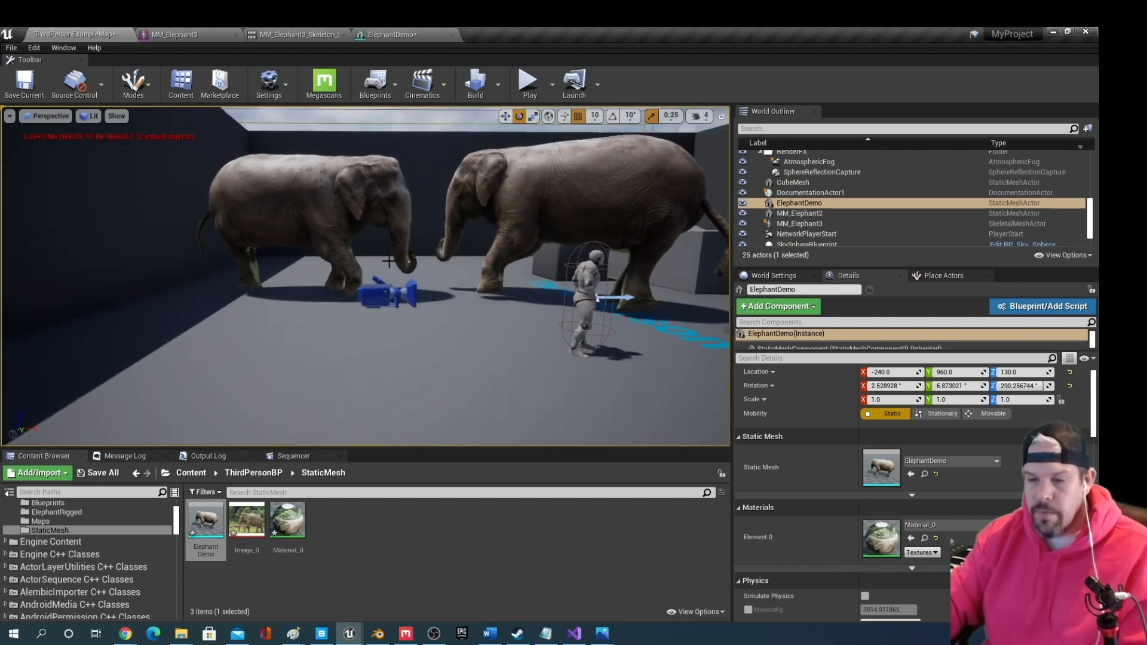
scroll(388, 262, "down", 2)
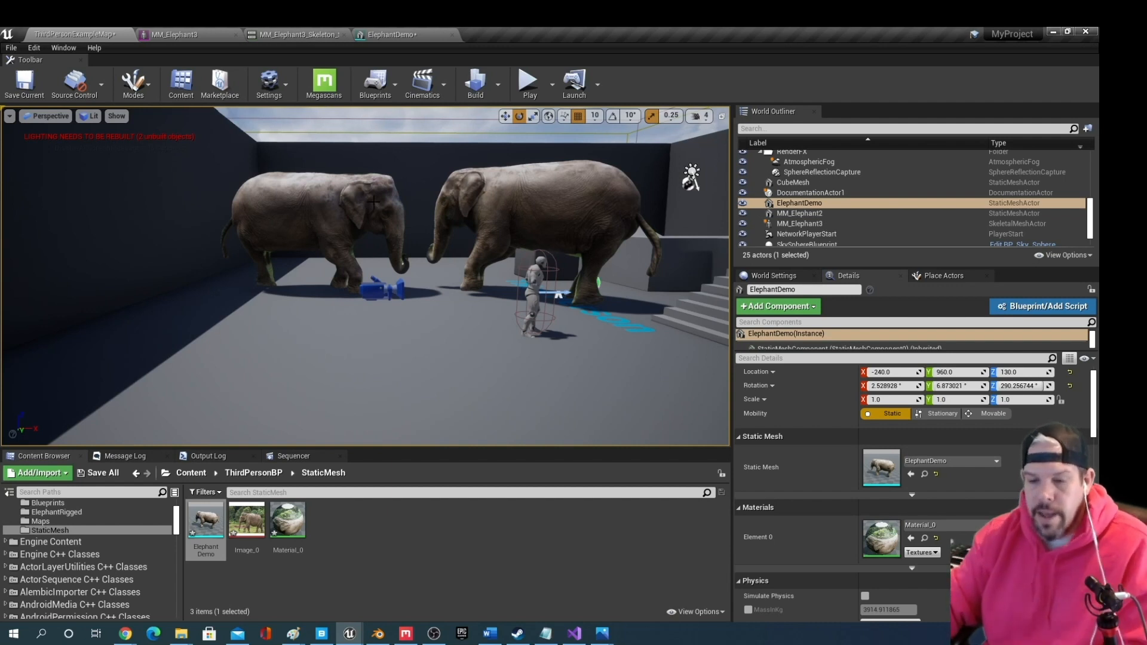
left_click(389, 34)
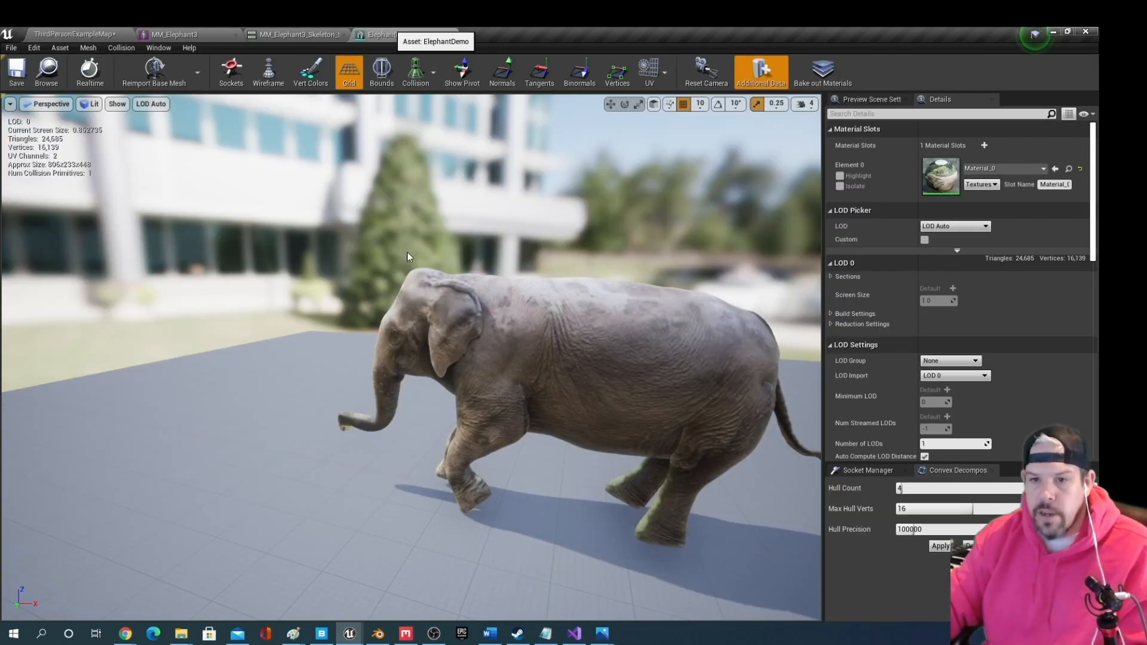
left_click(281, 33)
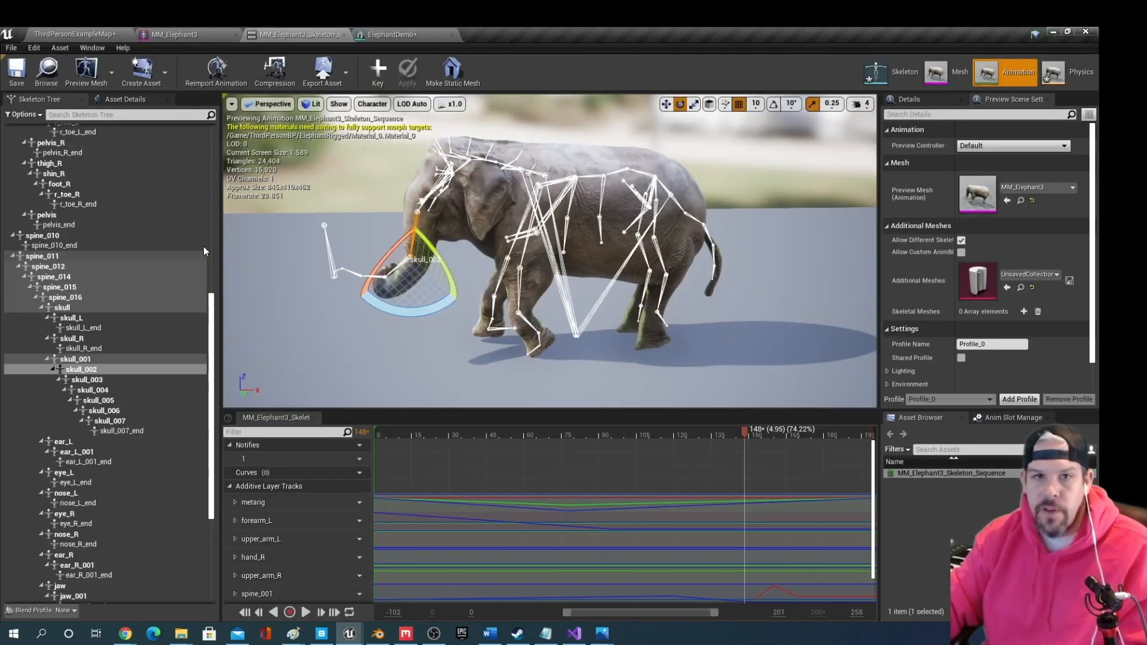
left_click(191, 27)
left_click(79, 33)
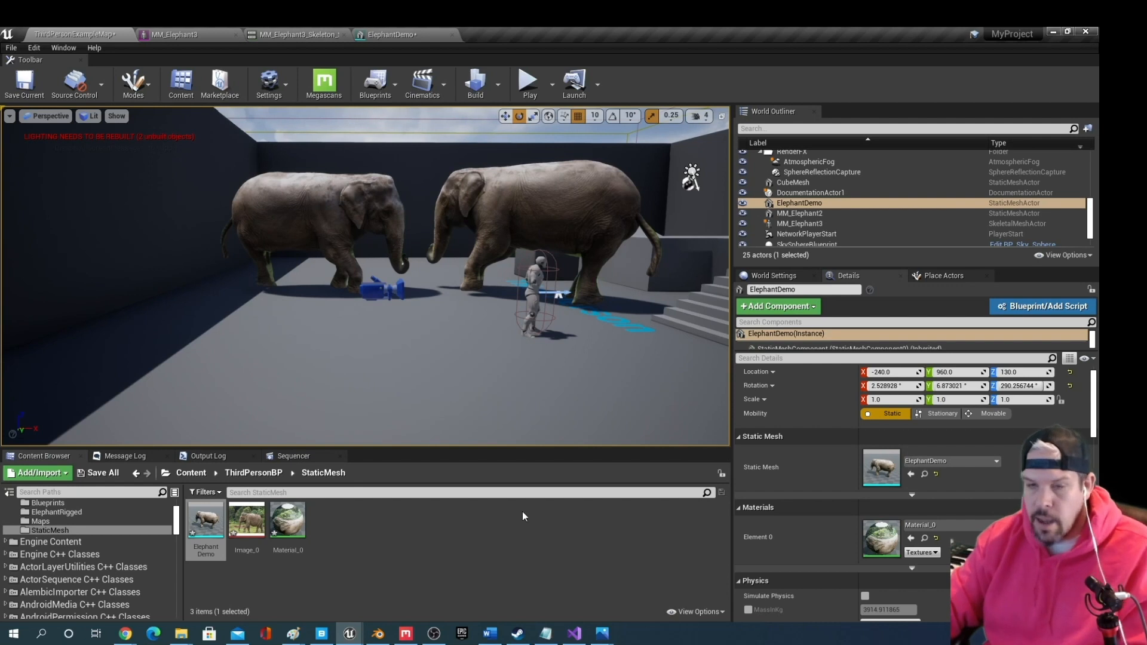
key("Right")
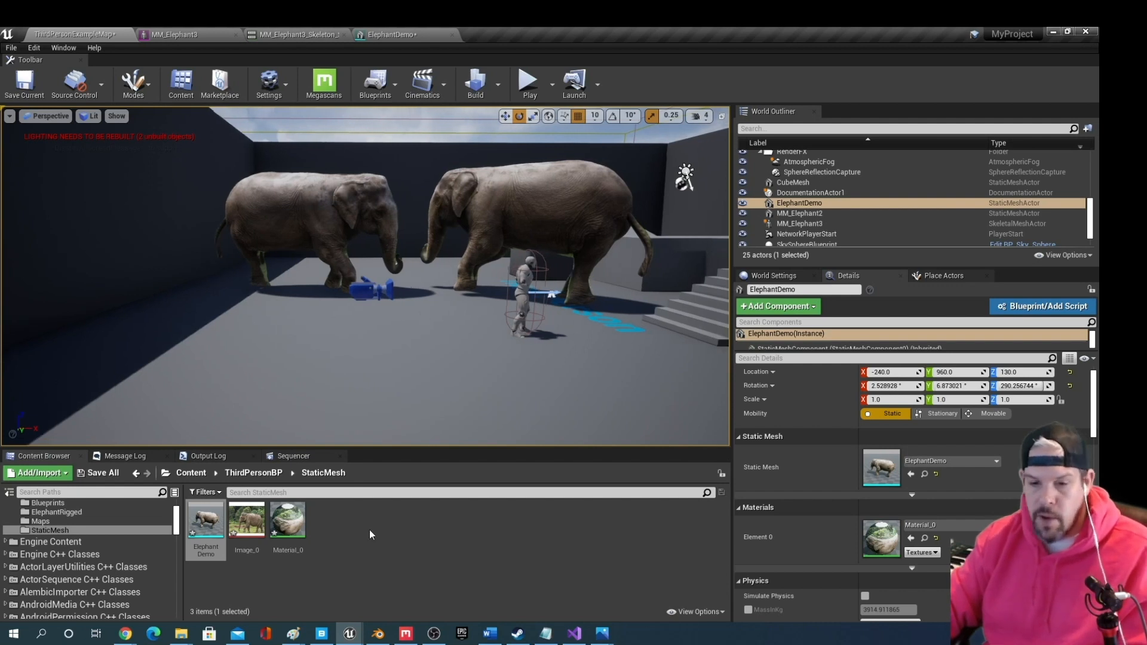
Switch to Blender, inspect the Mesh_0 elephant model from several angles, and clear the selection
mouse_move(384, 642)
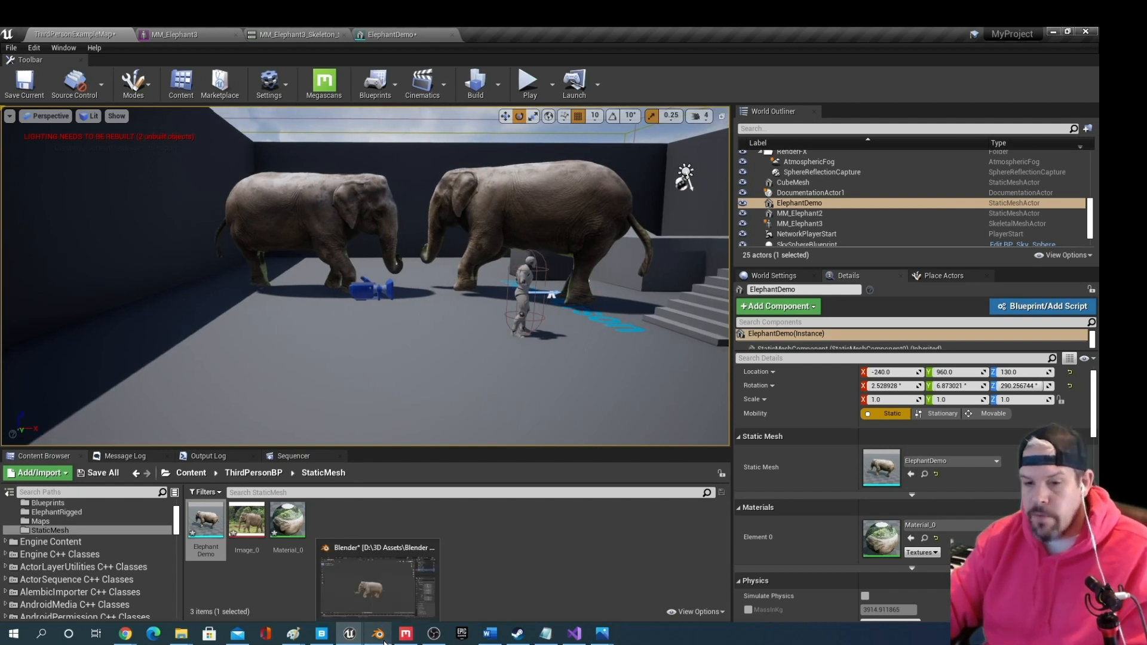
left_click(386, 585)
scroll(485, 409, "up", 1)
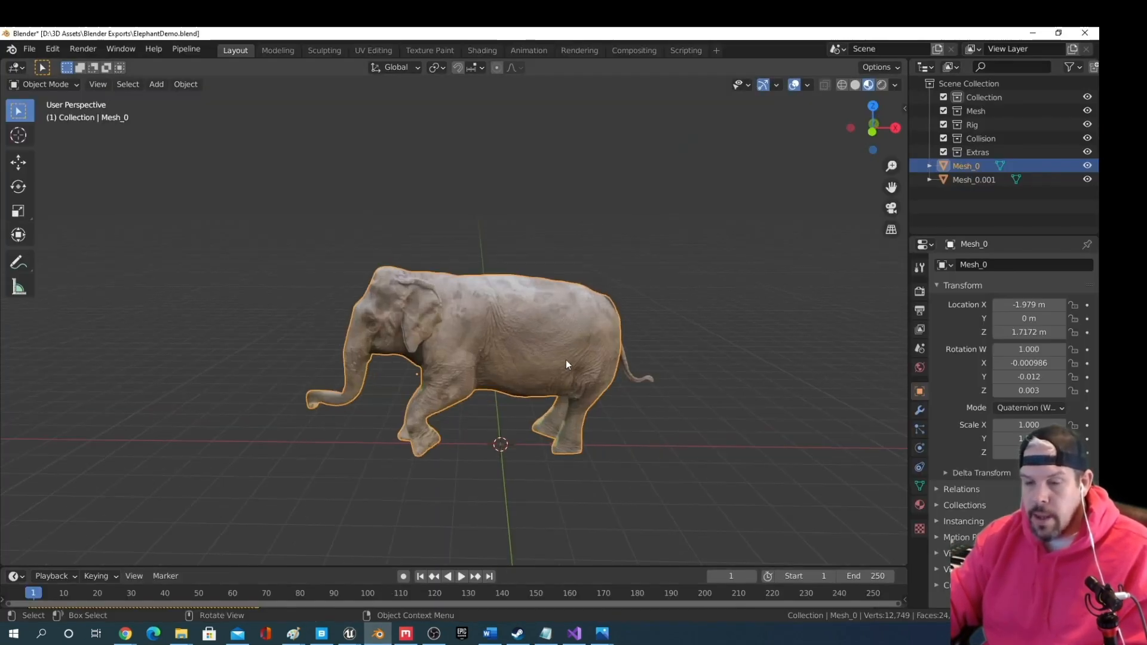
scroll(566, 360, "up", 2)
scroll(561, 377, "down", 1)
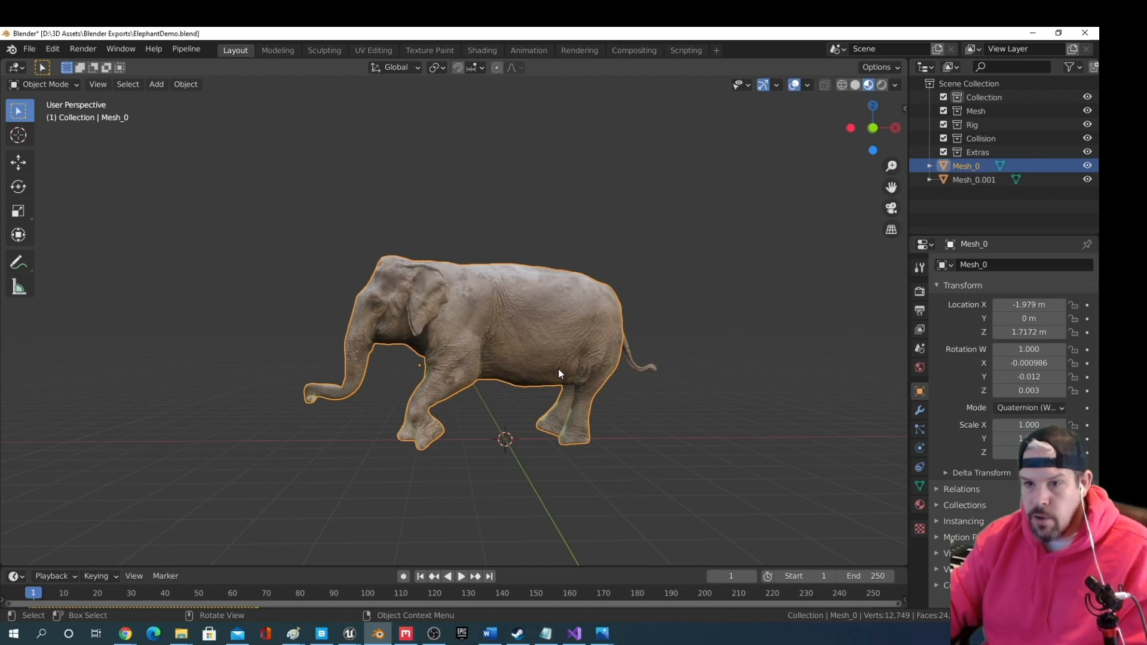
scroll(547, 420, "up", 2)
scroll(504, 448, "down", 2)
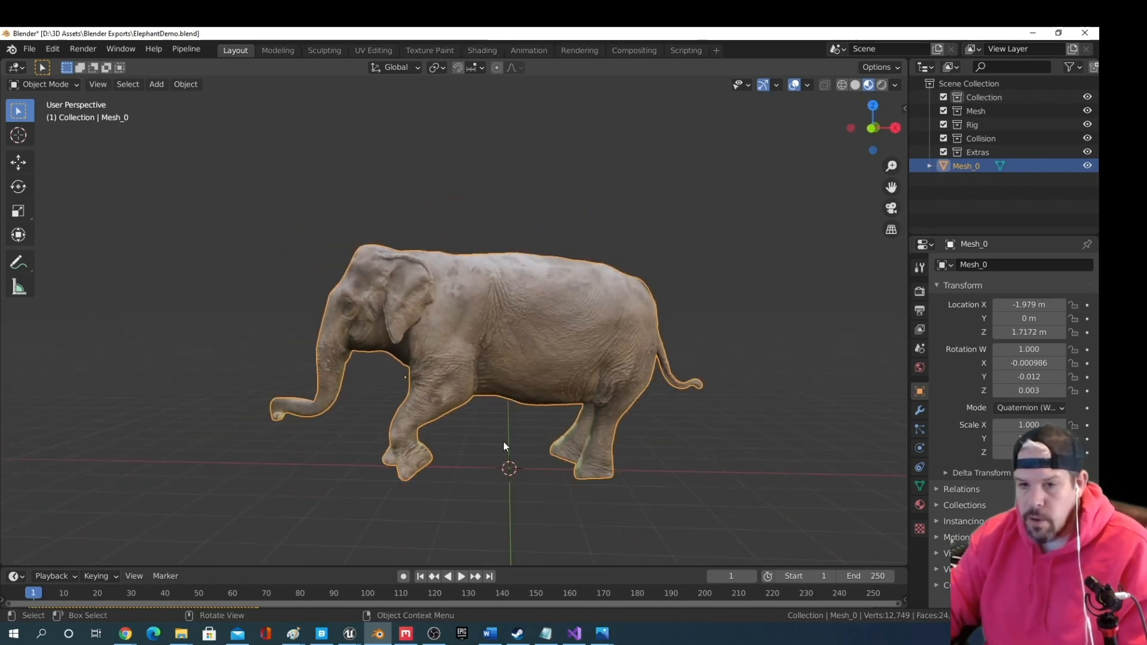
middle_click_drag(505, 449, 559, 388)
scroll(519, 424, "down", 1)
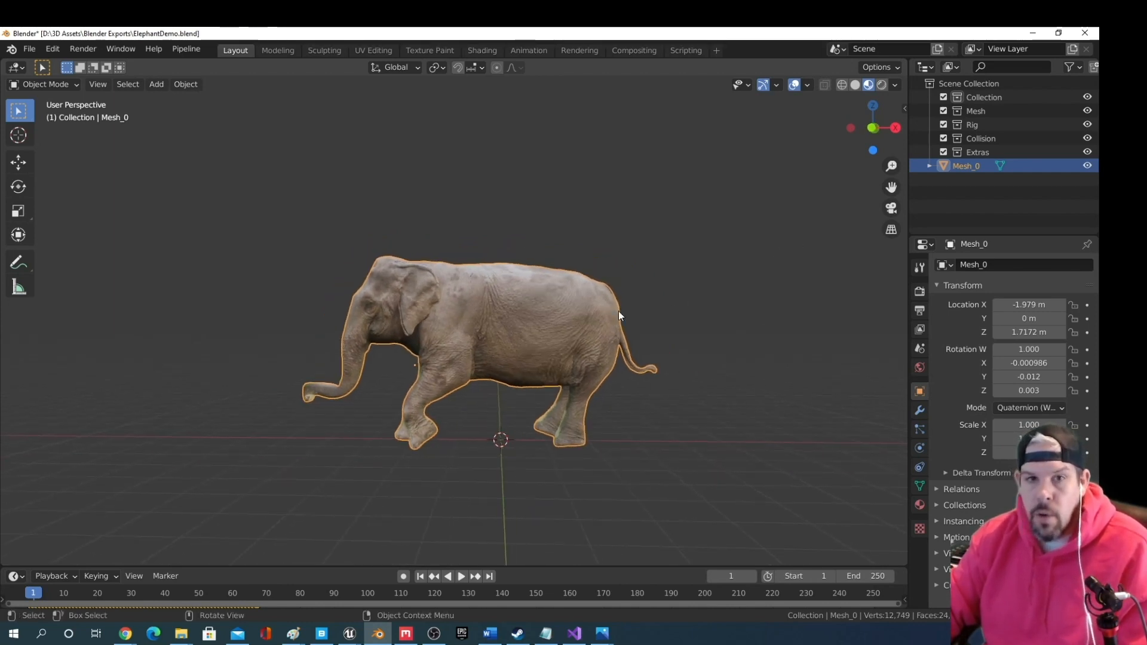
left_click(628, 423)
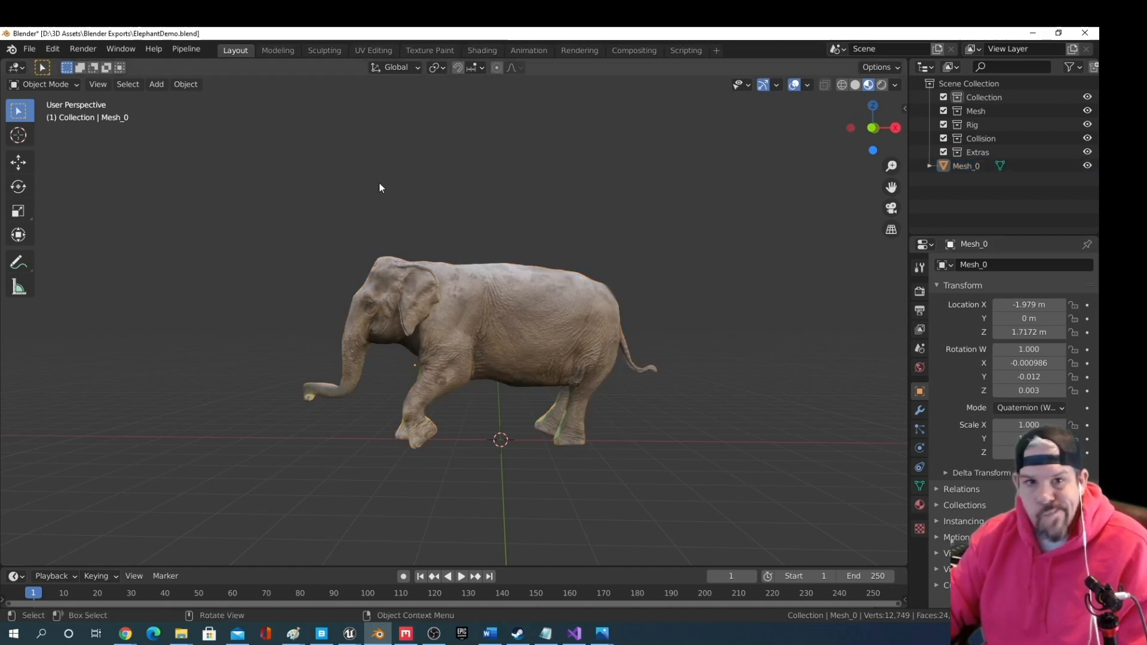
Add a Horse (Meta-Rig) armature to the scene in Object Mode
left_click(41, 85)
left_click(59, 85)
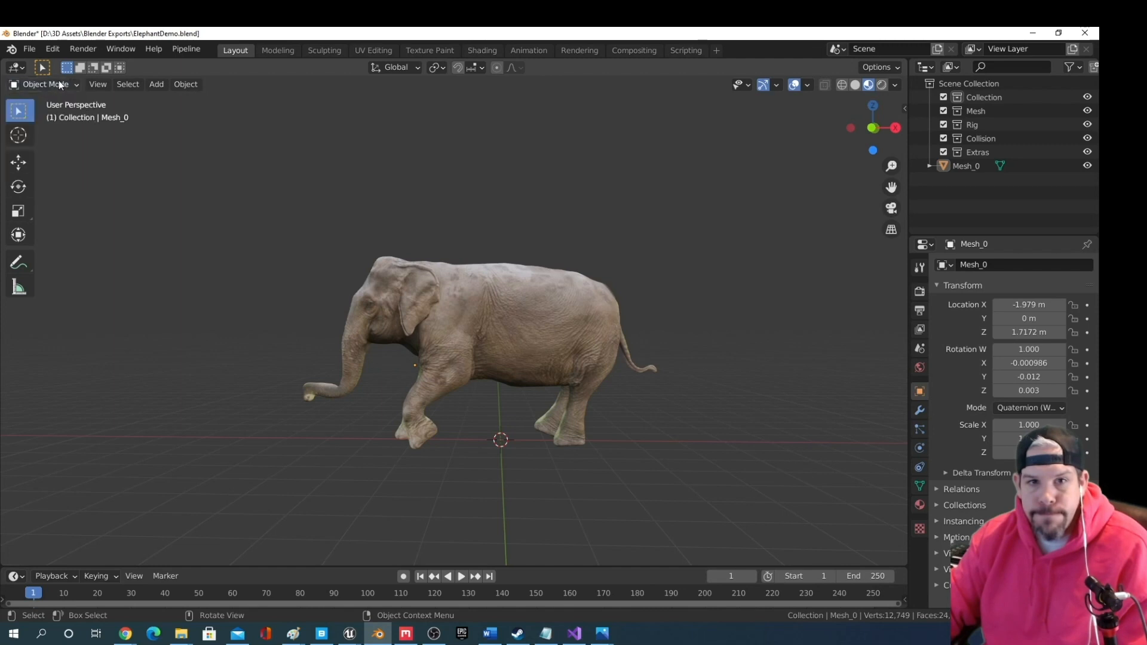
left_click(152, 85)
mouse_move(178, 115)
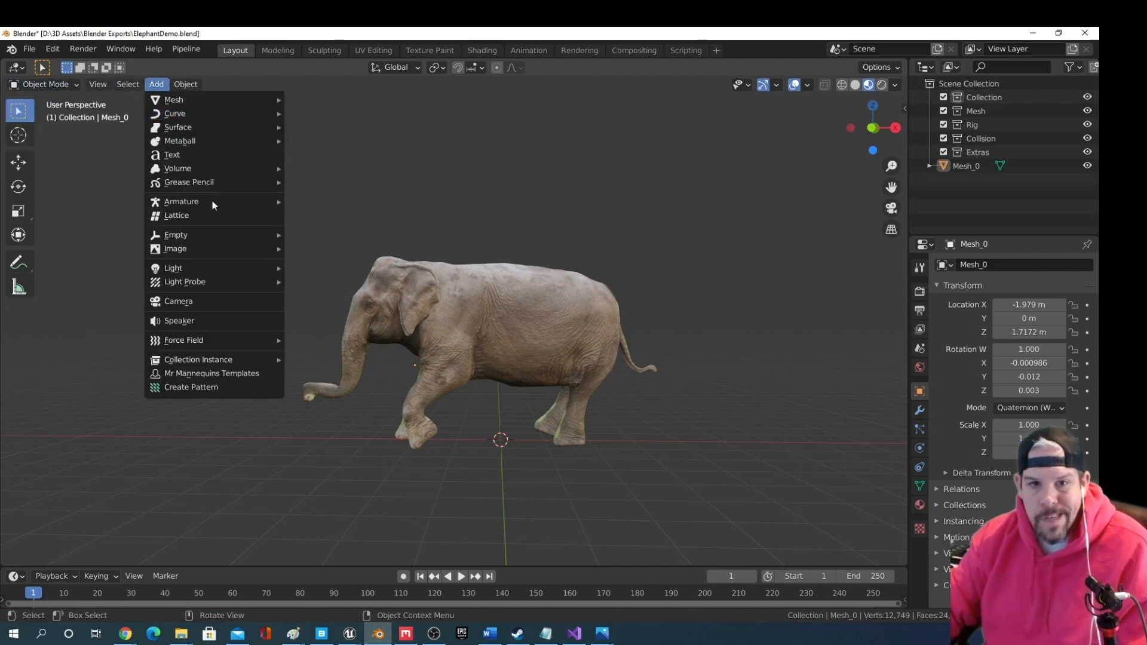
mouse_move(214, 203)
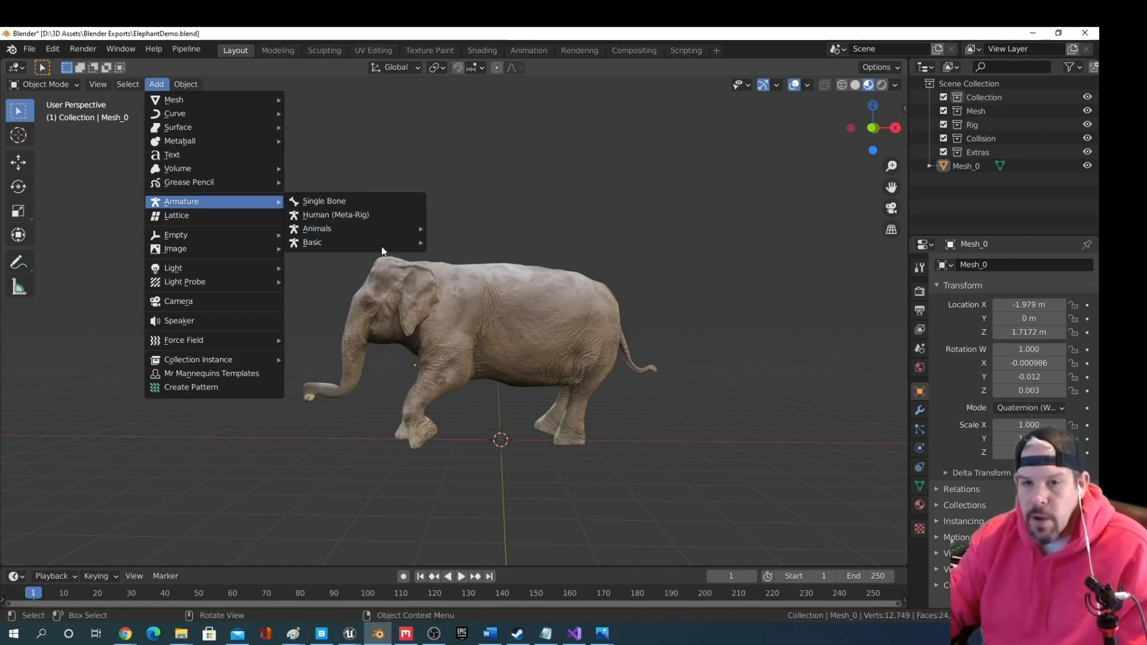
mouse_move(383, 245)
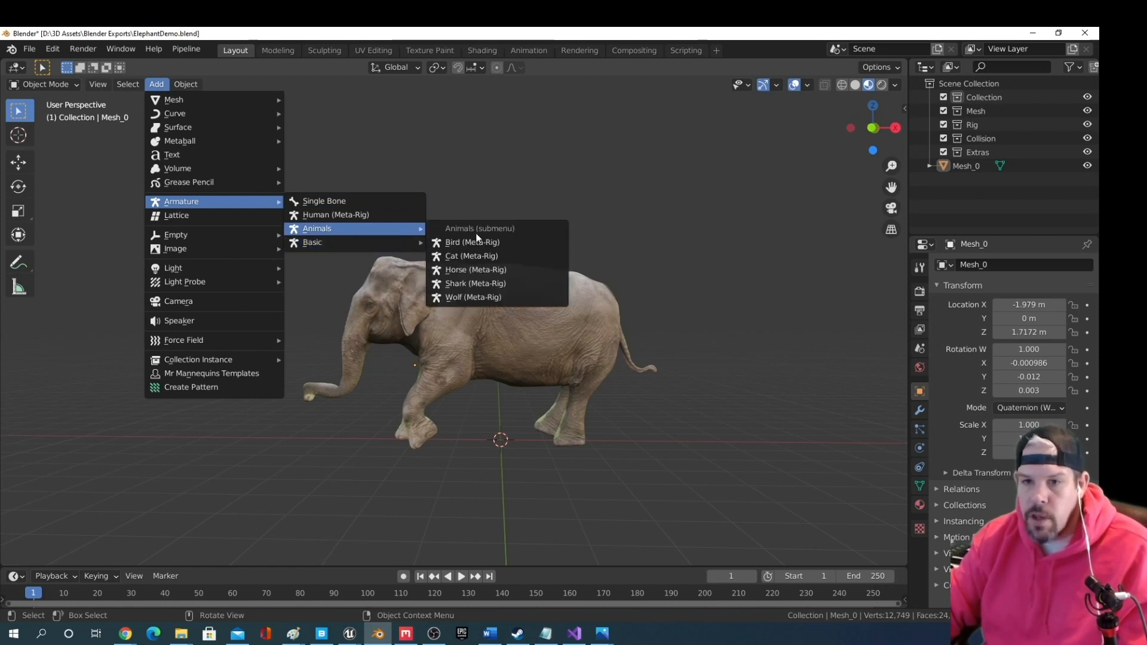
left_click(489, 275)
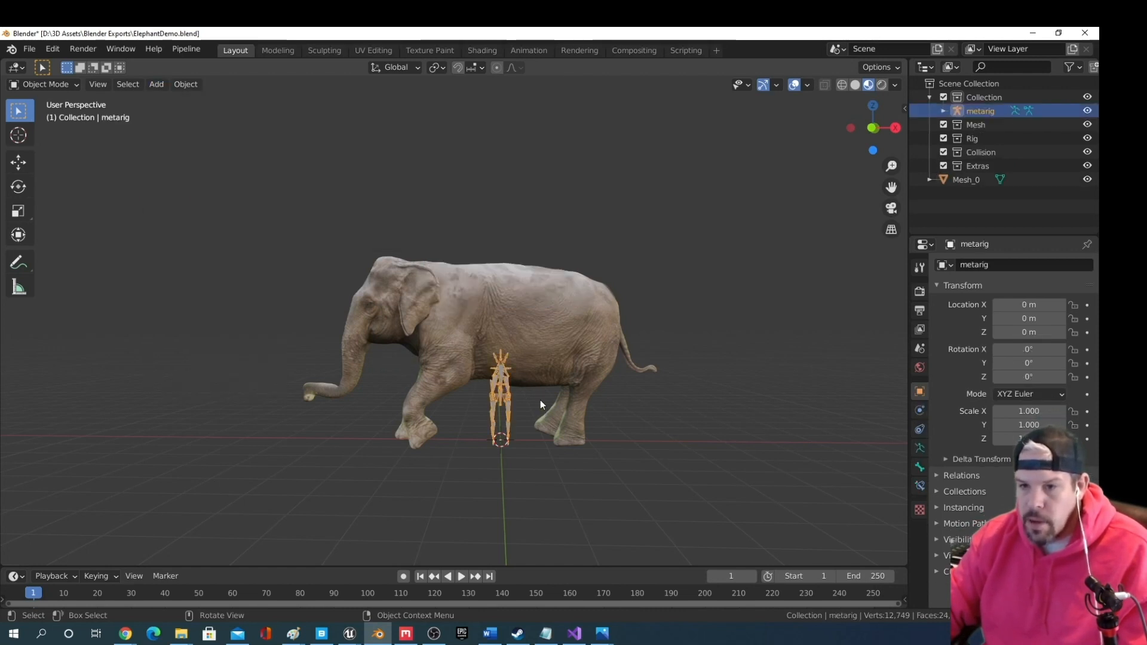
Put the metarig in Edit Mode and rotate all its bones about the global Z axis to face the same way as the elephant
mouse_move(540, 400)
middle_mouse_down()
mouse_move(594, 390)
mouse_move(605, 354)
mouse_move(553, 364)
mouse_move(497, 400)
mouse_move(538, 412)
mouse_move(520, 401)
middle_mouse_up()
left_click(54, 85)
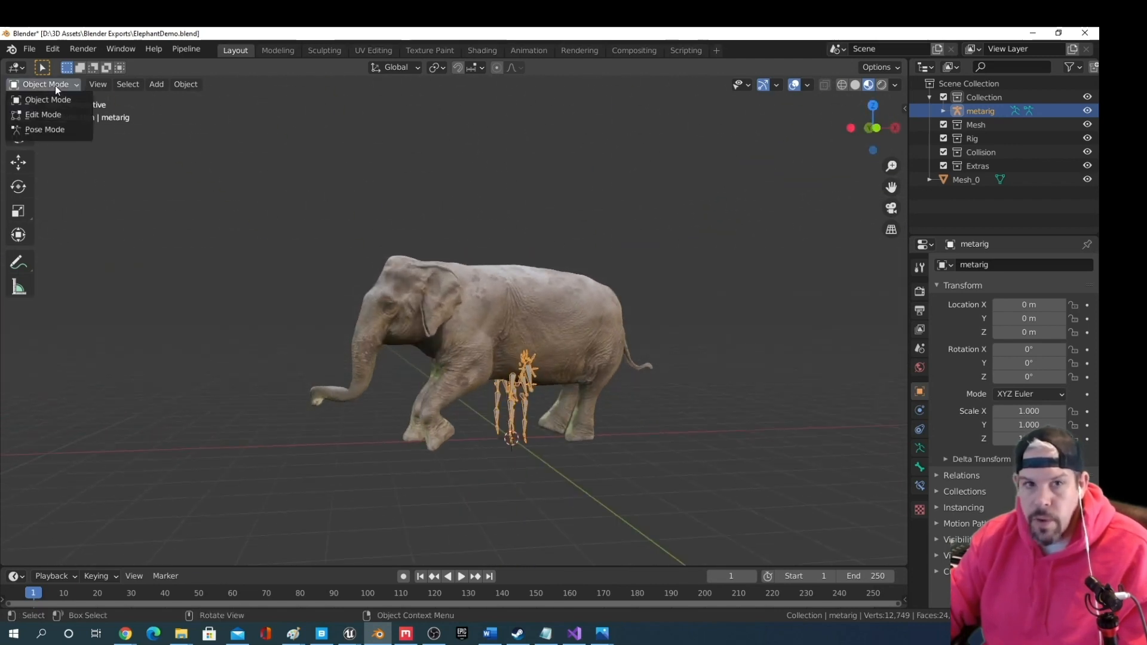
left_click(52, 114)
middle_click_drag(572, 368, 556, 362)
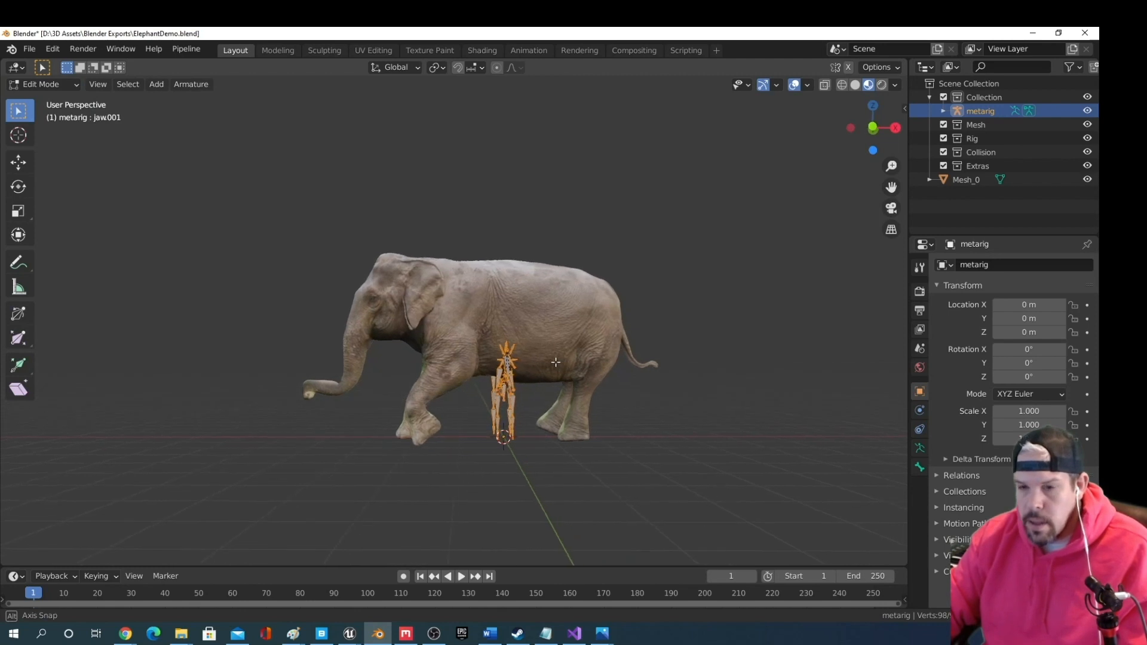
key("r")
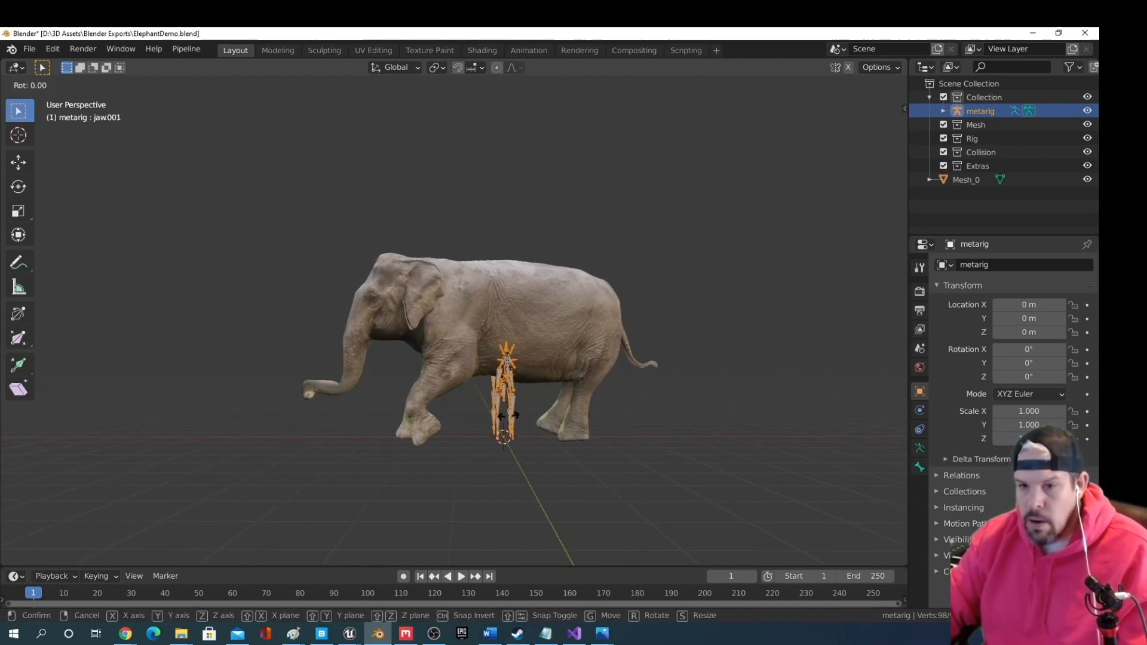
key("z")
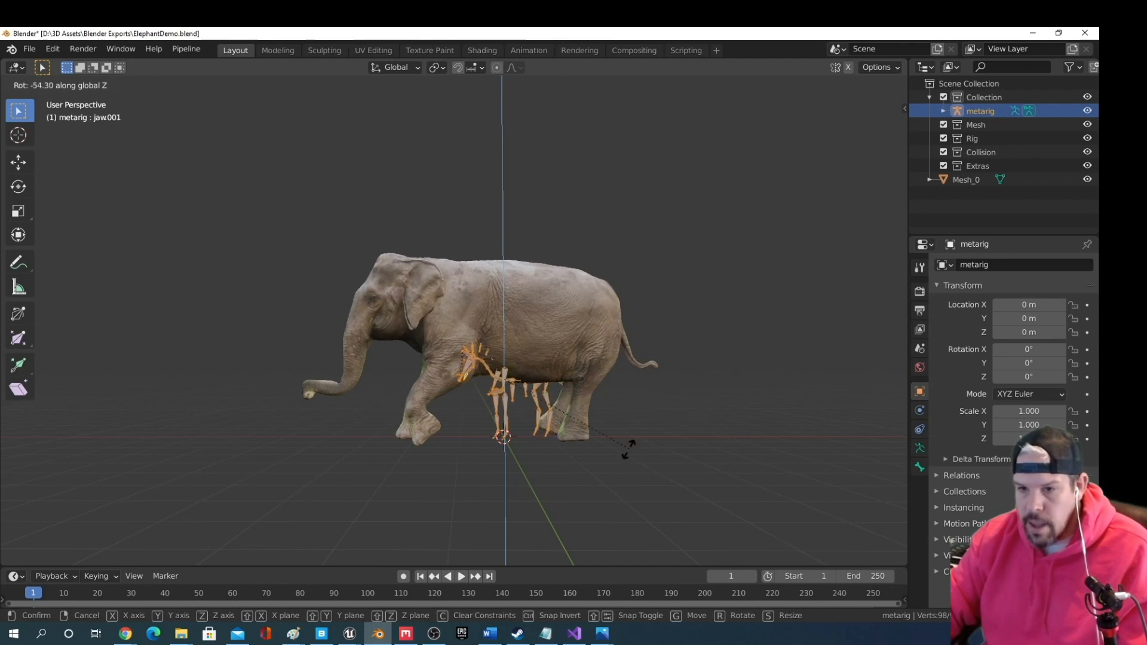
left_click(872, 321)
Scale all the metarig's bones up uniformly until the skeleton roughly spans the elephant's length
mouse_move(737, 460)
middle_mouse_down()
mouse_move(607, 446)
mouse_move(627, 435)
mouse_move(759, 442)
mouse_move(758, 453)
middle_mouse_up()
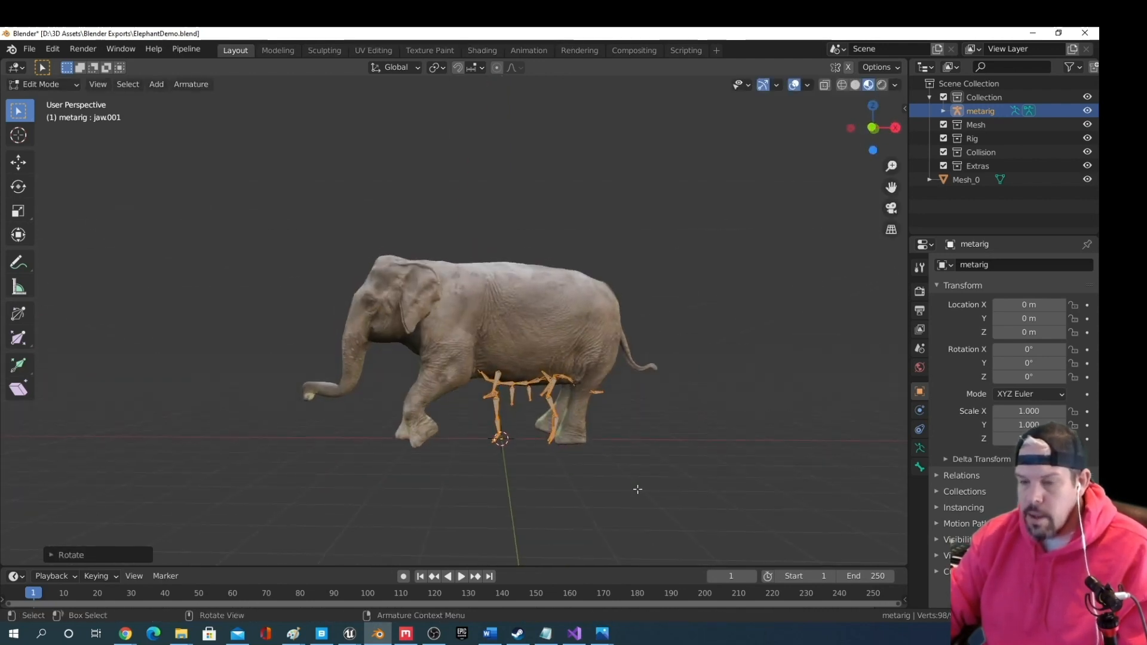
key("s")
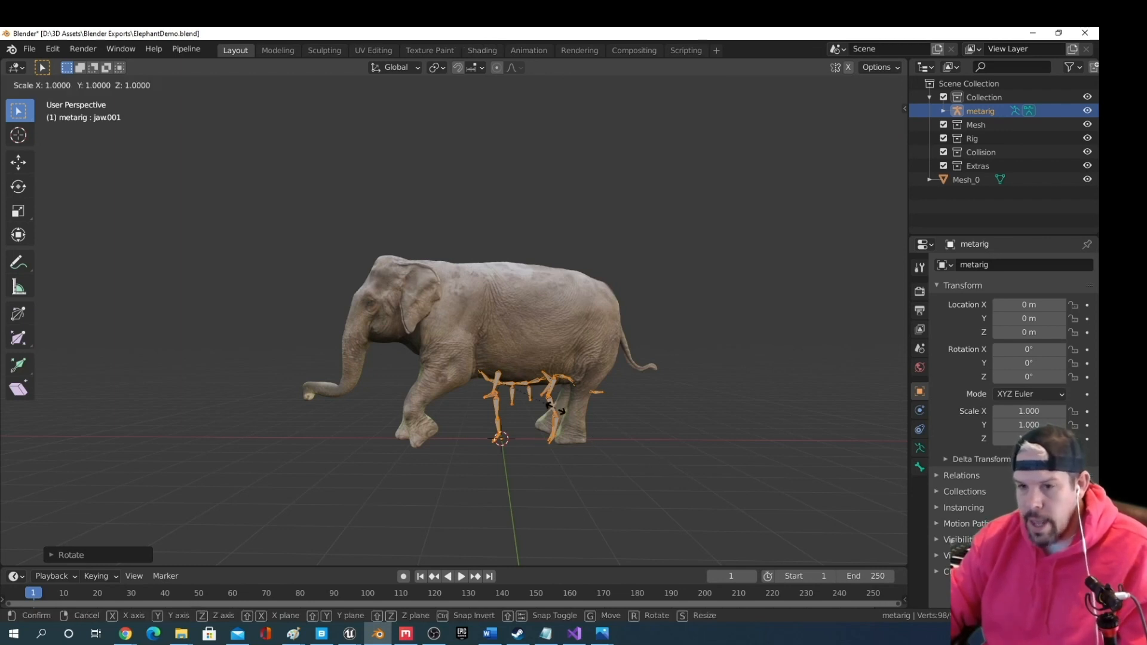
left_click(622, 372)
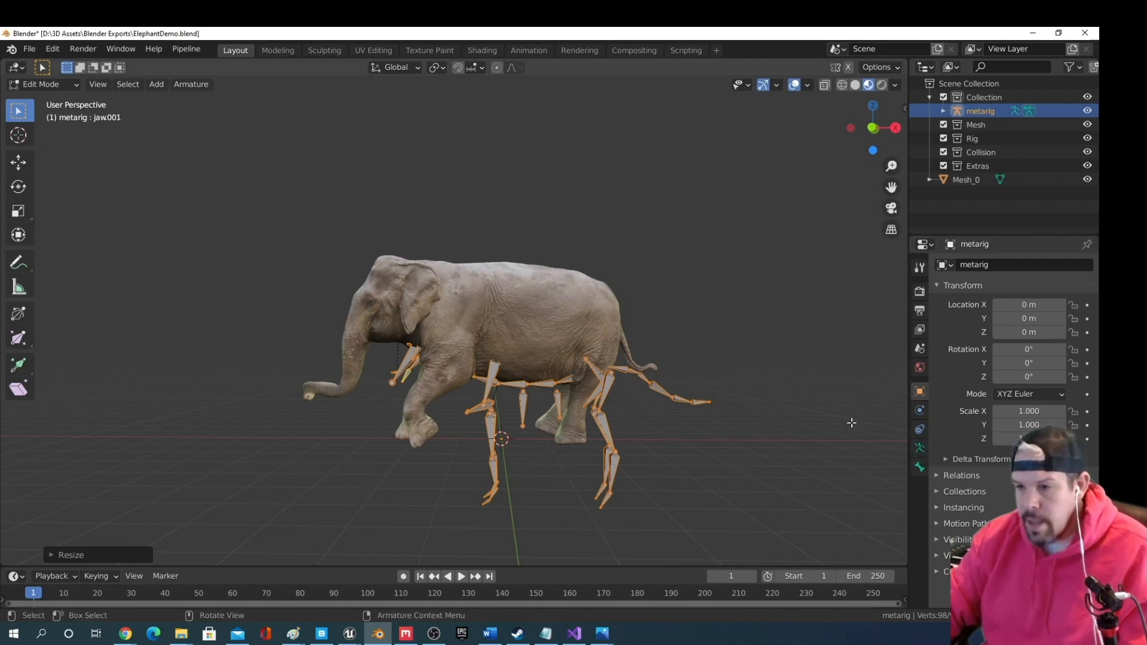
In the metarig armature's viewport display settings, turn on bone Axes and In Front
left_click(921, 449)
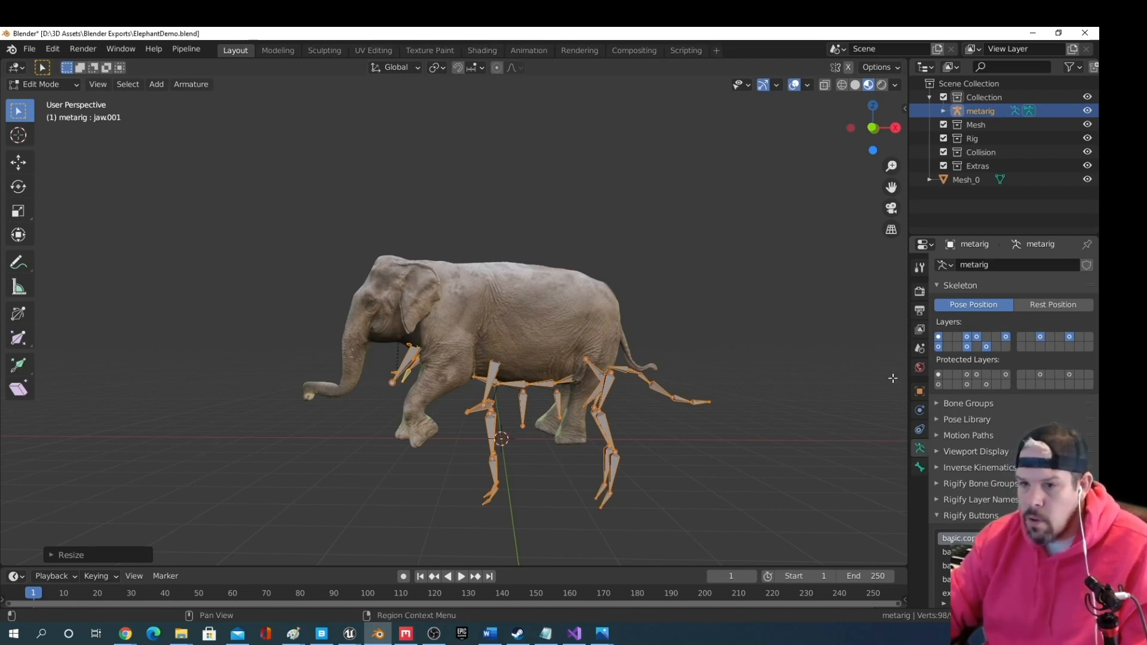
left_click(937, 516)
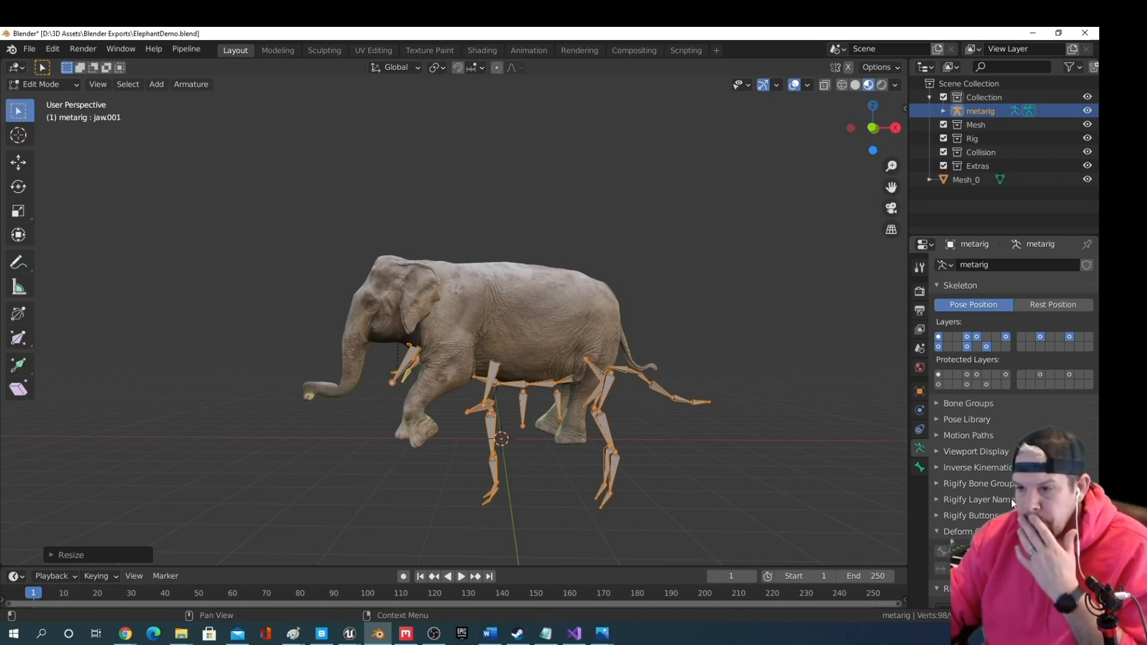
left_click(940, 452)
scroll(938, 450, "down", 3)
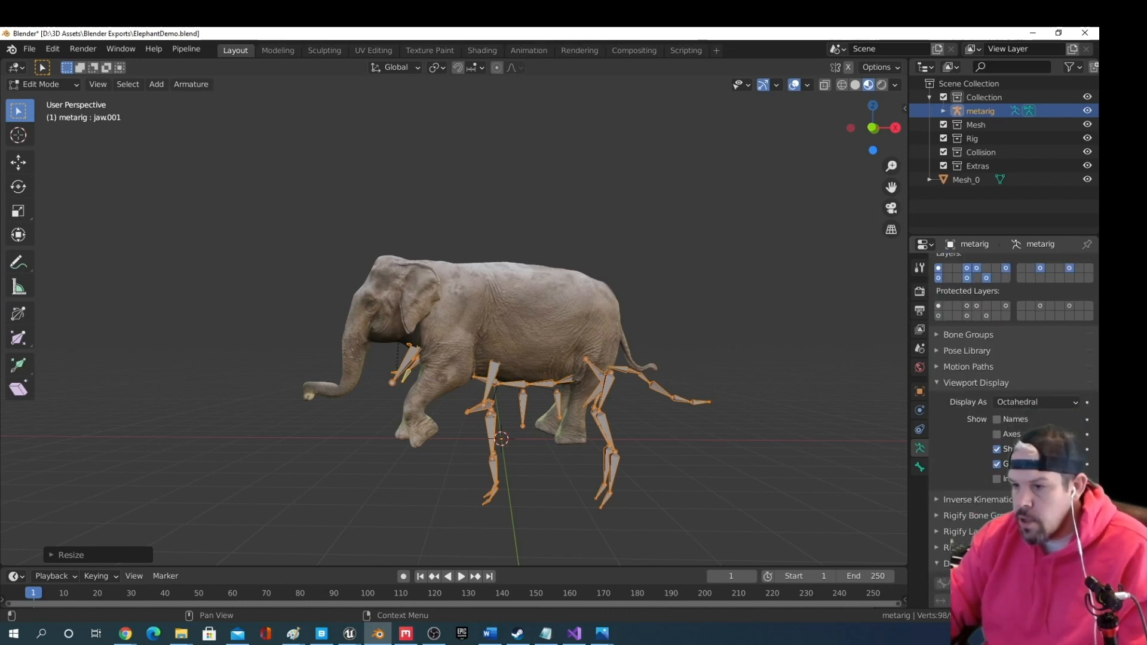
left_click(998, 435)
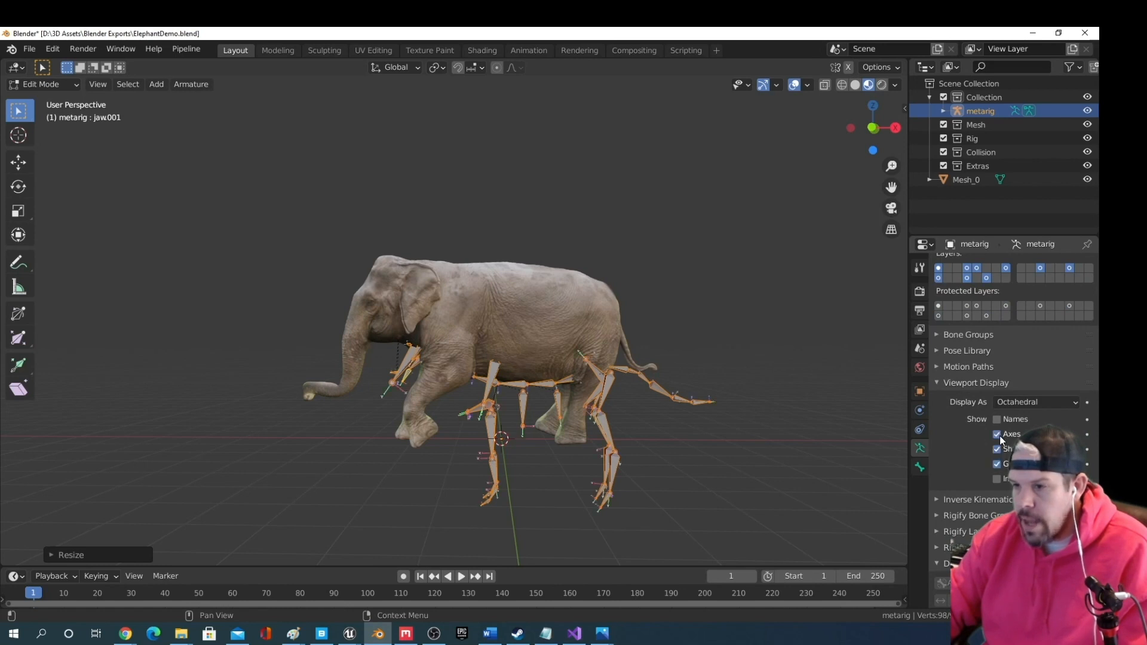
left_click(1002, 481)
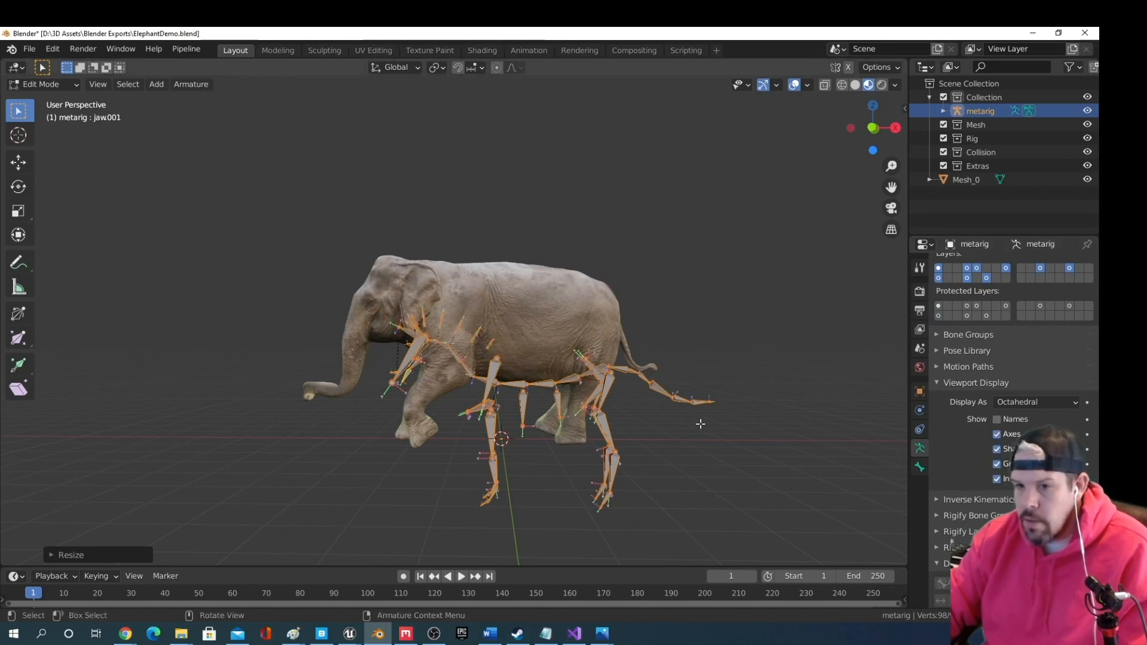
Move the whole skeleton up along global Z by about 1.4 m and along global X by about -0.7 m into the elephant's body
mouse_move(699, 423)
middle_mouse_down()
mouse_move(627, 409)
mouse_move(289, 405)
mouse_move(525, 424)
mouse_move(645, 401)
mouse_move(612, 428)
mouse_move(561, 425)
mouse_move(628, 404)
mouse_move(563, 447)
mouse_move(603, 429)
mouse_move(609, 398)
middle_mouse_up()
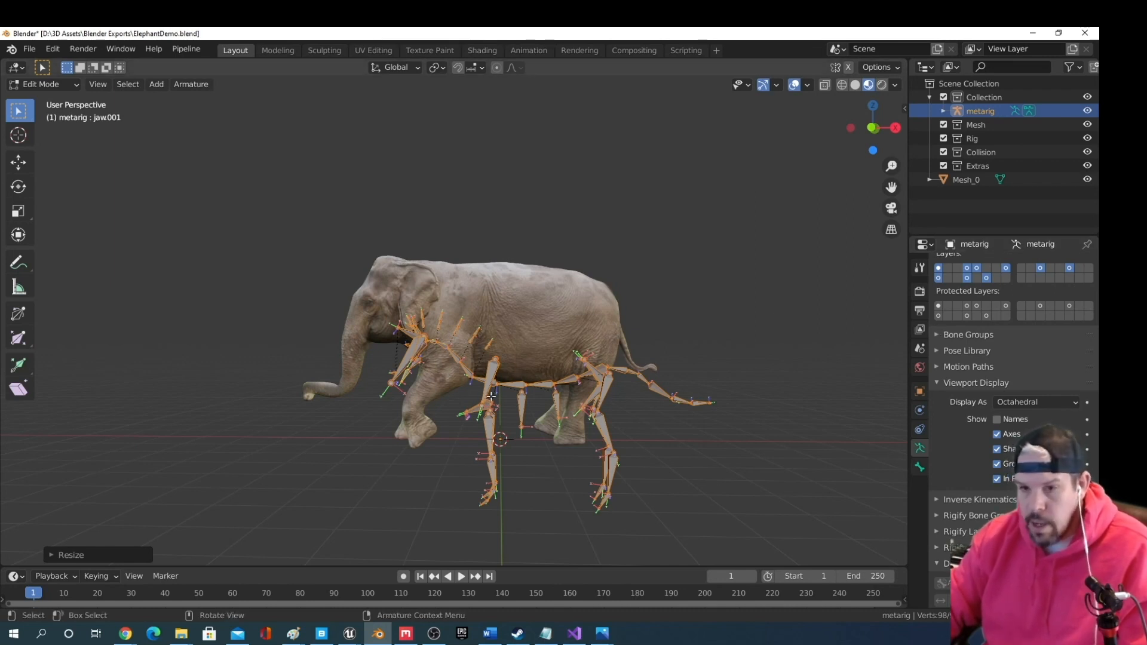
key("g")
key("z")
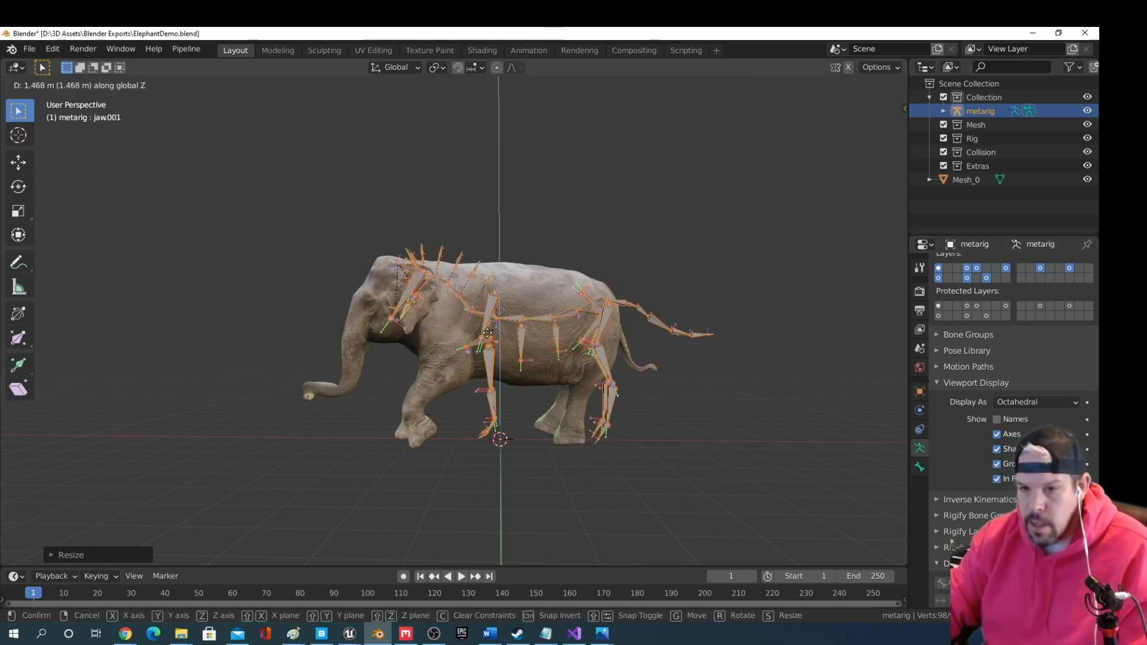
left_click(485, 336)
key("g")
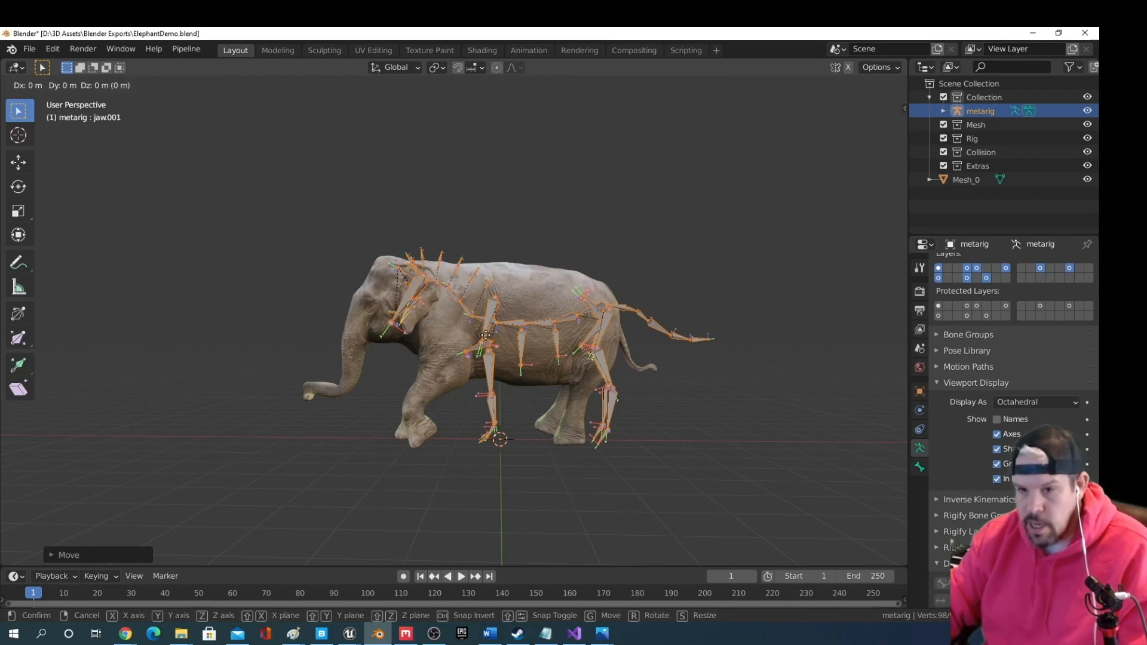
key("x")
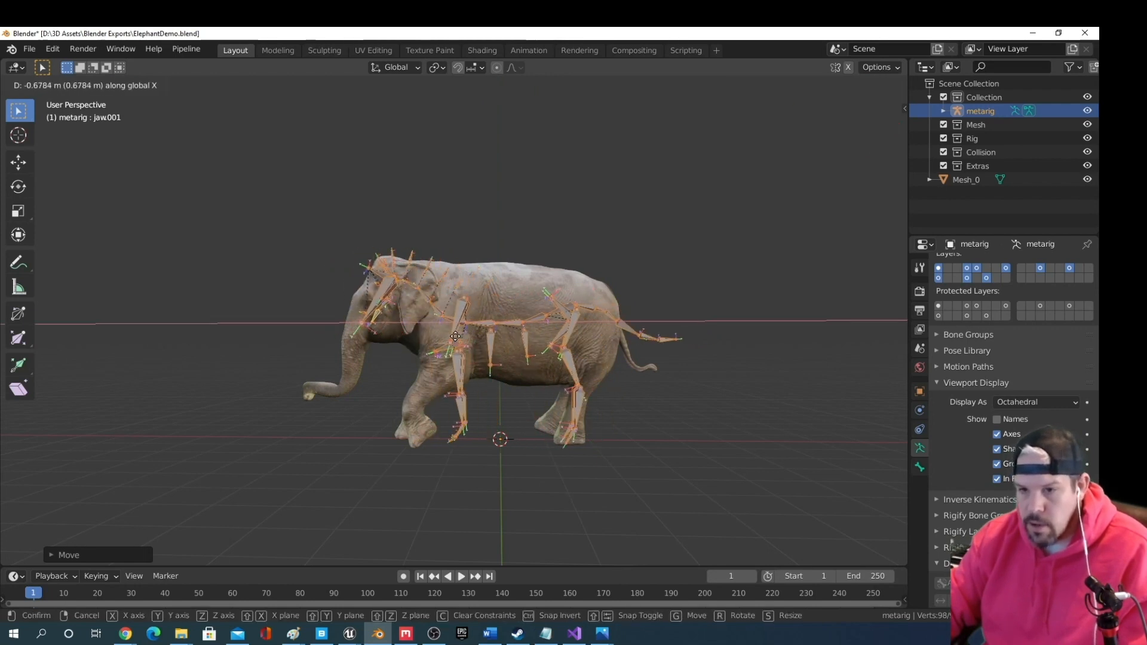
left_click(453, 336)
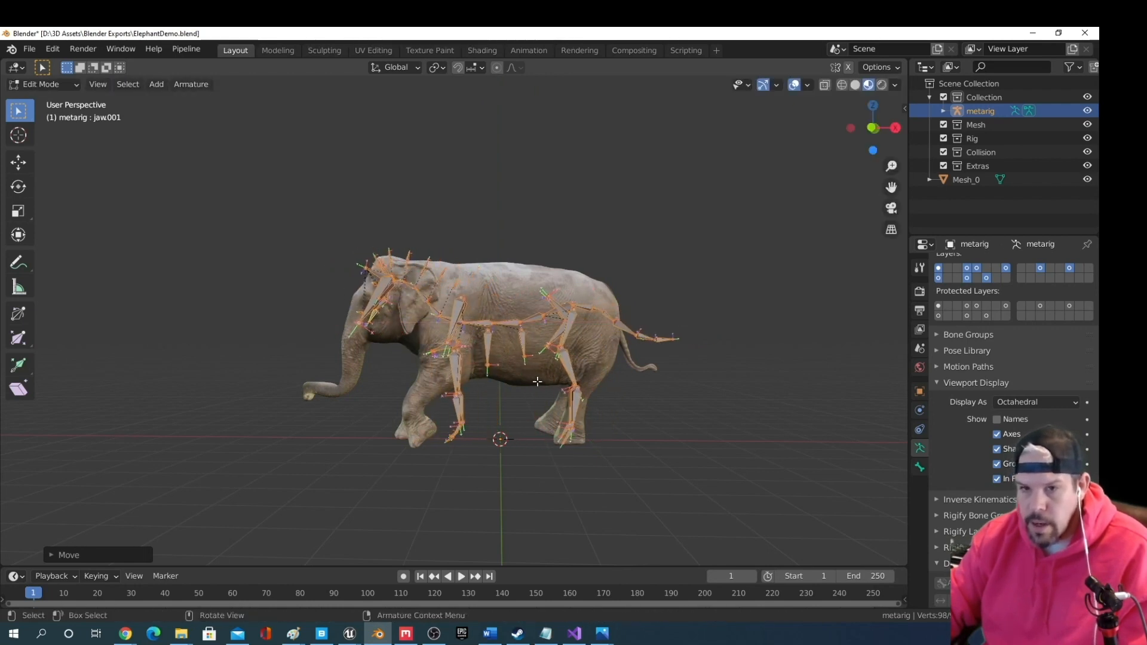
Centre the skeleton across the elephant's width by moving it along global Y about 0.45 m, plus a further nudge of about 0.11 m
middle_click_drag(453, 336, 664, 555)
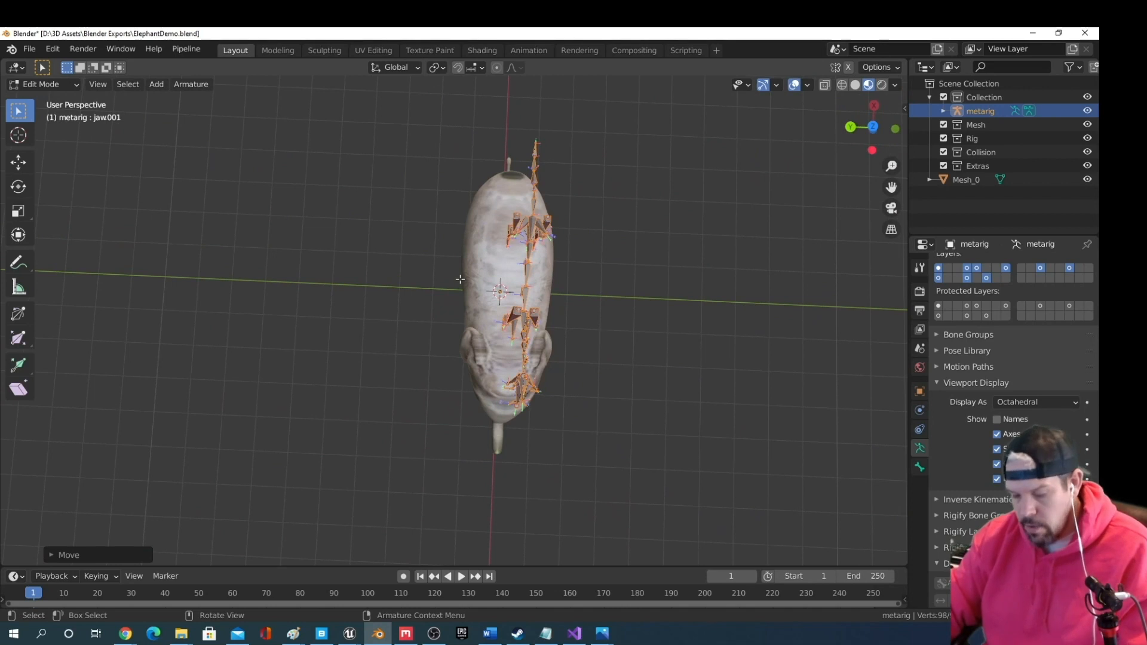
key("g")
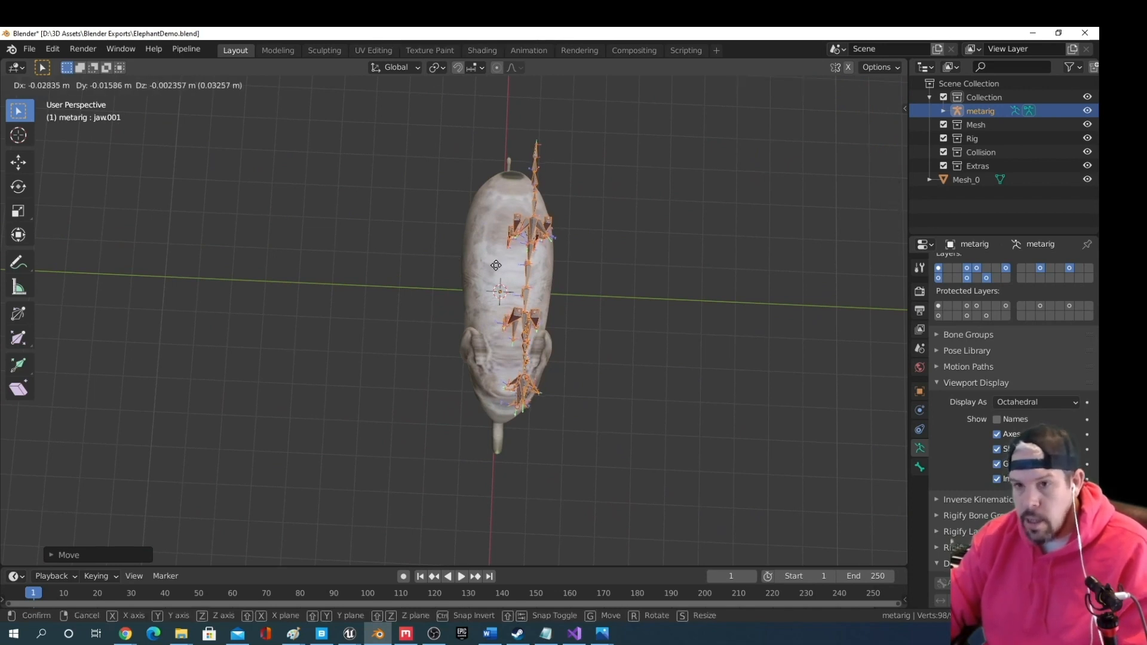
key("y")
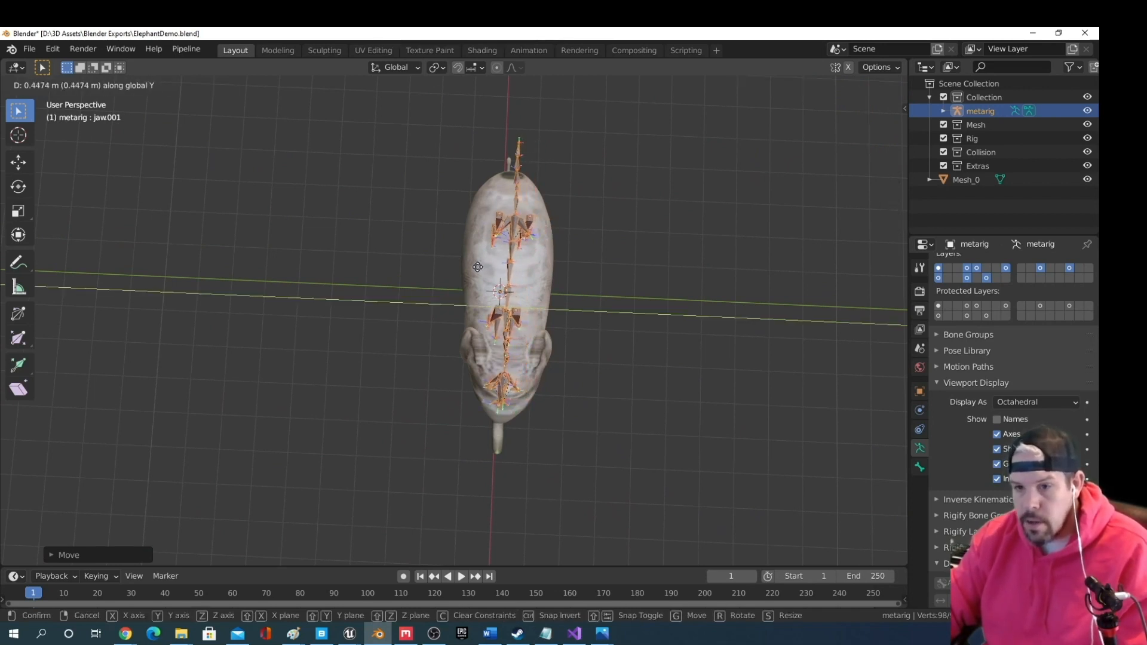
left_click(478, 267)
middle_click_drag(478, 267, 655, 102)
middle_click_drag(427, 388, 570, 399)
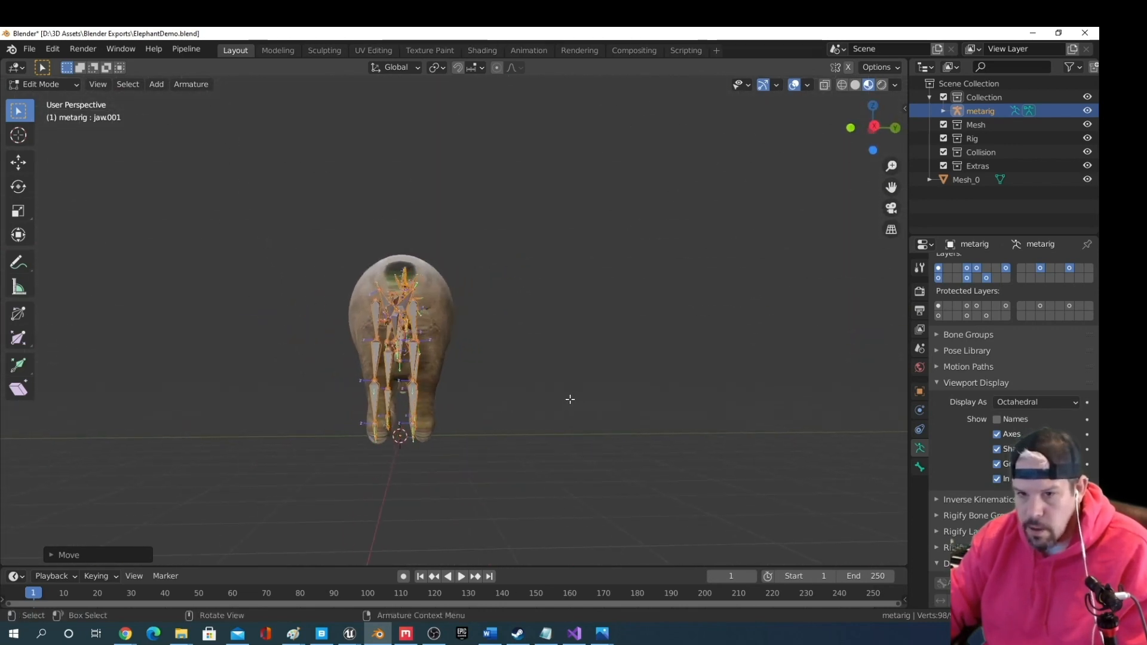
key("g")
key("y")
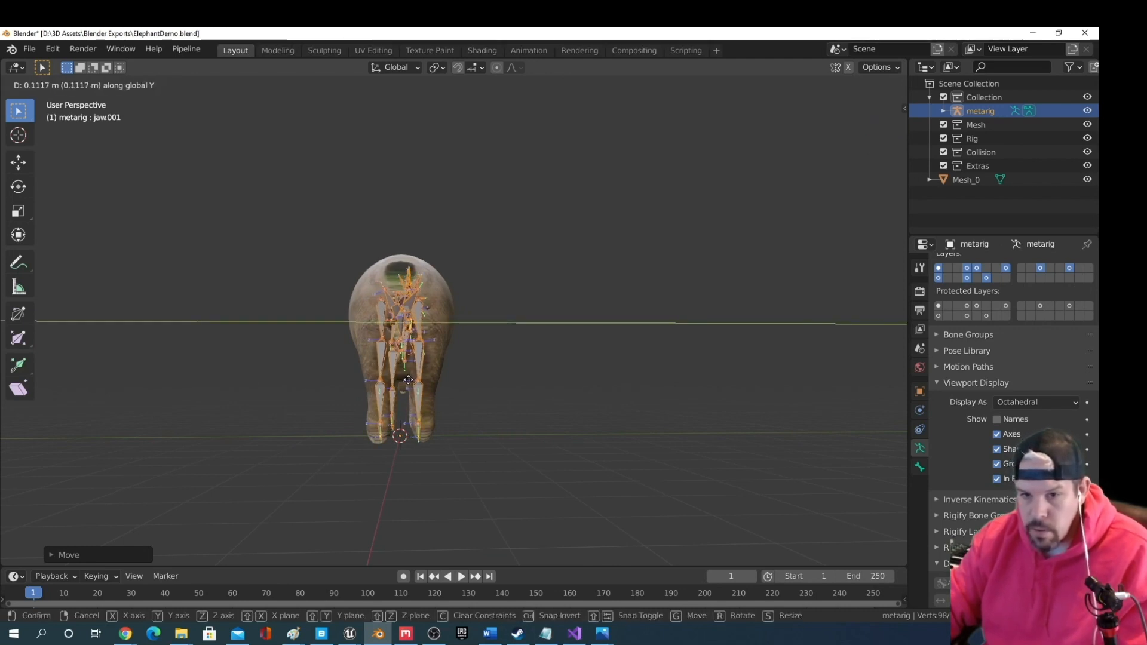
left_click(407, 380)
Scale the skeleton up uniformly by about 1.11 and realign it with the elephant's feet and centreline along global Z and Y
scroll(409, 383, "up", 4)
scroll(370, 434, "down", 3)
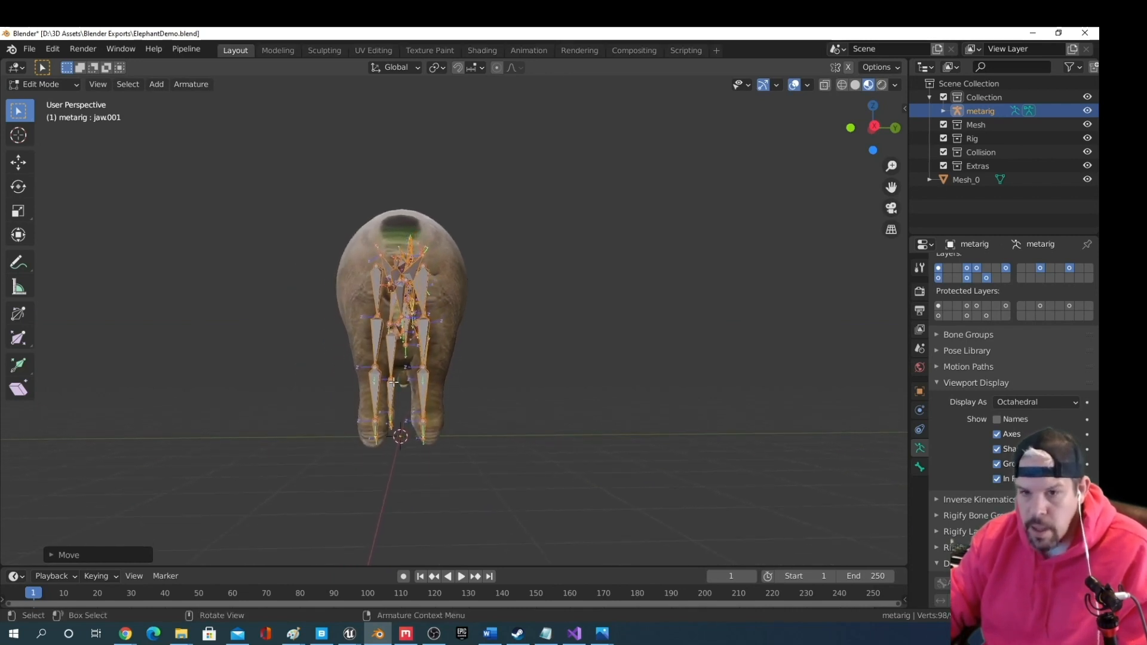
key("s")
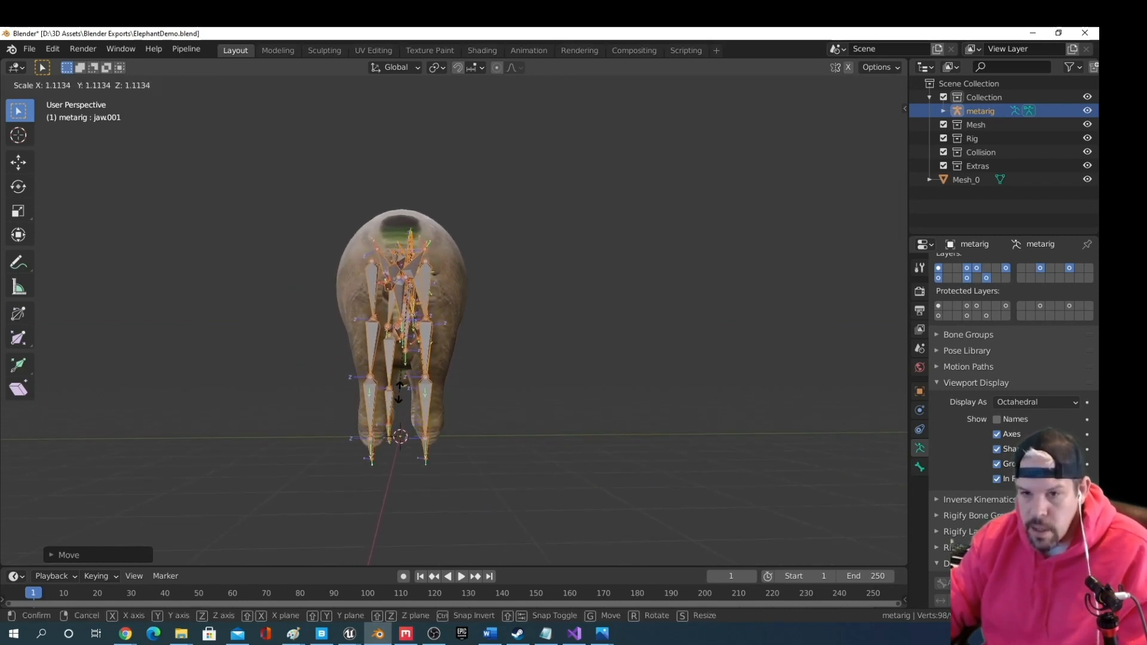
left_click(399, 391)
key("g")
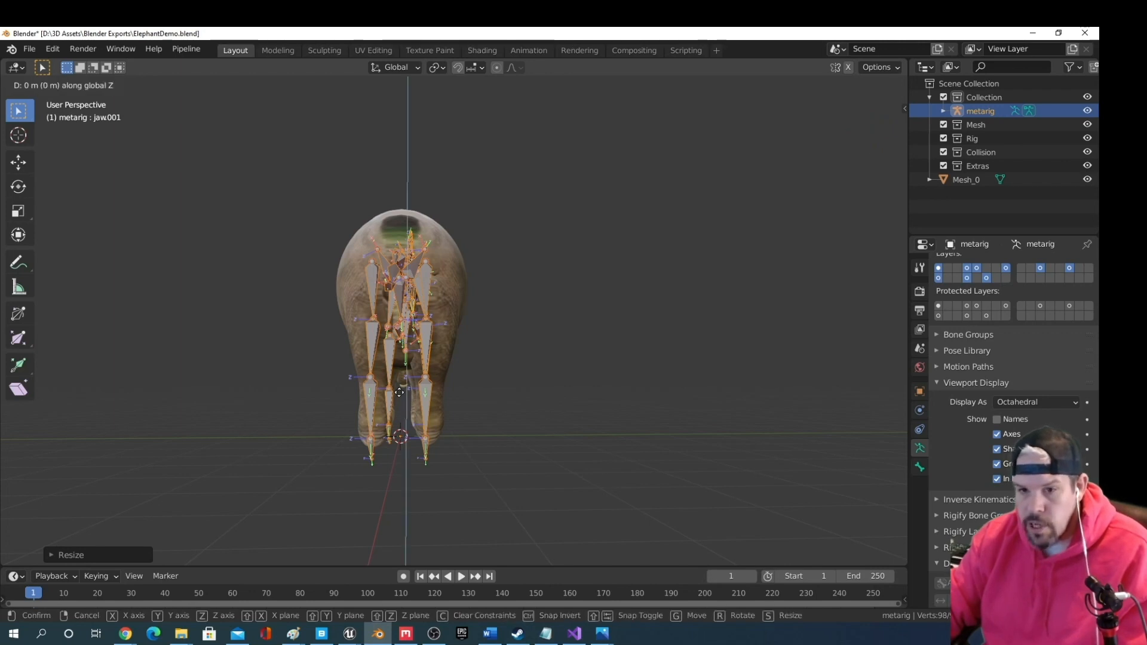
left_click(402, 376)
key("g")
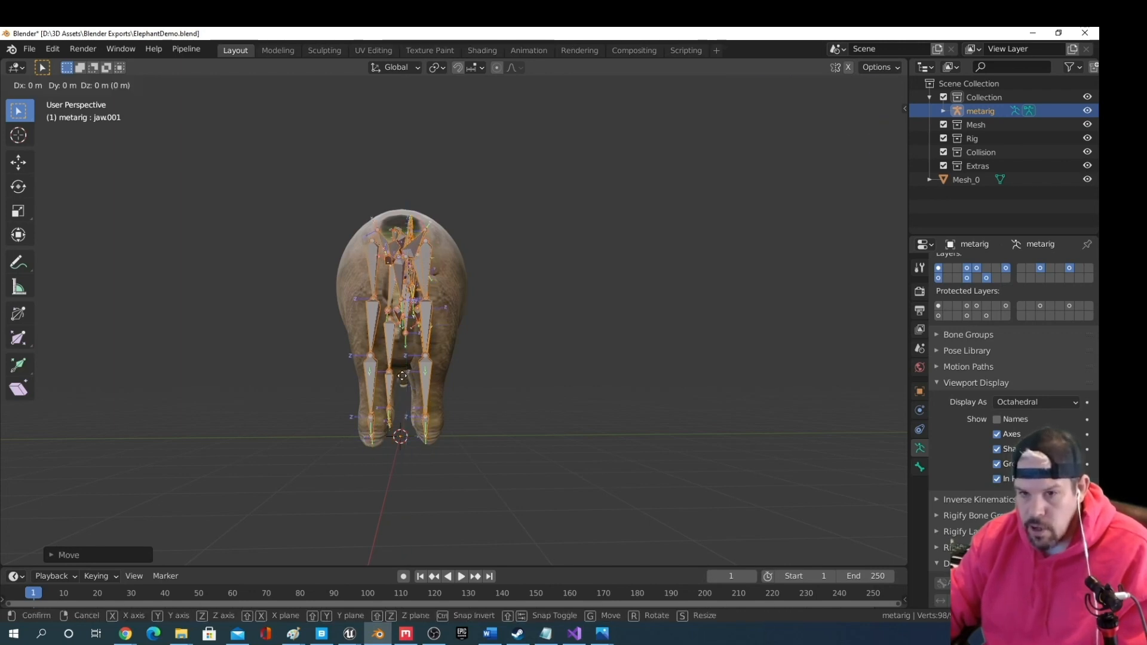
key("y")
left_click(404, 376)
Check the skeleton's fit from above and both sides, and try moving the left hind foot bone (foot.L) on its own
middle_click_drag(404, 376, 384, 533)
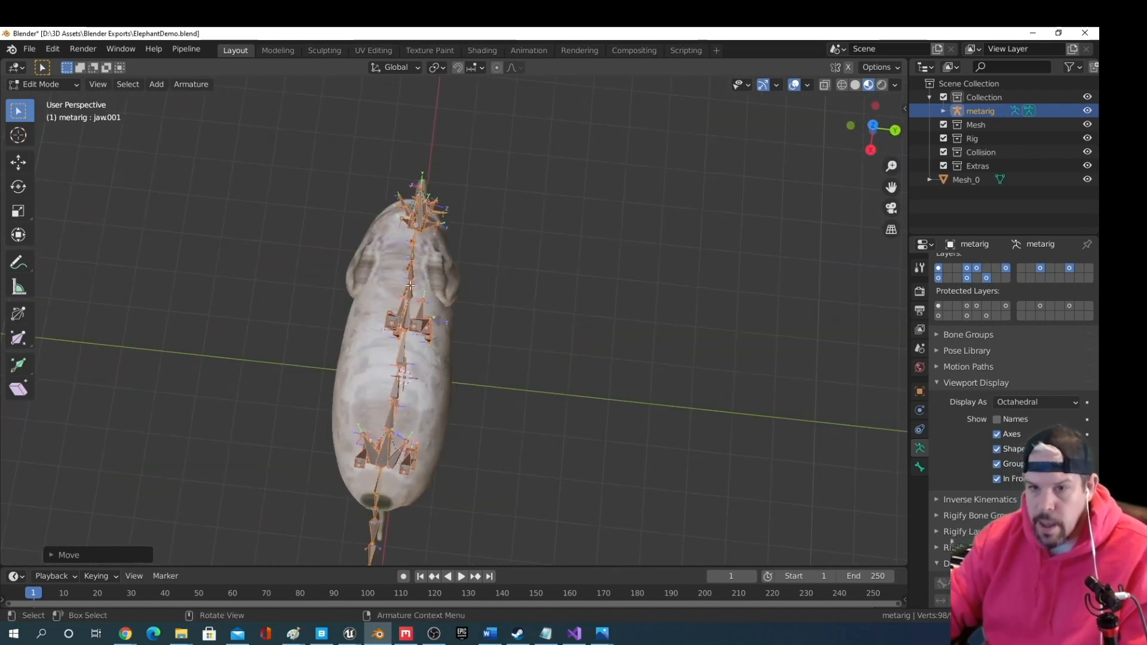
middle_click_drag(407, 308, 579, 176)
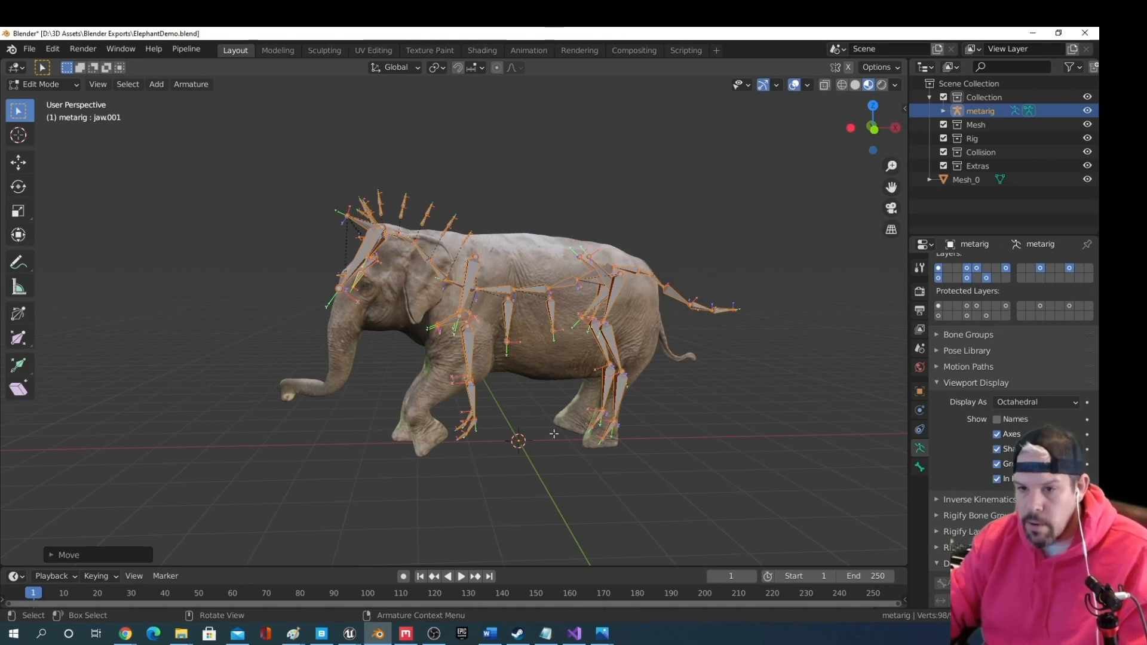
middle_click_drag(554, 434, 841, 411)
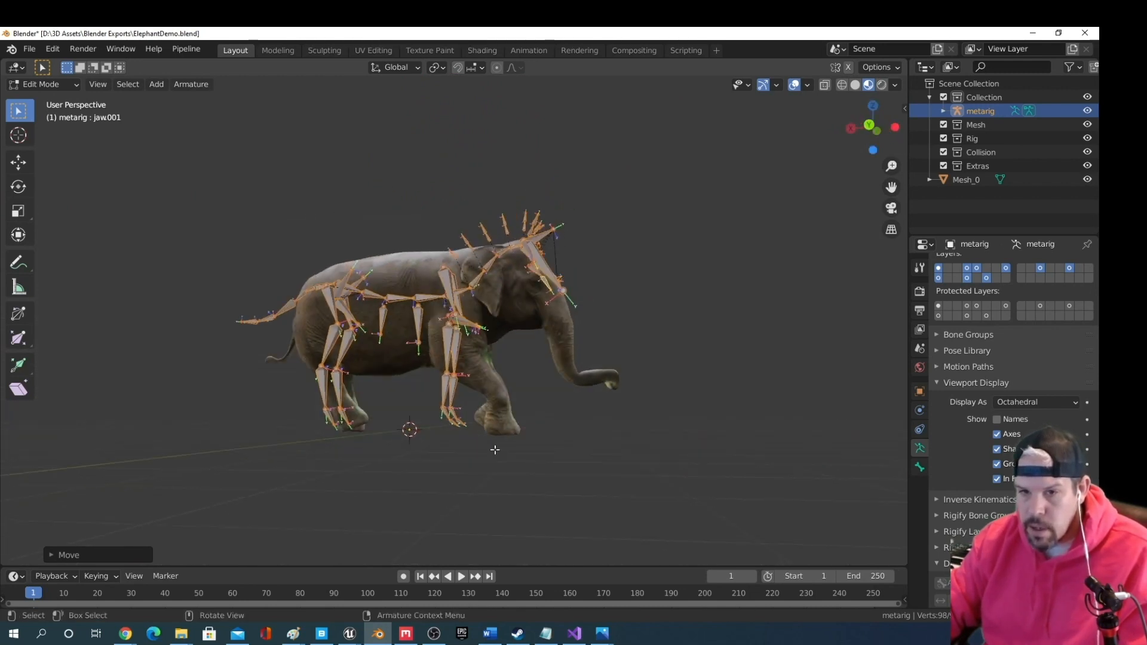
scroll(492, 450, "up", 2)
middle_click_drag(402, 441, 175, 395)
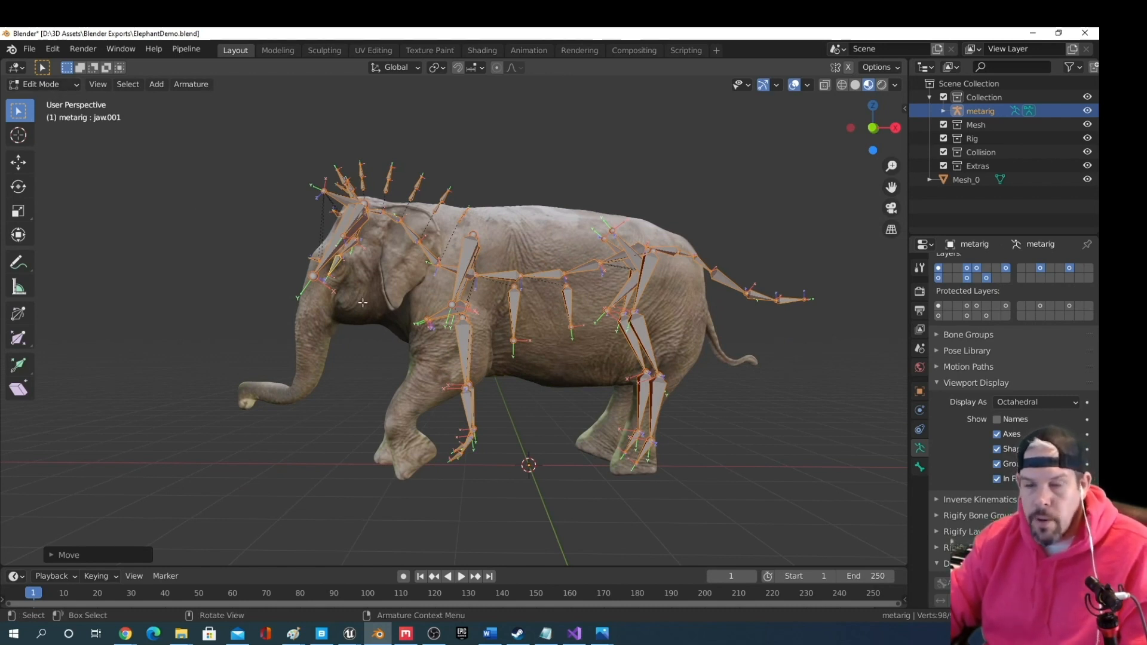
left_click(596, 323)
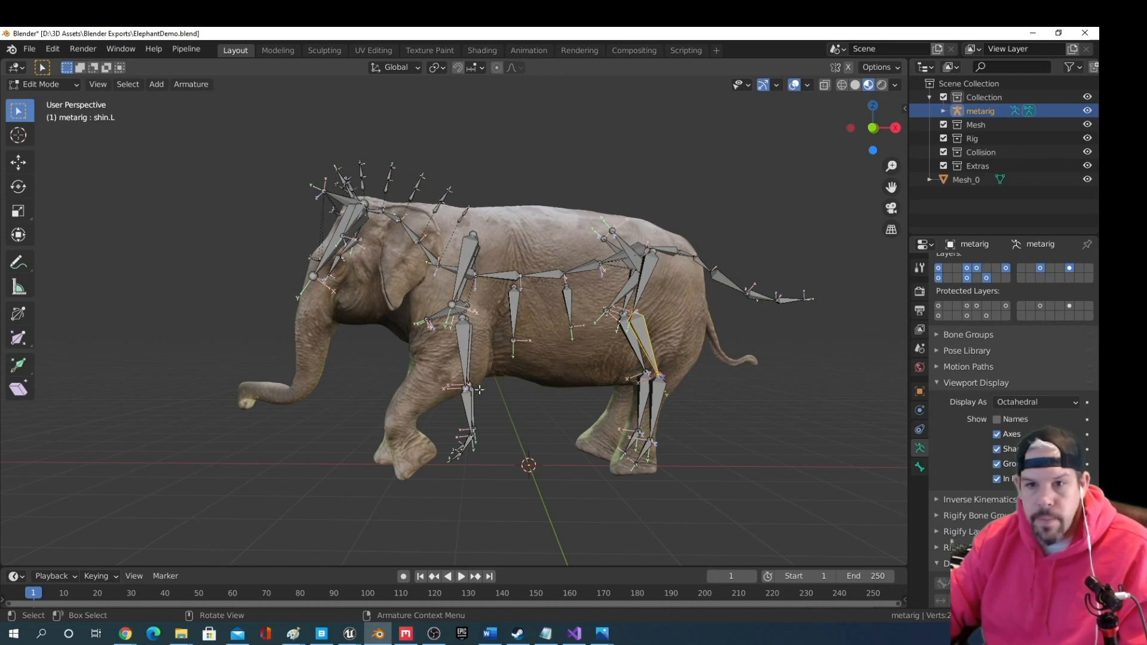
middle_click_drag(671, 353, 701, 383)
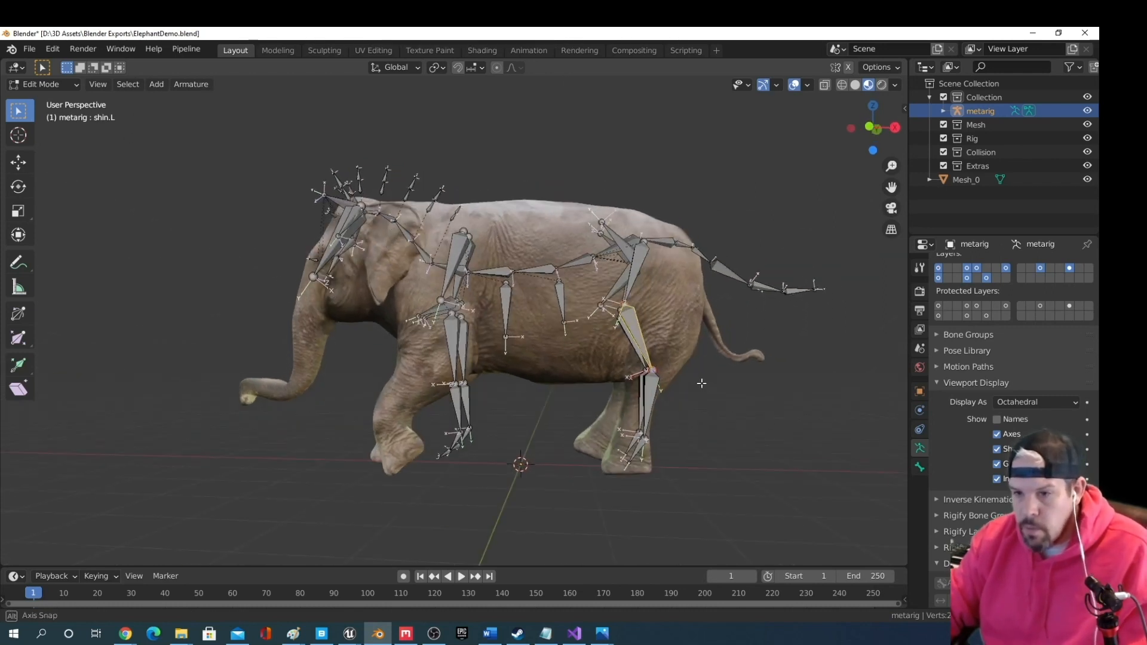
left_click(644, 434)
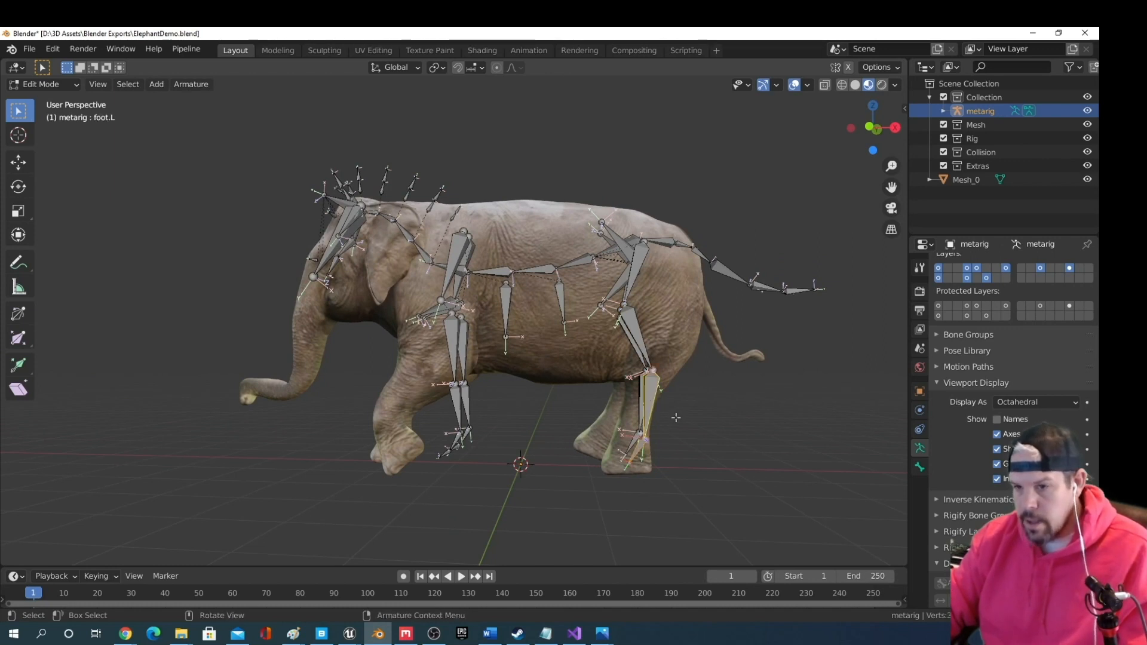
mouse_move(676, 418)
middle_mouse_down()
mouse_move(692, 392)
mouse_move(690, 409)
middle_mouse_up()
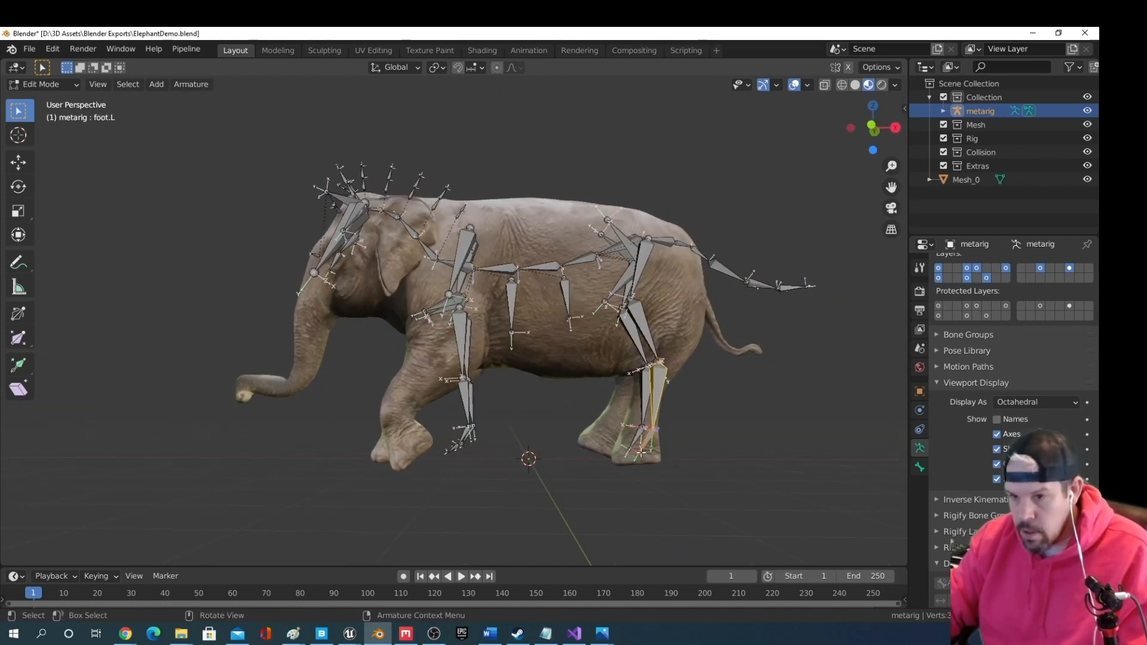
key("g")
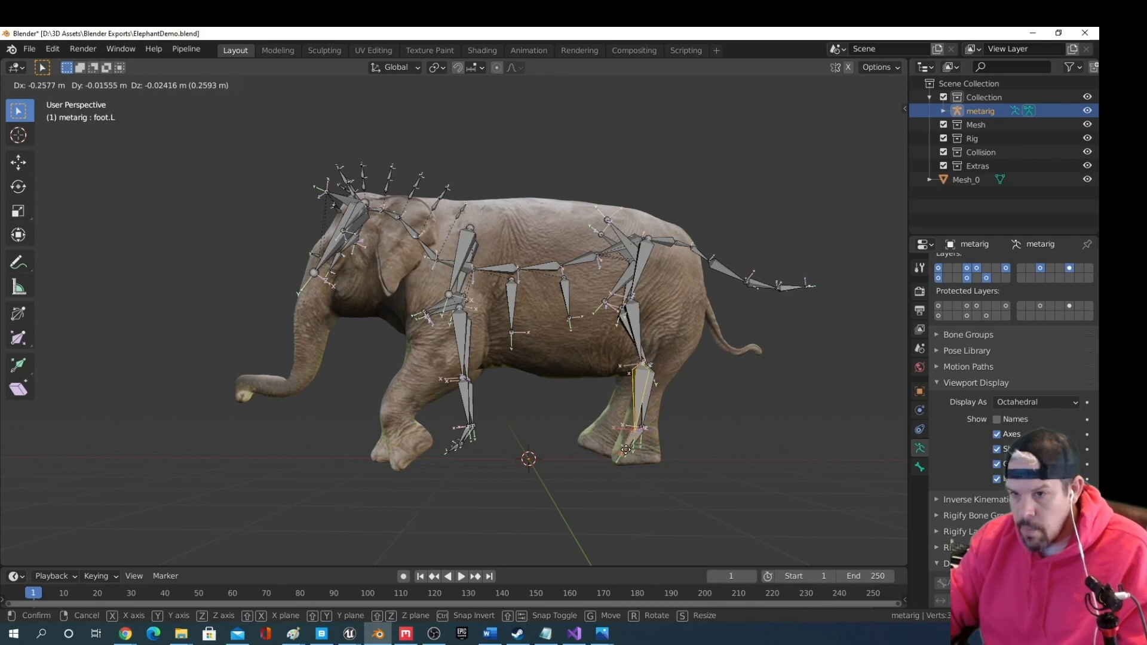
left_click(651, 444)
middle_click_drag(659, 472, 687, 463)
middle_click_drag(516, 475, 545, 456)
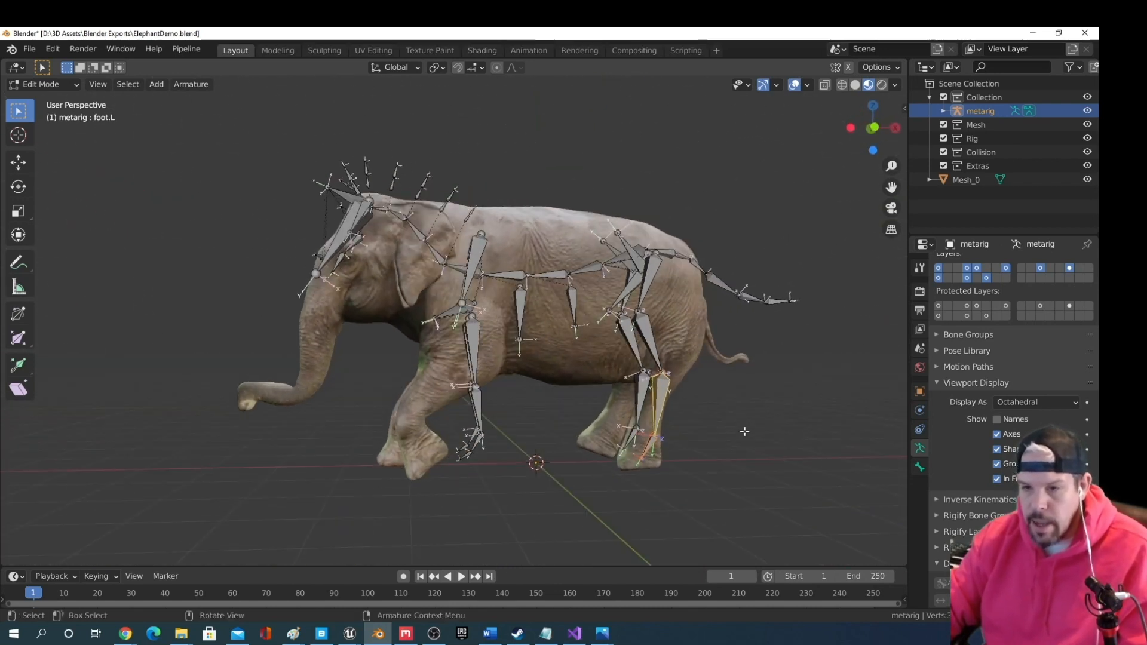
Try moving foot.L with X-Axis Mirror enabled, cancel the move, and disable the mirror option
left_click(904, 109)
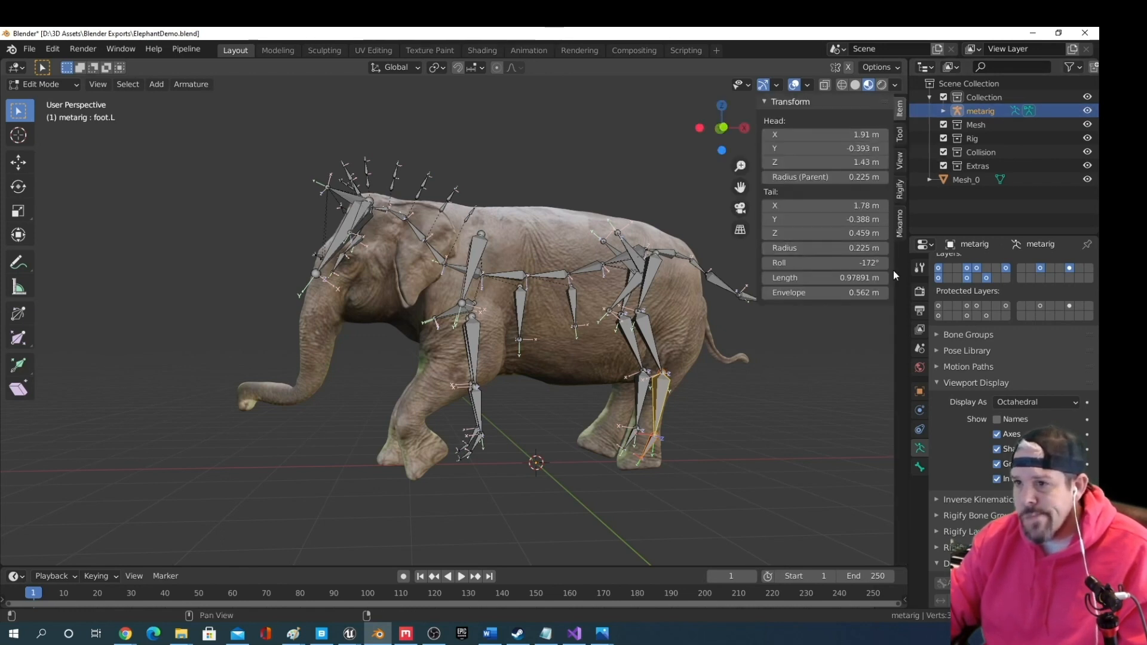
left_click(900, 136)
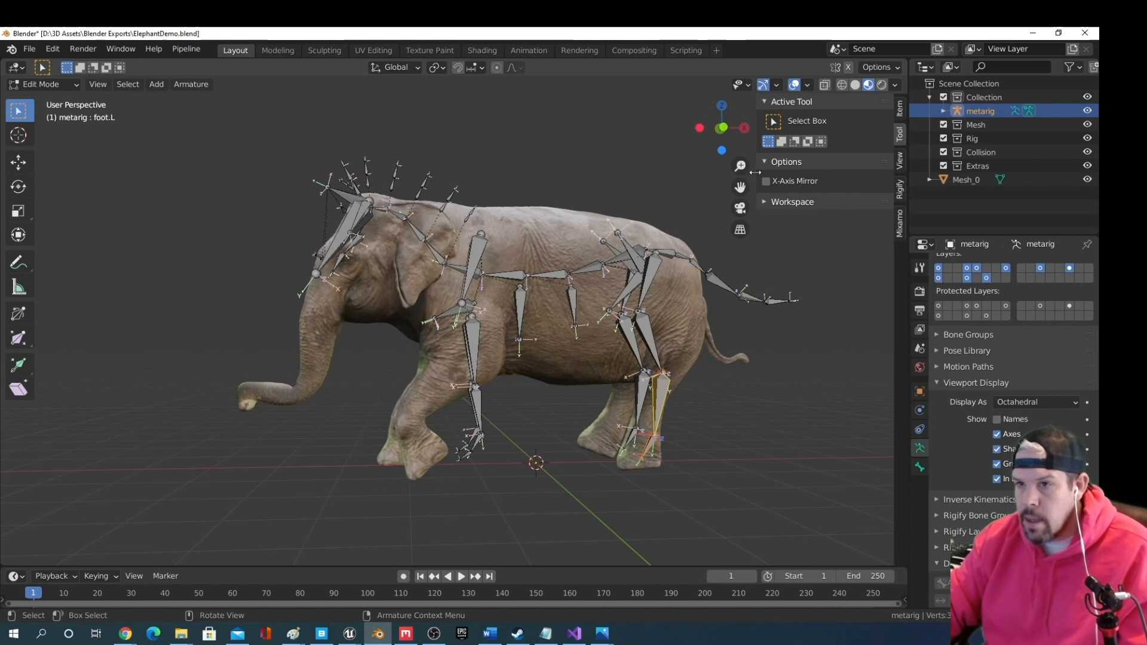
key("g")
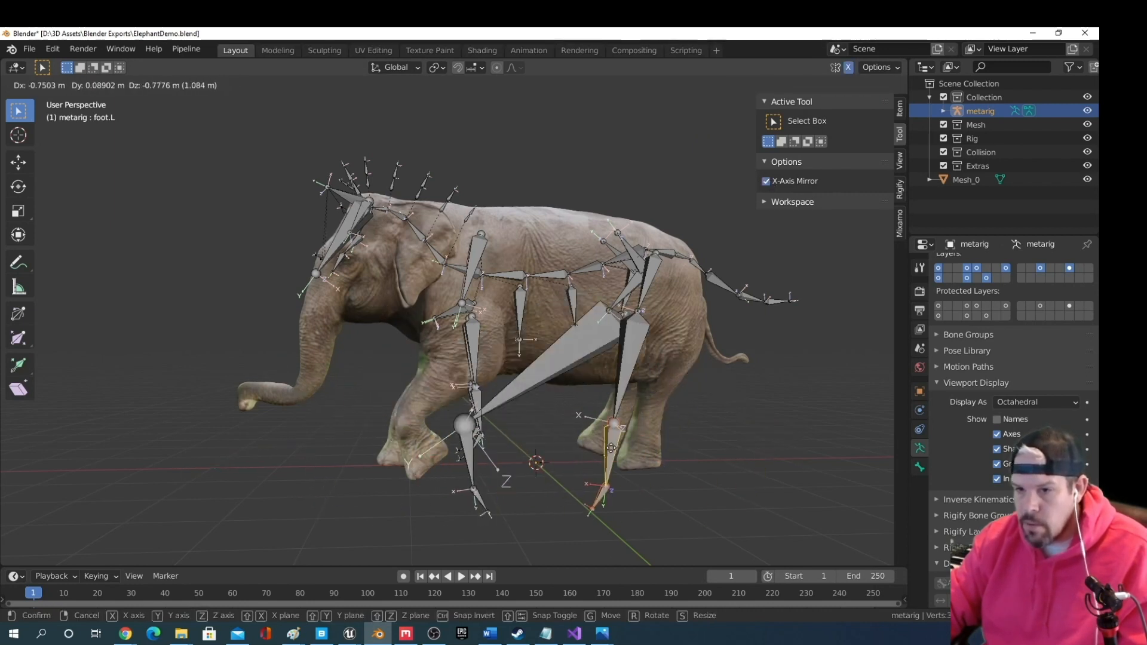
key("Escape")
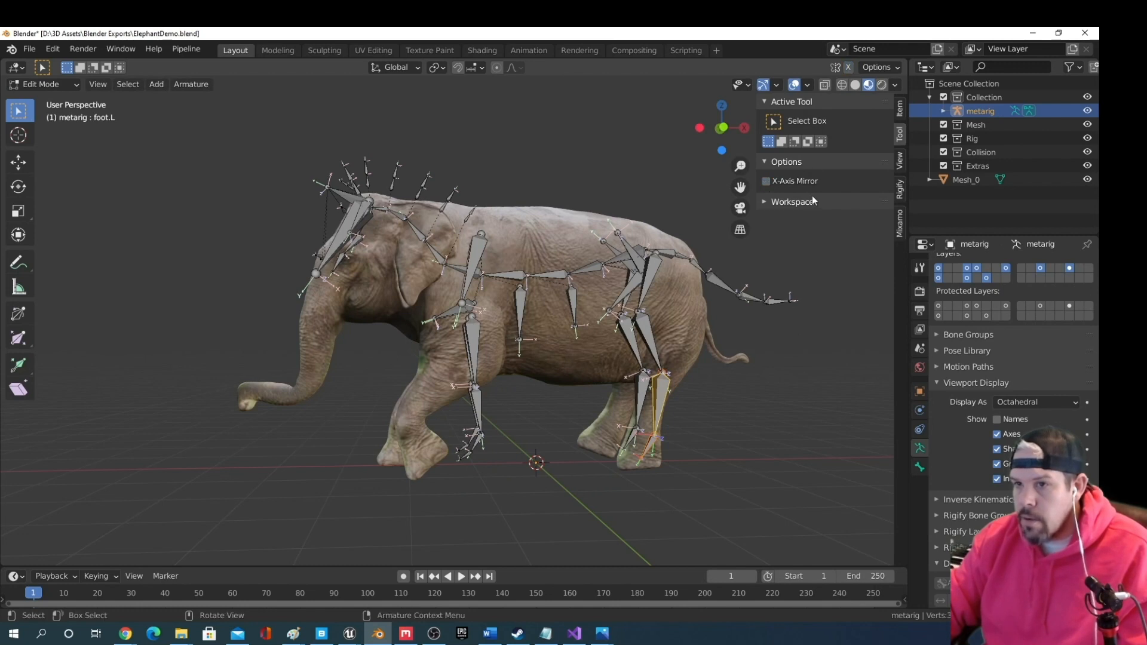
left_click_drag(756, 106, 896, 127)
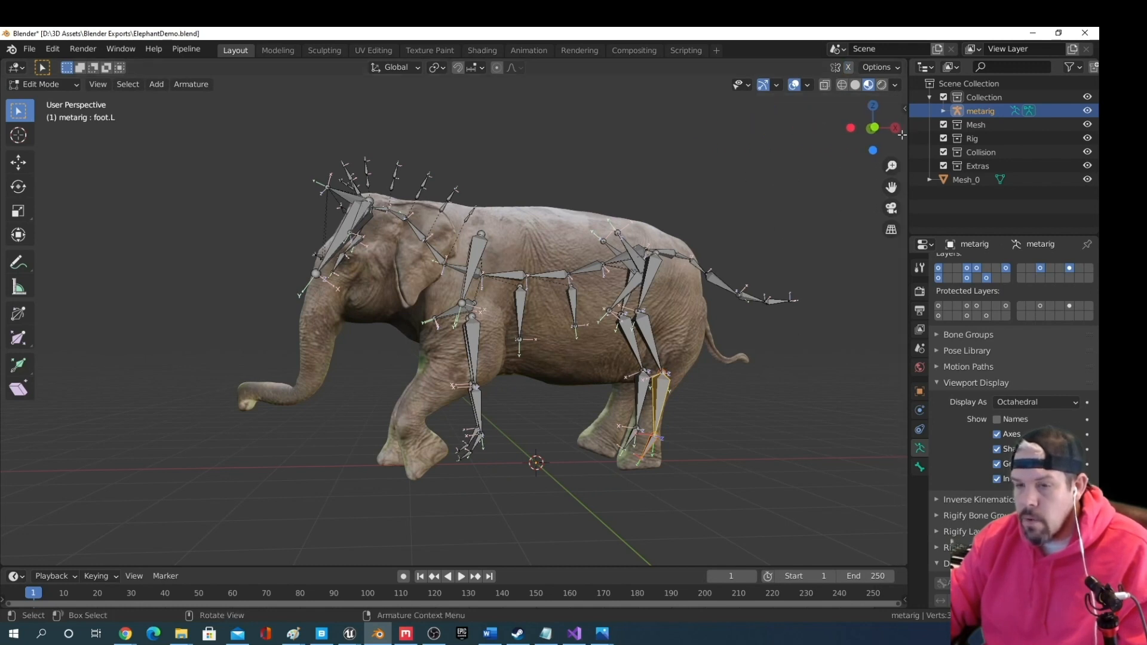
scroll(861, 383, "up", 3)
middle_click_drag(878, 466, 804, 521)
scroll(845, 520, "down", 2)
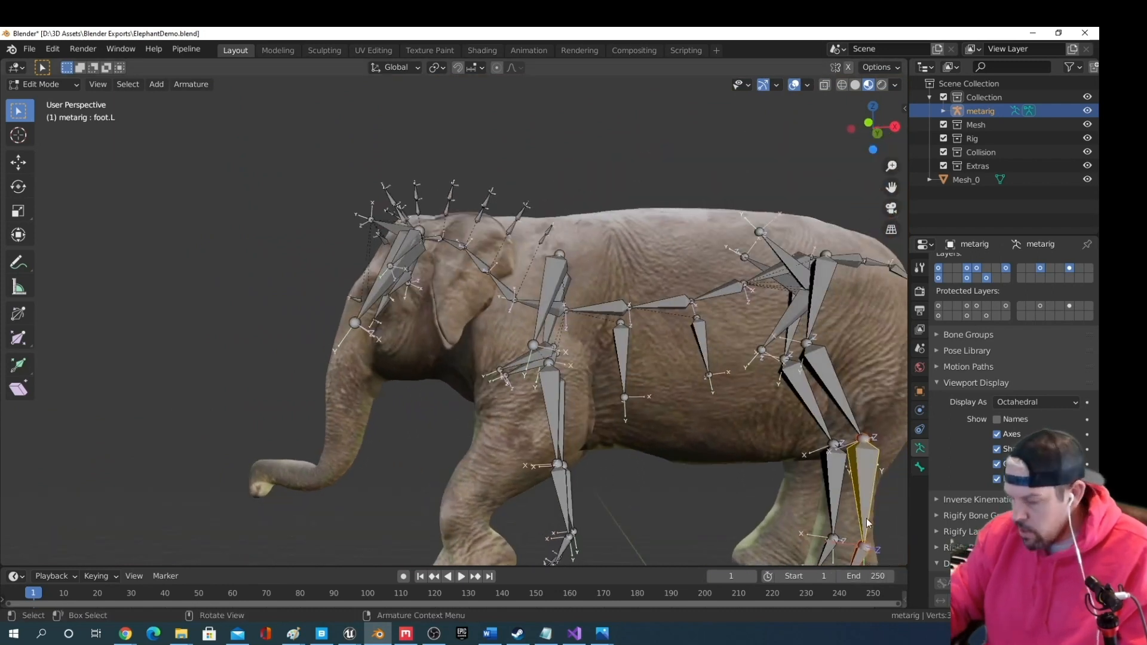
Move the left hind foot bone (foot.L) about 0.09 m forward into the elephant's left hind leg
scroll(867, 518, "up", 4)
middle_click_drag(626, 520, 622, 412)
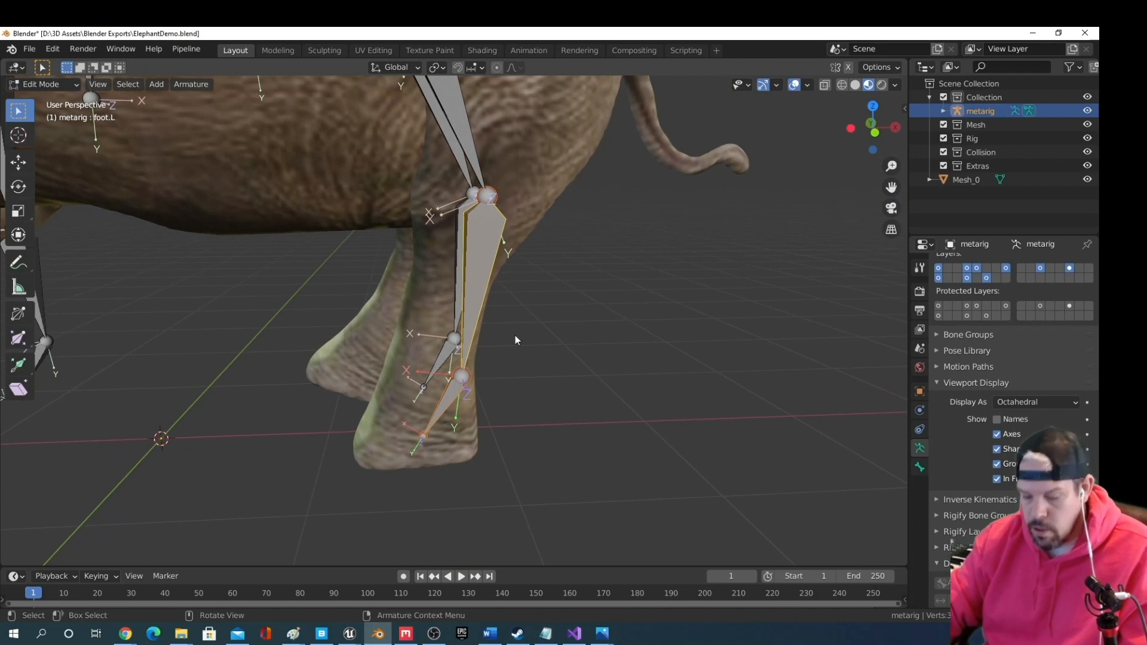
key("g")
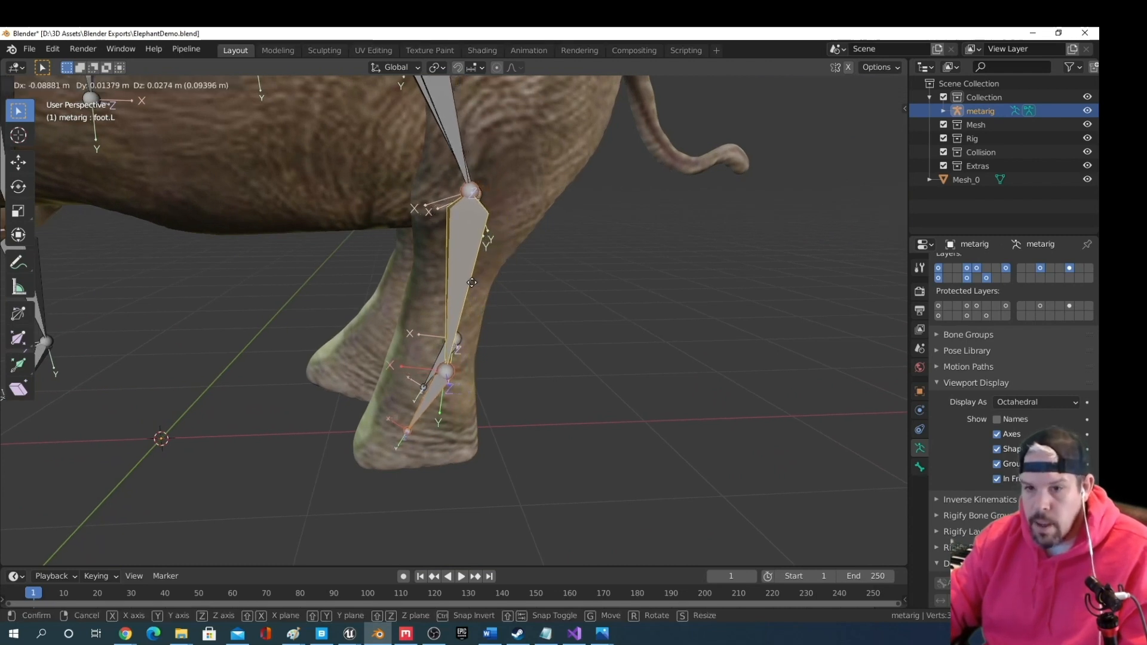
left_click(472, 282)
middle_click_drag(481, 396, 611, 376)
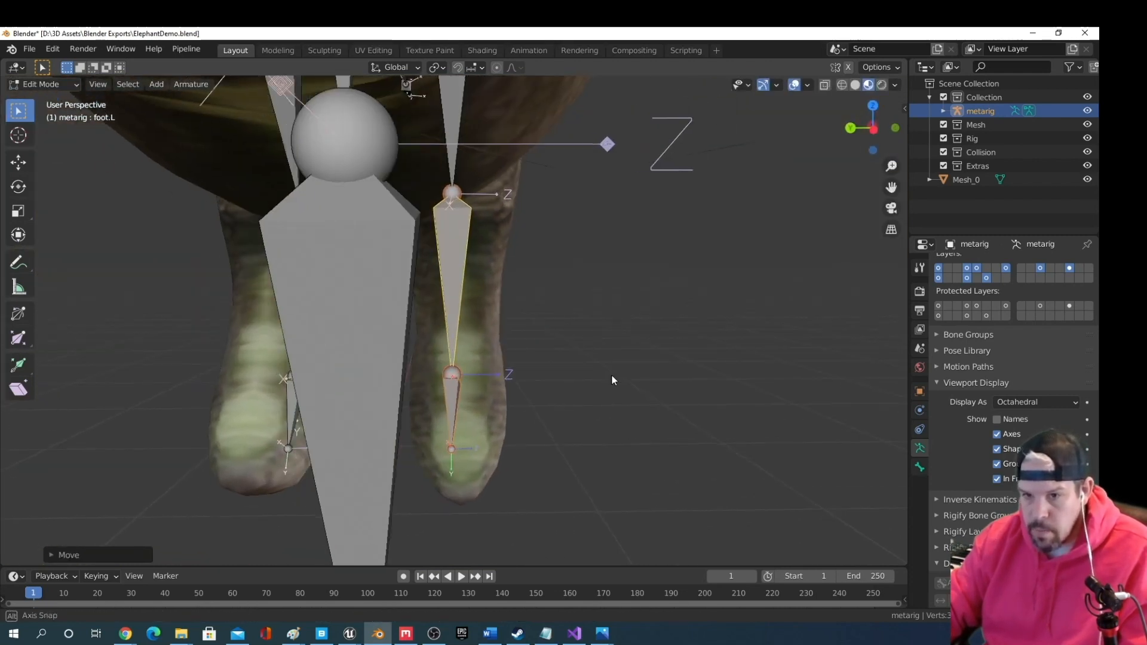
middle_click_drag(486, 457, 475, 300)
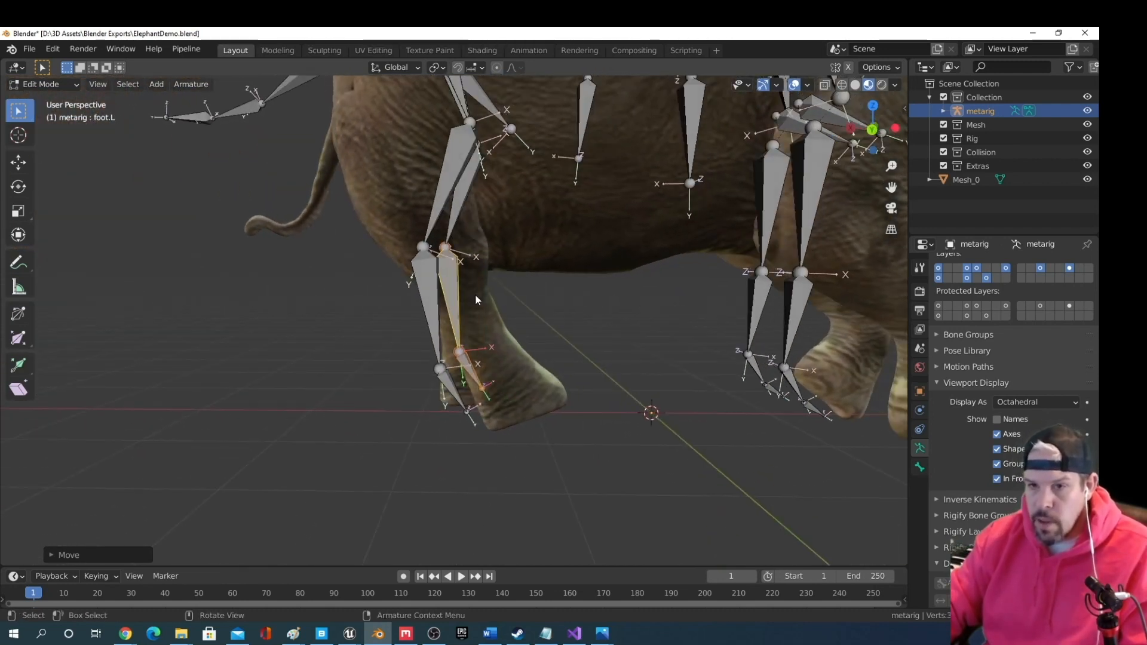
Move the right hind foot and toe bones (foot.R and r_toe.R) about 0.4 m forward along global X into the right hind leg
left_click(451, 391)
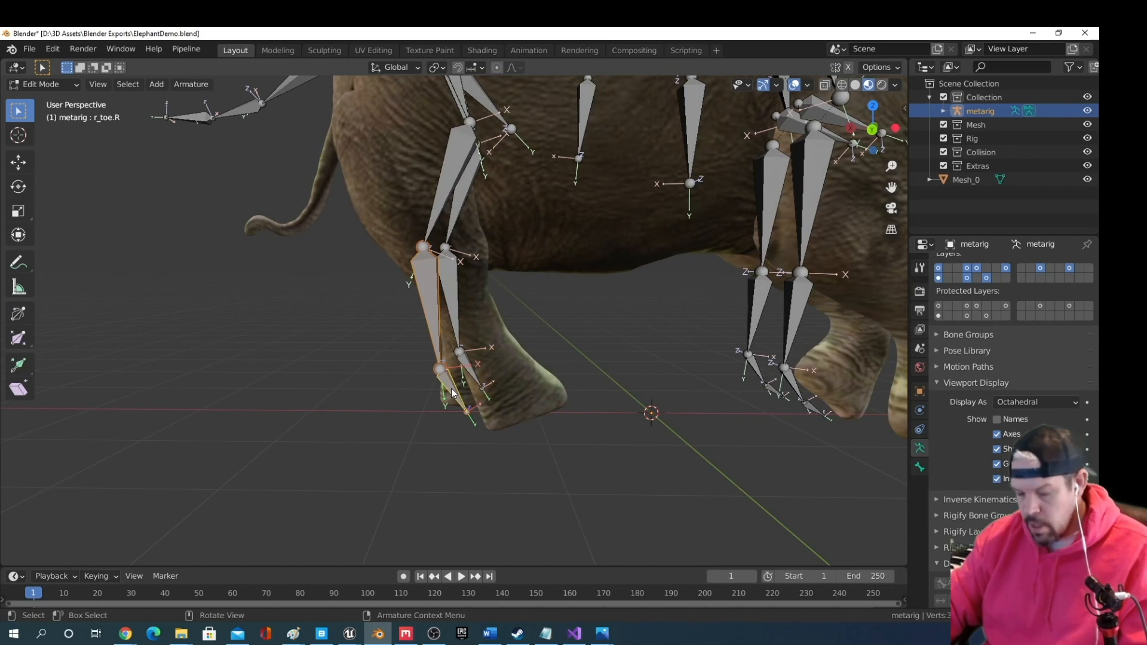
key("g")
key("x")
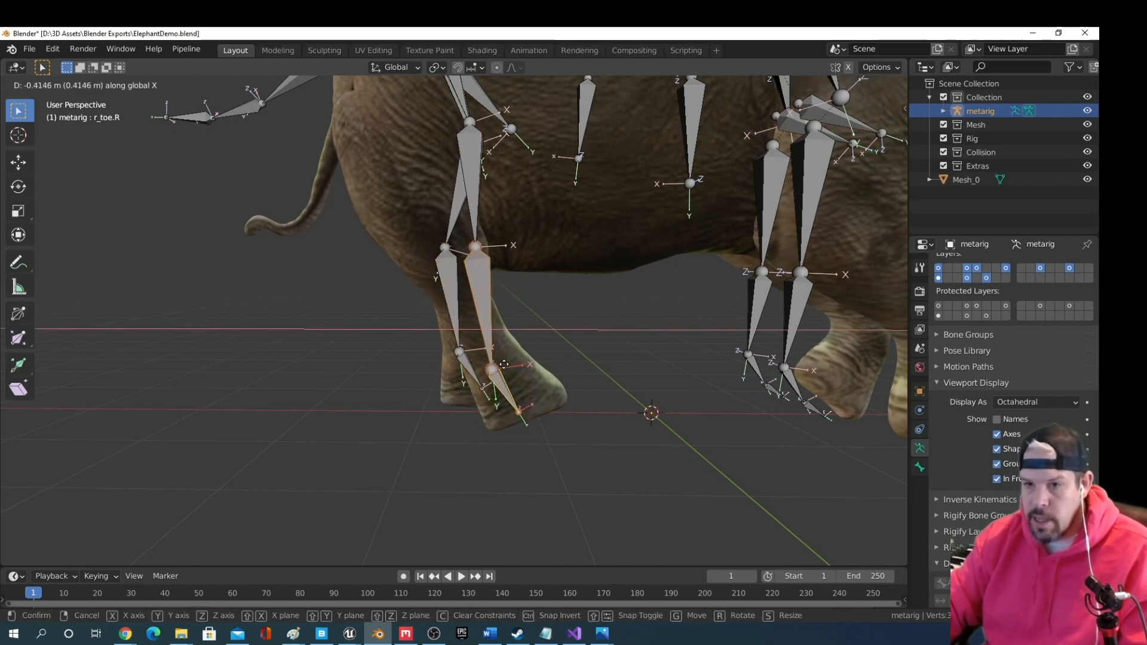
left_click(497, 366)
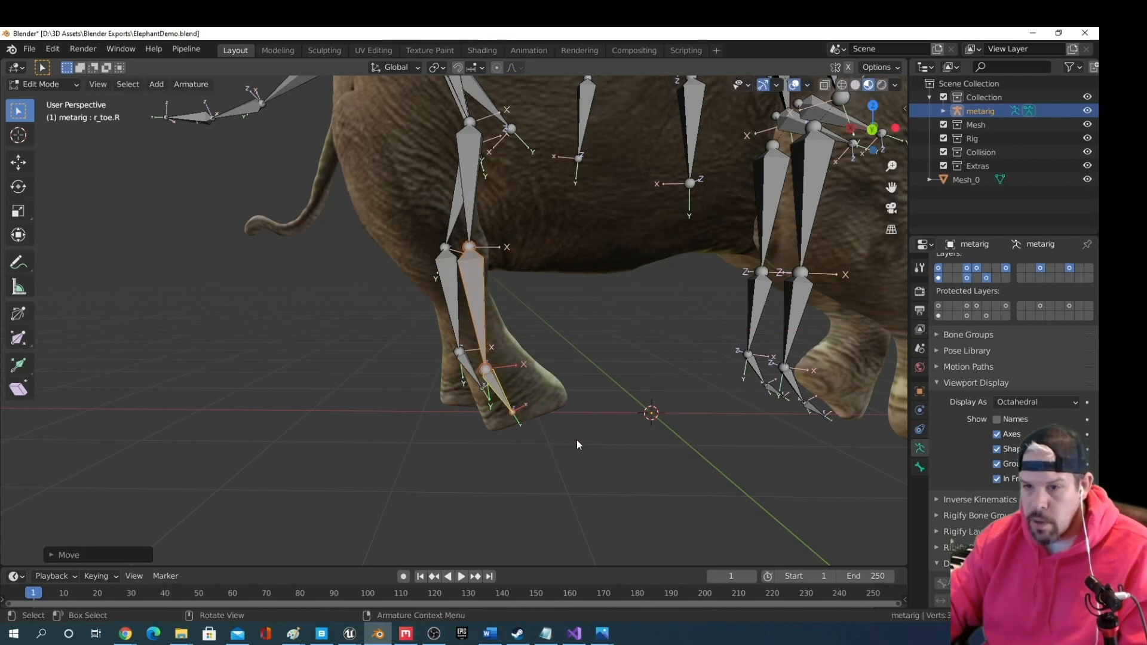
middle_click_drag(576, 441, 725, 439)
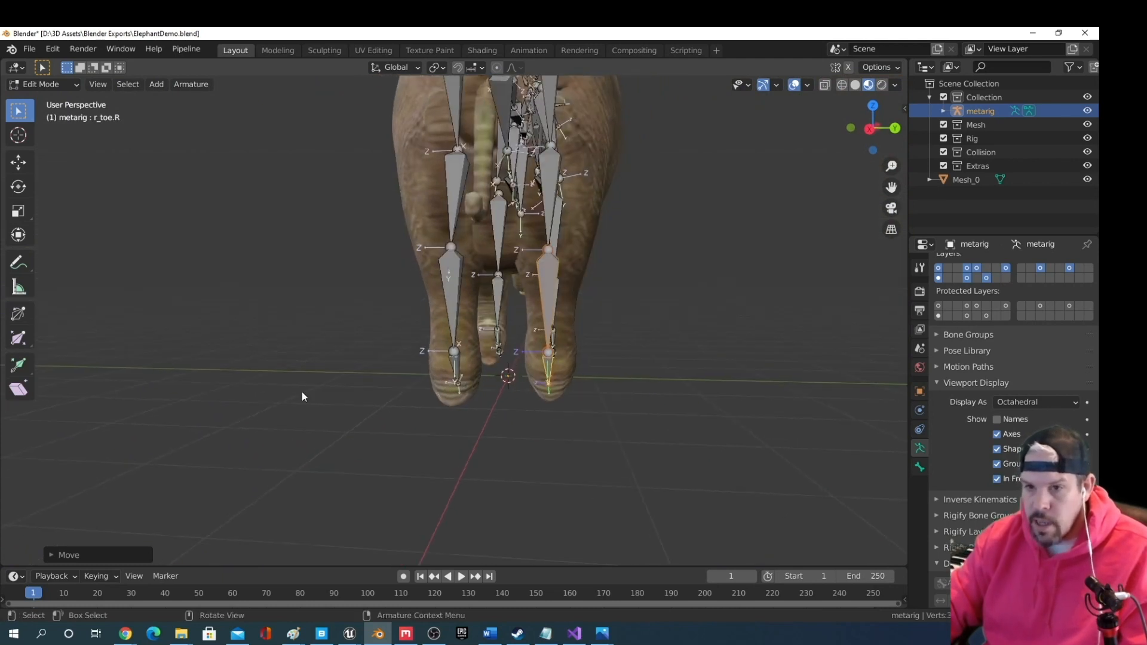
middle_click_drag(514, 405, 503, 321)
Shift foot.R back toward the tail along global X by about 0.08 m
left_click(577, 338)
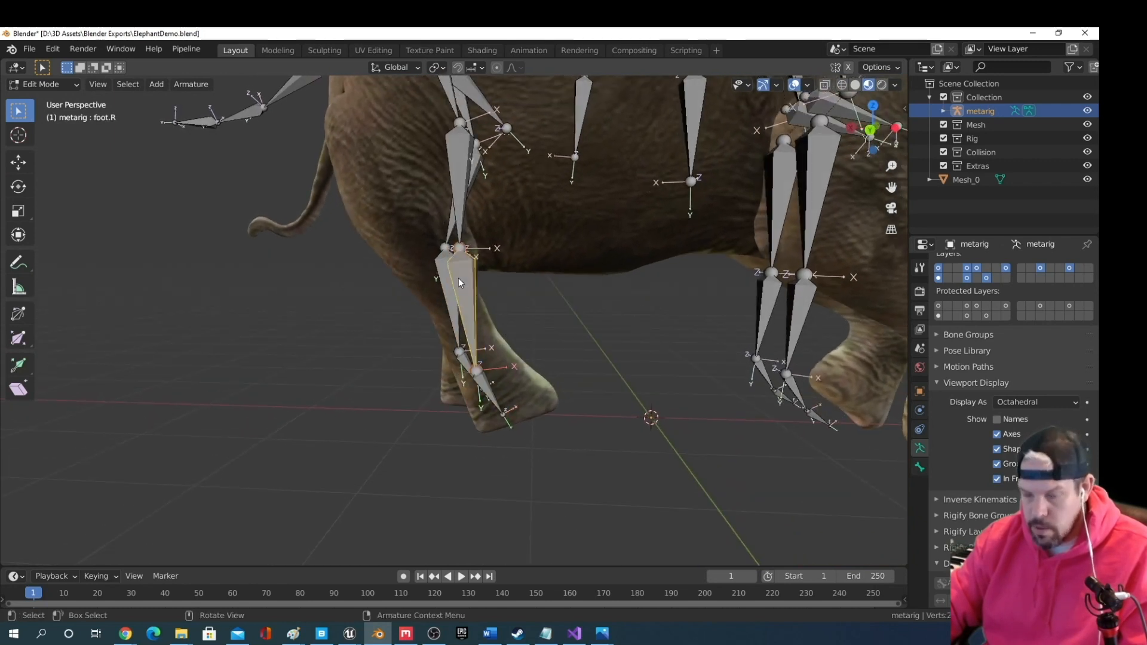
key("g")
key("x")
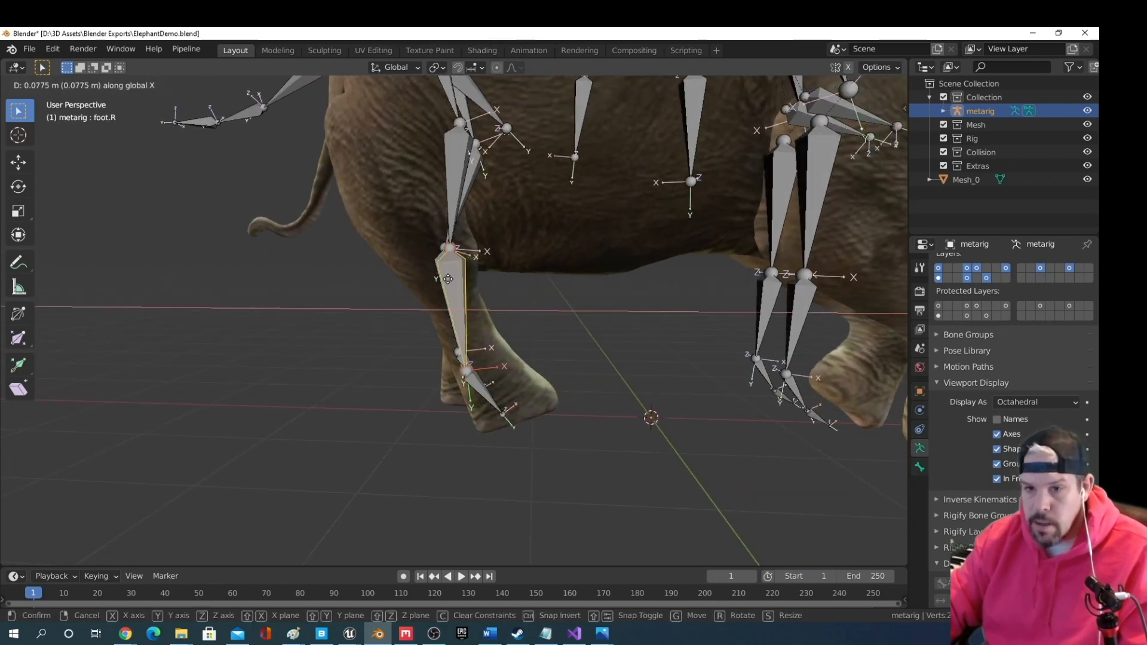
left_click(450, 279)
middle_click_drag(449, 278, 527, 292)
Move the right hind toe bone (r_toe.R) freely to fit inside the elephant's right hind foot
left_click(507, 361)
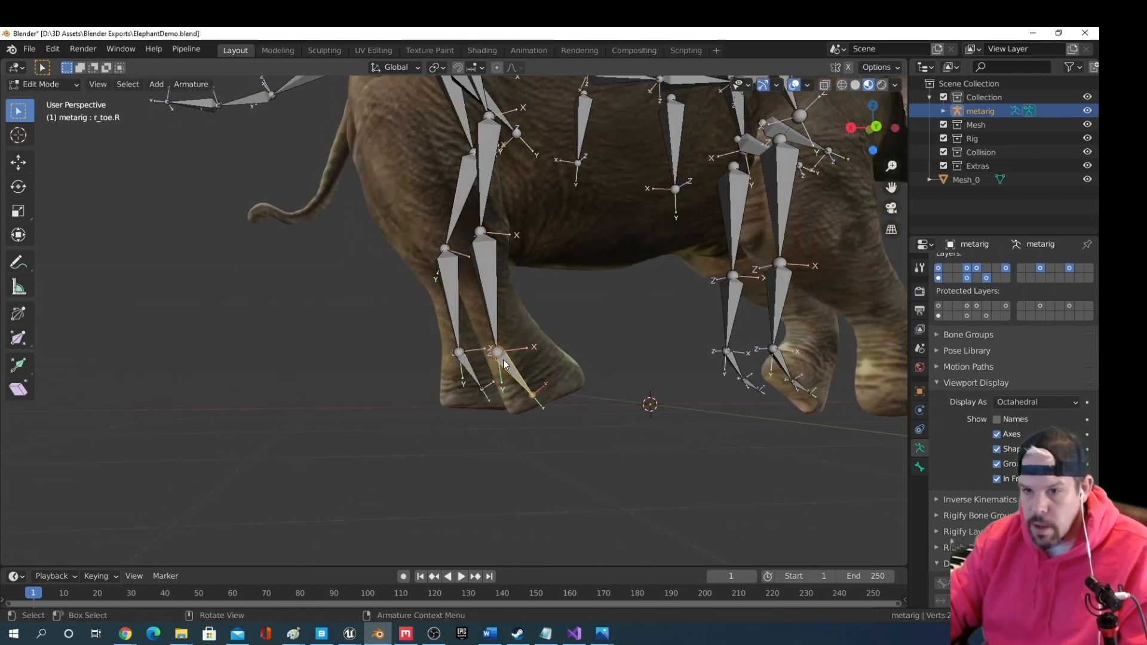
key("g")
left_click(509, 356)
middle_click_drag(545, 349, 861, 359)
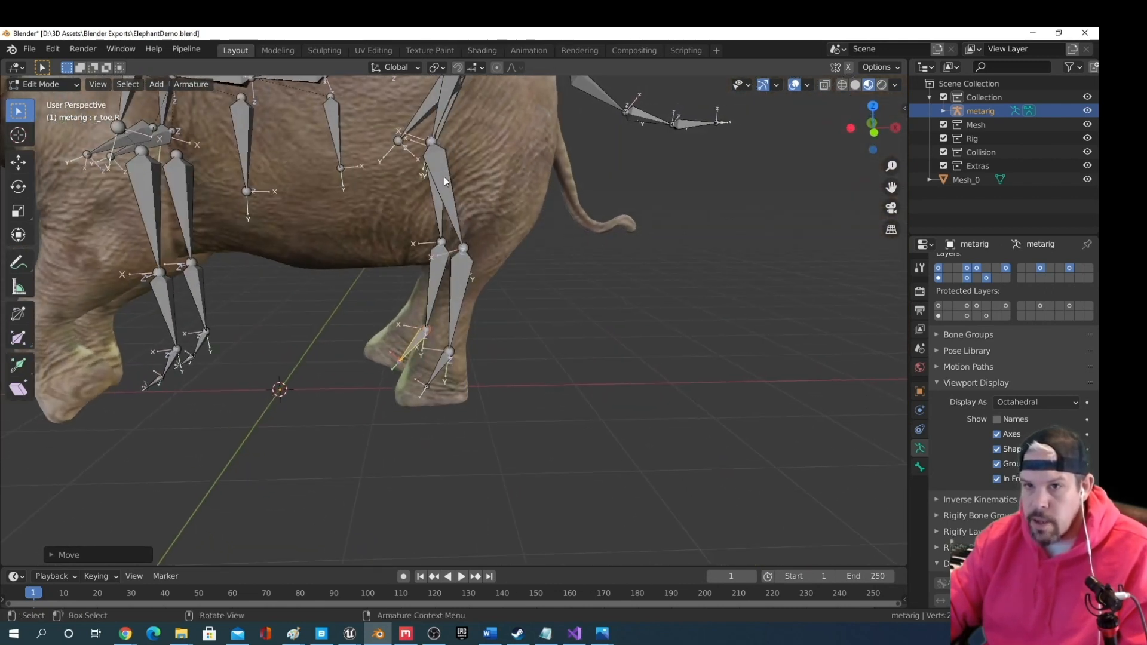
Move the left hind shin bone (shin.L) slightly to fit the elephant's left hind leg
left_click(443, 177)
key("g")
left_click(450, 177)
middle_click_drag(497, 178, 429, 188)
scroll(587, 220, "up", 3)
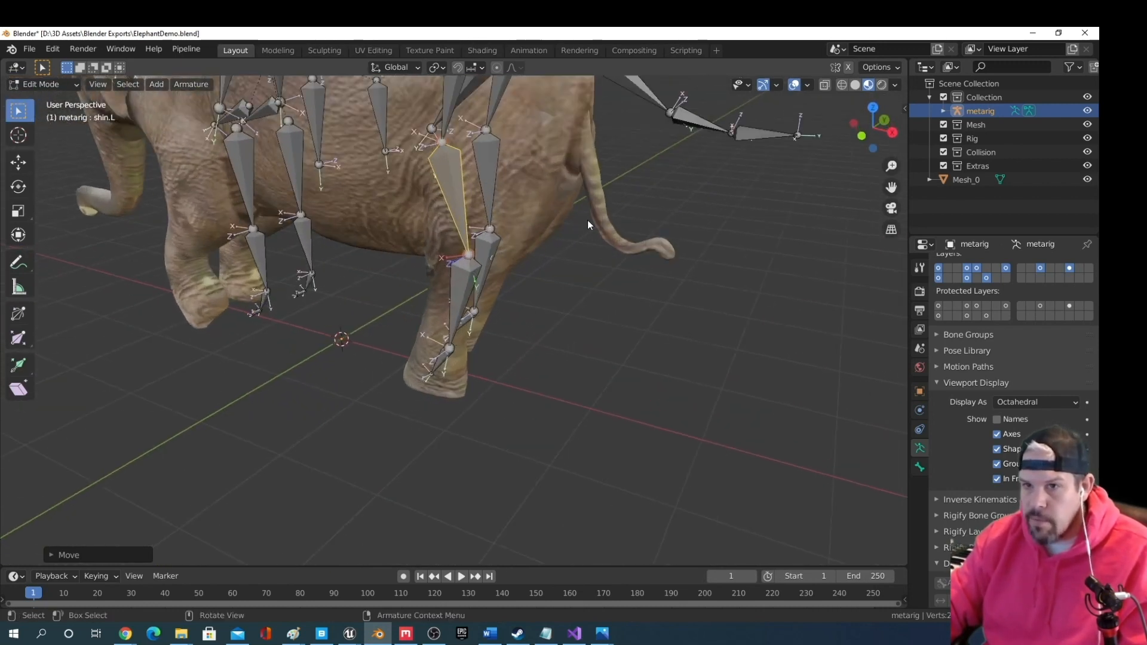
Select the tail bone spine.003 and frame it in a side-on view of the rump
scroll(569, 153, "down", 2)
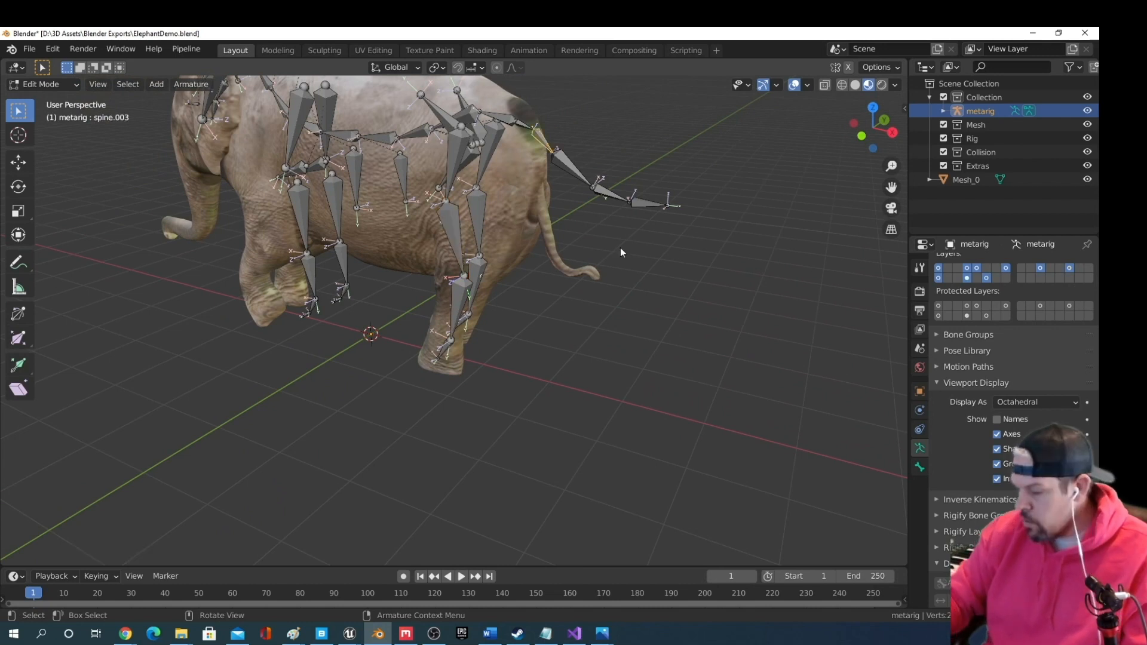
key("KP_Decimal")
middle_click_drag(620, 247, 590, 355)
middle_click_drag(568, 457, 552, 478)
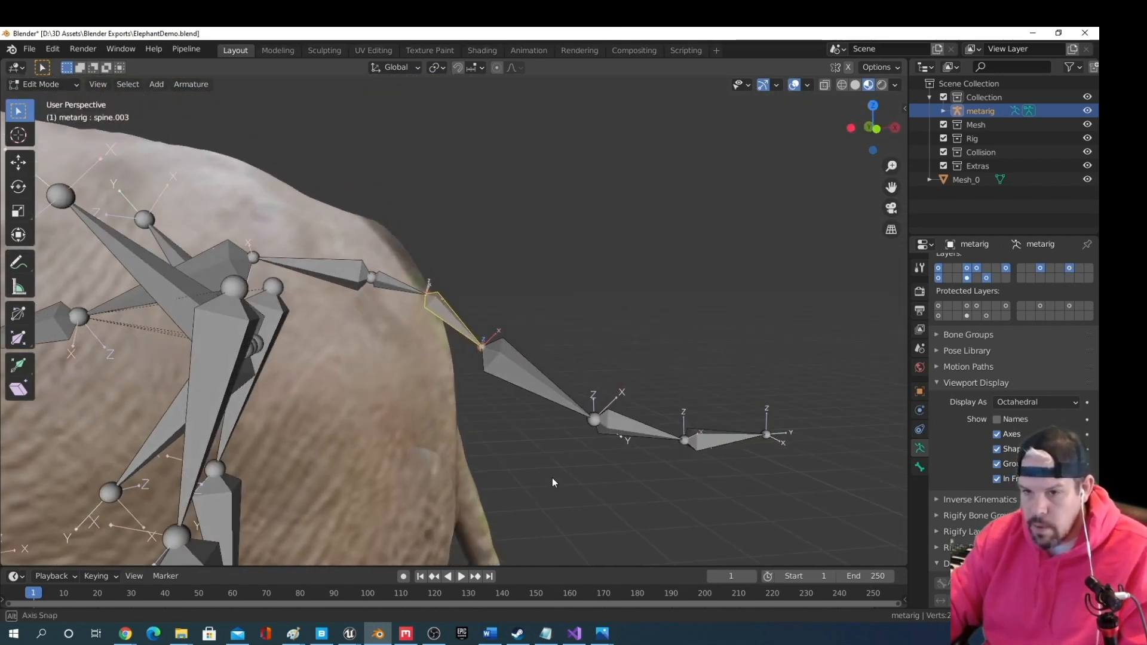
key("r")
left_click(512, 507)
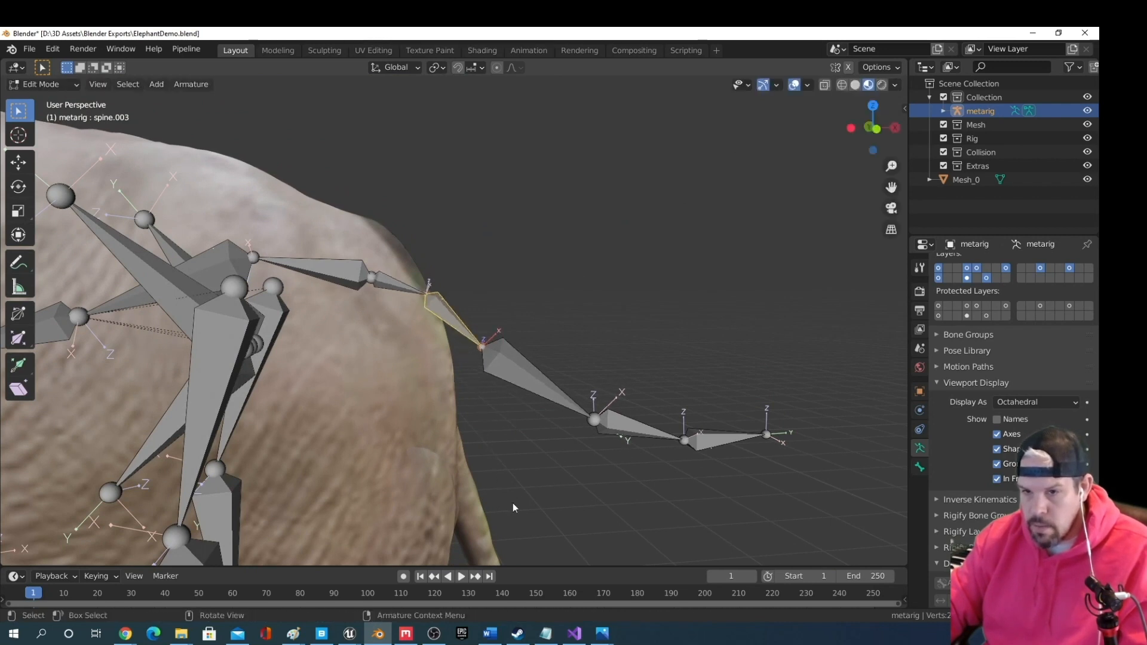
key("g")
right_click(518, 508)
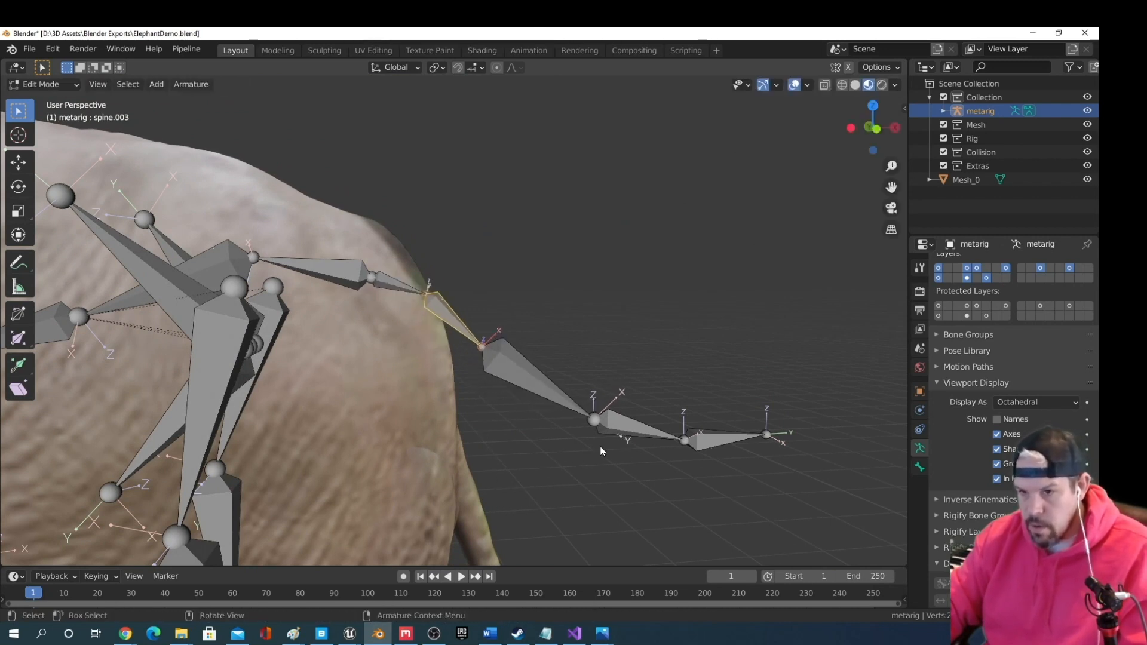
Select the four tail bones from spine.003 to spine and move them down along the elephant's rump
left_click(558, 394, "shift")
left_click(622, 424, "shift")
left_click(737, 440, "shift")
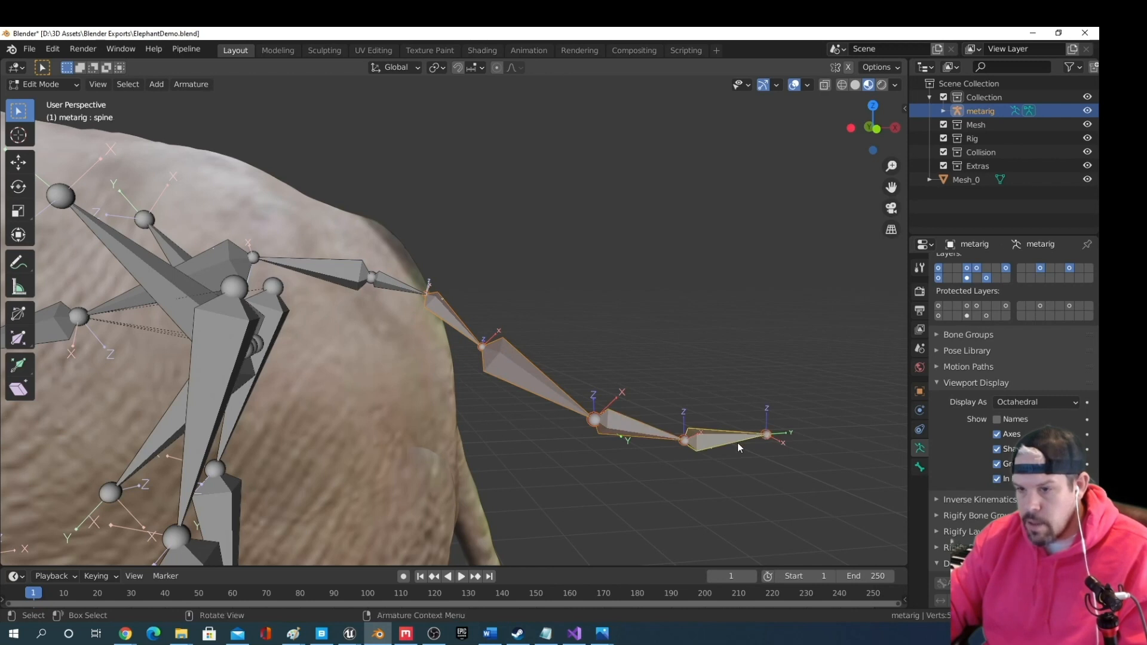
key("r")
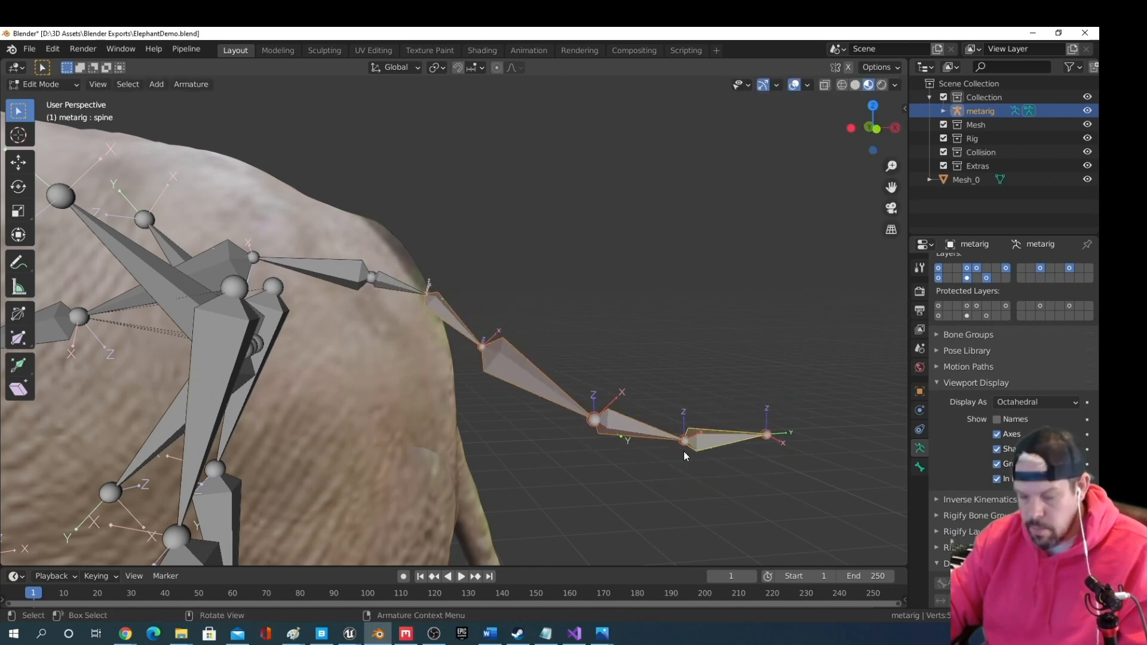
left_click(683, 451)
key("g")
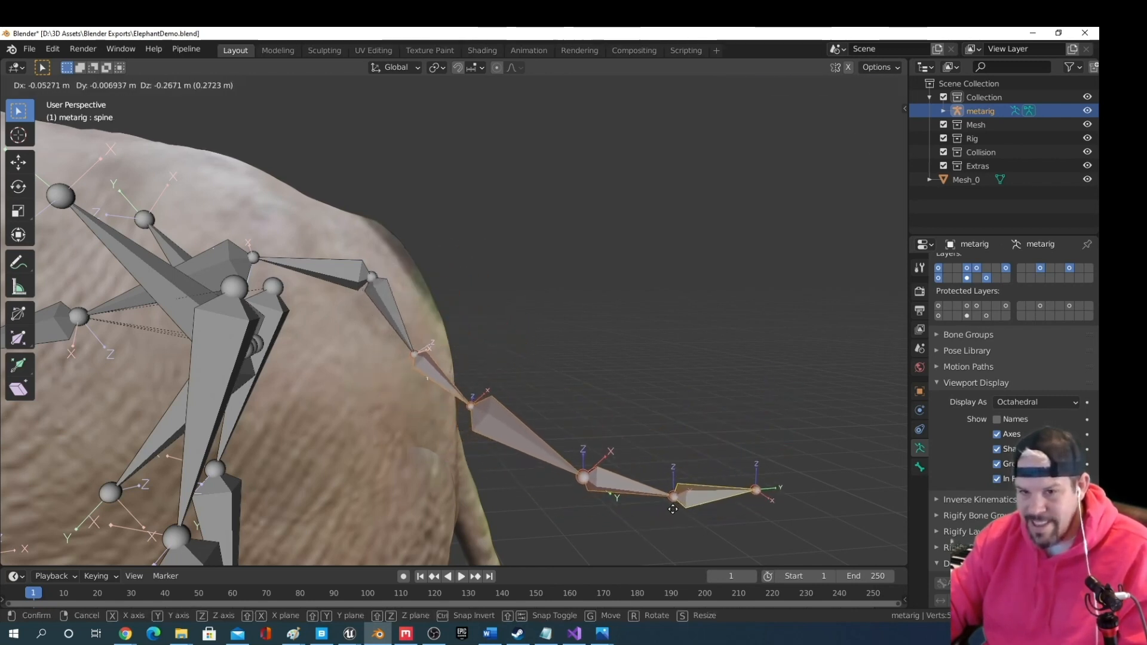
left_click(708, 463)
Move the three outer tail bones (spine.002, spine.001 and spine) down toward the root of the elephant's tail
middle_click_drag(710, 466, 513, 374)
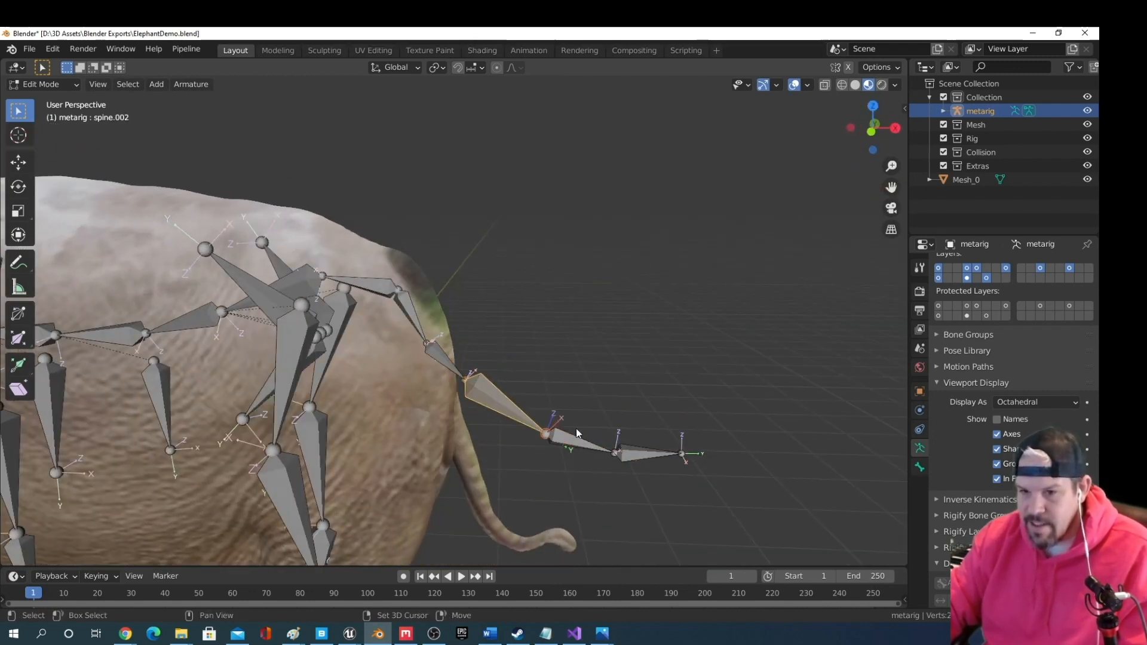
key("g")
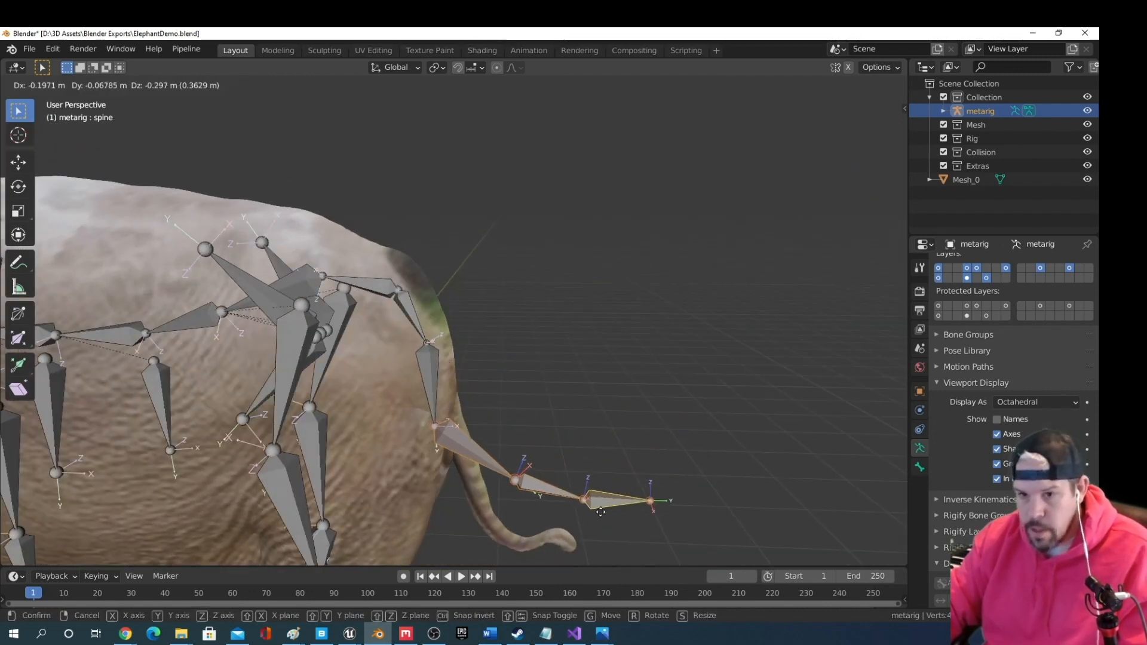
left_click(613, 503)
left_click(560, 430)
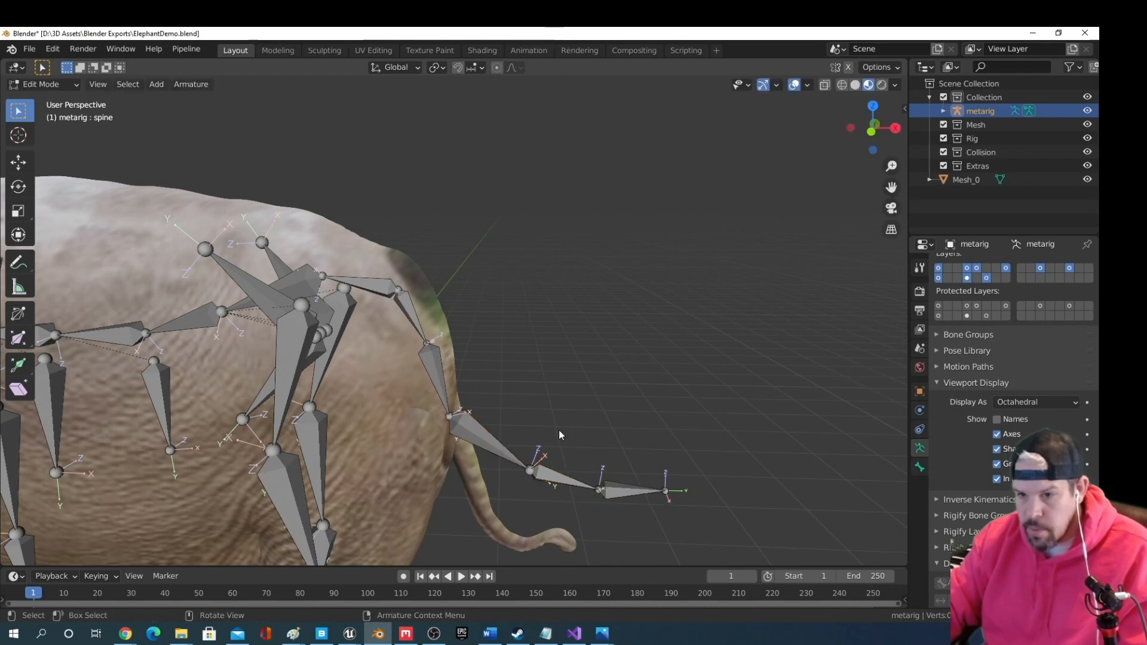
Lower the last two tail bones (spine.001 and spine) toward the elephant's hanging tail
left_click(622, 495)
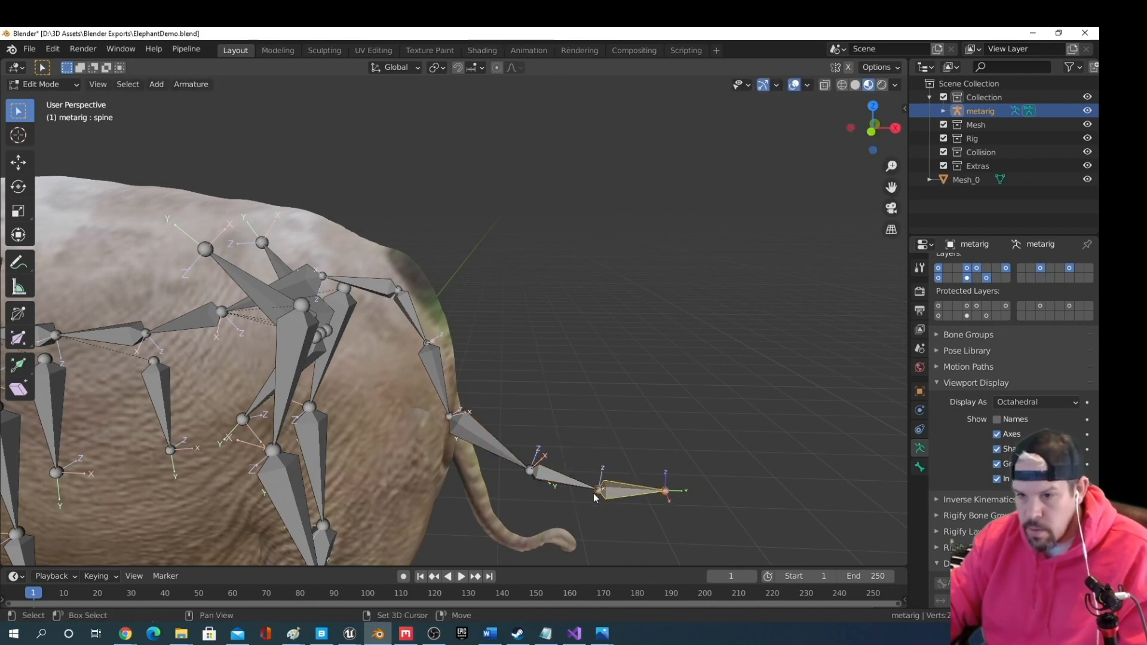
left_click(557, 478, "shift")
key("g")
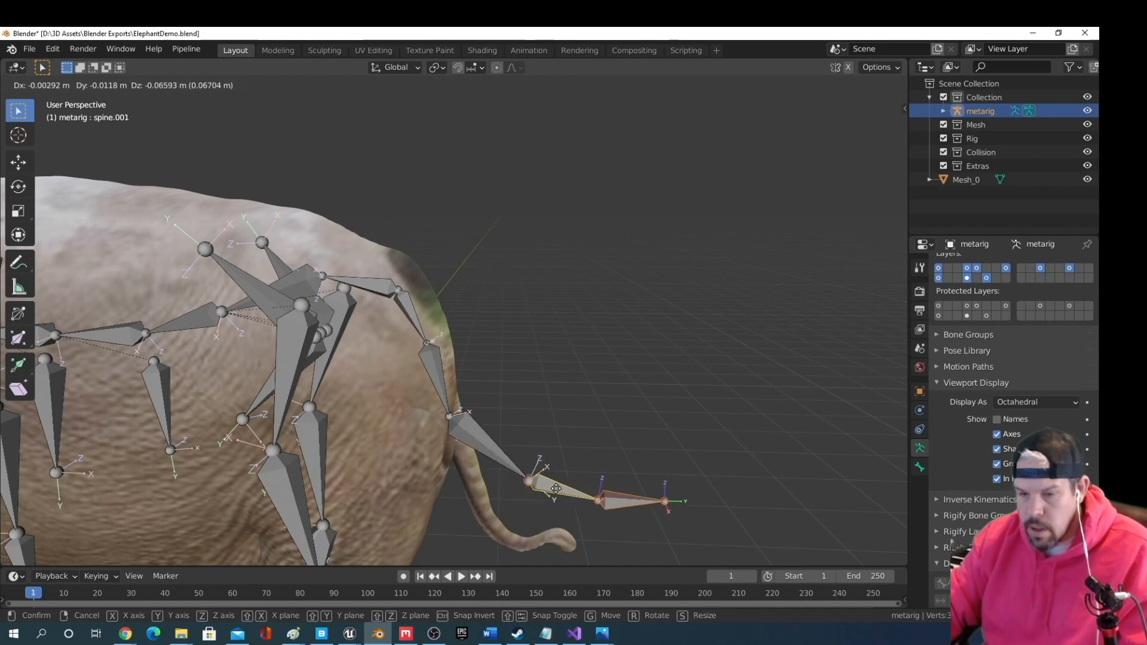
left_click(538, 505)
Centre the four tail bones from spine.003 to spine on the elephant's tail by moving them along global Y
middle_click_drag(538, 505, 484, 481)
middle_click_drag(445, 379, 511, 453)
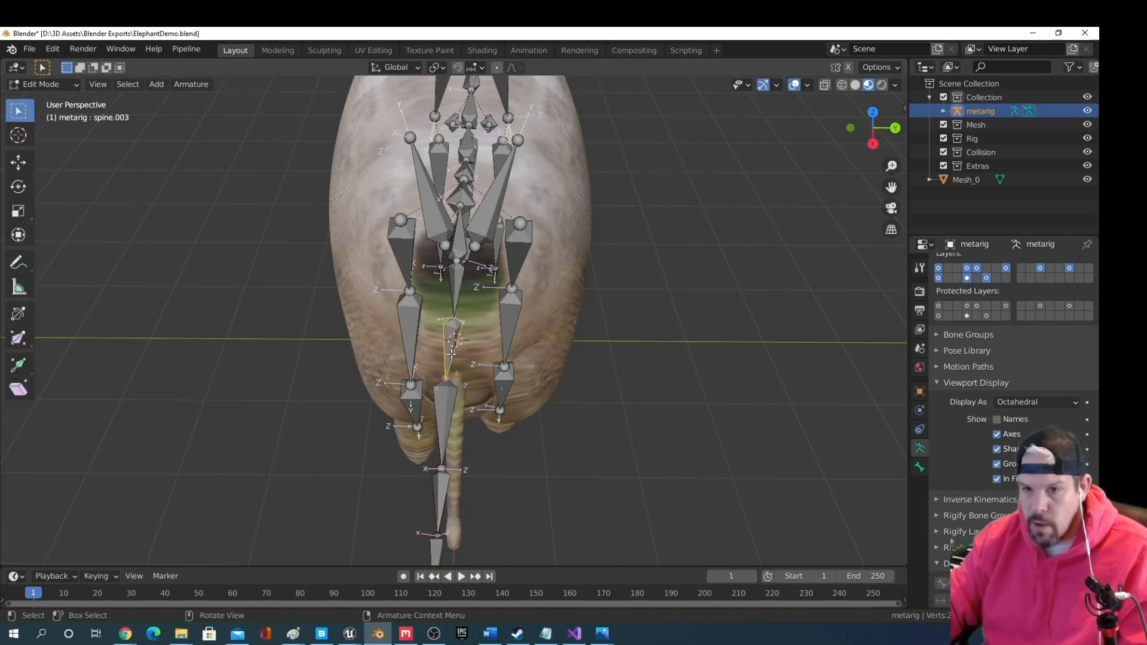
scroll(457, 453, "down", 2)
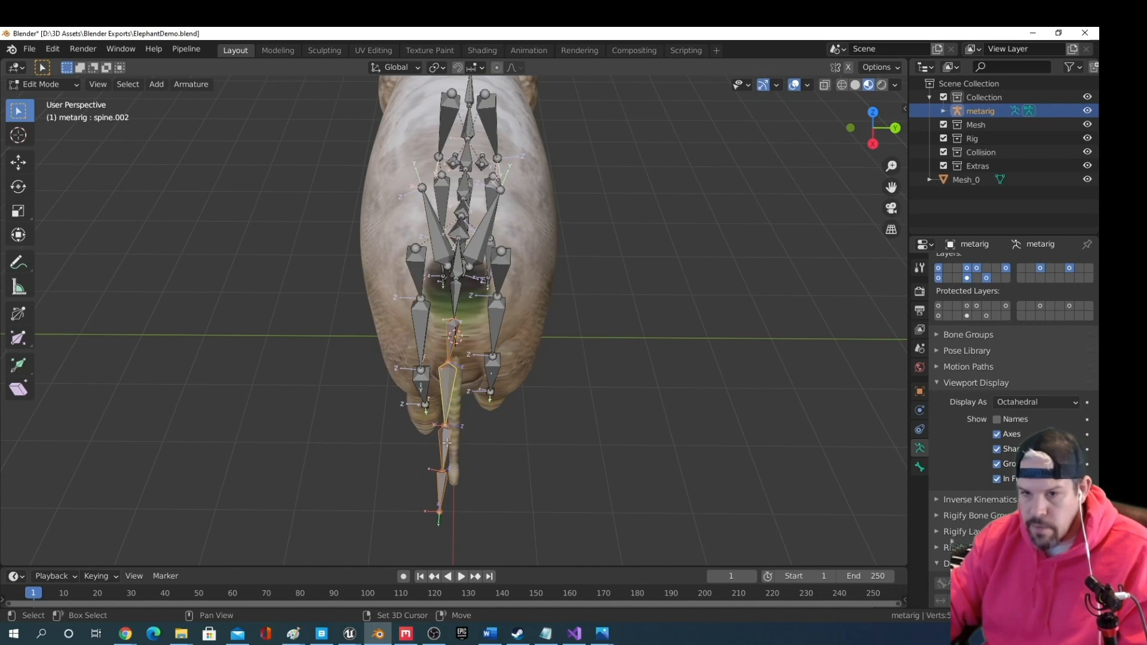
left_click(447, 443)
key("g")
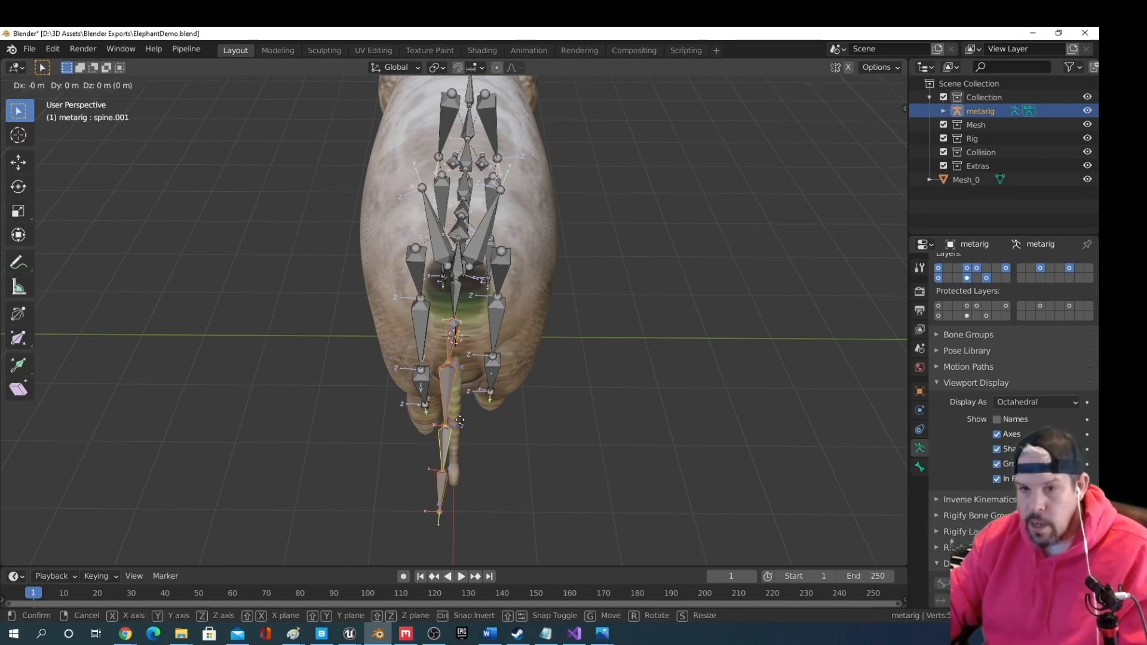
key("y")
left_click(465, 423)
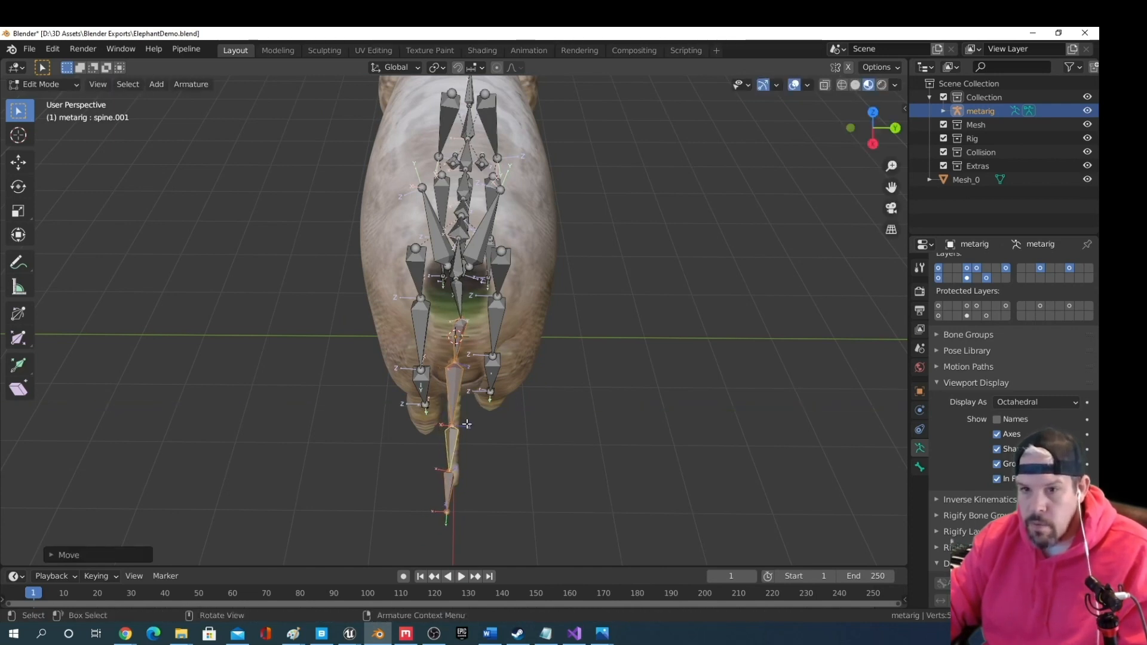
Rotate spine.003 by about -7° as seen from behind to straighten it with the tail
left_click(460, 325)
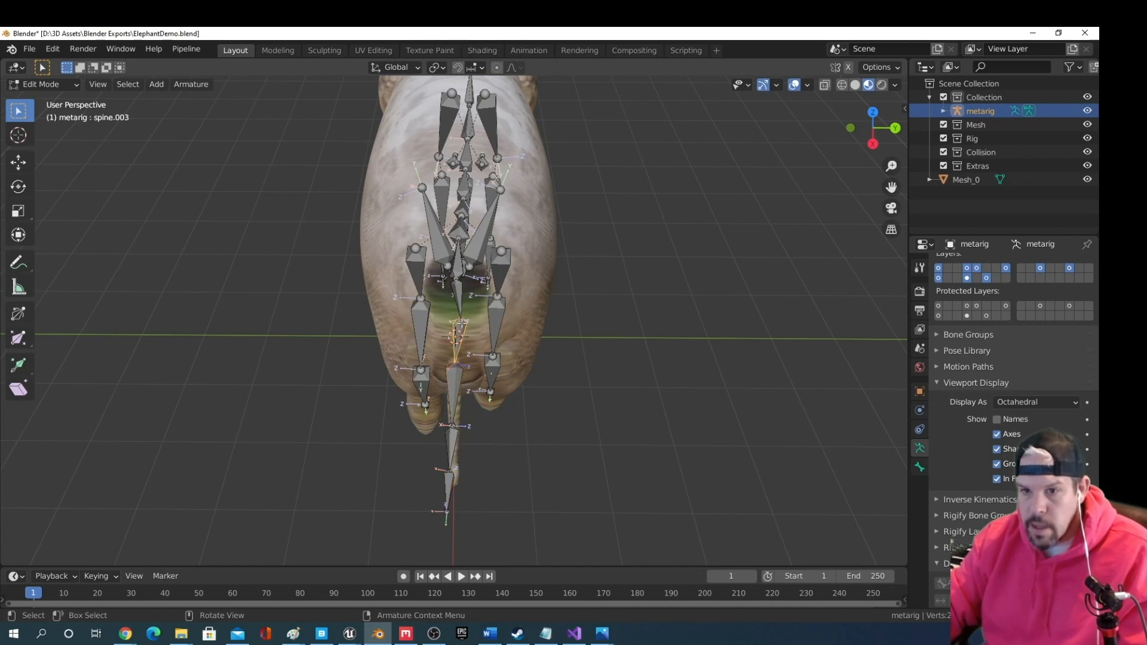
key("r")
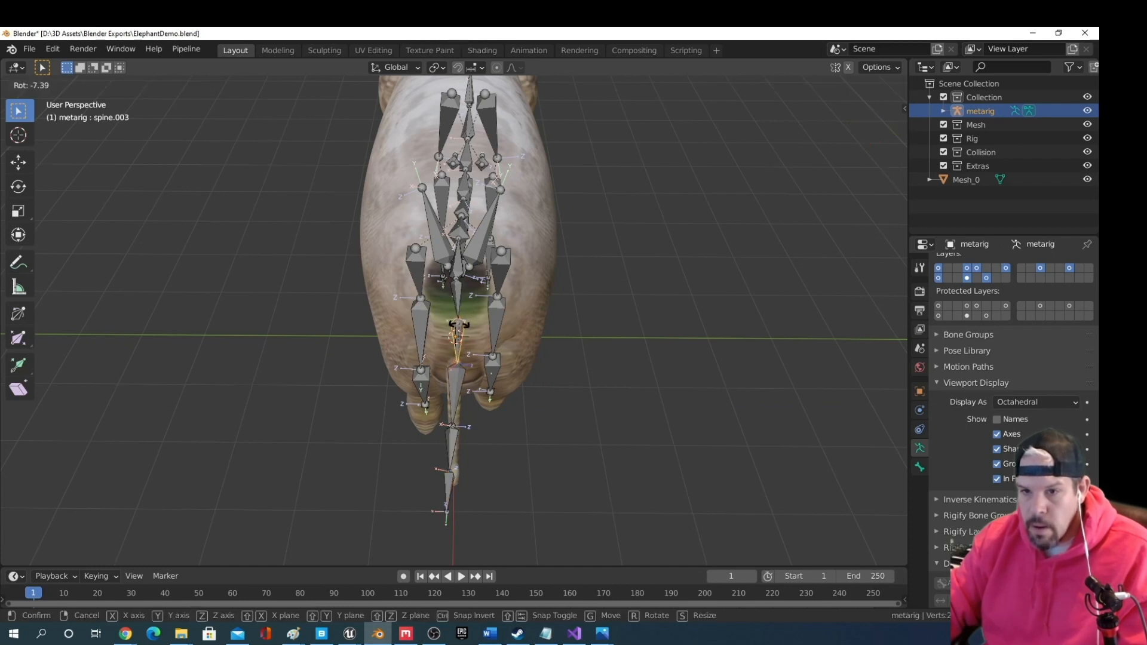
left_click(459, 324)
Move the last two tail bones (spine.001 and spine) about 0.41 m toward the body along global X
middle_click_drag(459, 324, 637, 280)
left_click(561, 427)
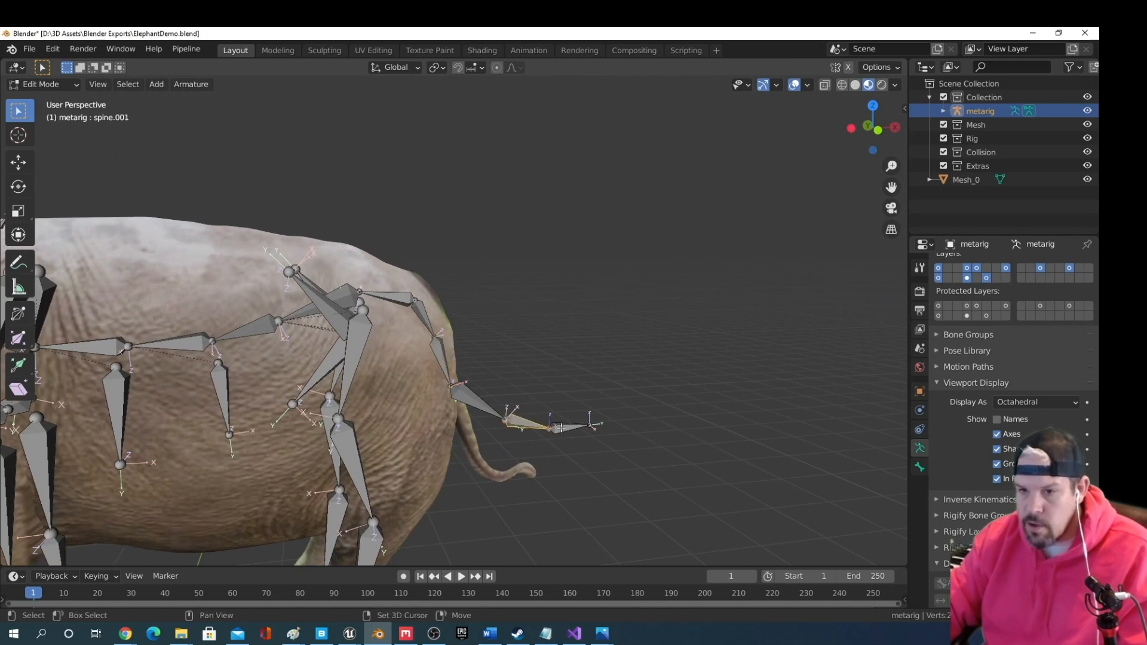
middle_click_drag(648, 435, 627, 441)
key("g")
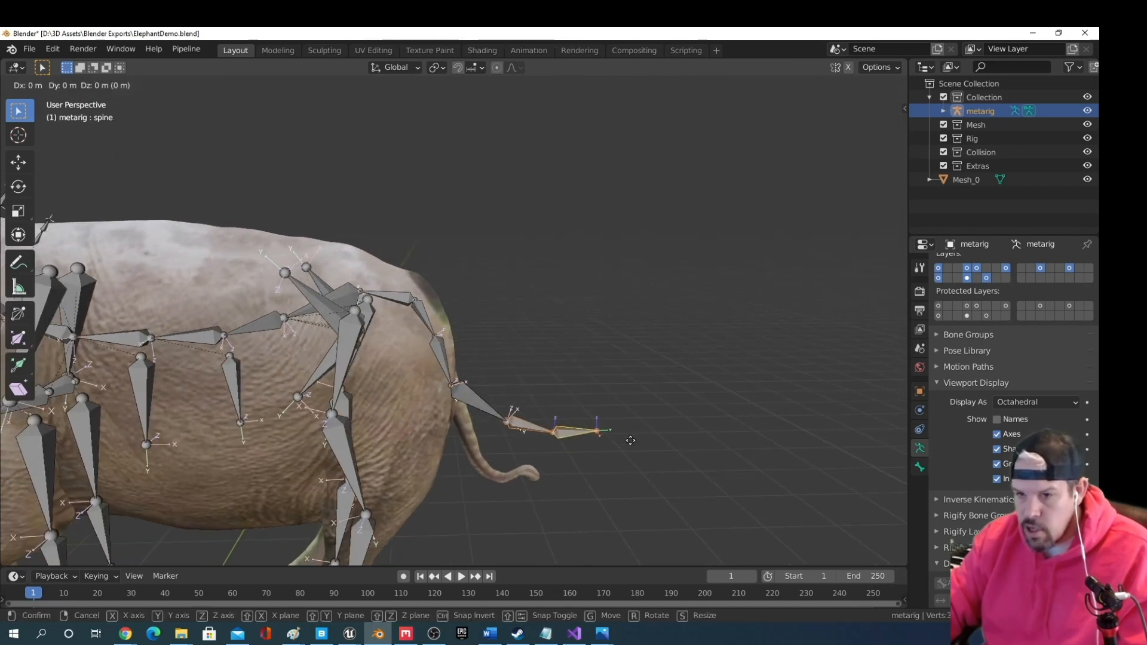
key("x")
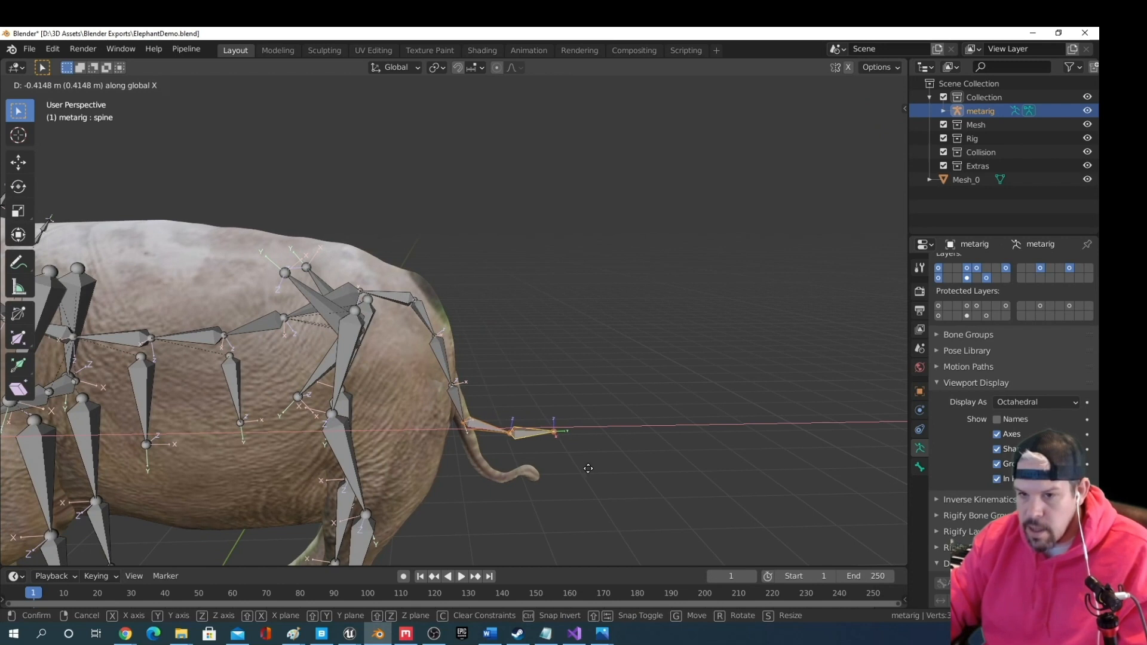
left_click(588, 469)
Lower the last tail bone (spine) about 0.3 m along global Z and move it toward the body along global X
left_click(537, 433)
key("g")
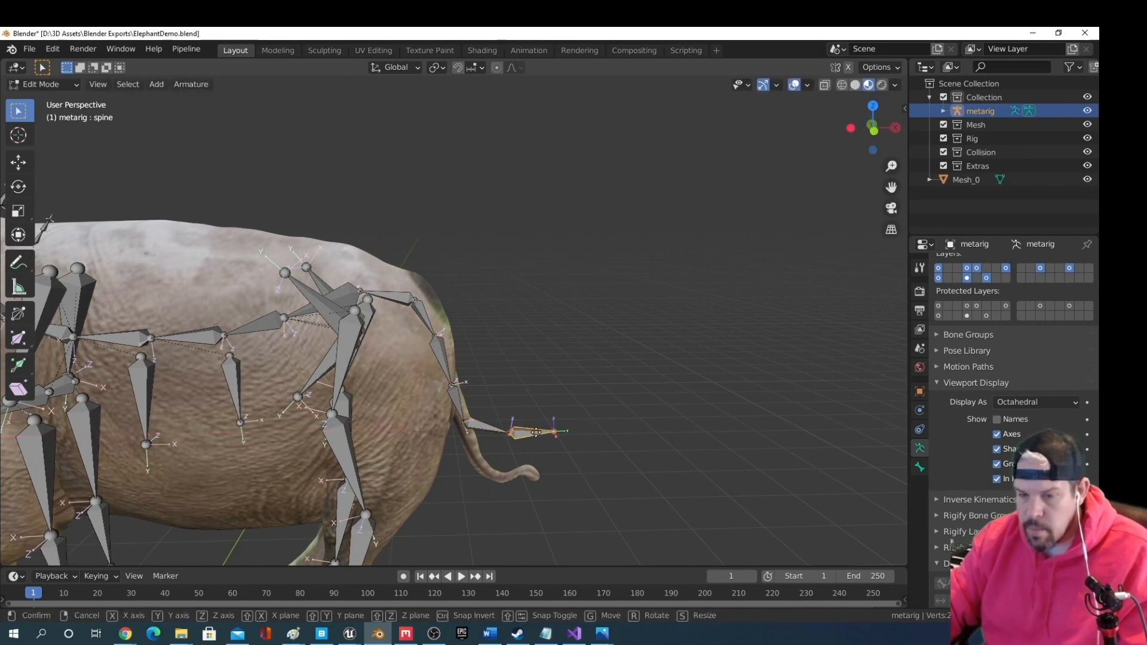
key("y")
right_click(535, 433)
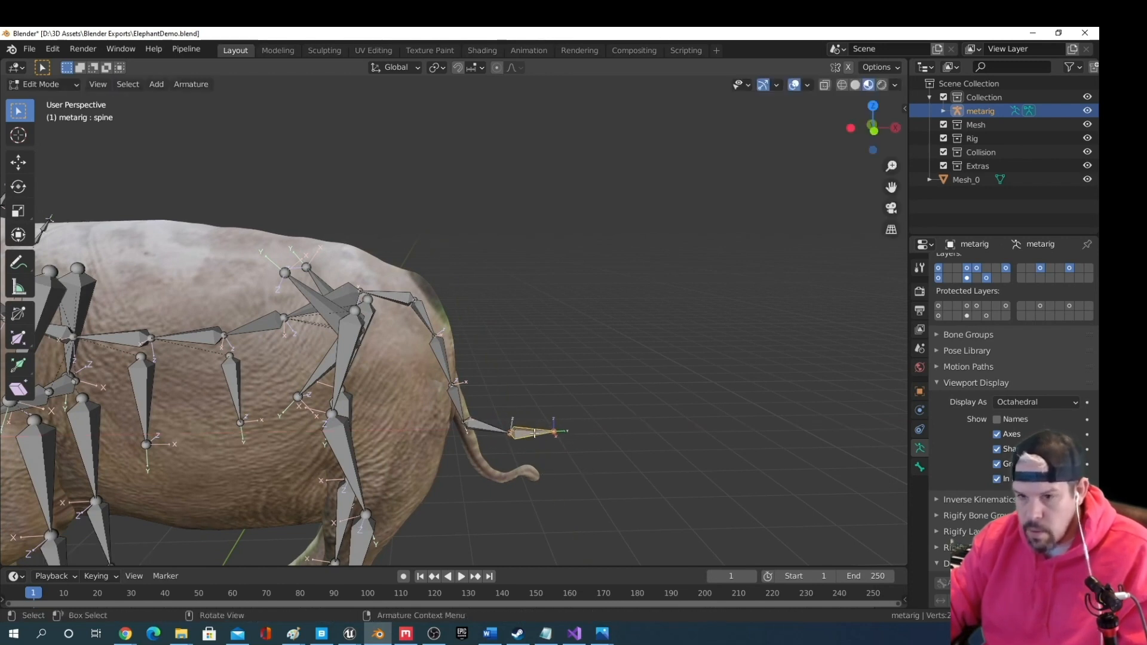
key("g")
key("z")
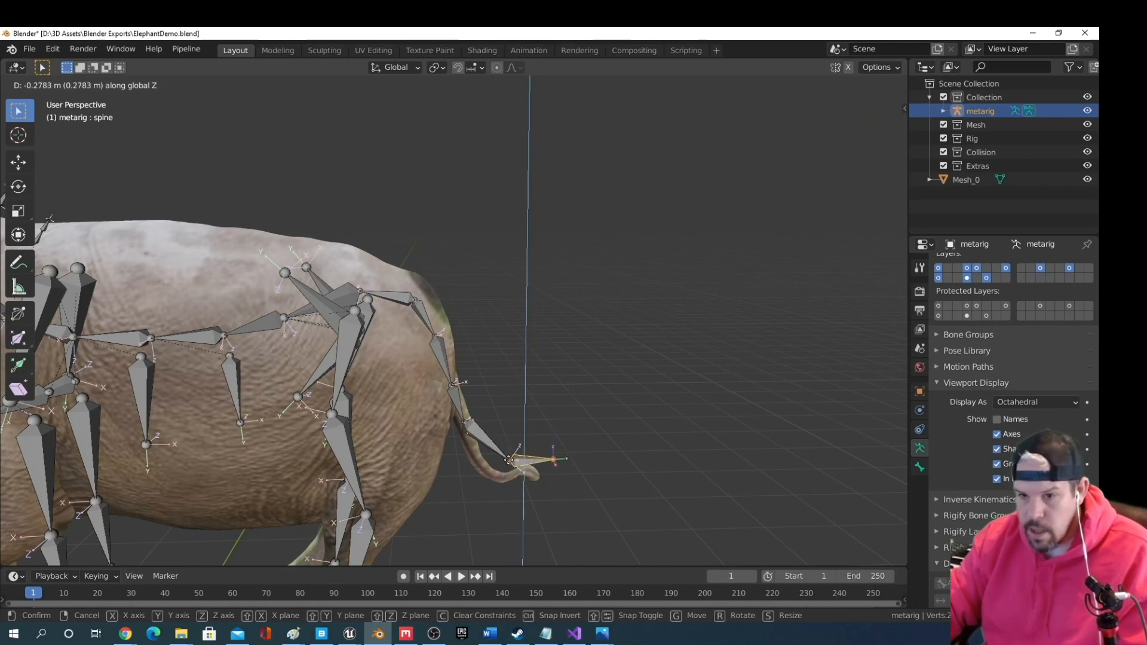
left_click(509, 464)
key("g")
key("x")
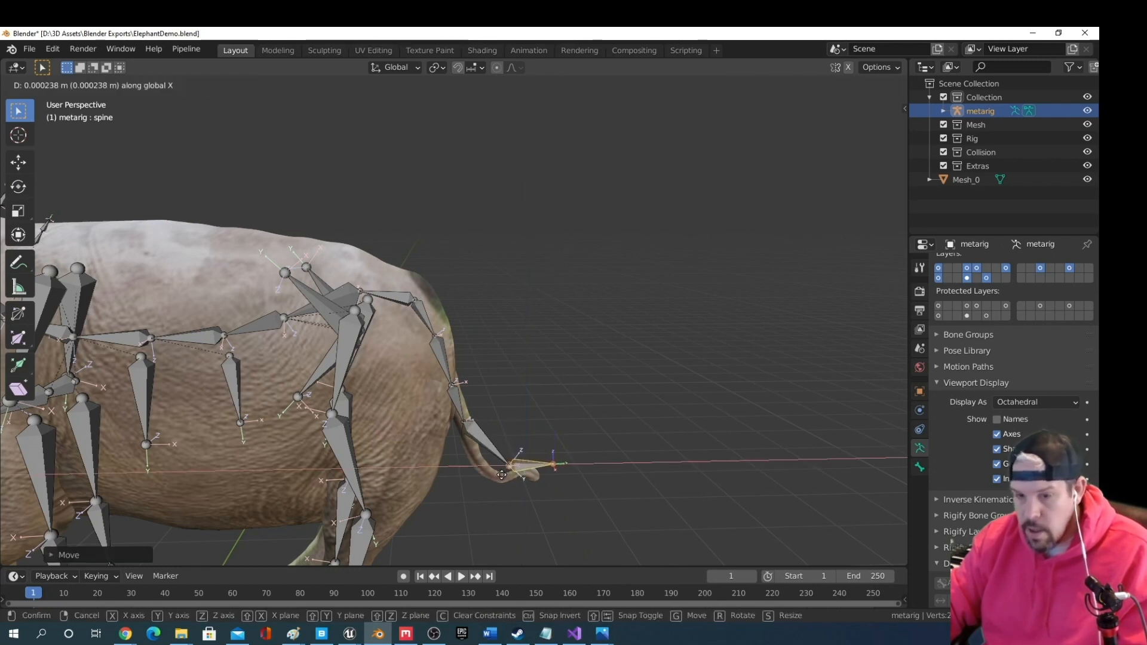
left_click(477, 482)
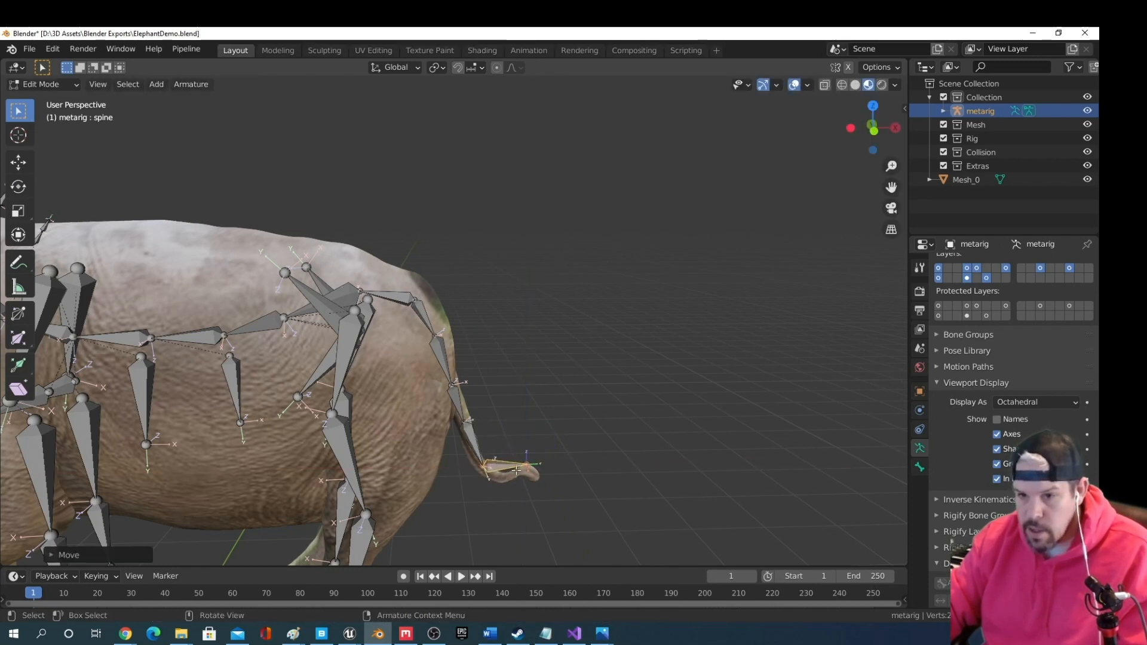
Rotate the last tail bone (spine) slightly in the view plane and about 36° around global Y to follow the tail's curve
key("r")
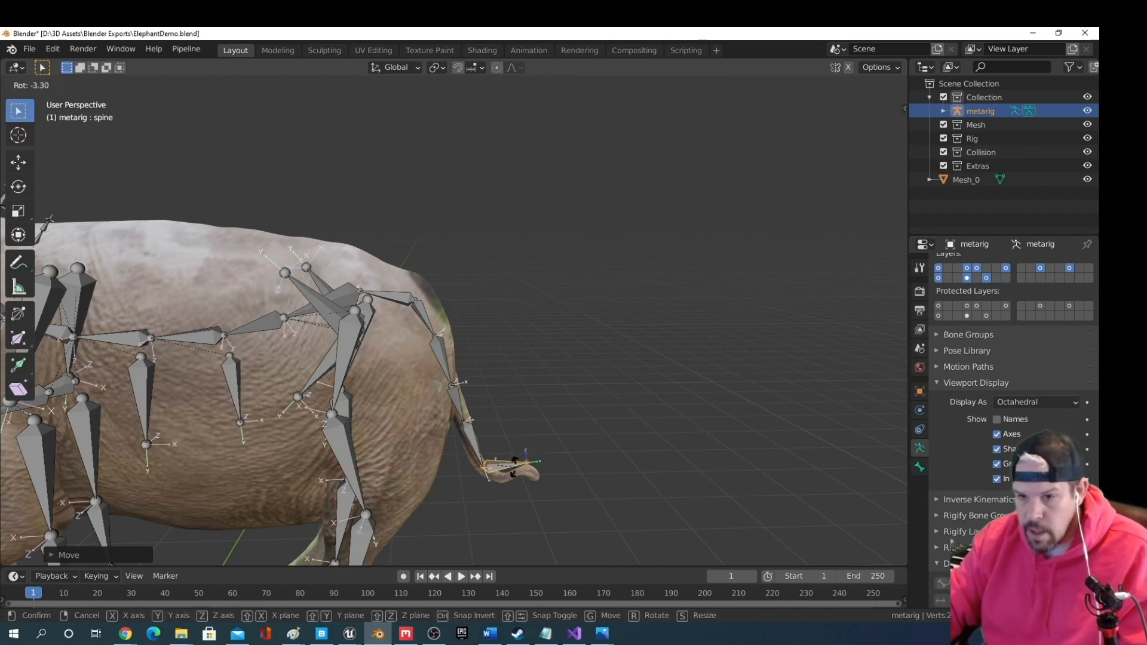
left_click(514, 466)
middle_click_drag(514, 466, 534, 443)
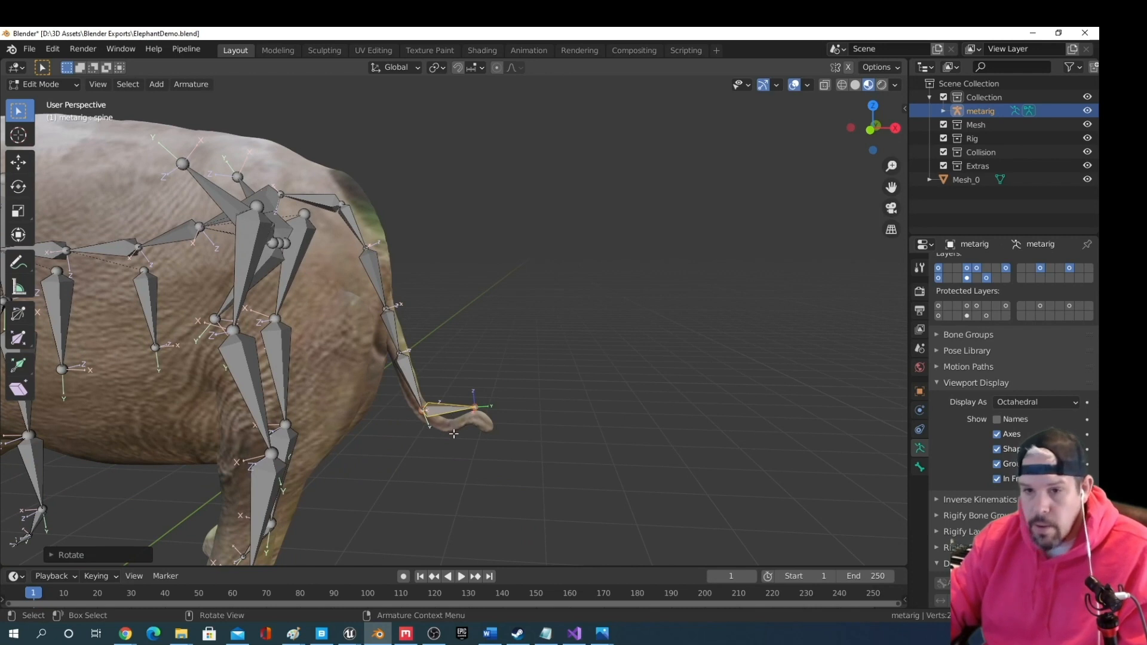
key("r")
key("y")
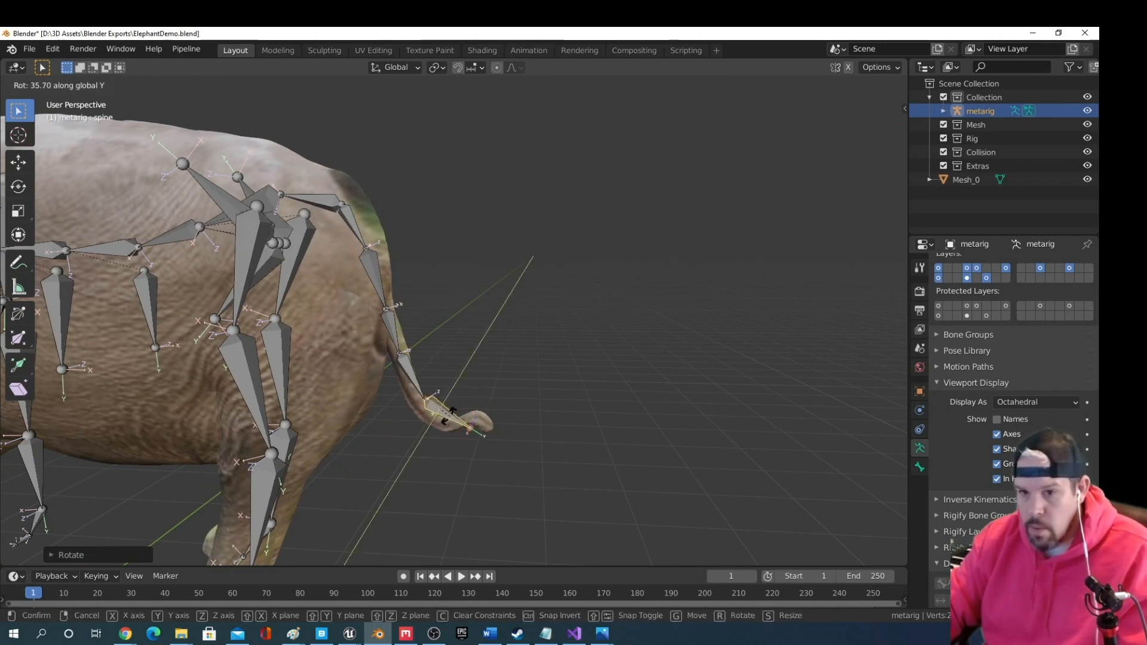
left_click(448, 416)
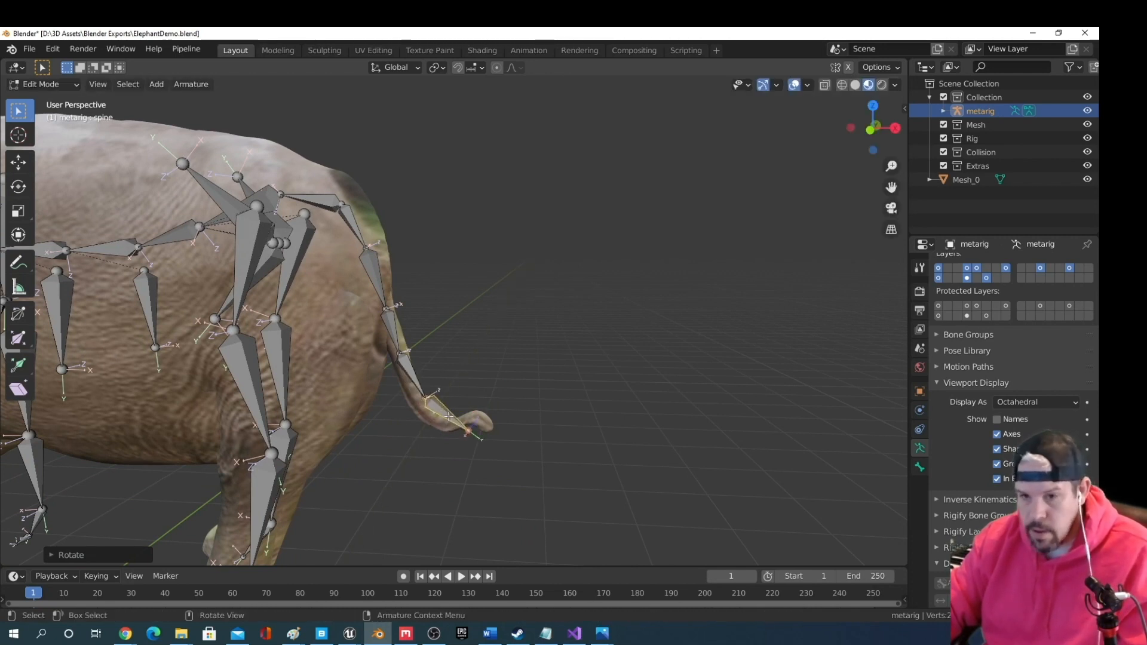
Move the last tail bone (spine) slightly toward the body along global X and scale it to about 0.9
key("g")
key("x")
left_click(438, 420)
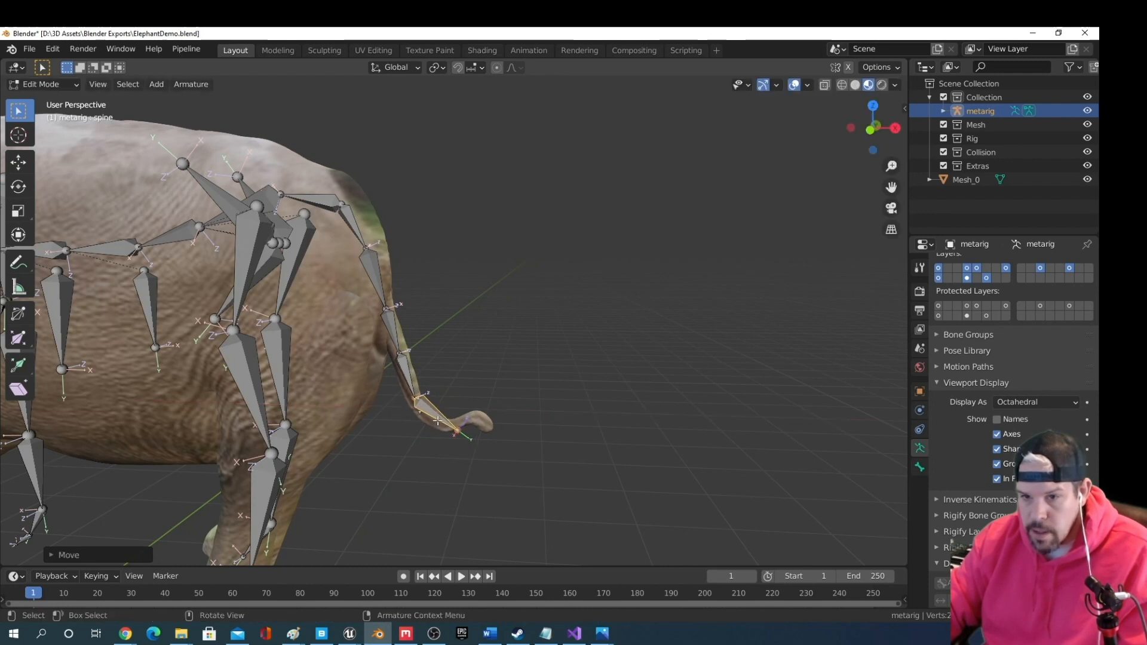
key("s")
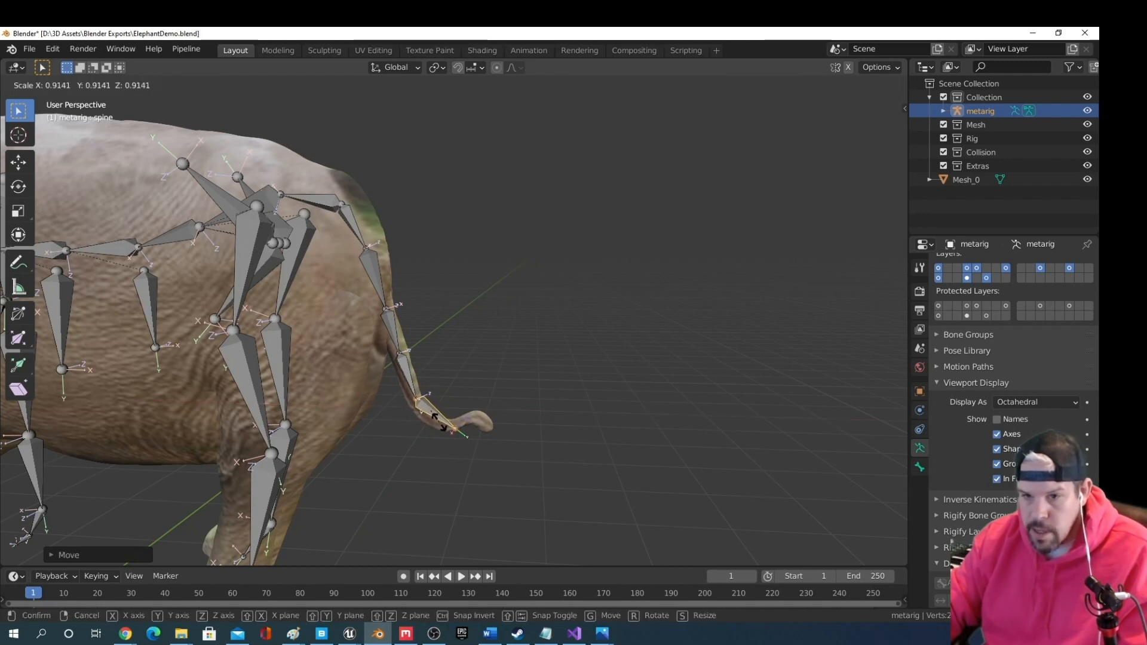
left_click(432, 417)
Move the second-to-last tail bone (spine.001) about 0.02 m along global Y to centre it inside the tail
middle_click_drag(431, 418, 400, 402)
scroll(455, 397, "up", 2)
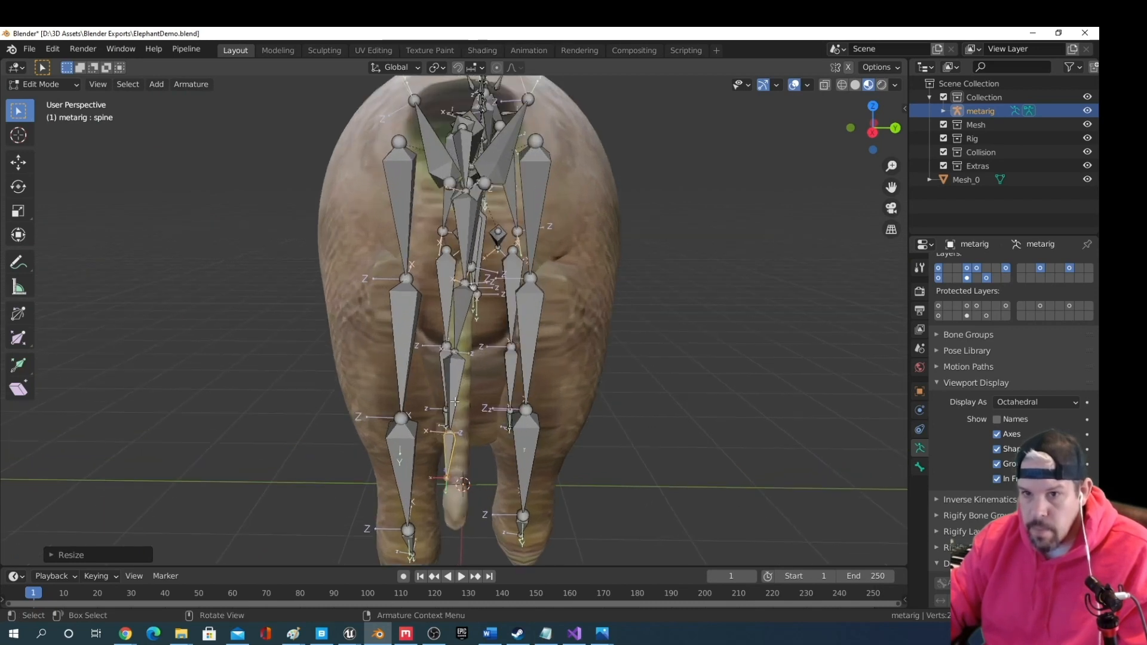
scroll(456, 397, "down", 1)
scroll(455, 397, "up", 2)
mouse_move(458, 398)
middle_mouse_down()
mouse_move(610, 422)
mouse_move(584, 440)
mouse_move(545, 530)
mouse_move(461, 376)
middle_mouse_up()
left_click(390, 278)
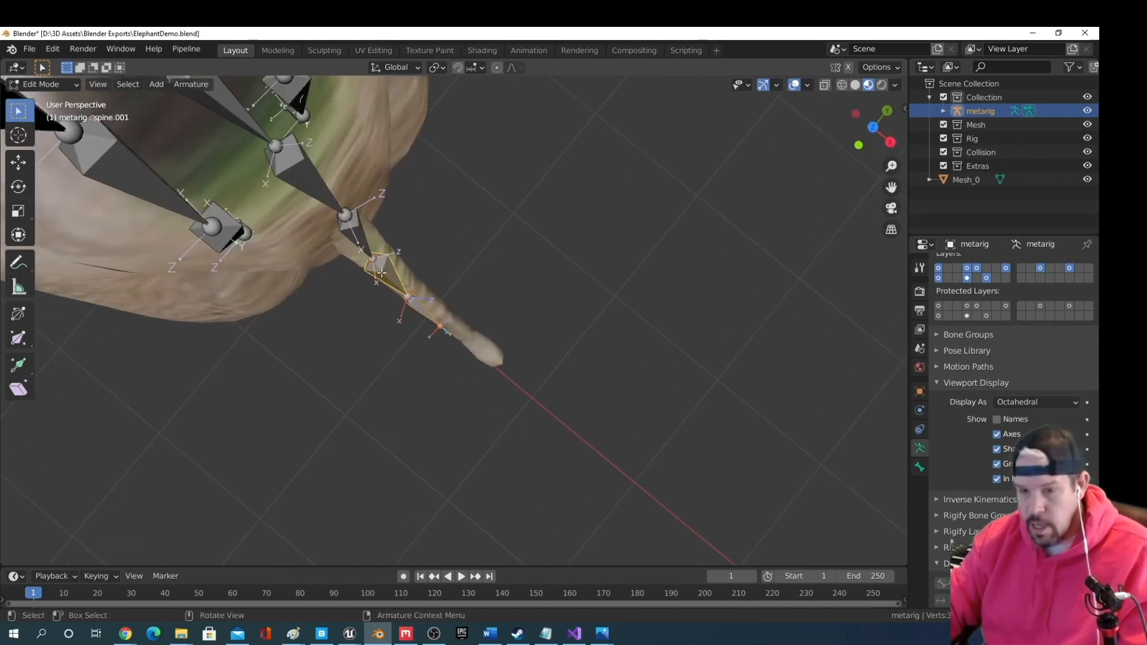
key("g")
key("y")
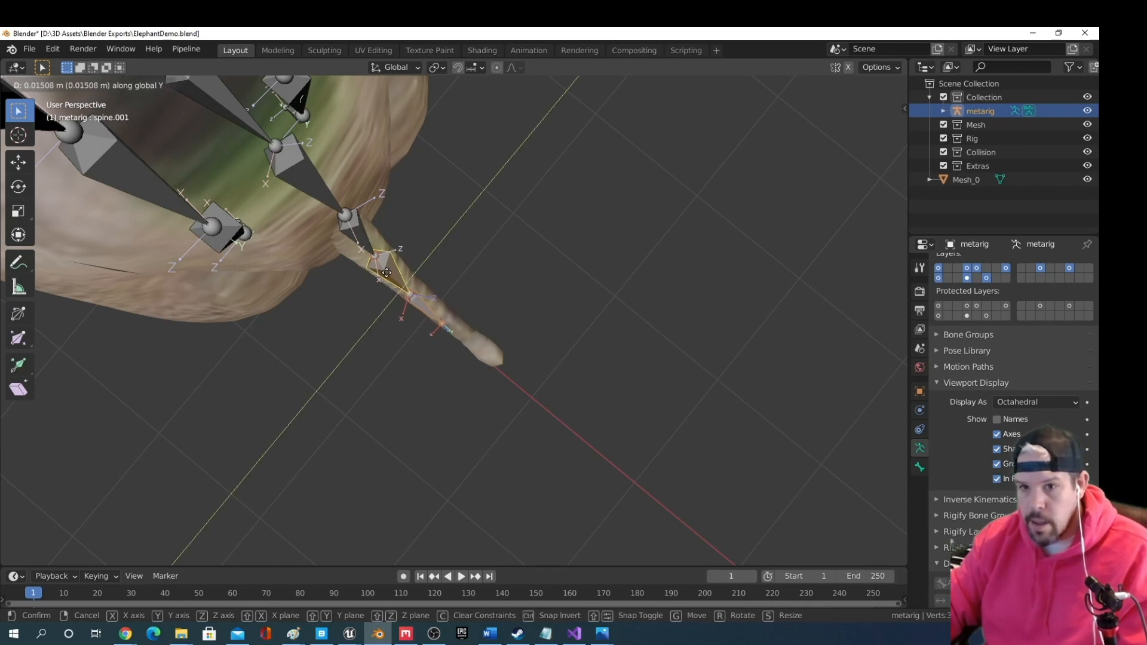
left_click(389, 272)
middle_click_drag(472, 320, 523, 363)
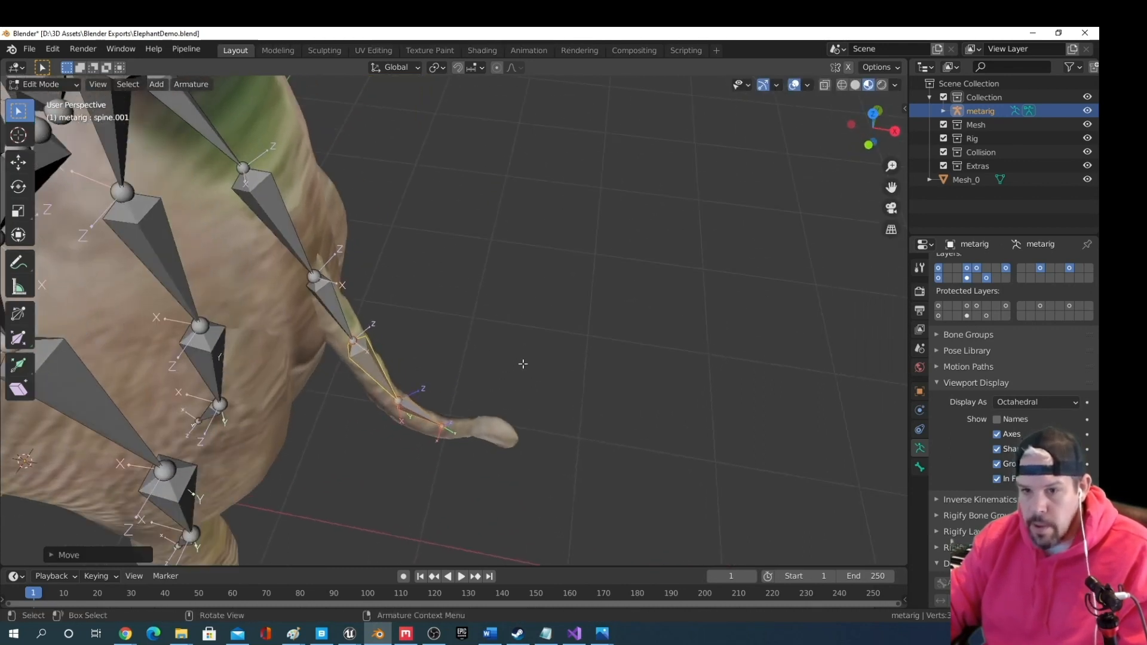
Try to extrude a new bone from the last tail bone (spine) toward the tip of the tail
left_click(436, 429)
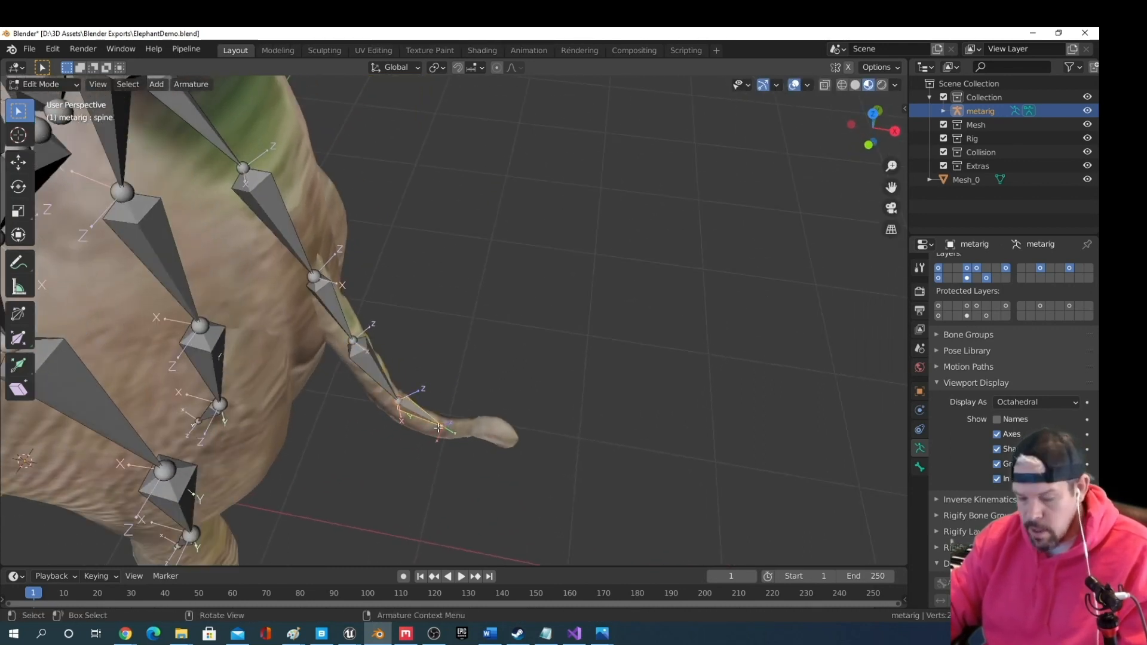
key("e")
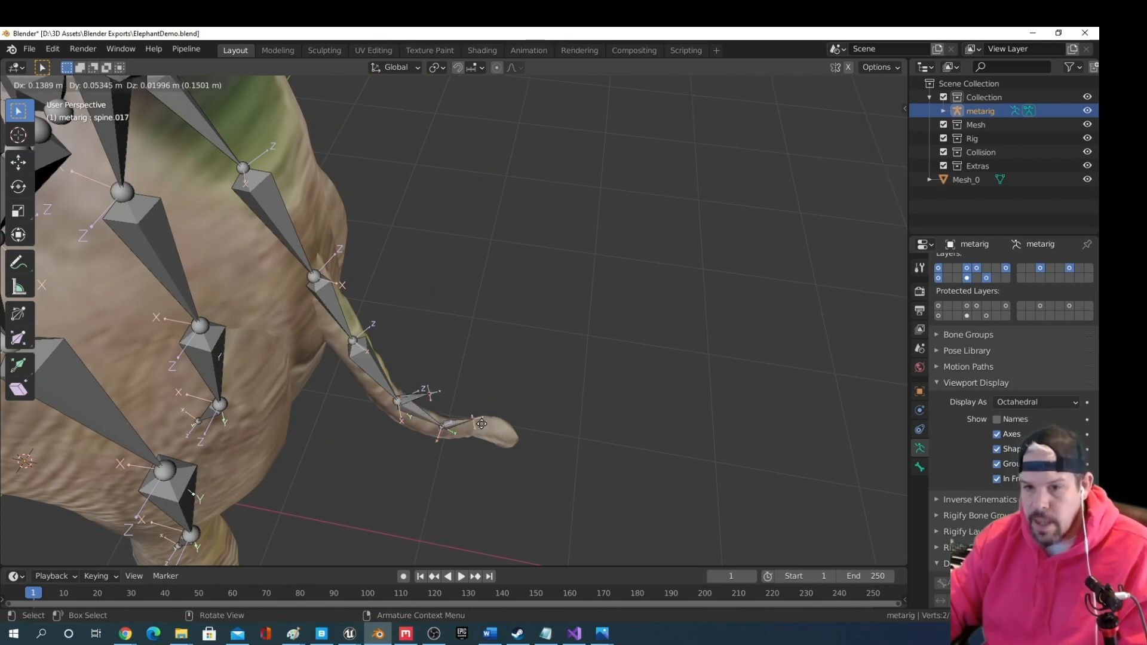
right_click(502, 428)
left_click(425, 414)
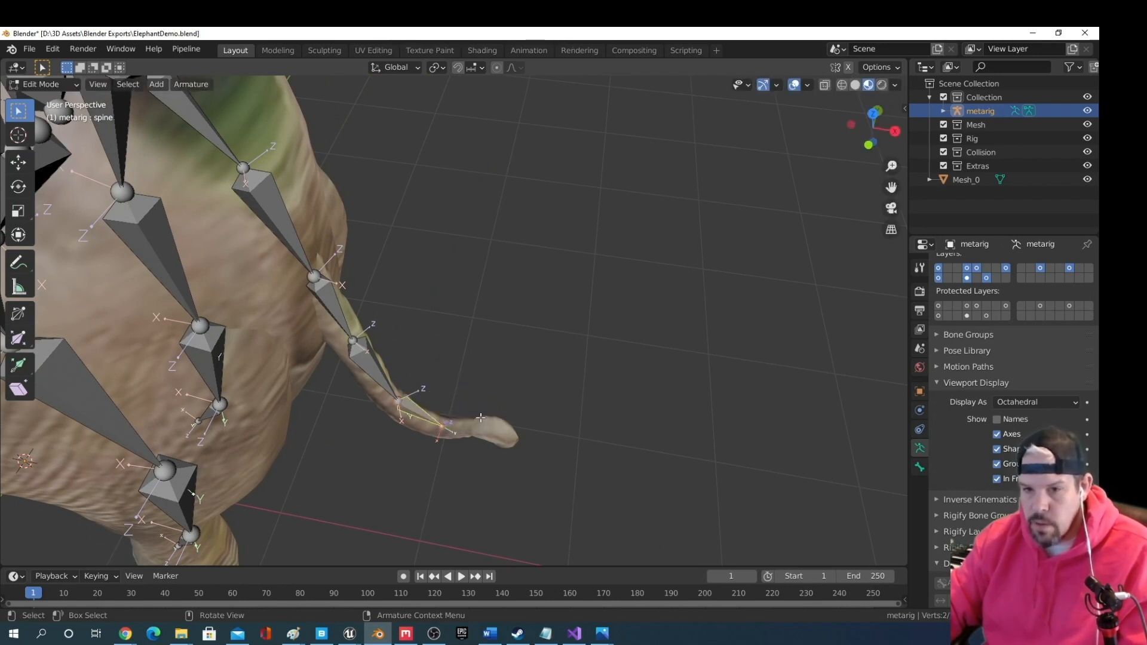
middle_click_drag(425, 414, 487, 382)
key("e")
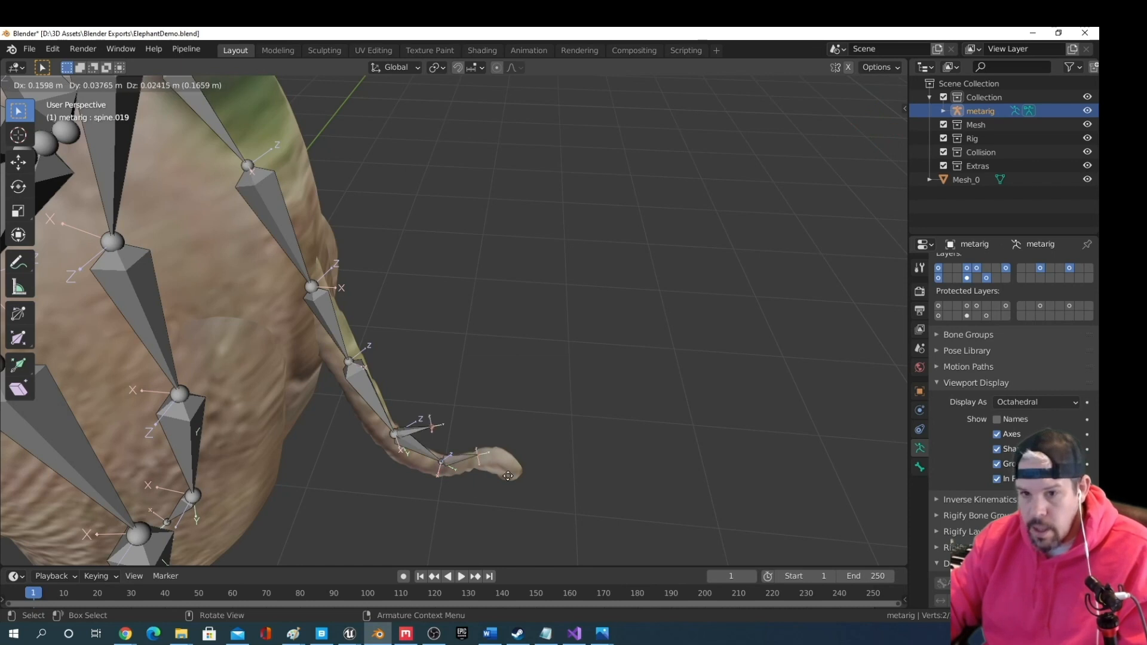
right_click(454, 455)
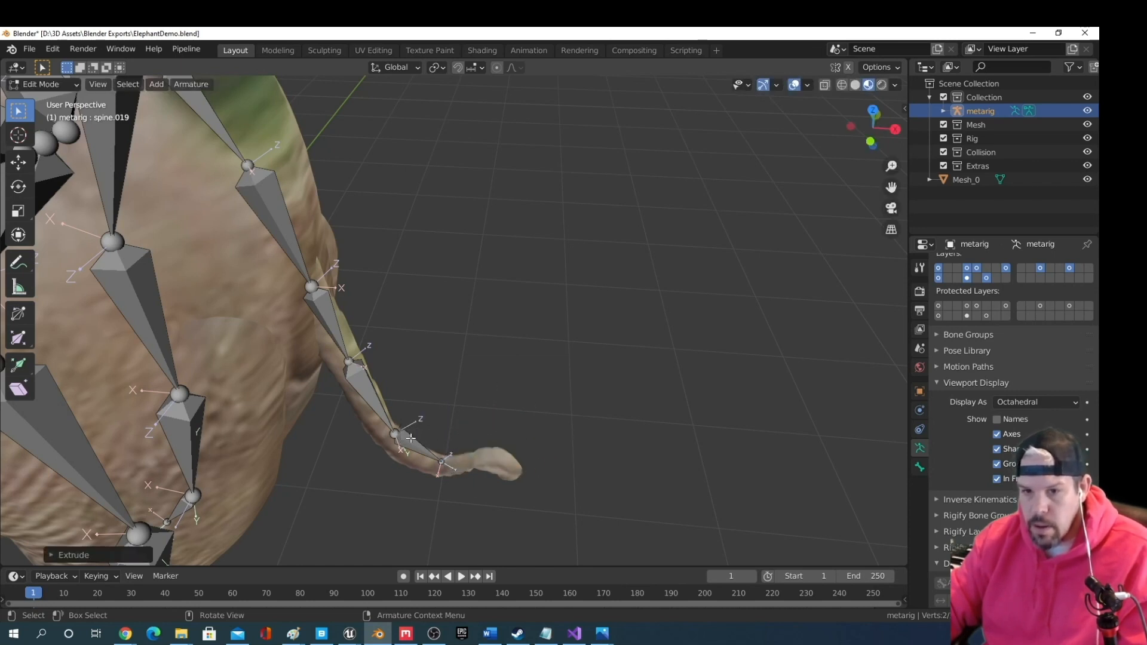
left_click(422, 459)
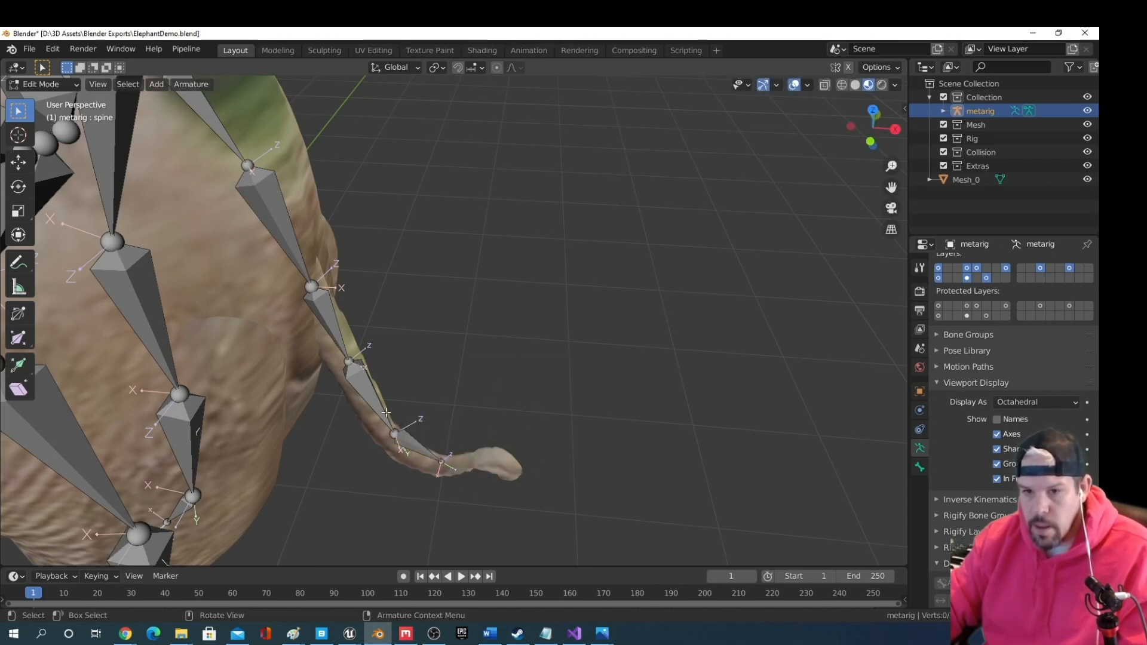
key("e")
right_click(341, 318)
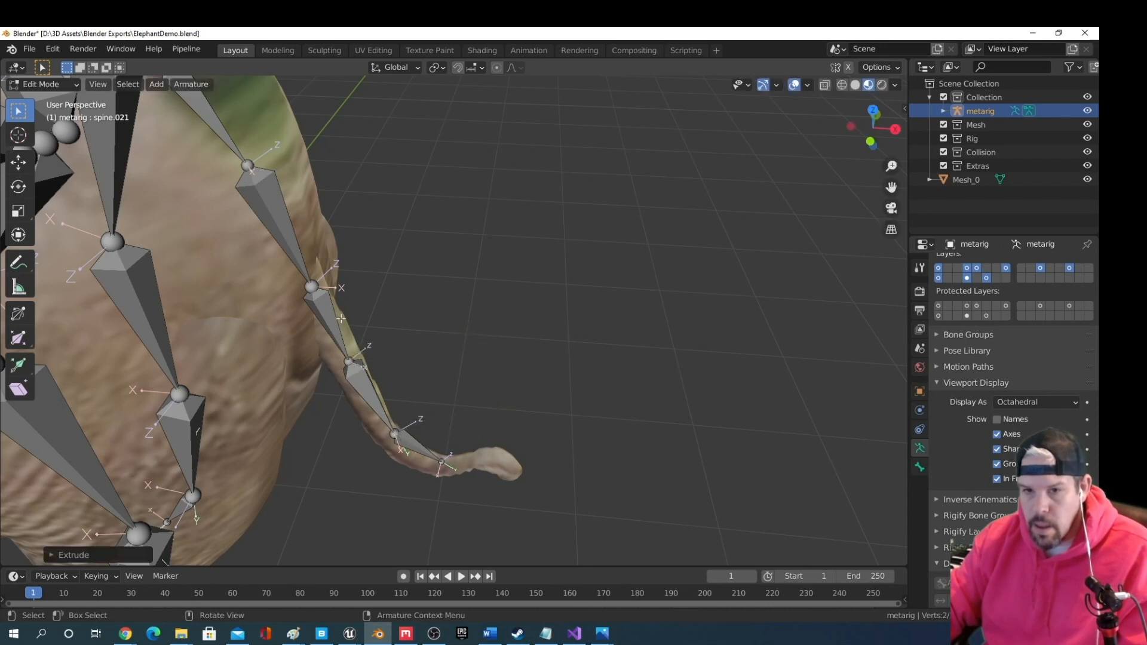
key("e")
right_click(518, 282)
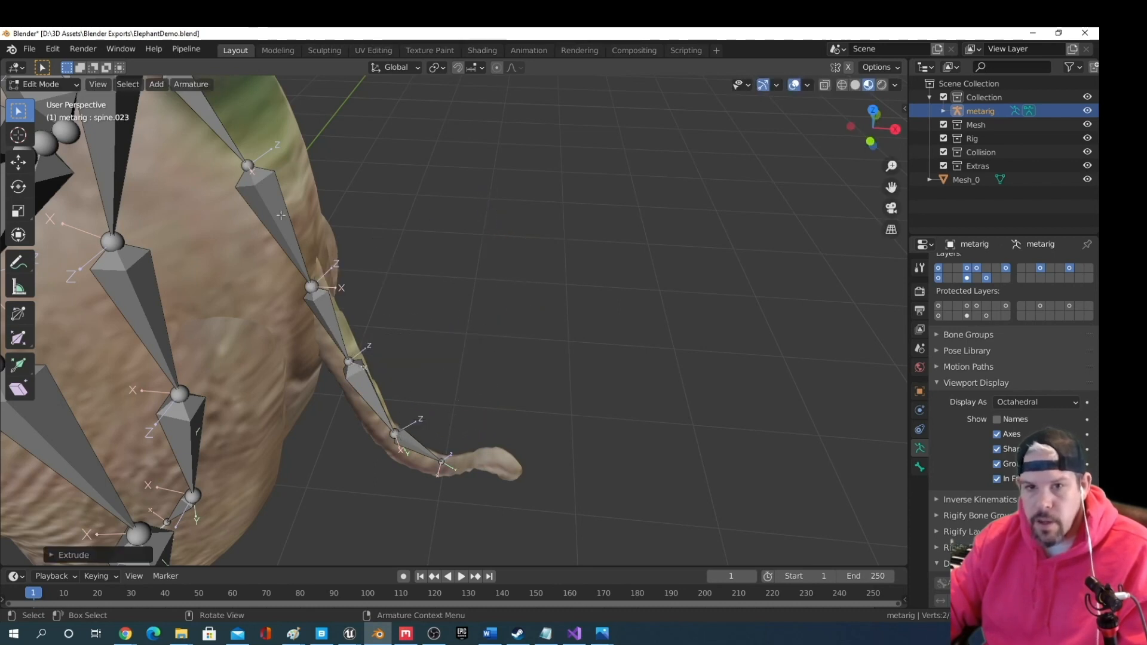
key("e")
right_click(432, 226)
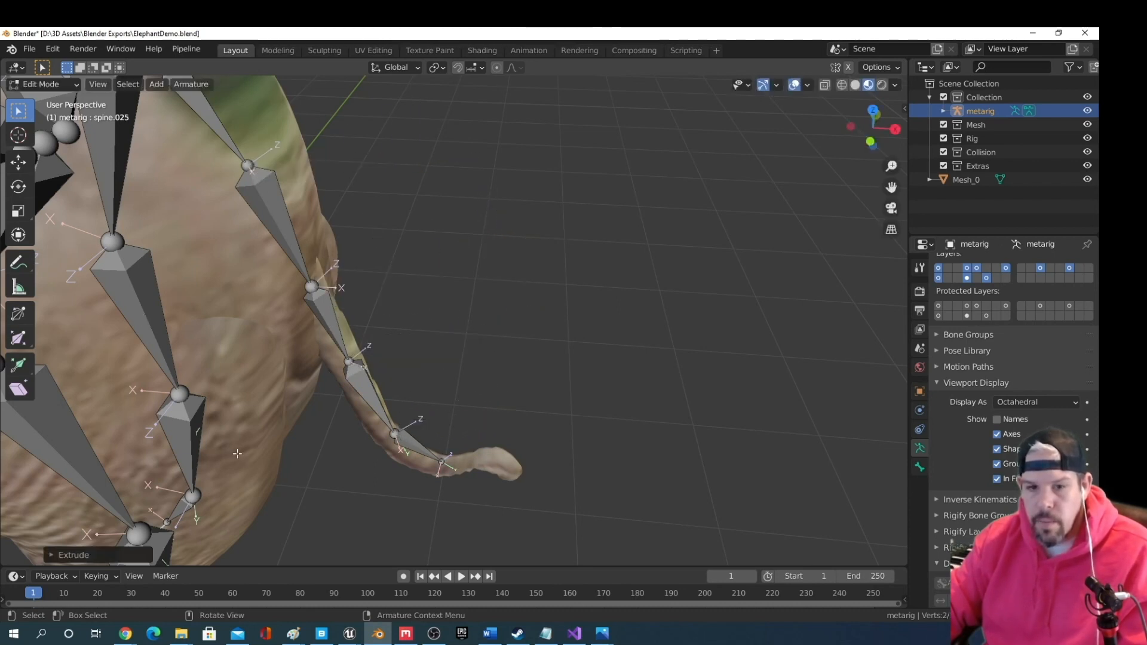
middle_click_drag(237, 454, 614, 354)
scroll(245, 429, "down", 5)
scroll(517, 437, "down", 4)
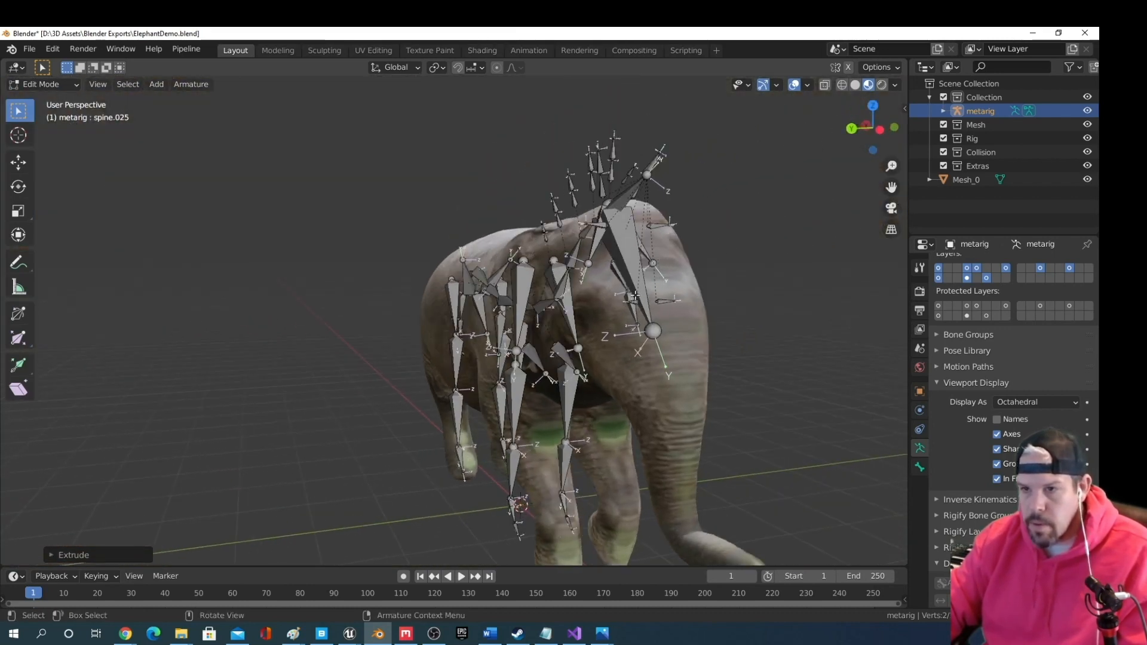
Try extruding a bone from the skull bone's tip down along the elephant's trunk
left_click(653, 331)
scroll(717, 326, "down", 3)
middle_click_drag(723, 325, 788, 327)
key("e")
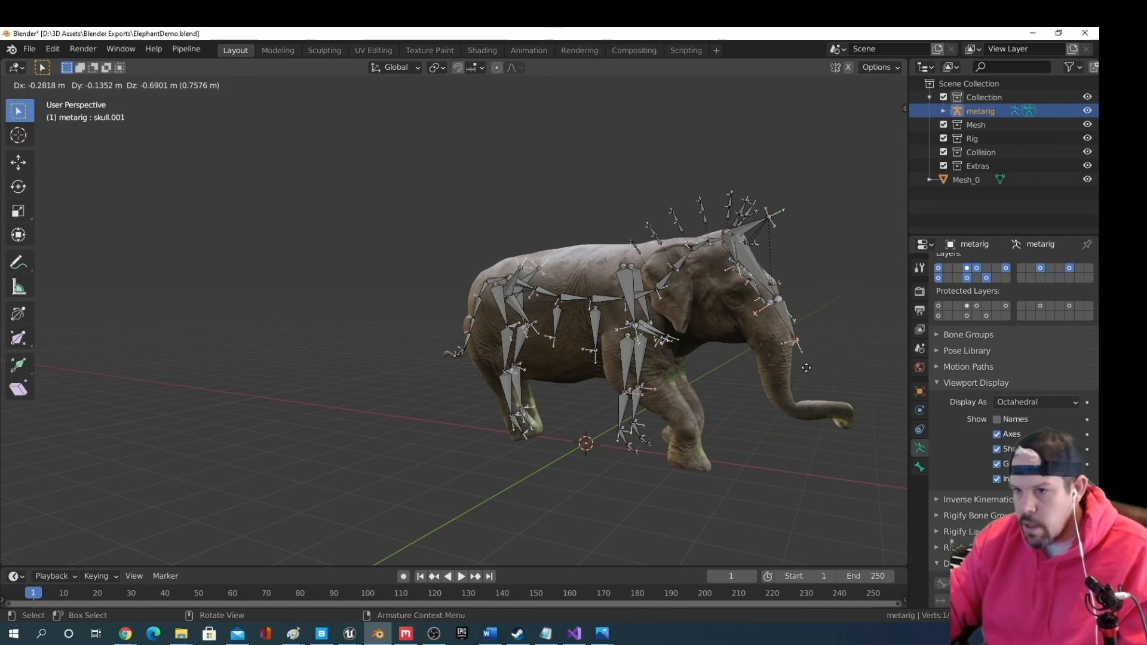
left_click(778, 387)
Extrude the last tail bone (spine) about 0.28 m toward the tail tip as a trial, and undo the extrusion
middle_click_drag(778, 385, 586, 362)
scroll(421, 380, "up", 4)
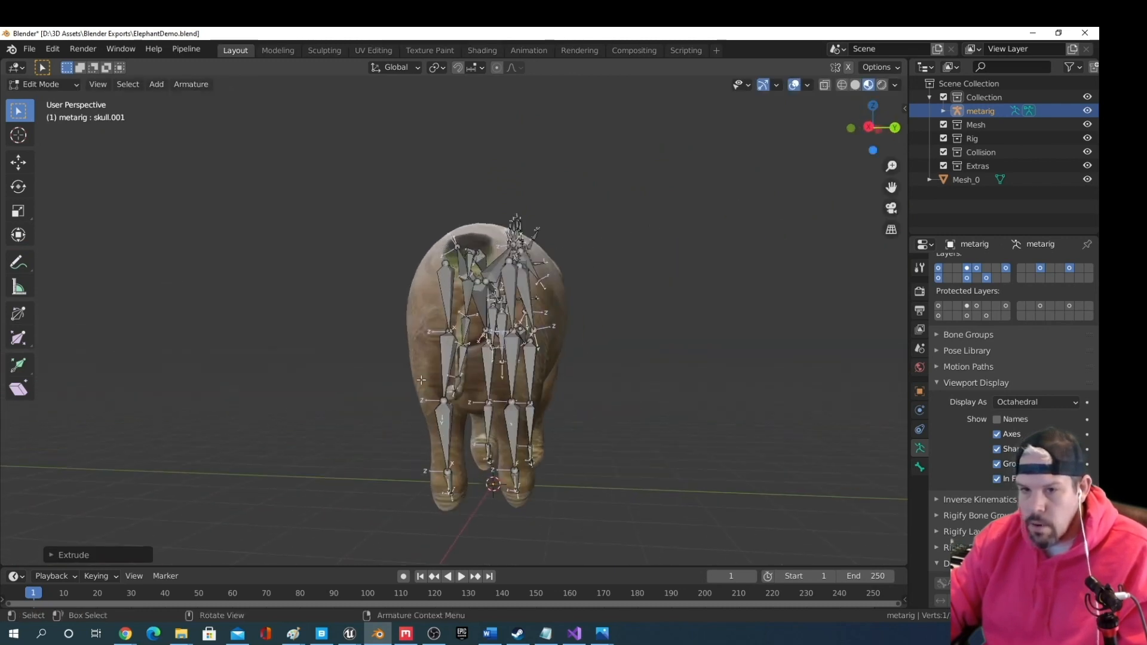
middle_click_drag(422, 380, 297, 258)
scroll(604, 404, "up", 3)
middle_click_drag(496, 485, 424, 417)
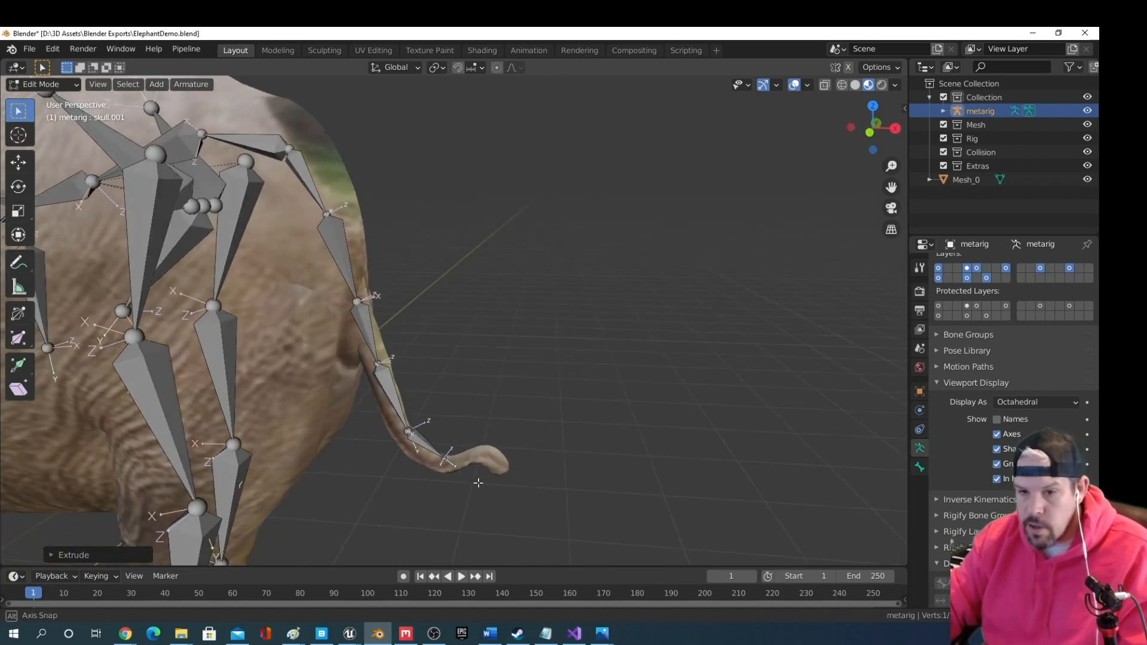
left_click(431, 450)
key("e")
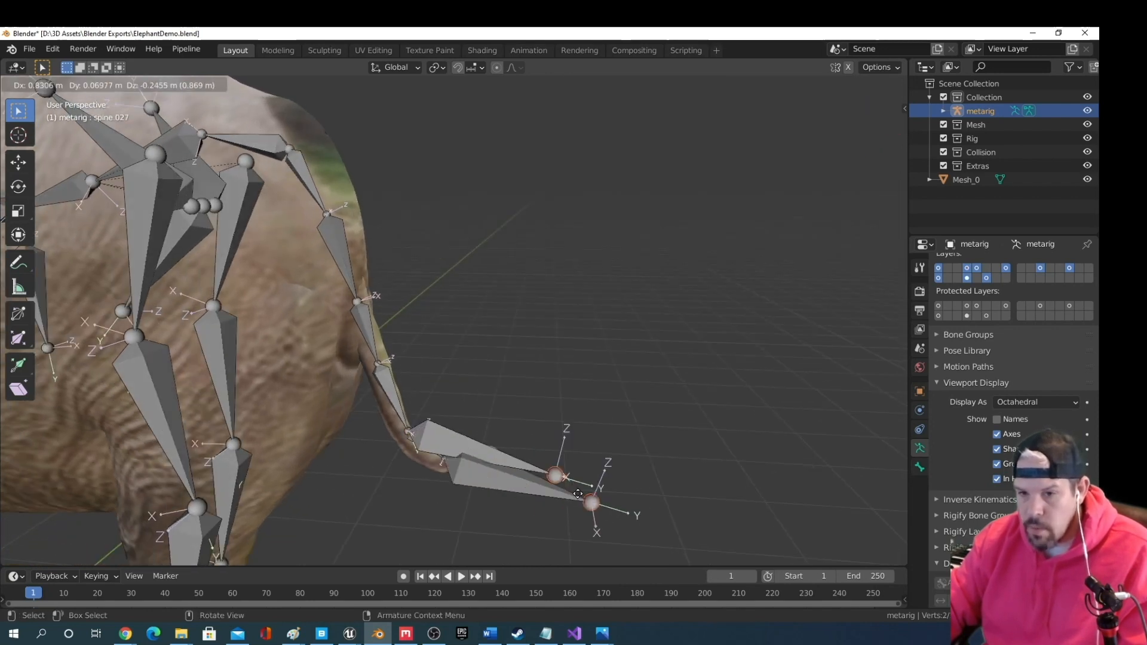
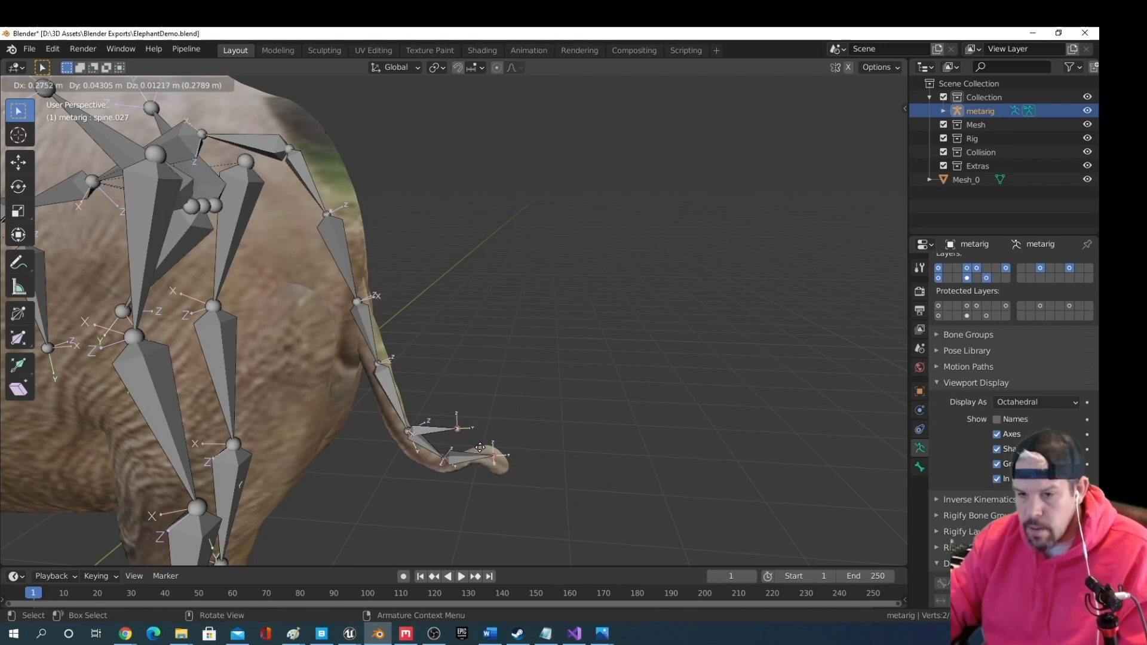
left_click(456, 423)
middle_click_drag(456, 423, 517, 464)
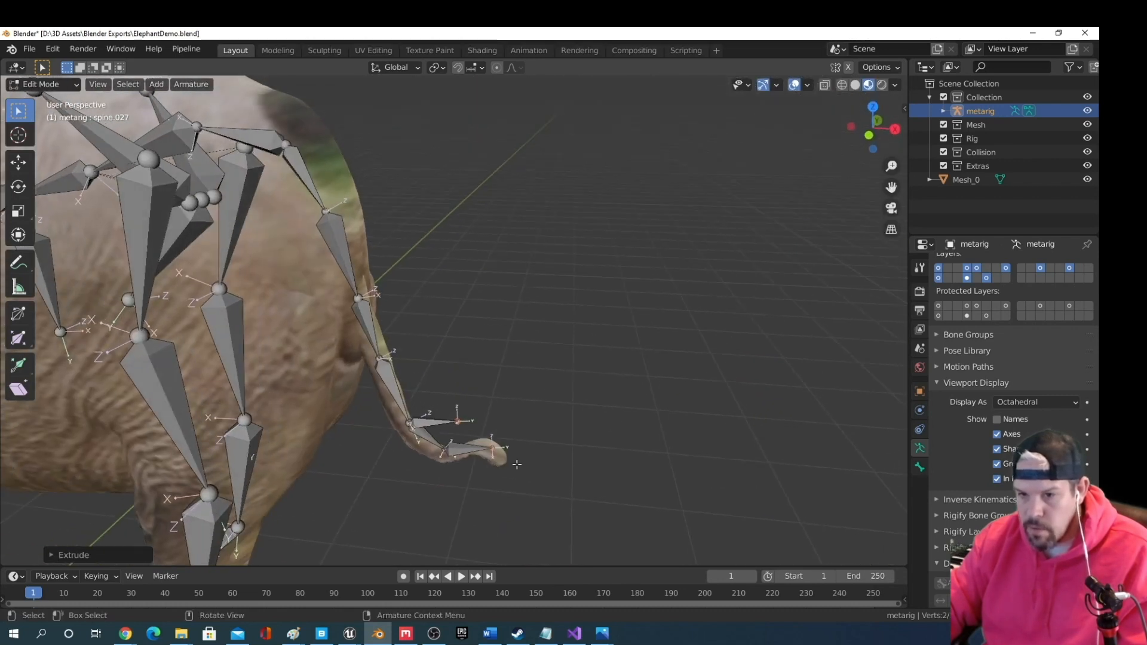
key("ctrl+z")
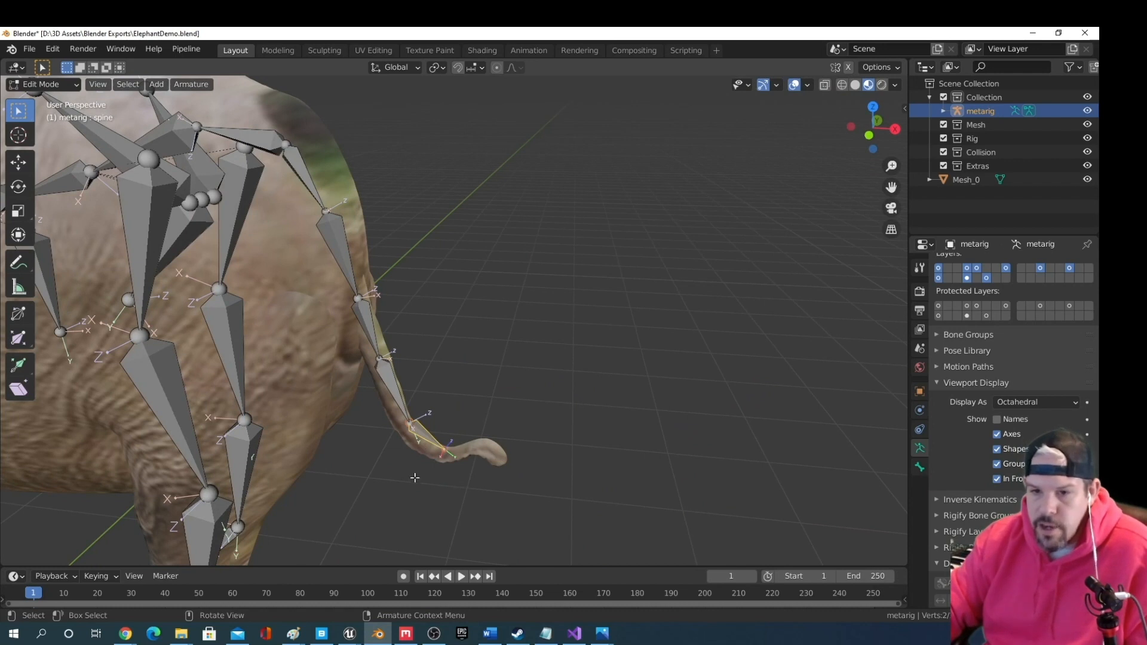
Try shifting the skull bone along global Z and along global X
middle_click_drag(415, 478, 368, 413)
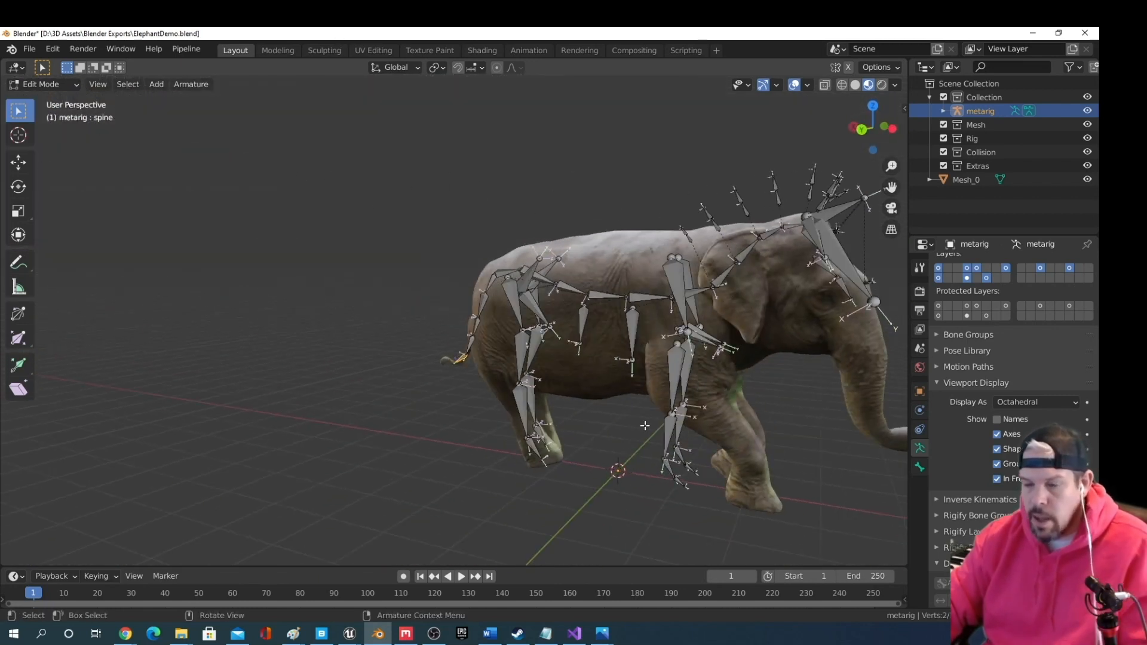
middle_click_drag(672, 406, 639, 424)
left_click(799, 339)
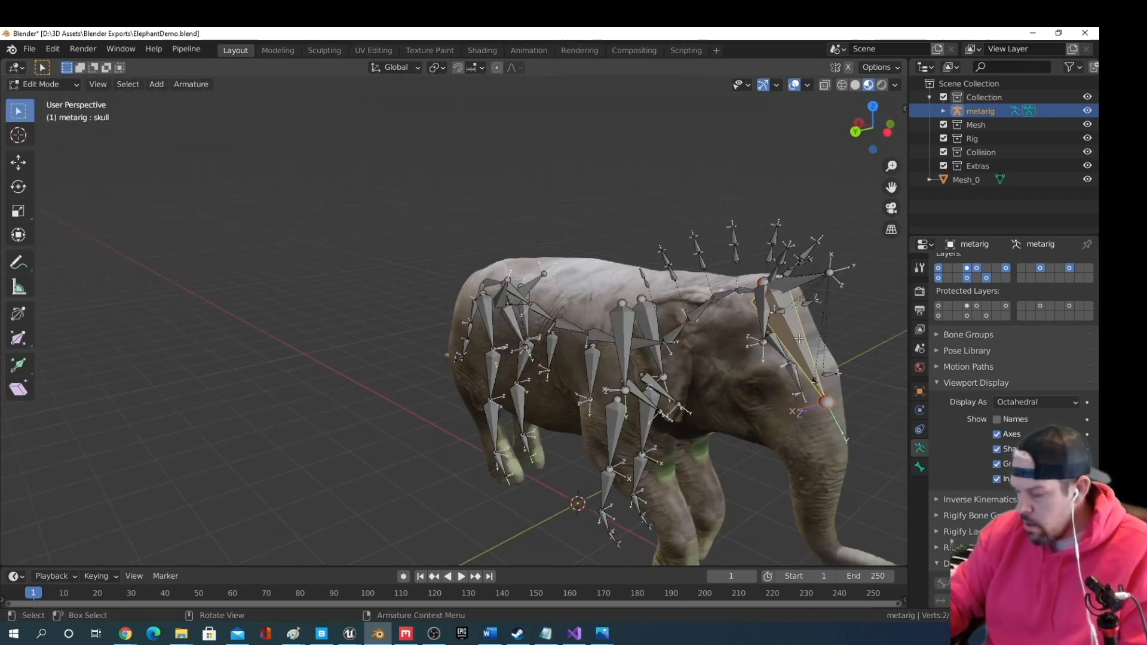
key("KP_Decimal")
middle_click_drag(799, 338, 675, 430)
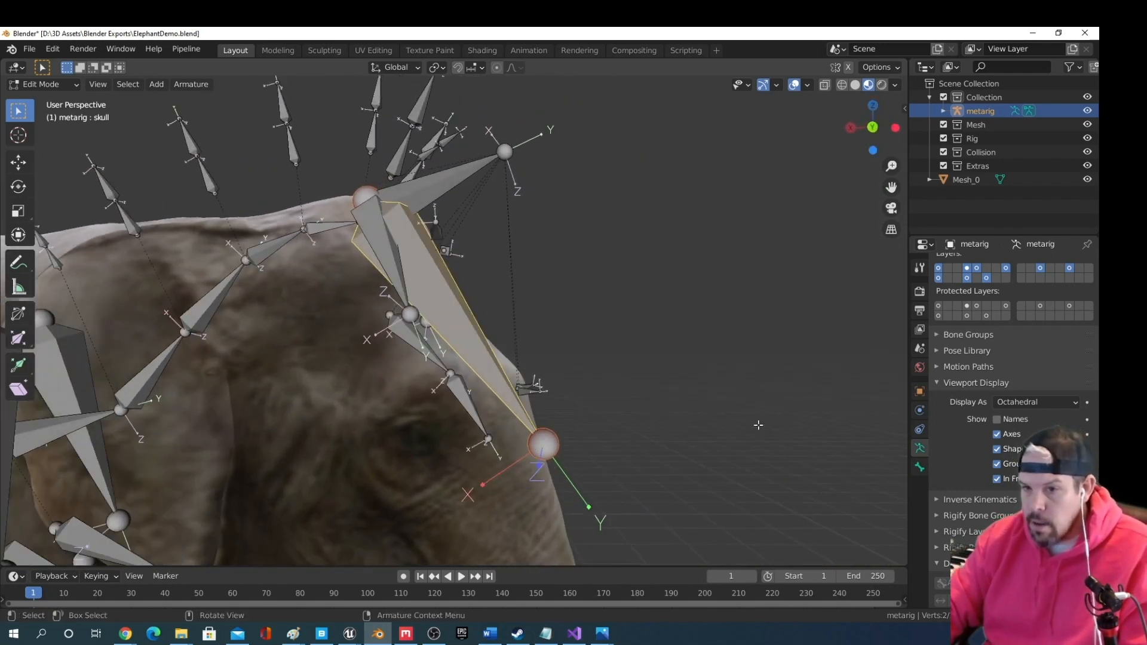
scroll(580, 438, "down", 2)
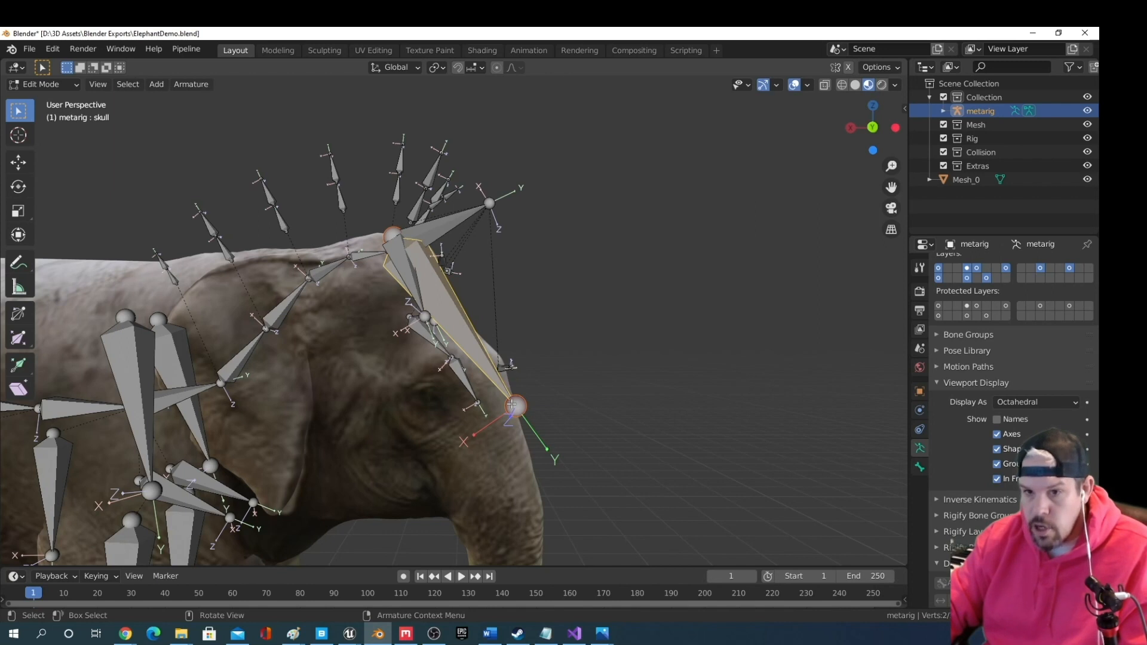
key("g")
key("z")
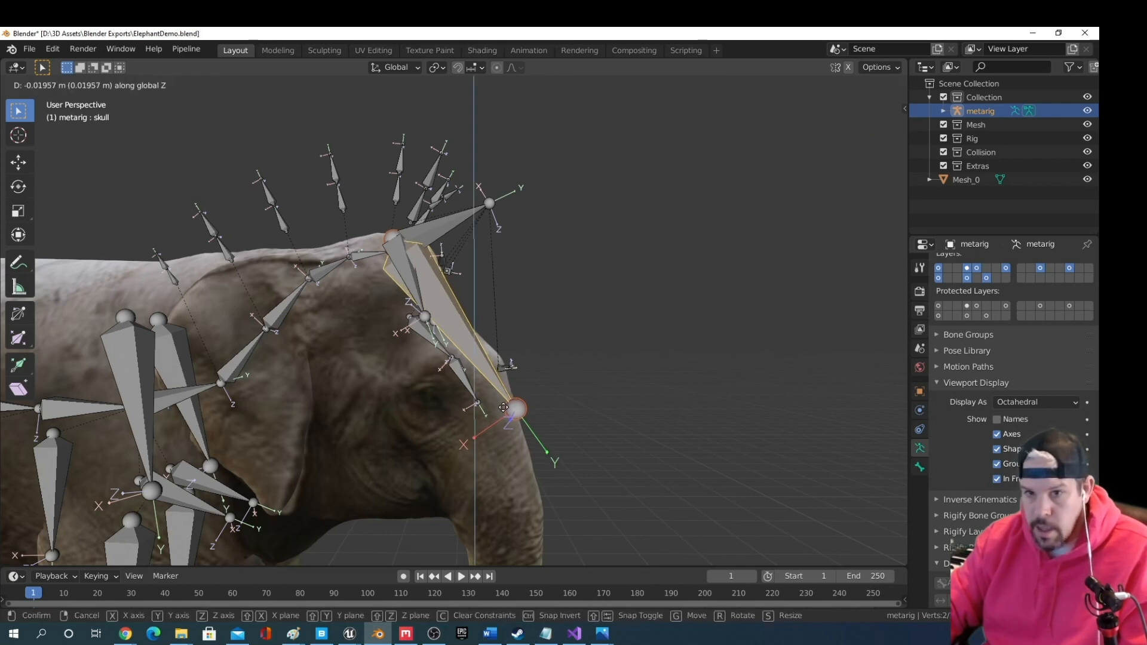
right_click(498, 409)
key("g")
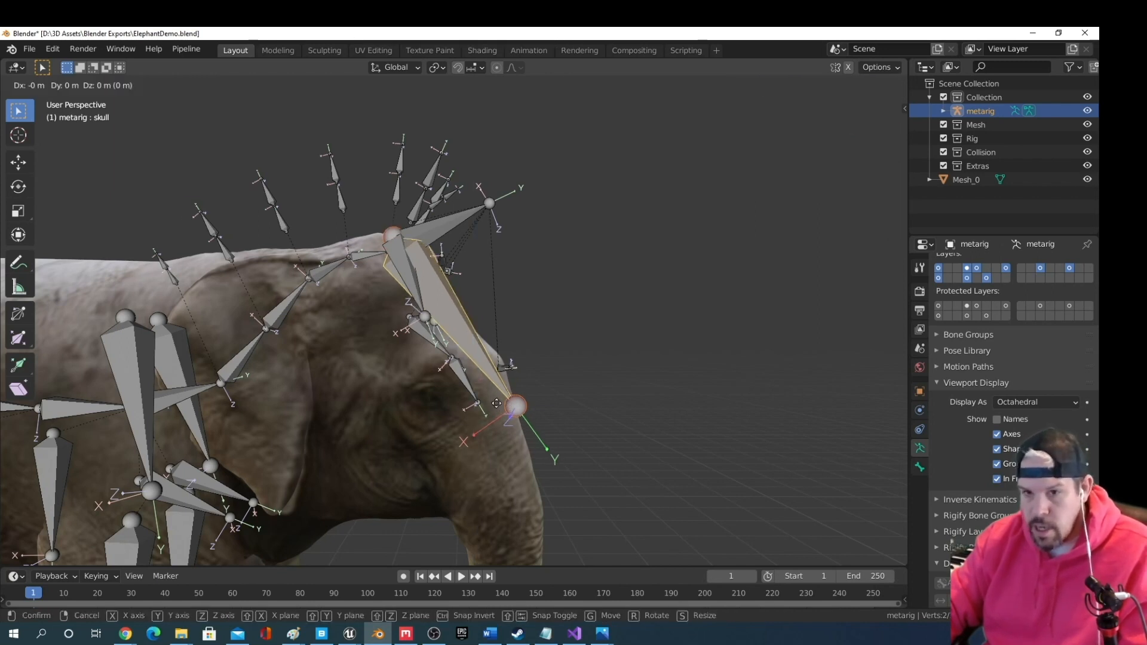
key("x")
right_click(487, 407)
middle_click_drag(487, 407, 430, 255)
key("c")
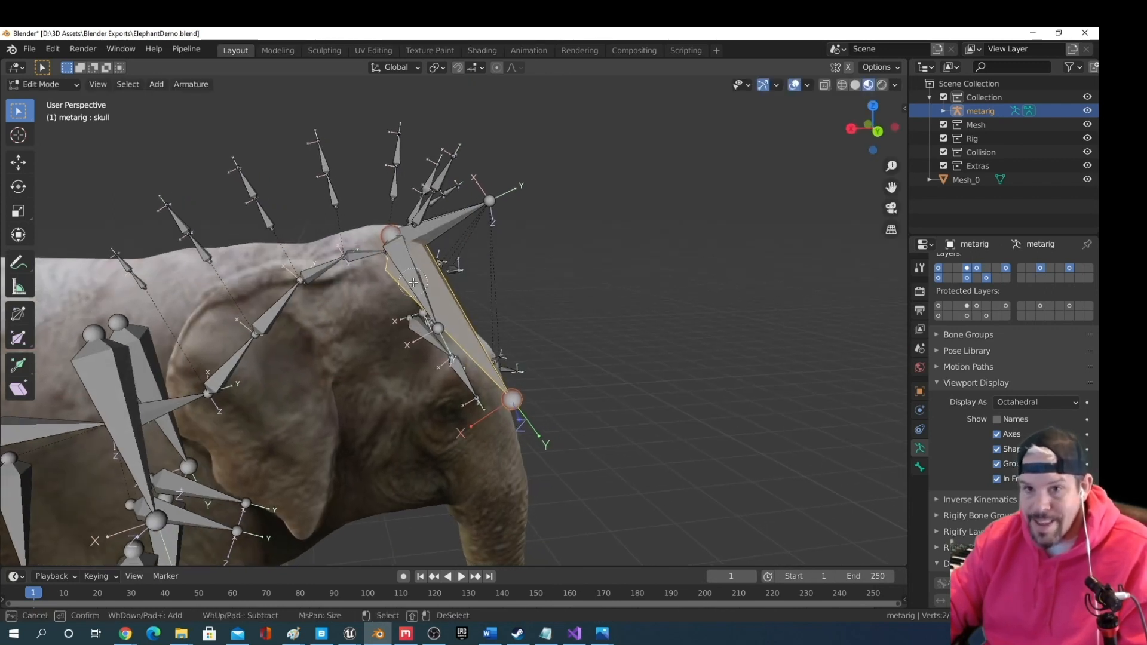
key("Escape")
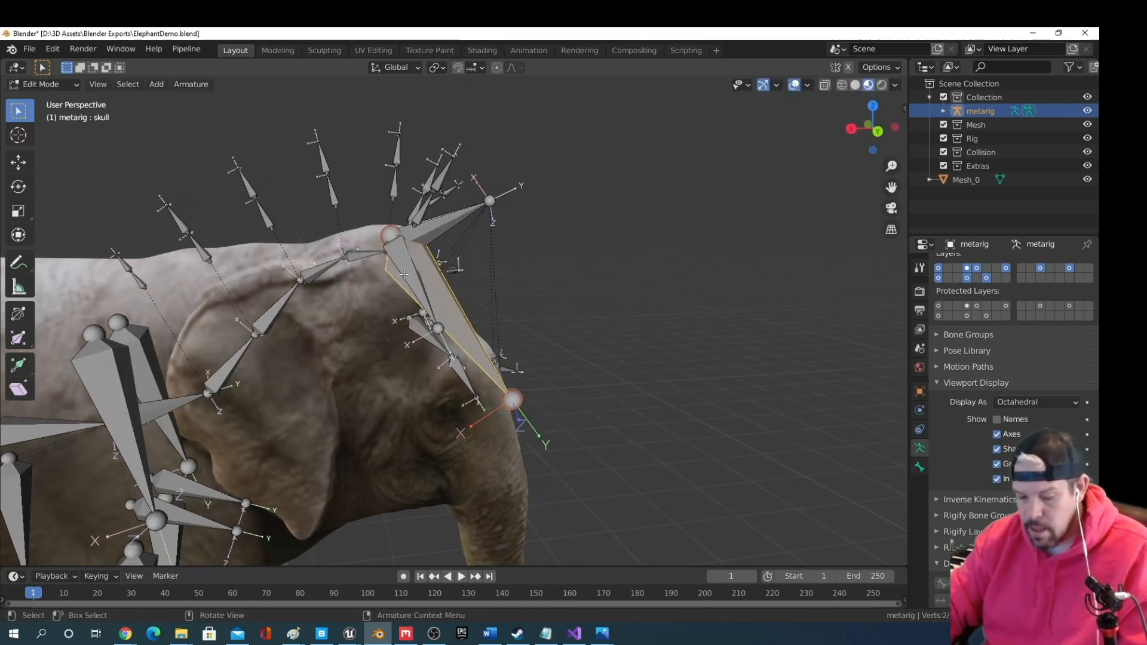
key("c")
key("Escape")
key("g")
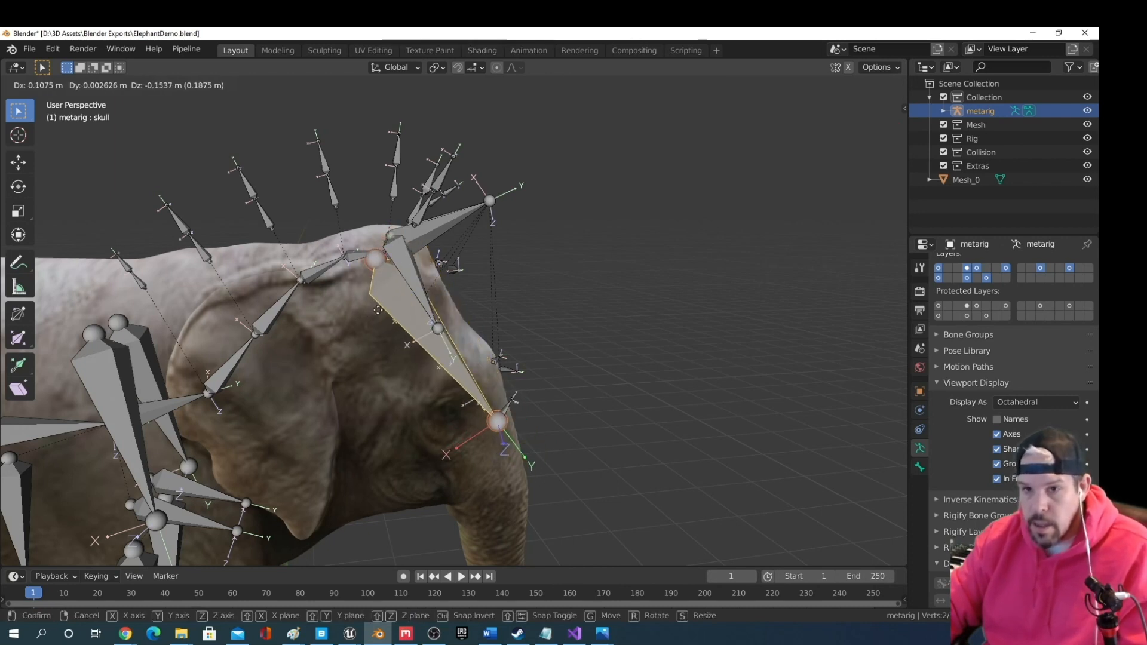
right_click(379, 309)
Select all the skull, face and ear bones around the head and shift them about 0.08 m in negative global Y
middle_click_drag(490, 303, 307, 358)
scroll(366, 381, "down", 2)
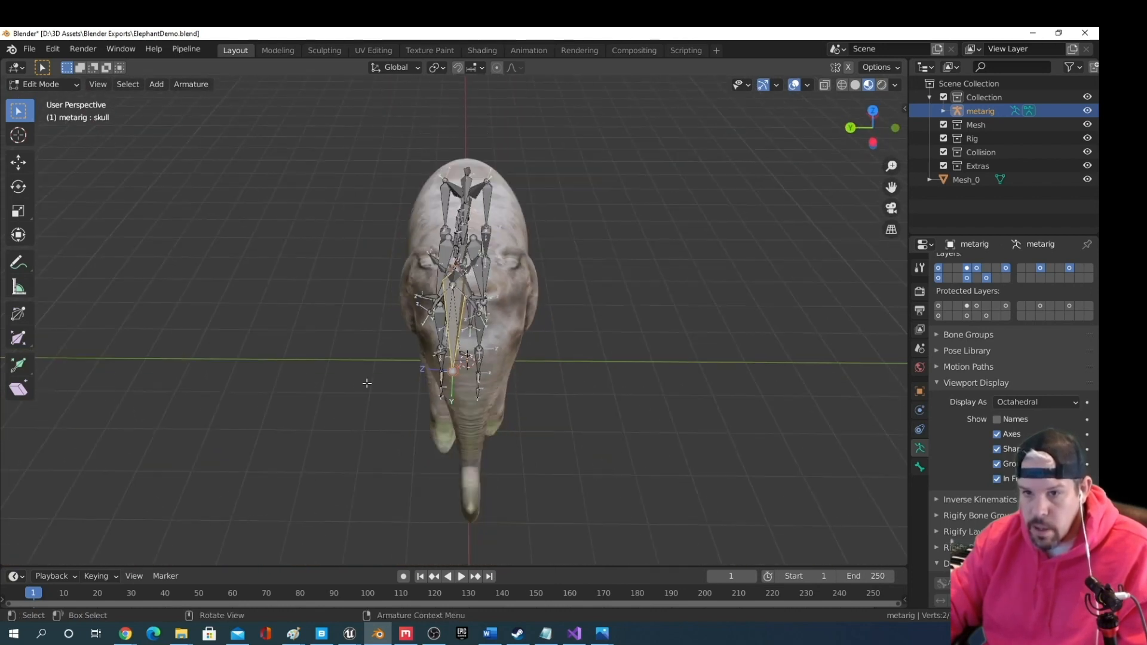
middle_click_drag(366, 382, 517, 336)
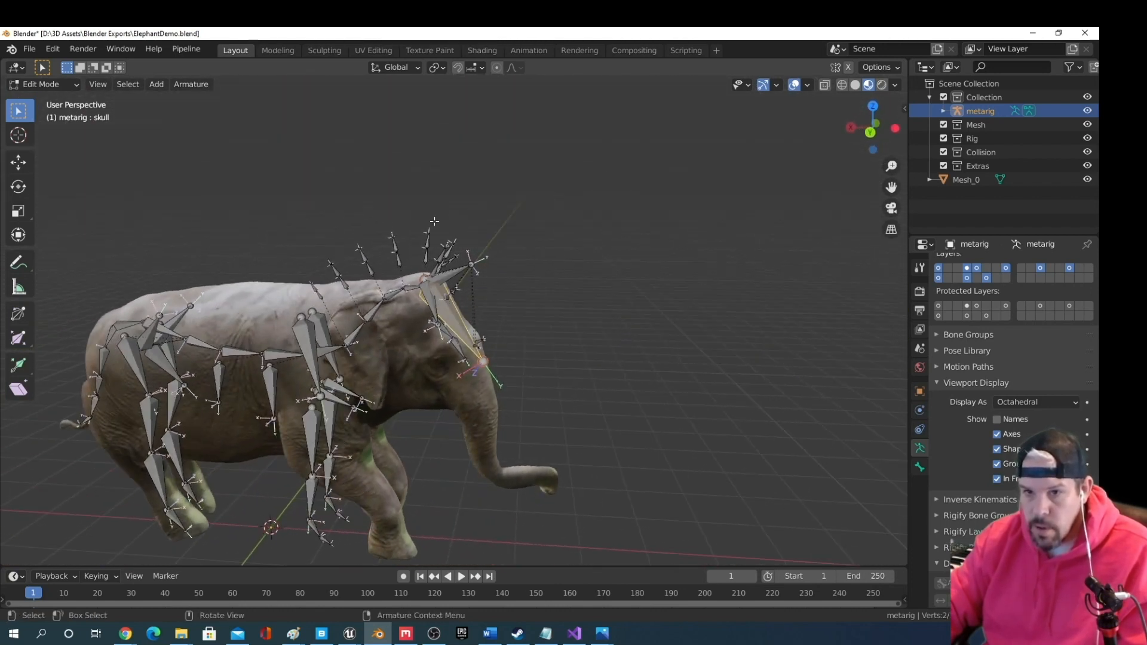
left_click_drag(405, 211, 524, 394)
middle_click_drag(523, 394, 413, 431)
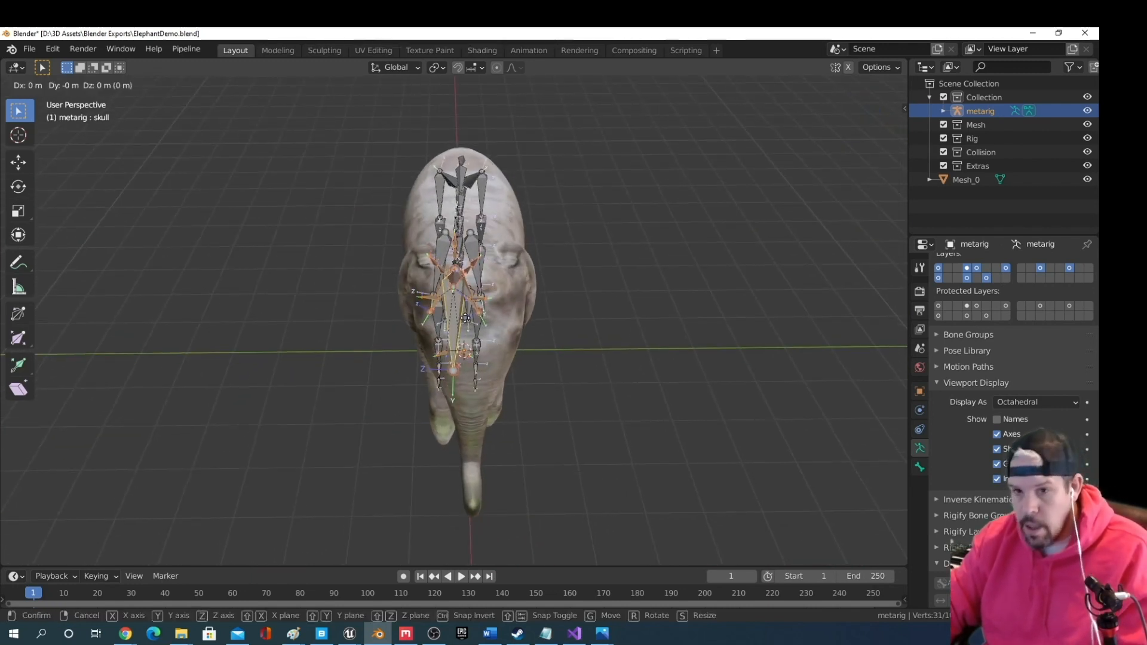
key("g")
key("y")
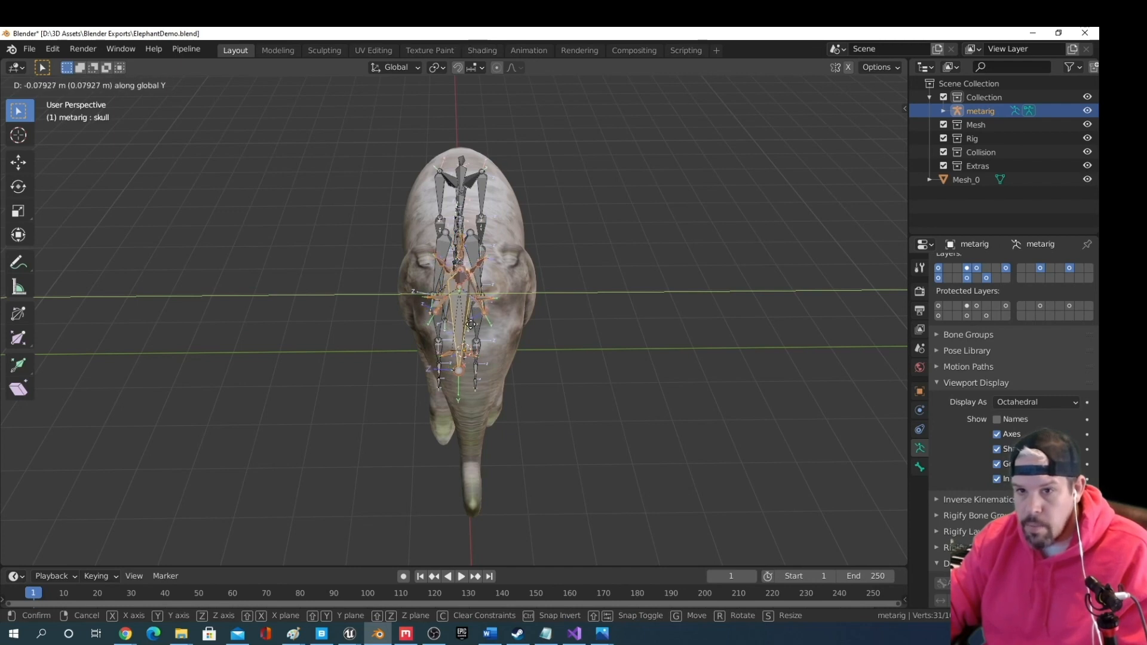
left_click(471, 324)
Rotate the selected head bones slightly to line up with the trunk, and reposition them on the head
key("r")
left_click(483, 343)
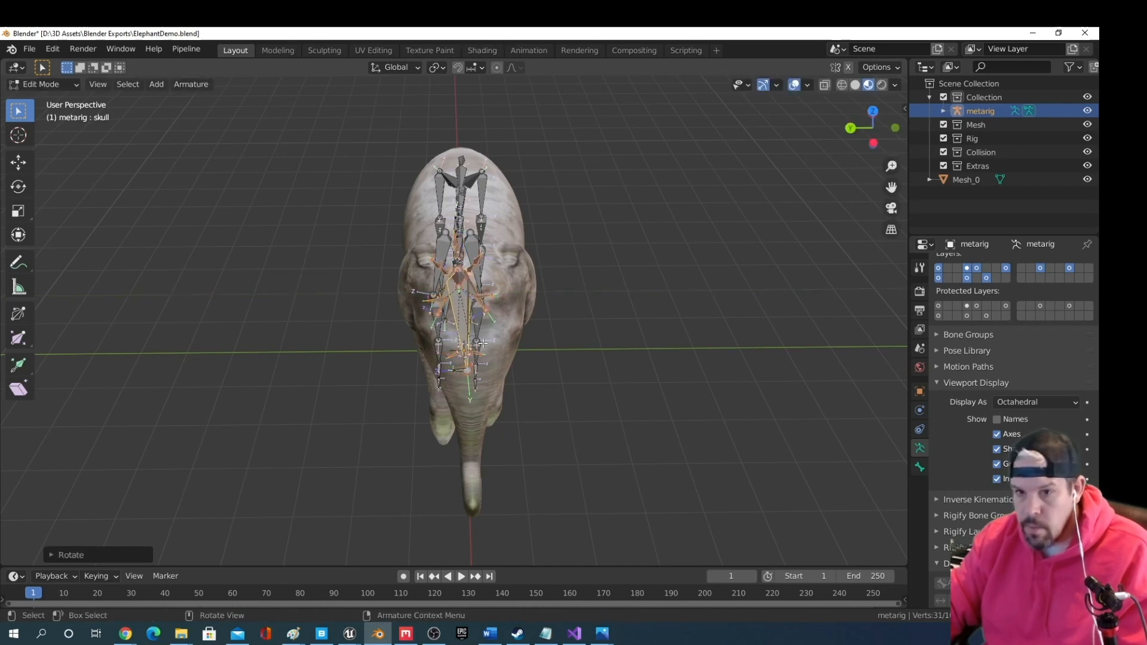
middle_click_drag(483, 343, 684, 269)
key("g")
left_click(536, 331)
scroll(684, 269, "up", 3)
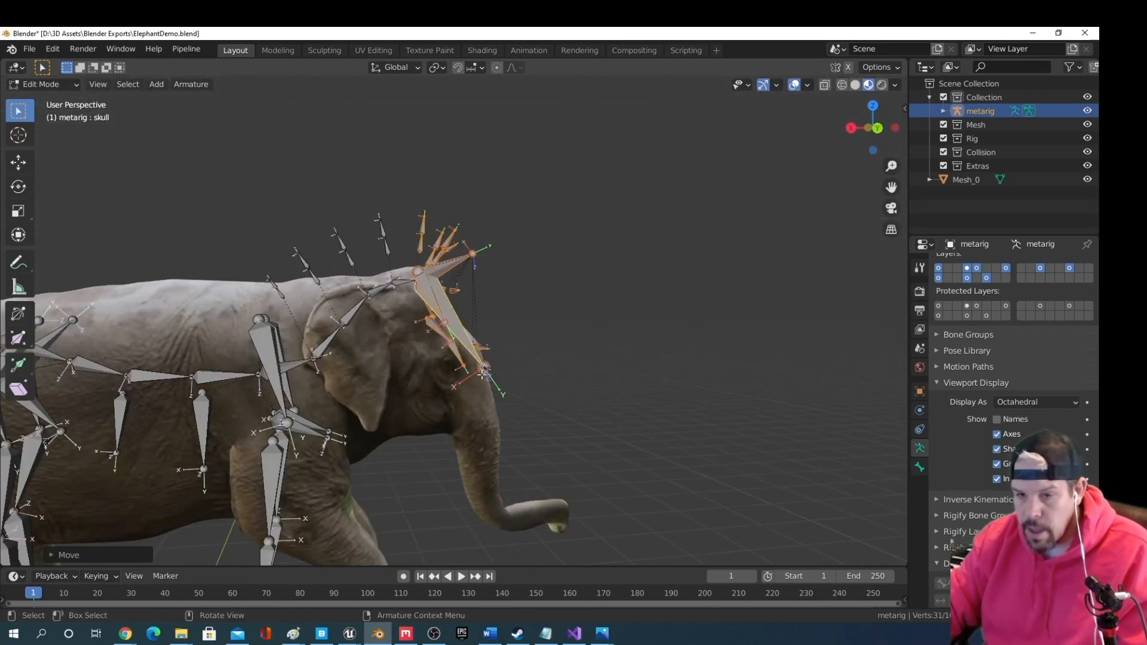
Select only the skull bone, rotate it slightly, and shift it back into the head along global X
left_click(472, 345)
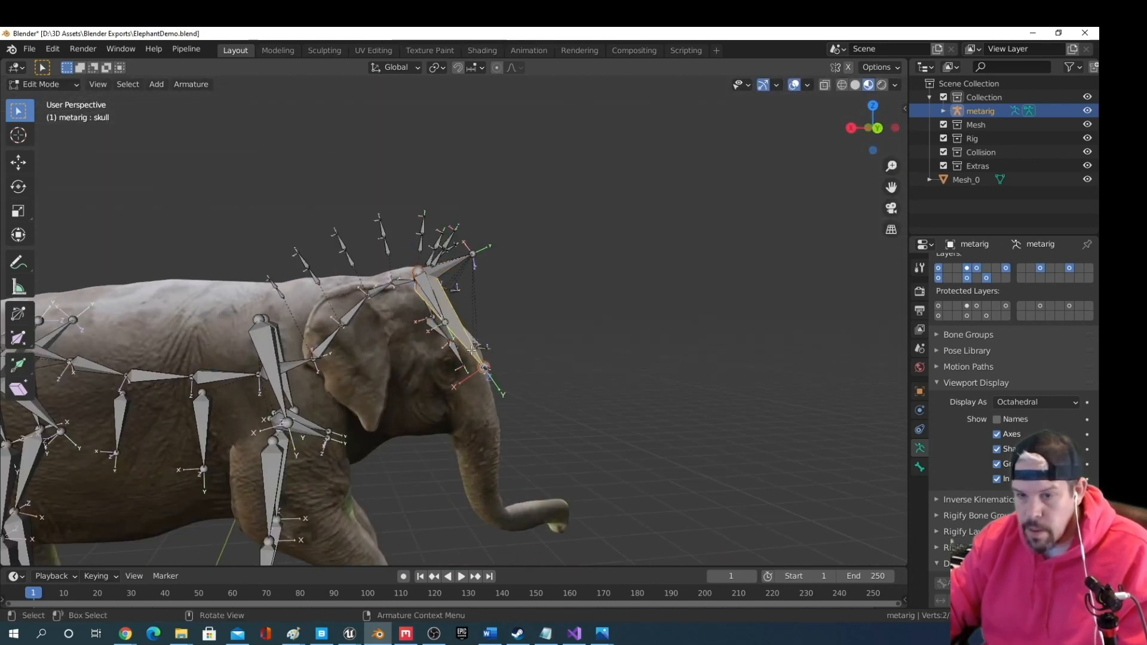
key("r")
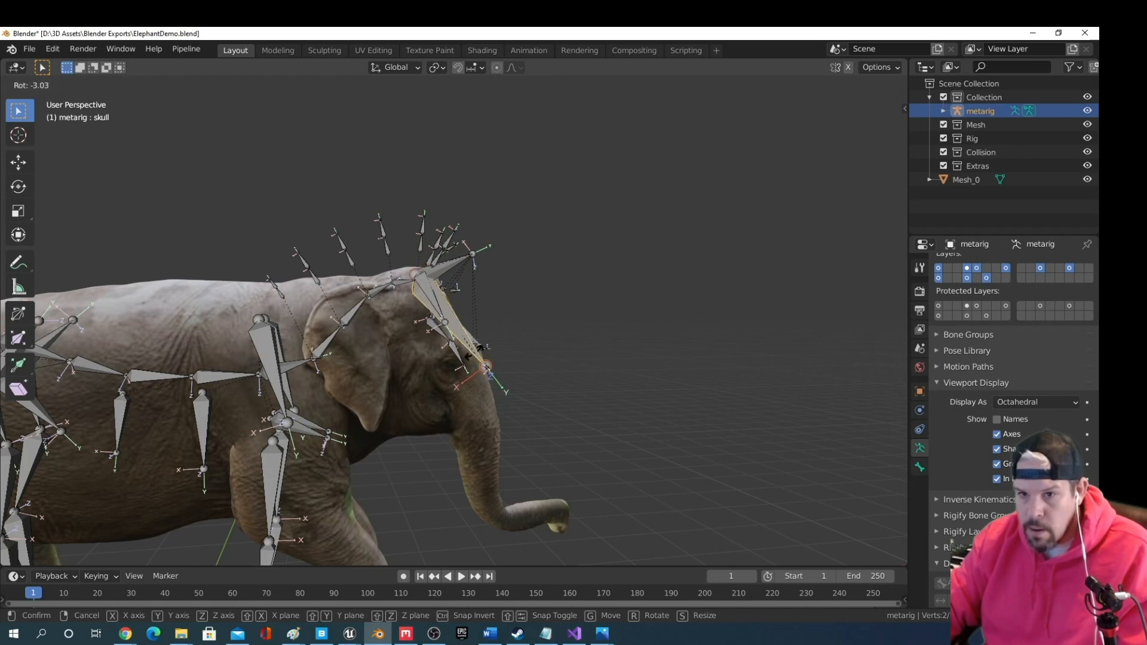
left_click(473, 354)
key("g")
key("x")
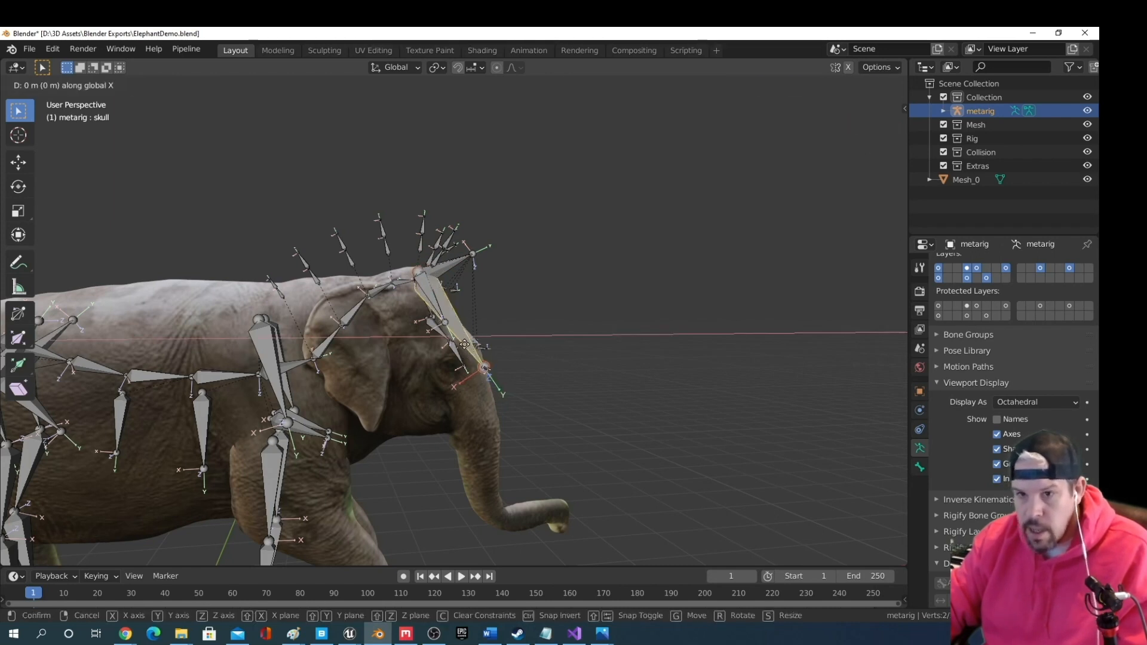
left_click(459, 347)
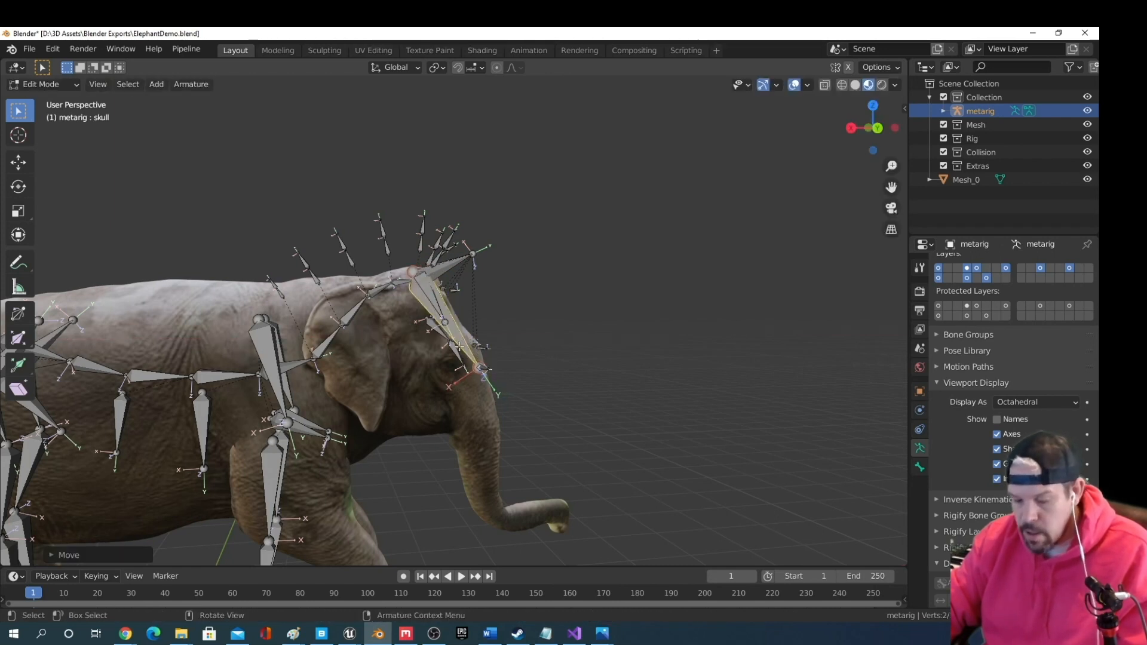
Lower the skull bone about 0.12 m along global Z
key("g")
key("z")
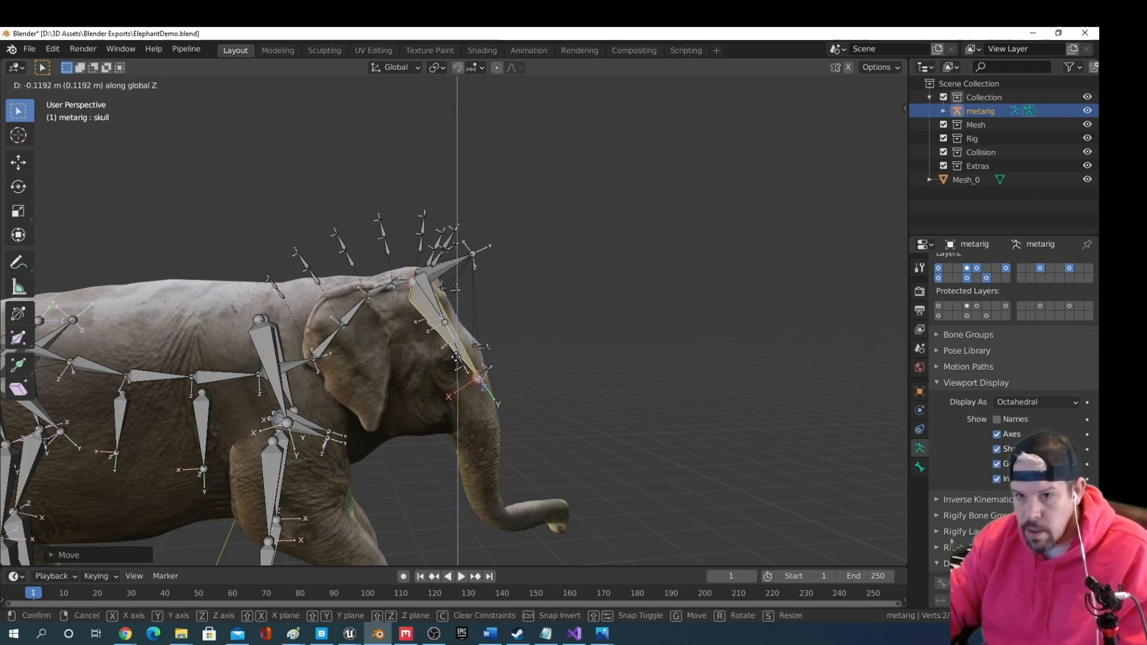
left_click(455, 359)
Extrude a trial bone from the skull bone's tip down the trunk in side view, and undo it
mouse_move(592, 420)
middle_mouse_down()
mouse_move(544, 422)
mouse_move(580, 412)
middle_mouse_up()
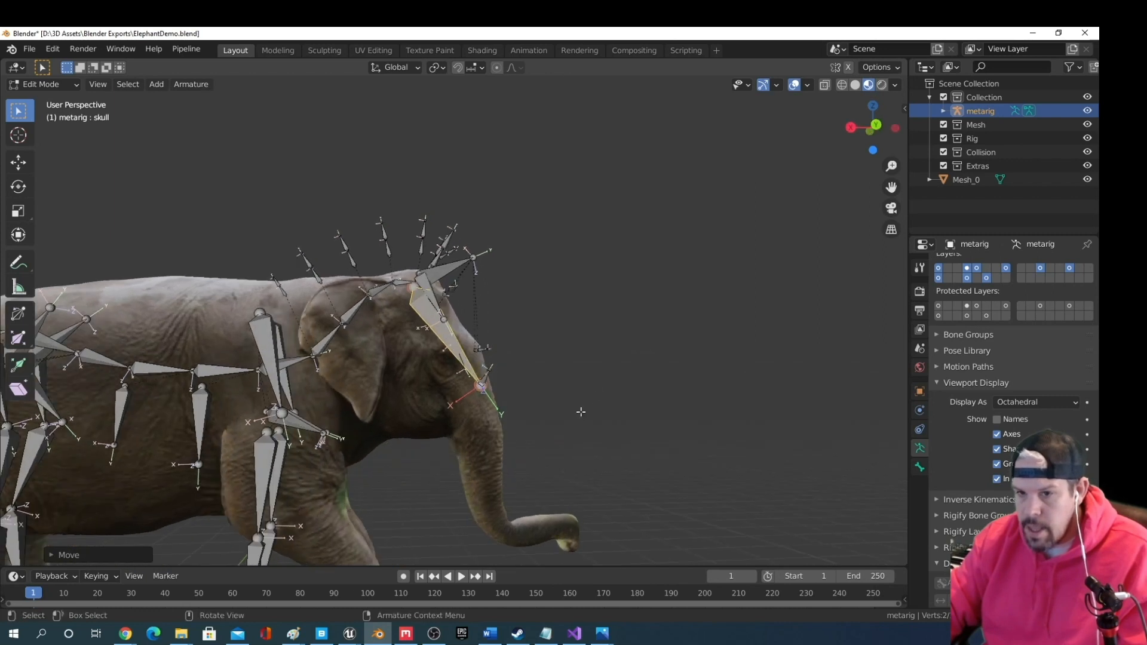
key("e")
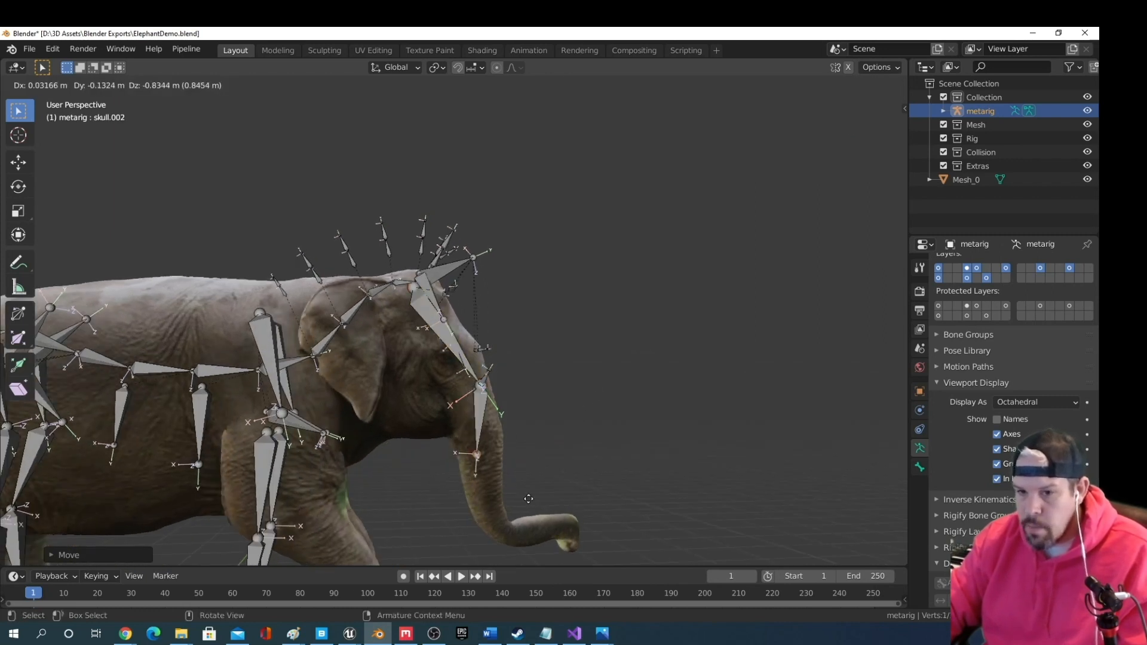
left_click(539, 532)
middle_click_drag(539, 532, 390, 517)
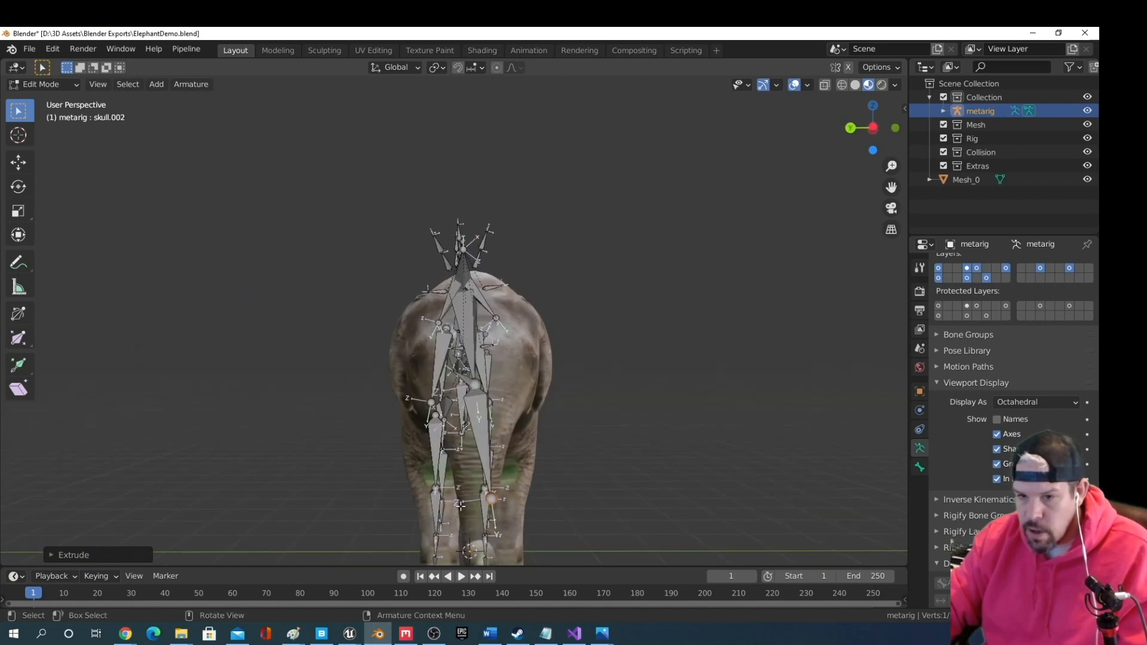
key("ctrl+z")
Extrude a bone from the skull bone's tip down the middle of the trunk, working from a front view
middle_click_drag(480, 498, 479, 481)
key("e")
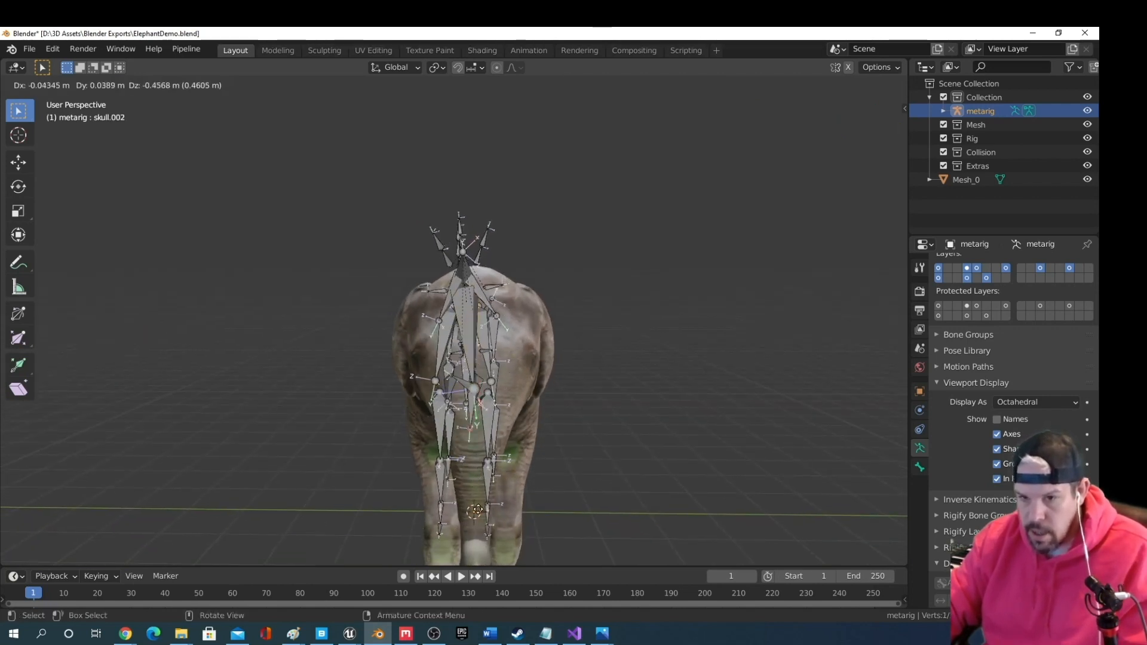
left_click(481, 105)
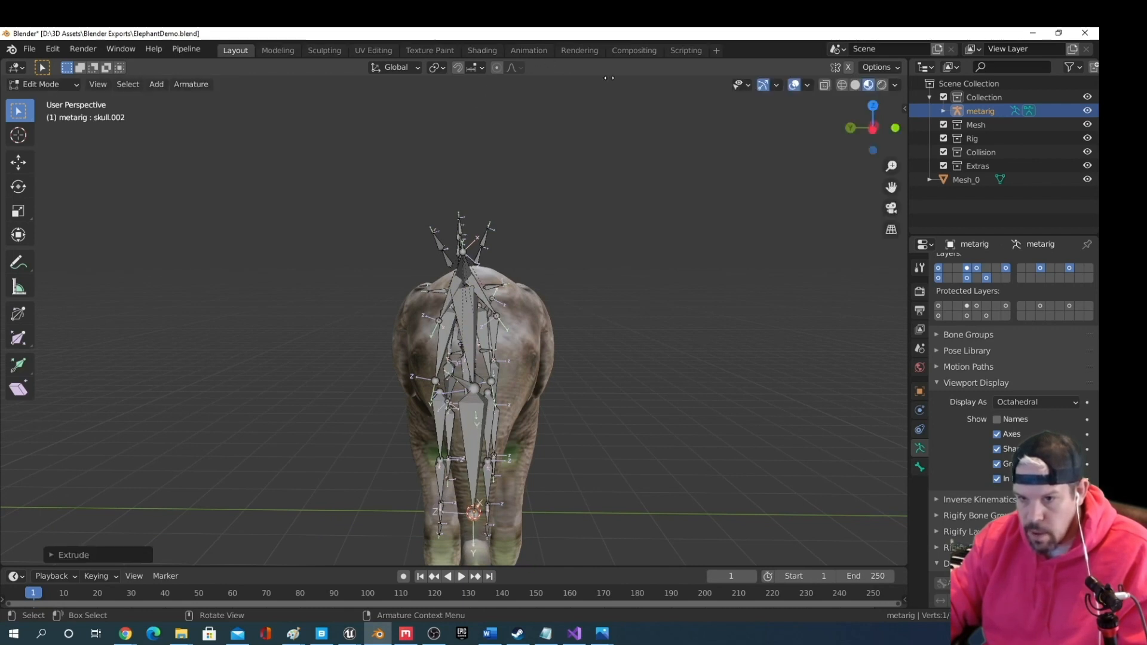
middle_click_drag(568, 411, 452, 463)
scroll(751, 364, "up", 4)
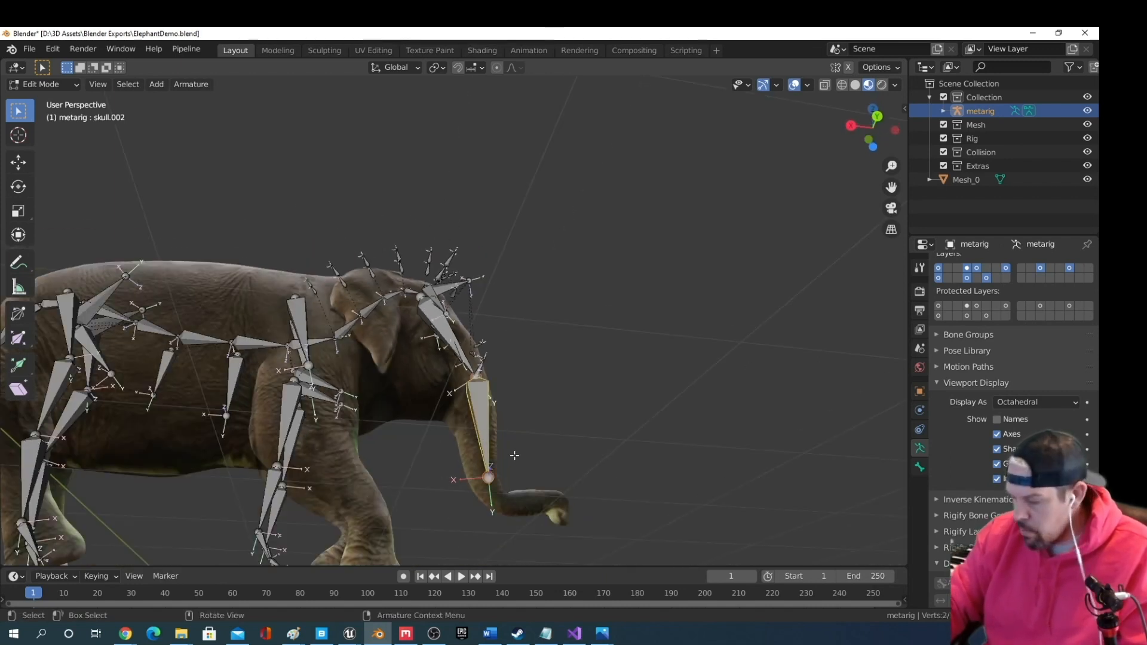
Try extruding two more bones in a chain from the upper trunk bone toward the trunk tip in front view
key("KP_Decimal")
scroll(508, 487, "down", 3)
middle_click_drag(504, 507, 498, 73)
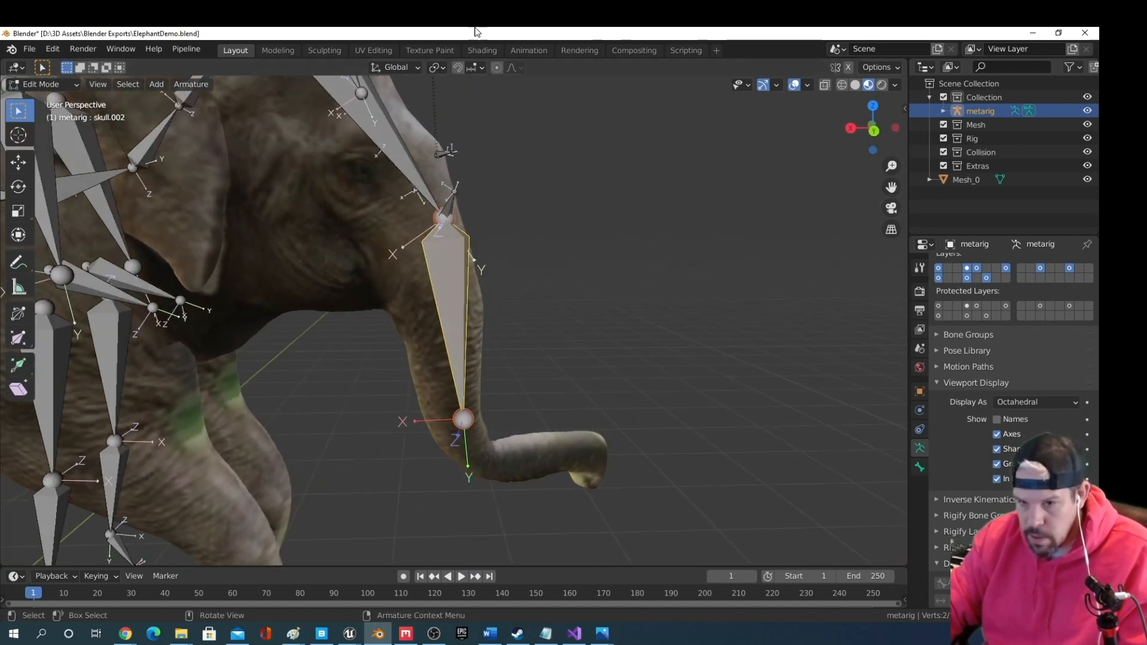
middle_click_drag(478, 120, 489, 509)
middle_click_drag(421, 501, 455, 448)
left_click(455, 445)
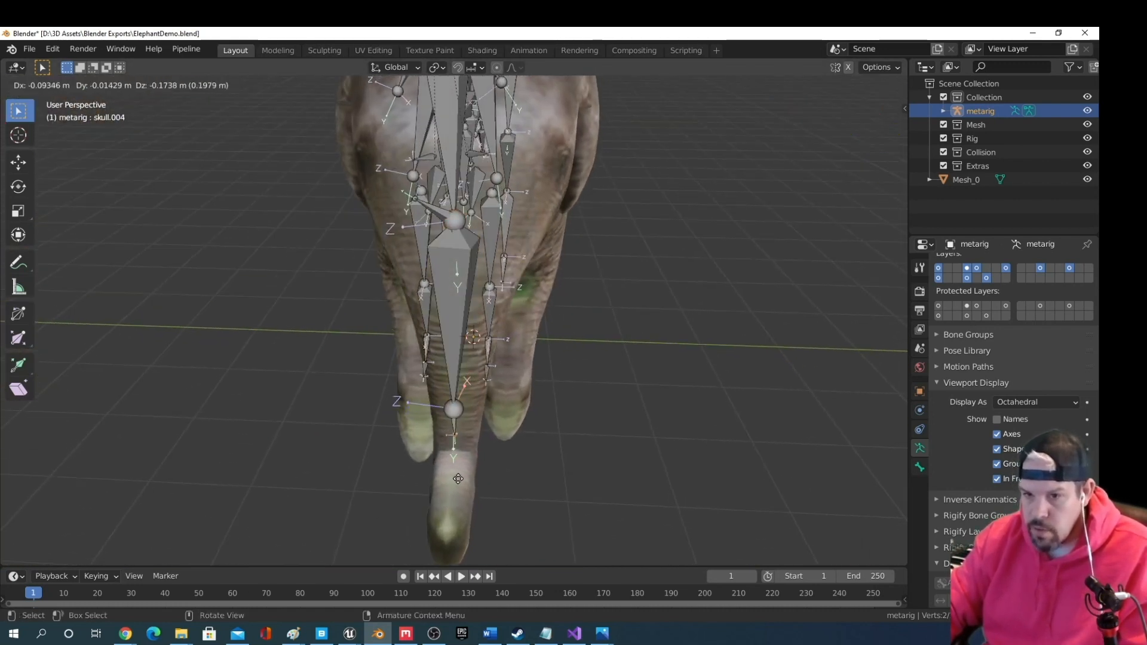
left_click(454, 516)
key("e")
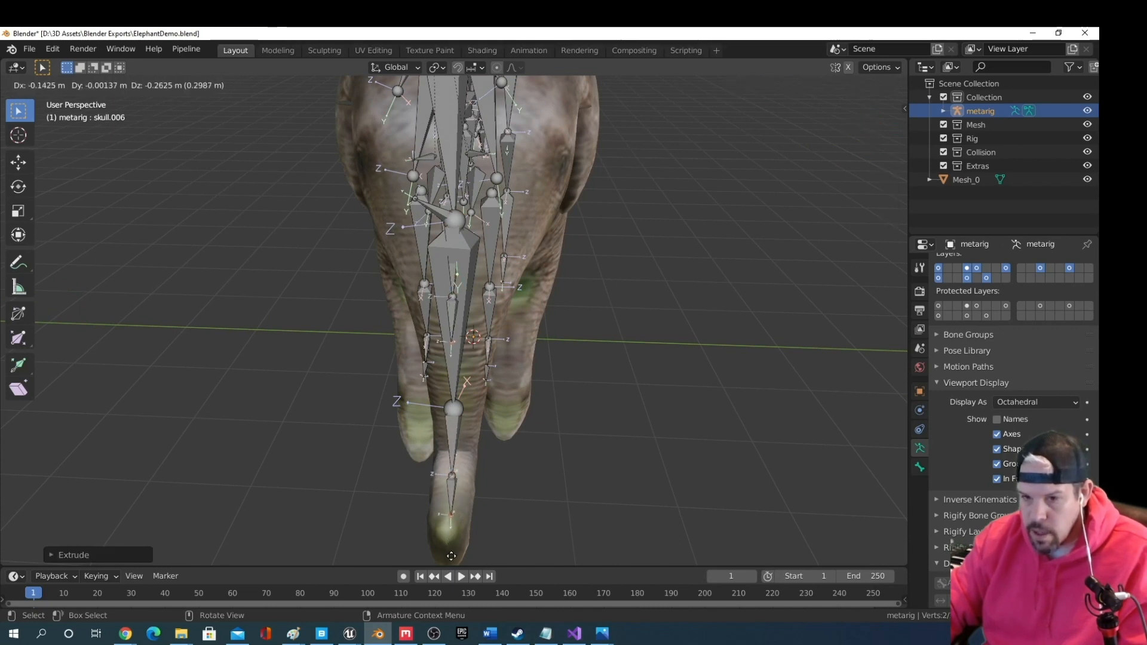
left_click(447, 558)
middle_click_drag(462, 544, 624, 510)
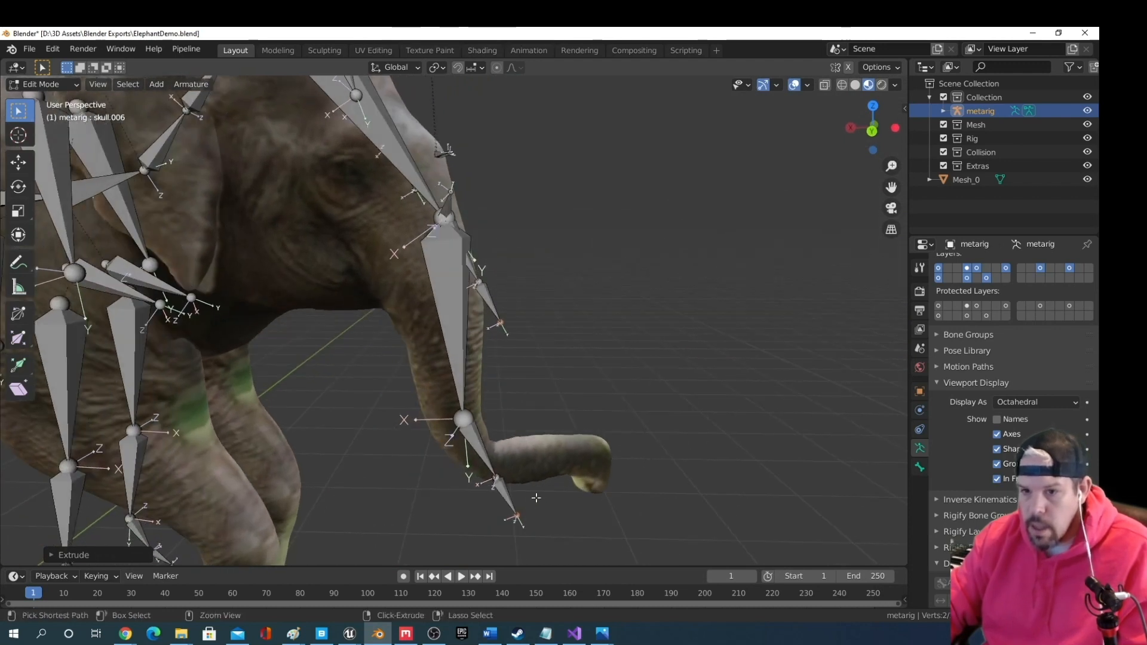
Undo the trial extrusions below the upper trunk bone
key("ctrl+z")
key("ctrl+z")
key("ctrl+z")
key("ctrl+z")
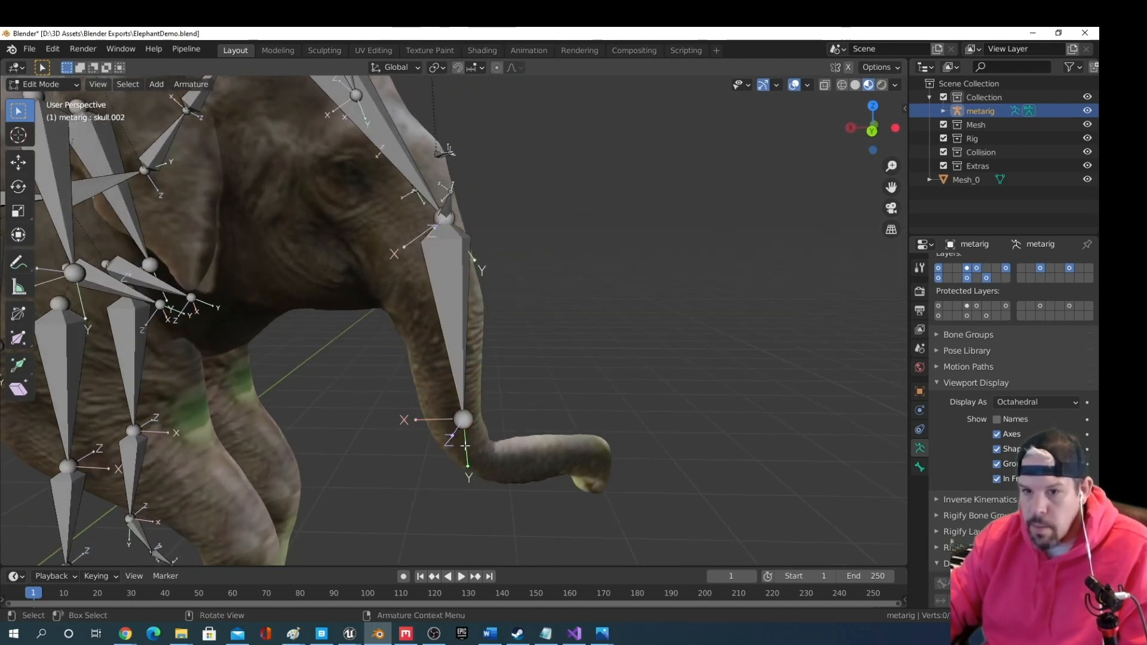
Extrude one short bone from the upper trunk bone's tip into the bend of the trunk in side view
key("e")
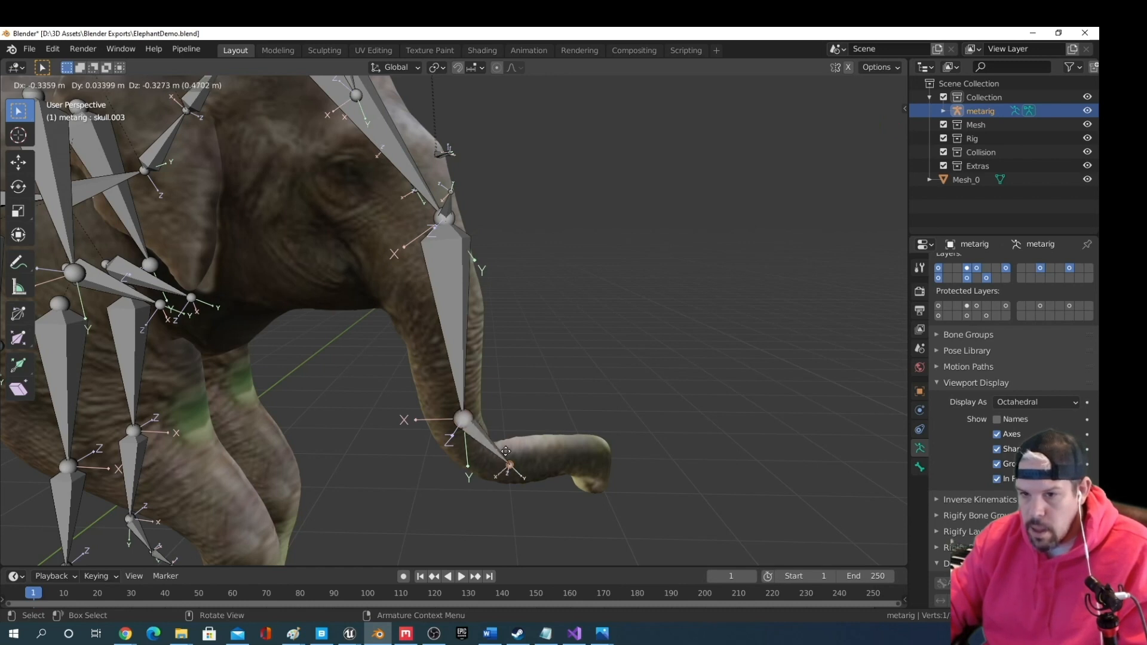
left_click(496, 452)
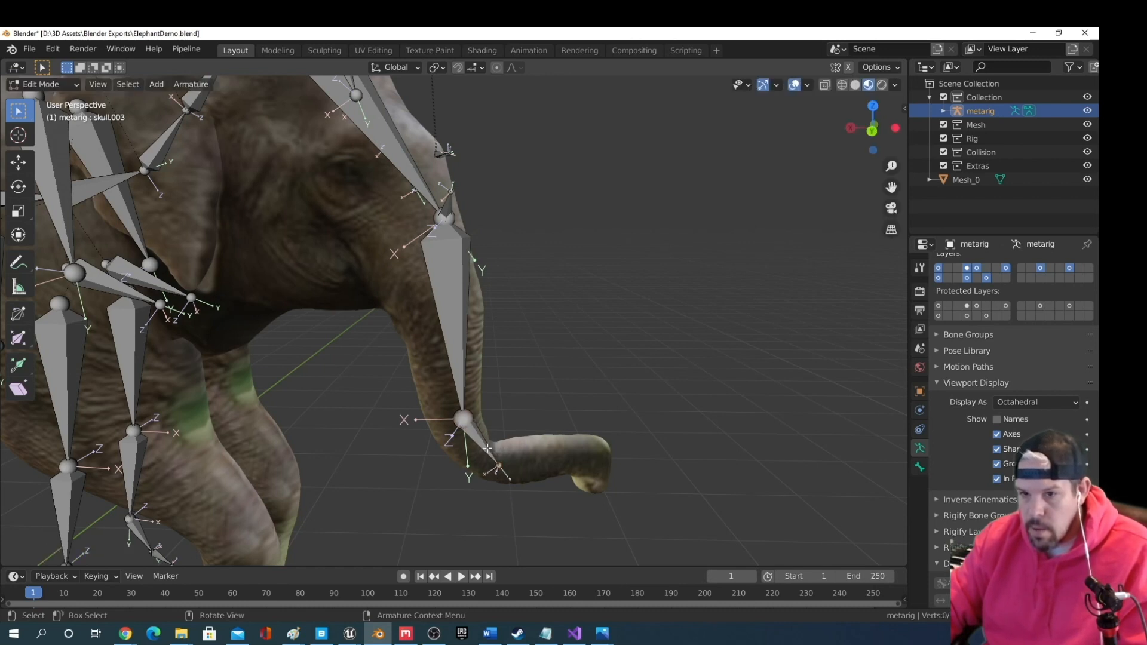
Try extruding a further bone from the joints of the short trunk bone toward the trunk tip
left_click(463, 418, "shift")
key("e")
right_click(533, 464)
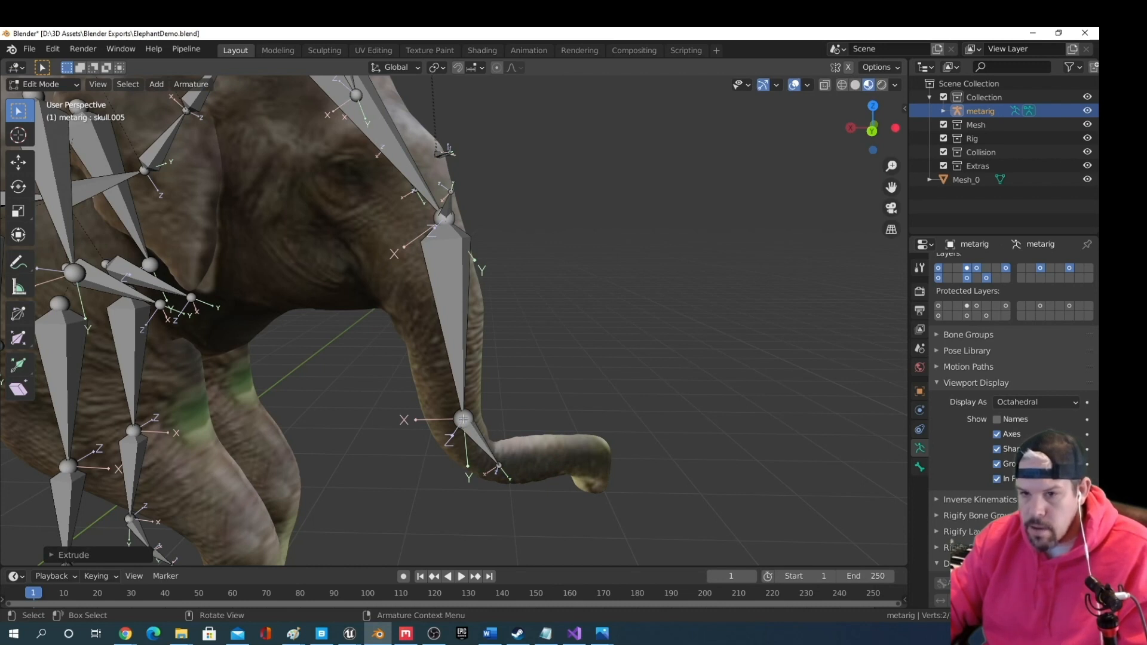
left_click(463, 420)
key("e")
right_click(500, 457)
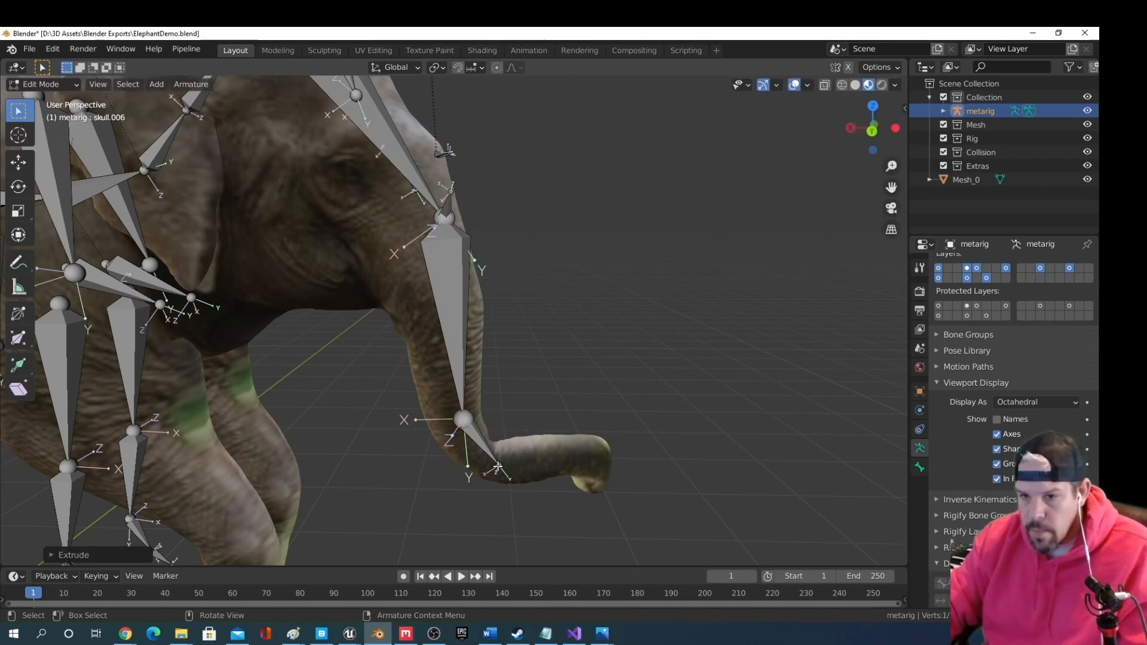
Delete the stray short bones around the joint at the top of the upper trunk bone
key("e")
right_click(612, 480)
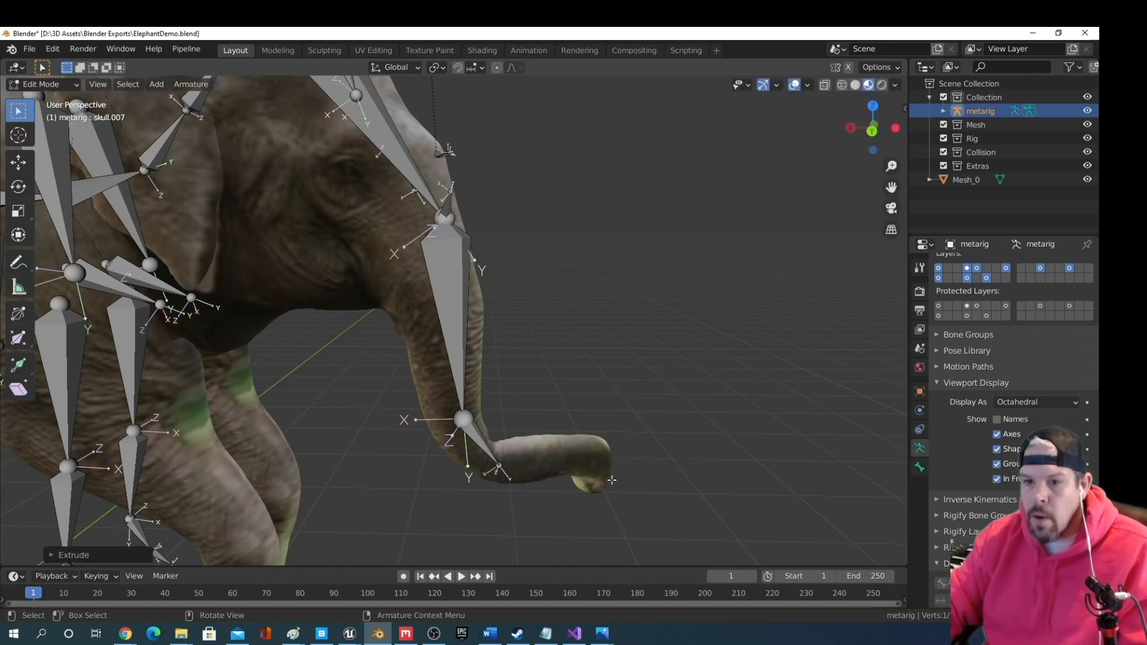
left_click(448, 277)
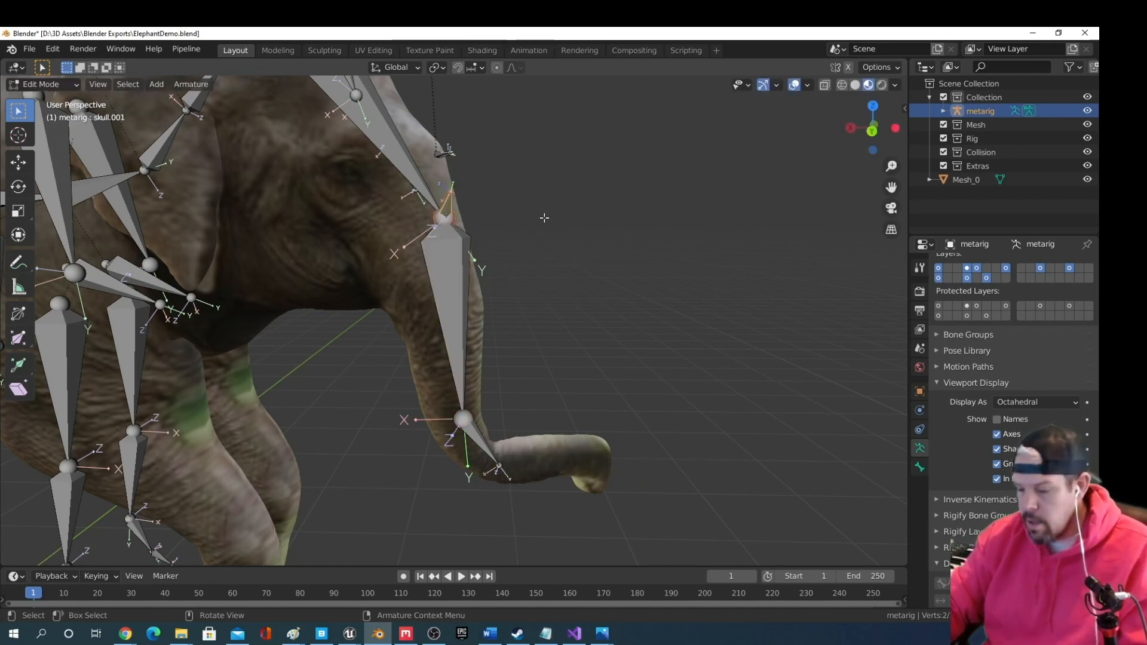
key("x")
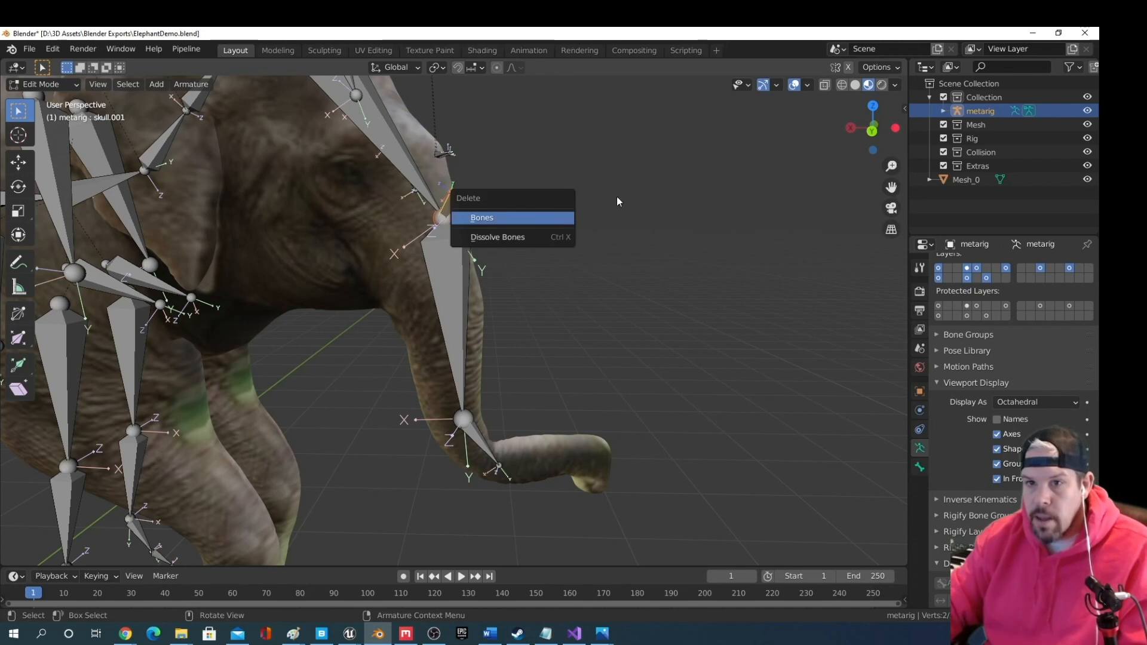
key("Return")
middle_click_drag(640, 274, 408, 190)
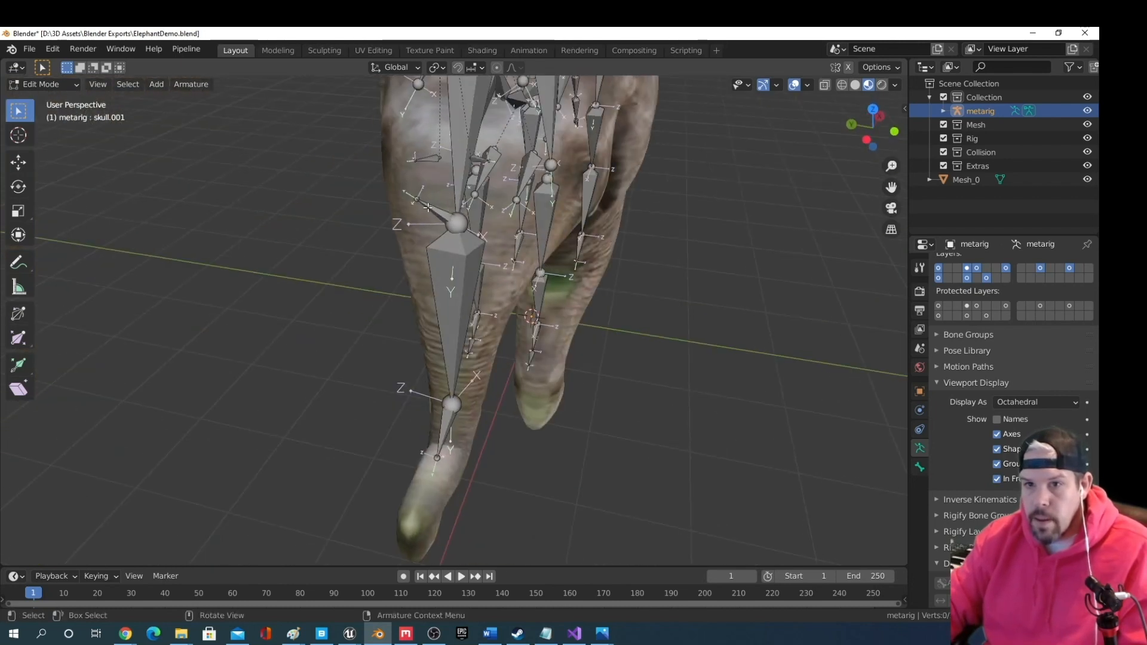
key("x")
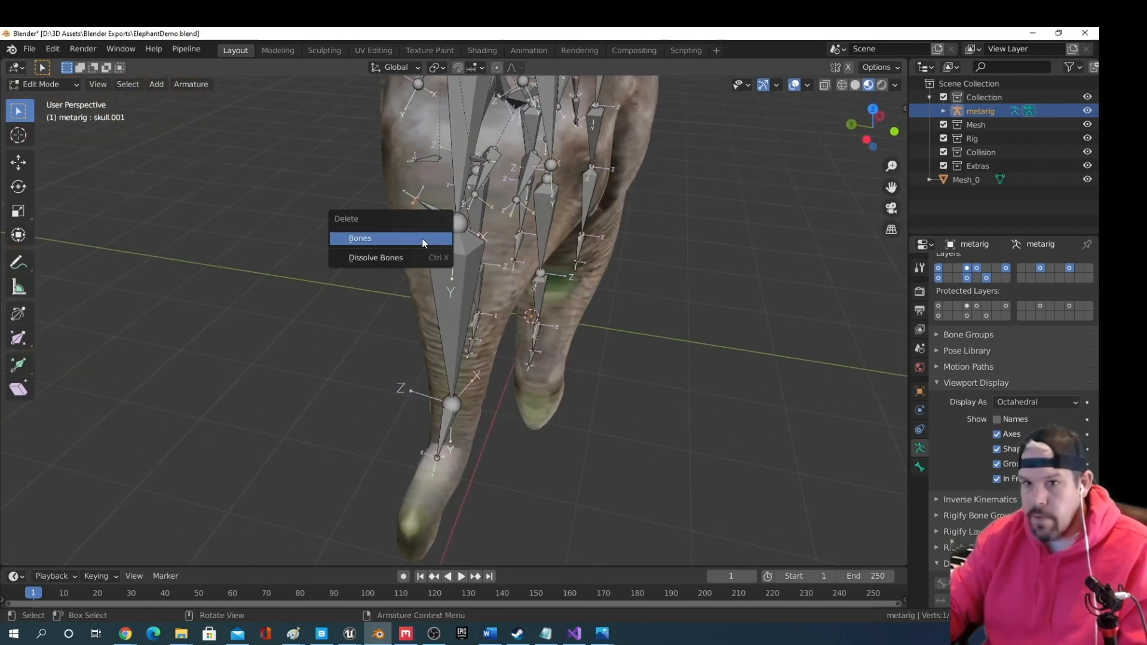
left_click(405, 242)
Extrude two more chained bones from the trunk's bend, one along its horizontal section and one down into the tip
middle_click_drag(405, 243, 482, 341)
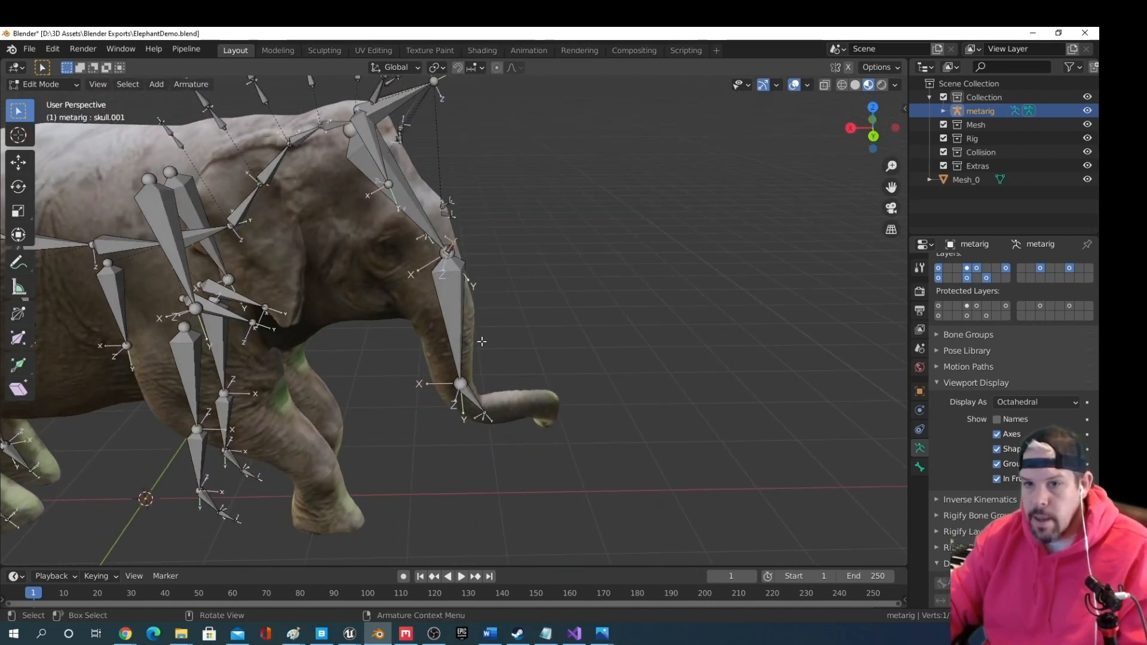
middle_click_drag(459, 384, 481, 402)
scroll(502, 427, "up", 5)
middle_click_drag(529, 469, 526, 449)
scroll(580, 558, "down", 4)
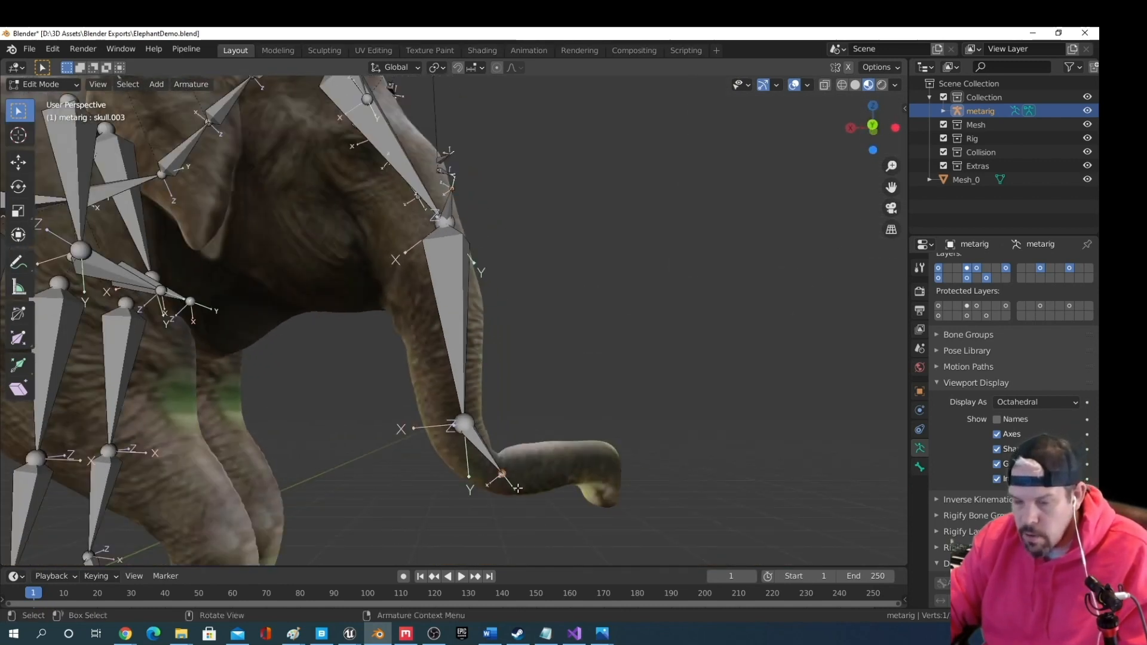
key("e")
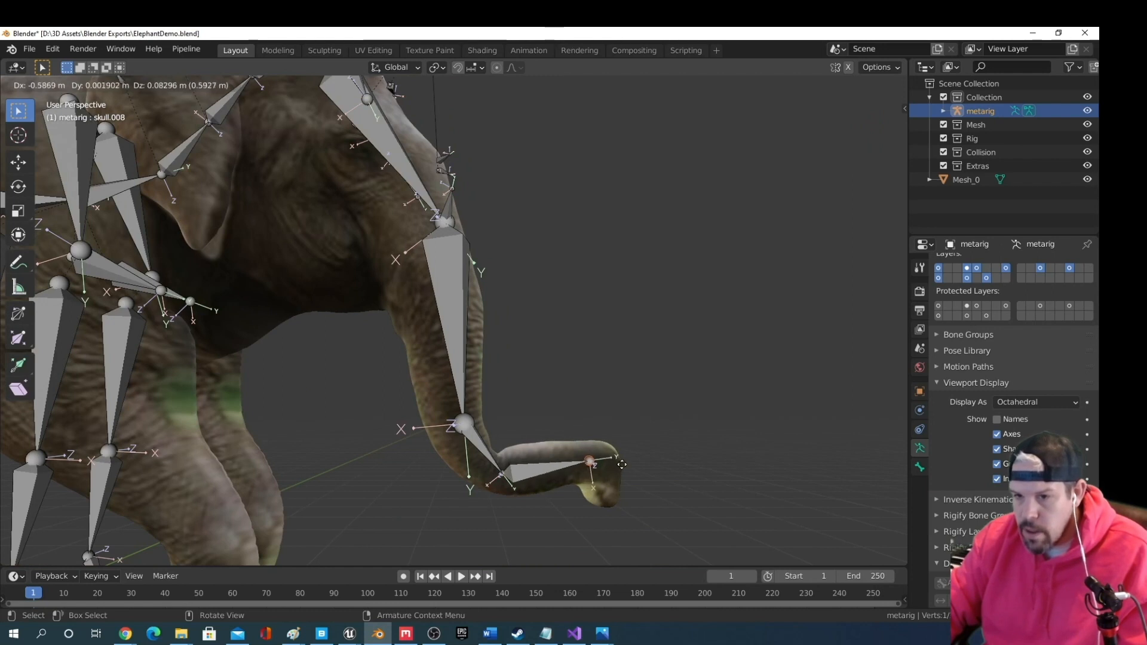
left_click(622, 464)
middle_click_drag(622, 464, 575, 473)
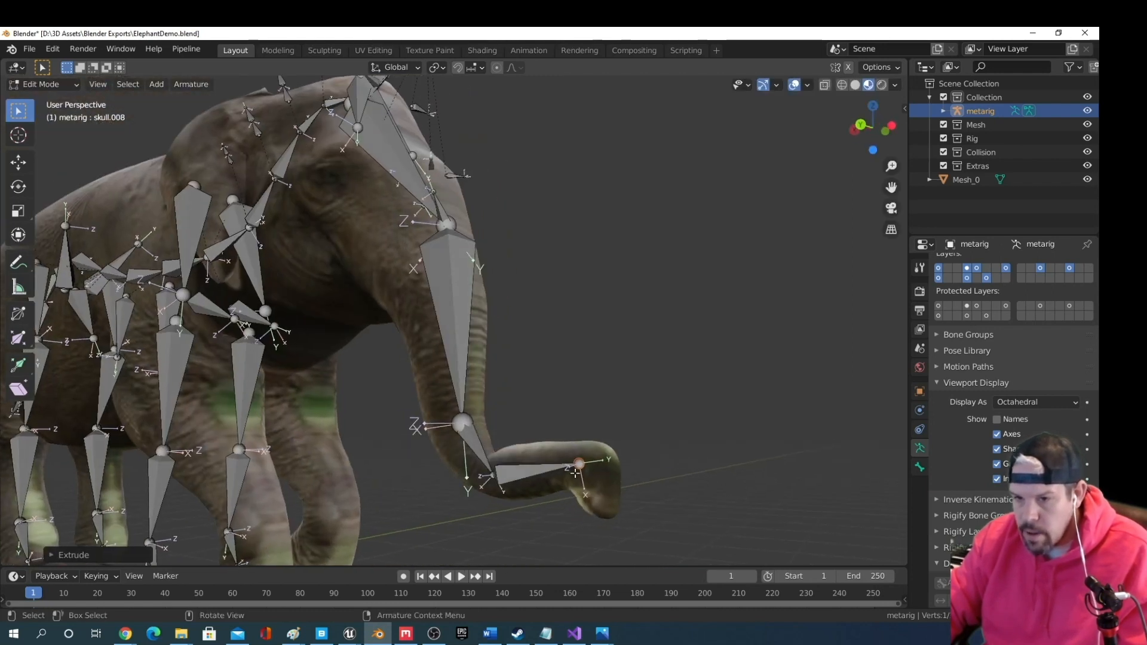
key("e")
left_click(604, 512)
Delete the leftover skull.001 bone at the joint between the skull and the upper trunk bone
middle_click_drag(603, 513, 534, 149)
middle_click_drag(454, 248, 355, 195)
scroll(355, 191, "up", 3)
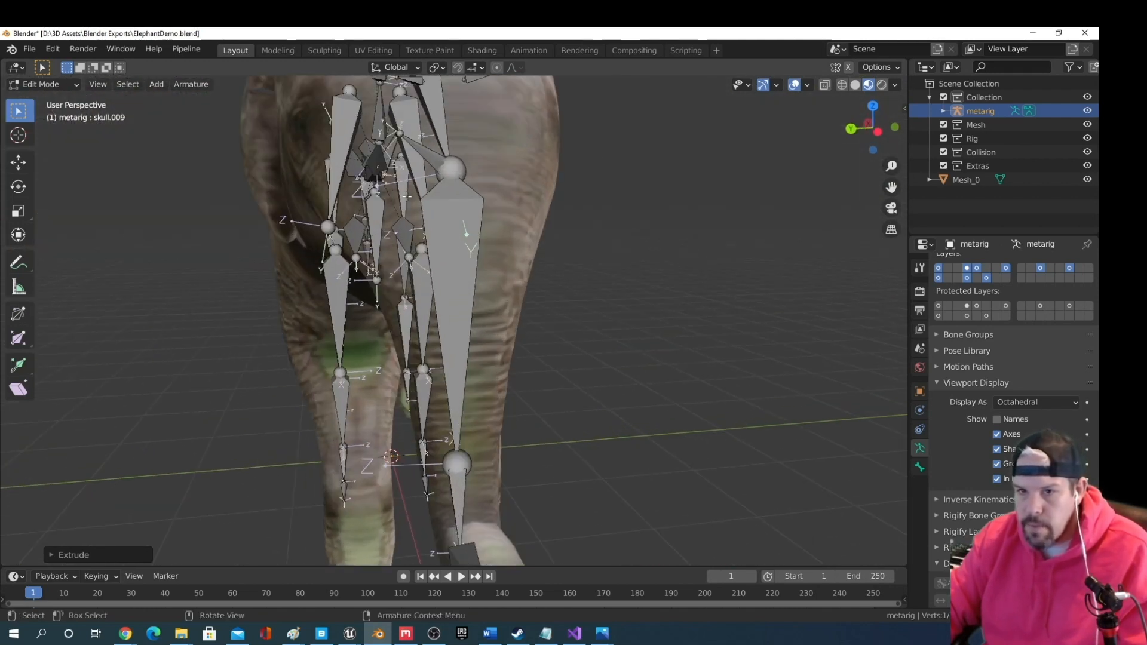
middle_click_drag(357, 116, 381, 152)
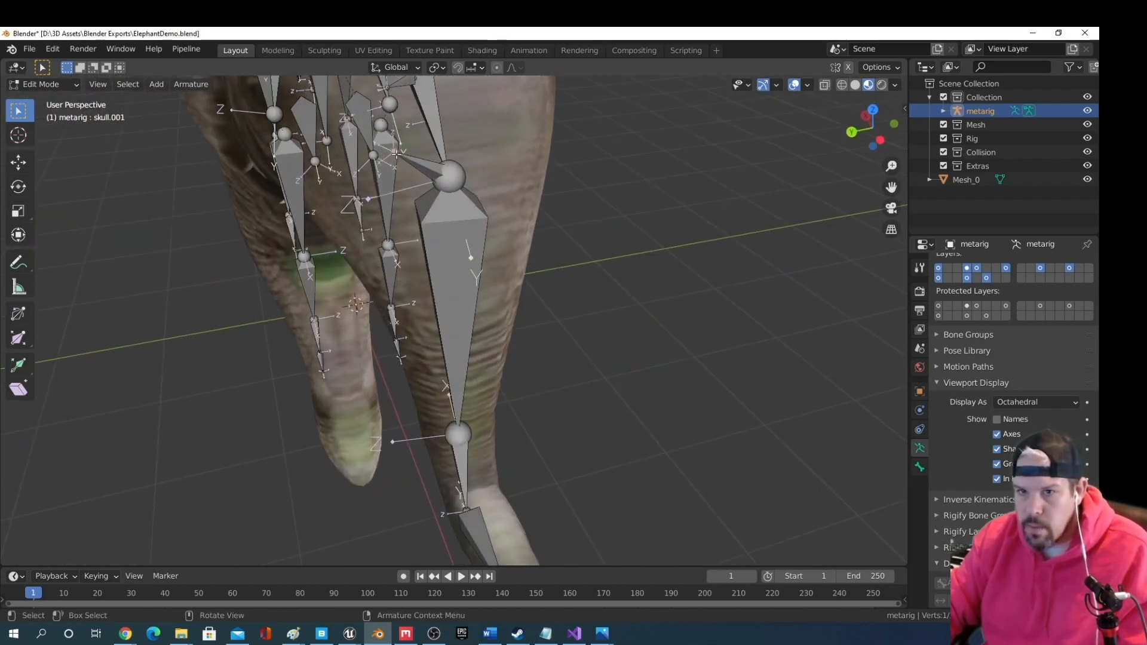
left_click(561, 210)
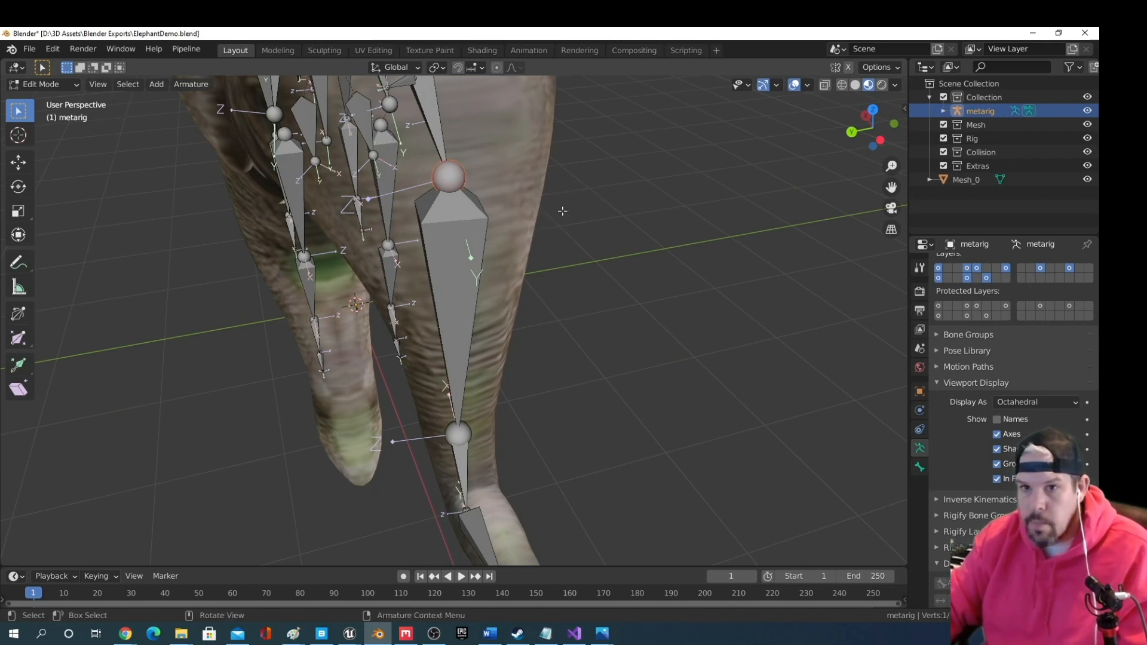
Swing the right front leg's bones forward in side view, rotating the forearm and hand bones to follow the mesh leg
middle_click_drag(561, 212, 373, 401)
scroll(616, 197, "down", 5)
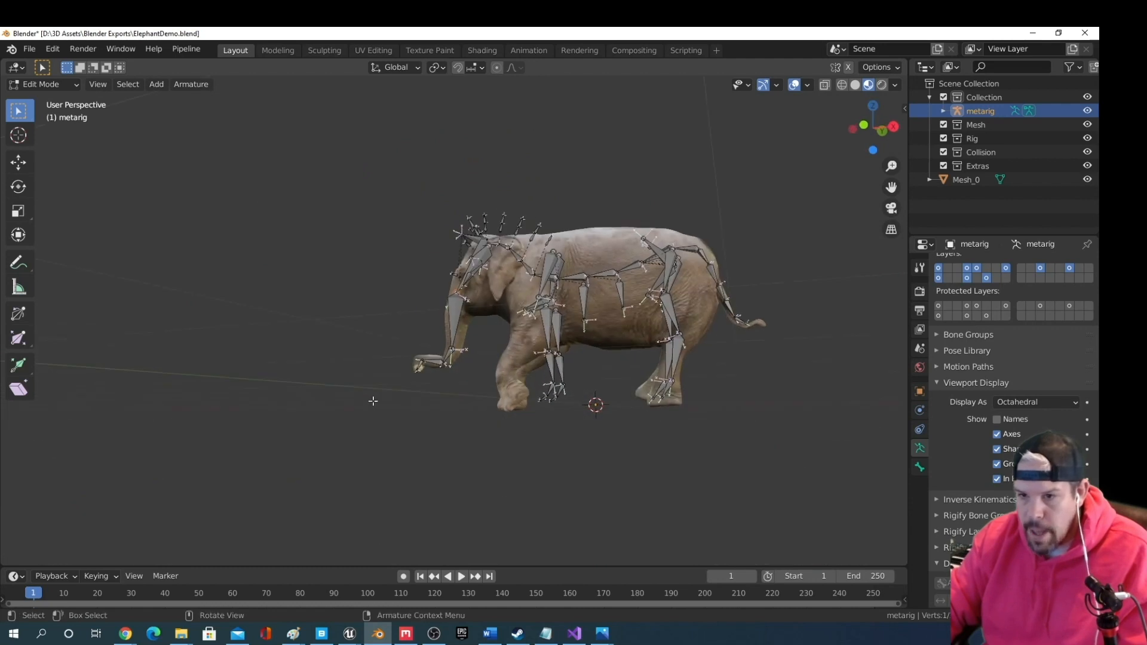
middle_click_drag(604, 423, 358, 412)
scroll(347, 406, "up", 6)
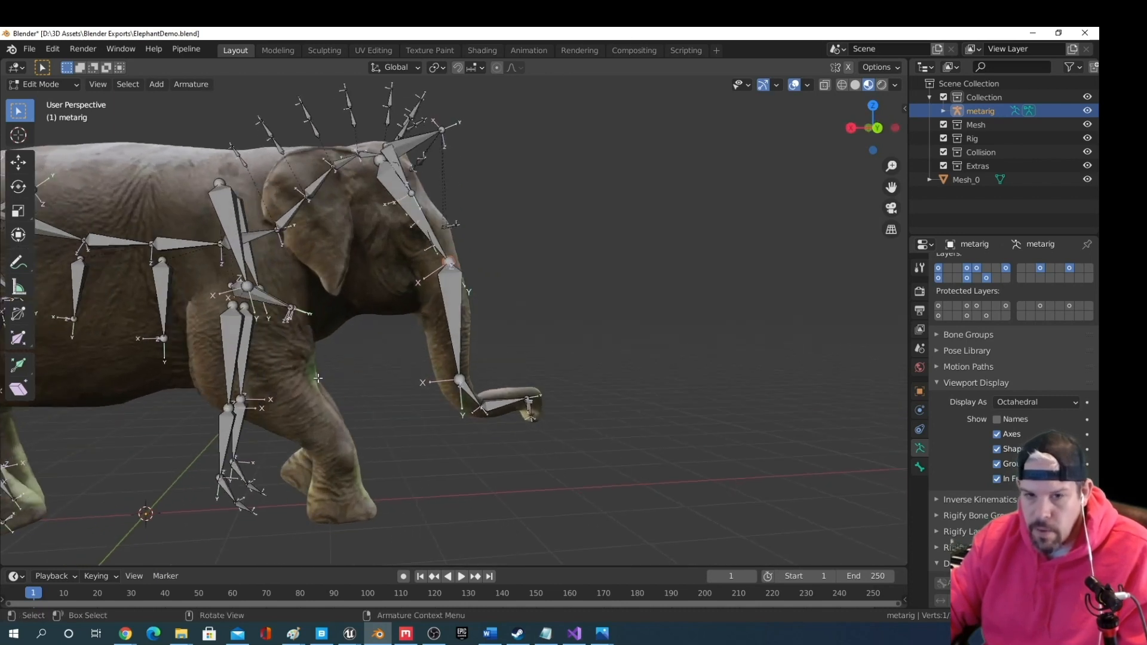
middle_click_drag(254, 371, 270, 381)
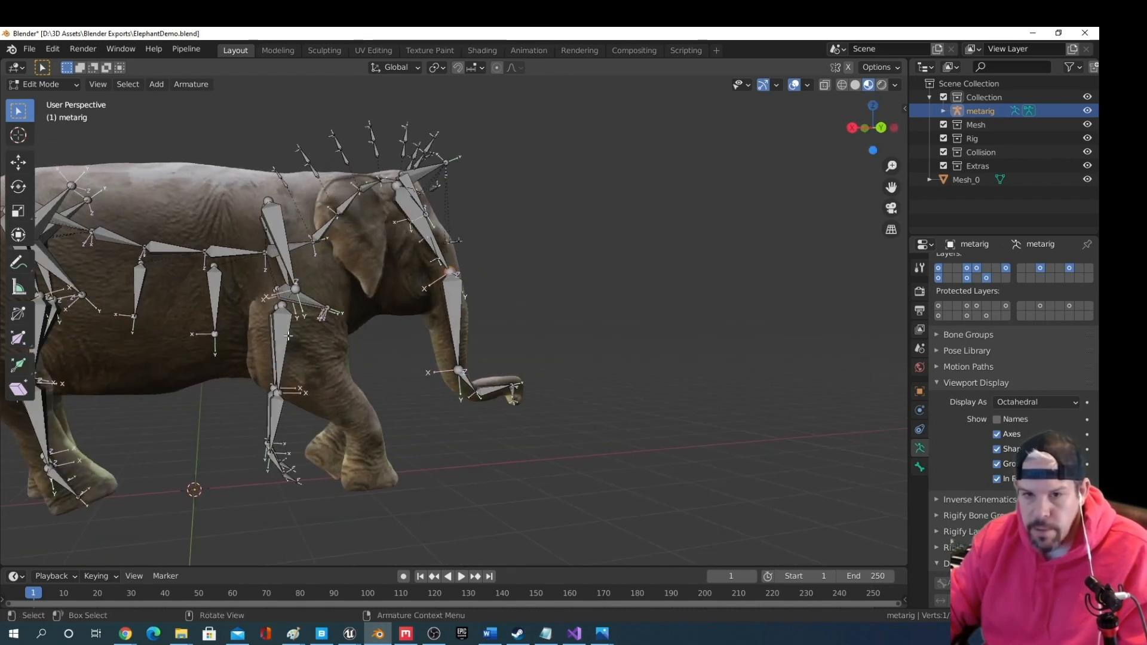
key("r")
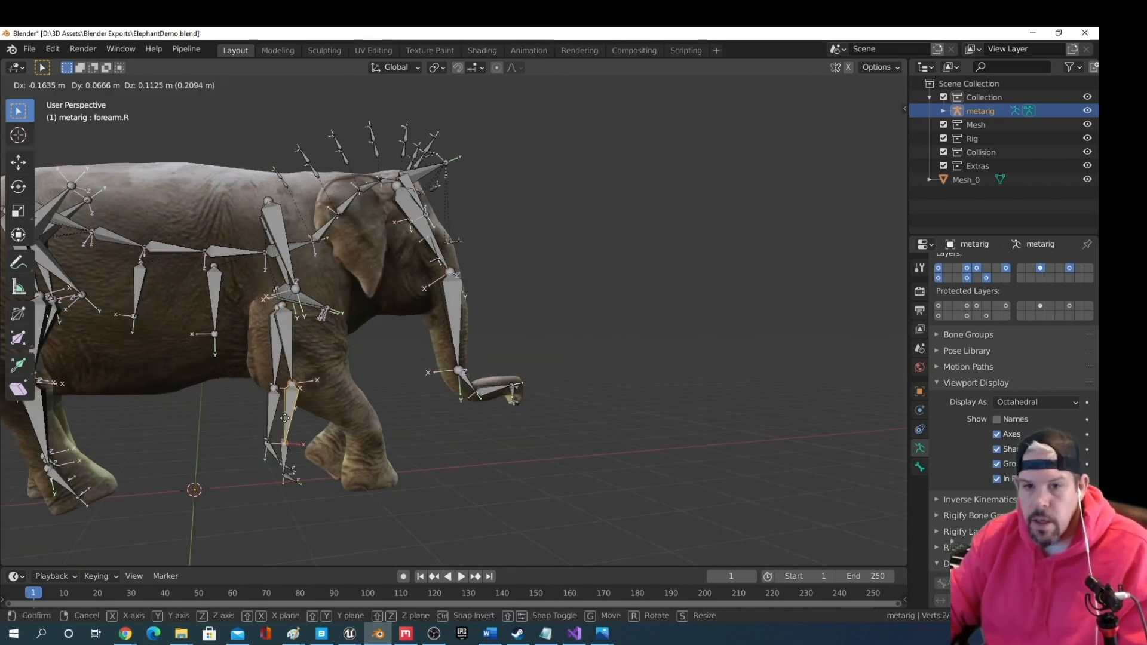
left_click(335, 429)
key("r")
left_click(333, 439)
left_click(336, 465)
key("r")
left_click(346, 466)
key("r")
left_click(353, 463)
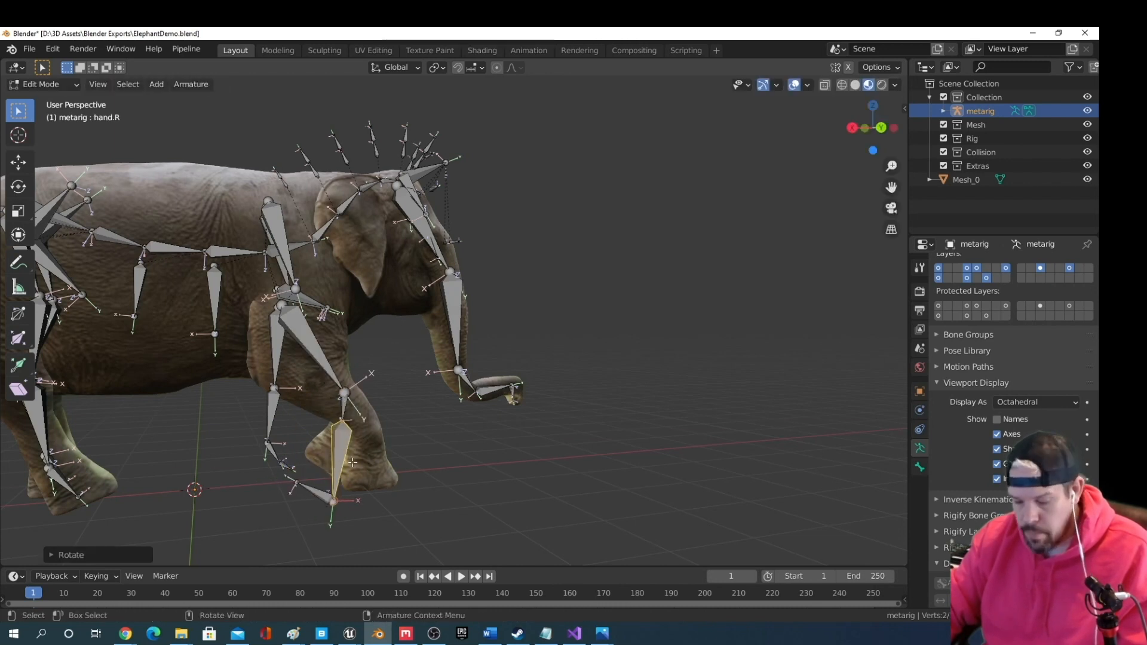
key("g")
left_click(334, 486)
Reposition the shoulder, knee and foot joints of the right front leg so its bones sit inside the mesh
left_click(312, 346)
key("g")
left_click(295, 291)
key("g")
scroll(334, 408, "up", 2)
left_click(334, 408)
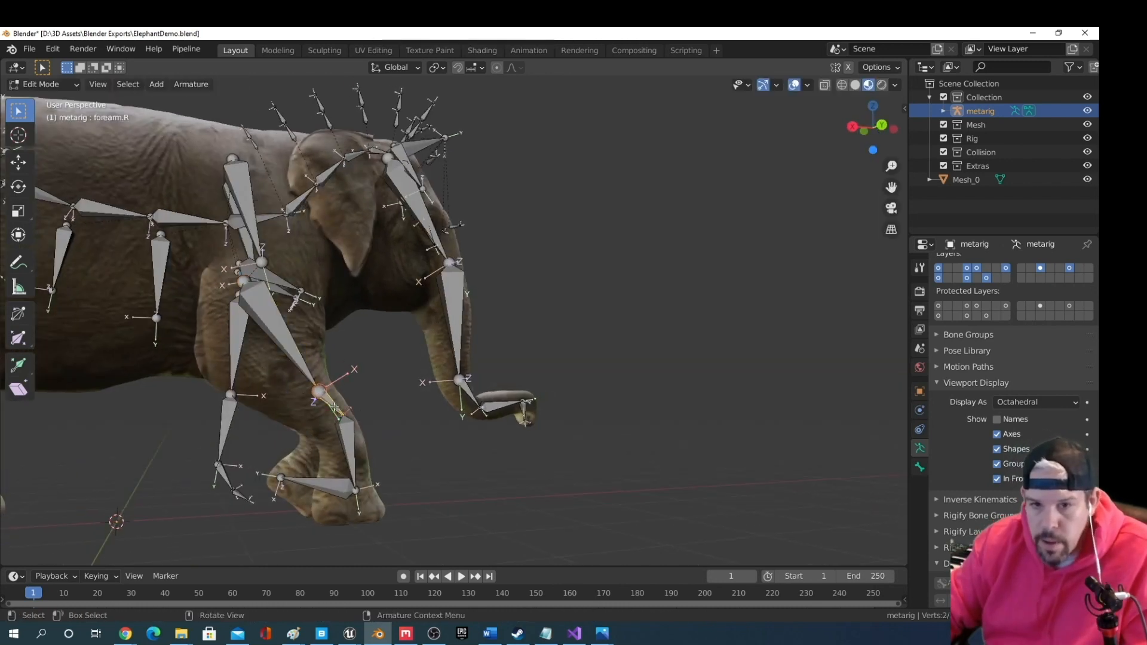
key("g")
left_click(332, 401)
left_click(282, 478)
key("g")
left_click(351, 508)
Shift the right front leg's upper arm, forearm and hand bones sideways into the mesh leg in front view
middle_click_drag(352, 478, 251, 457)
left_click(388, 371, "shift")
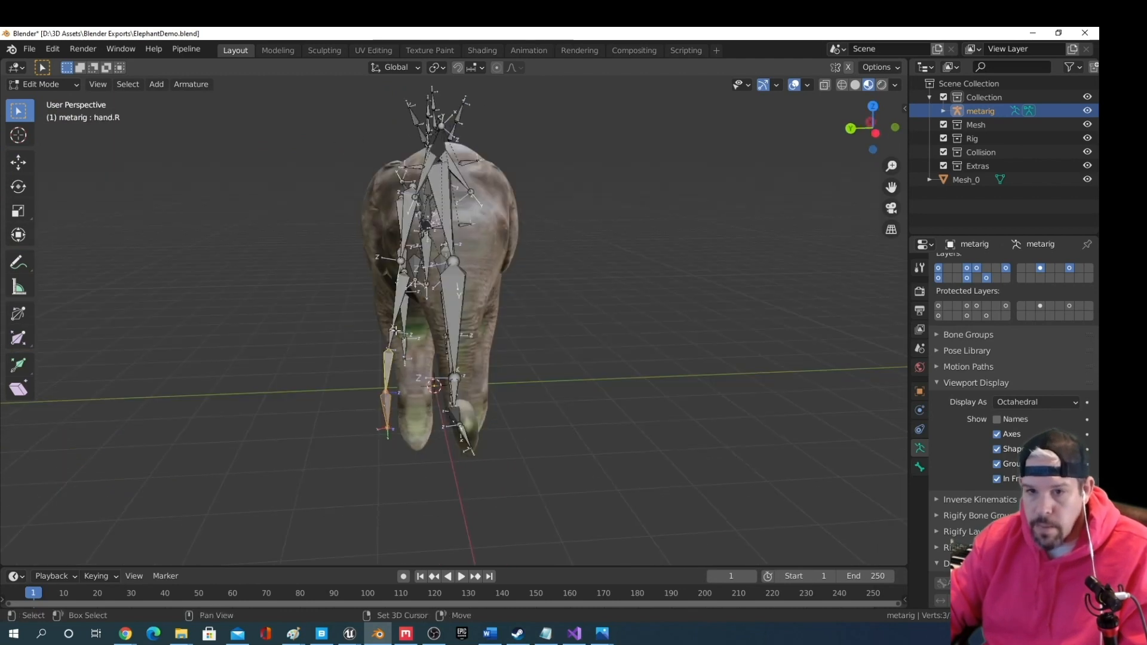
left_click(394, 331, "shift")
key("g")
left_click(412, 332)
mouse_move(412, 332)
middle_mouse_down()
mouse_move(484, 353)
mouse_move(406, 334)
middle_mouse_up()
key("g")
middle_click_drag(358, 388, 456, 404)
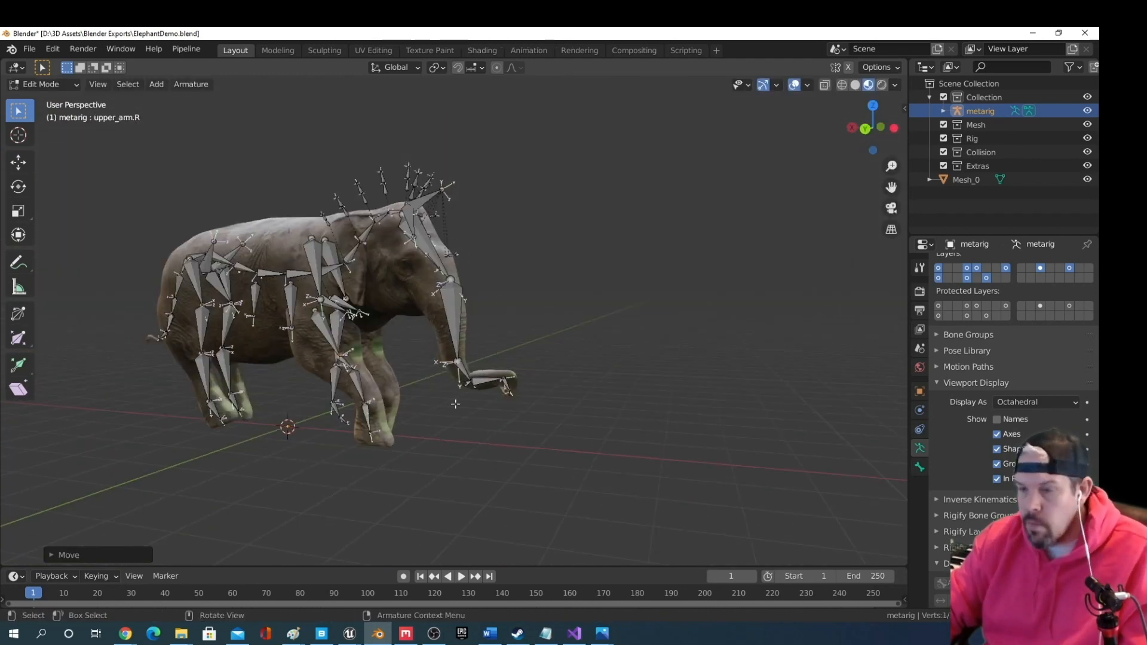
Examine the metarig's bone hierarchy and the fit of the front leg bones from several sides
left_click(943, 111)
left_click(957, 125)
left_click(971, 139)
left_click(943, 112)
middle_click_drag(514, 311, 442, 335)
left_click(397, 346)
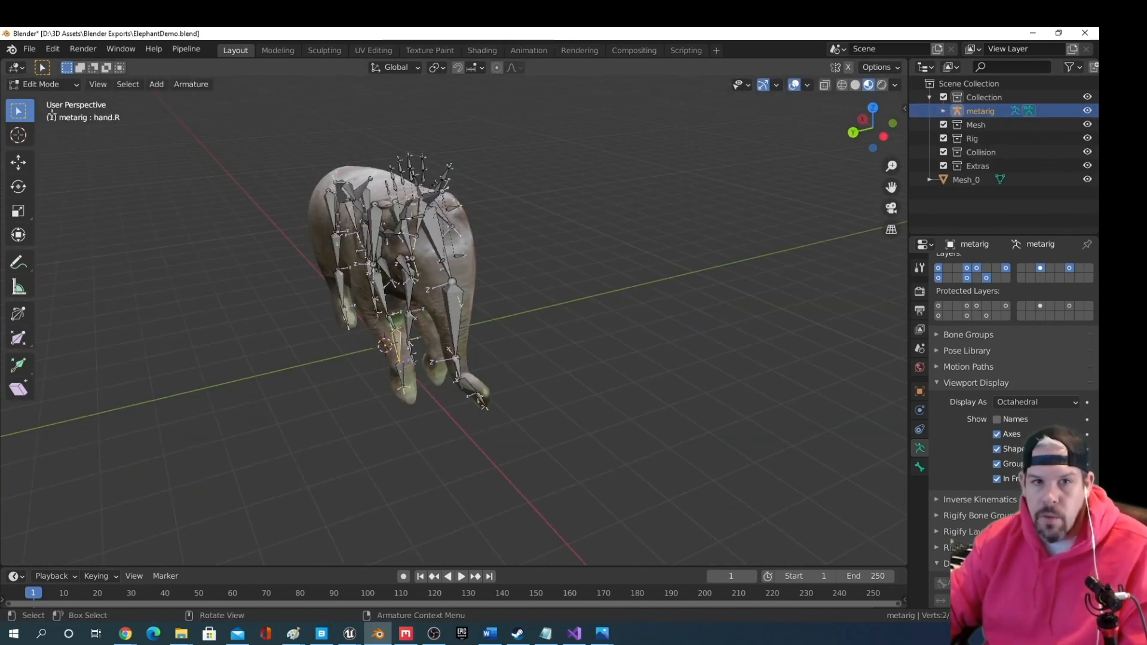
scroll(351, 499, "up", 4)
middle_click_drag(257, 508, 255, 483)
scroll(382, 493, "down", 3)
middle_click_drag(662, 468, 621, 463)
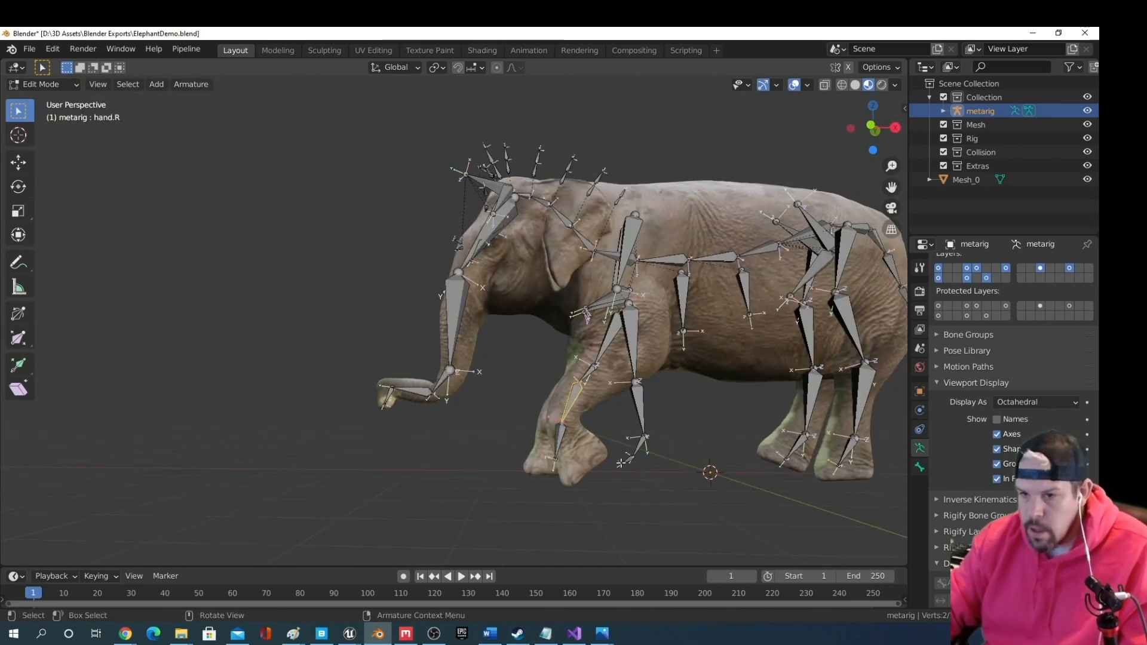
Move the left front leg's lower leg and foot bones forward to fit them inside the mesh leg
left_click(640, 411)
key("g")
left_click(592, 418)
left_click(582, 458)
scroll(586, 457, "up", 2)
key("g")
left_click(644, 530)
middle_click_drag(604, 514, 445, 341)
key("h")
key("ctrl+z")
key("g")
left_click(535, 479)
Reposition and enlarge the two bones hanging below the spine so they span the elephant's torso
left_click(541, 234)
key("g")
left_click(515, 257)
key("s")
left_click(436, 263)
key("s")
middle_click_drag(487, 164, 362, 471)
left_click(535, 195)
scroll(490, 209, "down", 4)
left_click(735, 364)
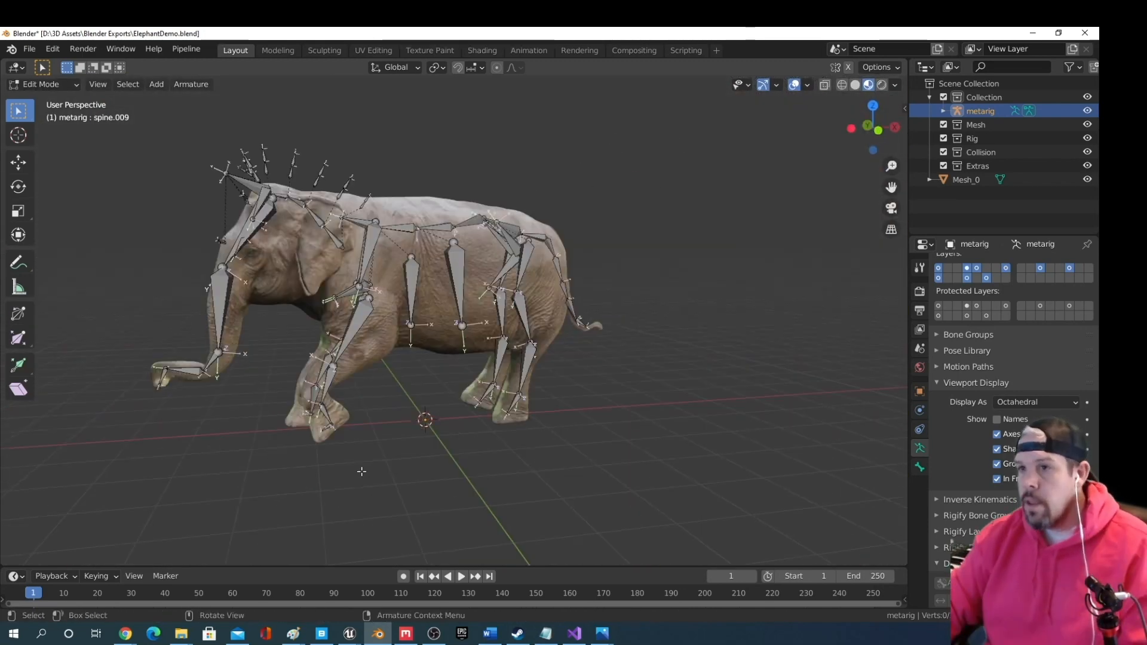
Move Mesh_0 into Collection alongside the metarig
mouse_move(535, 419)
middle_mouse_down()
mouse_move(572, 419)
mouse_move(542, 406)
middle_mouse_up()
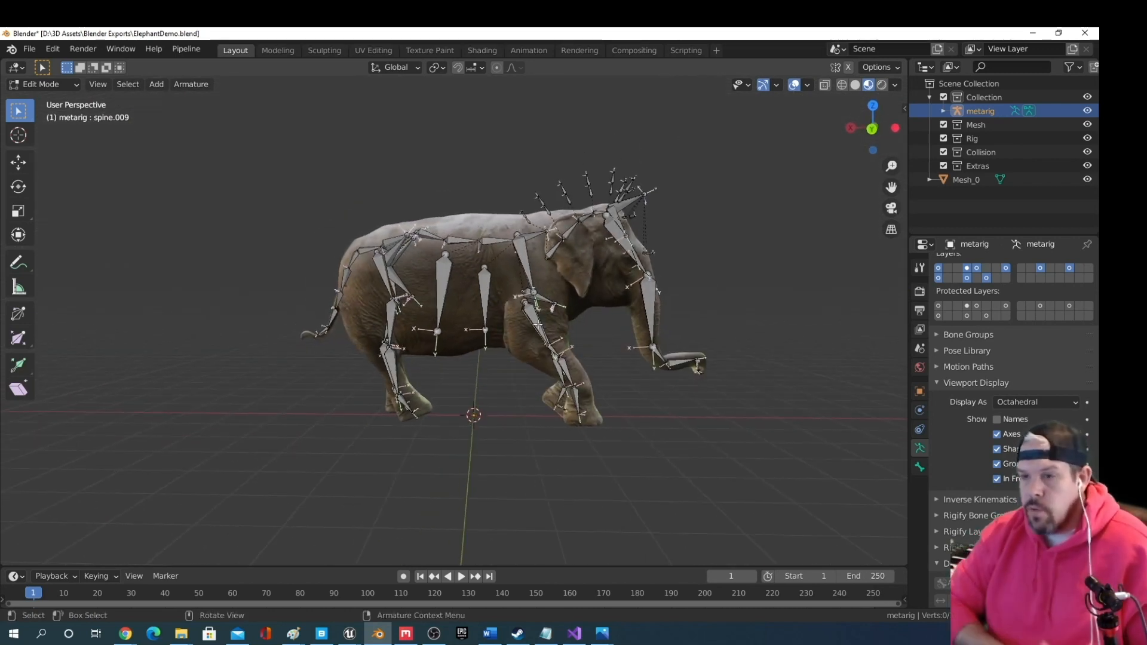
middle_click_drag(537, 325, 727, 226)
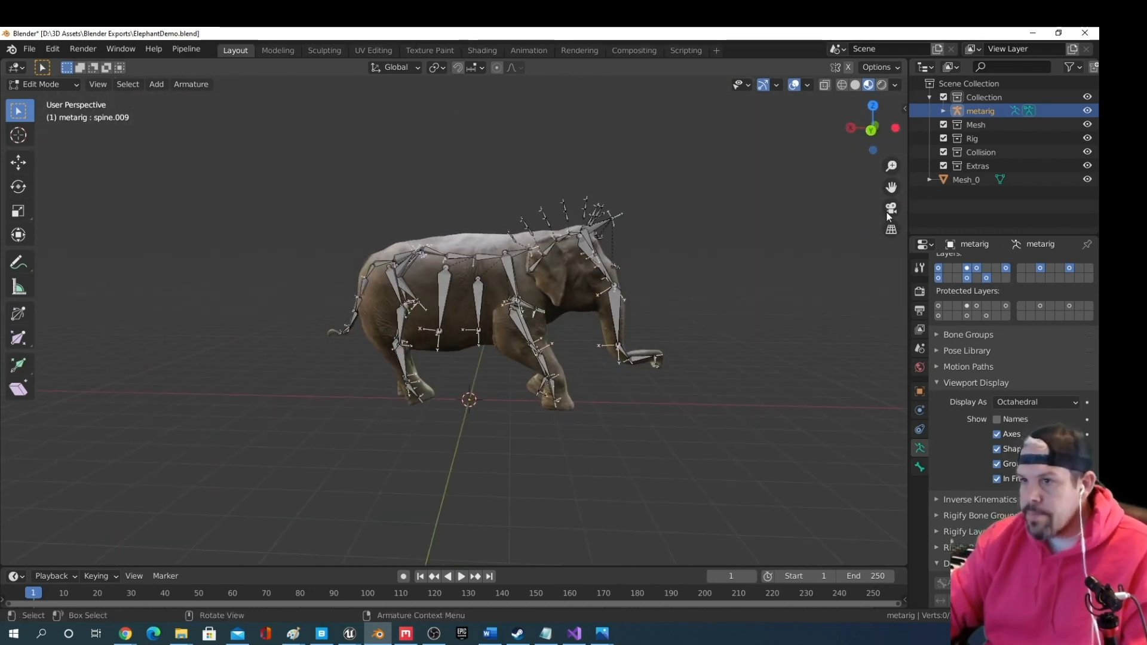
left_click(955, 179)
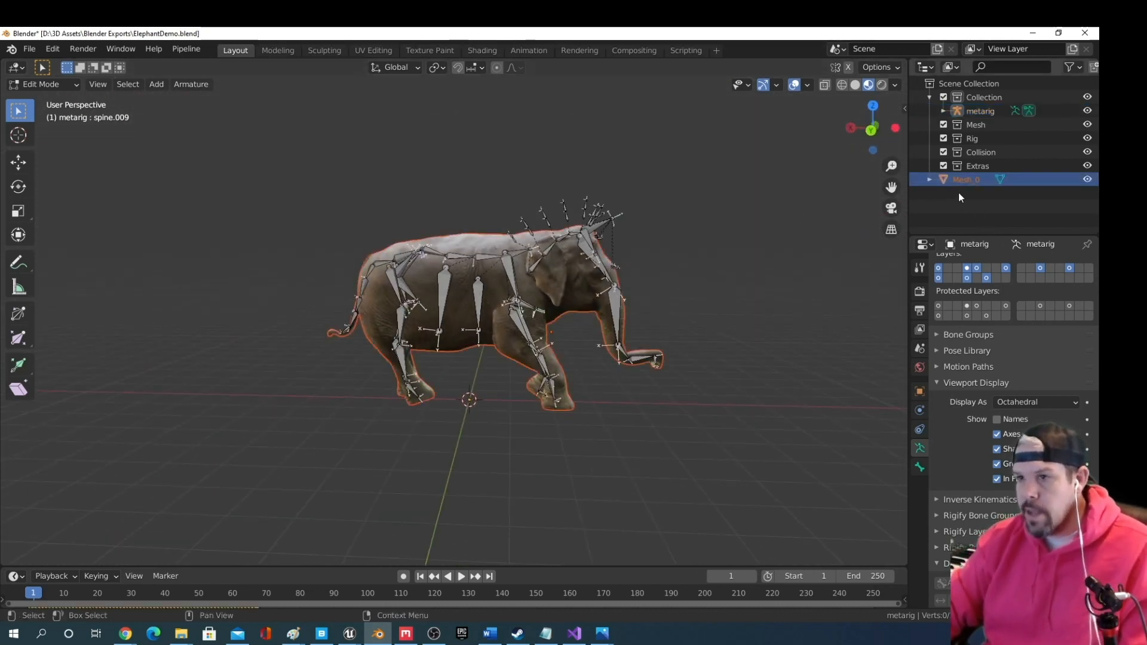
left_click_drag(966, 180, 976, 105)
left_click(980, 126)
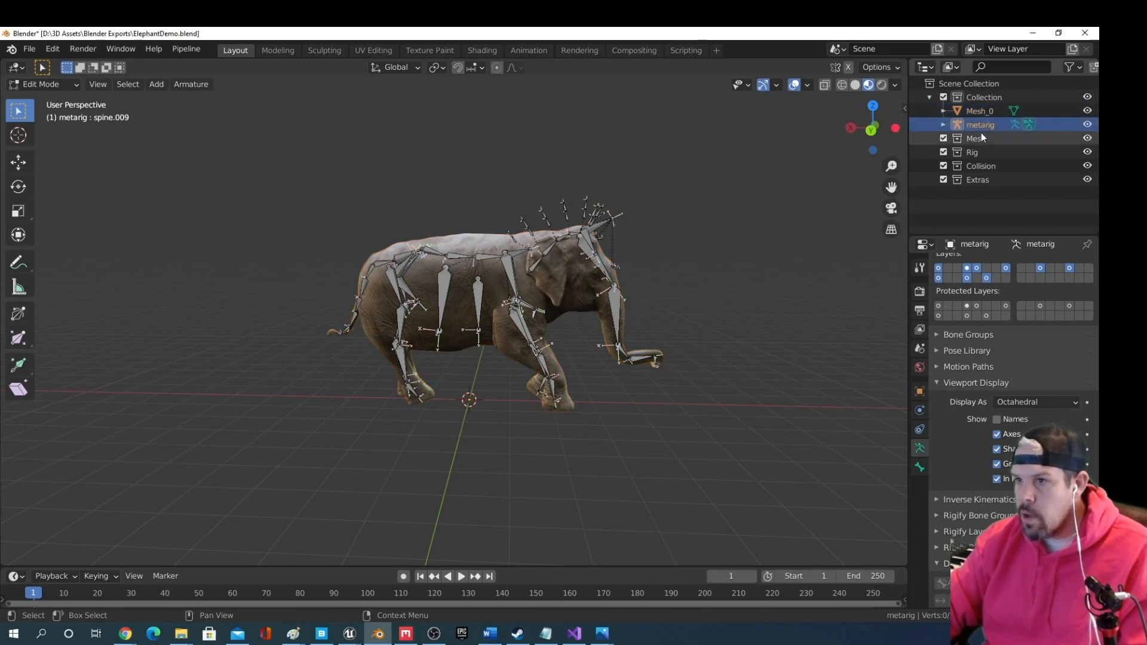
left_click(980, 111)
left_click(943, 124)
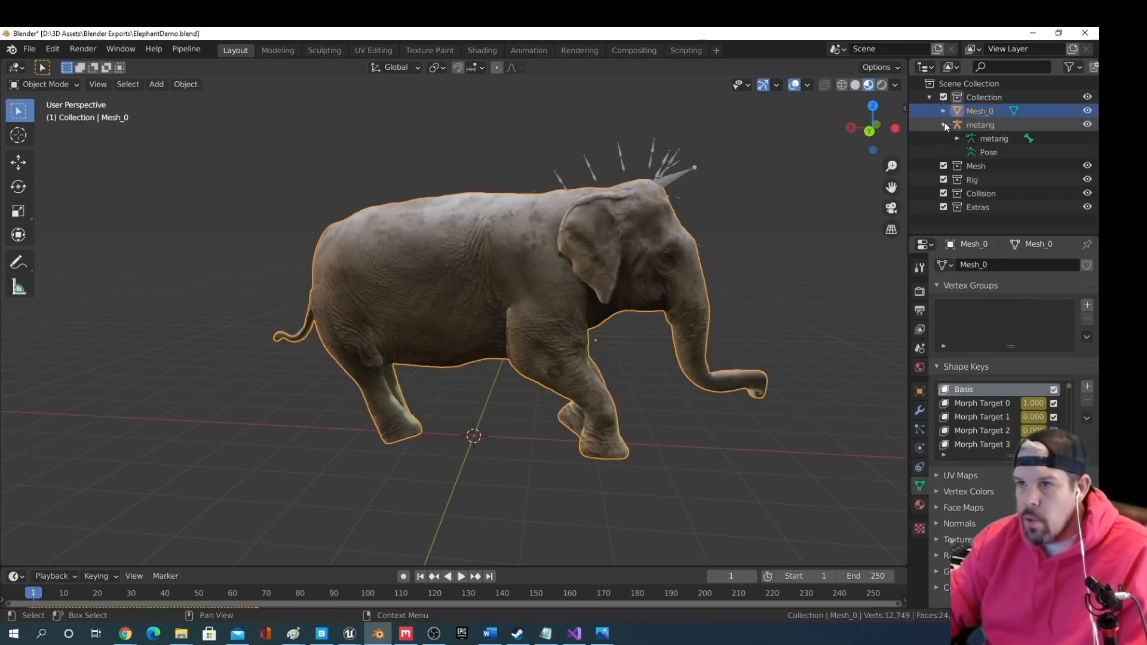
left_click(985, 123, "ctrl")
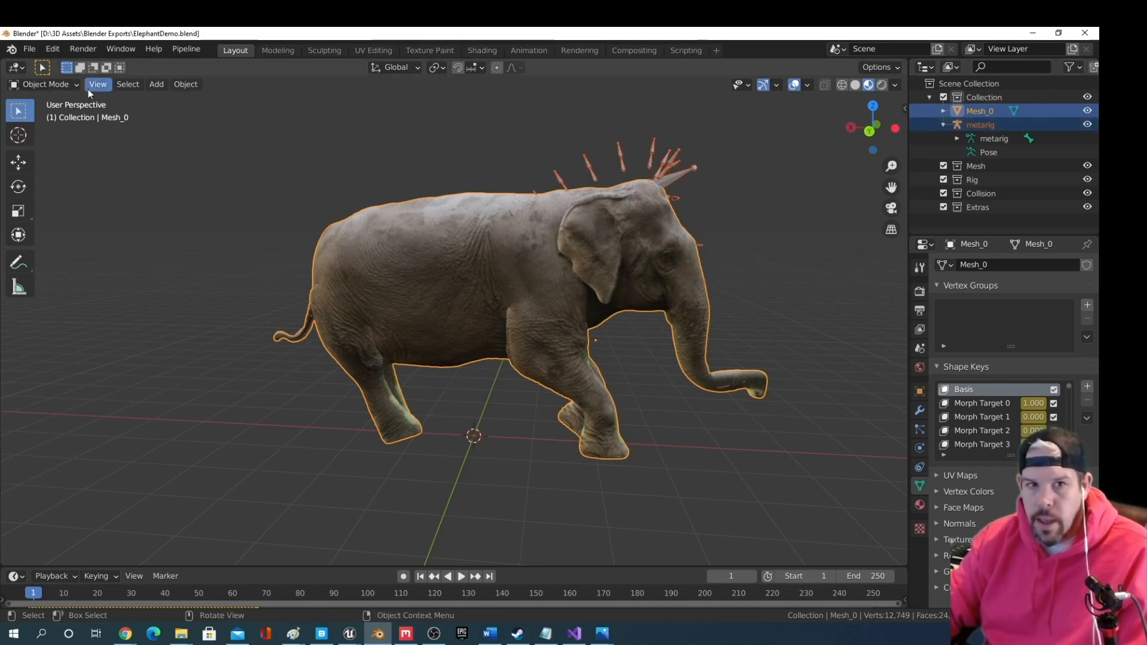
key("ctrl+p")
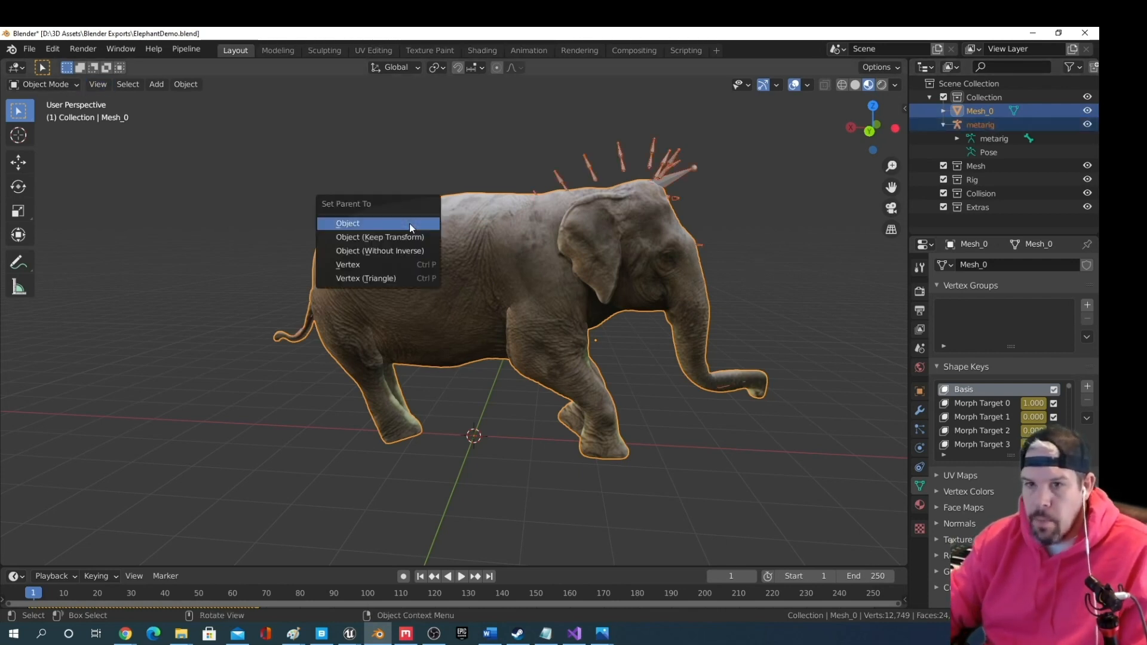
left_click(1013, 126)
left_click(984, 112)
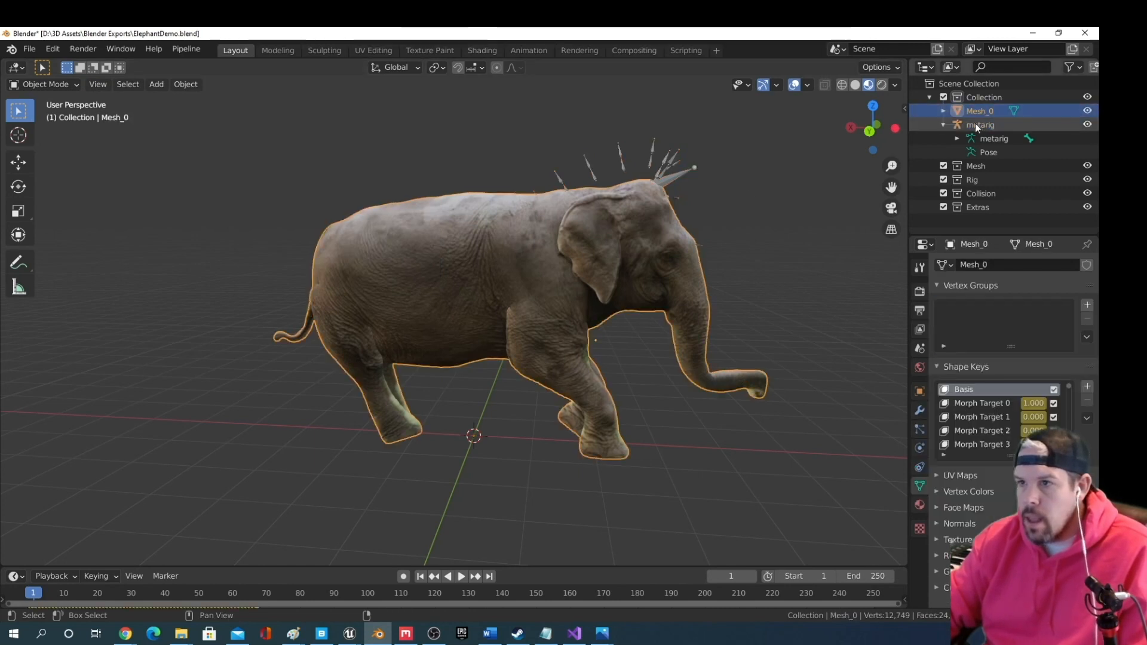
left_click(975, 123, "ctrl")
key("ctrl+p")
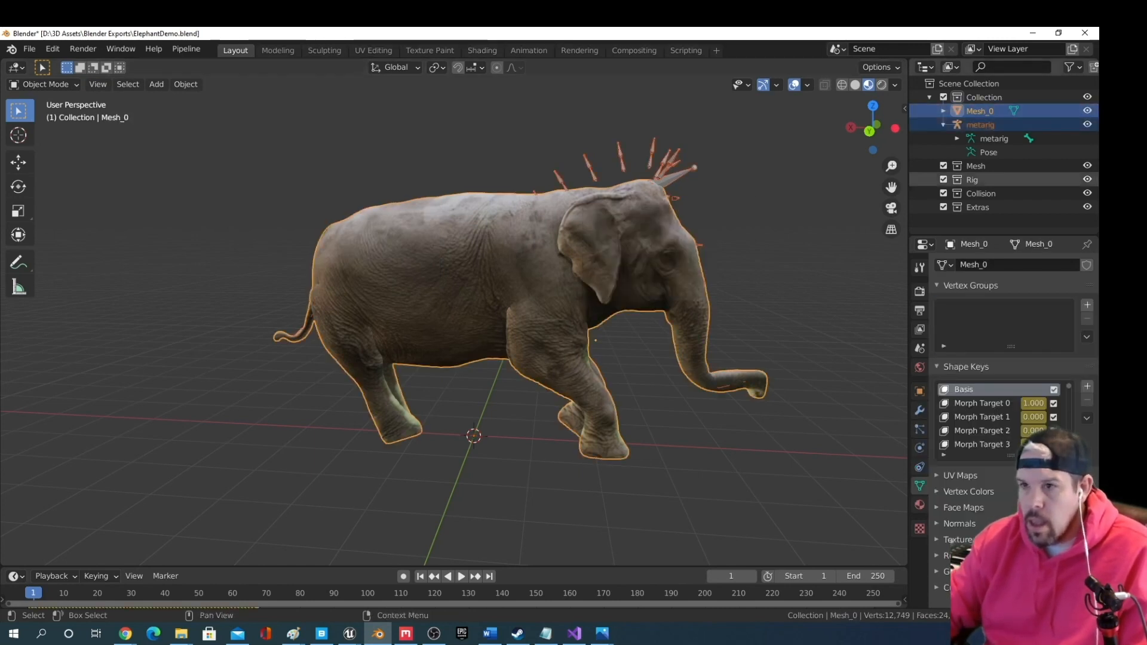
left_click(980, 124)
Try to parent Mesh_0 to the metarig armature with the metarig as the active object
left_click(980, 113)
left_click(980, 125, "ctrl")
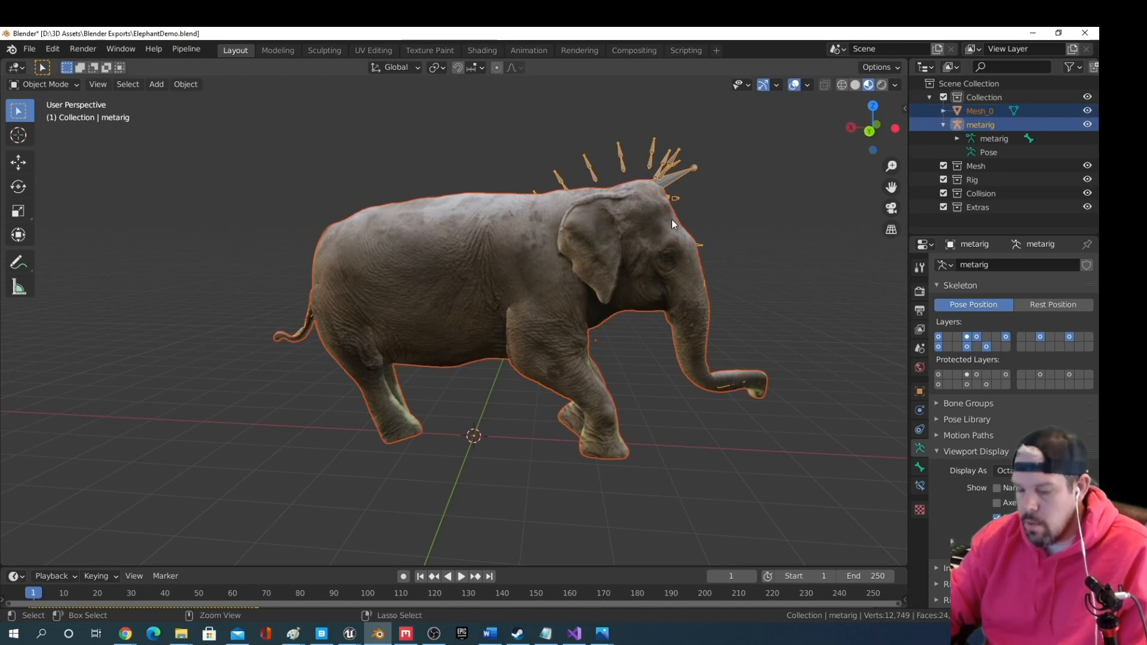
key("ctrl+p")
left_click(672, 220)
Parent Mesh_0 to the metarig using Armature Deform With Automatic Weights, with the metarig as the active object
left_click(989, 127)
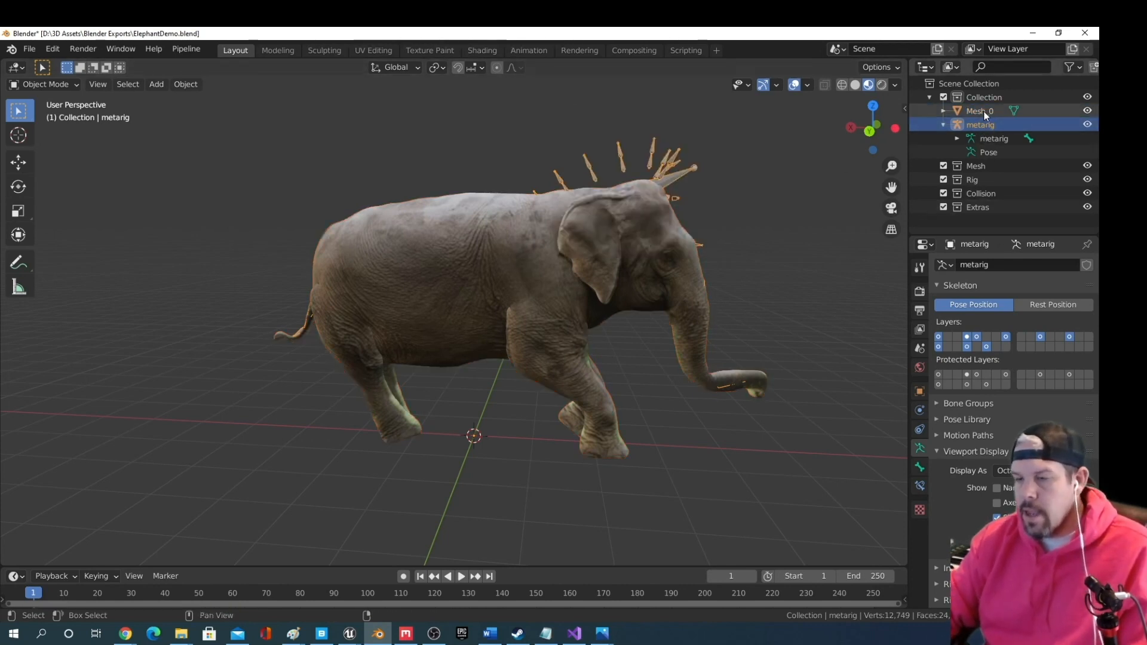
left_click(980, 111)
left_click(980, 125, "ctrl")
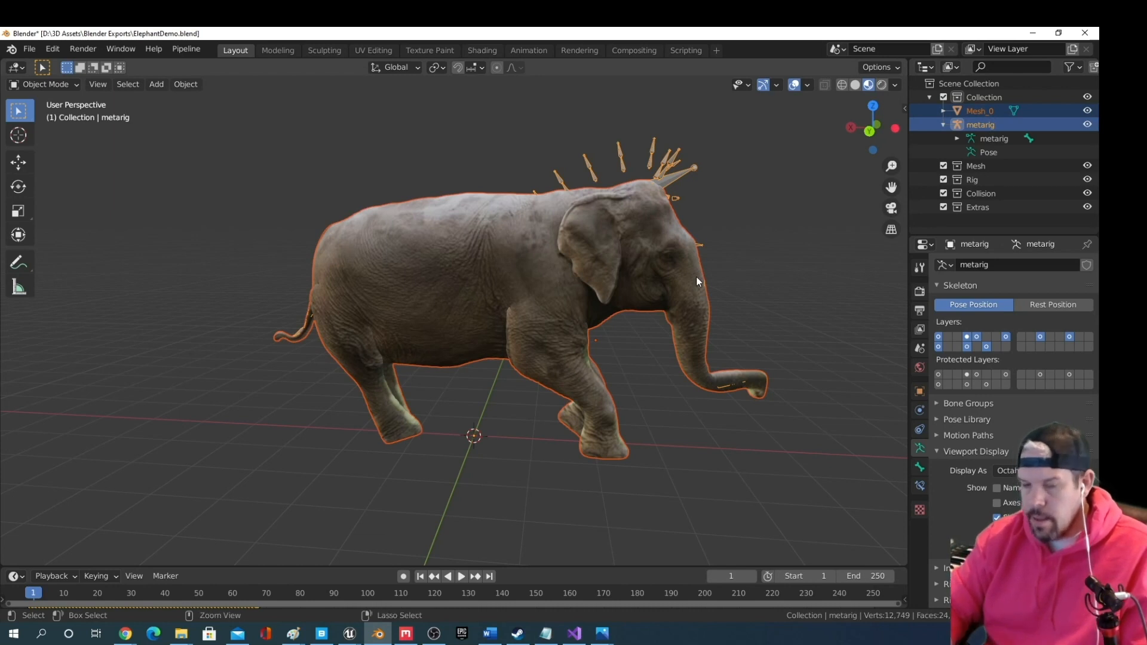
key("ctrl+p")
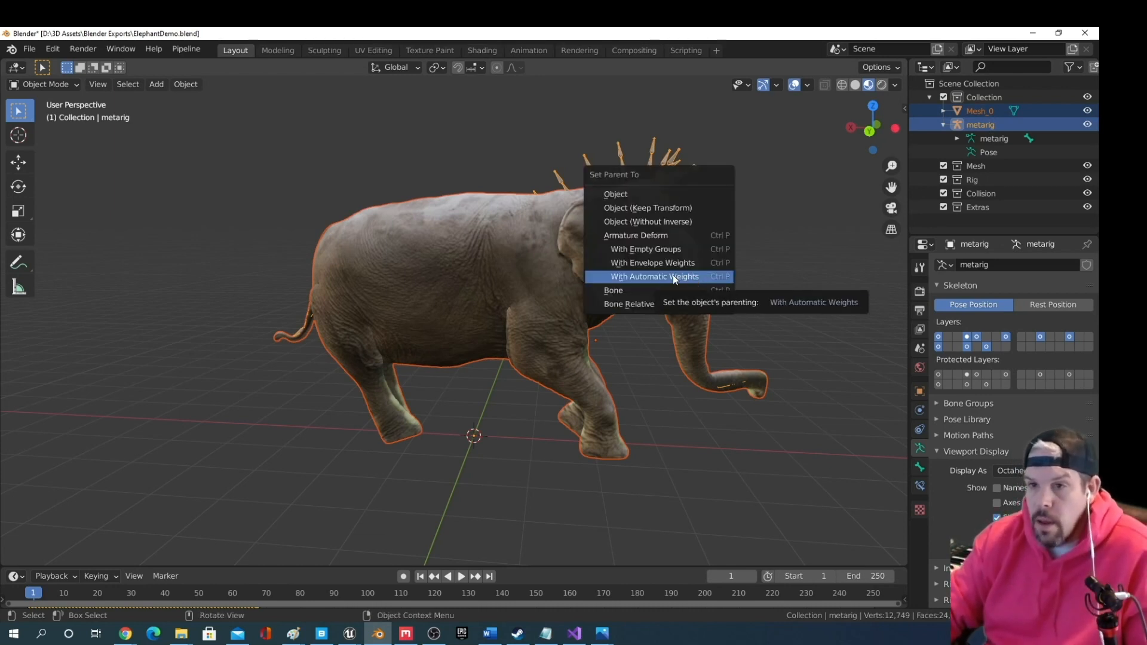
left_click(674, 278)
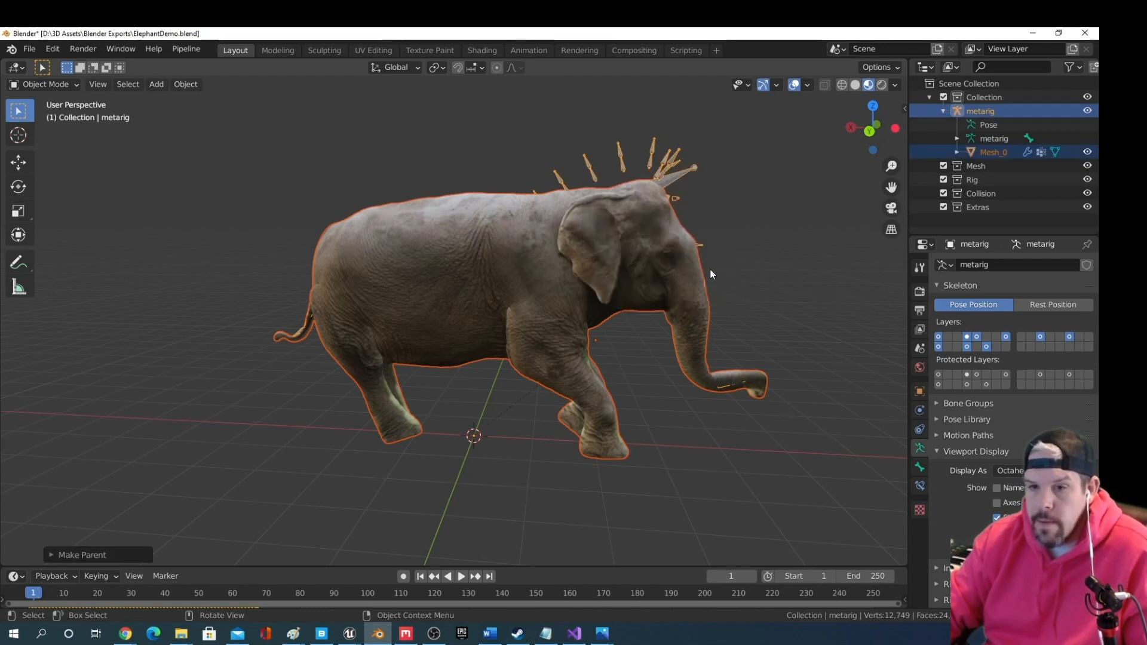
middle_click_drag(710, 269, 746, 246)
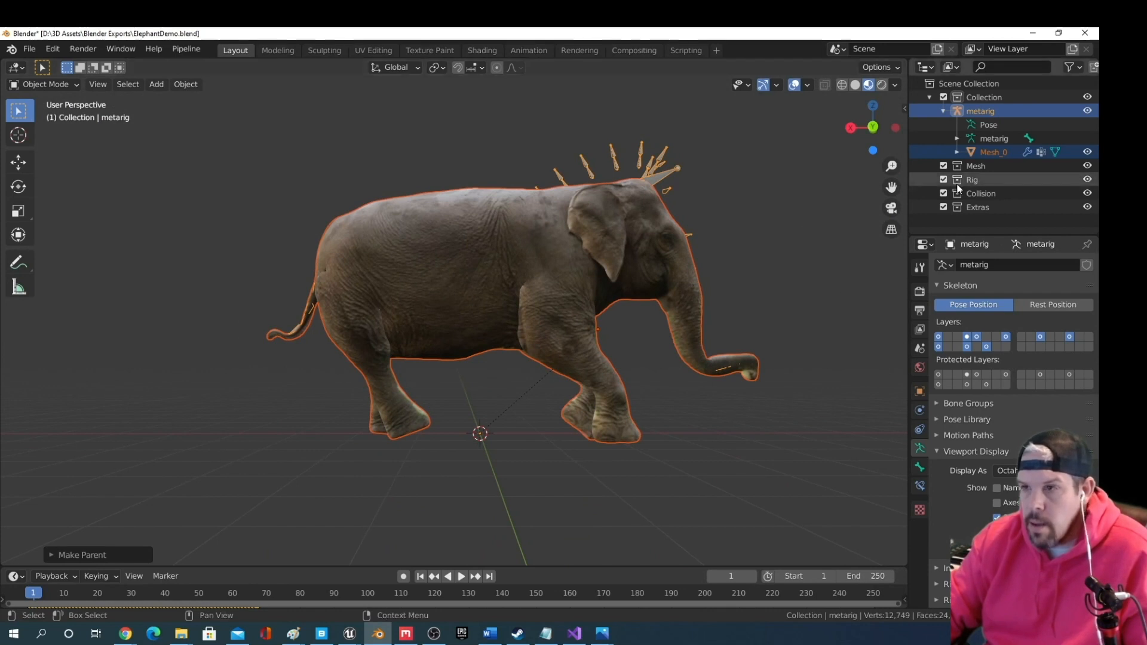
Examine the modifiers and vertex groups listed under Mesh_0, including the belly and chest groups
left_click(958, 151)
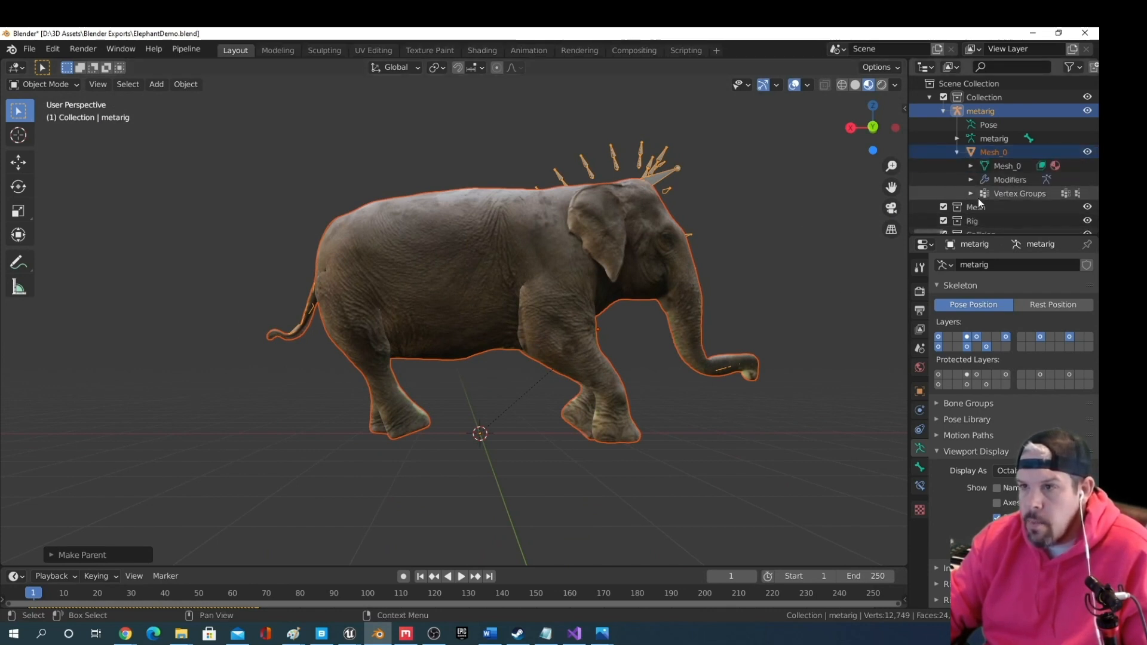
left_click(972, 180)
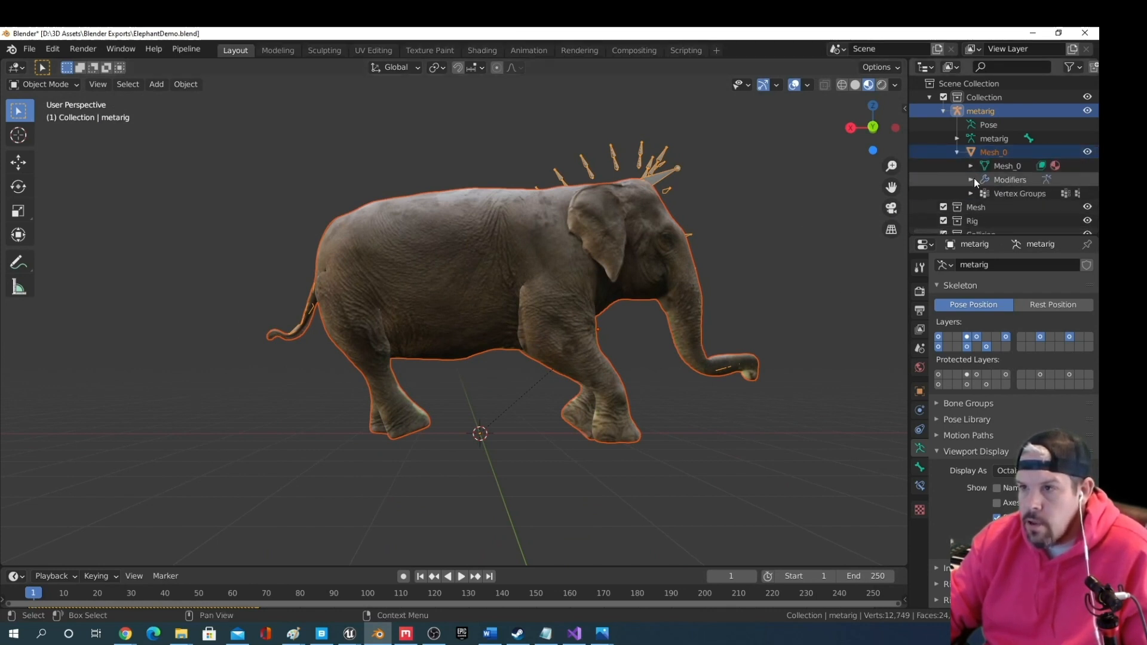
left_click(973, 179)
left_click(969, 193)
scroll(980, 191, "down", 3)
scroll(983, 187, "down", 1)
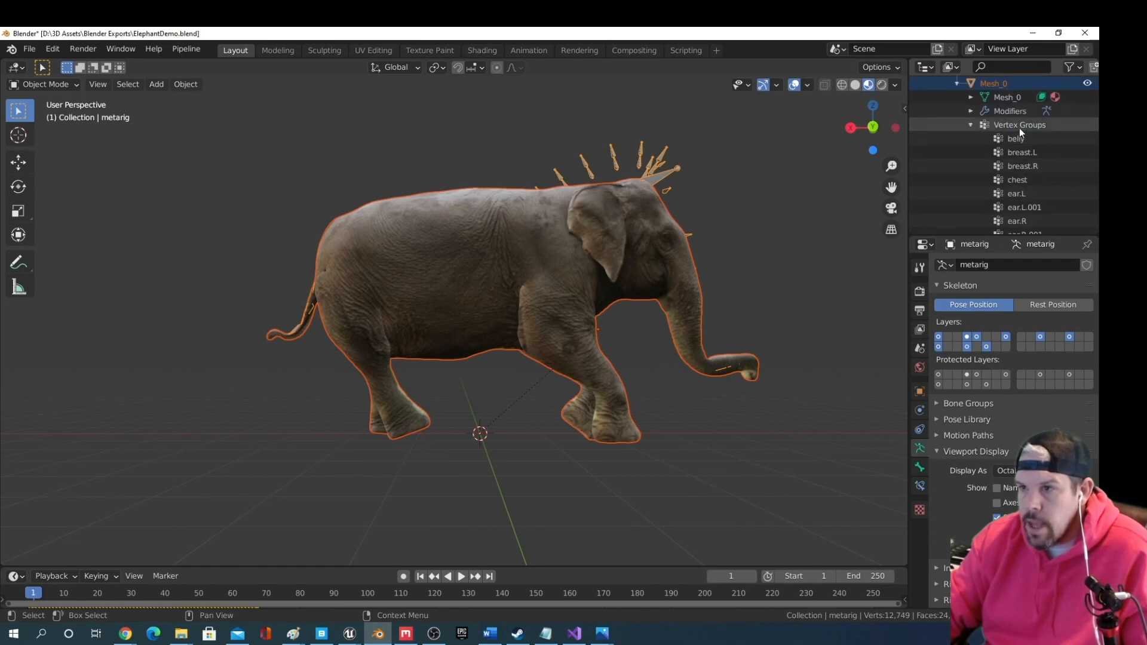
left_click(1013, 138)
left_click(1017, 181)
scroll(1018, 202, "up", 3)
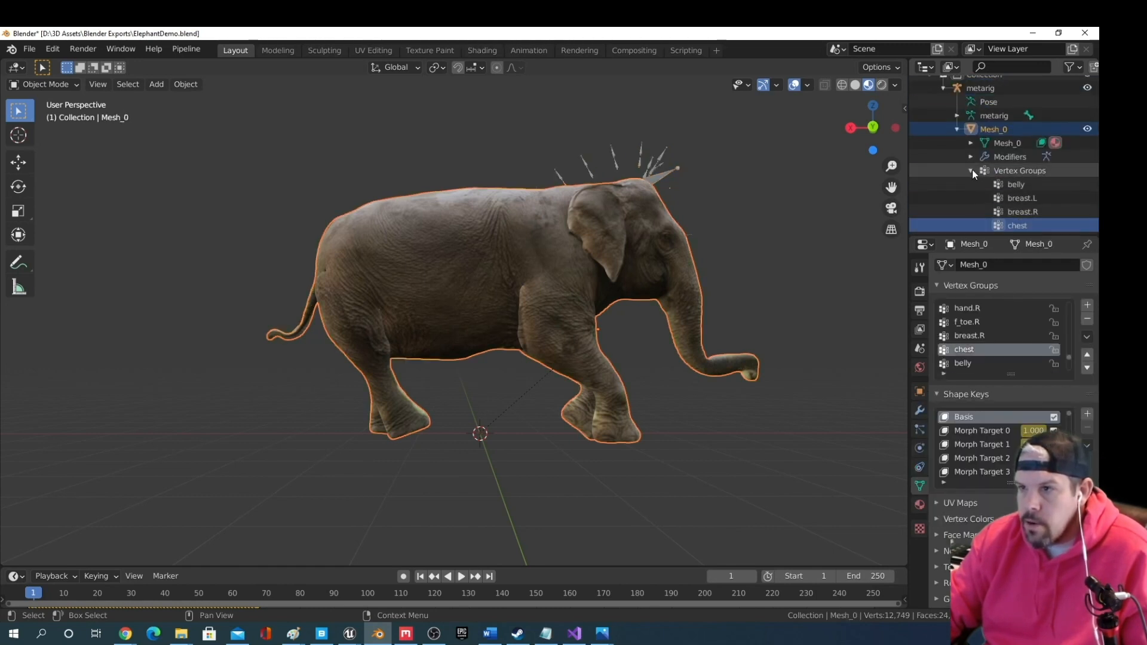
scroll(1012, 197, "down", 5)
scroll(1014, 203, "up", 5)
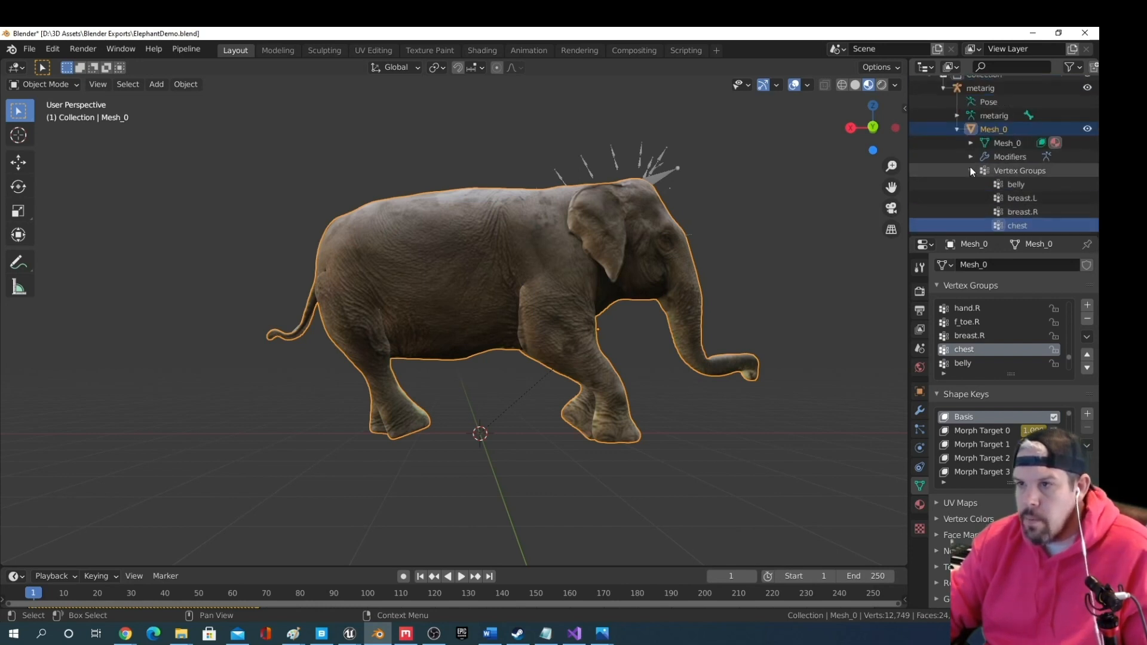
left_click(969, 171)
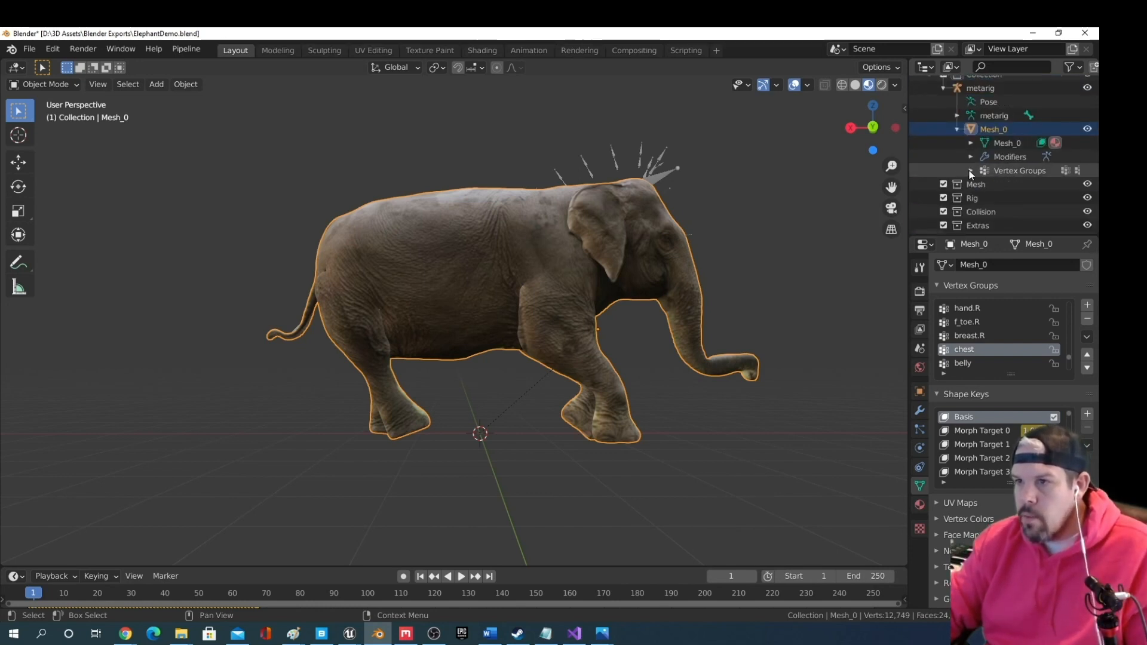
Switch Mesh_0 to Weight Paint mode and inspect the weights of the belly, breast.L, breast.R and chest vertex groups
left_click(70, 89)
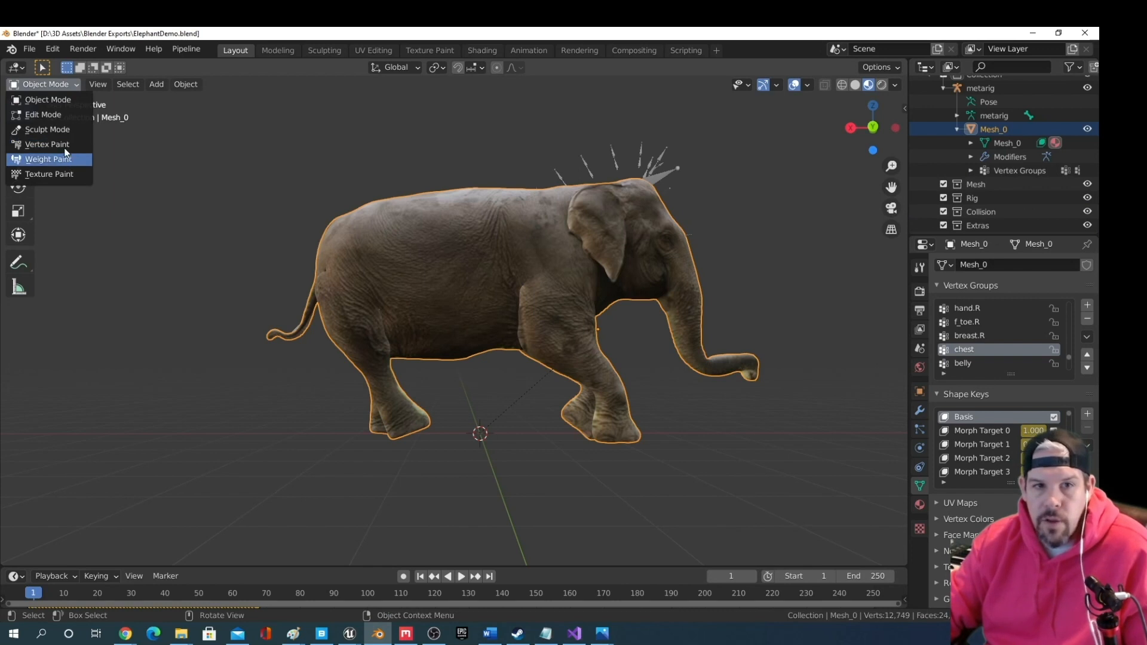
left_click(48, 159)
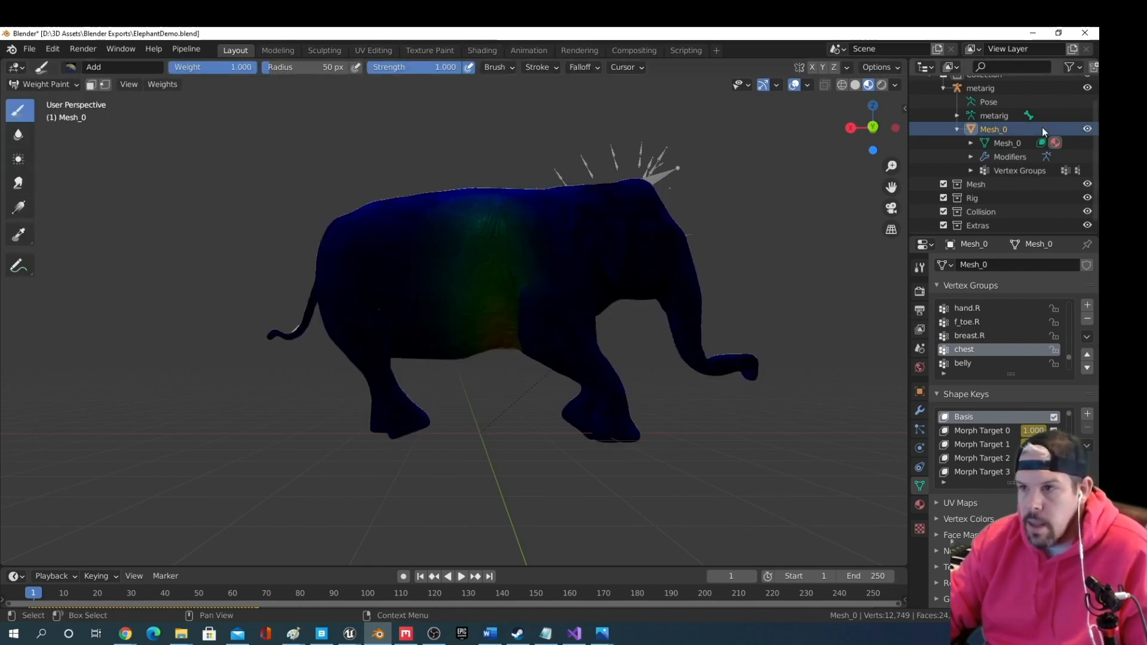
left_click(970, 171)
left_click(998, 185)
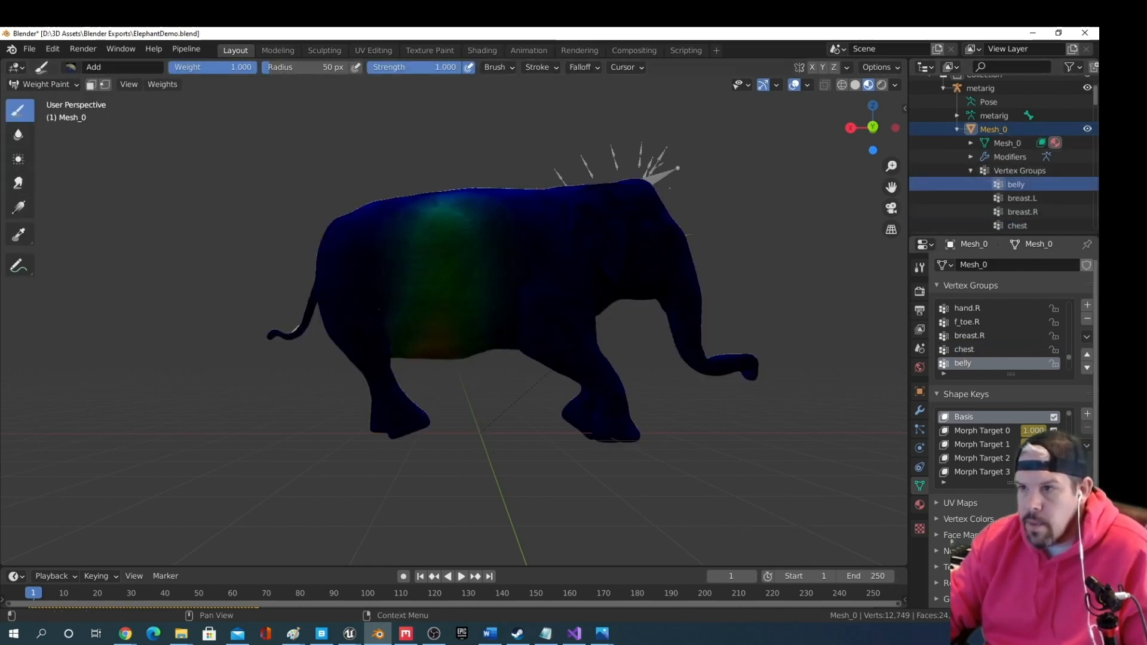
key("Left")
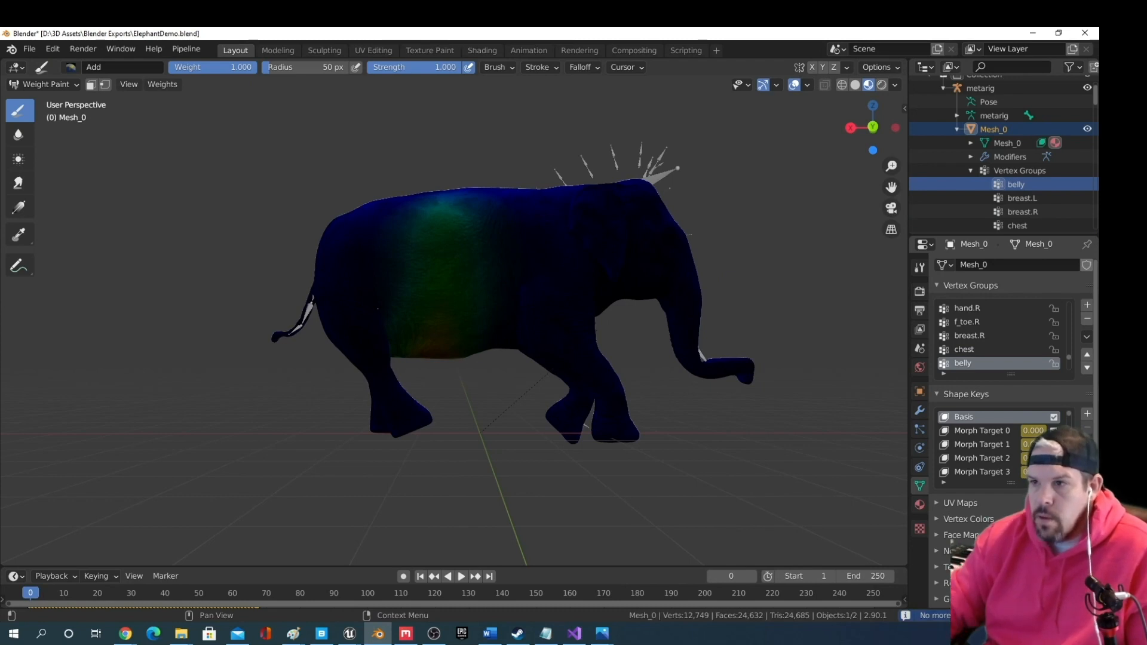
left_click(1032, 199)
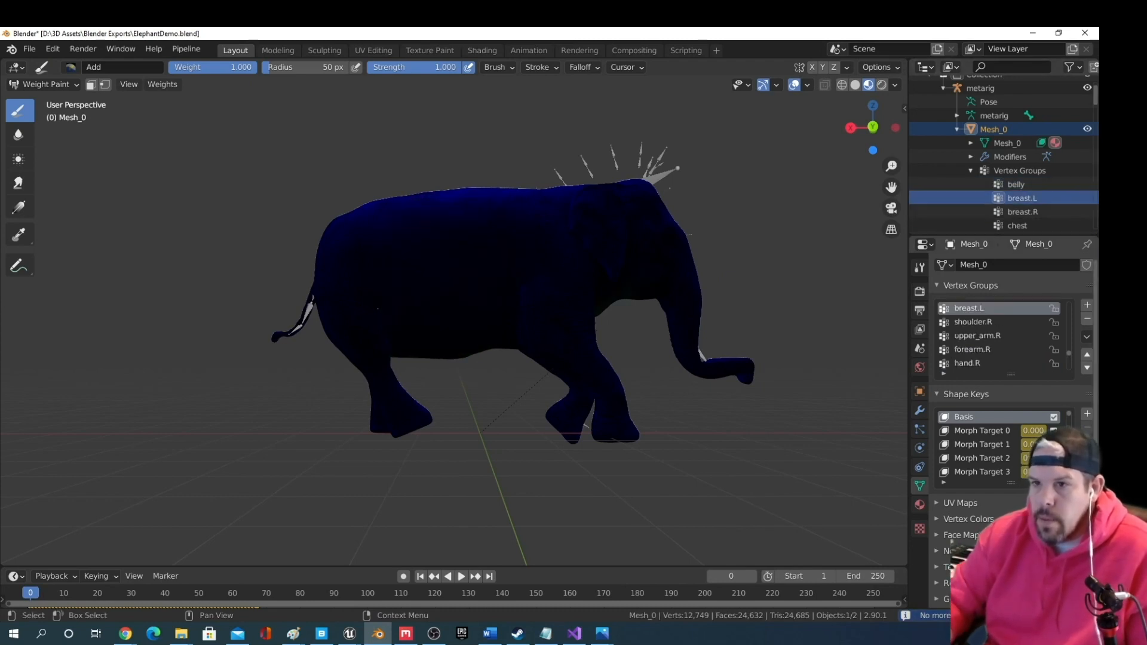
left_click(1023, 213)
left_click(1022, 222)
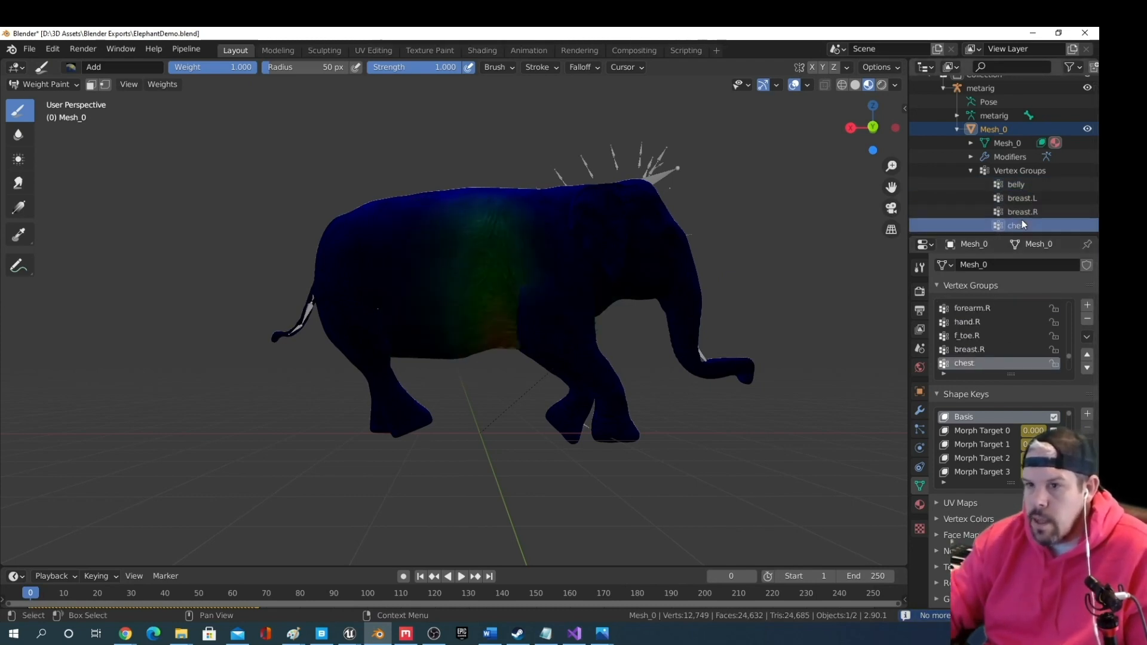
Inspect the painted weights of the ear, hair, pelvis and skull vertex groups, ending on skull.002
scroll(1024, 218, "down", 2)
left_click(1024, 206)
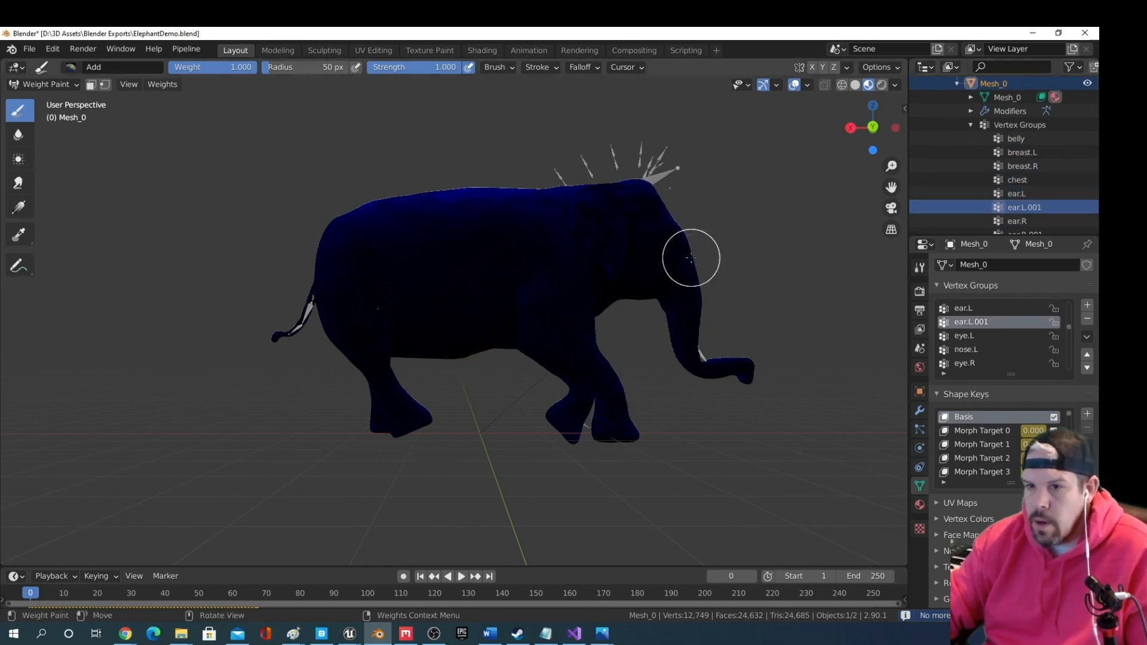
middle_click_drag(691, 256, 568, 263)
left_click(1035, 225)
scroll(1036, 221, "down", 8)
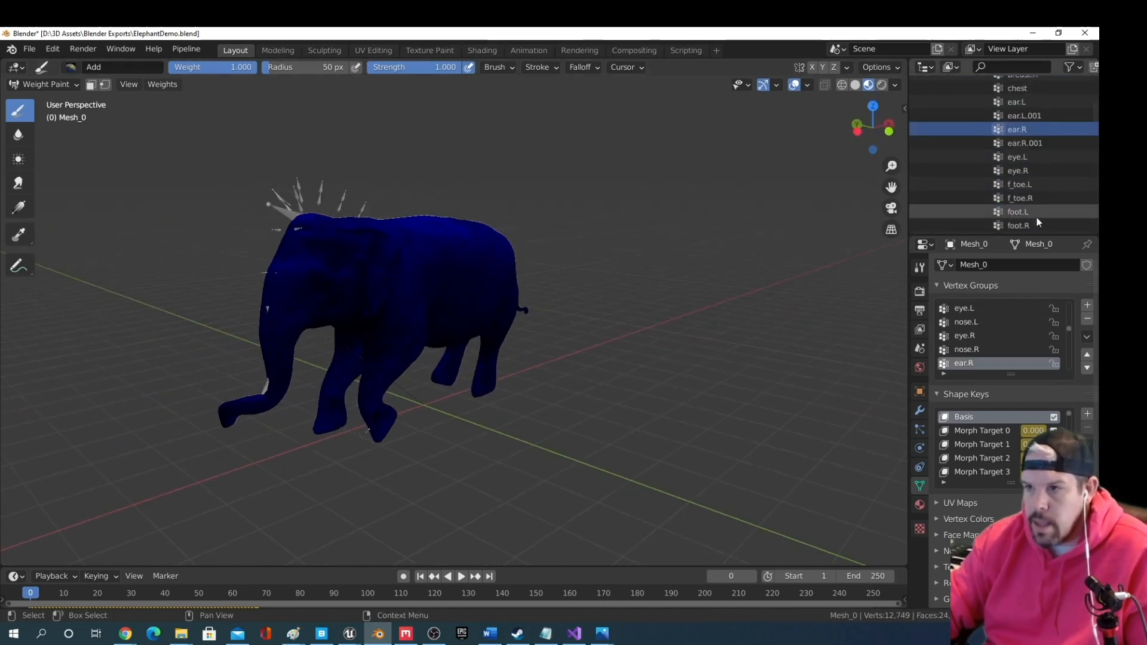
left_click(1030, 175)
left_click(1026, 205)
left_click(1024, 213)
scroll(1024, 213, "down", 5)
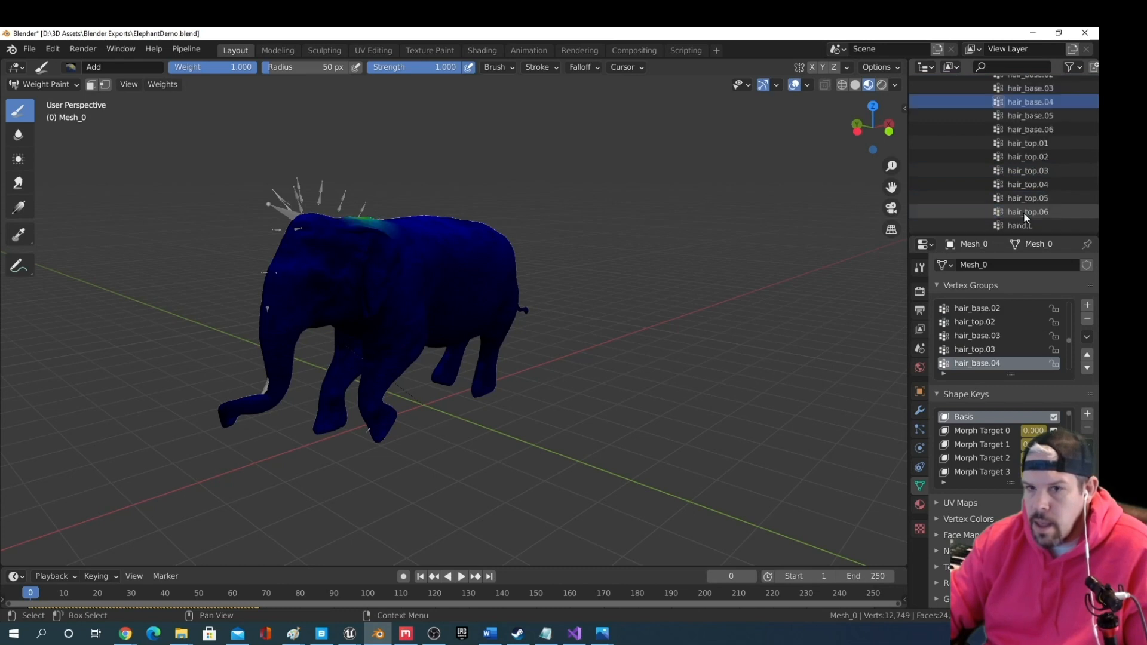
left_click(1024, 213)
scroll(1025, 209, "down", 5)
left_click(1024, 208)
left_click(1019, 219)
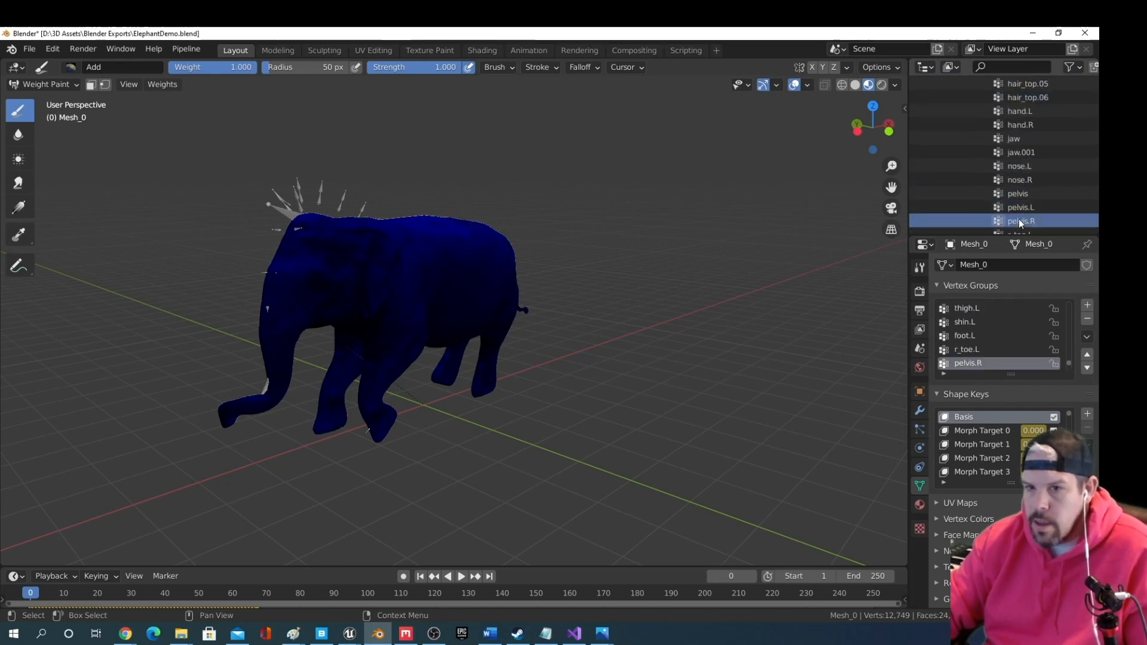
scroll(1020, 215, "down", 5)
left_click(1022, 202)
left_click(1017, 216)
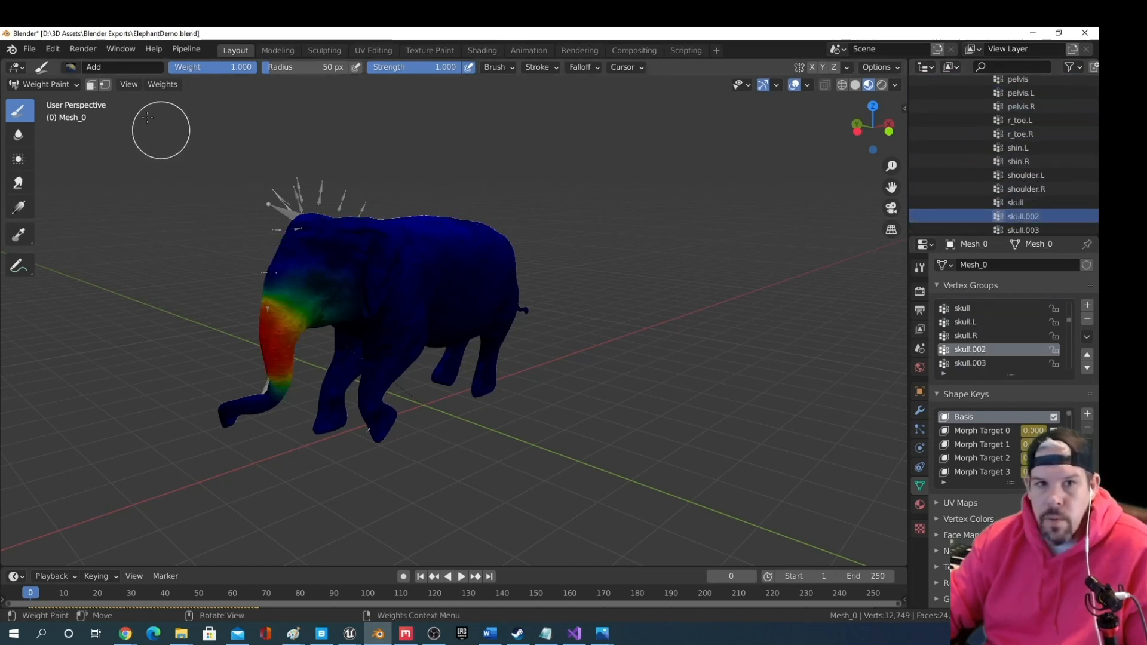
Return Mesh_0 to Object Mode and collapse its contents in the object hierarchy
left_click(50, 83)
left_click(42, 95)
middle_click_drag(220, 184, 496, 249)
scroll(967, 131, "up", 15)
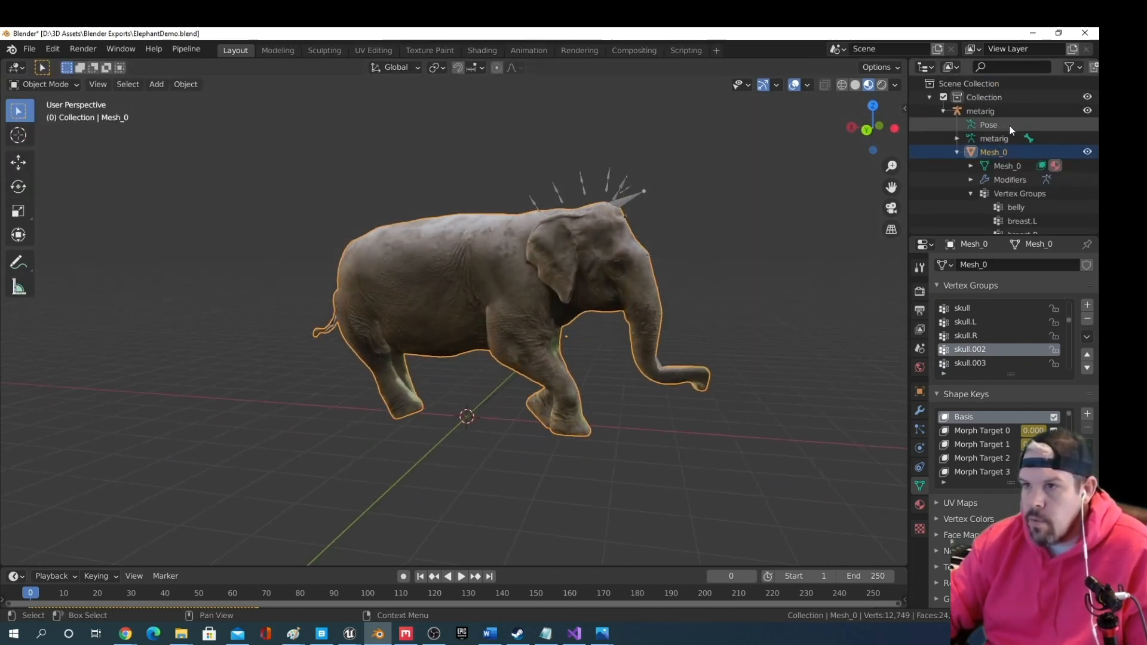
left_click(957, 152)
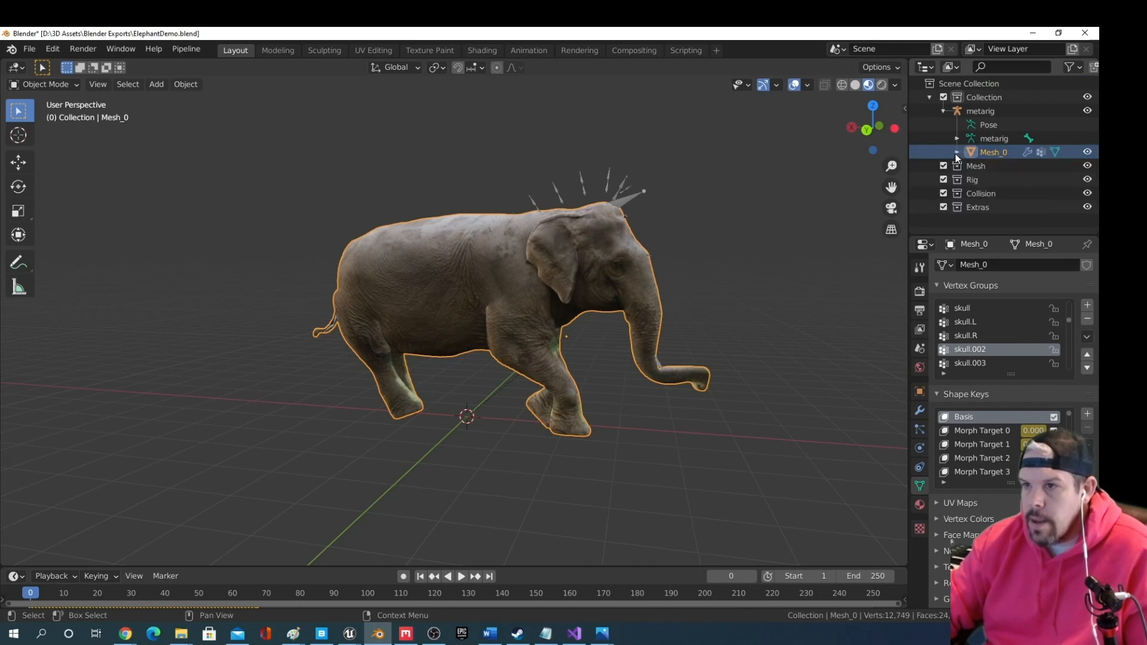
Select the metarig armature, collapse its hierarchy and switch it to Pose Mode
left_click(992, 139)
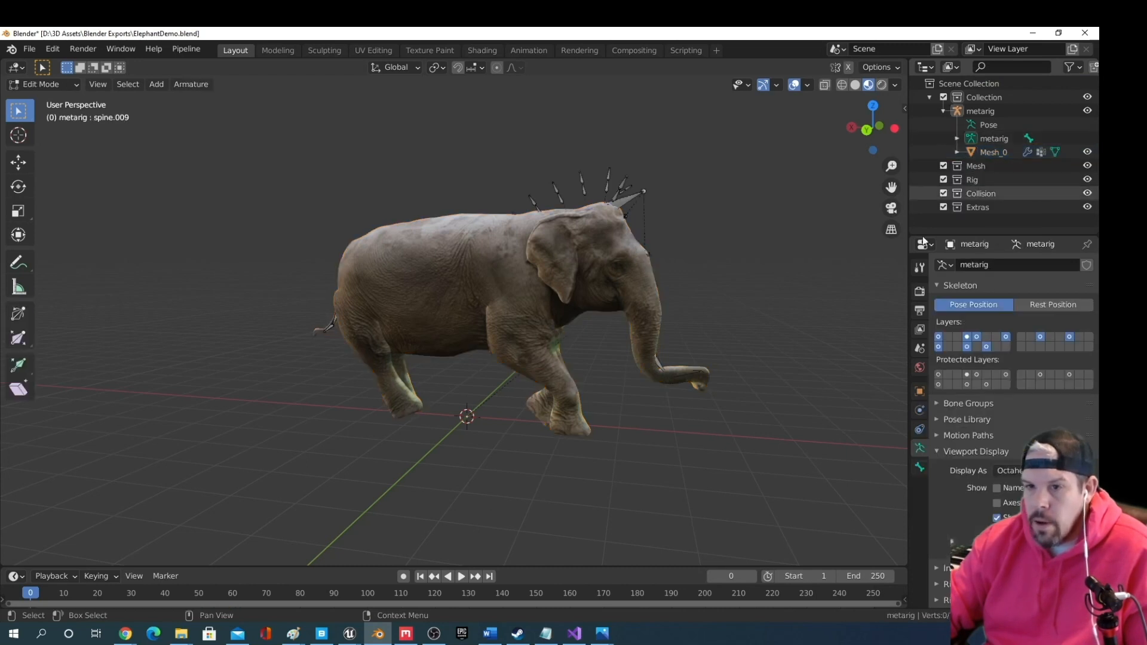
left_click(981, 111)
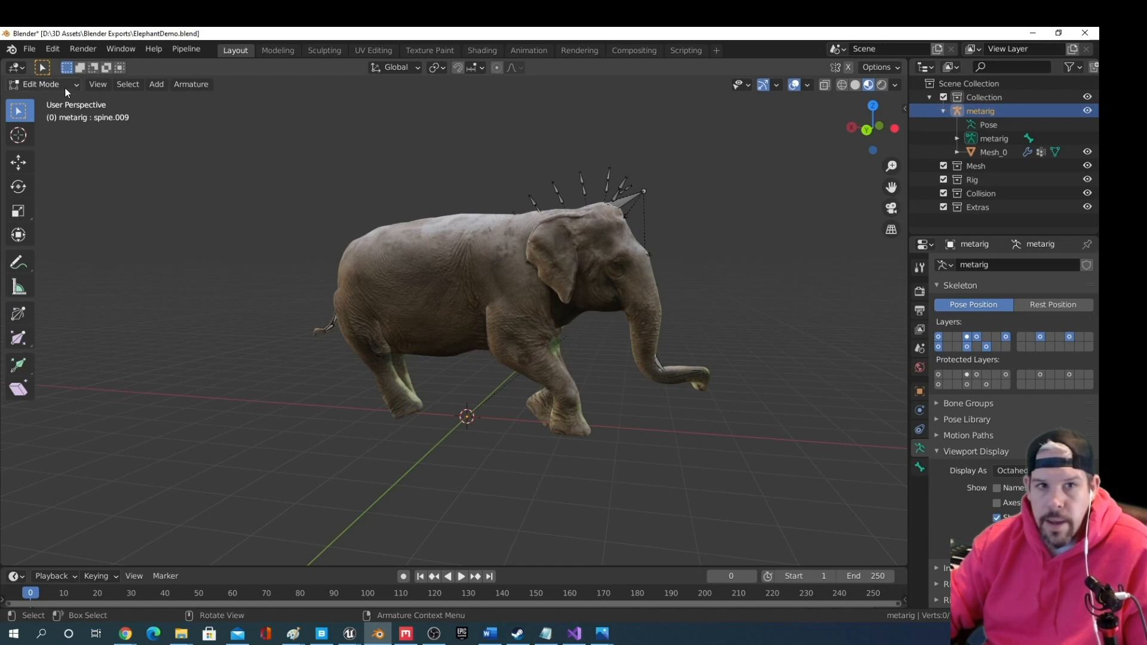
left_click(43, 84)
left_click(37, 96)
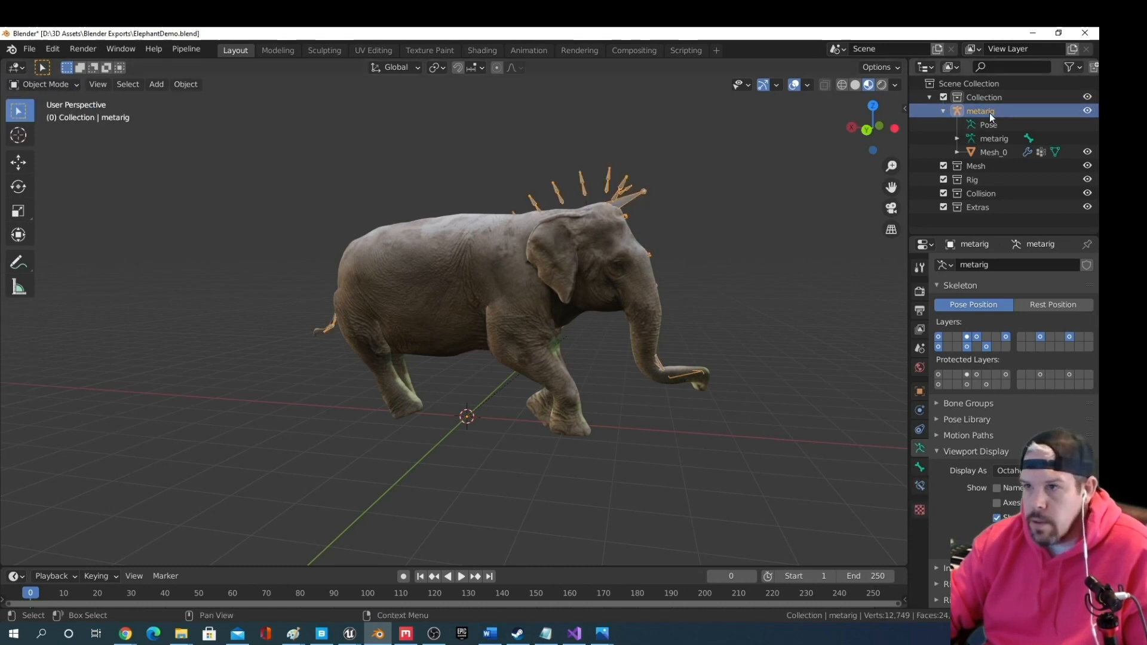
left_click(944, 111)
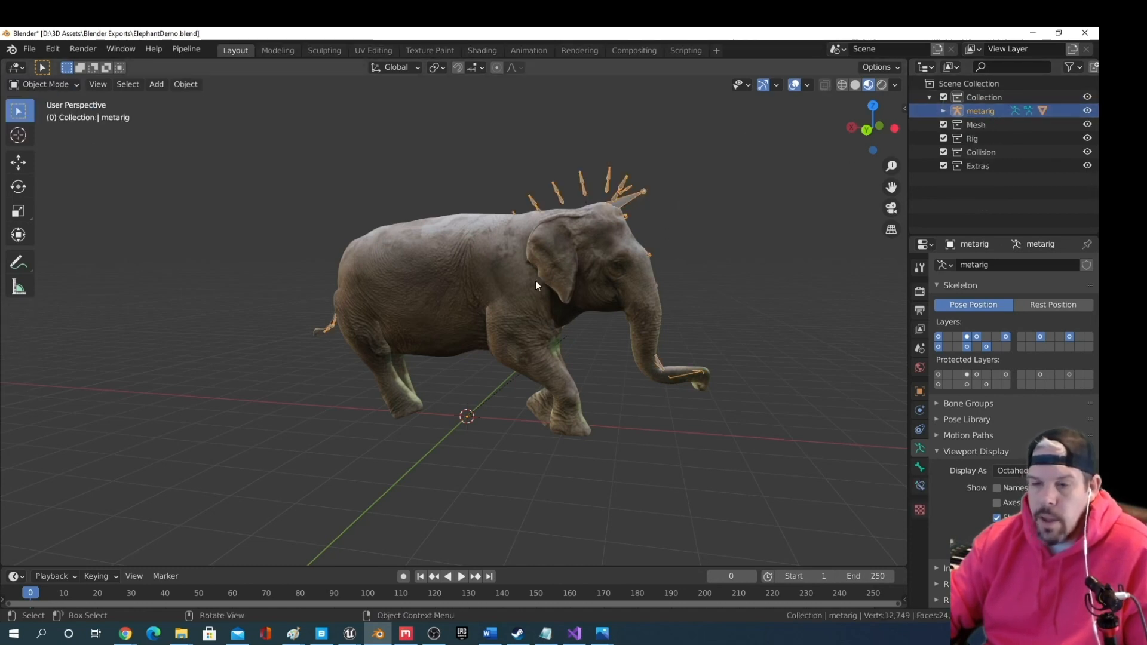
left_click(70, 87)
left_click(57, 129)
Display the metarig's bone axes and draw its bones in front of the elephant mesh
middle_click_drag(587, 301, 330, 291)
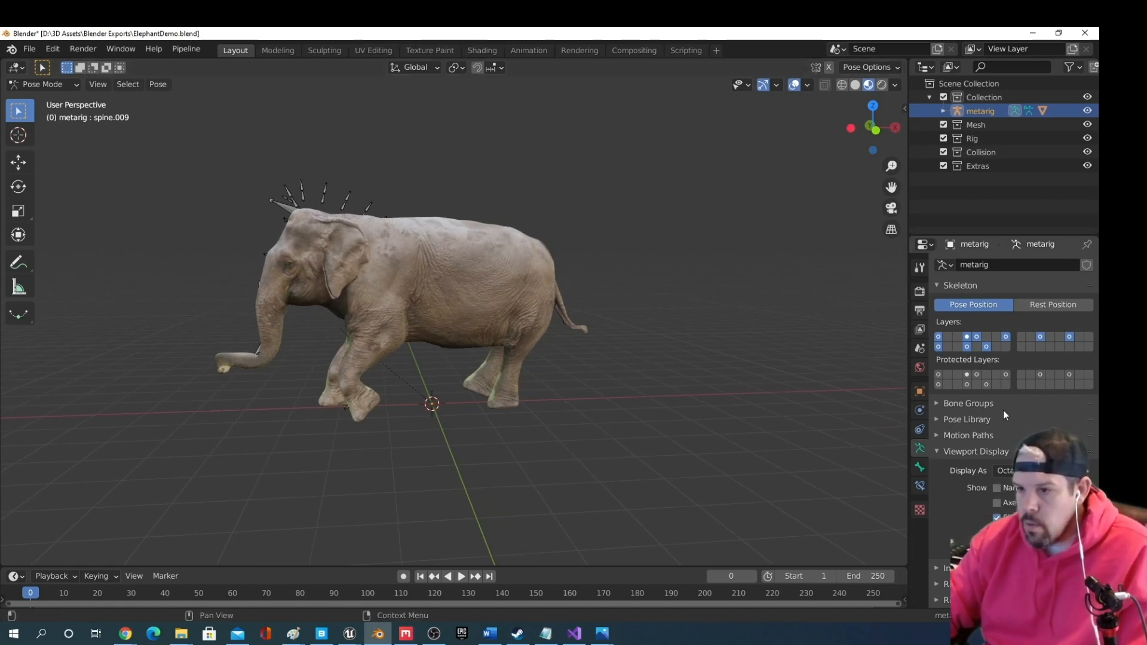
left_click(998, 504)
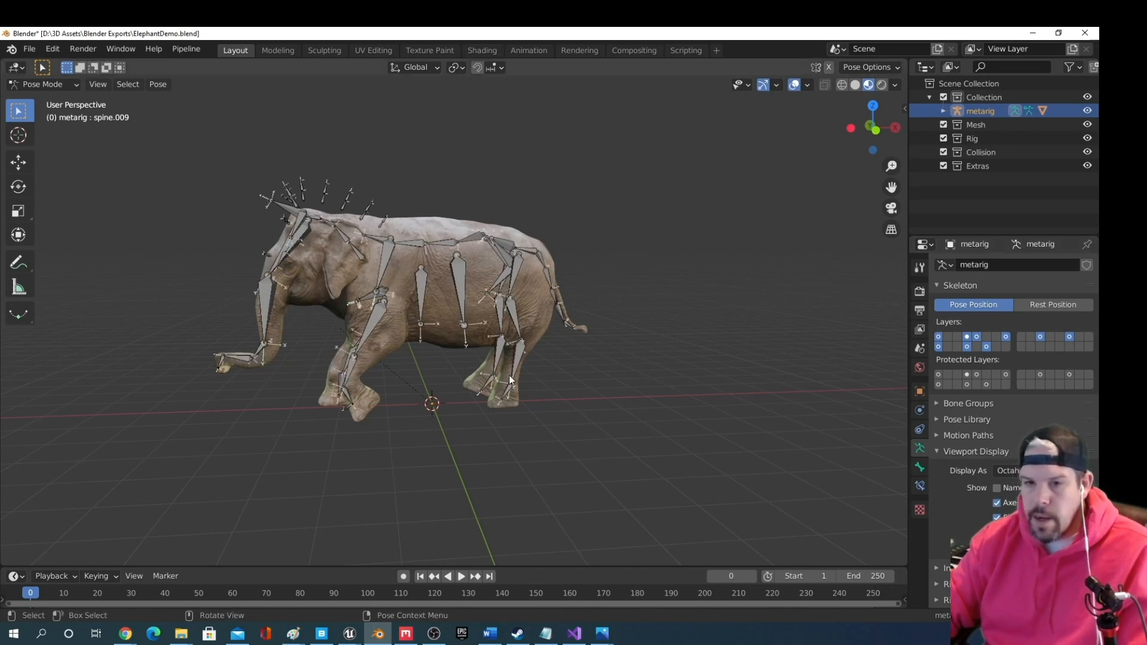
middle_click_drag(513, 380, 707, 379)
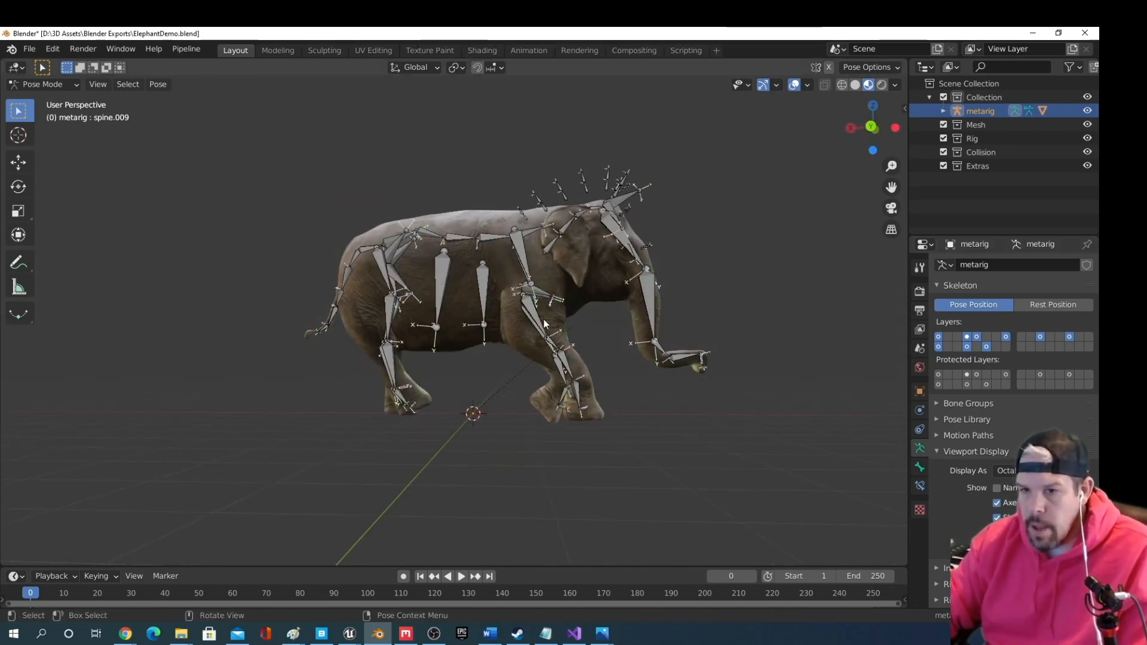
Test the front leg's deformation by rotating the upper_arm.R bone forward, and cancel the rotation
left_click(525, 308)
key("g")
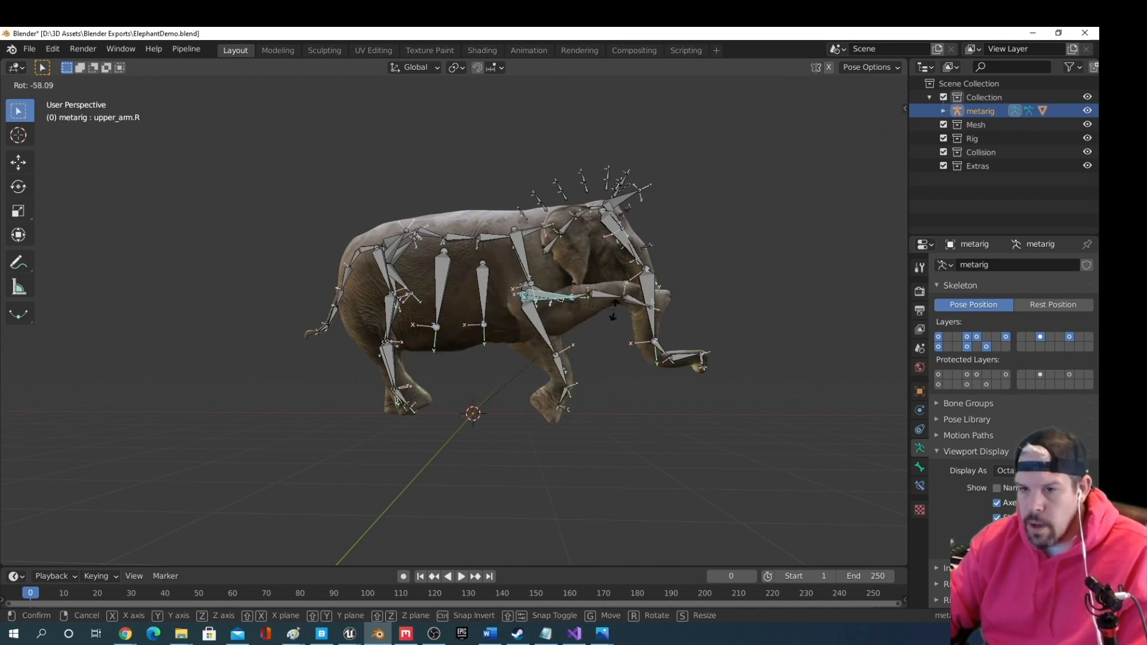
right_click(553, 361)
Test the trunk's deformation by rotating the skull.002 and skull.008 bones one at a time, cancelling each rotation
left_click(649, 299)
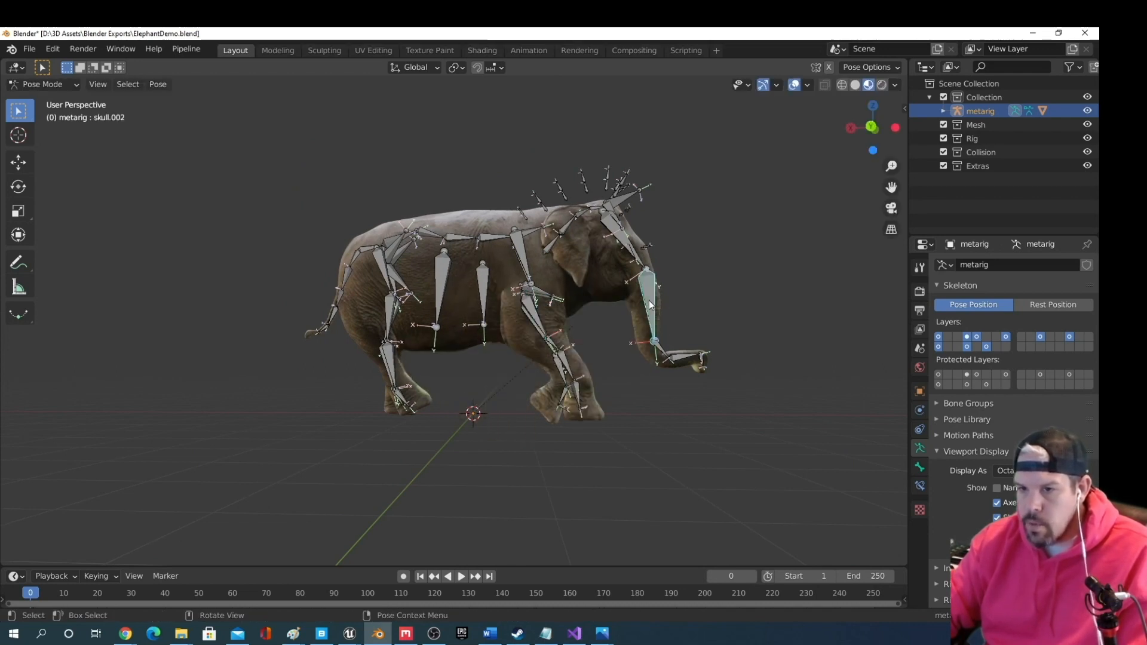
key("r")
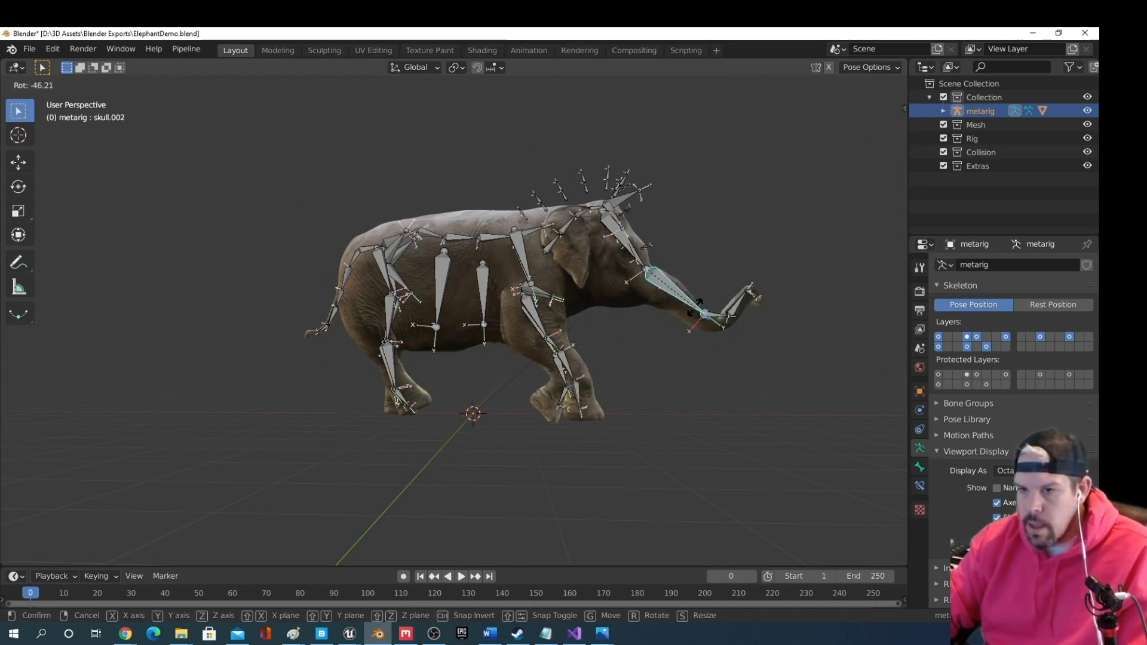
right_click(668, 316)
left_click(686, 353)
key("r")
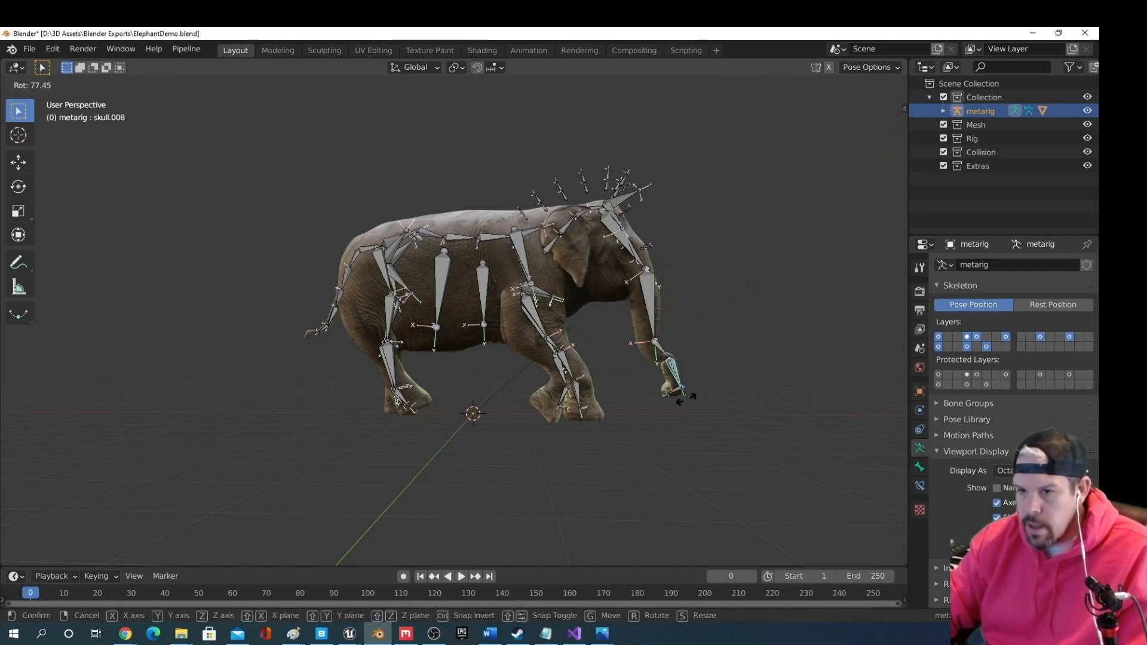
right_click(771, 335)
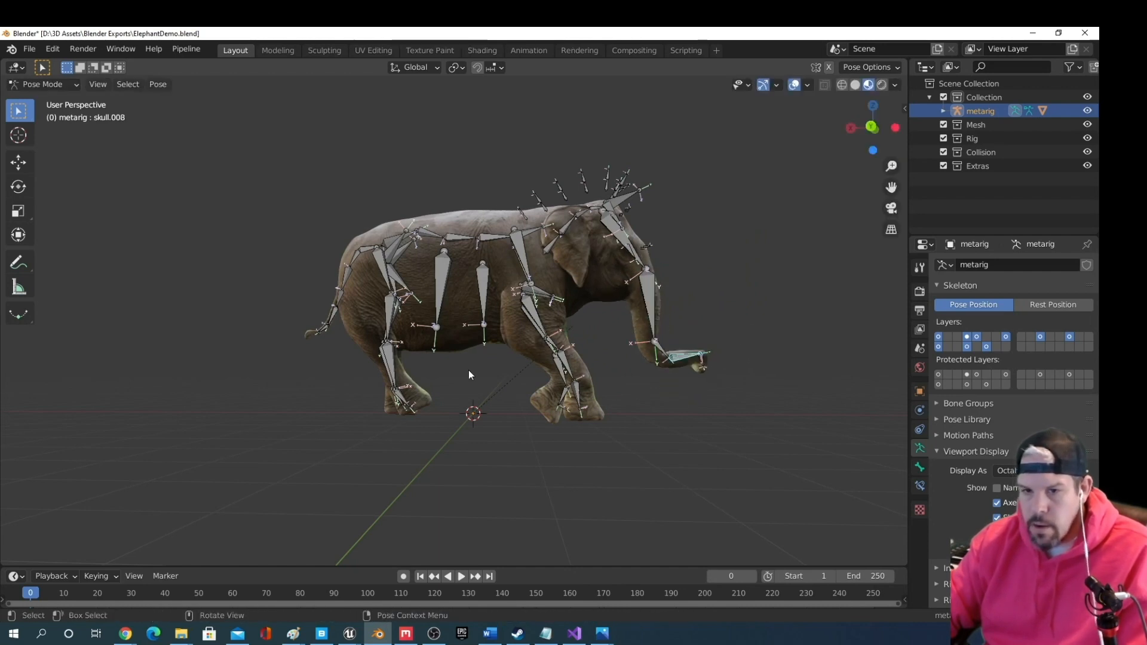
Test the rear leg and tail by rotating the foot.R and spine.003 bones one at a time, cancelling each rotation
left_click(392, 361)
key("r")
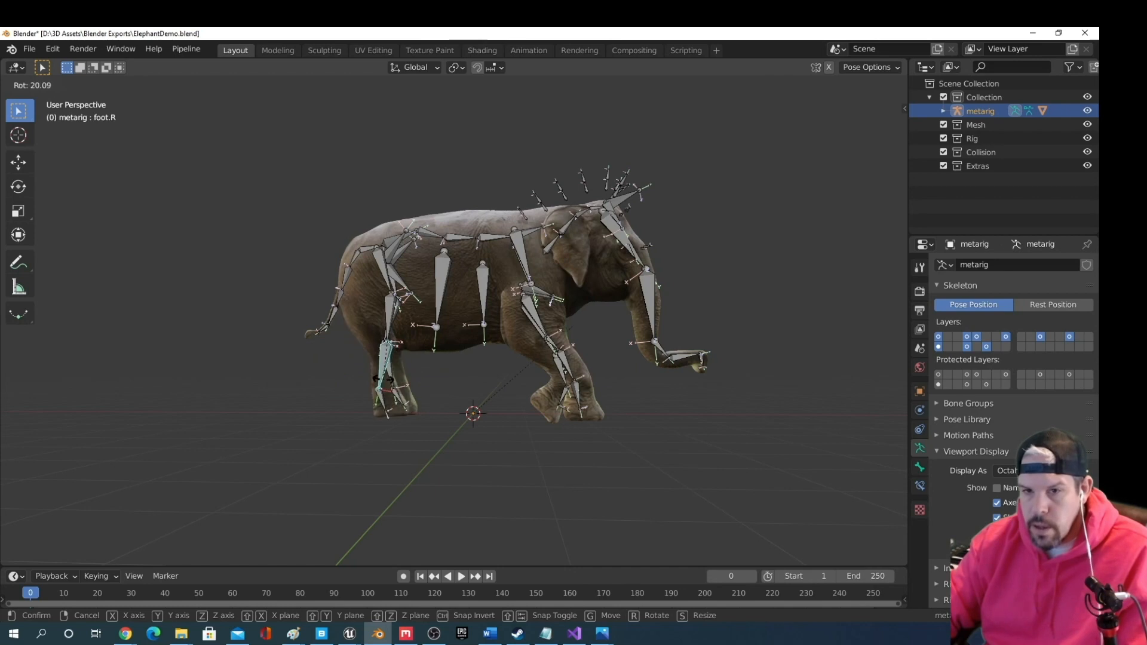
right_click(384, 320)
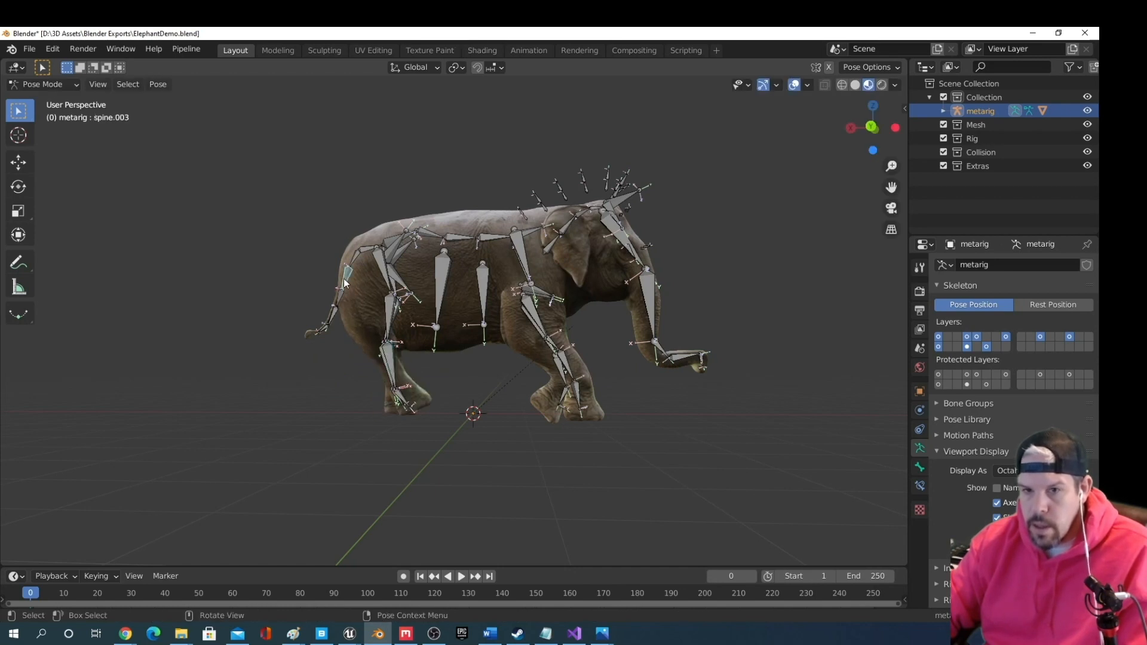
key("r")
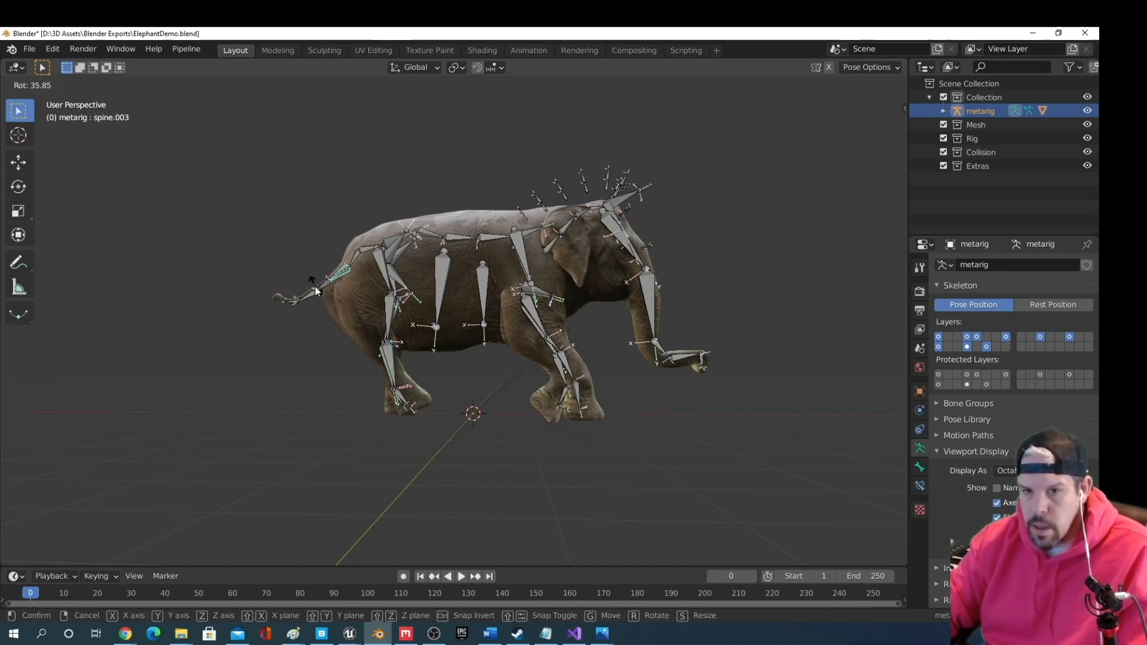
right_click(314, 285)
Rotate the spine.001 tail bone so the end of the elephant's tail swings up and outward
middle_click_drag(315, 285, 639, 335)
scroll(427, 328, "up", 4)
left_click(661, 310)
key("r")
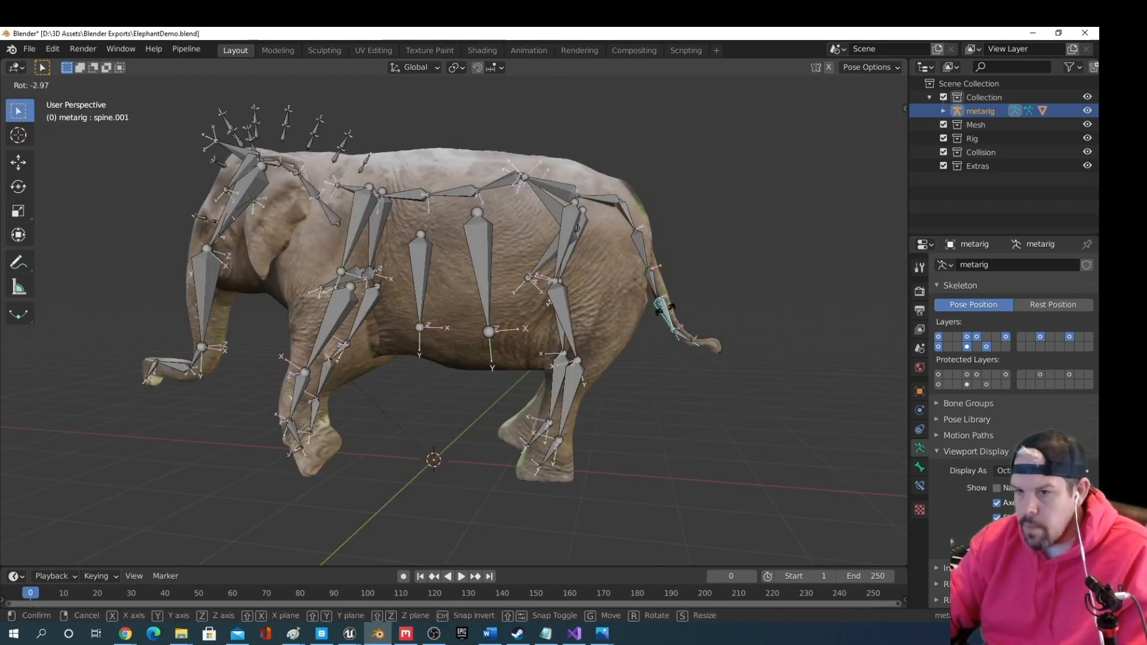
left_click(583, 408)
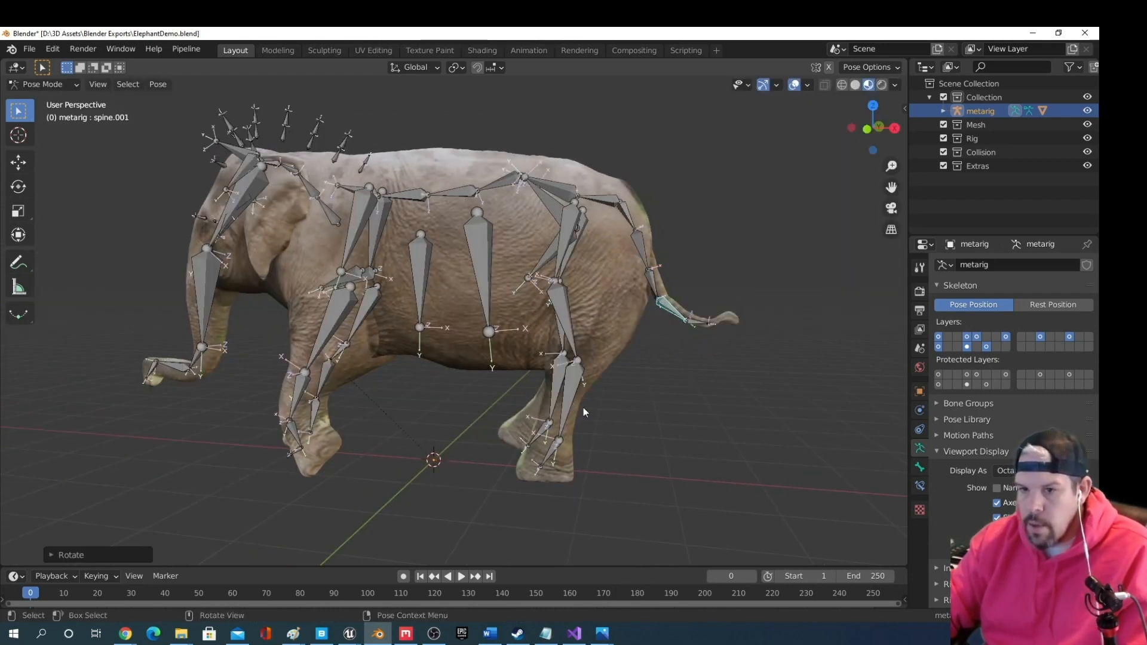
Rotate the foot.L bone twice to swing the elephant's left rear lower leg slightly backward
left_click(568, 391)
key("r")
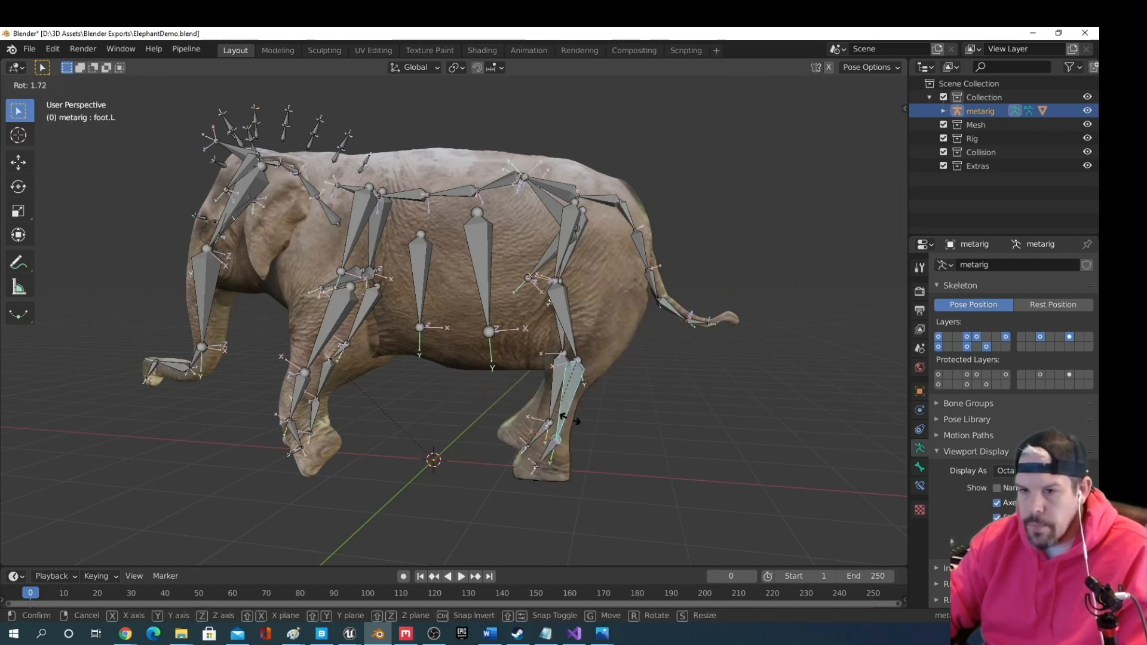
left_click(618, 417)
key("r")
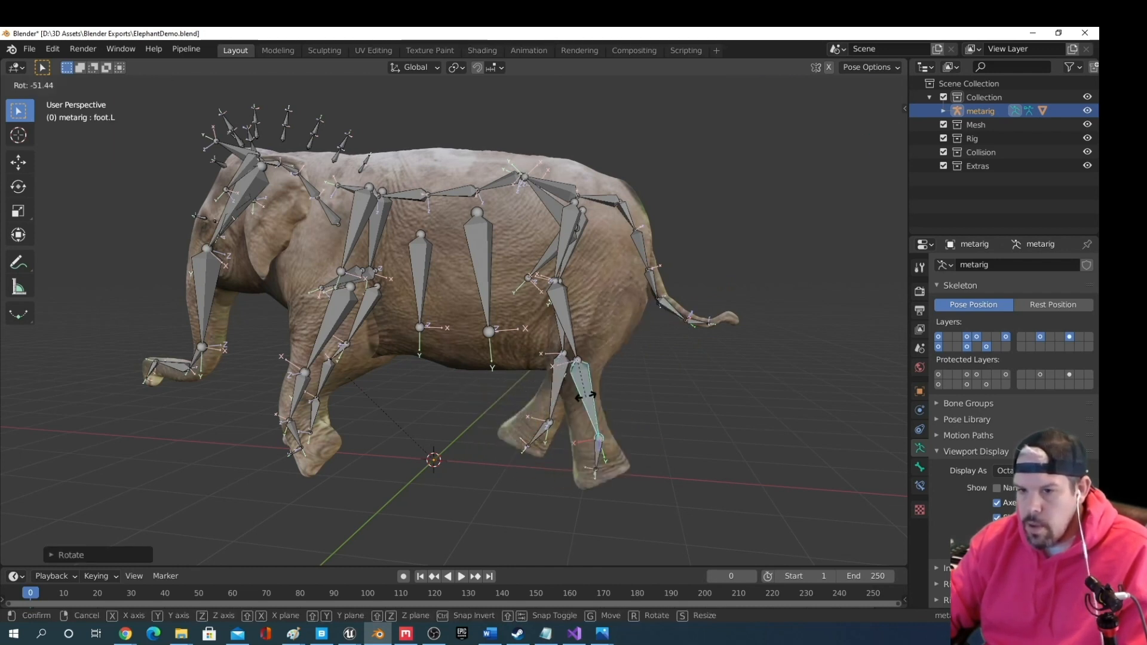
left_click(717, 378)
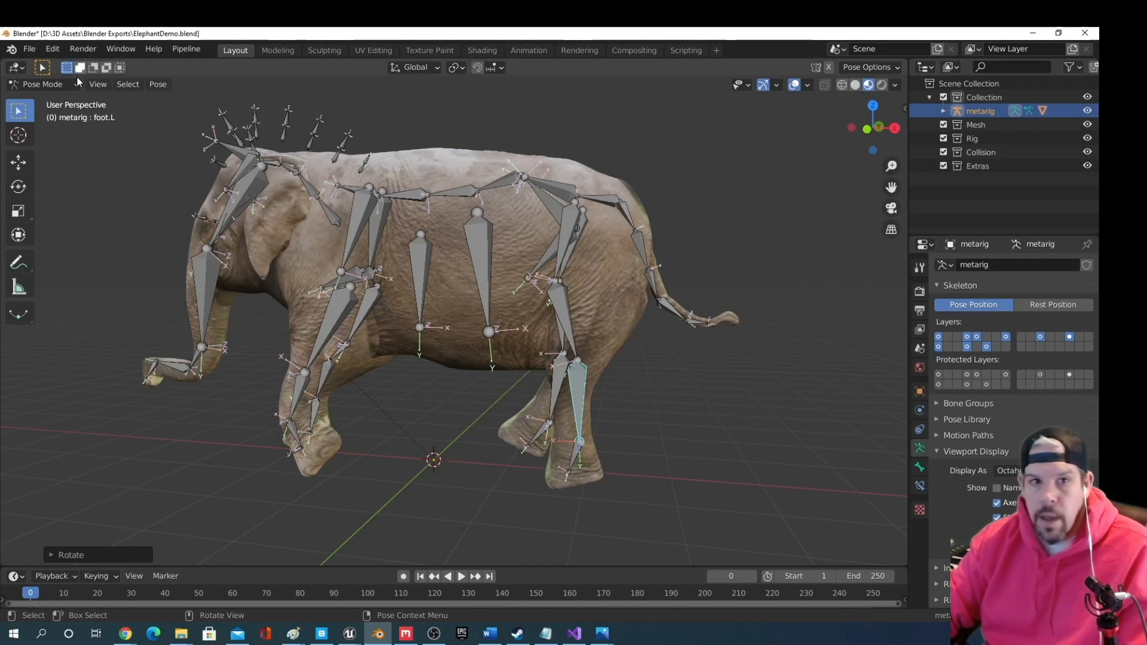
Return the metarig to Object Mode and select the elephant mesh Mesh_0
left_click(60, 84)
left_click(41, 98)
left_click(368, 222)
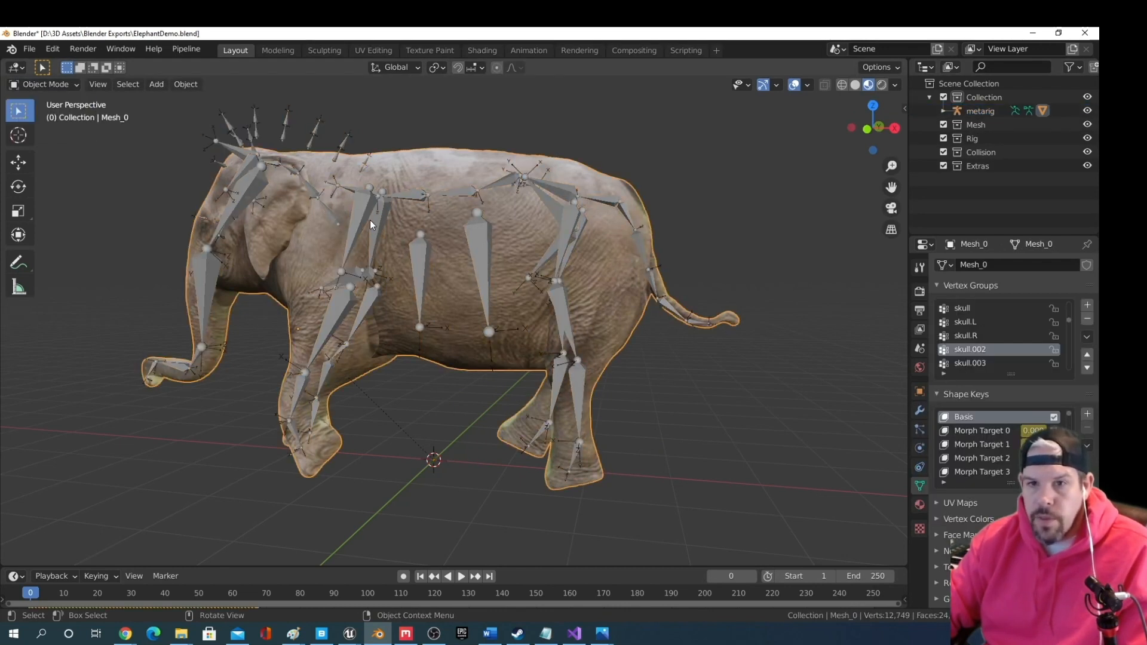
left_click(363, 216)
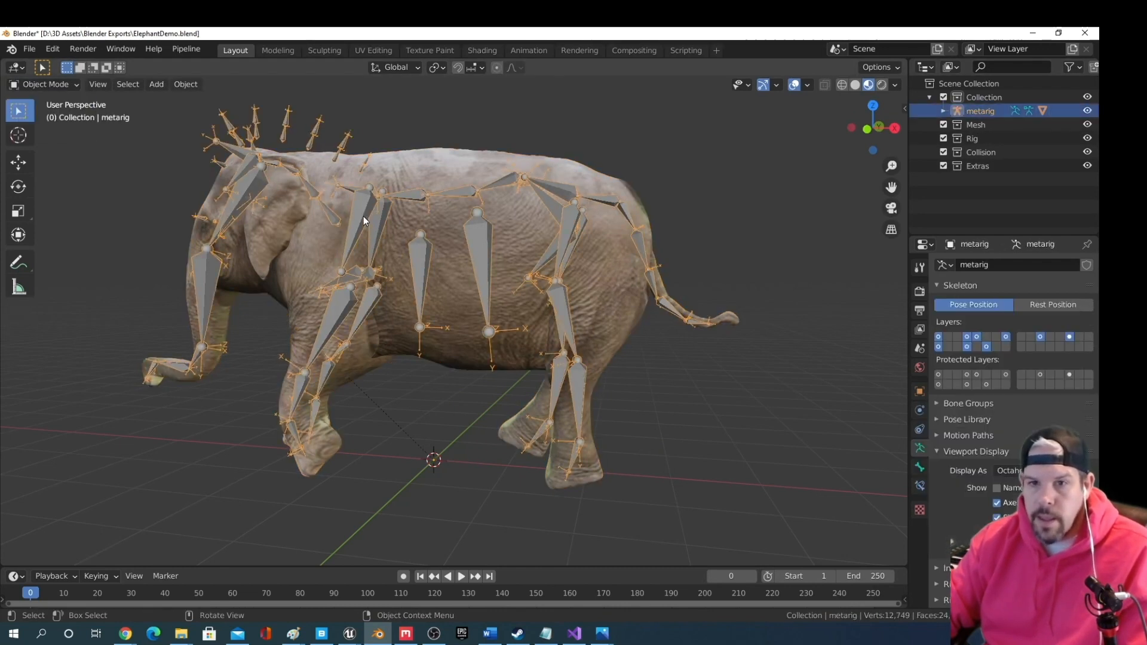
left_click(52, 84)
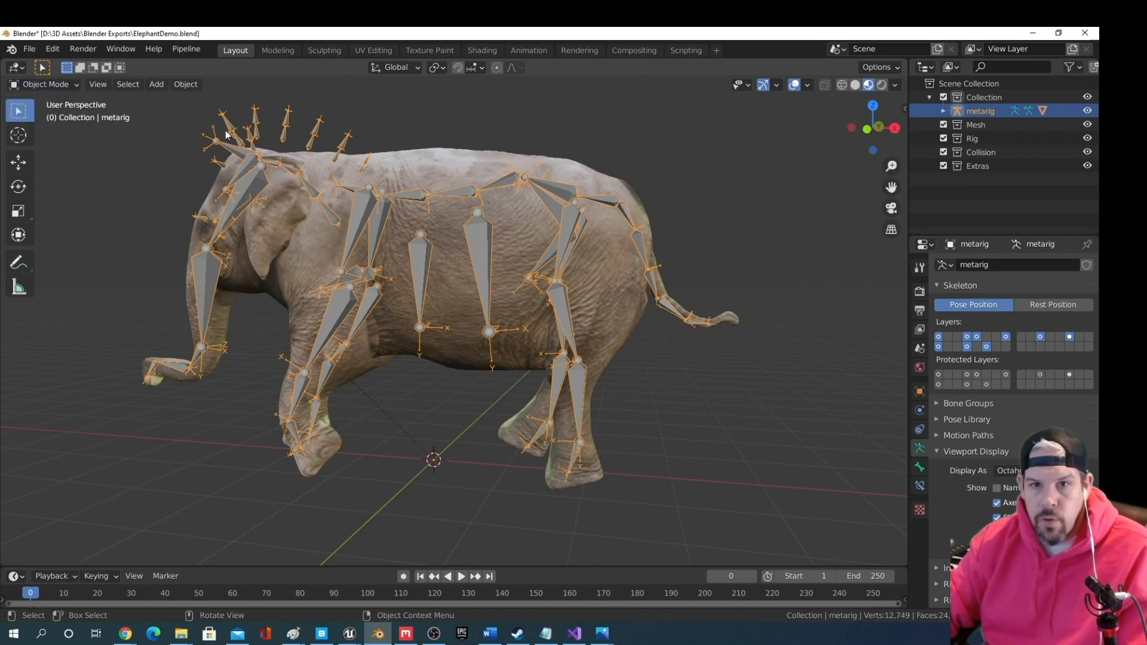
left_click(358, 213)
middle_click_drag(360, 214, 395, 313)
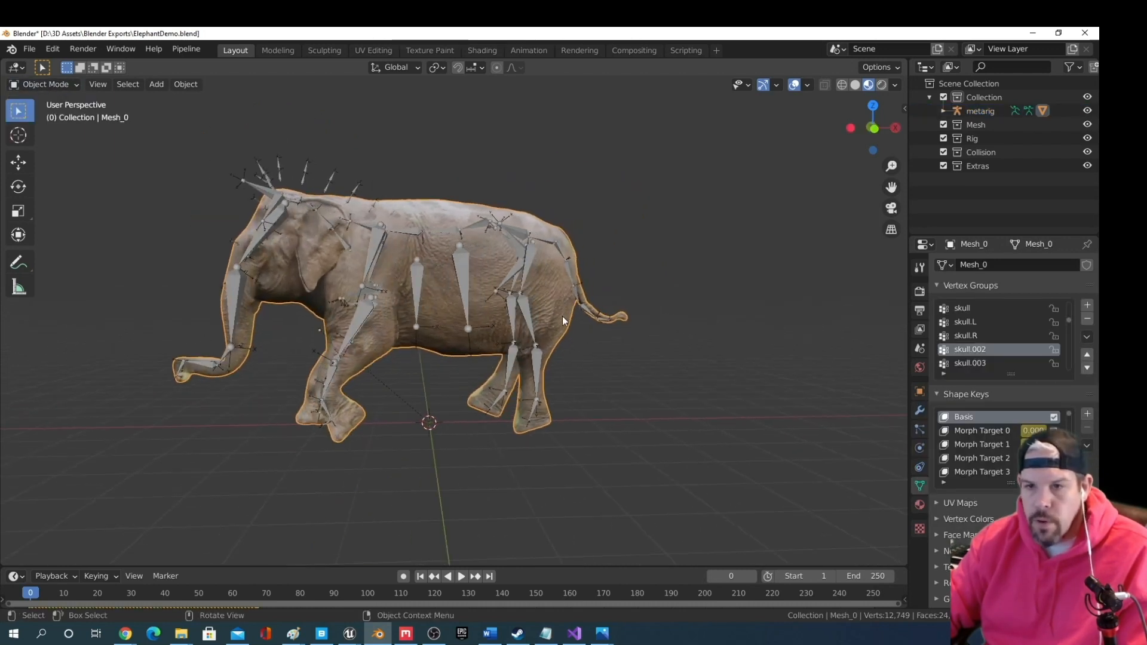
Switch Mesh_0 to Weight Paint mode
left_click(50, 84)
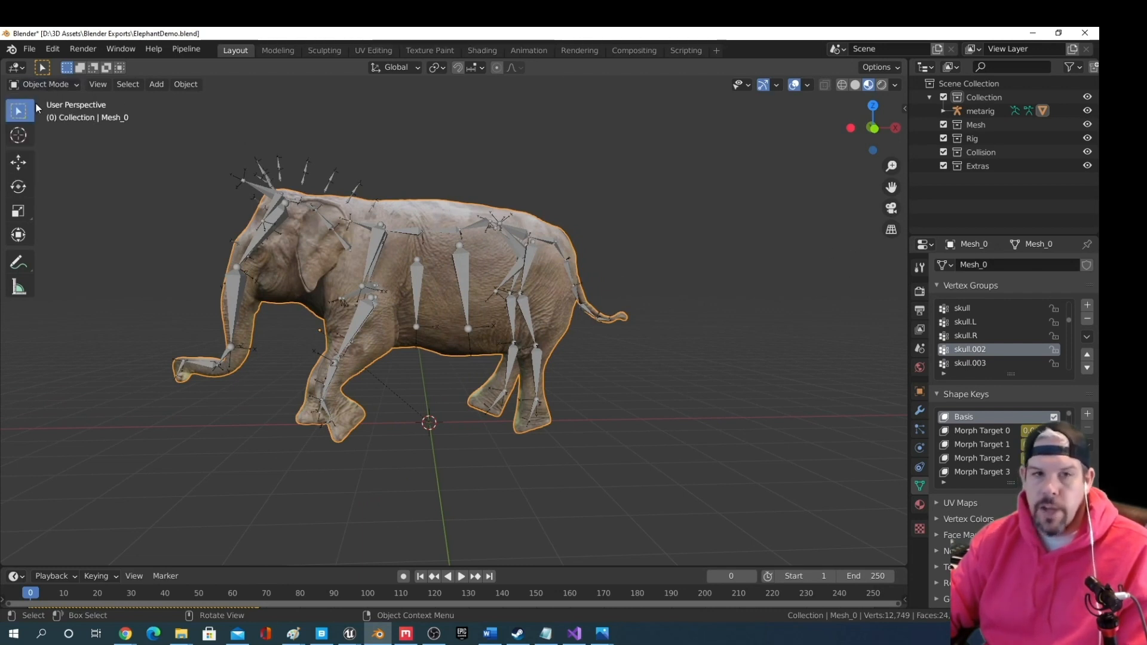
left_click(50, 83)
left_click(49, 157)
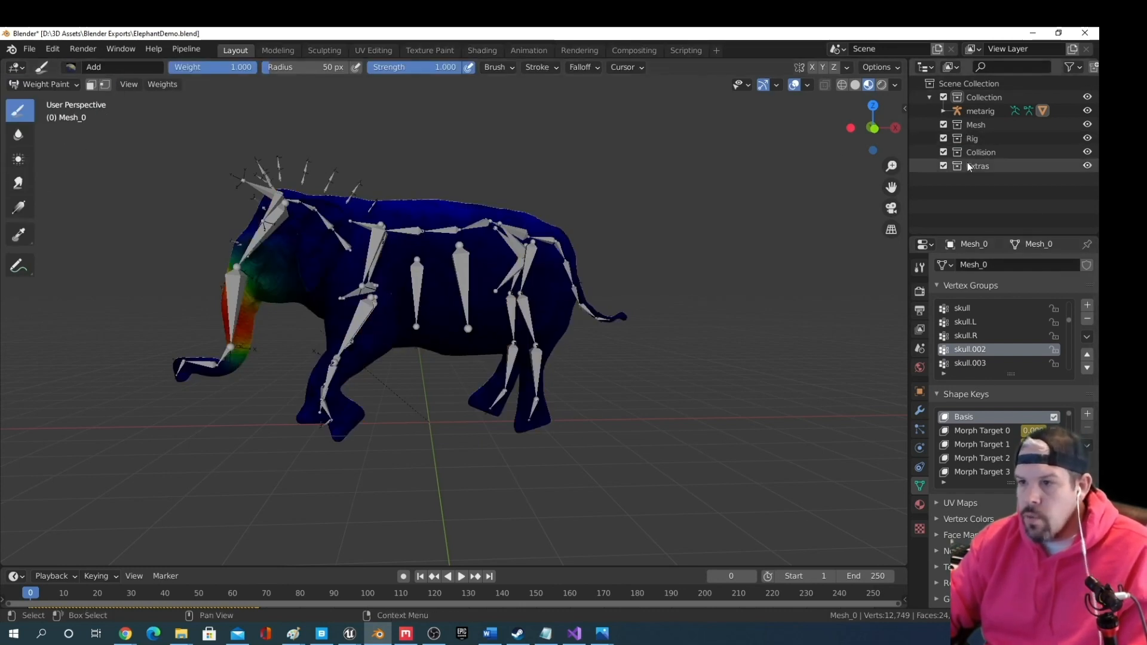
Examine the weights of Mesh_0's head vertex groups, including skull.003 and nose.R
left_click(960, 360)
scroll(968, 347, "down", 5)
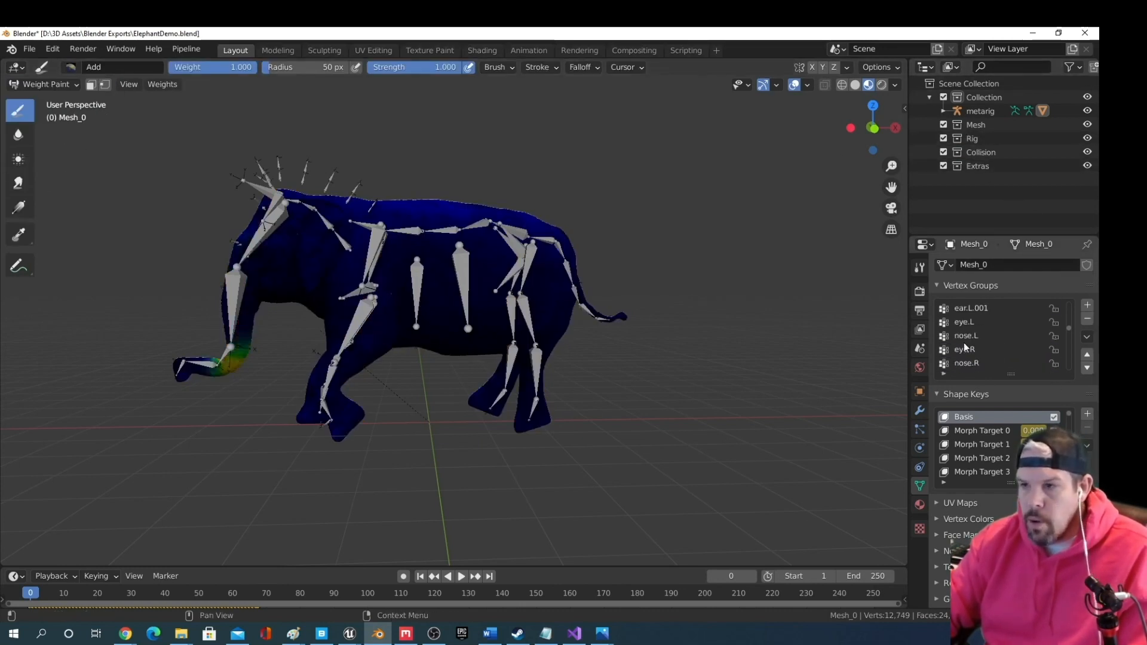
left_click(960, 360)
scroll(963, 355, "down", 8)
left_click(956, 352)
middle_click_drag(601, 310, 663, 320)
Examine the weights of the pelvis.R, thigh.R and shin.R vertex groups from both sides of the elephant
scroll(1016, 351, "down", 5)
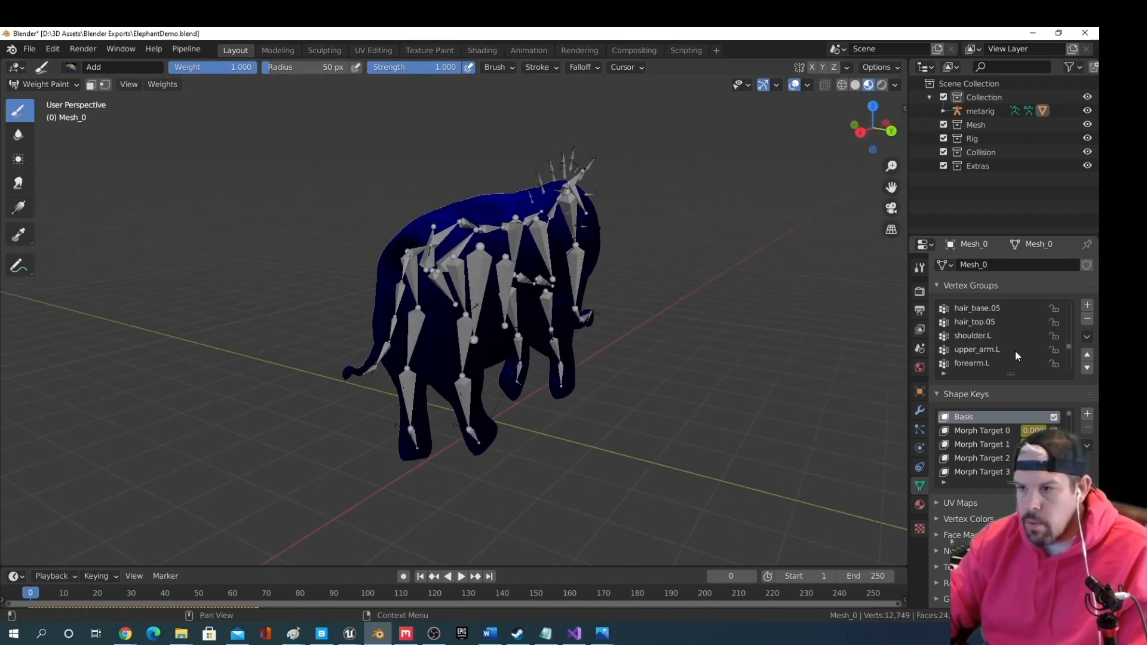
scroll(1016, 352, "down", 8)
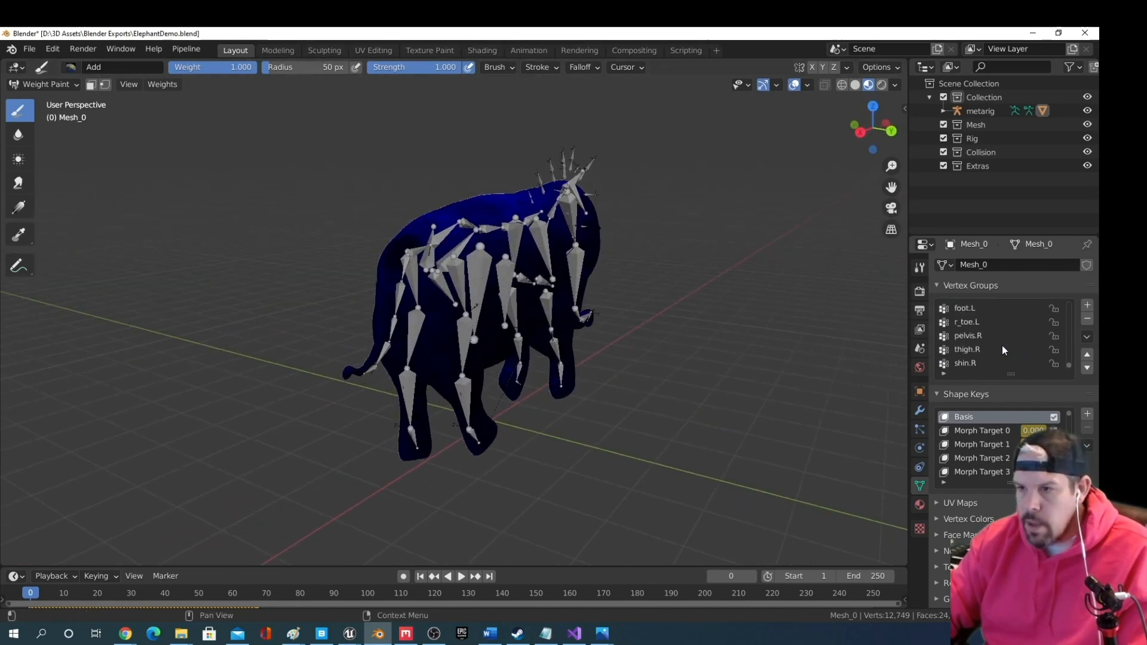
left_click(973, 336)
middle_click_drag(672, 318, 827, 298)
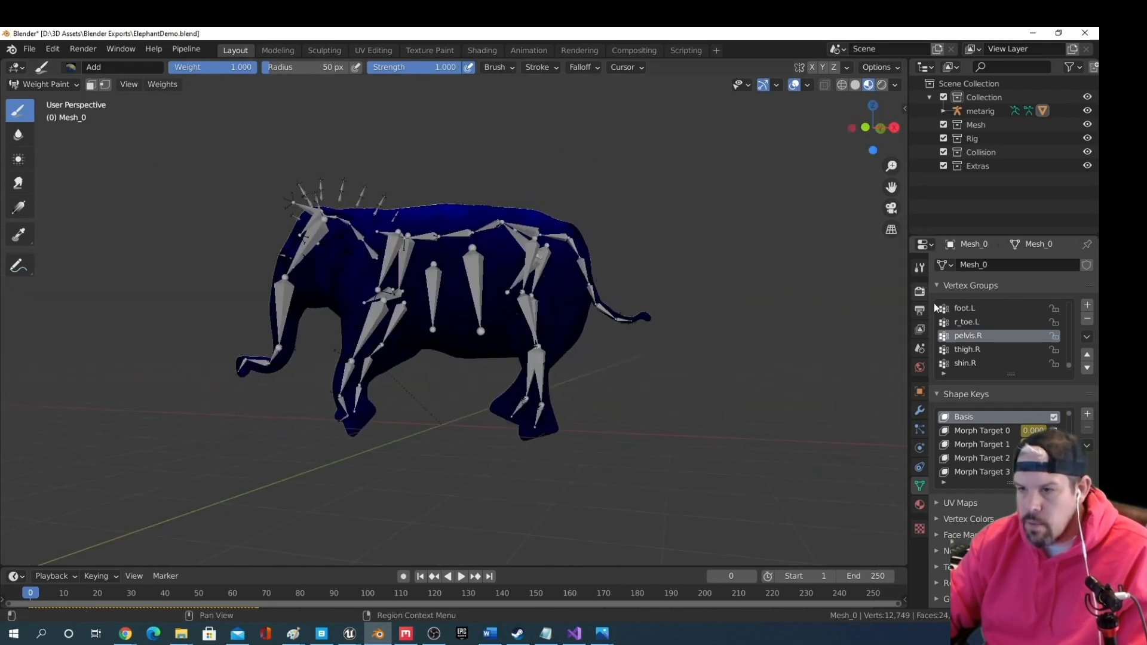
left_click(964, 349)
middle_click_drag(615, 287, 395, 301)
left_click(959, 365)
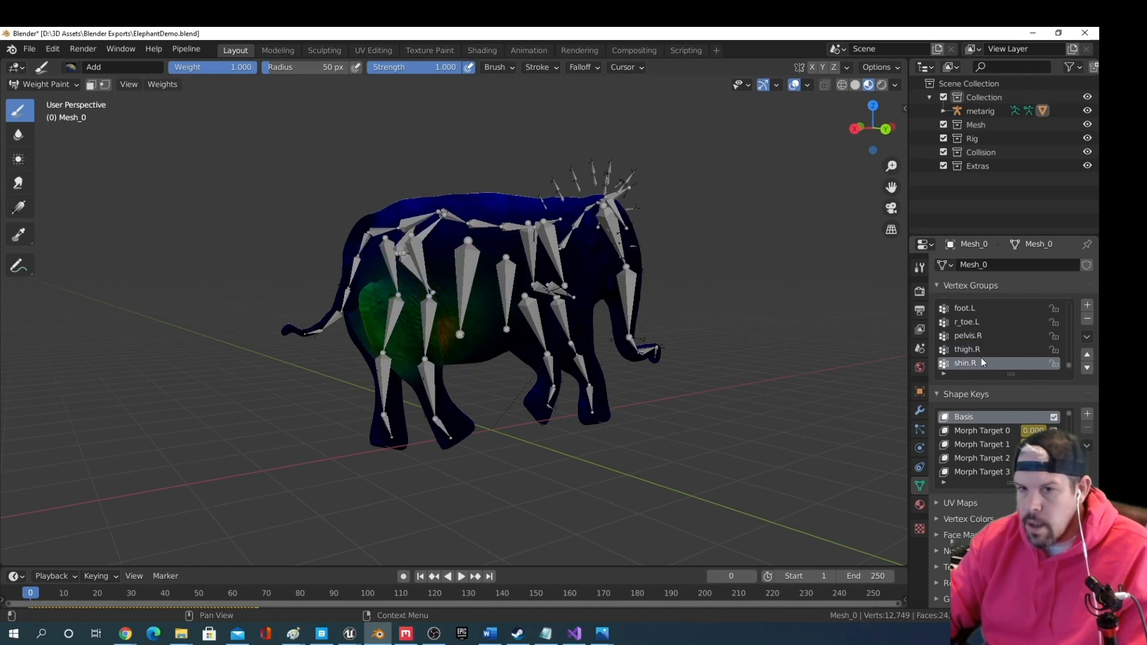
scroll(981, 358, "down", 2)
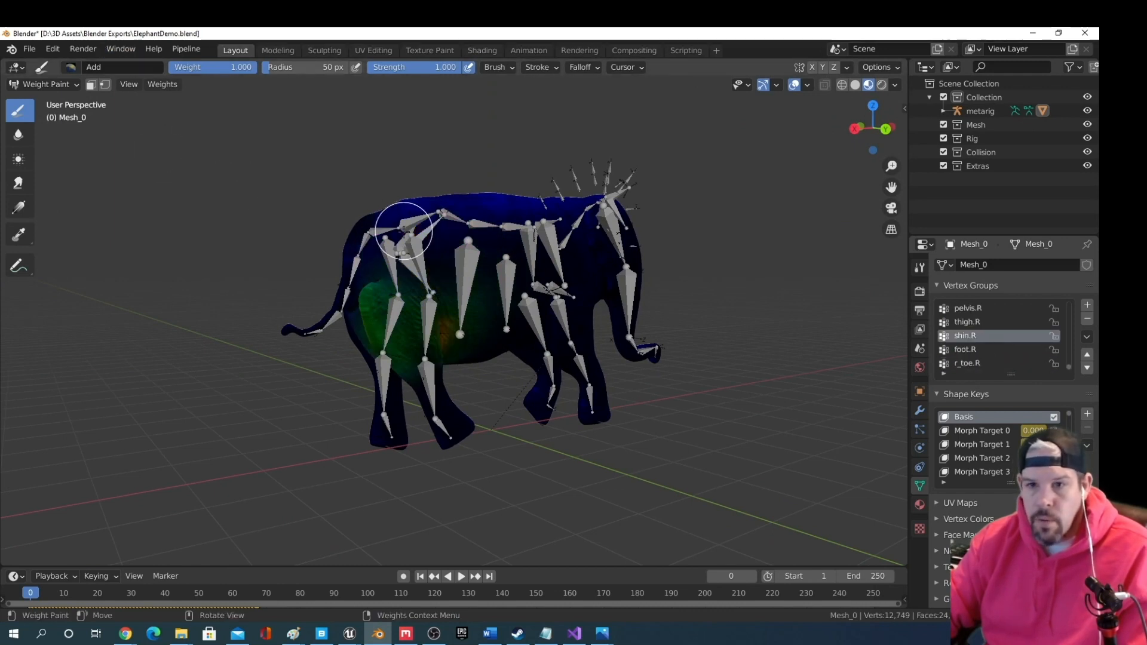
Paint a weight stroke across the elephant's upper hindquarters for the shin.R group, and undo it
mouse_move(404, 230)
left_mouse_down()
mouse_move(514, 237)
mouse_move(497, 243)
left_mouse_up()
key("ctrl+z")
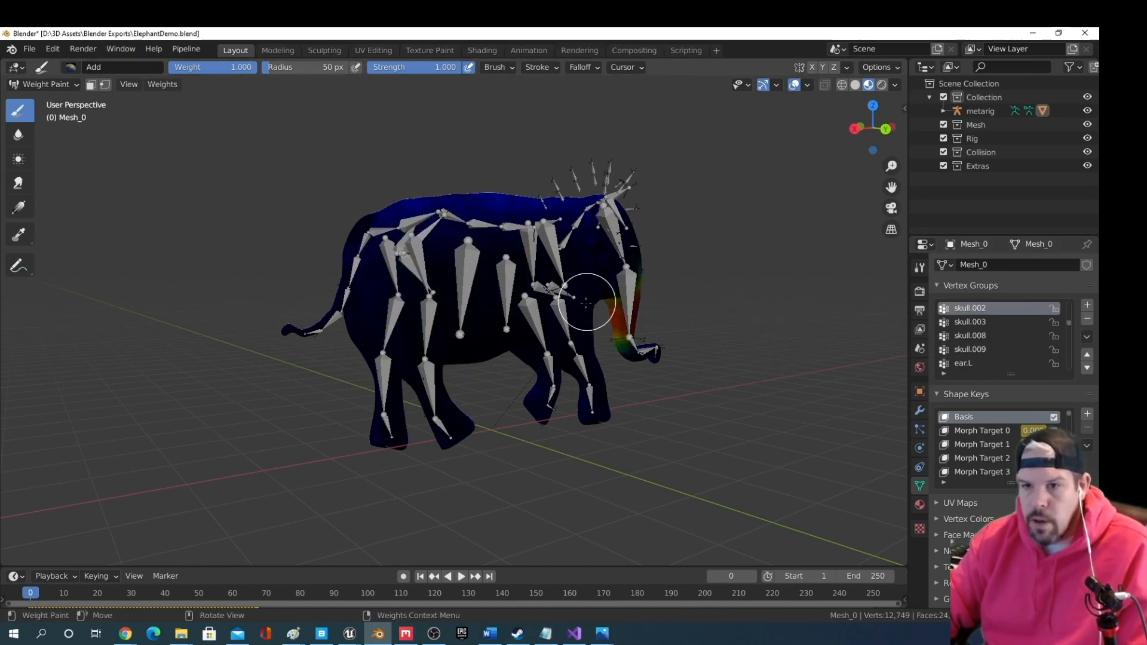
mouse_move(587, 303)
middle_mouse_down()
mouse_move(372, 317)
mouse_move(648, 388)
mouse_move(631, 328)
middle_mouse_up()
scroll(651, 385, "down", 3)
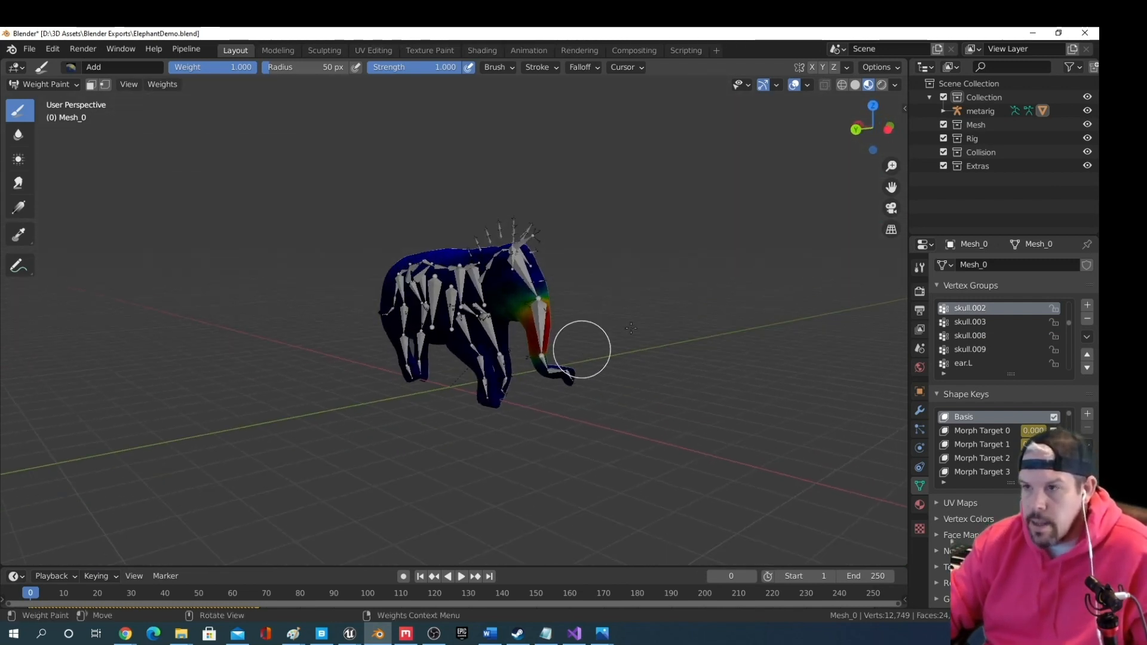
Return Mesh_0 to Object Mode, and select the metarig and put it in Pose Mode
left_click(57, 84)
left_click(48, 94)
middle_click_drag(282, 259, 437, 302)
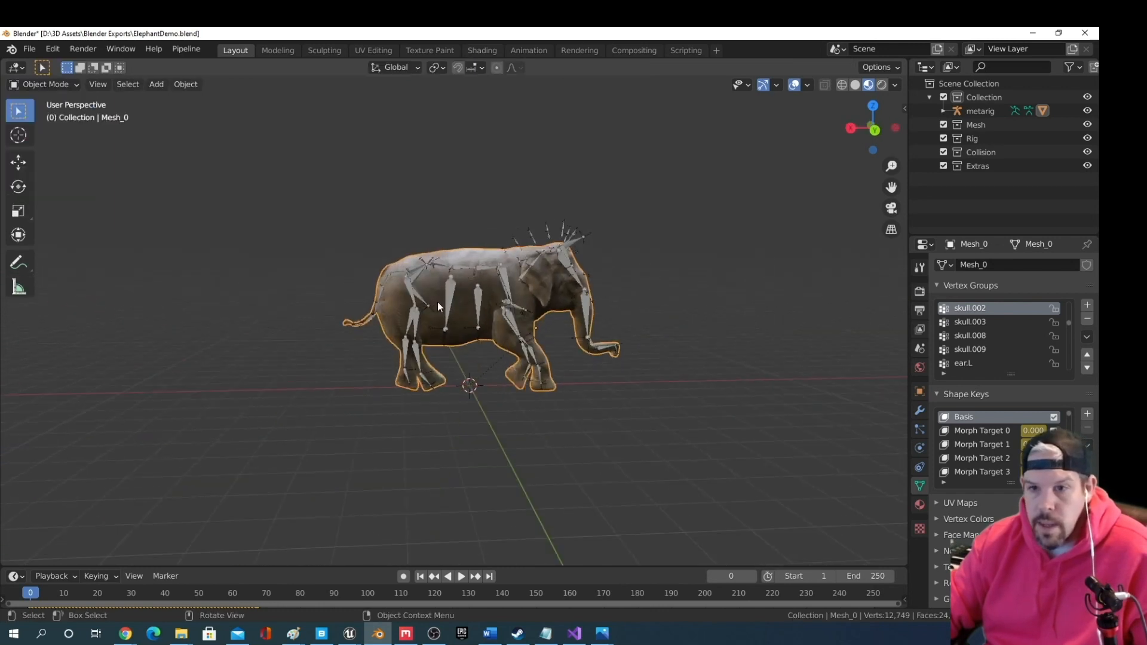
left_click(509, 285)
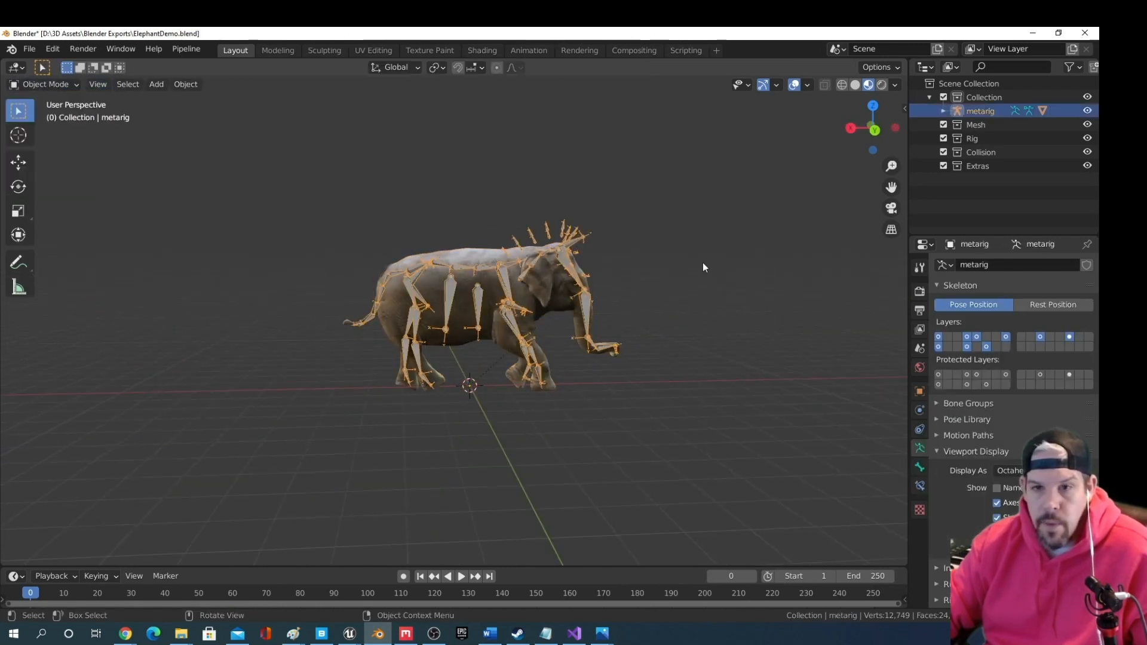
left_click(61, 84)
left_click(62, 128)
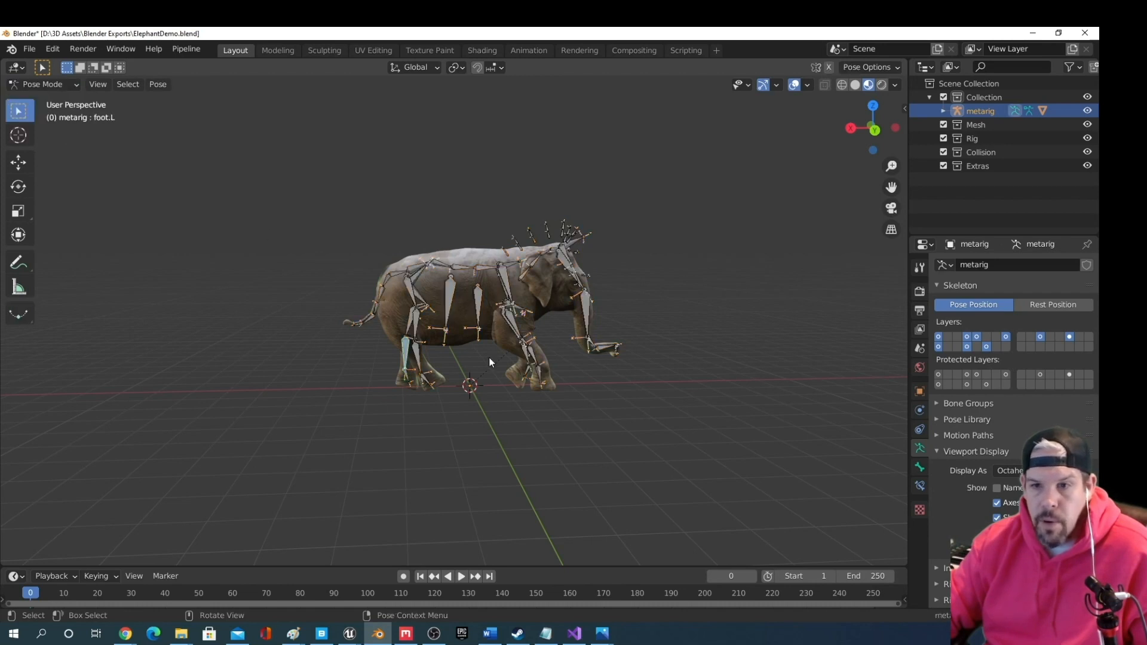
Rotate the upper_arm.R bone to swing the elephant's right front leg slightly backward
scroll(529, 342, "up", 3)
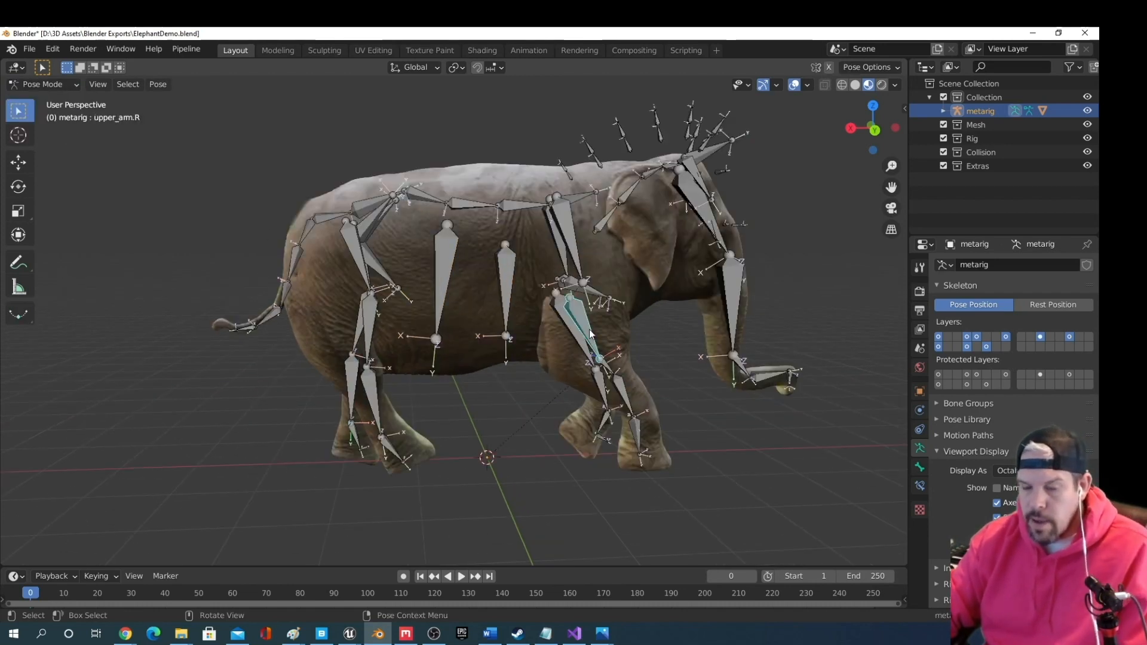
key("r")
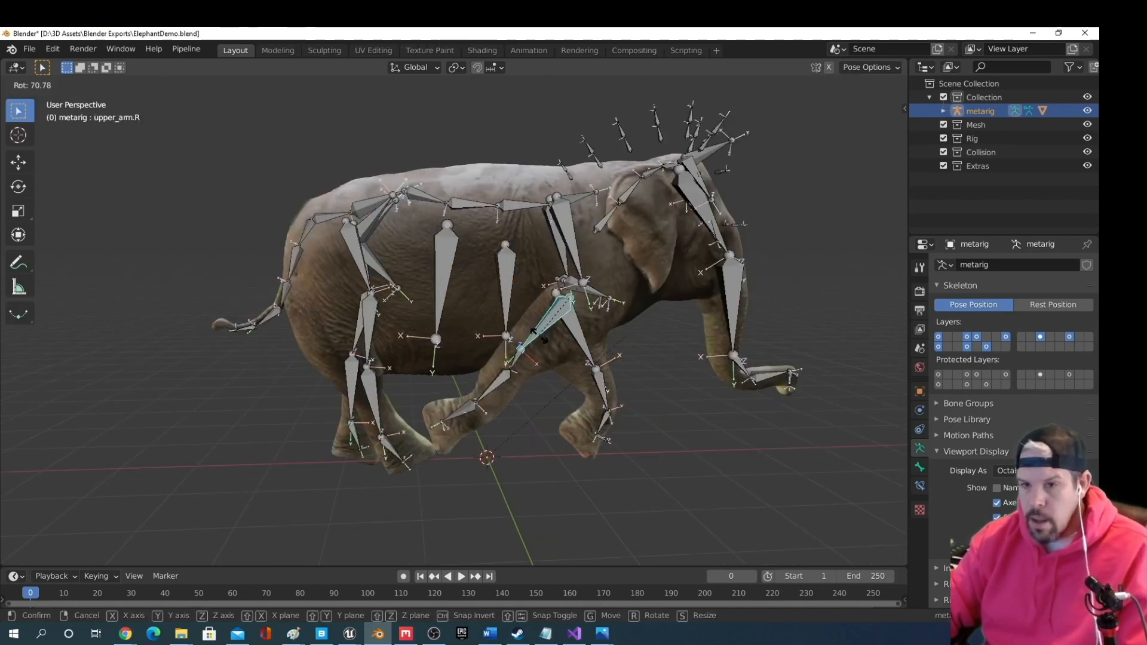
left_click(718, 287)
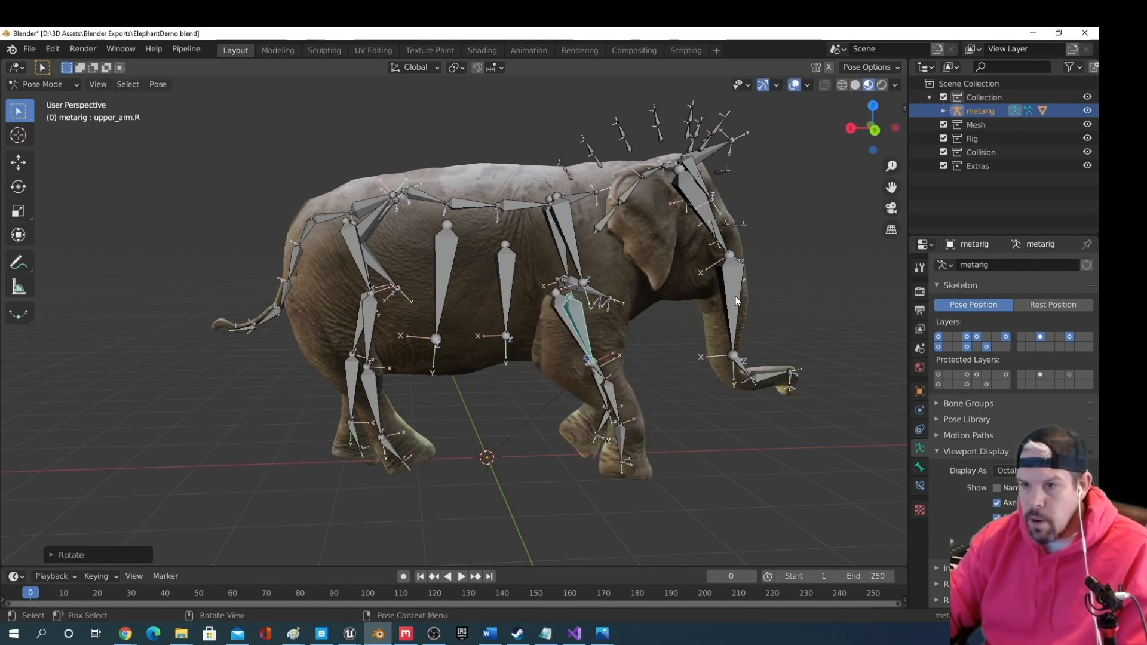
Raise the trunk by rotating the skull.002 bone freely with a trackball rotation
left_click(736, 296)
key("r")
right_click(744, 311)
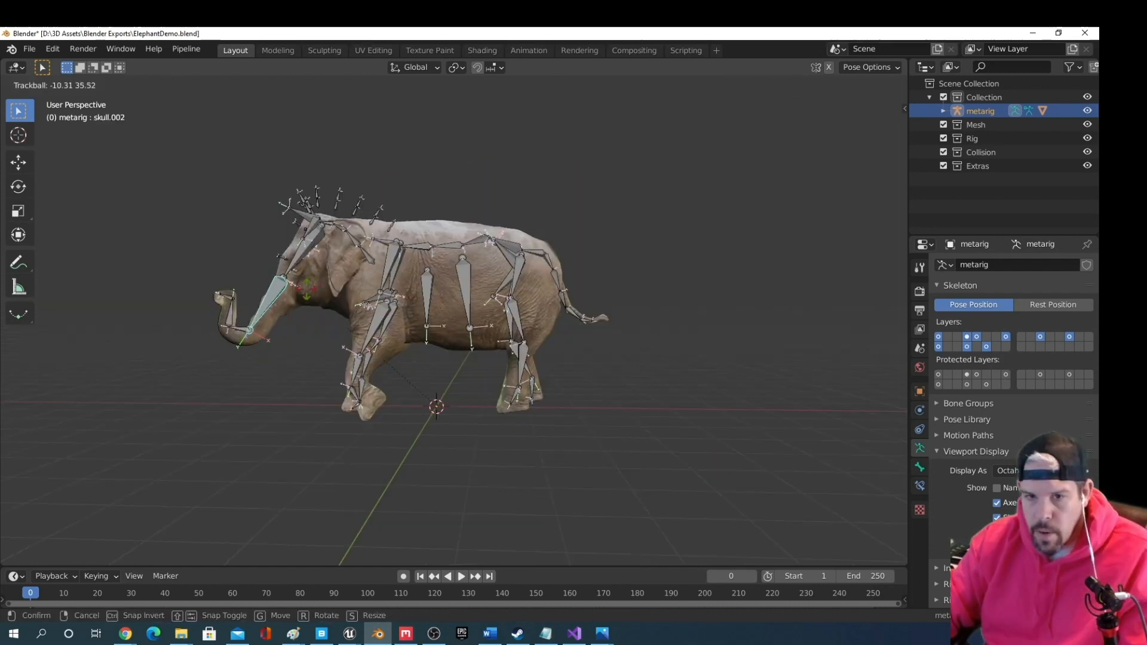
left_click(275, 311)
middle_click_drag(275, 347, 324, 358)
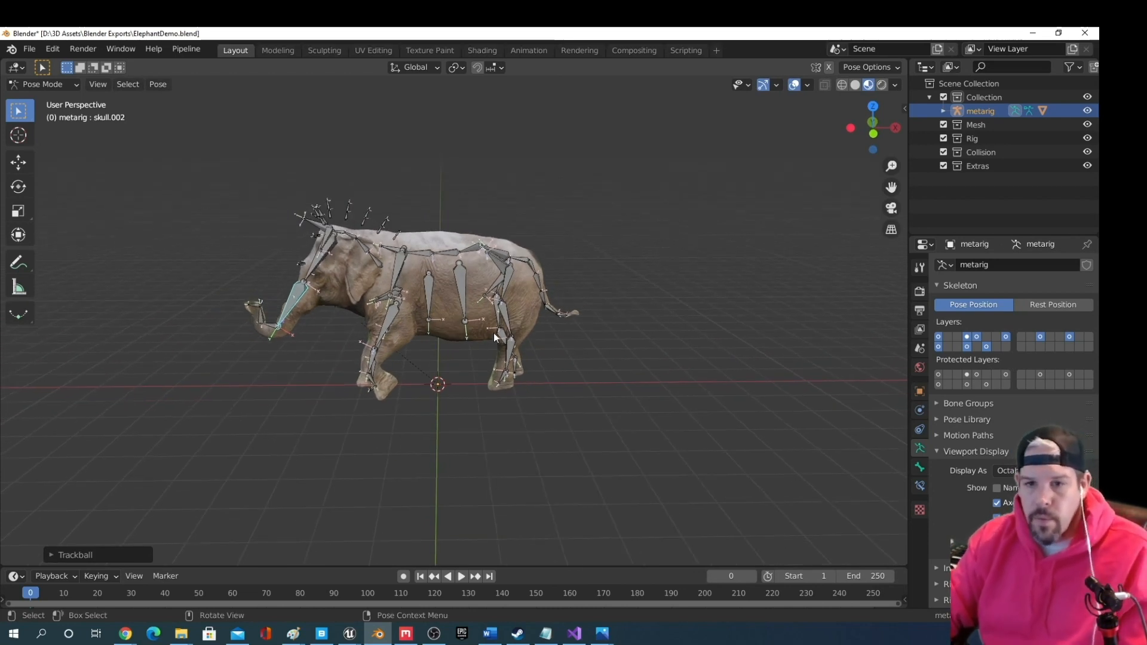
Return the metarig to Object Mode and select the elephant mesh Mesh_0
left_click(29, 49)
left_click(33, 85)
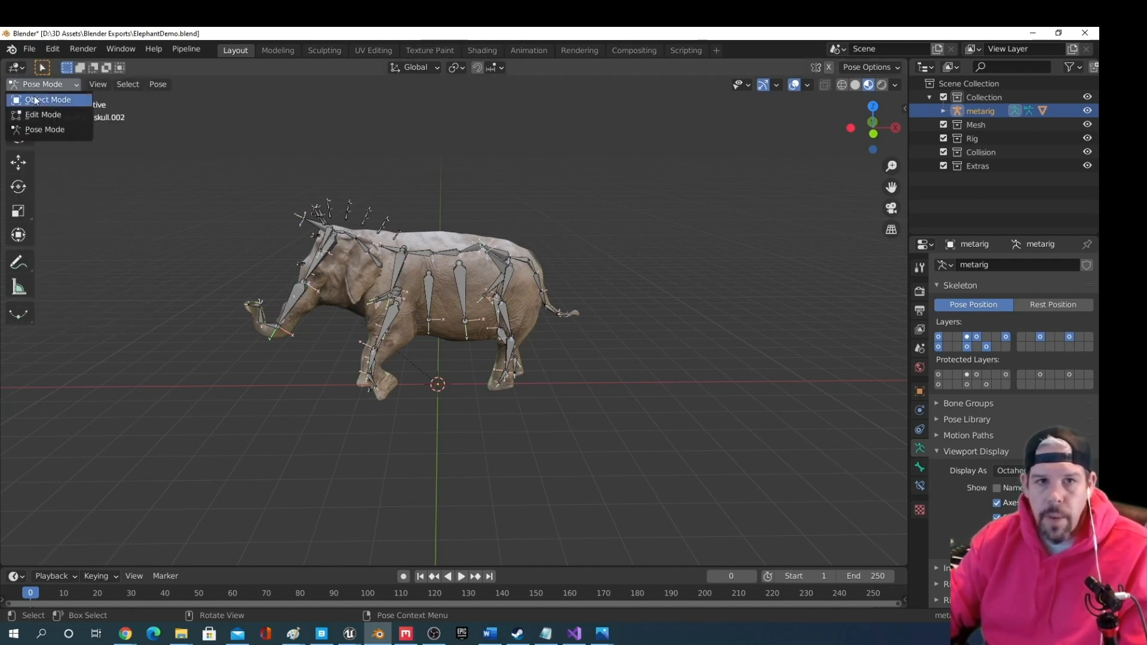
left_click(35, 100)
left_click(425, 233)
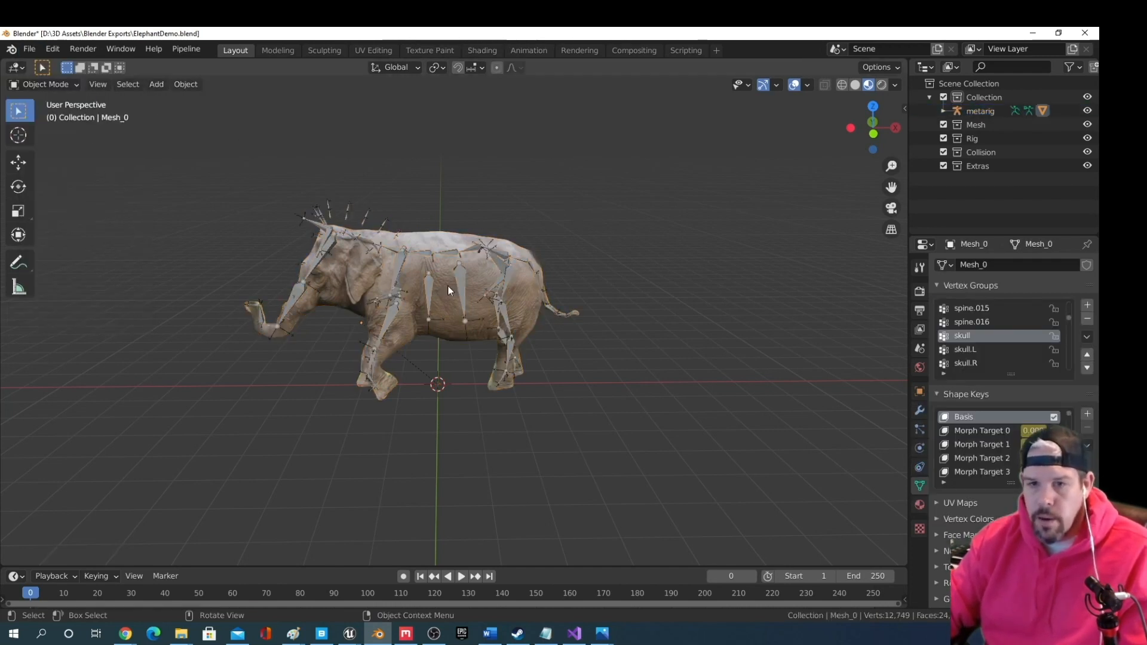
Export the rigged elephant scene as an FBX file named ElephantDemo_SkeltalMesh.fbx in D:\3D Assets\Blender Exports
left_click(37, 50)
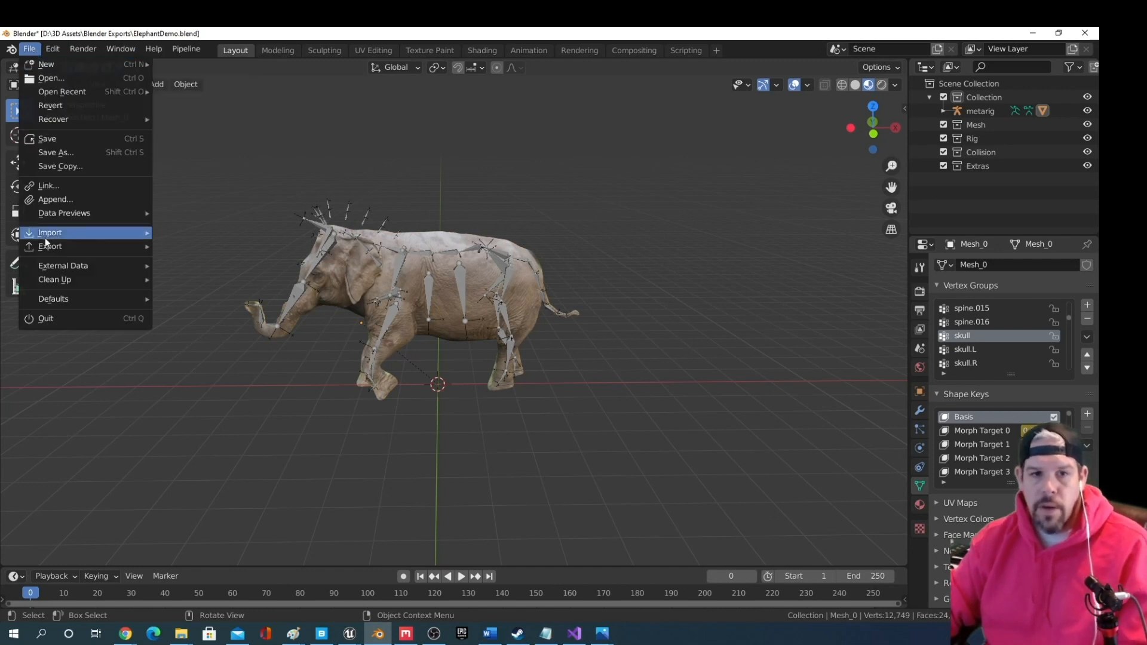
mouse_move(56, 244)
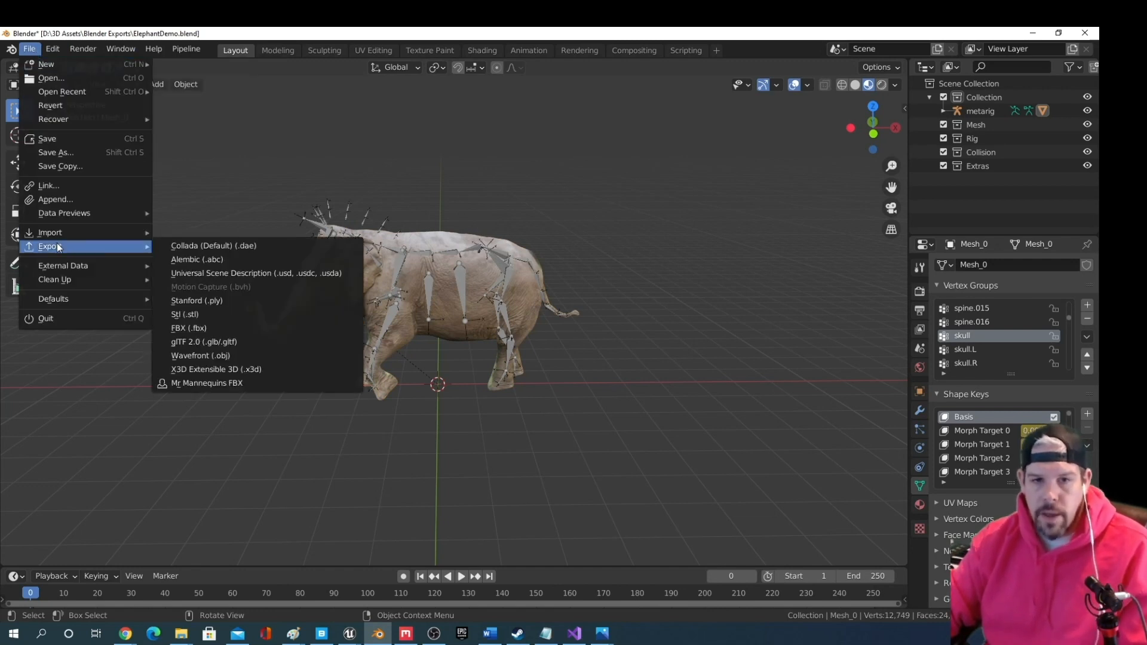
left_click(232, 327)
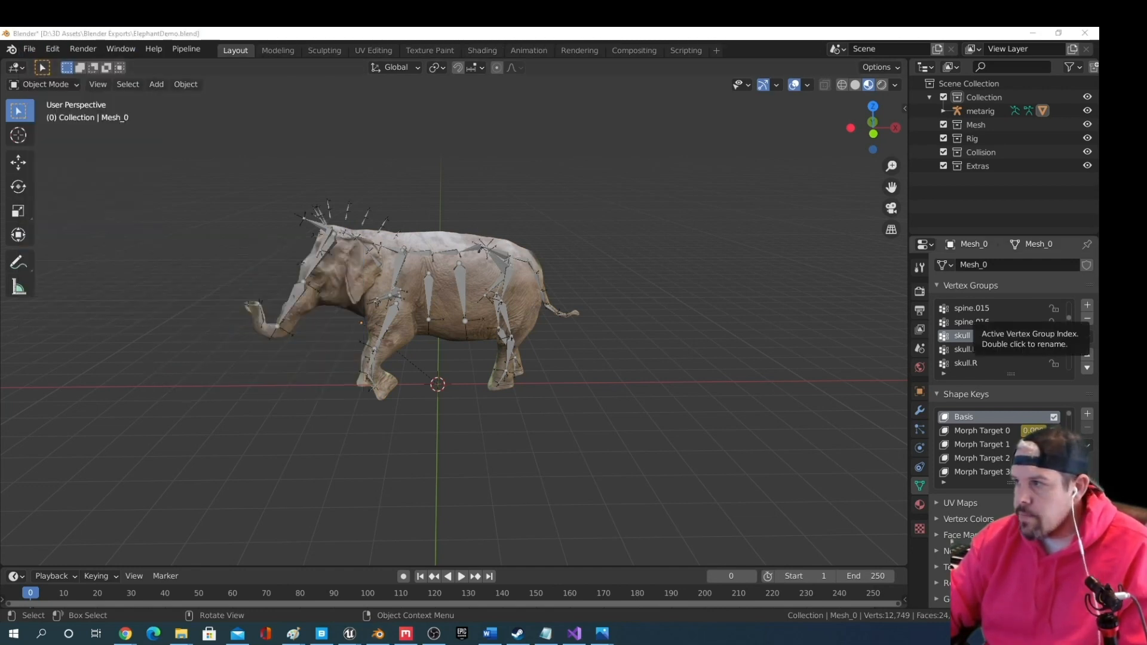
left_click_drag(1017, 191, 629, 102)
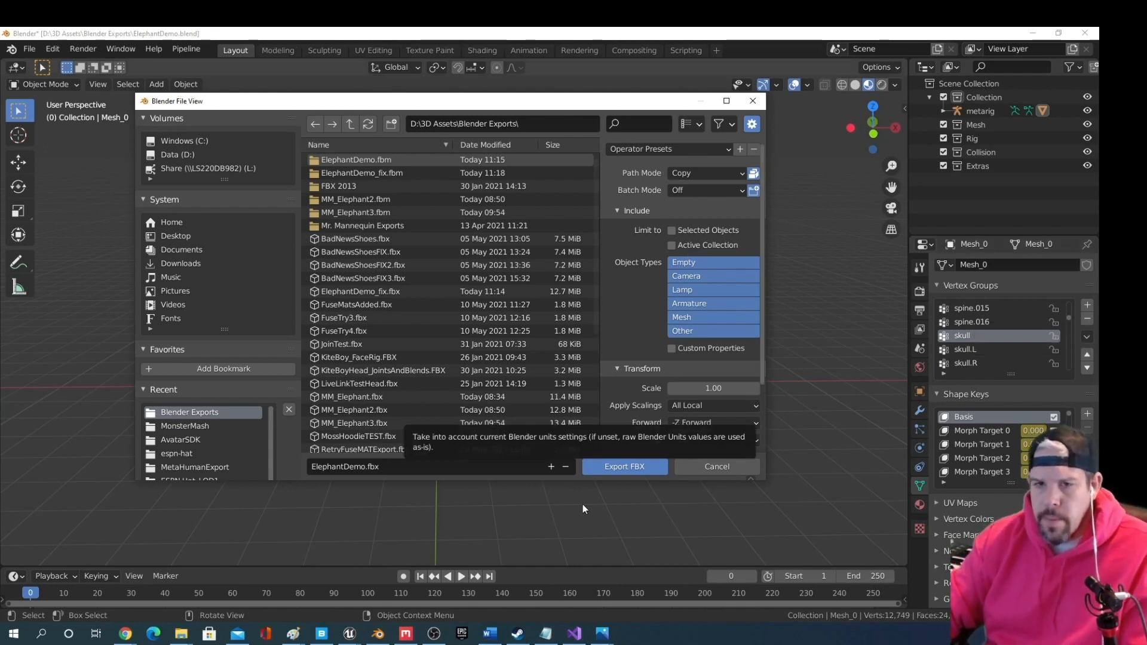
left_click(426, 465)
key("Left")
key("Left")
key("Left")
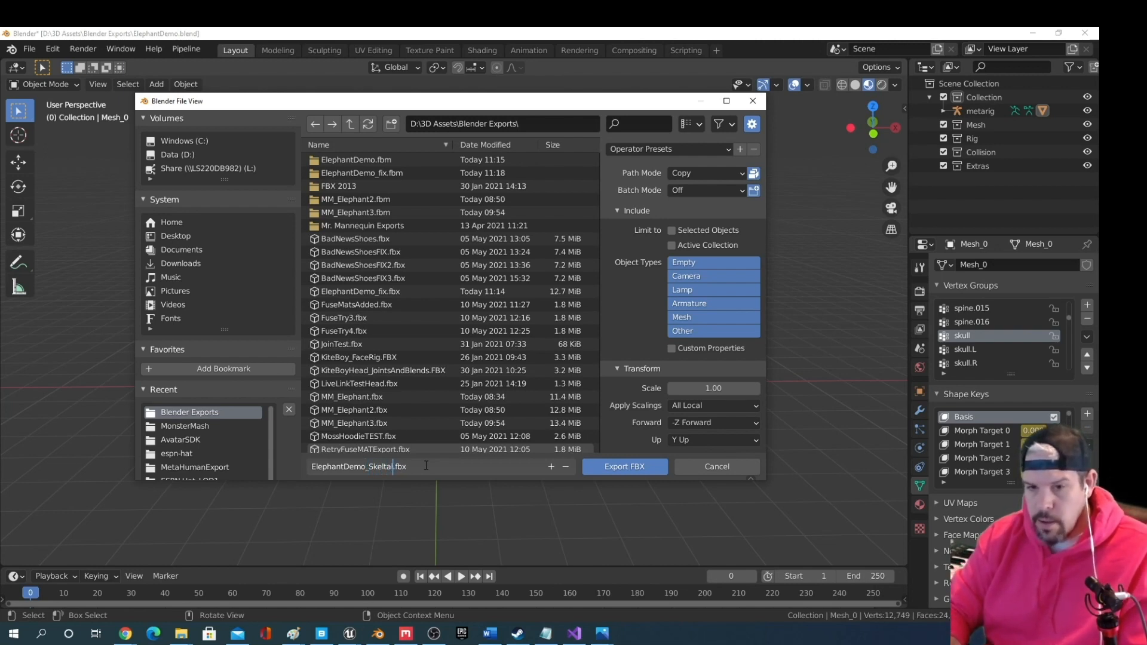
left_click(629, 468)
Switch to File Explorer's Blender Exports folder and bring it in front of the MyProject editor in Unreal Engine
left_click(181, 633)
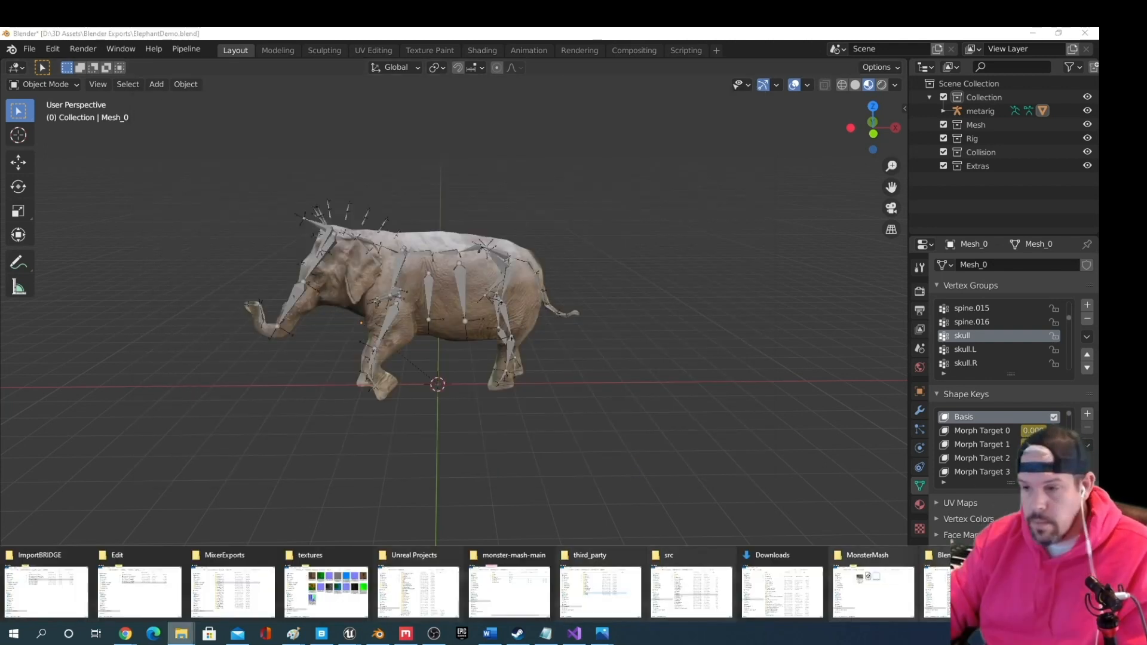
left_click(1043, 588)
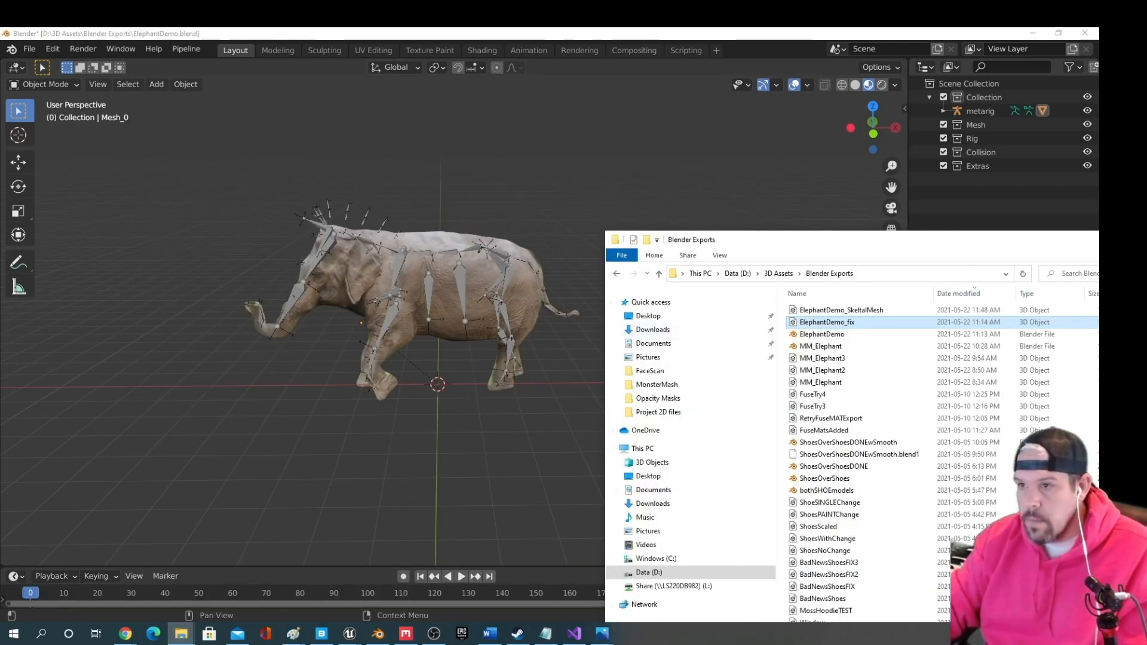
left_click_drag(934, 238, 1099, 209)
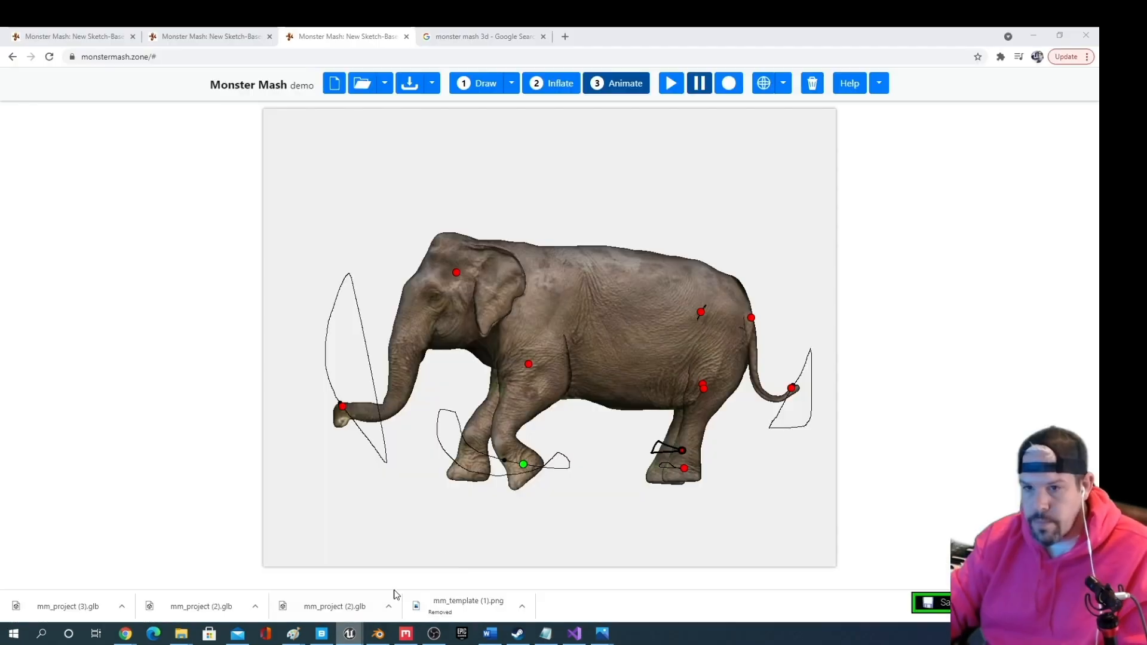
left_click(394, 591)
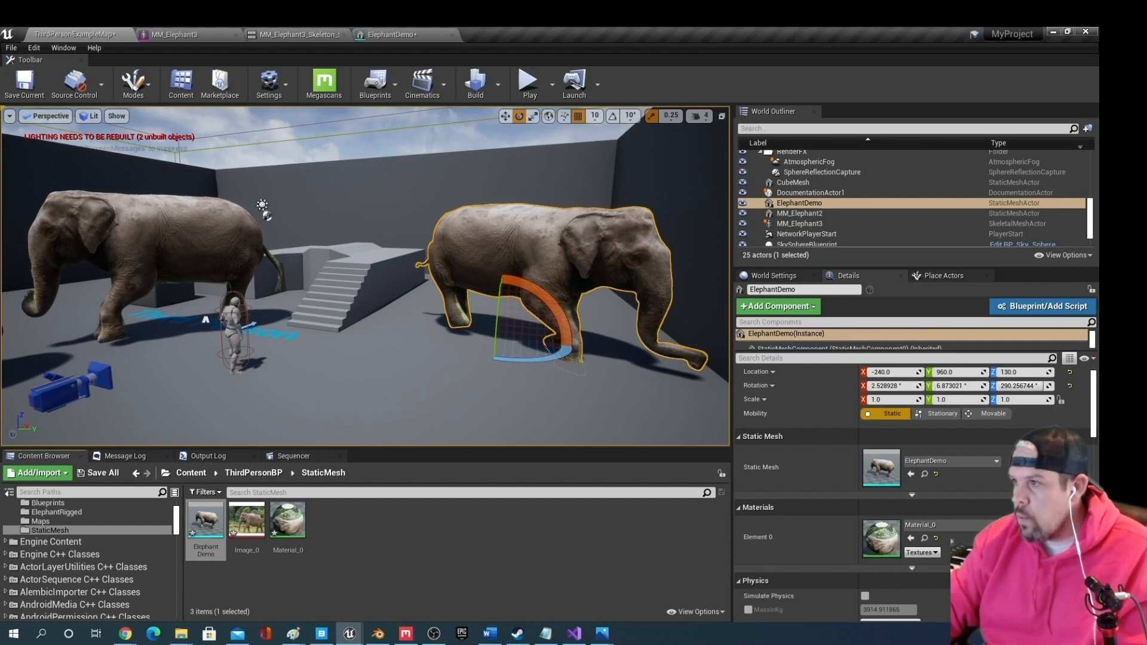
left_click(181, 633)
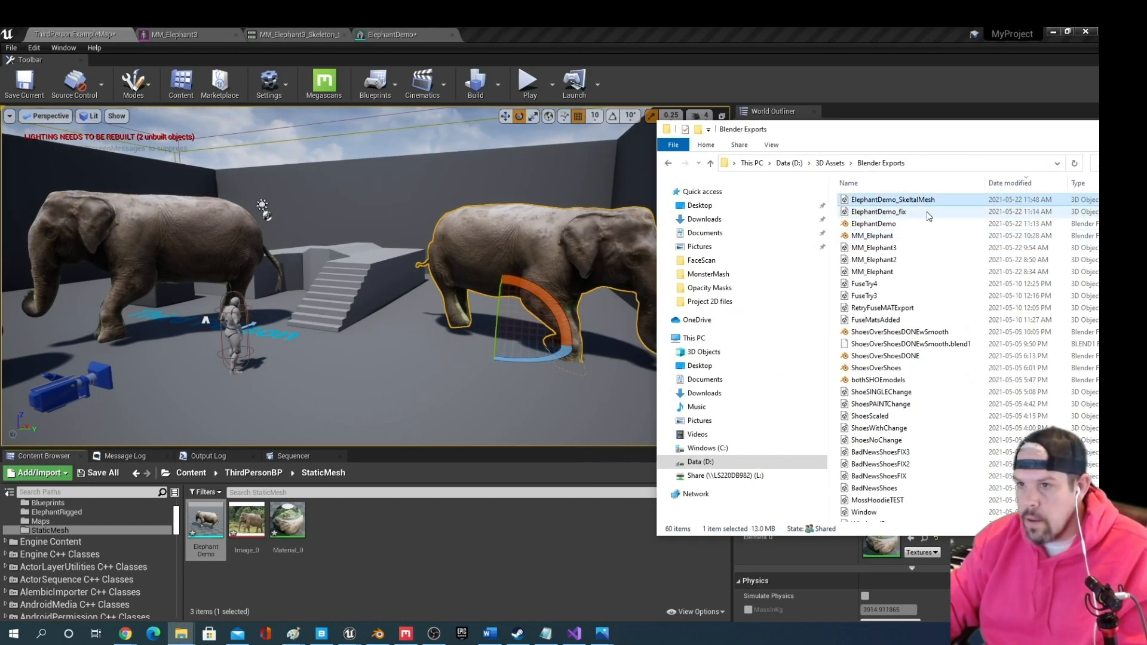
Create a folder named SkelMesh inside ThirdPersonBP and open it
right_click(404, 536)
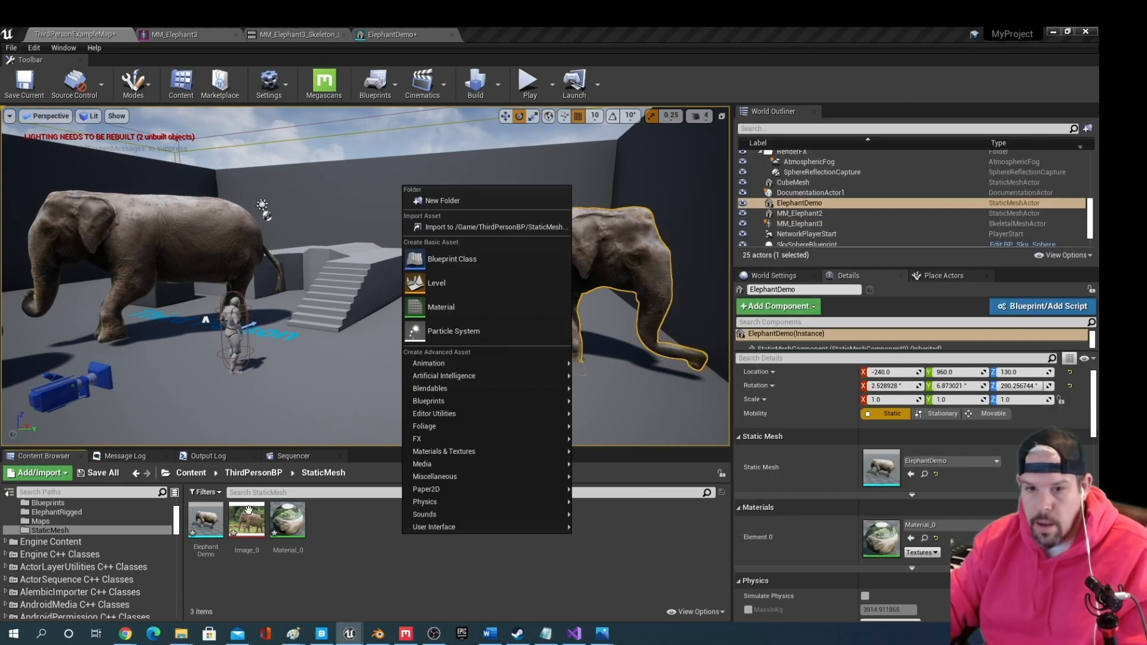
left_click(257, 474)
right_click(546, 544)
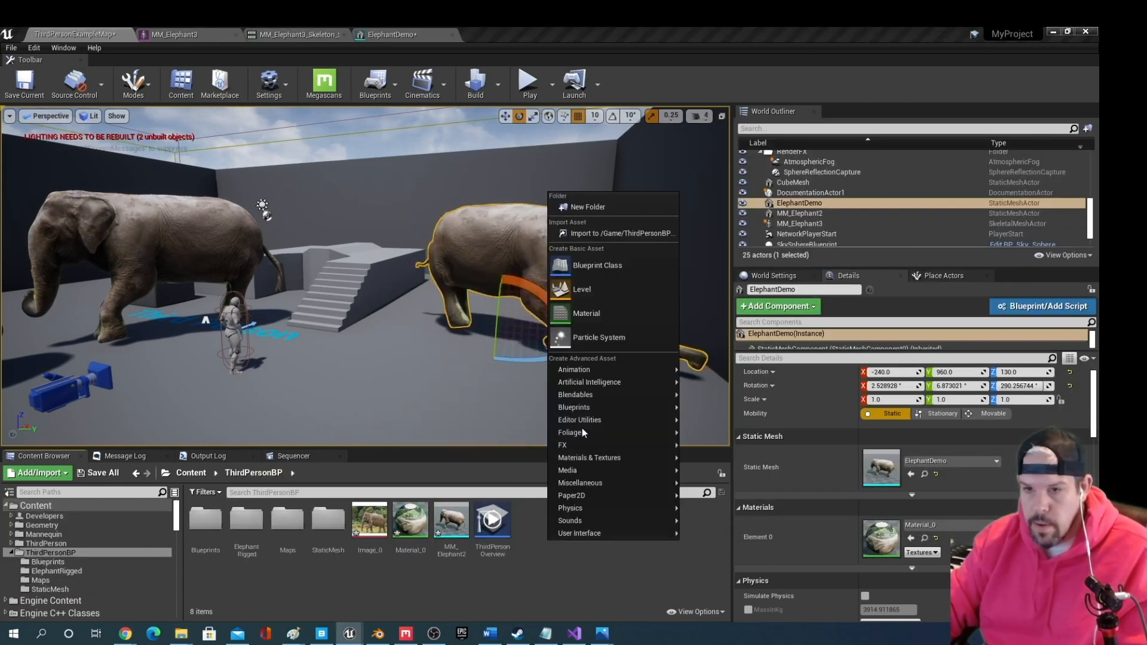
left_click(594, 209)
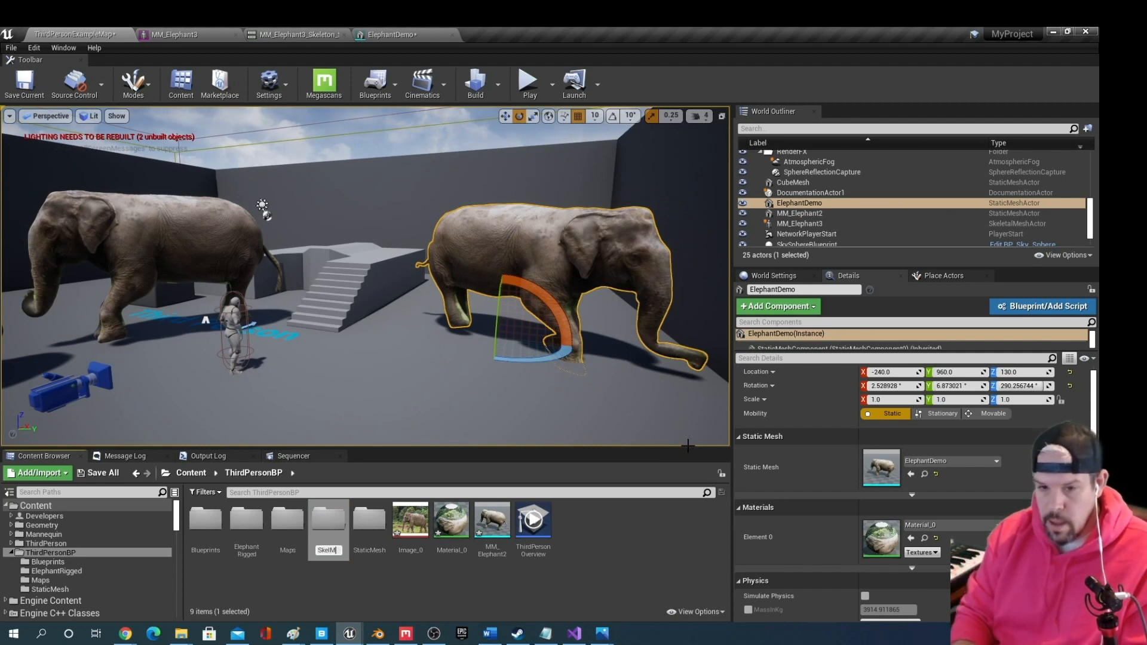
key("Return")
key("Return")
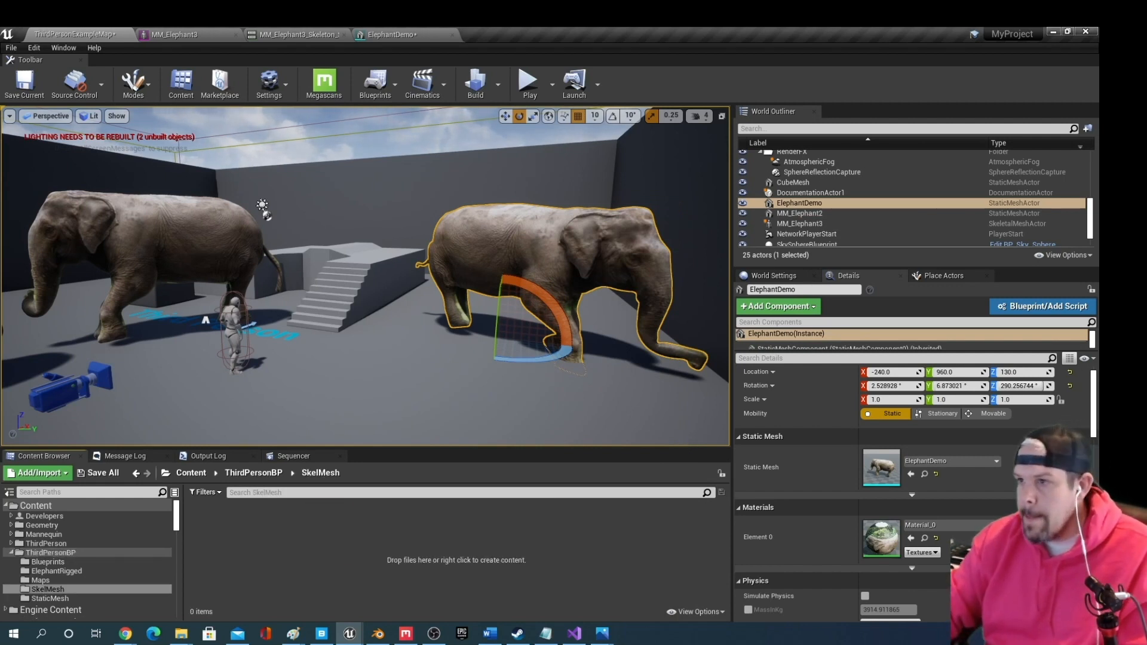
Import all of ElephantDemo_SkeltalMesh.fbx into SkelMesh as a skeletal mesh, leaving Skeleton at None and keeping the other import options
key("alt+Tab")
left_click_drag(928, 203, 330, 541)
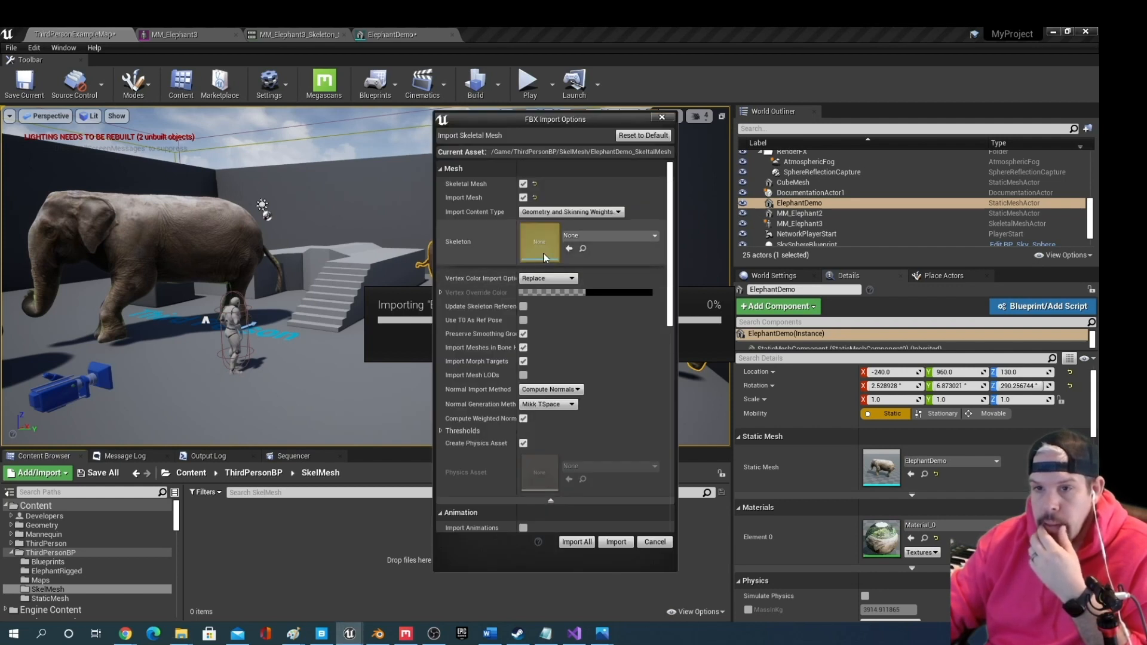
left_click(609, 236)
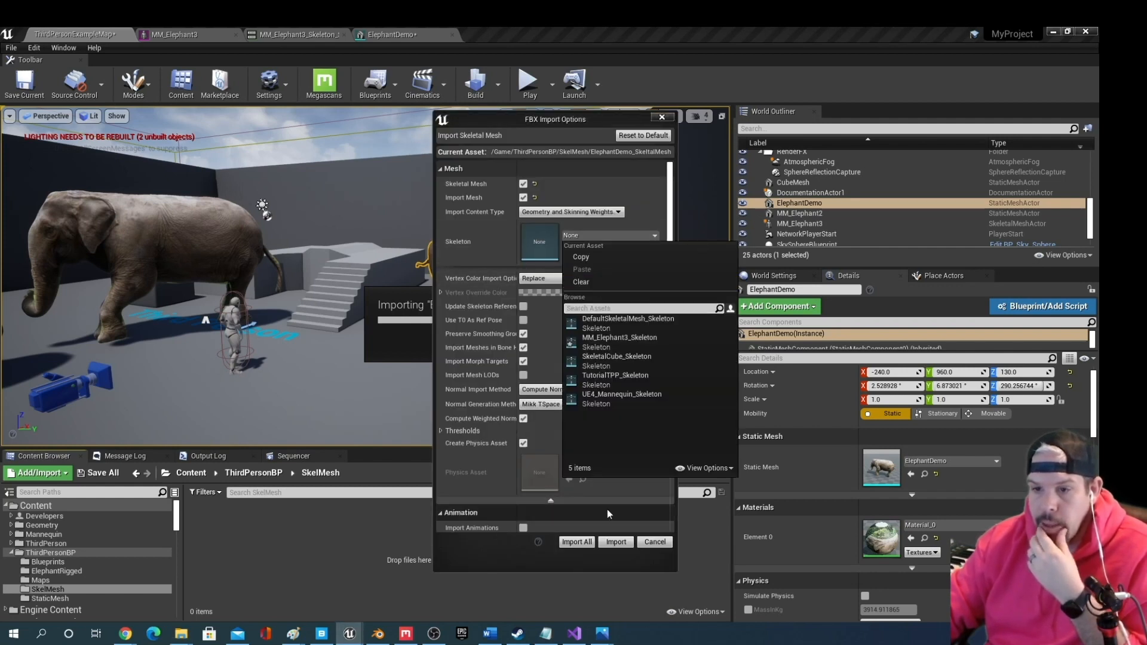
left_click(626, 509)
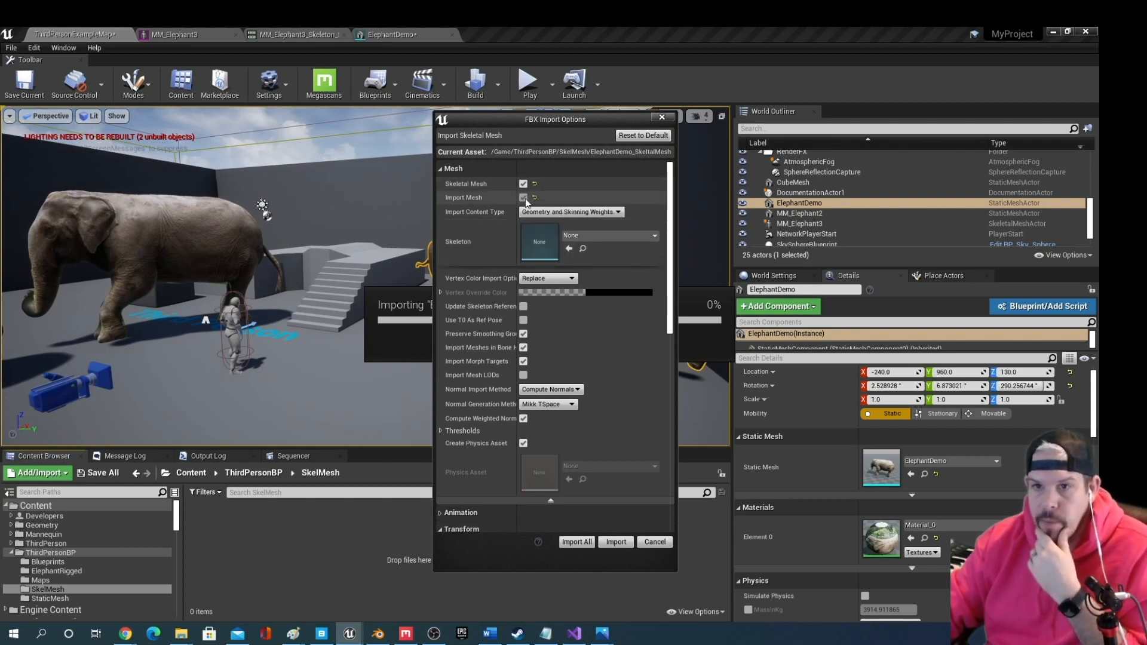
scroll(605, 288, "down", 2)
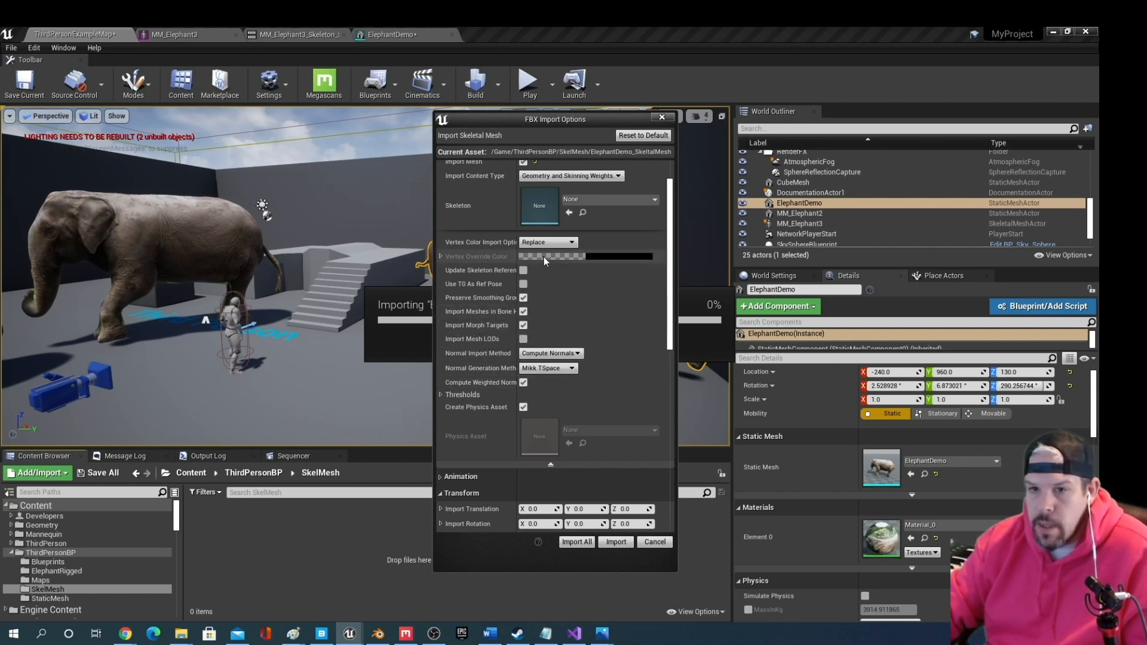
scroll(551, 286, "down", 10)
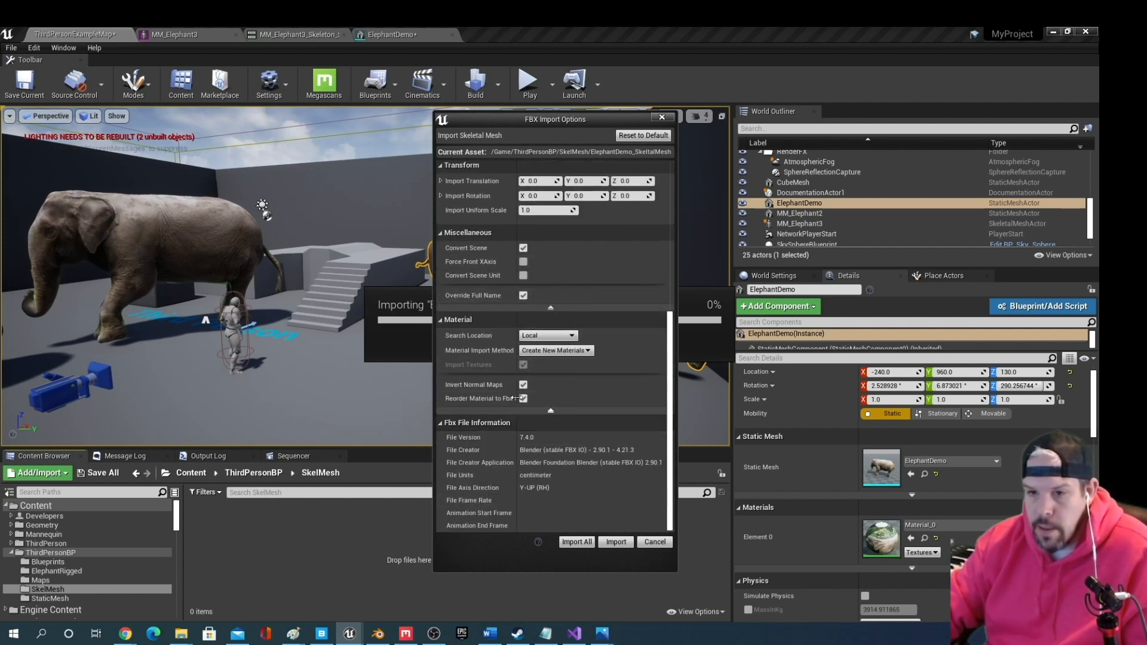
scroll(564, 417, "up", 1)
scroll(565, 417, "up", 8)
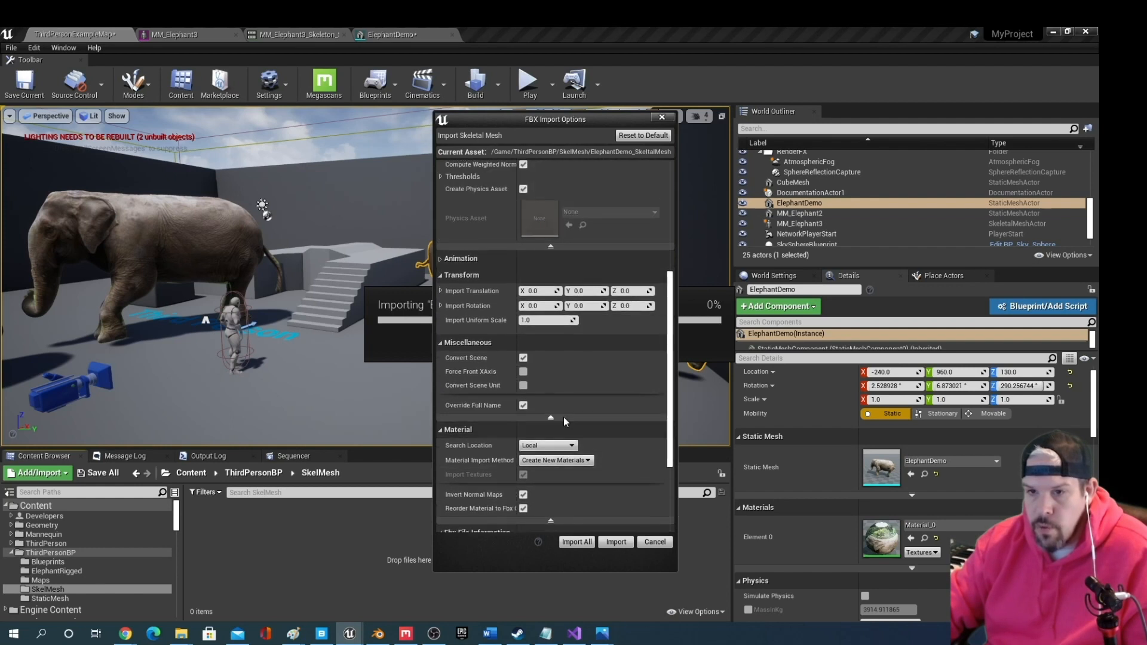
scroll(564, 417, "up", 3)
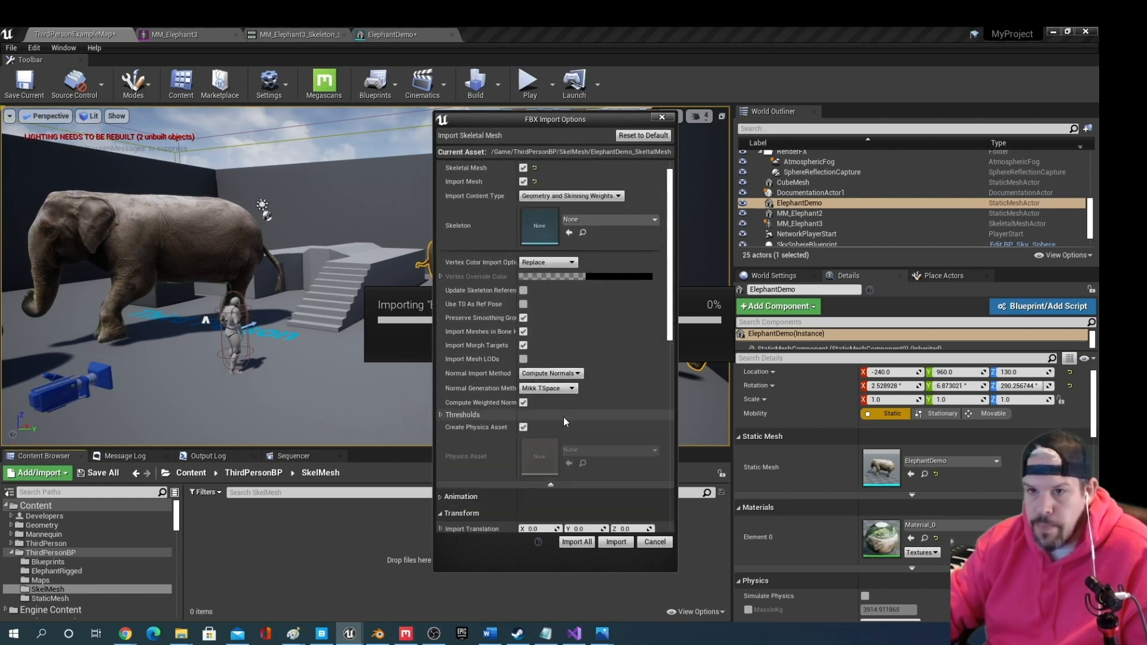
scroll(536, 318, "down", 10)
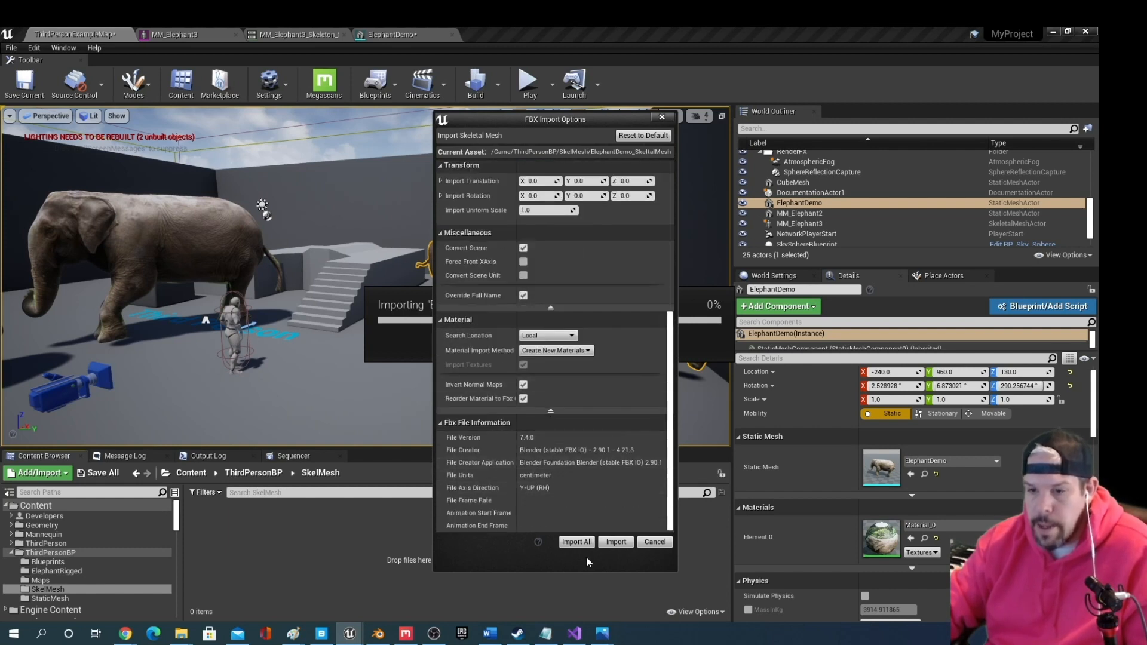
left_click(580, 543)
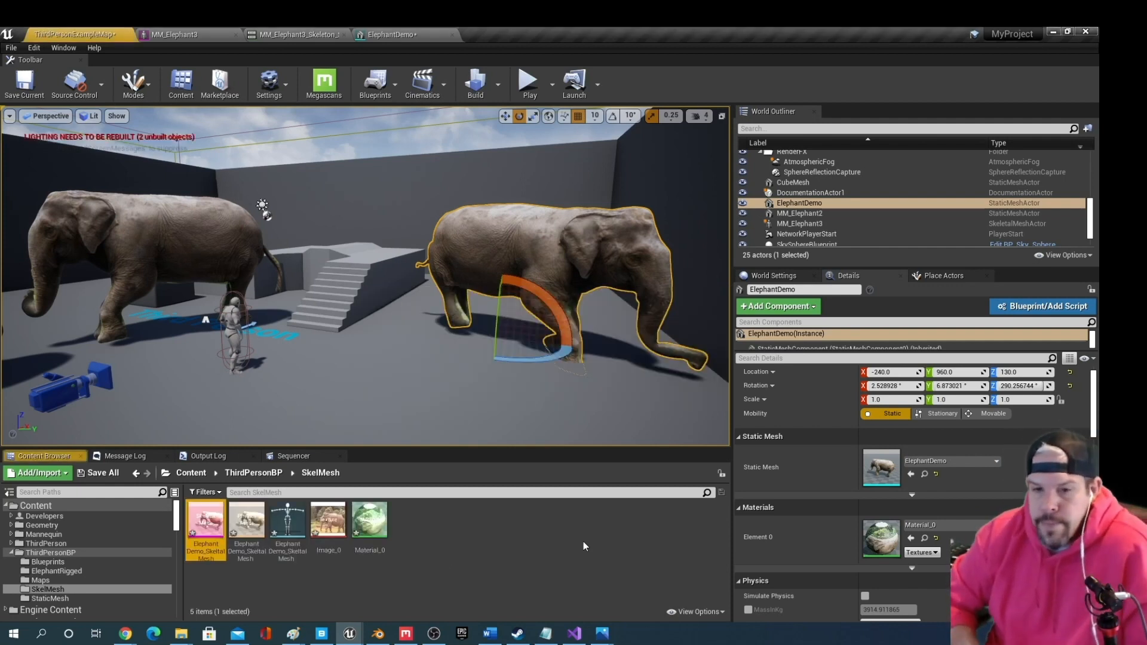
Place the ElephantDemo_SkeltalMesh skeletal mesh on the level's floor in front of the other elephants
left_click(239, 579)
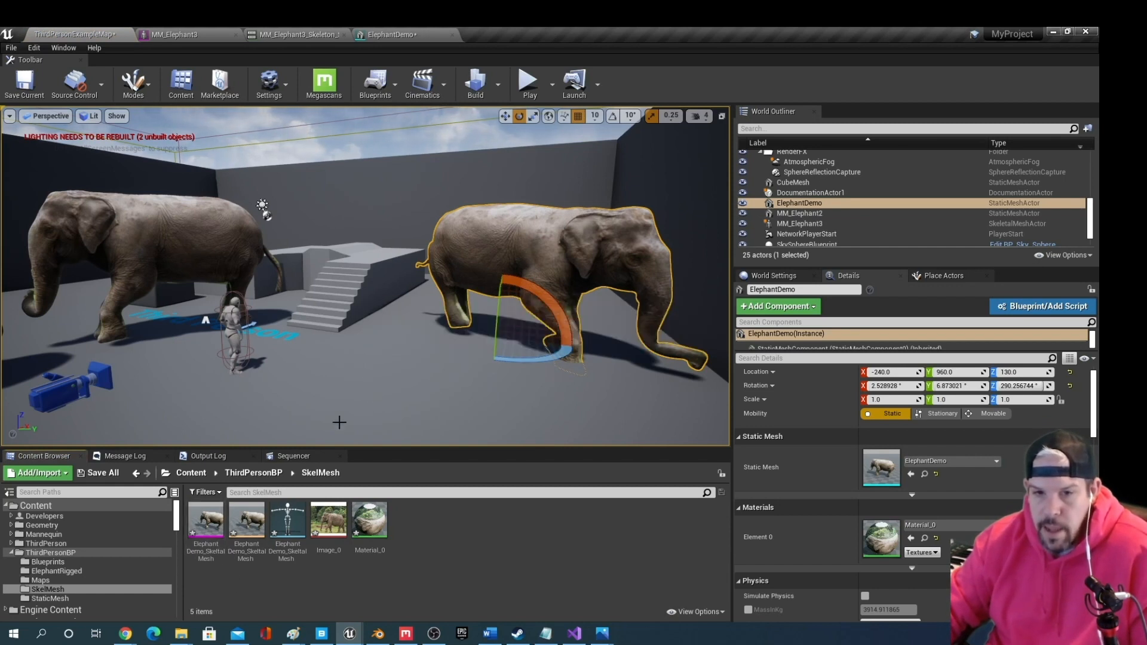
scroll(352, 376, "down", 3)
left_click_drag(206, 520, 341, 396)
left_click(269, 408)
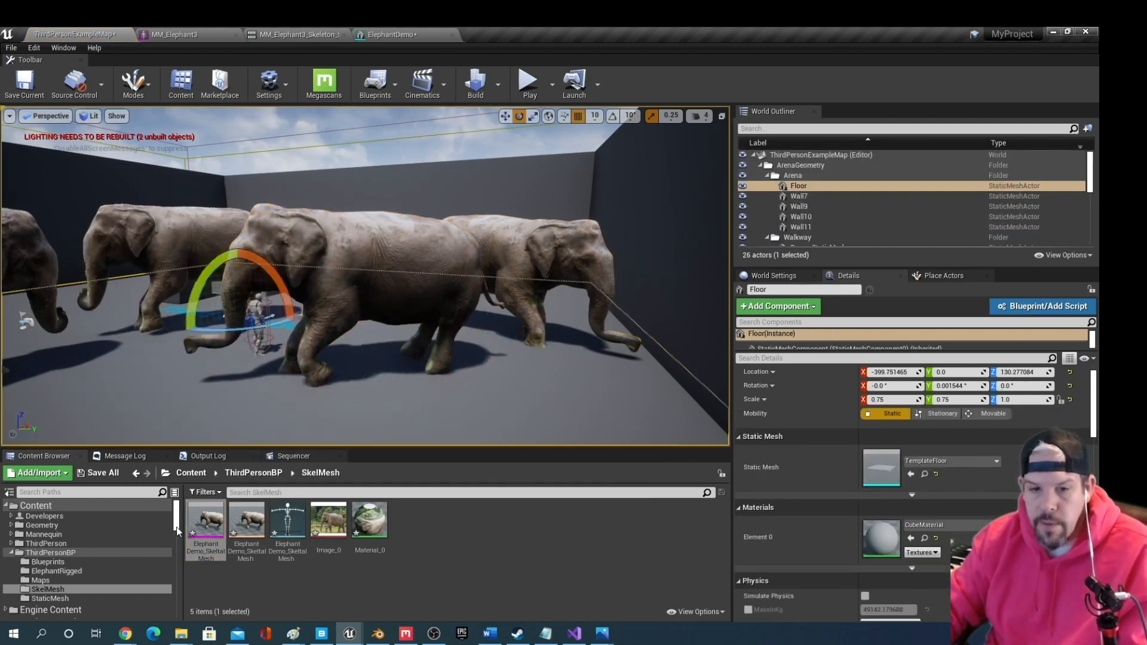
Open ElephantDemo_SkeltalMesh in the skeletal mesh editor and examine its bones and bone display options
double_click(206, 520)
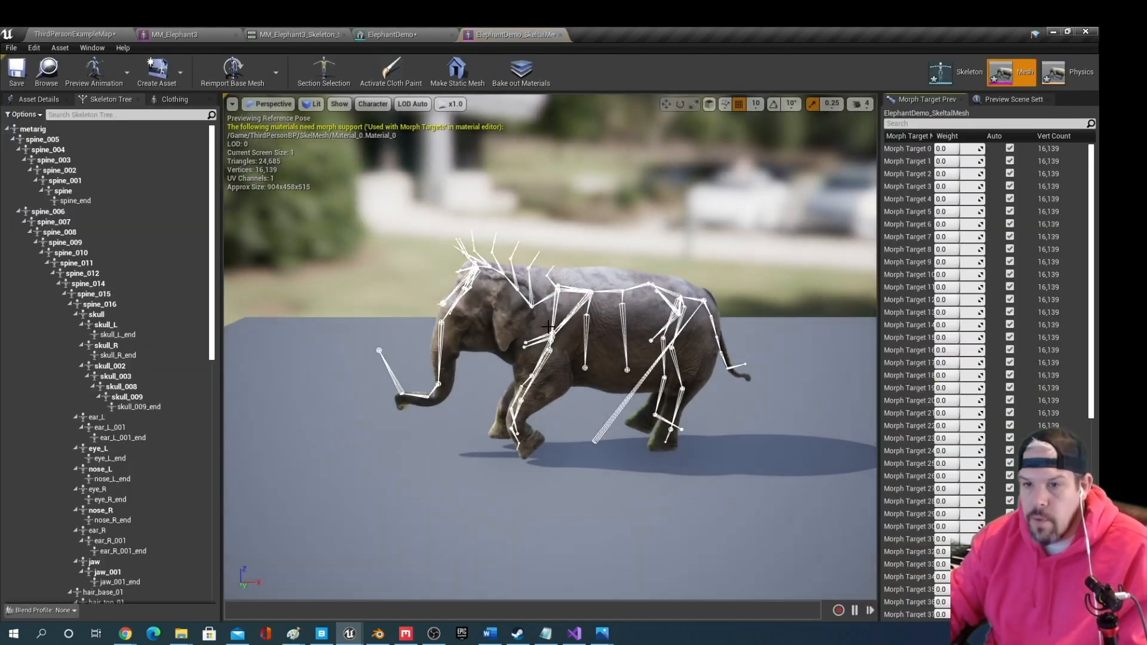
scroll(562, 316, "up", 1)
left_click(366, 106)
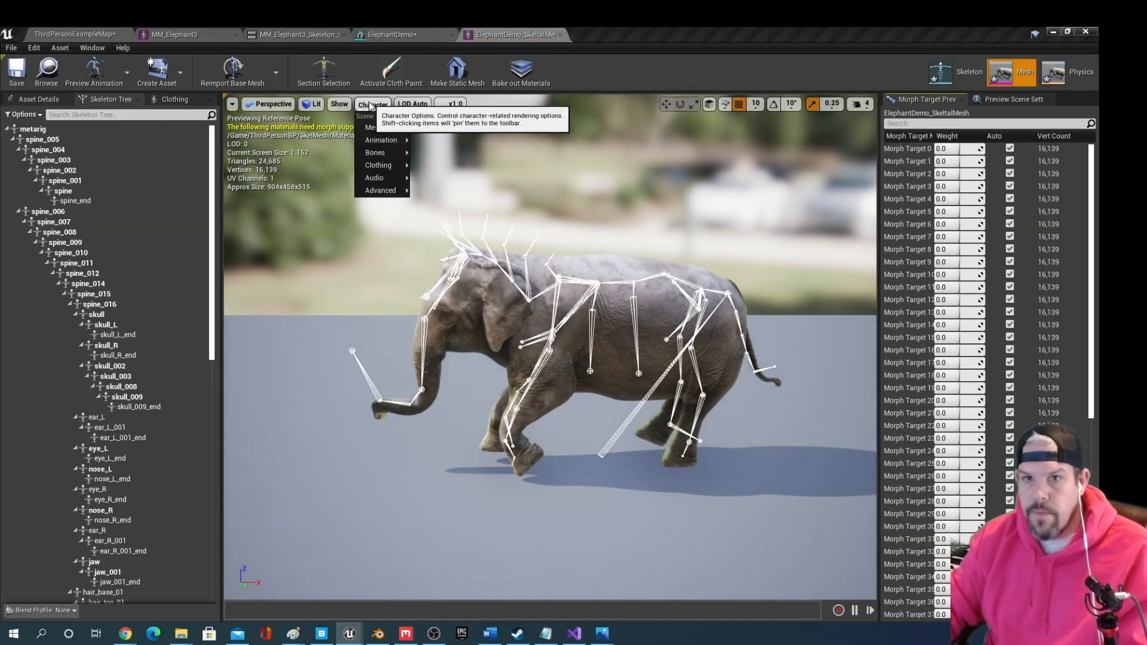
mouse_move(391, 155)
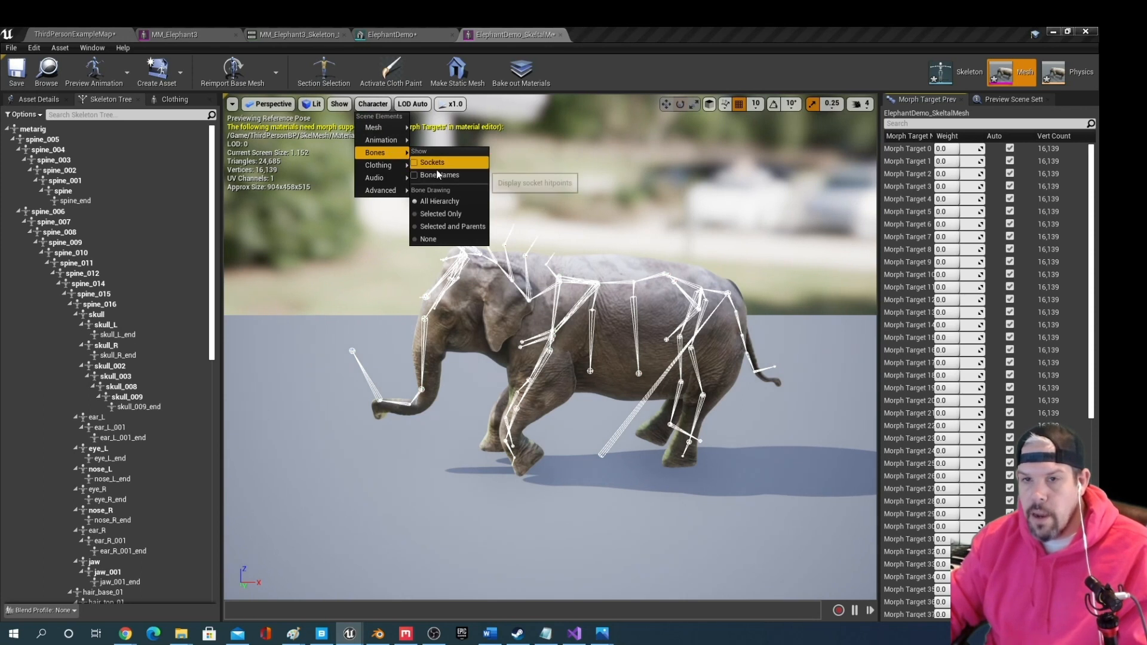
left_click(581, 346)
scroll(538, 371, "up", 2)
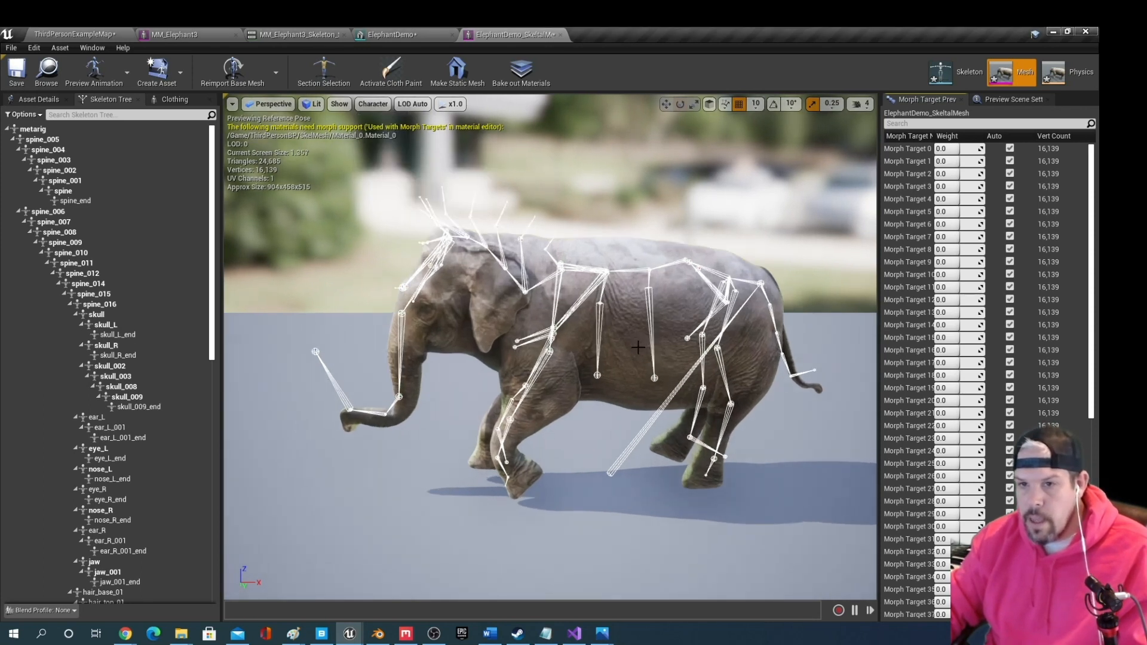
Select the forearm_L bone in the elephant's front leg and switch to the rotation gizmo
left_click(559, 359)
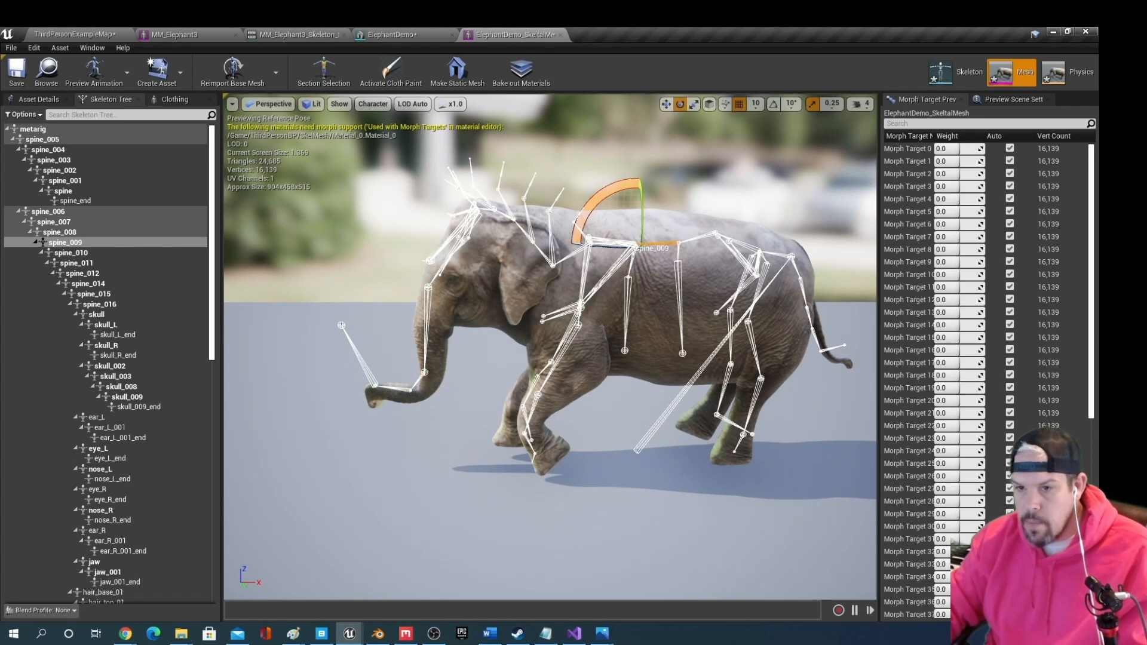
left_click(526, 378)
key("w")
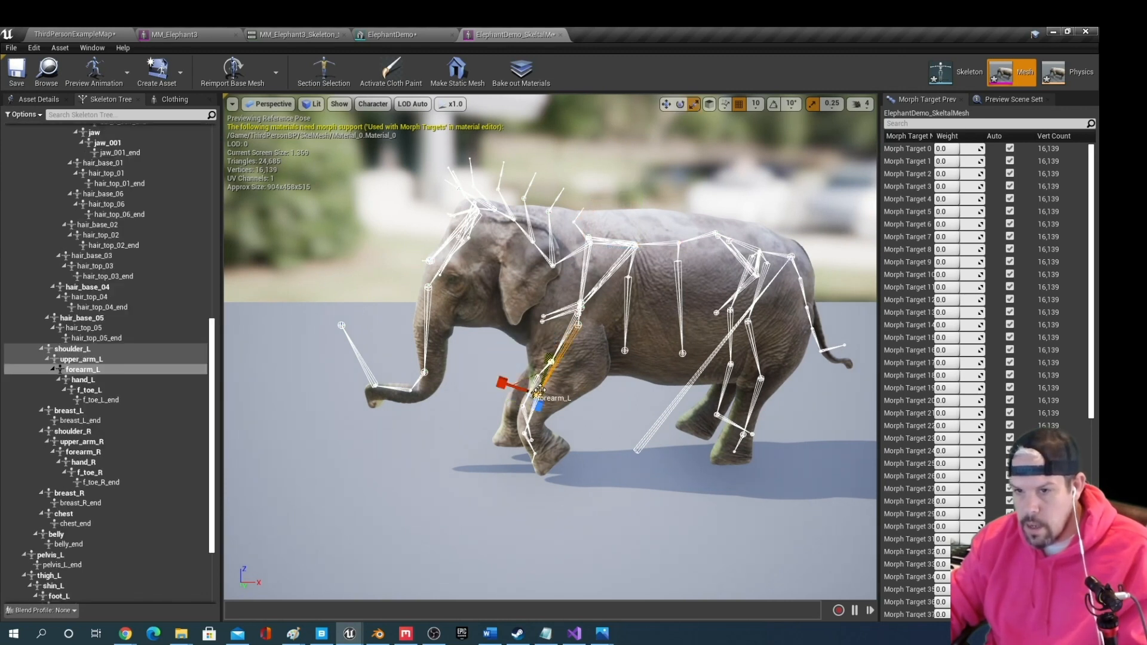
key("e")
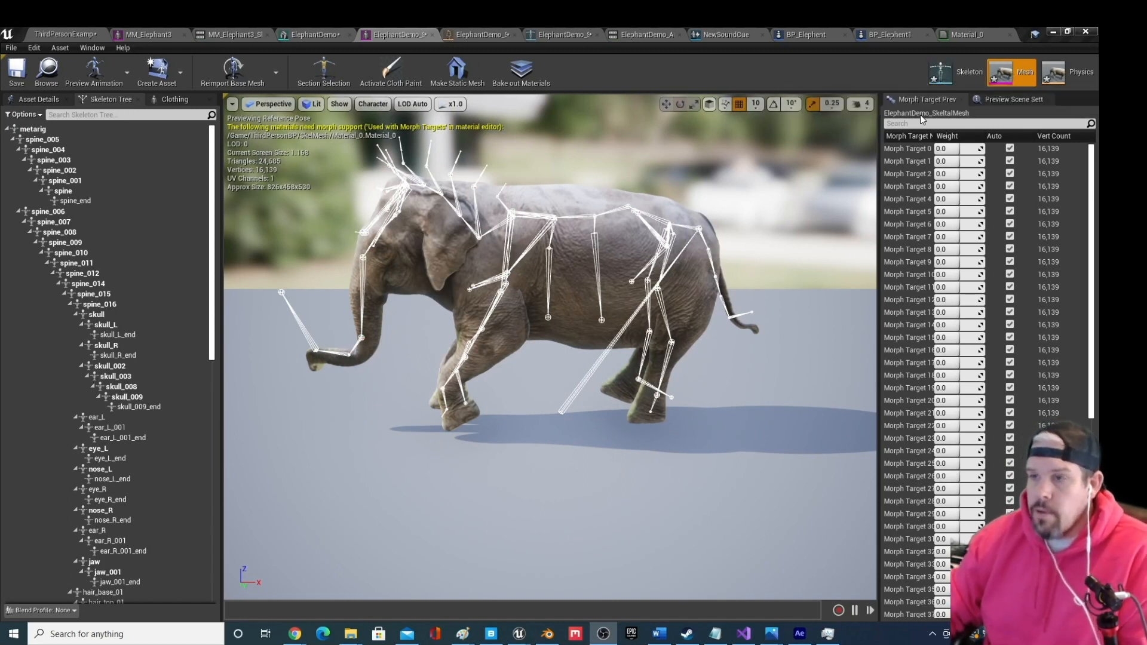
Open the elephant skeletal mesh's physics asset
left_click(1057, 78)
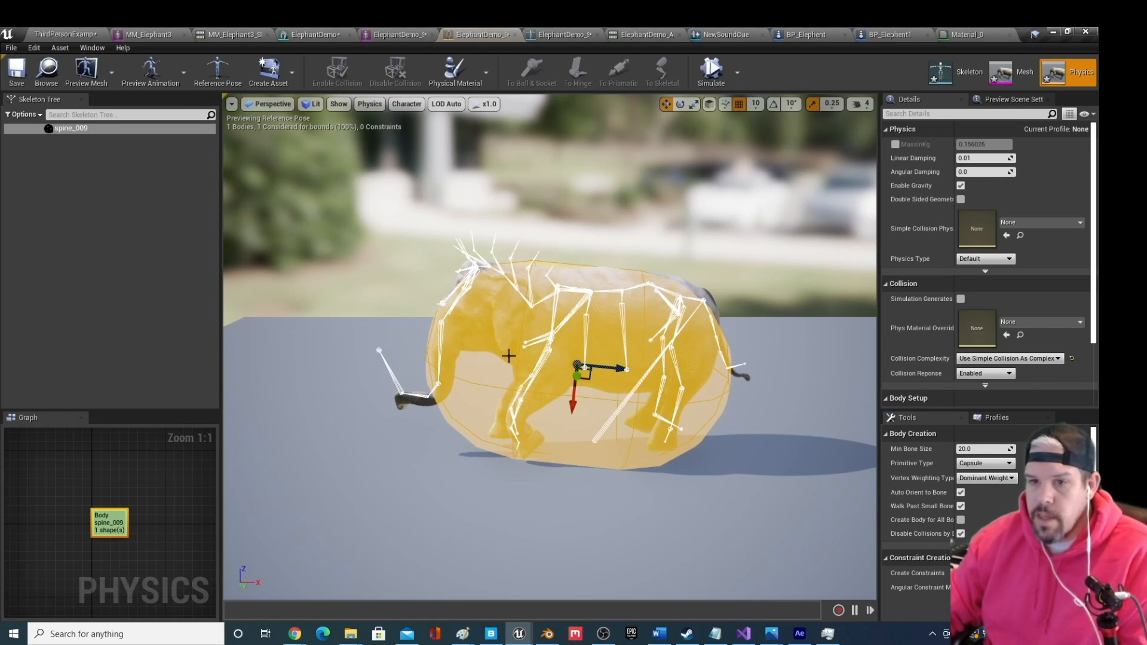
Nudge the spine_009 physics body slightly toward the elephant's head and open the skeletal mesh editor
mouse_move(596, 367)
left_mouse_down()
mouse_move(576, 363)
mouse_move(729, 351)
mouse_move(601, 349)
left_mouse_up()
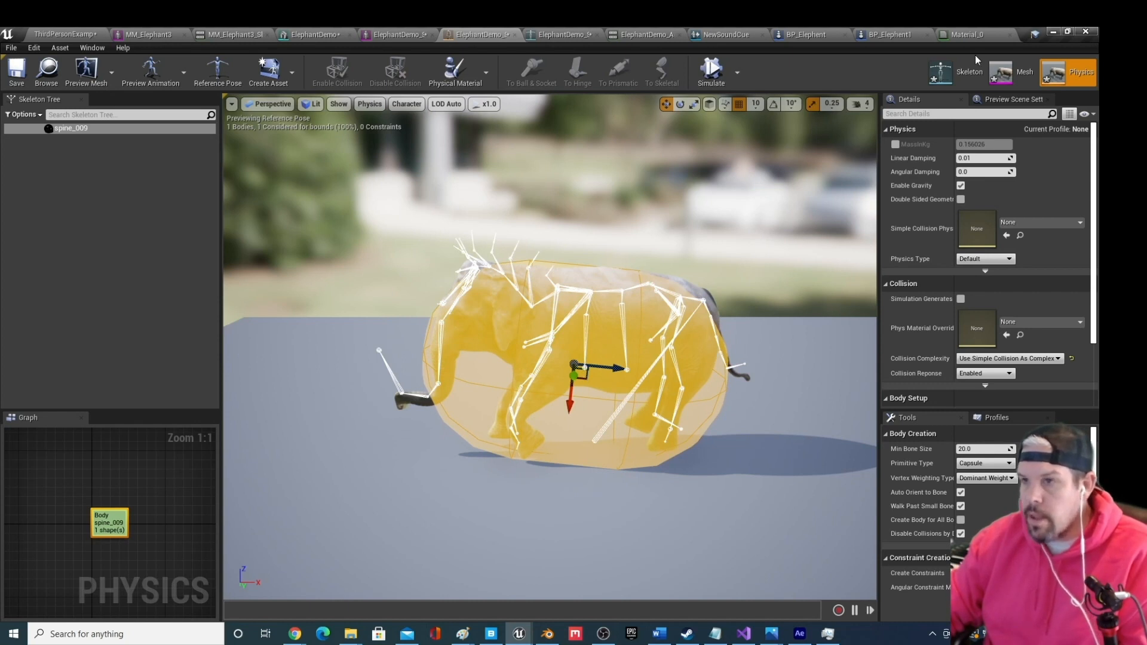
left_click(1007, 72)
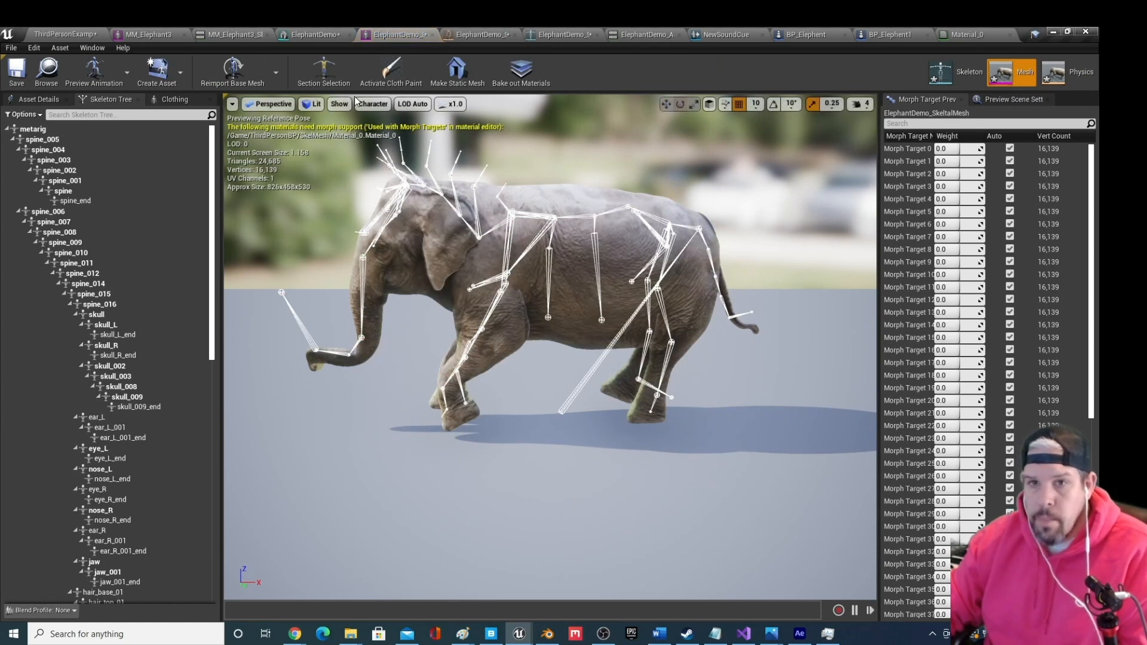
Preview the elephant's deformation by setting Morph Target 3 to -0.98 and varying the weights of further morph targets
scroll(559, 308, "up", 2)
scroll(559, 309, "down", 2)
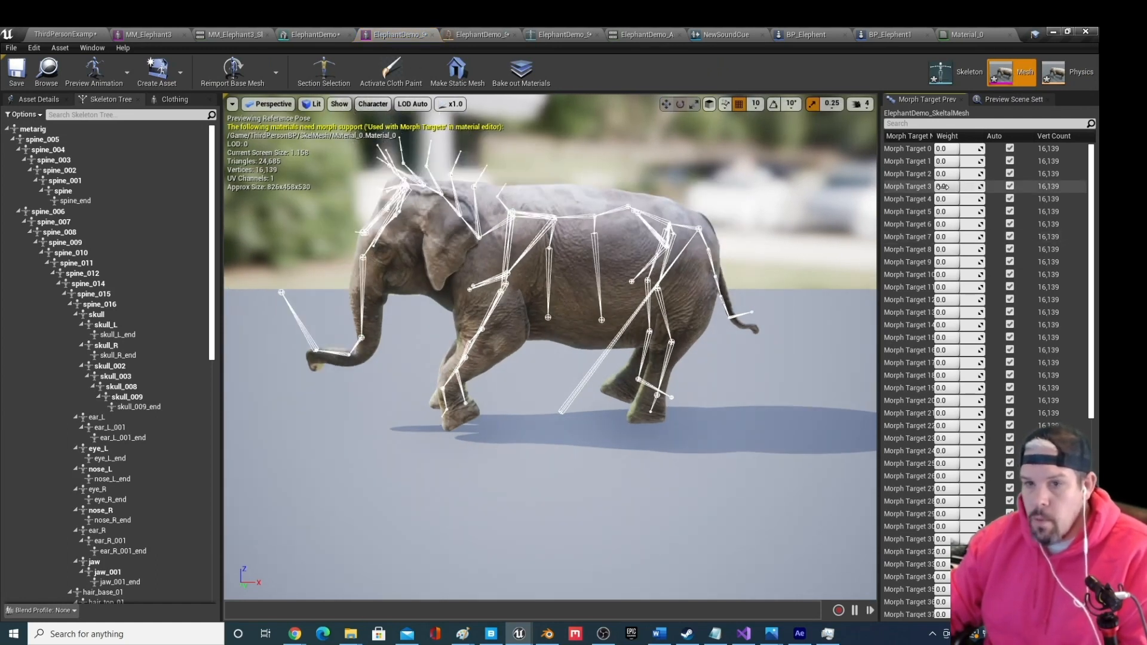
left_click_drag(942, 187, 917, 187)
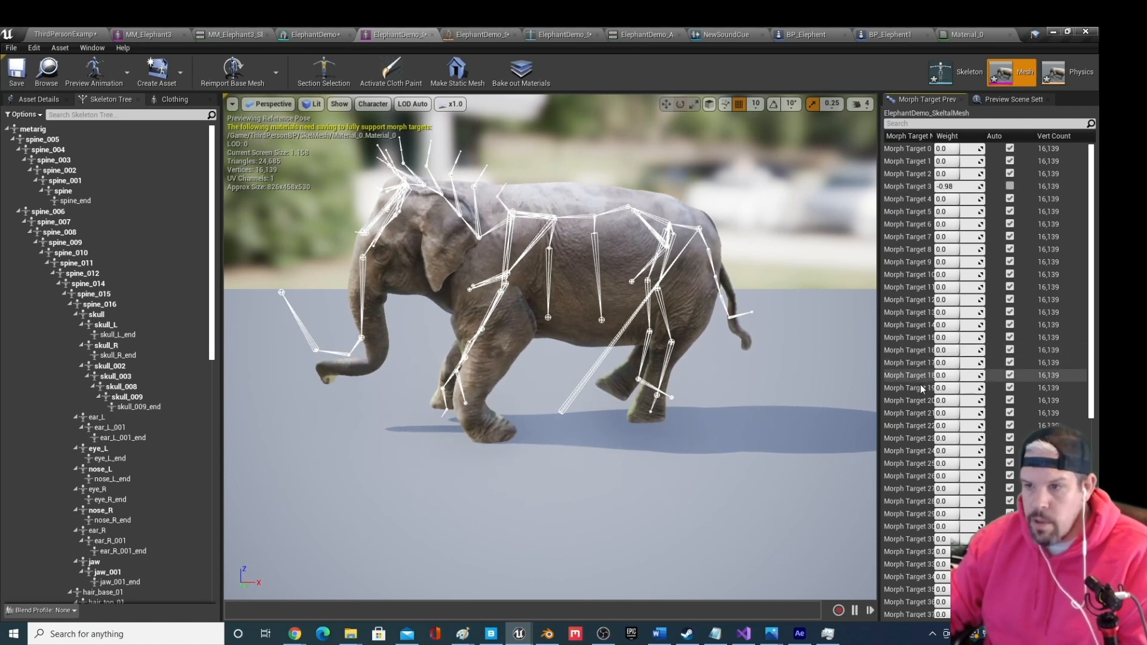
left_click_drag(937, 376, 955, 375)
mouse_move(947, 489)
left_mouse_down()
mouse_move(932, 489)
mouse_move(962, 489)
mouse_move(947, 489)
mouse_move(962, 504)
mouse_move(944, 503)
left_mouse_up()
scroll(948, 469, "down", 12)
Switch to Blender and examine the rigged elephant mesh from its other side
left_click(547, 634)
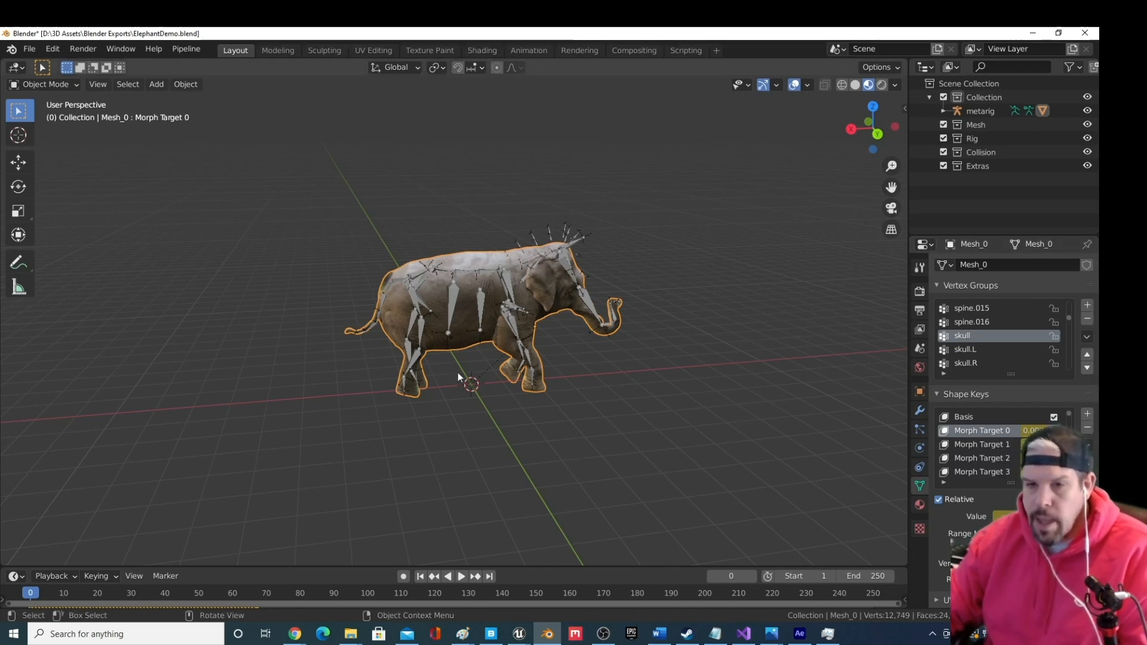
scroll(460, 375, "up", 4)
middle_click_drag(500, 353, 196, 340)
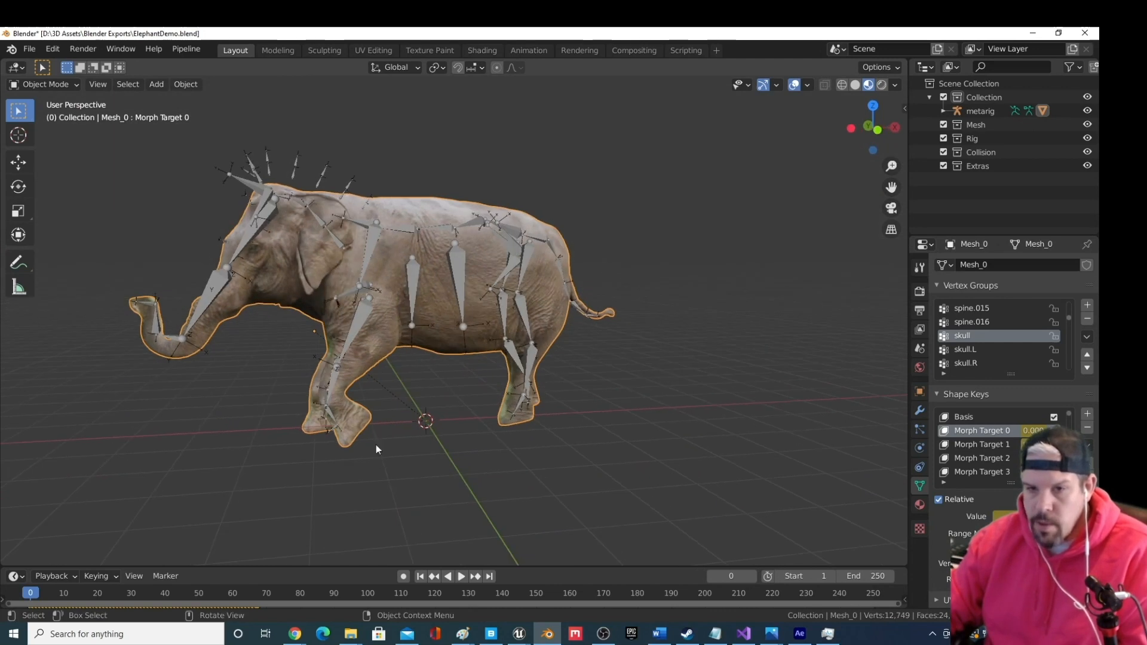
scroll(361, 346, "down", 4)
middle_click_drag(337, 351, 347, 353)
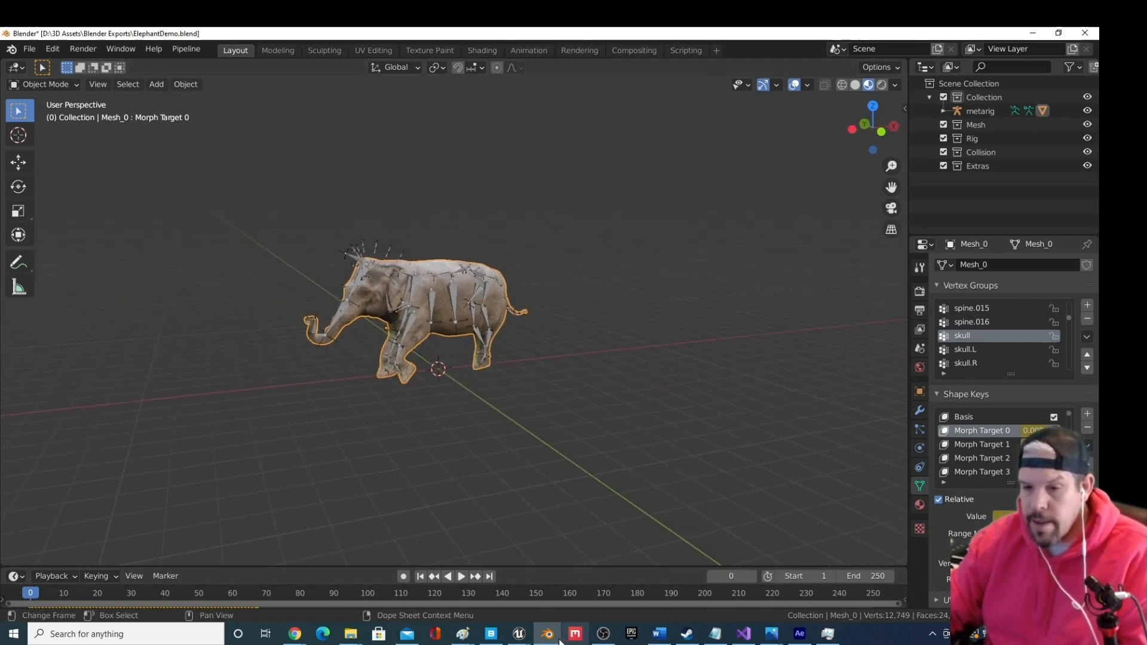
Return to the MyProject Unreal Editor and preview two more morph targets at weights 0.9 and about 0.48
mouse_move(550, 637)
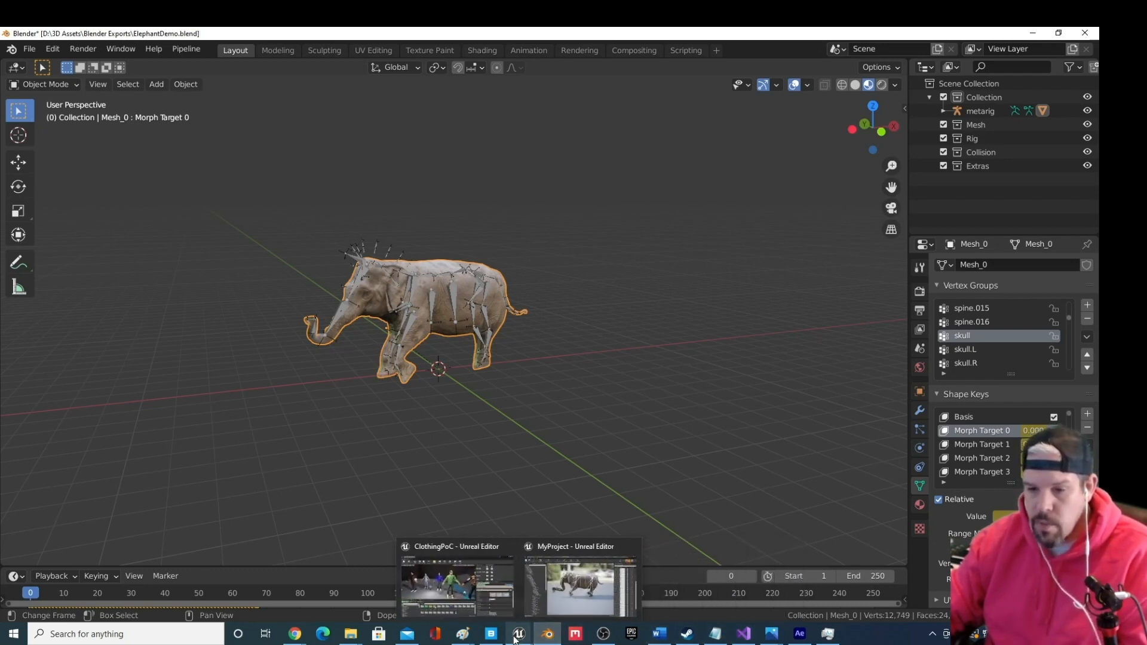
left_click(565, 599)
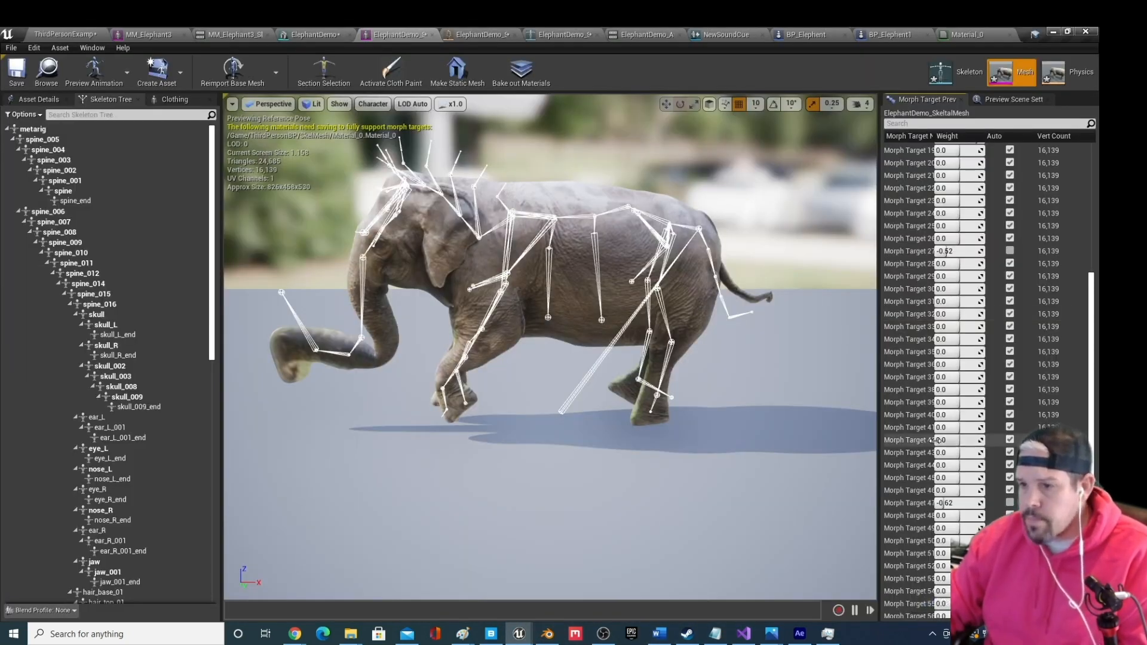
left_click_drag(950, 427, 982, 428)
scroll(952, 470, "down", 7)
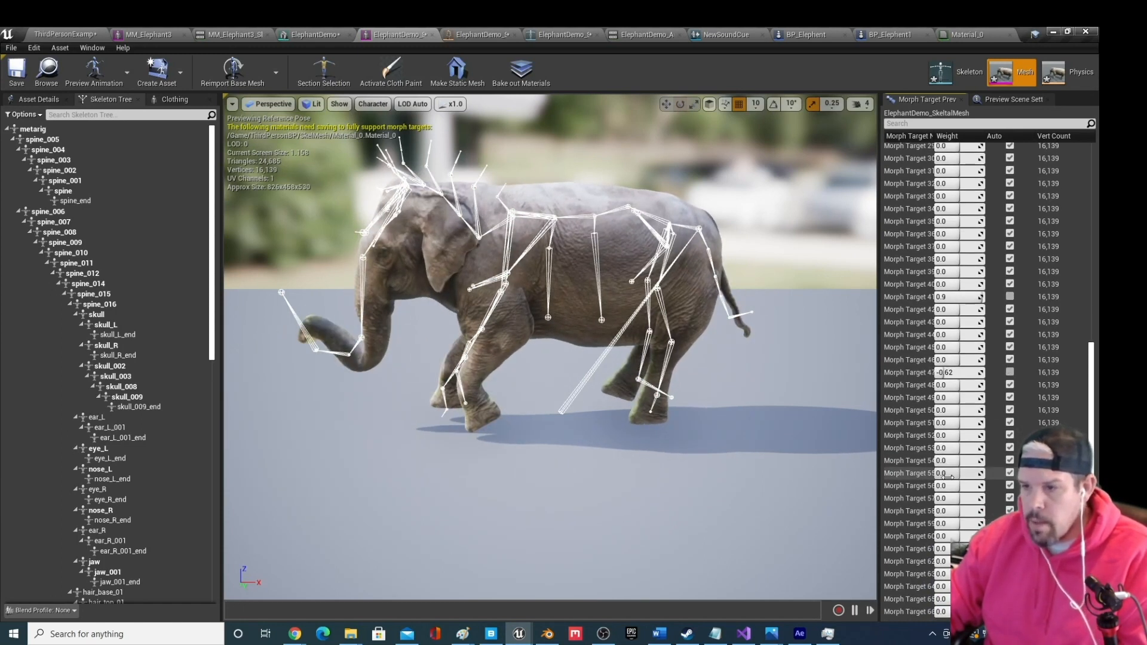
mouse_move(948, 476)
left_mouse_down()
mouse_move(929, 476)
mouse_move(981, 476)
mouse_move(959, 476)
mouse_move(971, 476)
left_mouse_up()
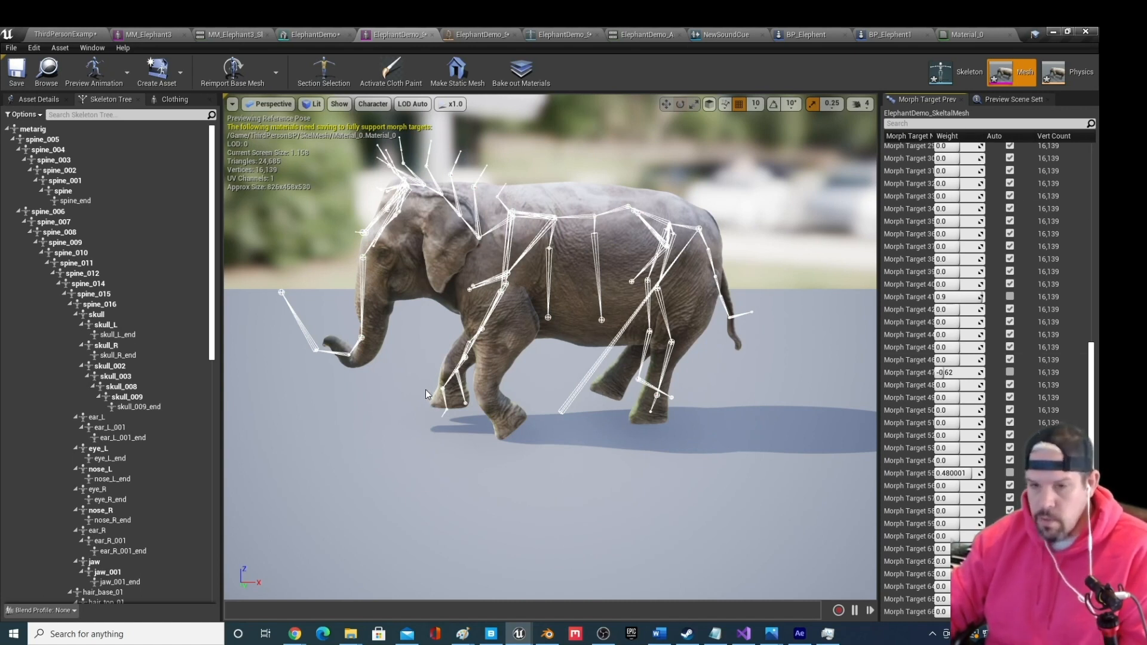
left_click_drag(425, 395, 339, 333, "alt")
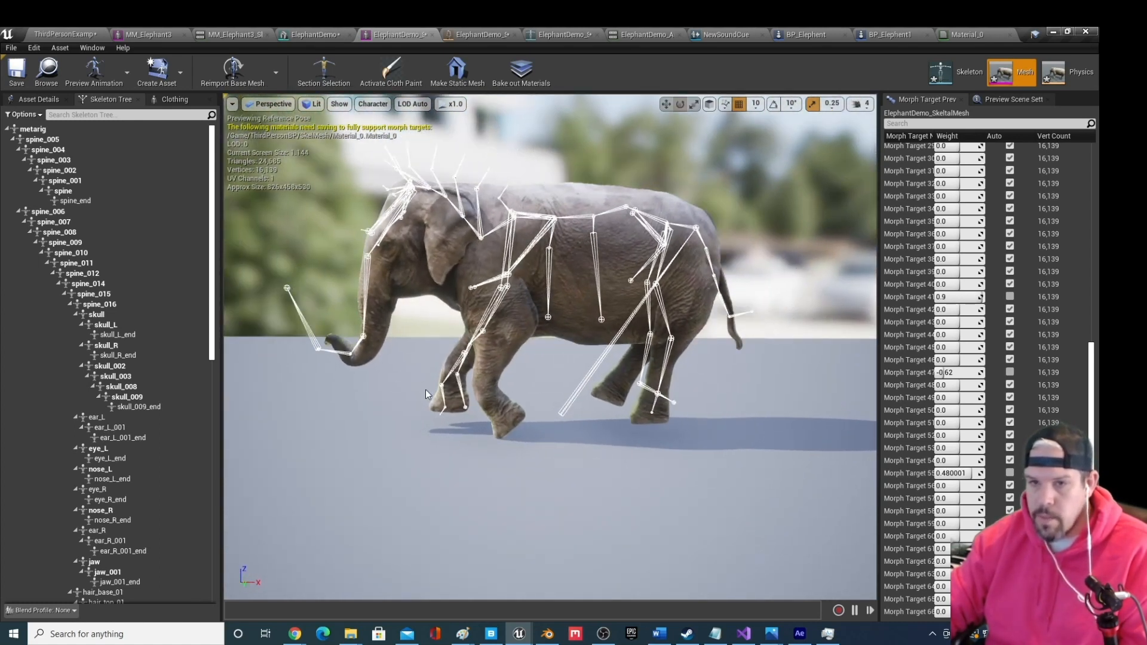
scroll(474, 348, "down", 2)
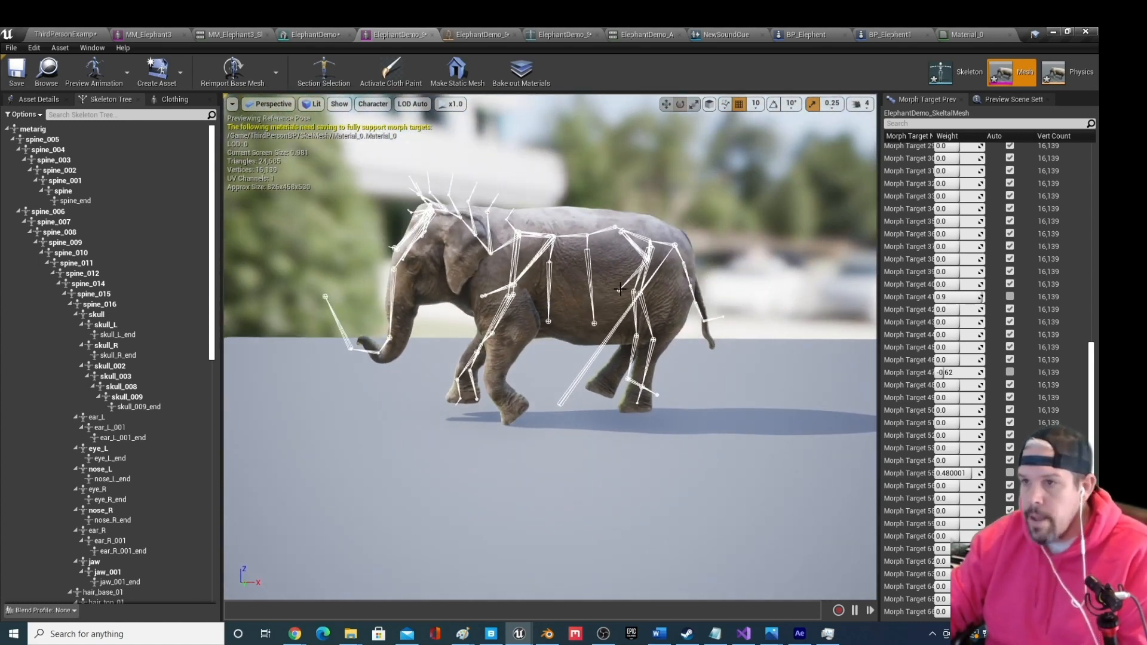
key("e")
left_click(562, 269)
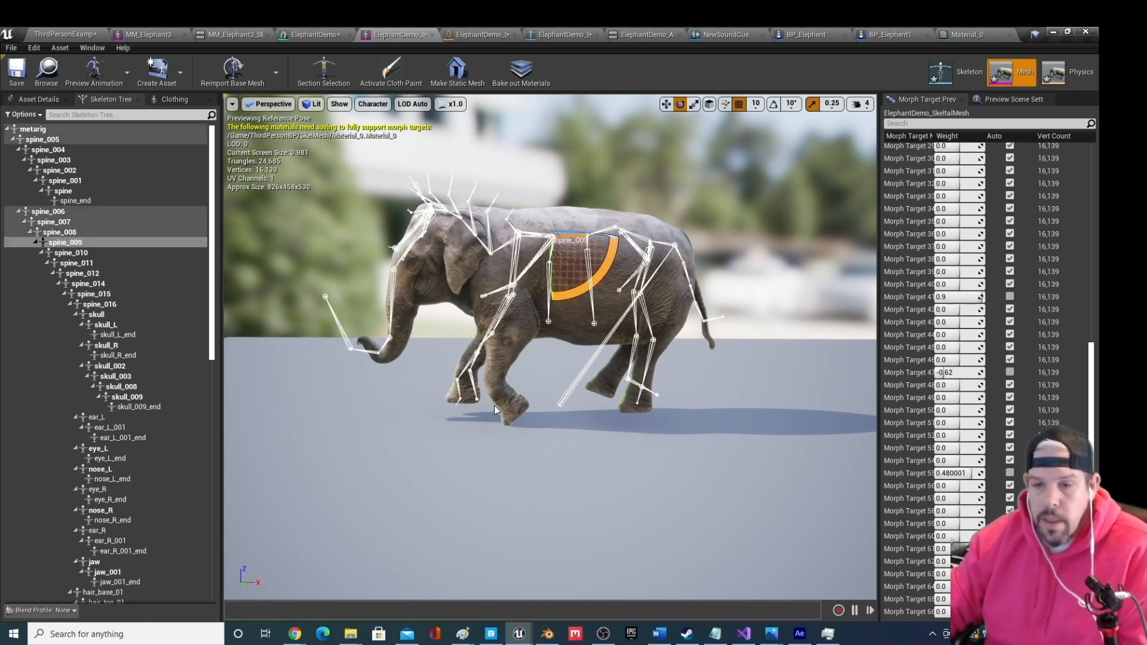
left_click(421, 419)
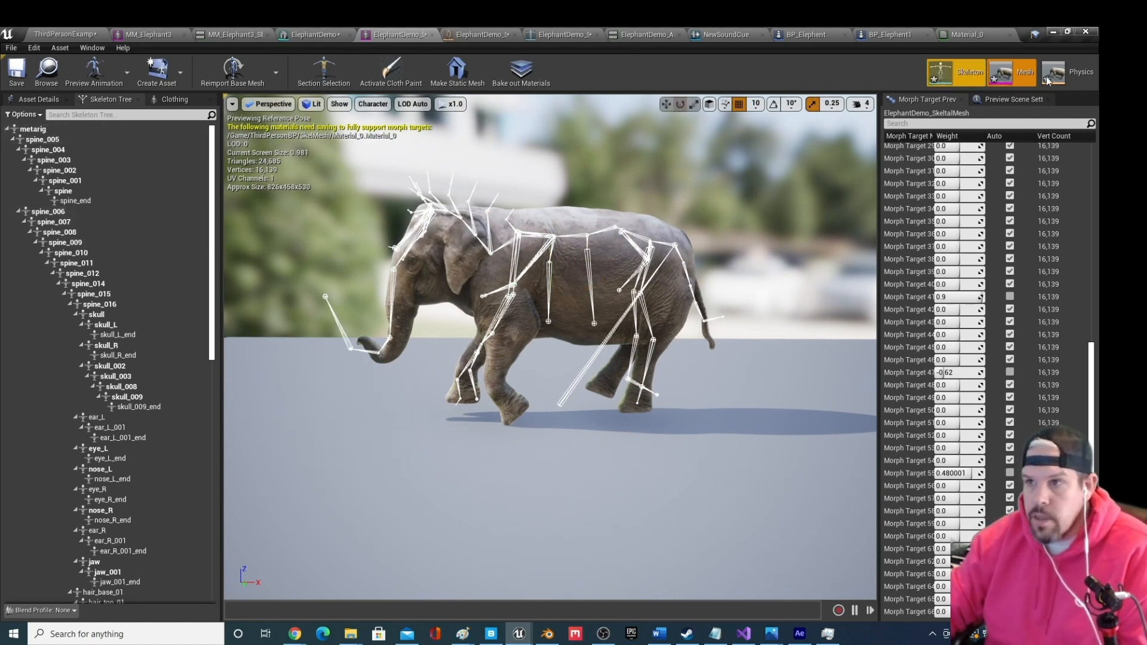
Create an animation from the reference pose named ElephantDemo_Anim_Trunk in the SkelMesh folder
left_click(177, 79)
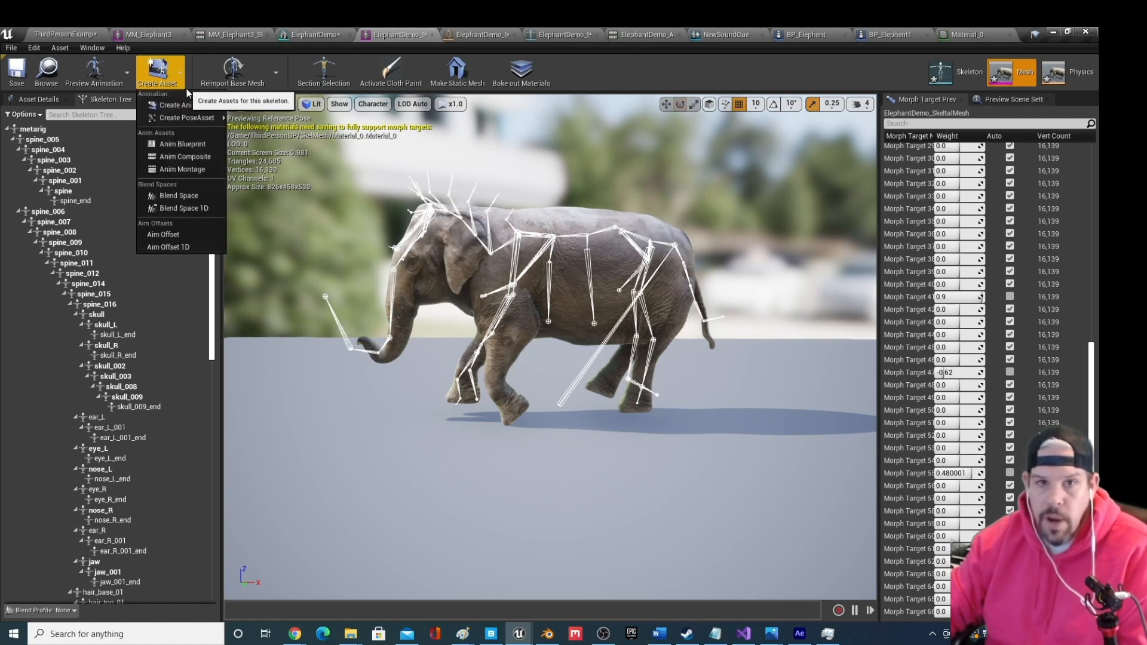
mouse_move(192, 105)
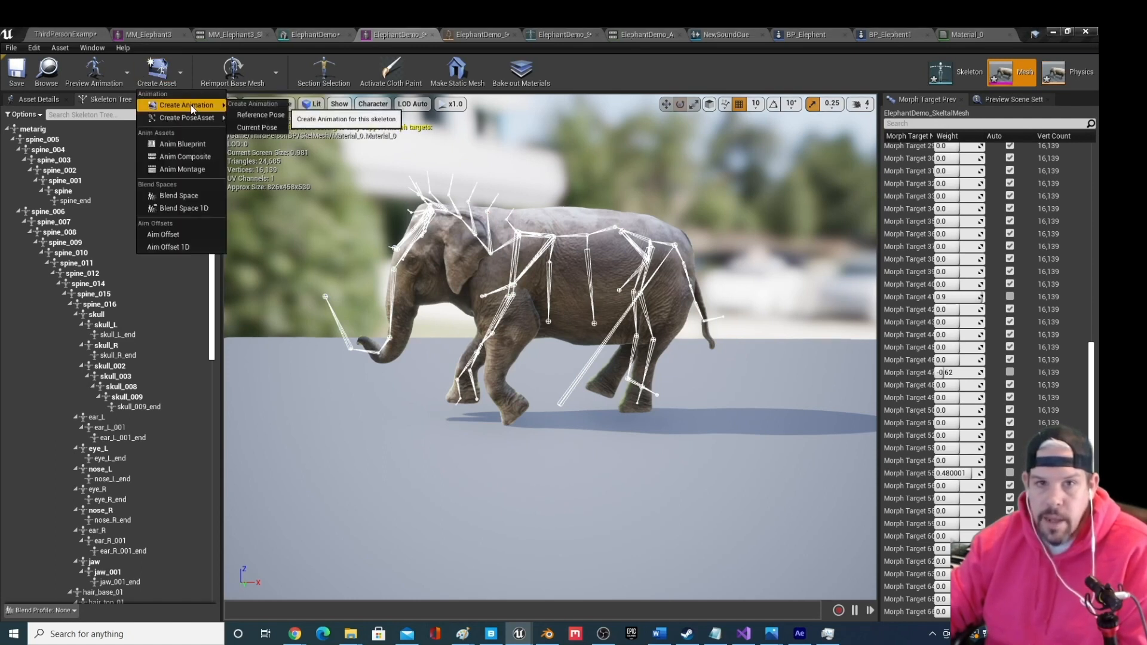
left_click(279, 119)
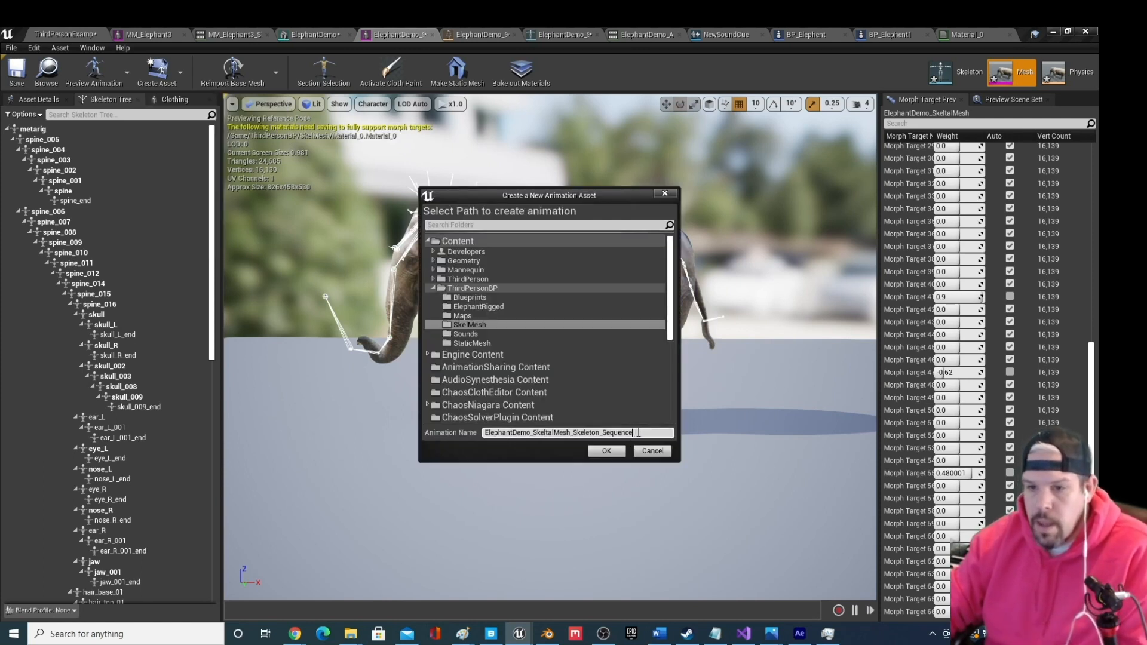
double_click(564, 432)
left_click(531, 432)
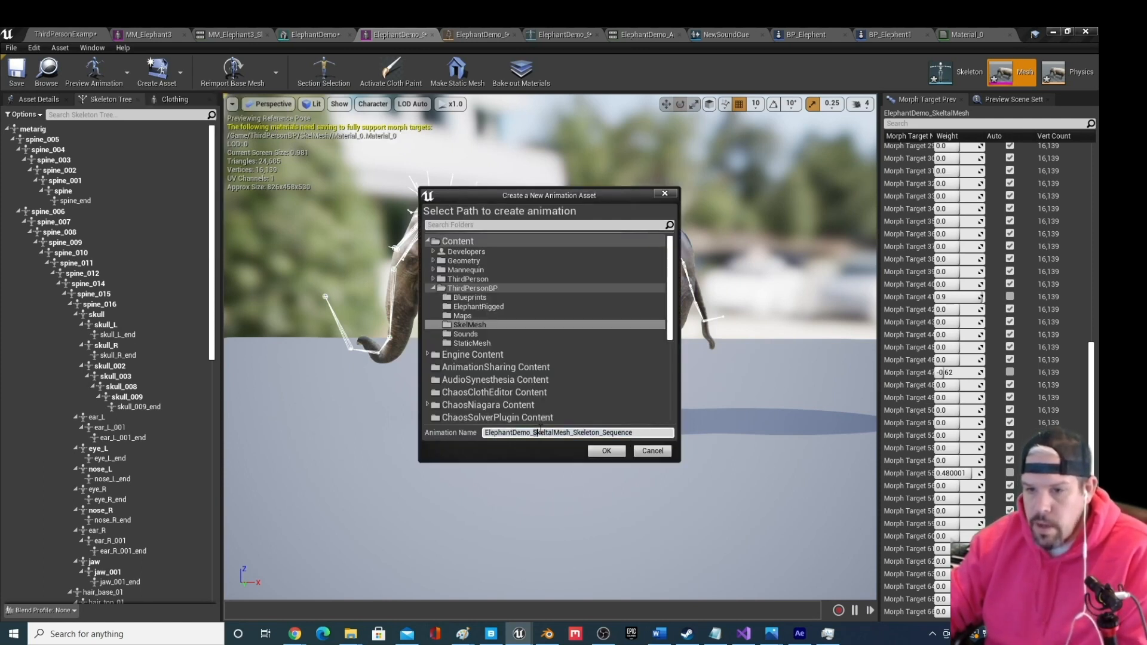
type("_An")
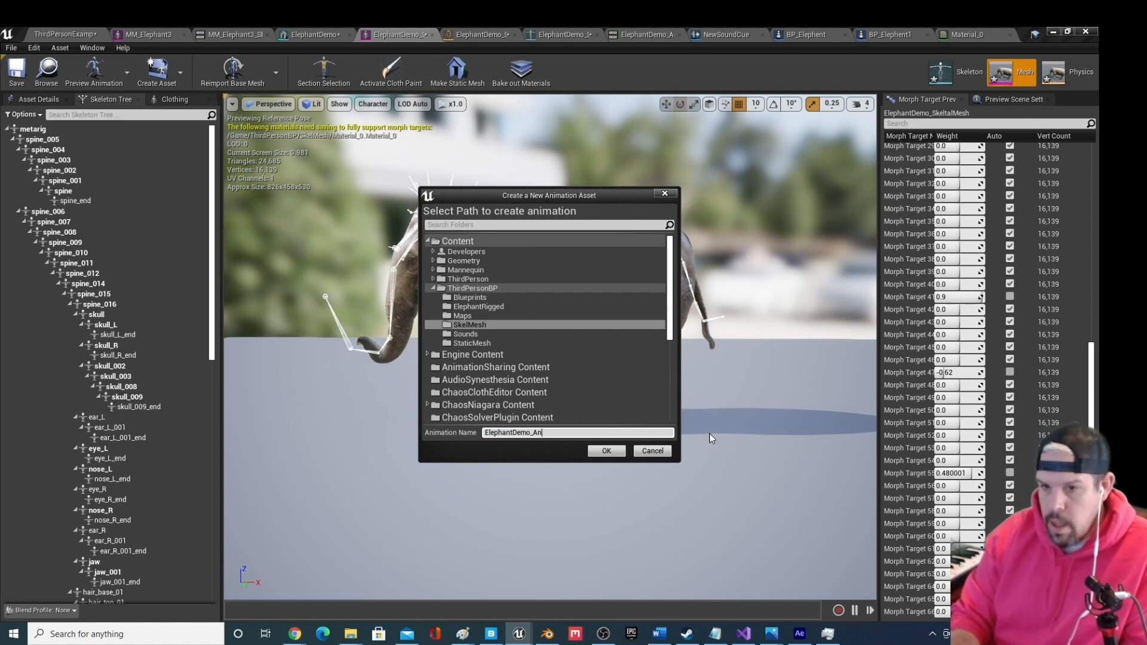
type("i")
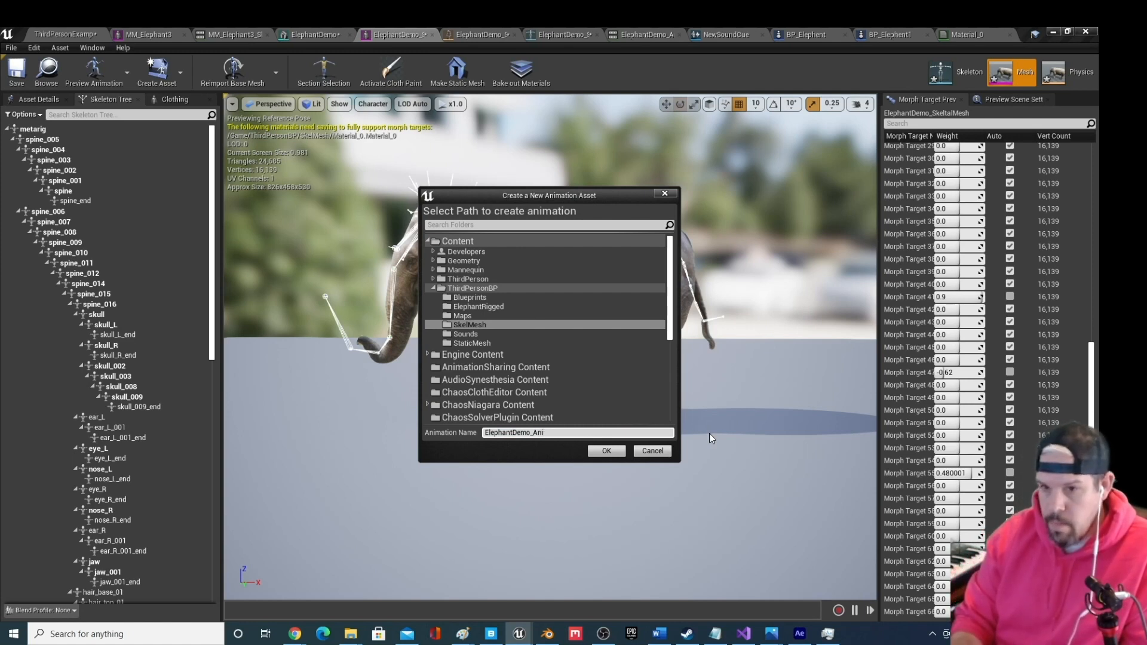
type("m_Trunk")
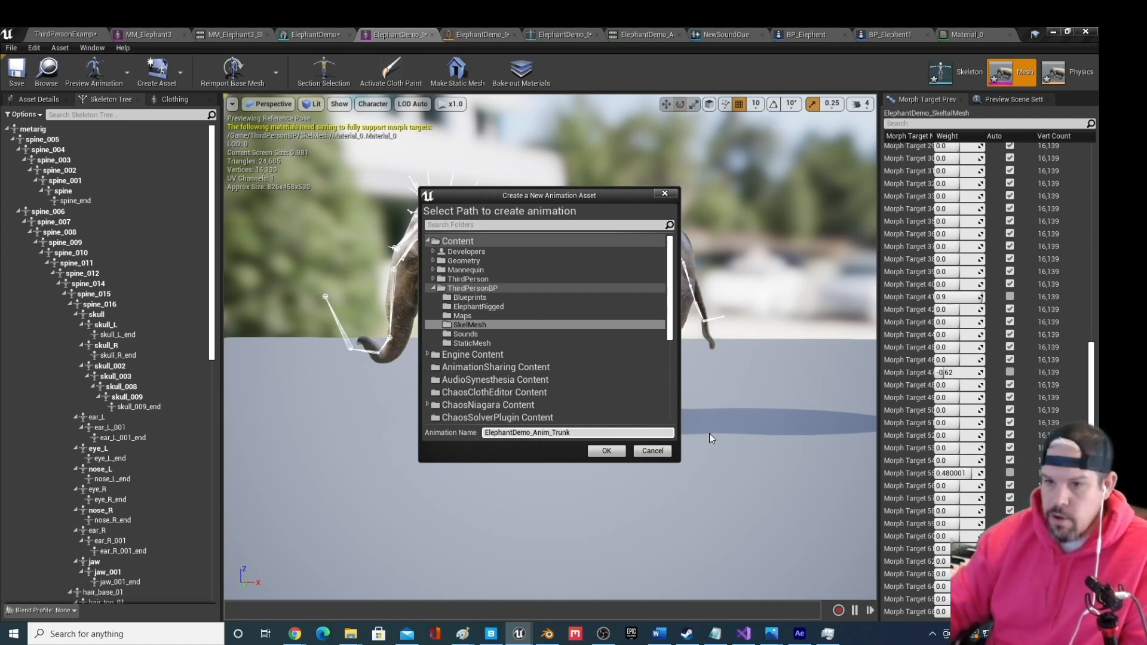
left_click(608, 454)
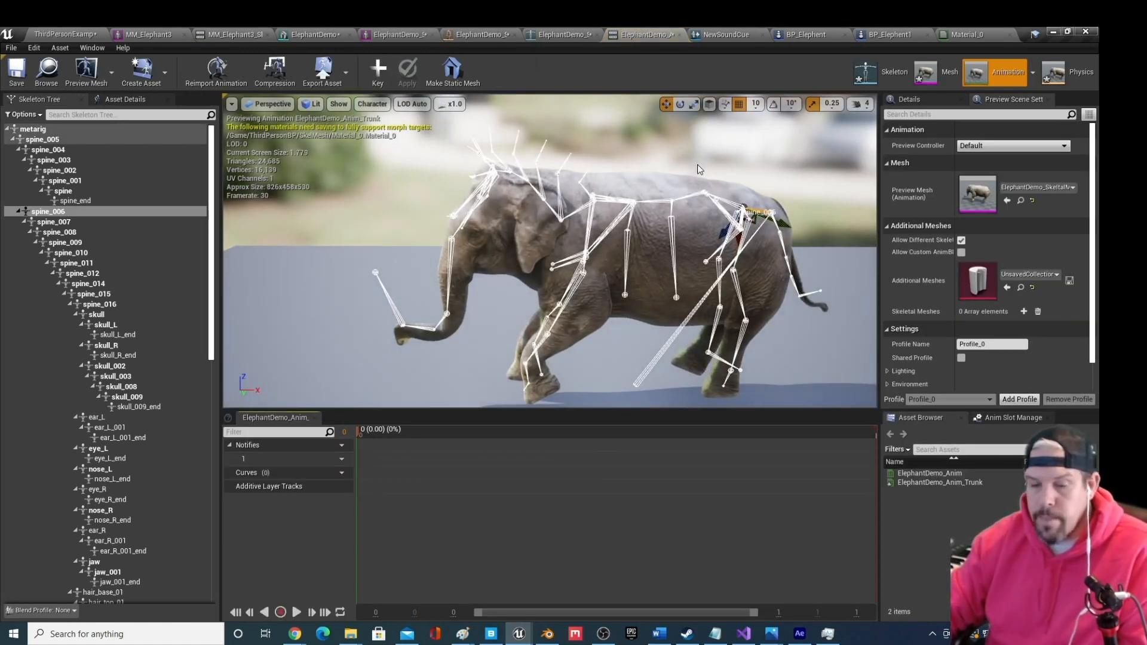
Append frames at the beginning of the trunk animation to extend its timeline to 101
scroll(589, 262, "down", 2)
middle_click_drag(589, 262, 594, 301)
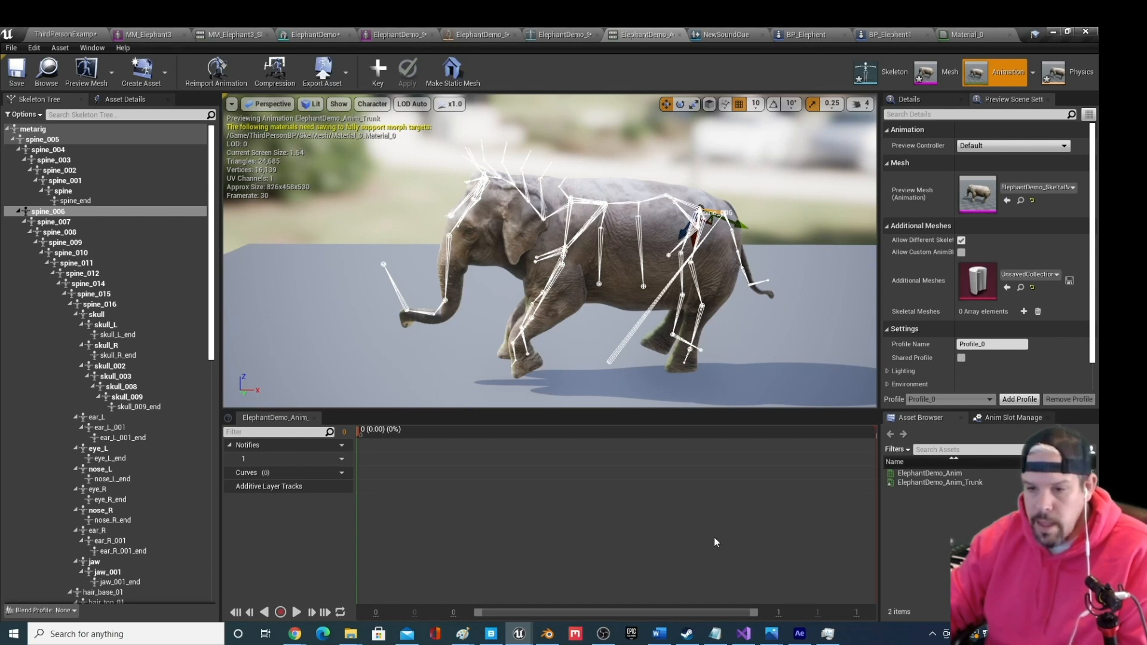
right_click(460, 530)
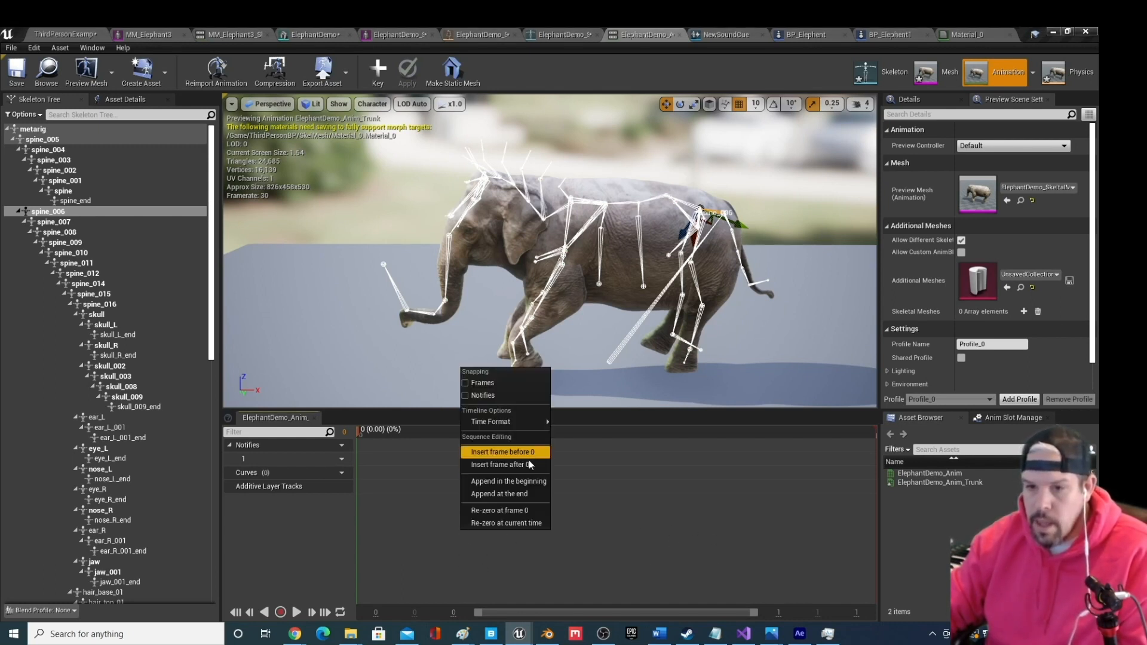
left_click(508, 482)
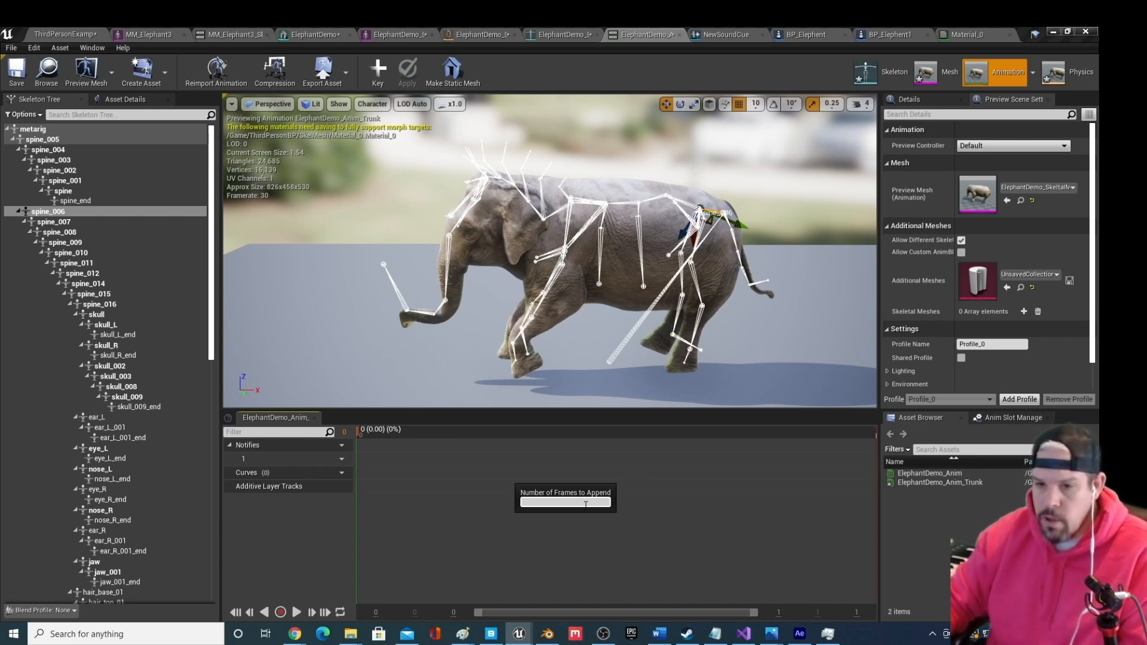
key("Return")
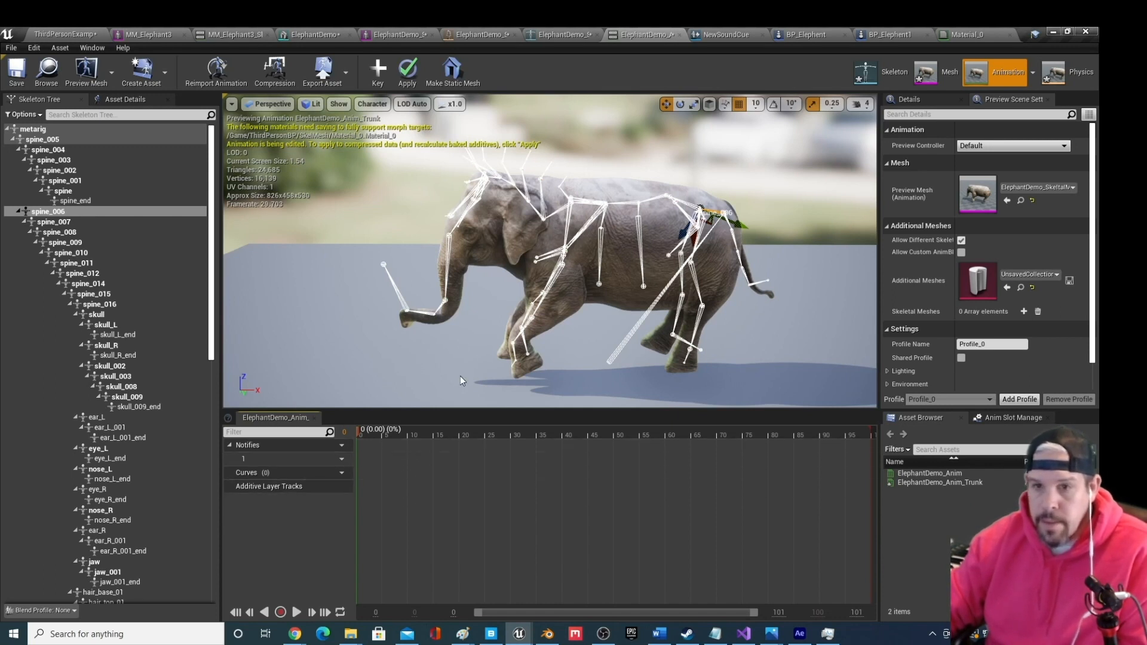
Select the skull_003 trunk bone and rotate it slightly at frame 0
left_click(454, 230)
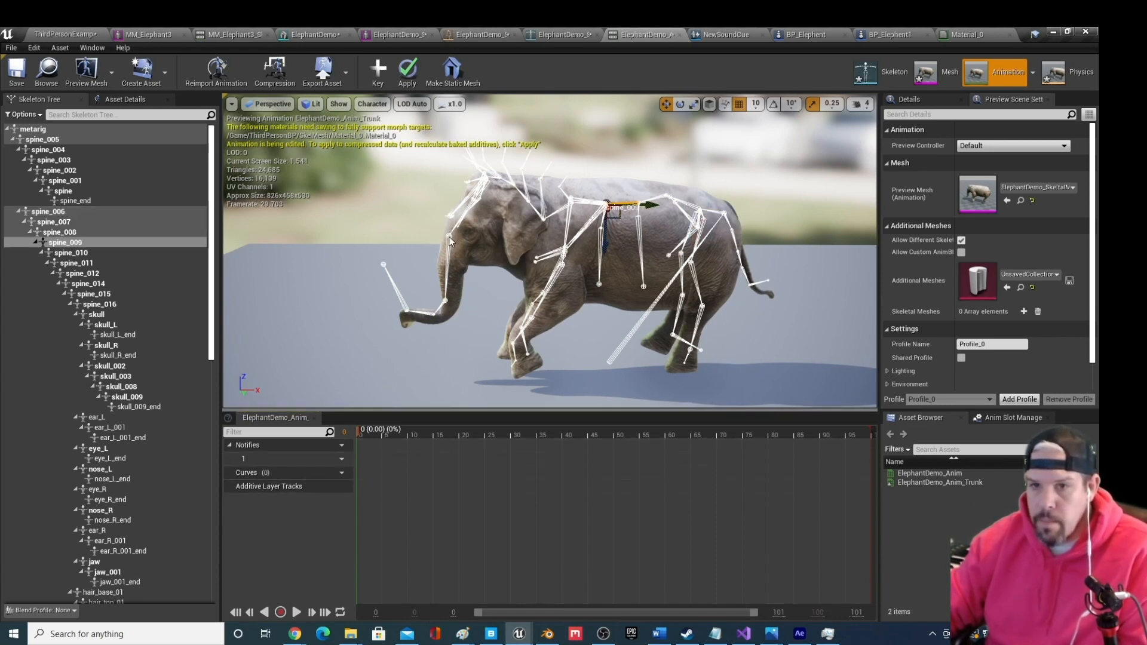
left_click(450, 236)
middle_click_drag(450, 236, 473, 283)
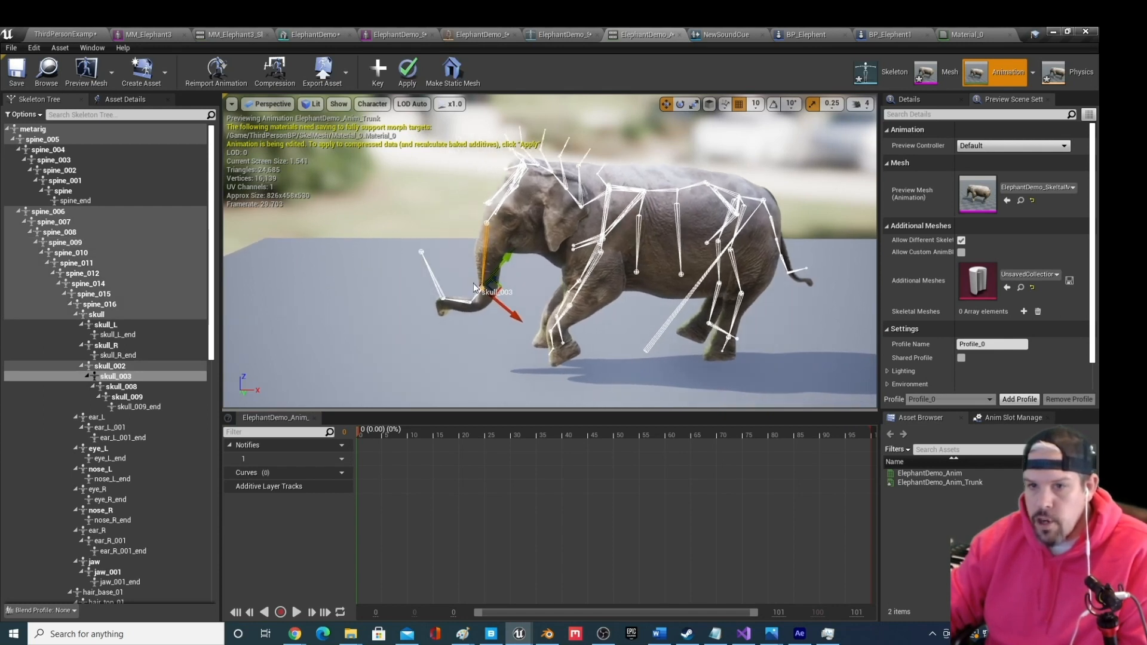
key("e")
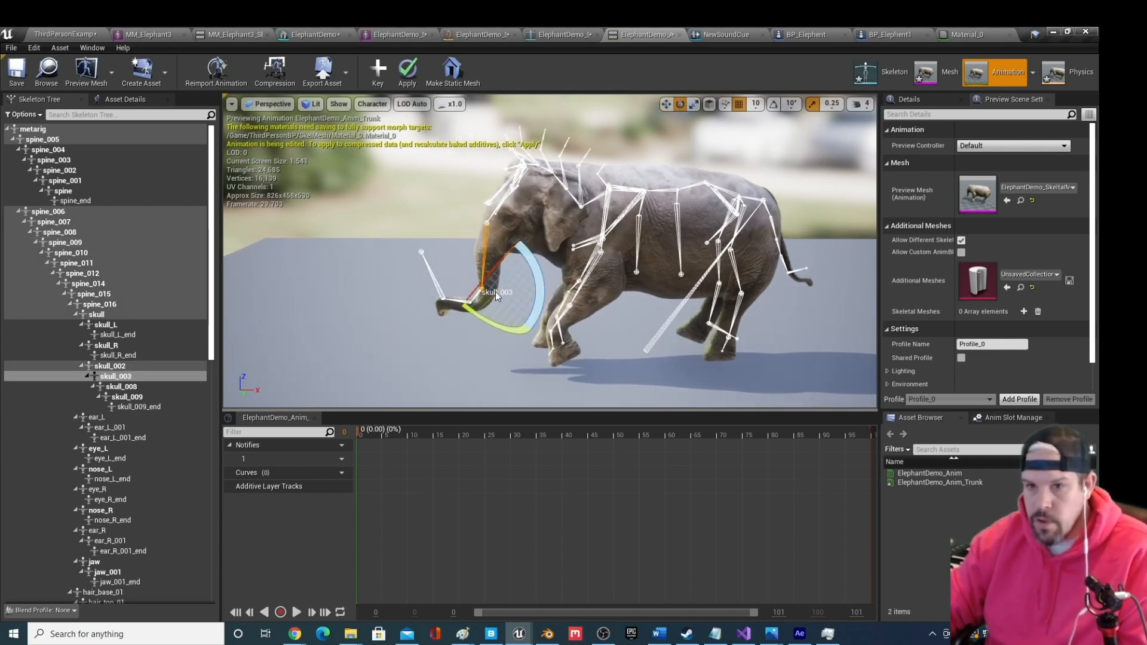
left_click_drag(541, 282, 537, 294)
Rotate the skull_002 bone to lower the trunk and key the pose at frame 0
left_click(502, 207)
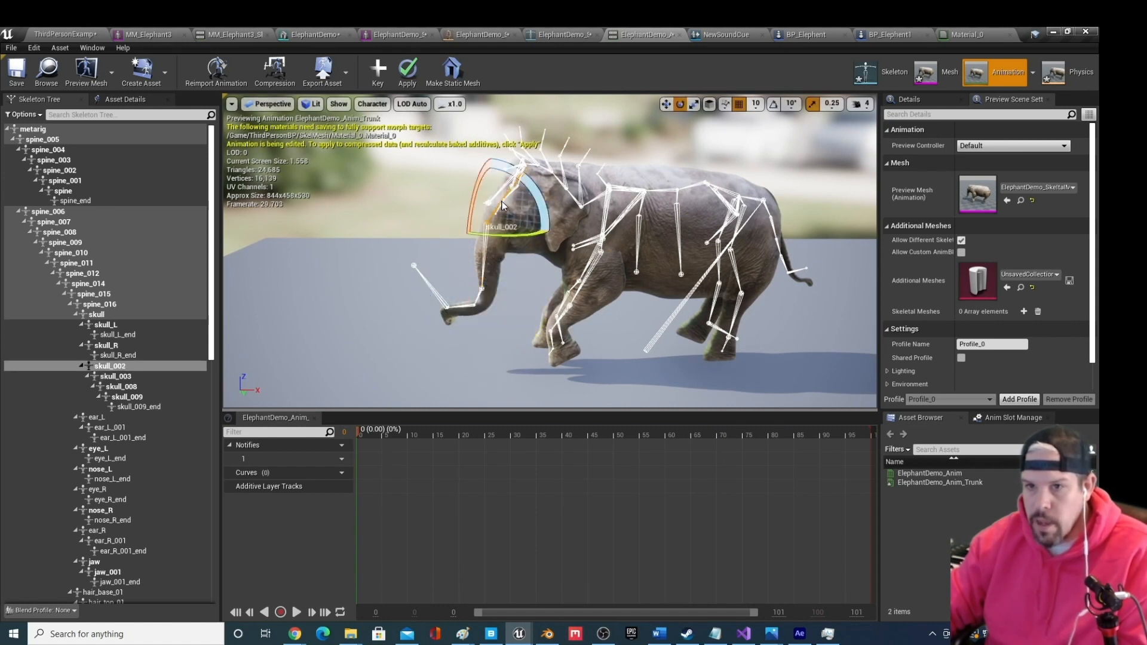
left_click_drag(529, 192, 553, 232)
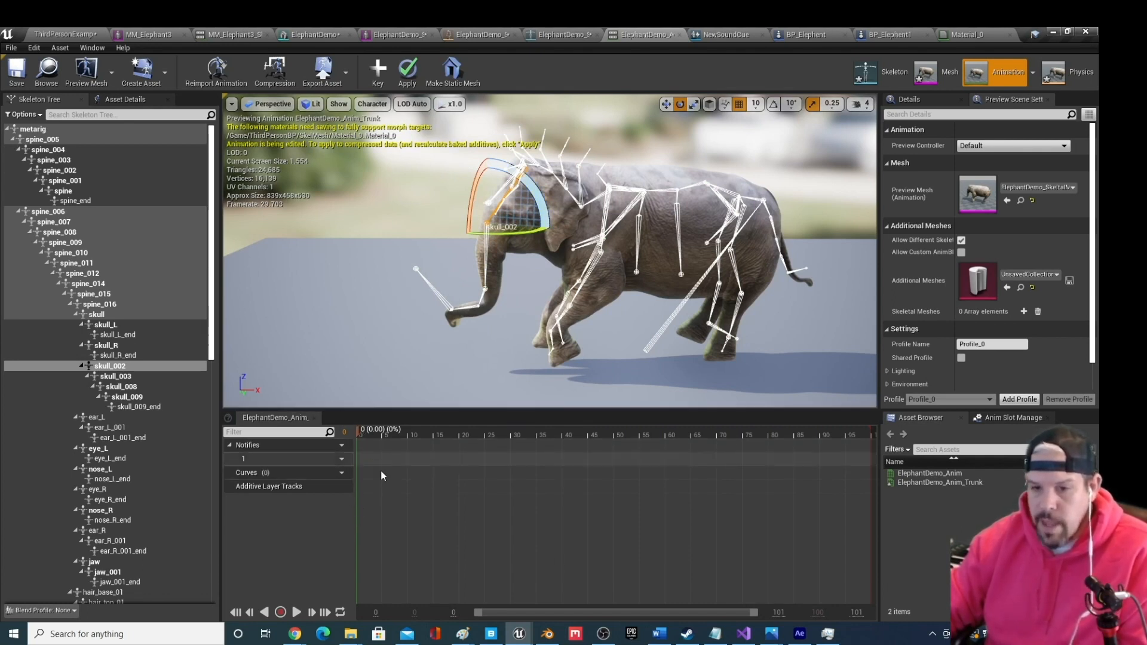
left_click(375, 75)
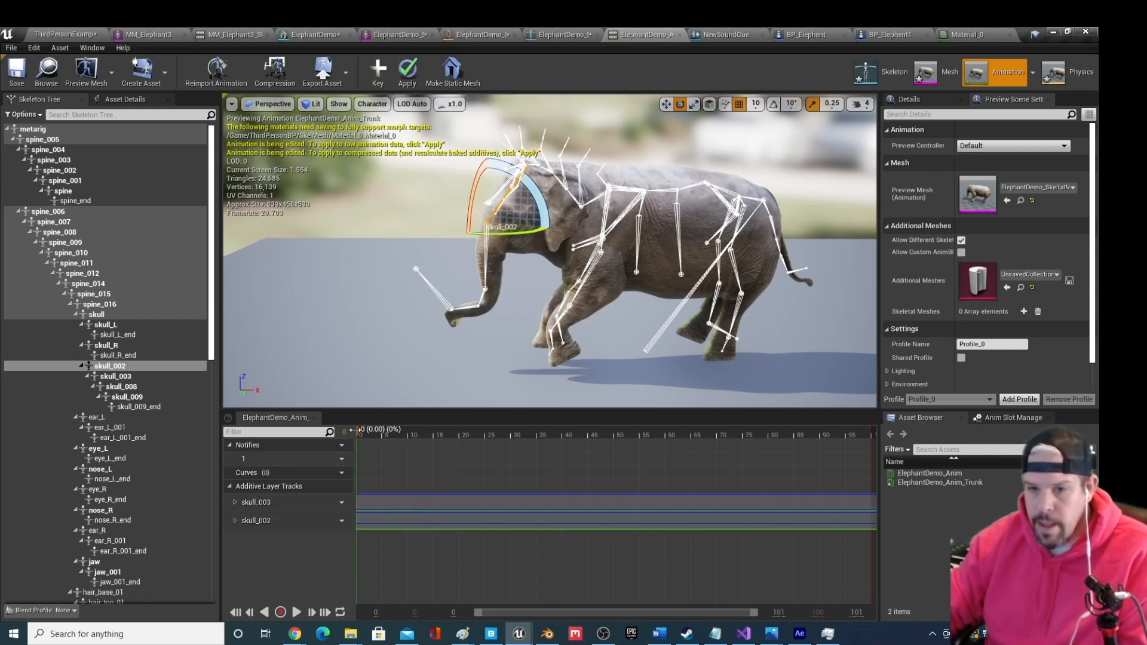
At about frame 25, rotate the skull_002 bone to raise the trunk forward and key the pose
left_click_drag(358, 430, 493, 441)
left_click_drag(552, 436, 485, 442)
left_click_drag(521, 189, 533, 275)
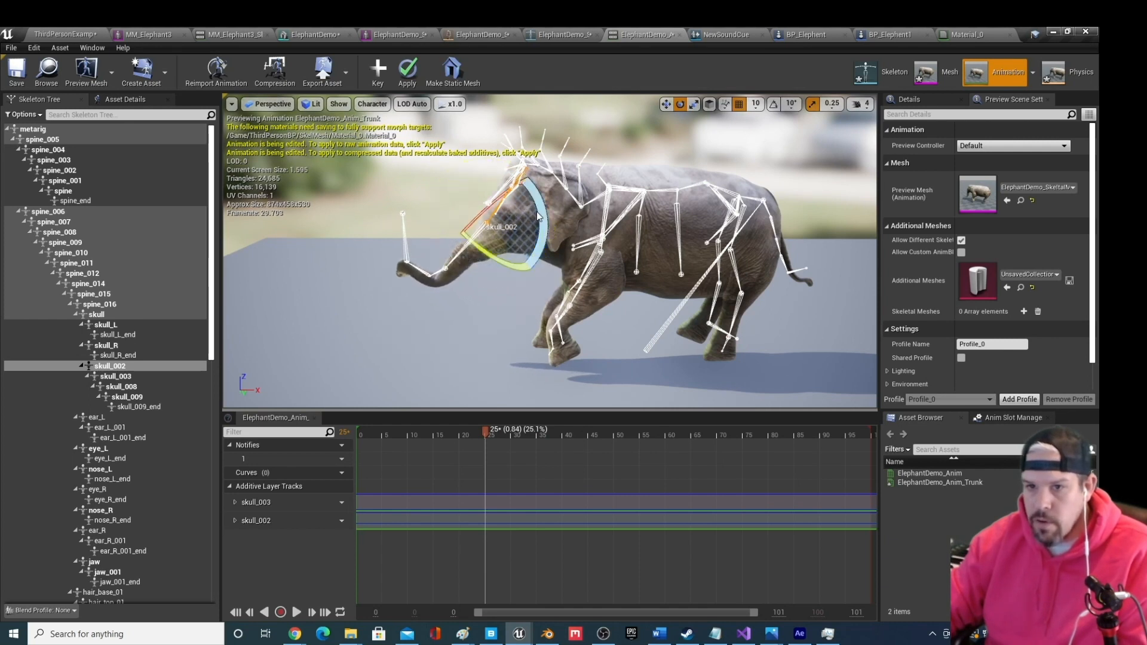
left_click(377, 75)
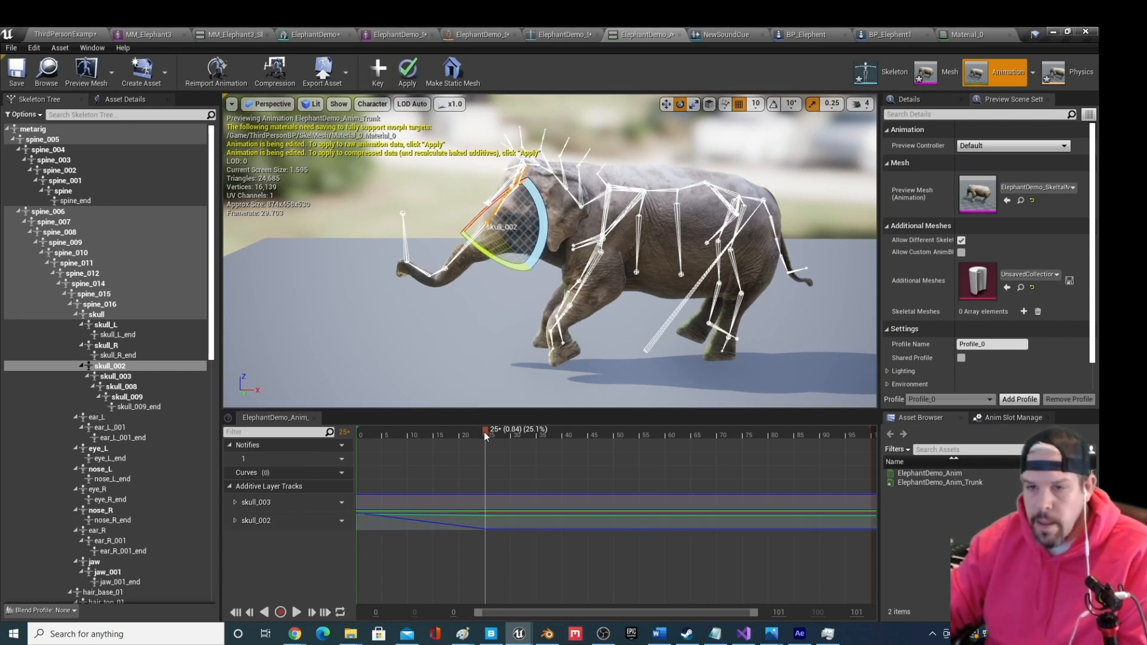
At frame 0, rotate the skull_003 bone to curl the lower trunk and key the pose
left_click_drag(484, 432, 361, 432)
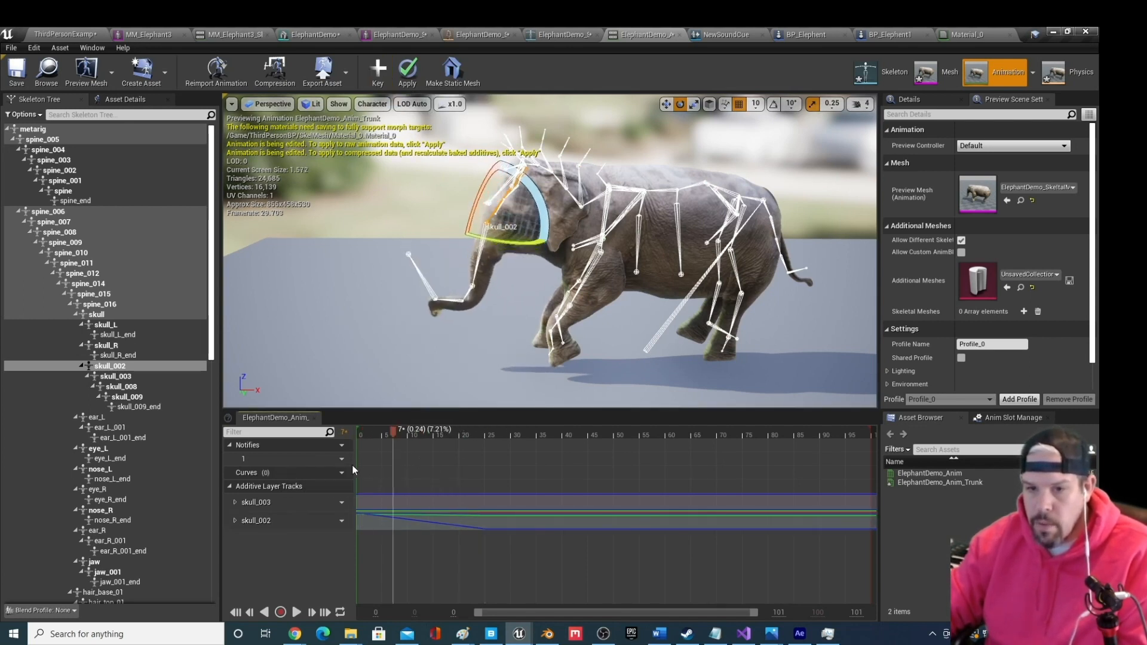
left_click(483, 261)
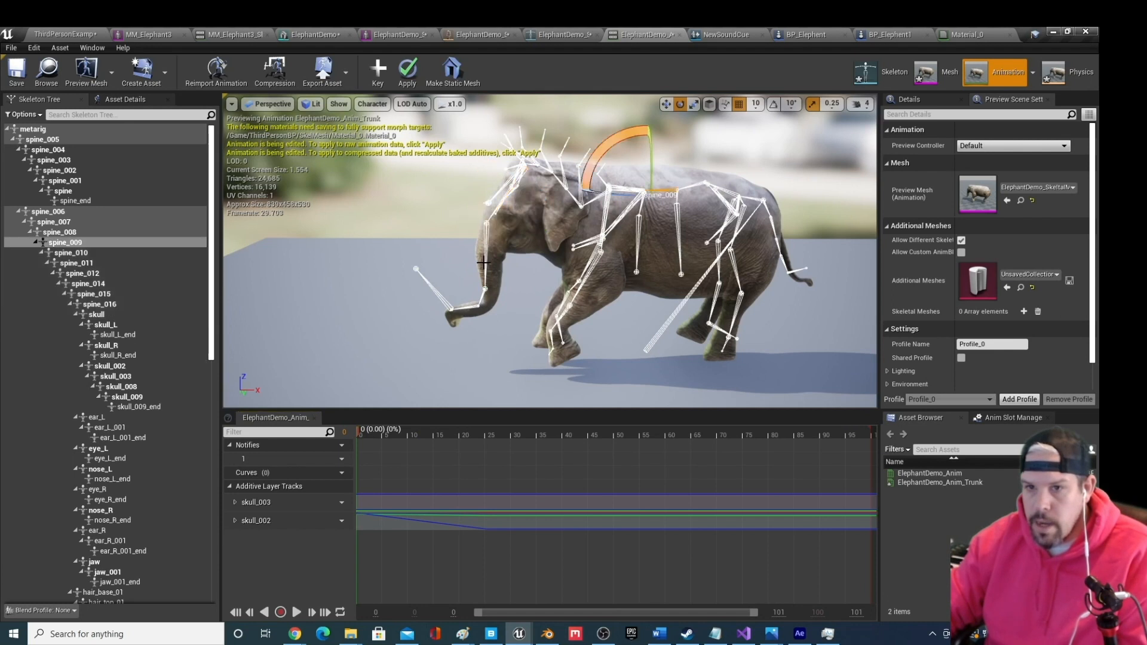
left_click(485, 290)
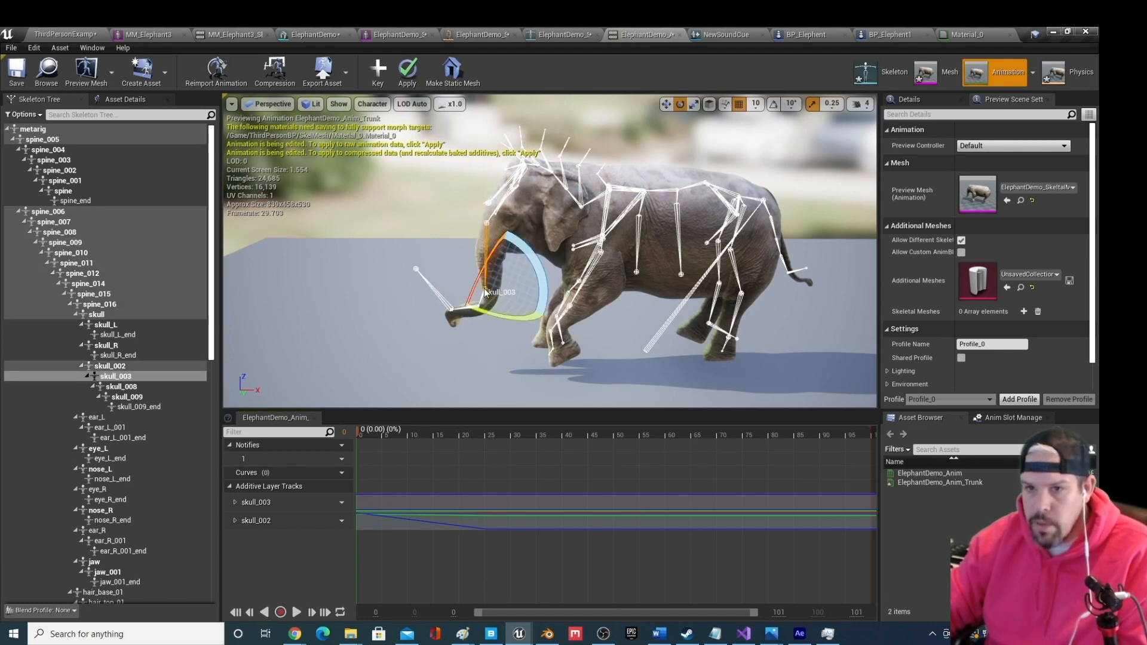
left_click(544, 288)
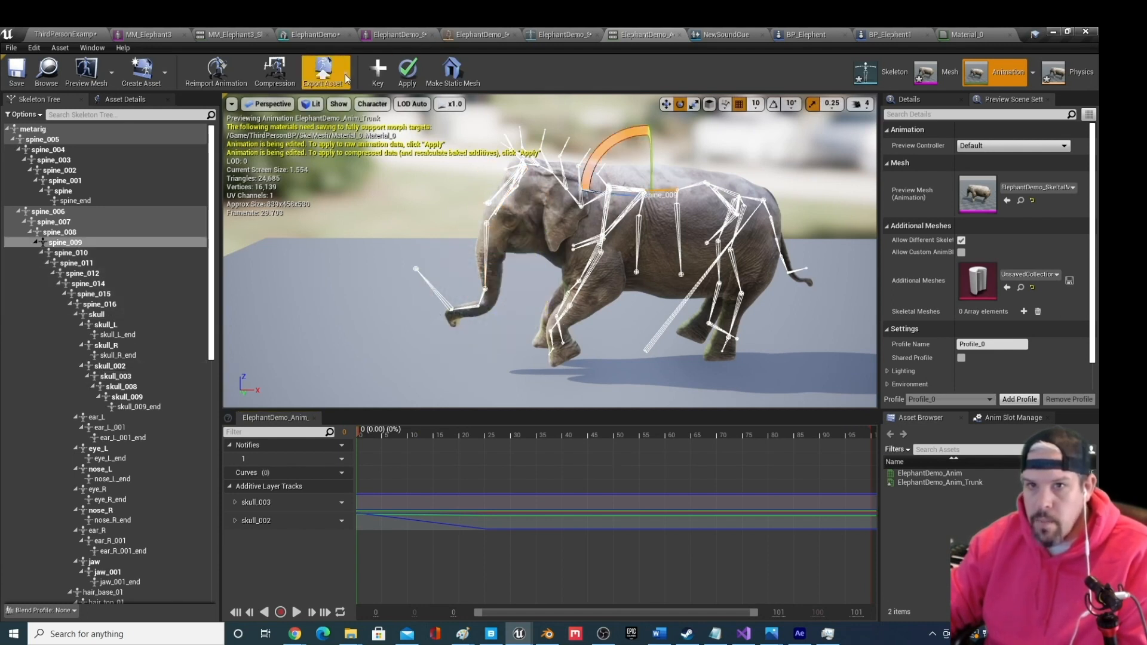
left_click(378, 70)
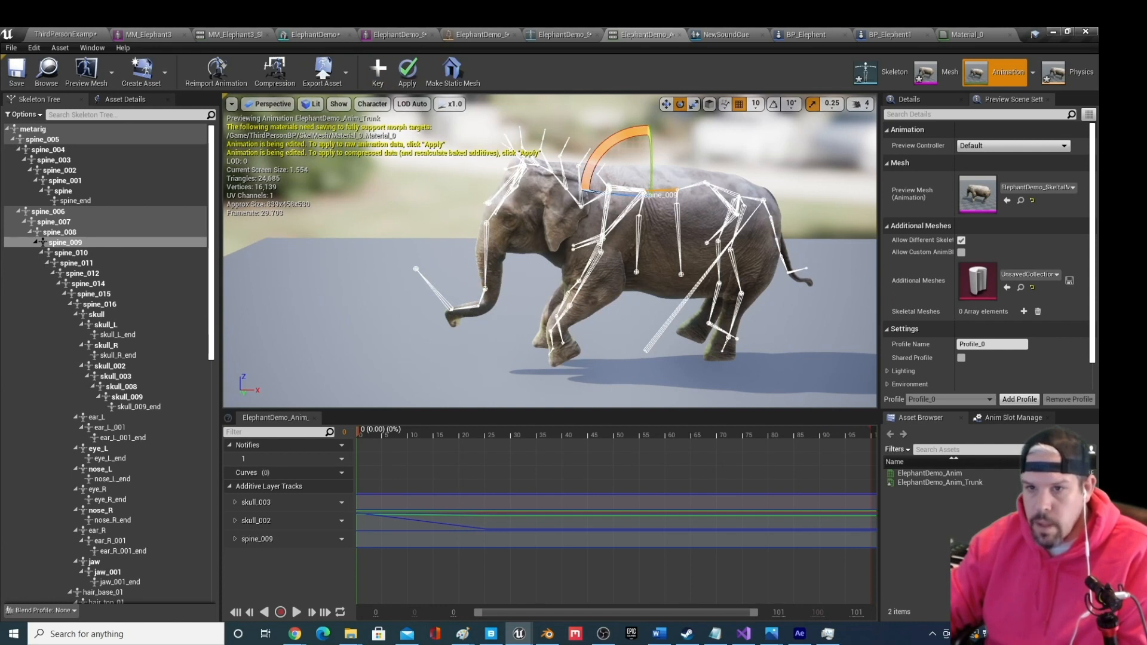
left_click(485, 288)
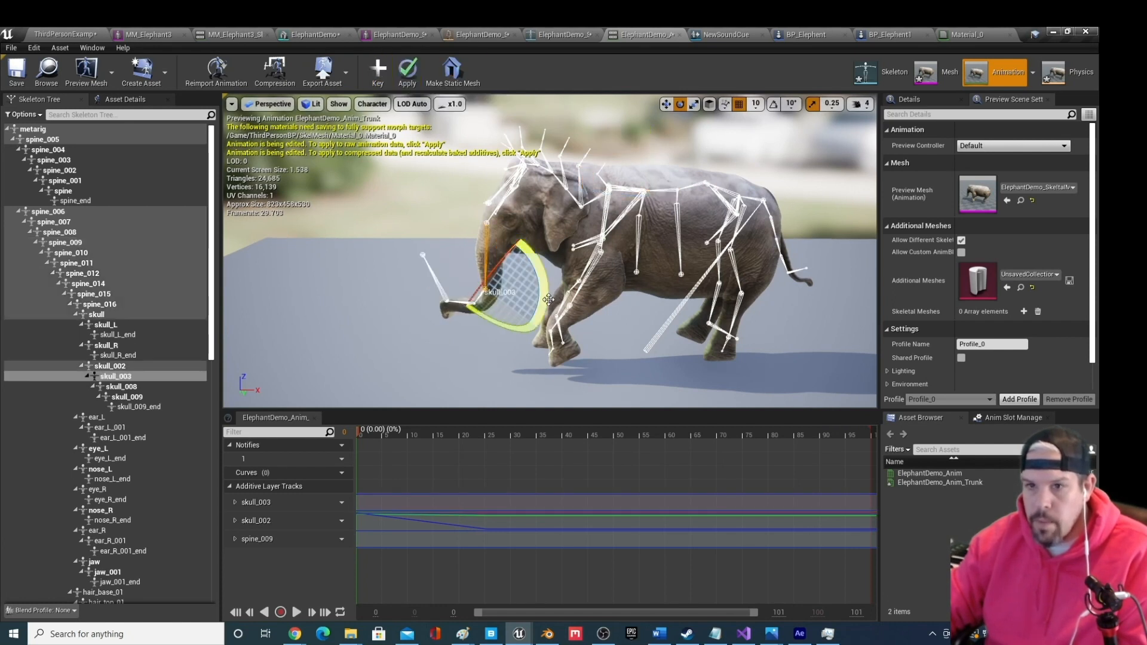
At about frame 25, rotate the skull_003 bone slightly and key the trunk pose
left_click_drag(360, 438, 485, 438)
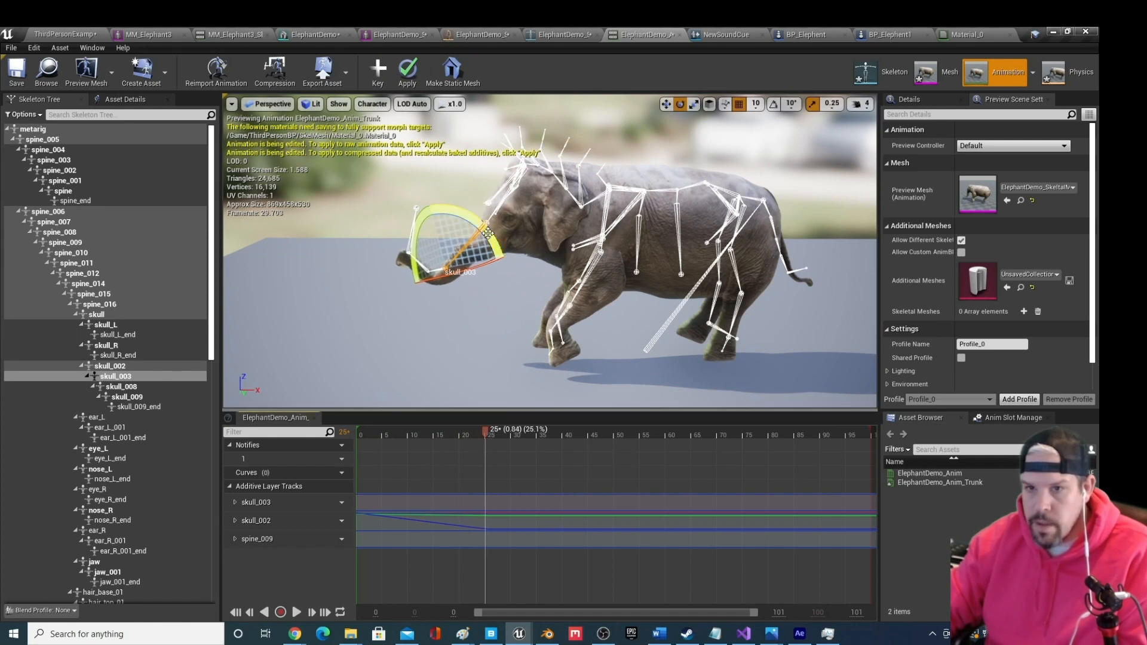
left_click_drag(488, 233, 491, 245)
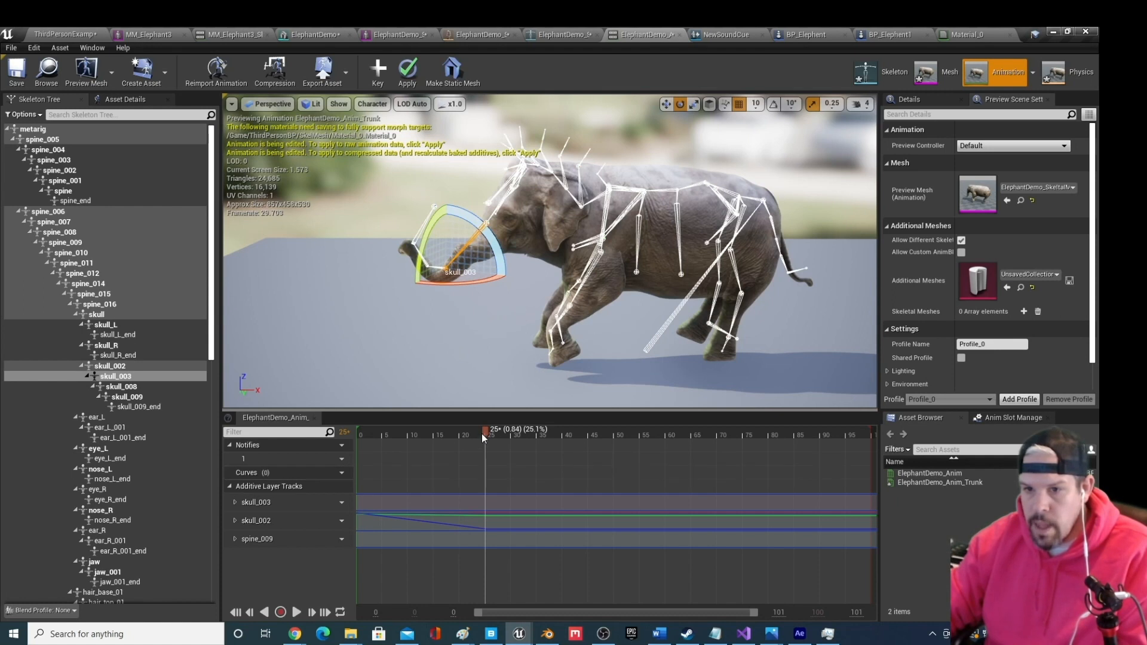
left_click(377, 73)
At about frame 40, rotate the skull_003 bone to curl the trunk tip upward and key the pose
left_click_drag(484, 436, 563, 441)
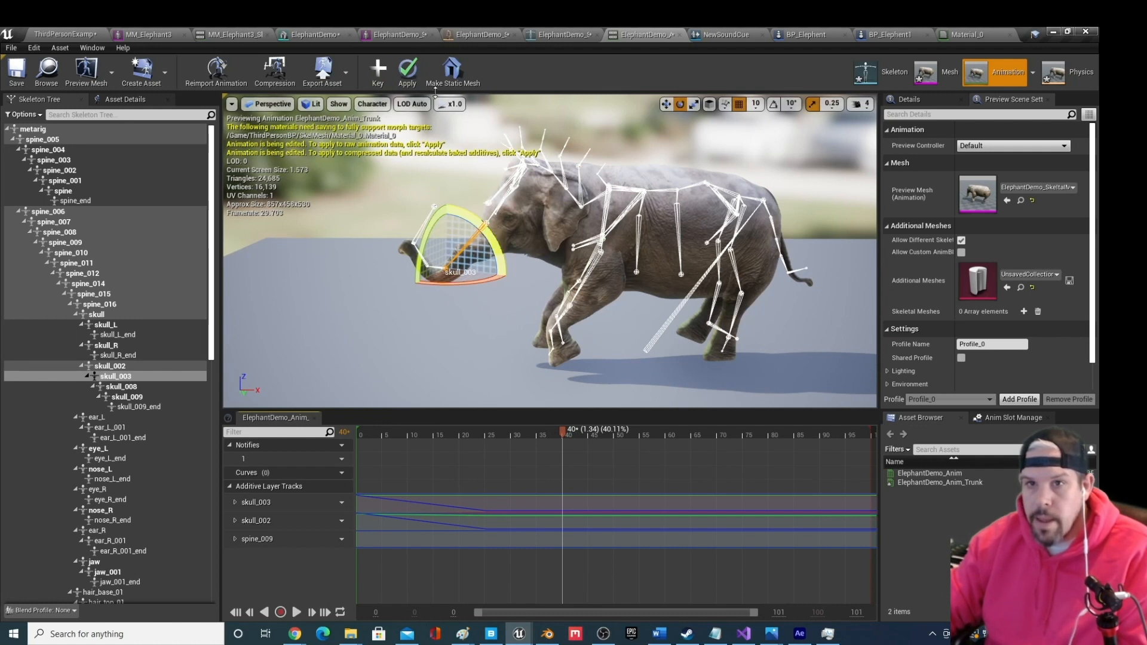
left_click_drag(493, 250, 497, 278)
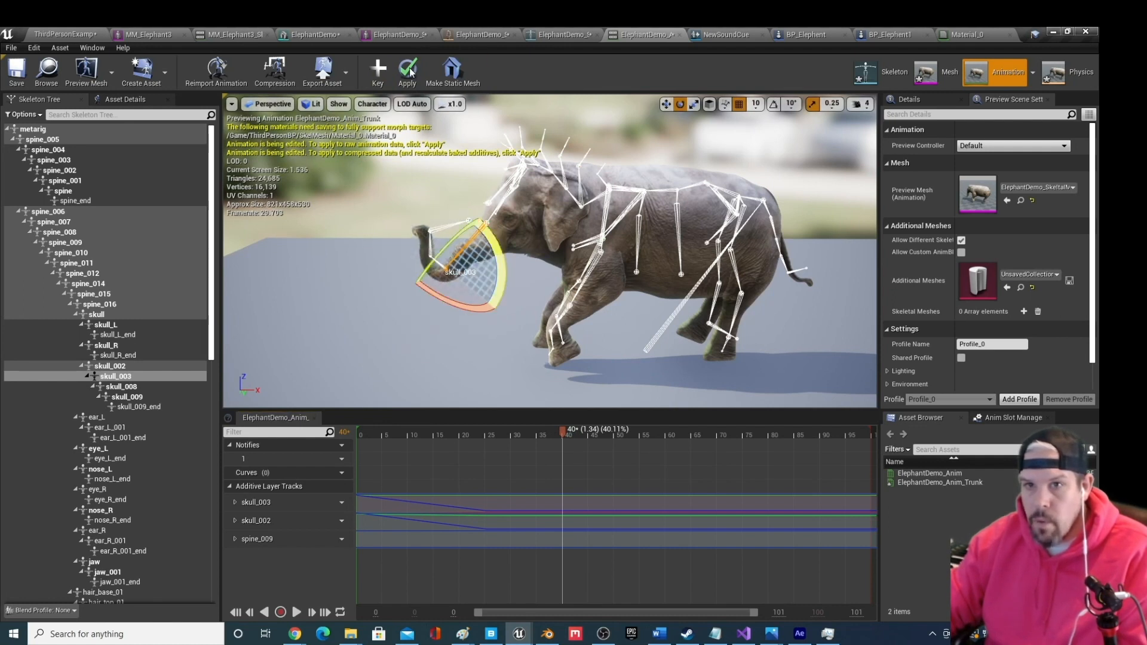
left_click(378, 71)
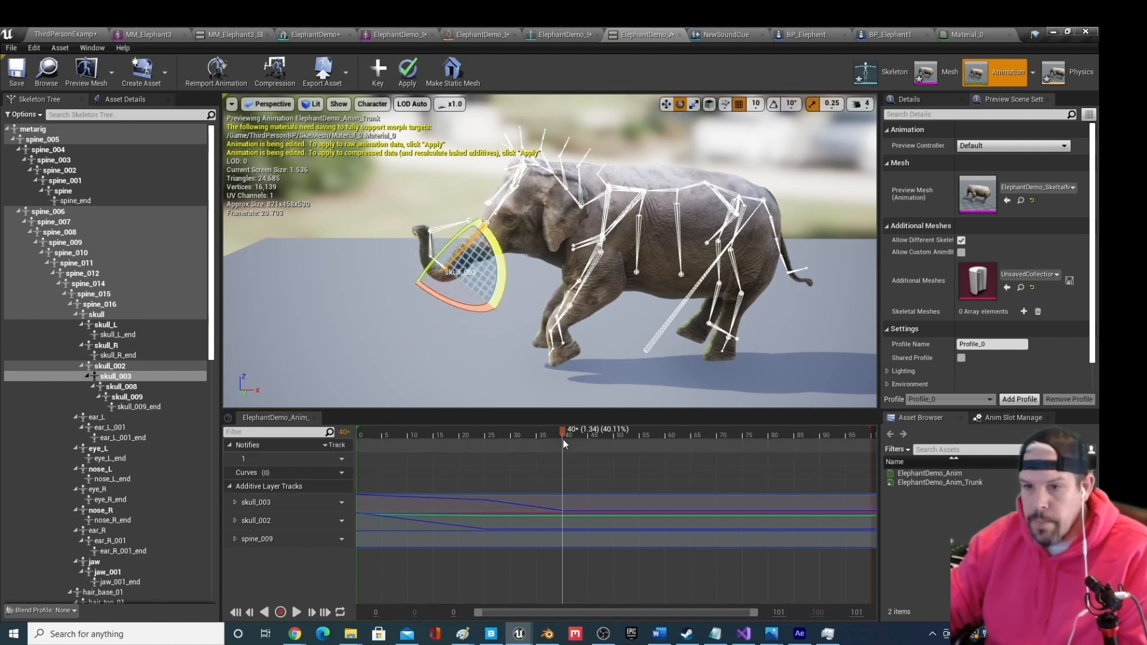
Play back the trunk animation from frame 0 and return to the start
left_click_drag(560, 431, 343, 452)
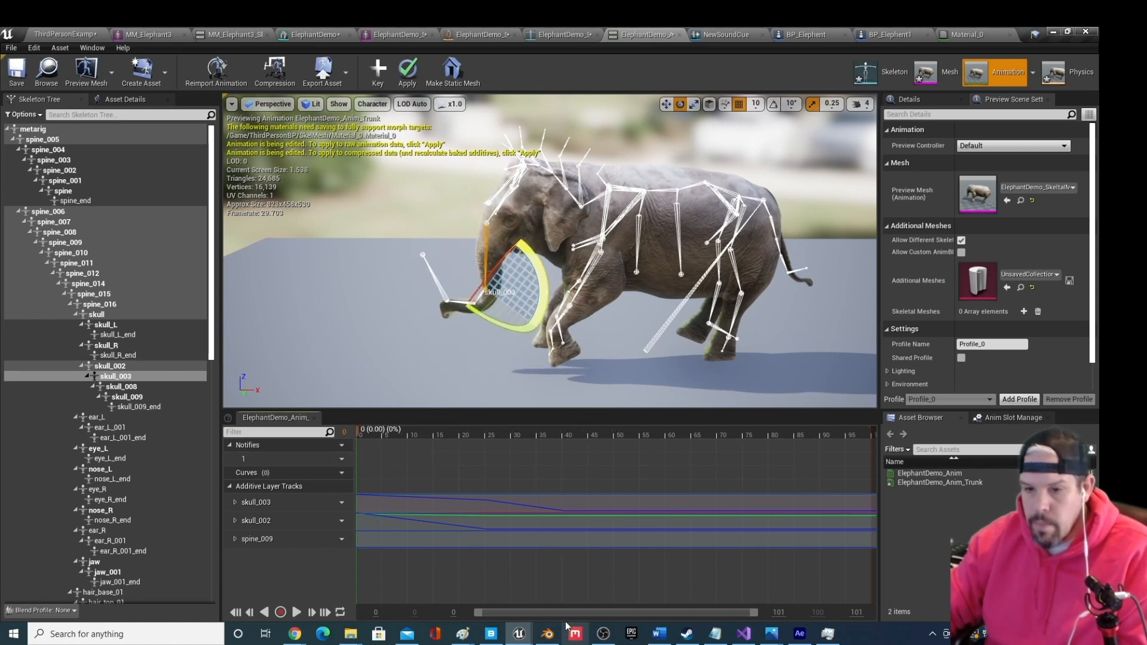
key("space")
key("space")
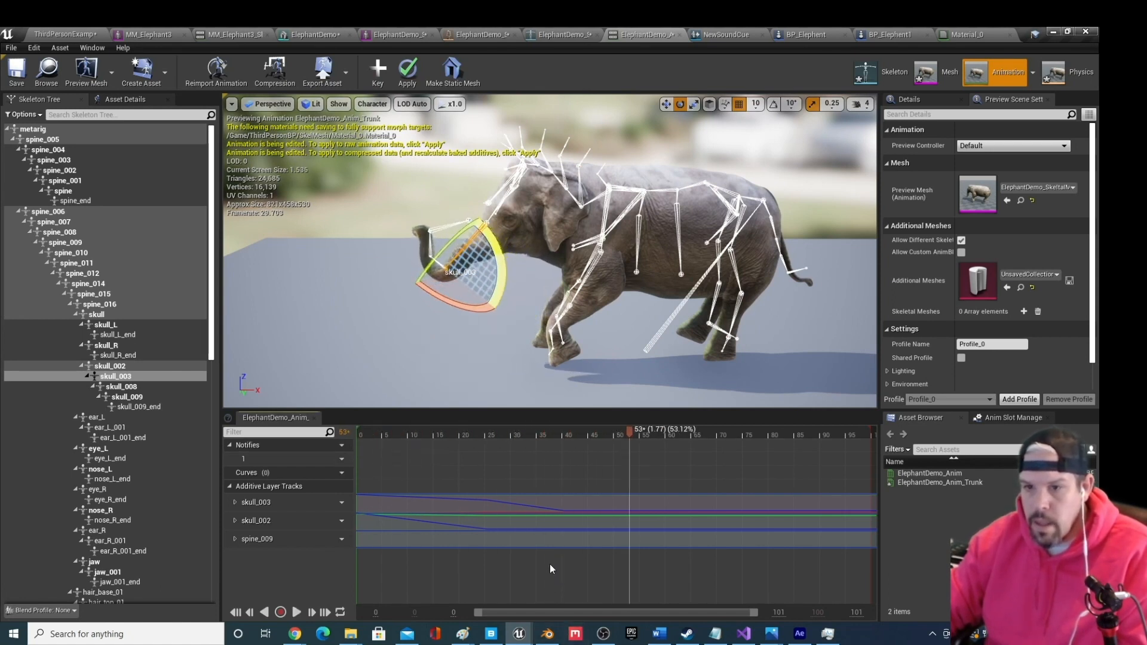
left_click_drag(629, 427, 358, 437)
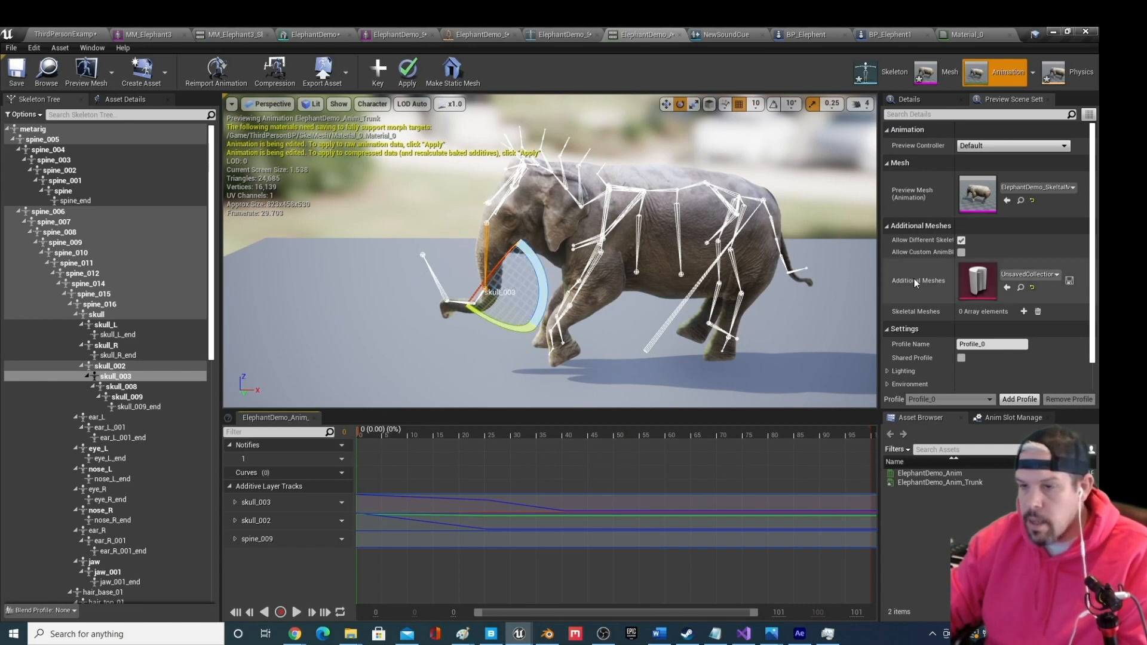
Rotate the spine and spine_002 tail bones and key the tail at frames 0 and 10
left_click(778, 247)
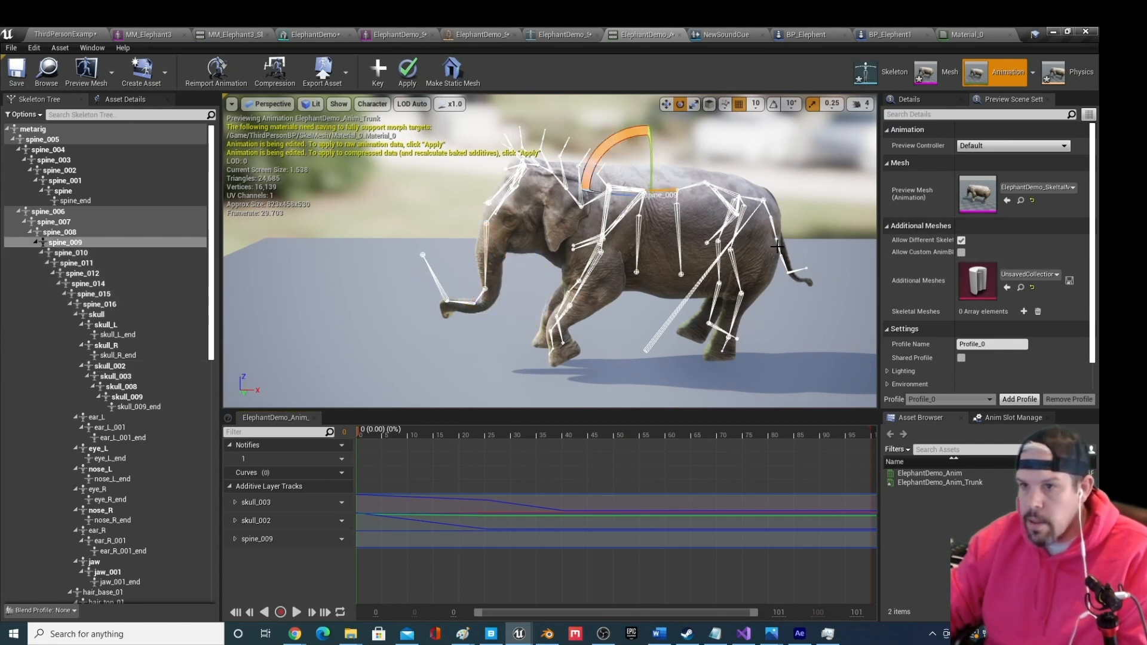
left_click_drag(777, 248, 765, 251)
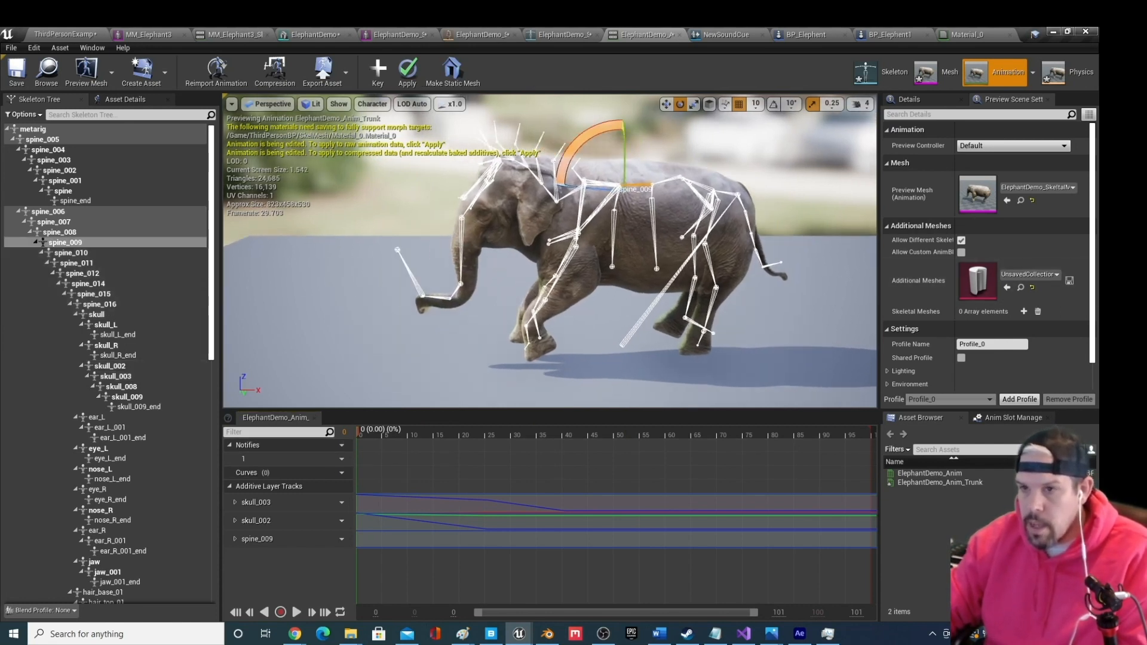
left_click(754, 251)
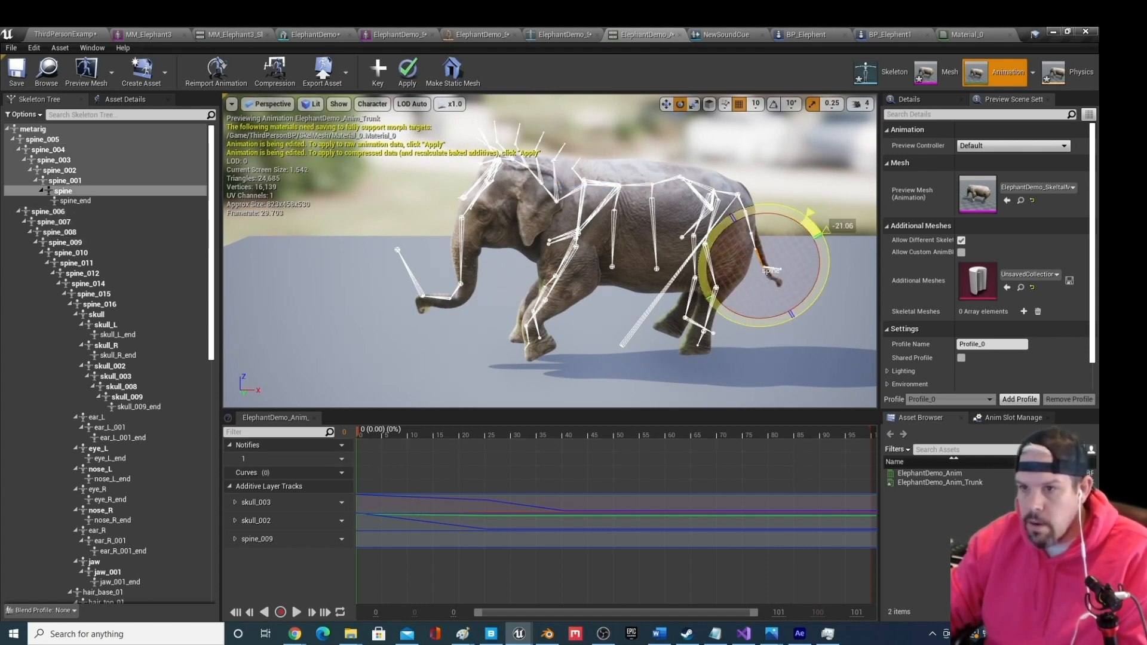
left_click(747, 216)
left_click(748, 222)
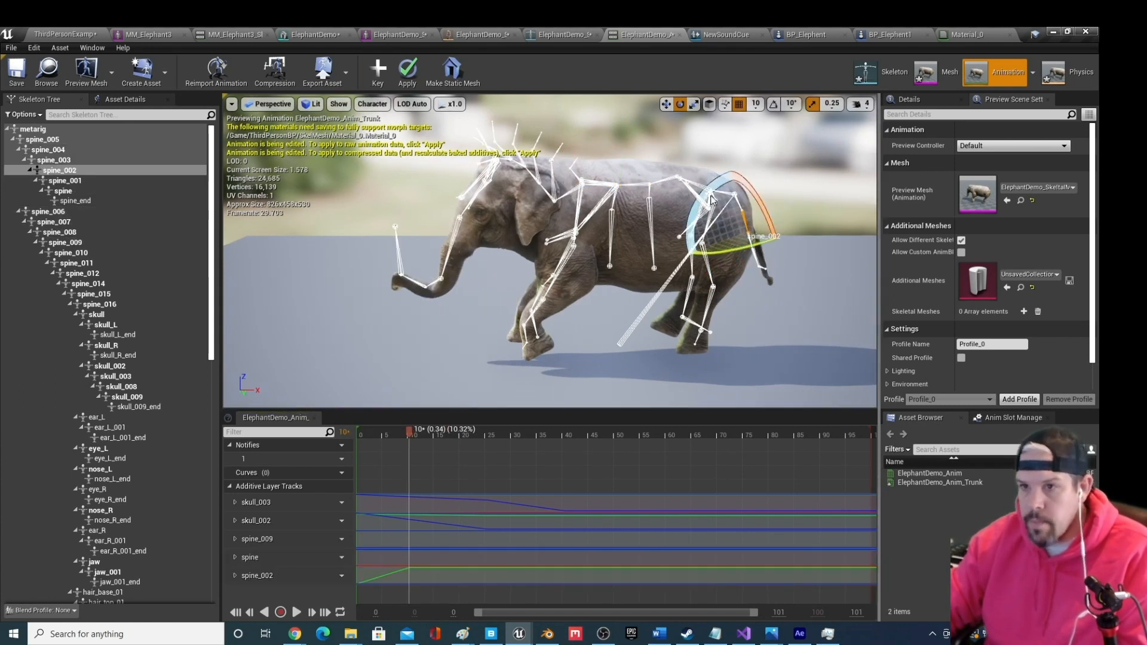
Rotate the spine_002 tail bone and key it at about frame 13 and again at about frame 5
left_click(746, 221)
left_click_drag(747, 267, 771, 253)
key("s")
left_click_drag(426, 431, 386, 431)
left_click_drag(744, 266, 768, 252)
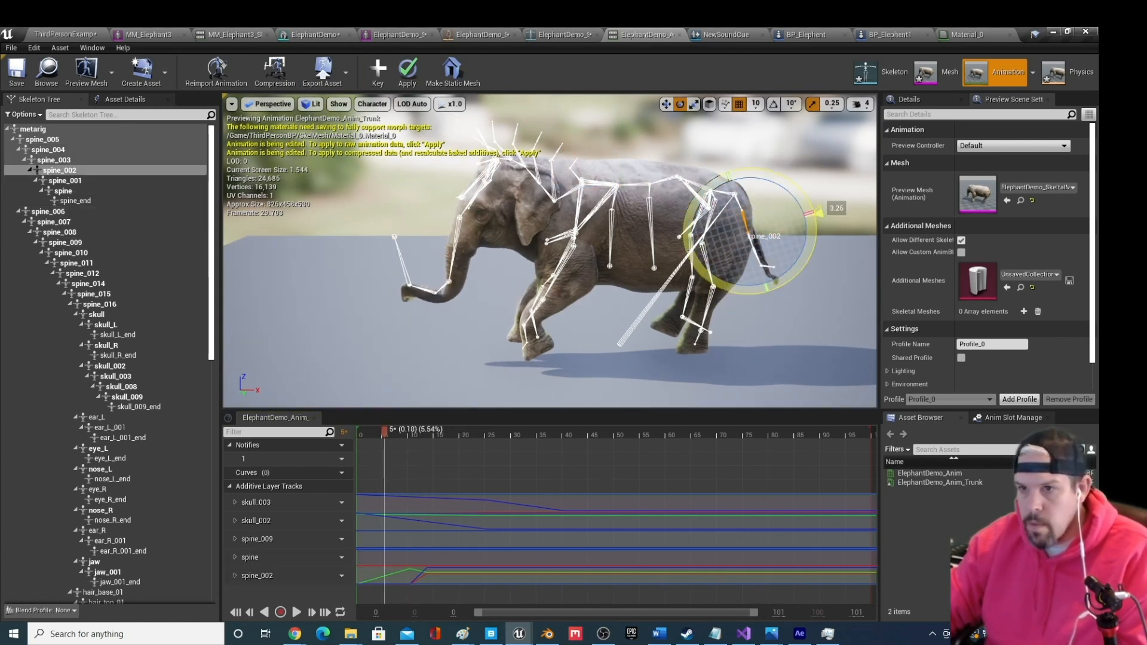
key("s")
At about frame 40, rotate the spine and spine_end bones to raise the tail, key them, and play back the animation
left_click_drag(385, 432, 566, 432)
left_click(783, 263)
left_click(776, 256)
key("s")
left_click_drag(803, 282, 827, 254)
left_click(782, 248)
right_click_drag(597, 239, 670, 239)
key("s")
left_click(296, 612)
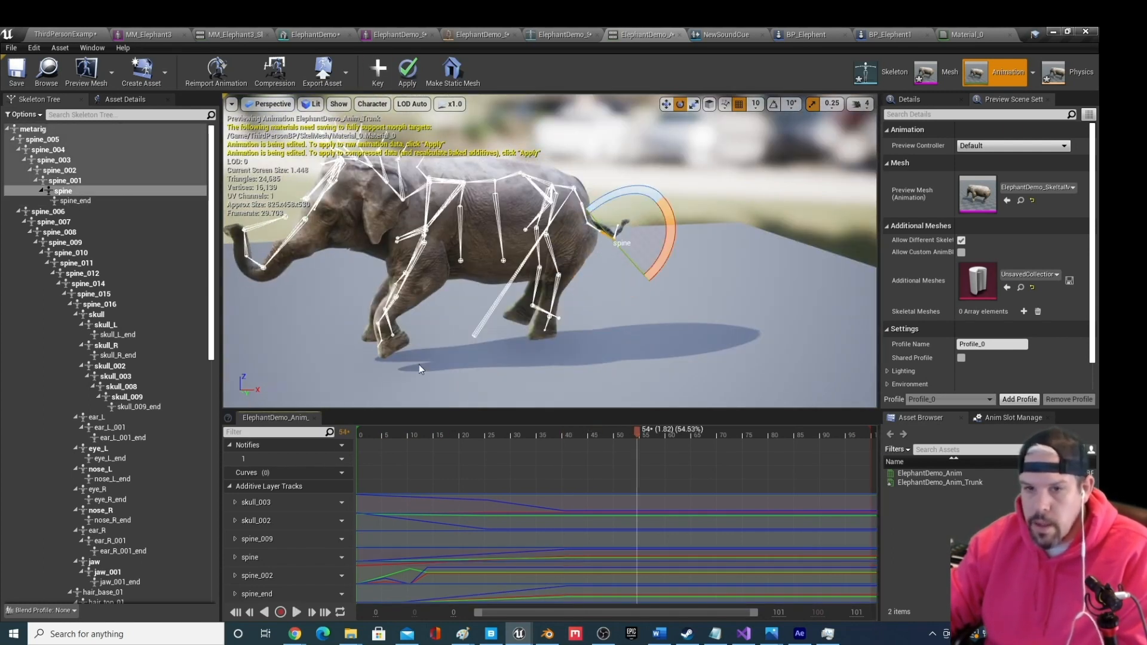
left_click(236, 612)
Select the upper_arm_R front leg bone, rotate it at frame 0 and key the pose
left_click(469, 181)
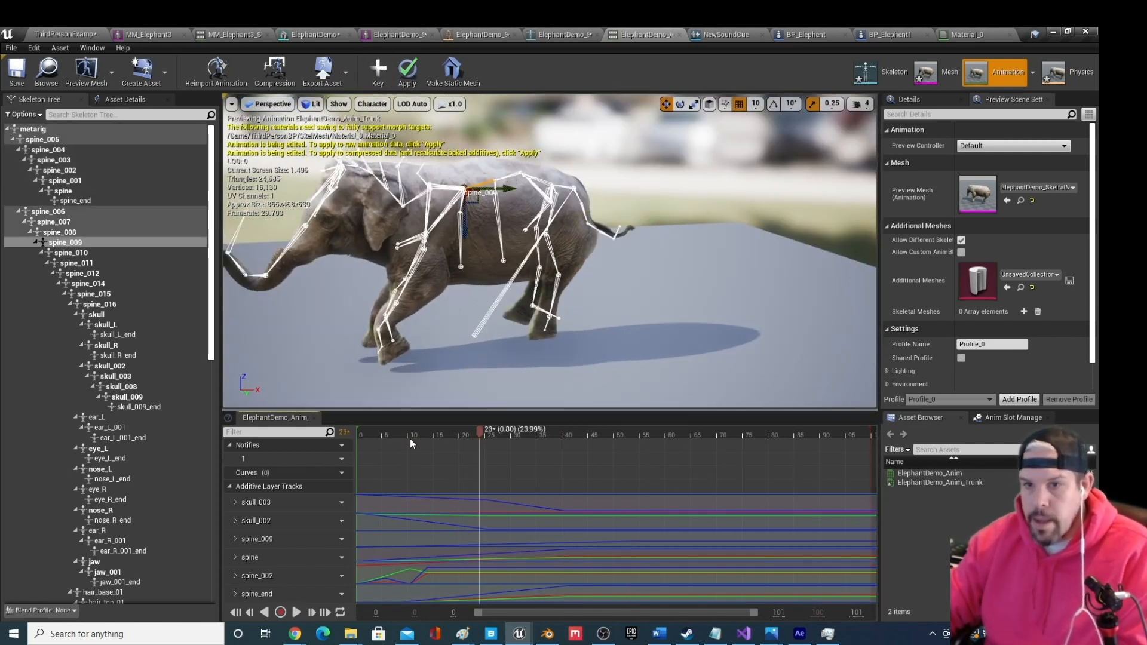
left_click(429, 224)
left_click_drag(418, 174, 371, 221)
key("s")
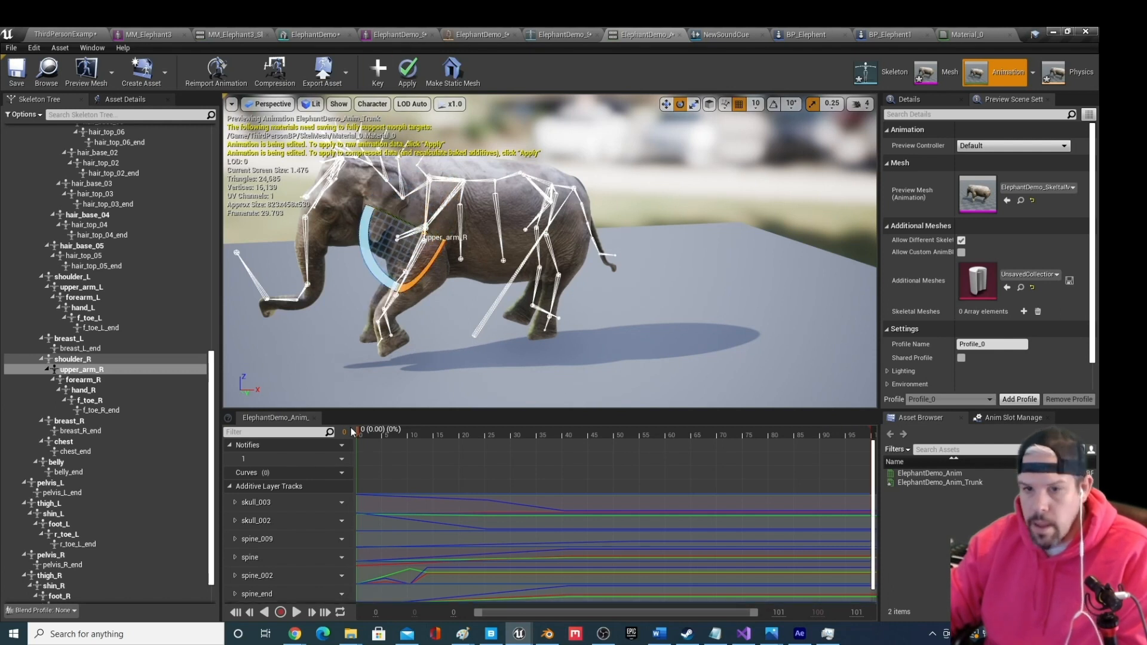
At about frame 17, rotate the upper and lower front leg bones into a new walking pose and key them
left_click_drag(358, 431, 446, 432)
left_click_drag(371, 227, 392, 191)
left_click(472, 181)
middle_click_drag(472, 181, 418, 173)
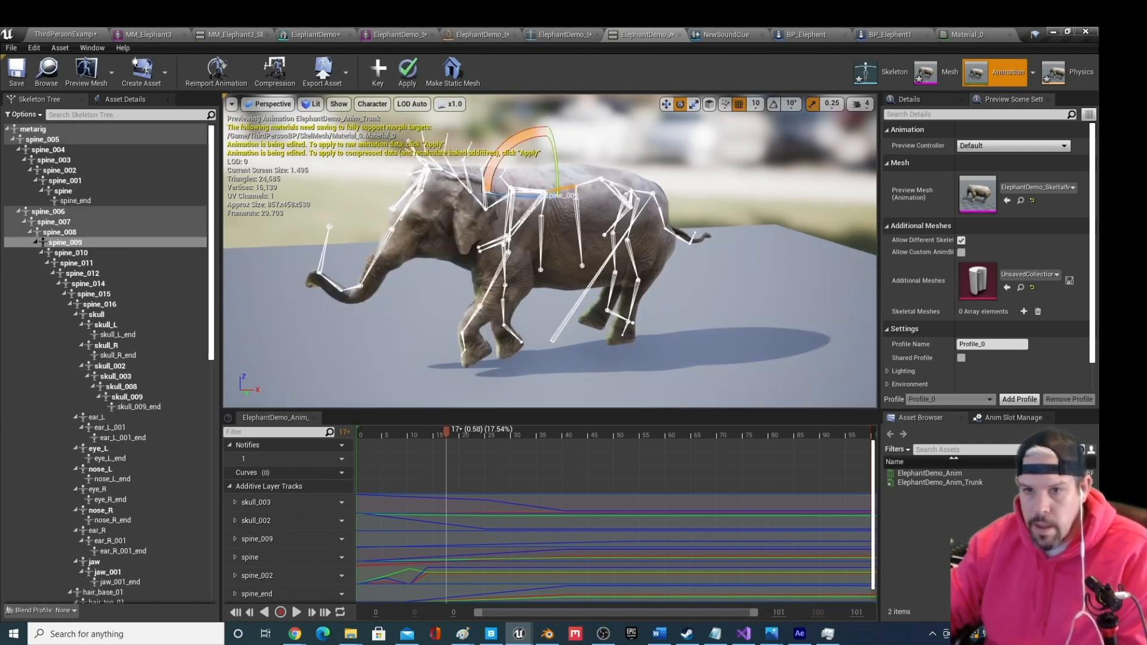
right_click_drag(538, 239, 604, 257)
left_click(485, 254)
mouse_move(446, 431)
left_mouse_down()
mouse_move(361, 431)
mouse_move(449, 431)
left_mouse_up()
key("s")
left_click_drag(428, 239, 429, 223)
left_click(453, 293)
left_click(377, 72)
At about frame 89, rotate the spine_007 back bone and key the body pose
left_click_drag(449, 432, 358, 433)
left_click(527, 190)
left_click(465, 276)
left_click_drag(359, 433, 812, 433)
left_click(597, 168)
left_click(384, 79)
key("e")
left_click_drag(572, 140, 570, 152)
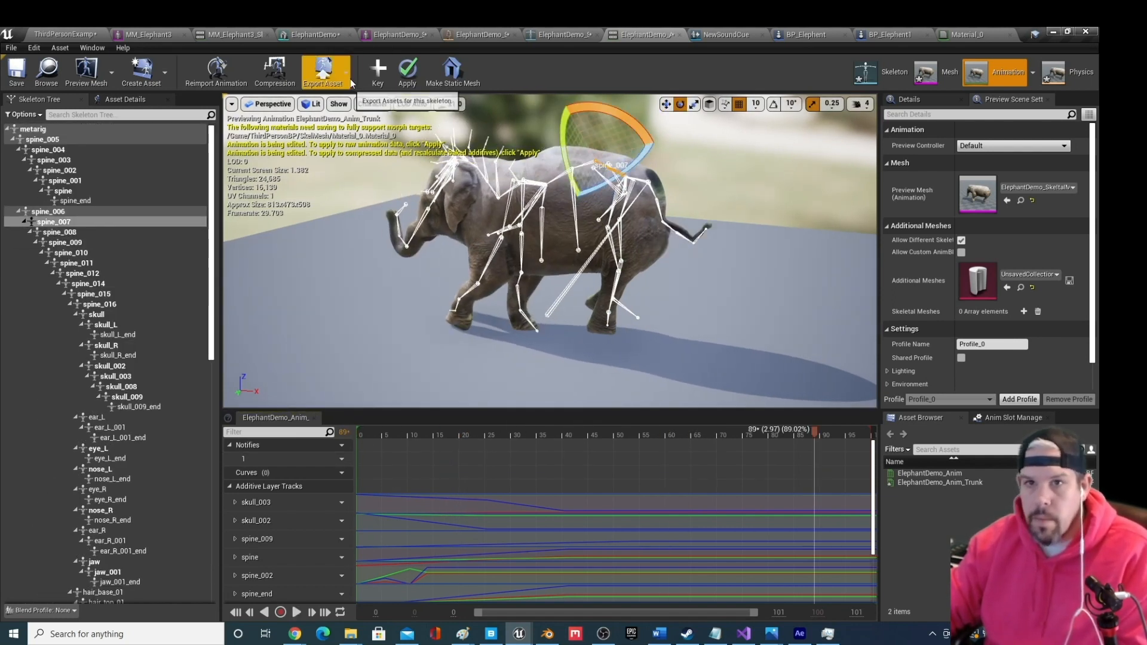
left_click(383, 77)
At about frame 88, key the spine_006 bone and move it to shift the elephant's body
left_click(560, 167)
left_click(648, 183)
mouse_move(812, 433)
left_mouse_down()
mouse_move(360, 432)
mouse_move(827, 433)
mouse_move(810, 433)
left_mouse_up()
left_click(377, 72)
key("w")
mouse_move(628, 206)
left_mouse_down()
mouse_move(653, 198)
mouse_move(612, 209)
left_mouse_up()
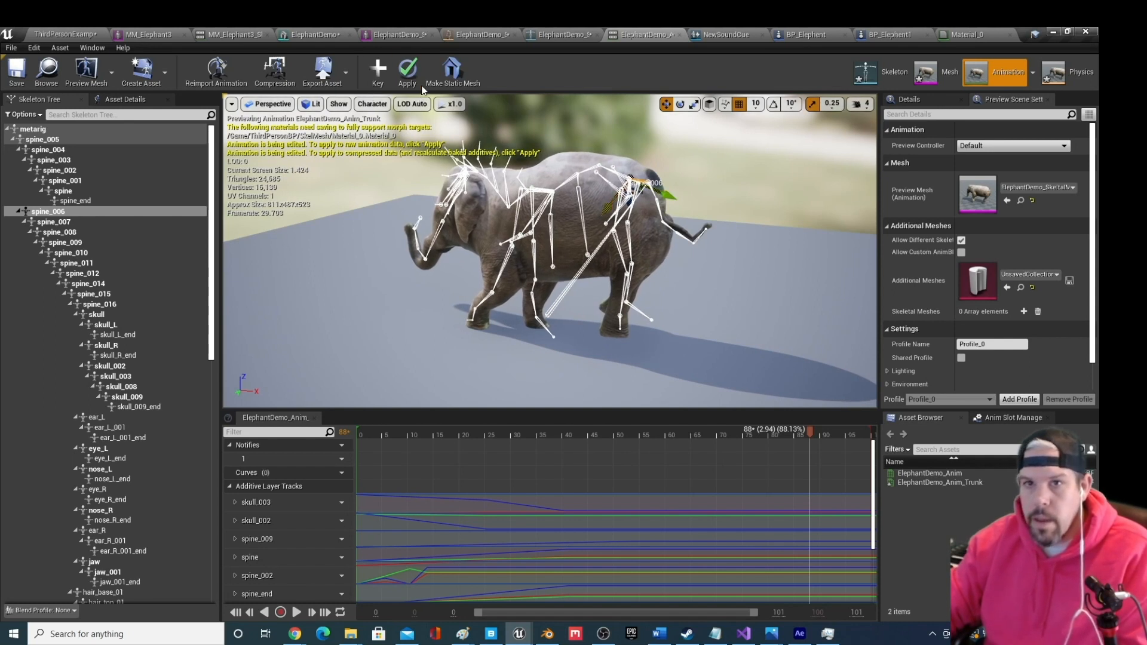
Apply the animation edits and review the played-back motion from another angle
left_click(407, 72)
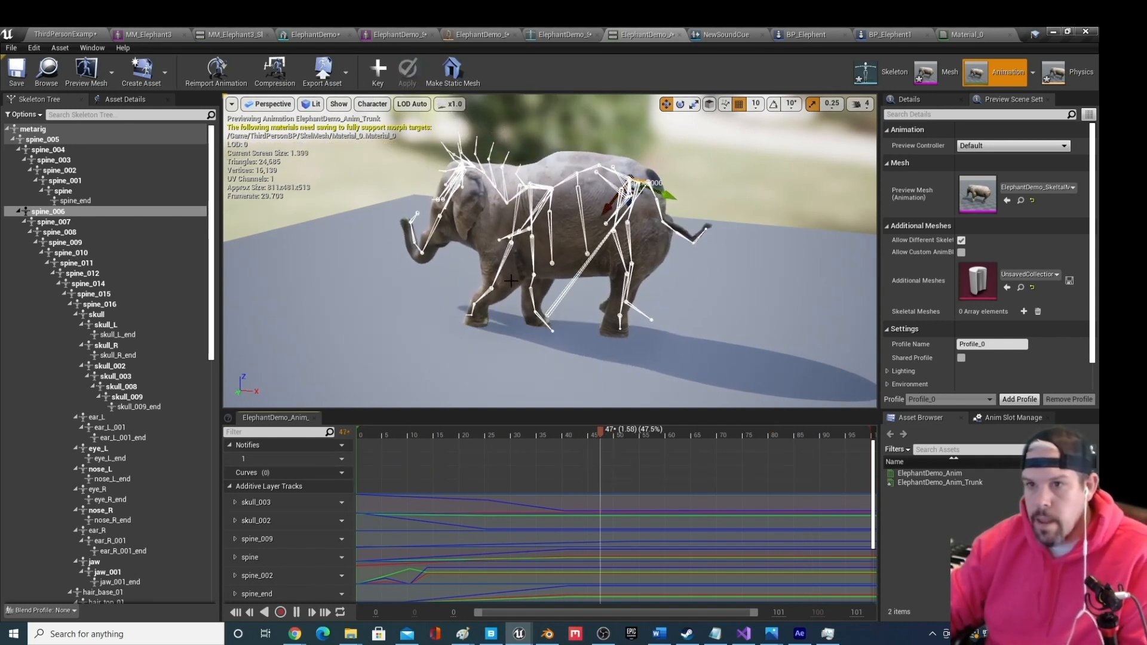
key("space")
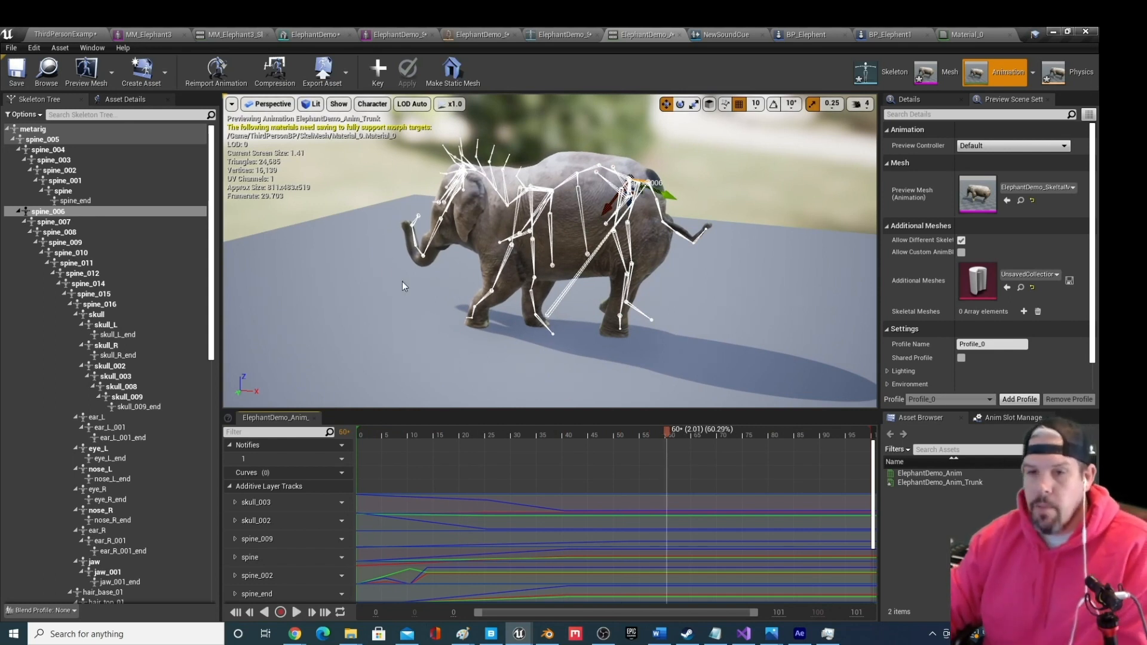
right_click_drag(402, 286, 478, 287)
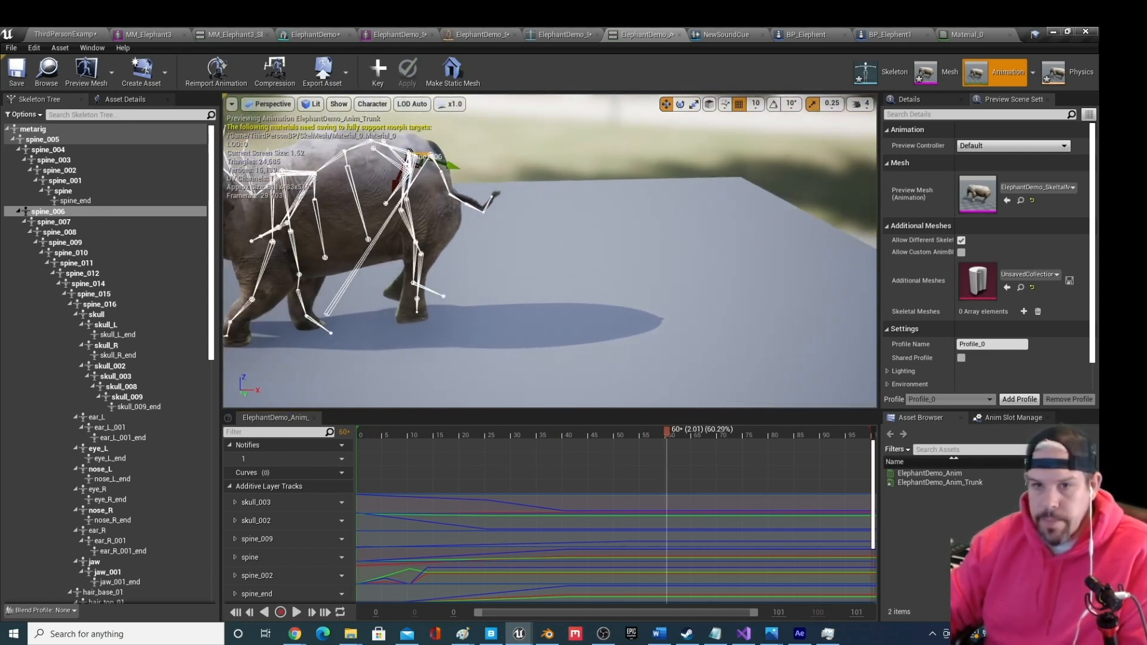
middle_click_drag(593, 344, 478, 334)
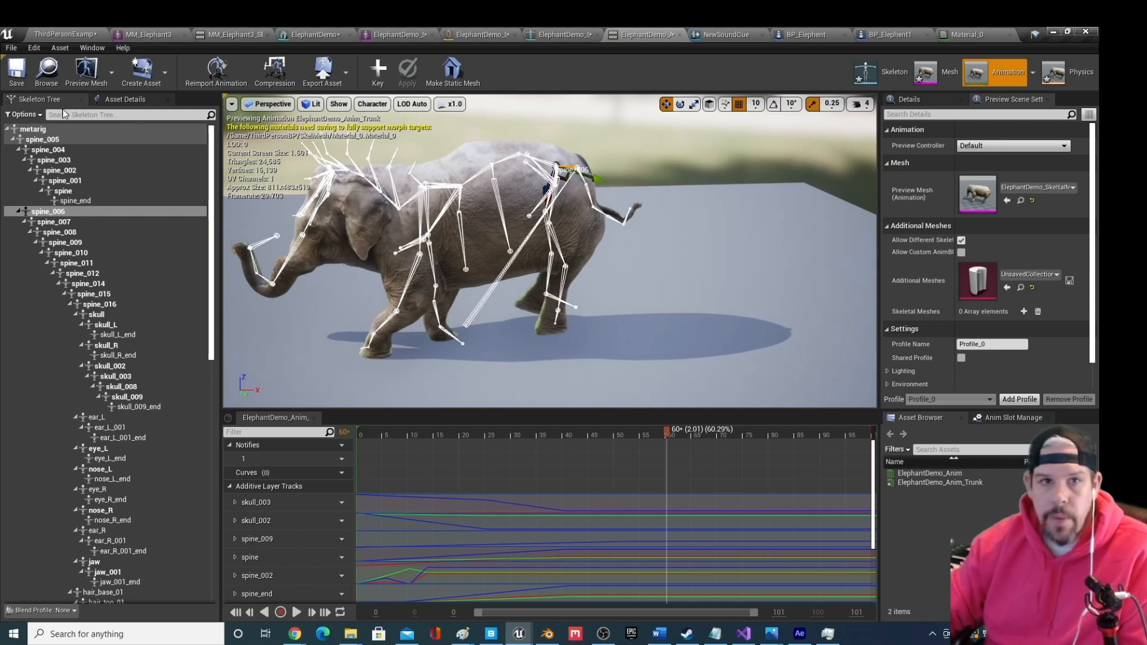
Return to the ThirdPersonExample level and place the ElephantDemo_SkeltalMesh in the open area near the stairs
left_click(65, 35)
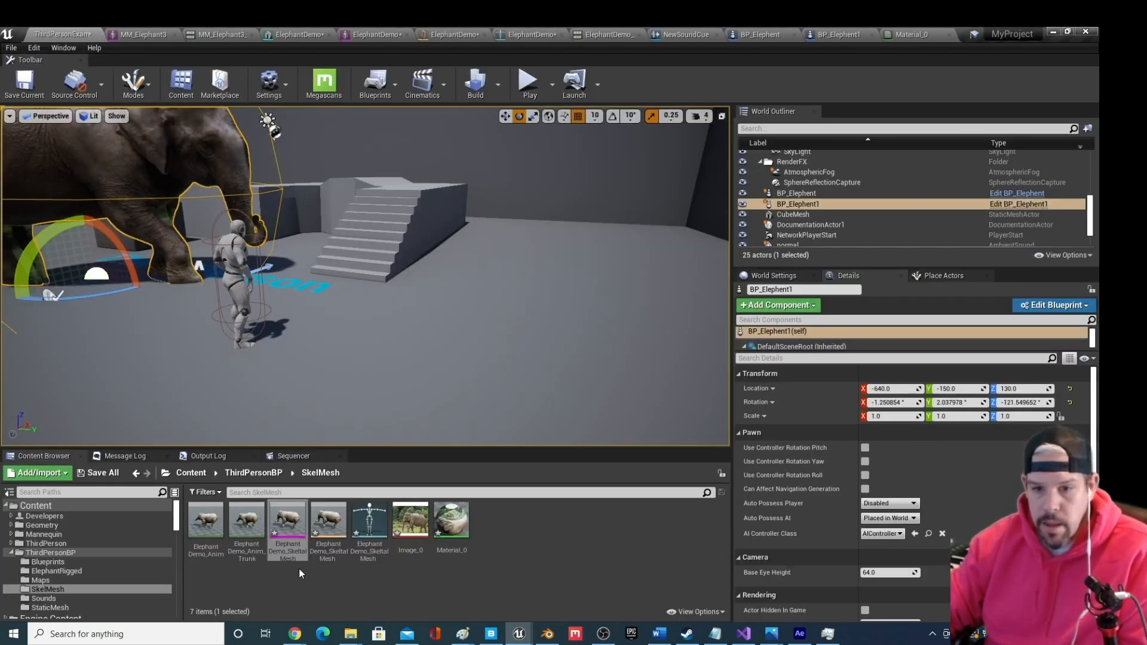
left_click_drag(278, 530, 388, 415)
right_click_drag(389, 414, 430, 407)
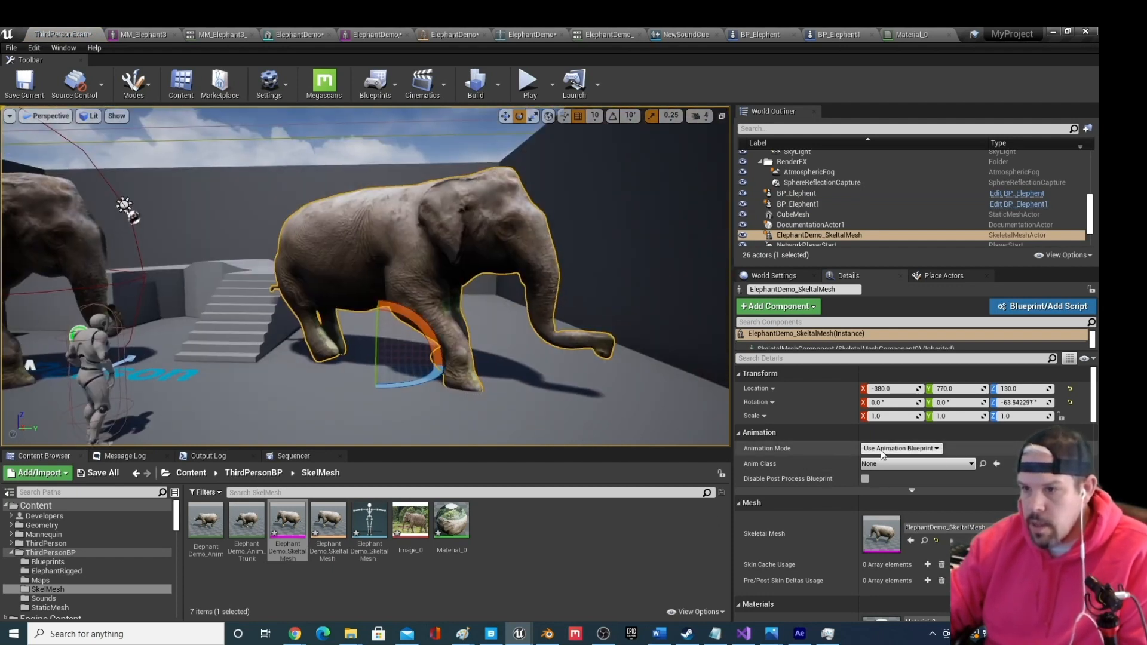
Set the placed elephant to use the animation asset ElephantDemo_Anim_Trunk and play the level
left_click(901, 448)
left_click(894, 466)
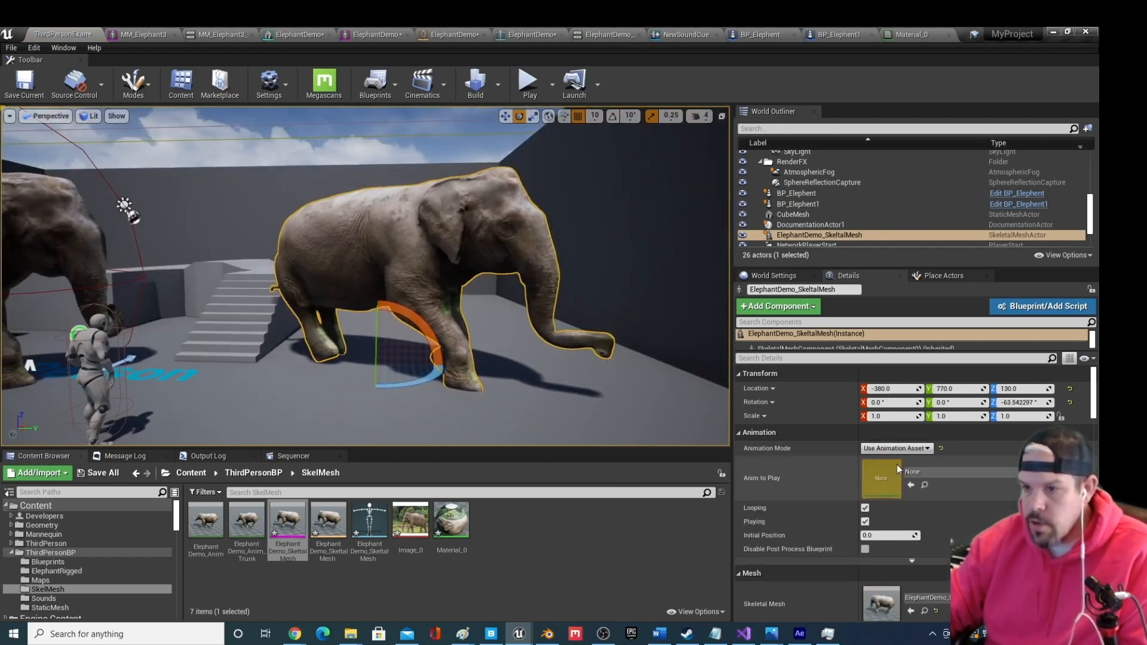
left_click(964, 470)
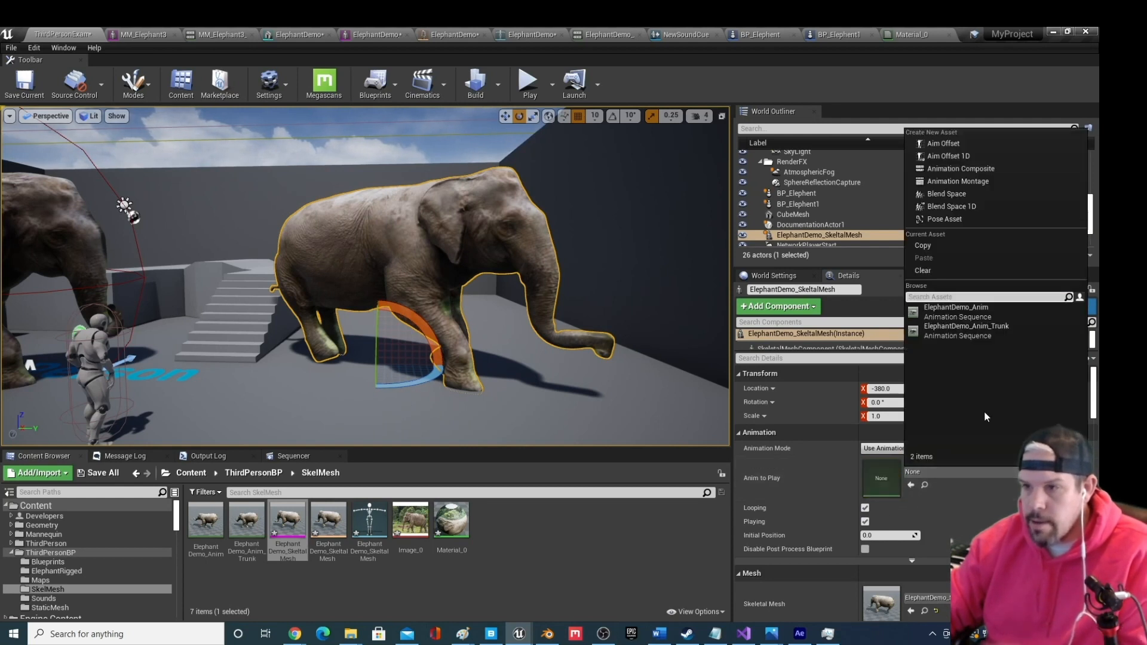
left_click(979, 331)
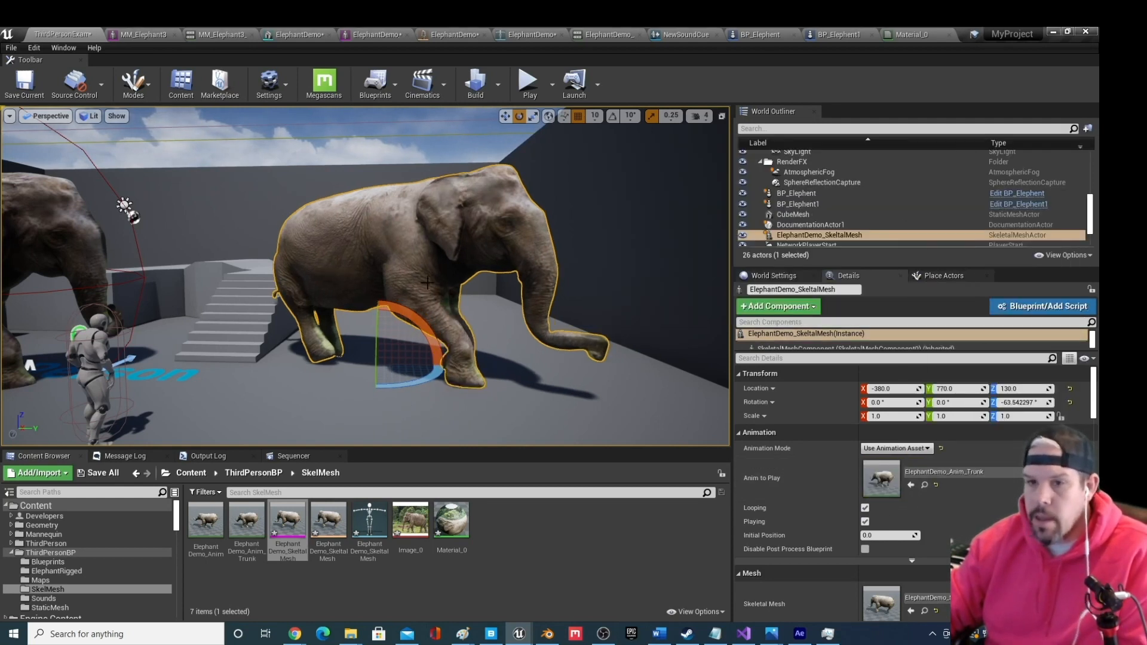
left_click(528, 81)
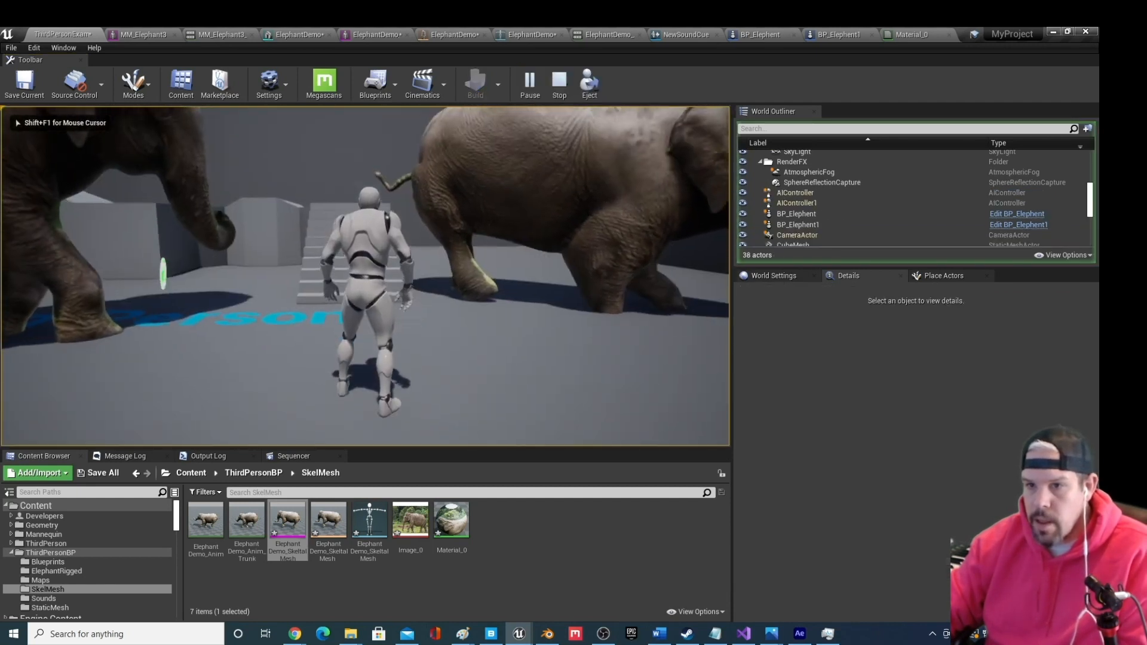
Stop and replay the level to review the placed elephant's animation from its start
key("Escape")
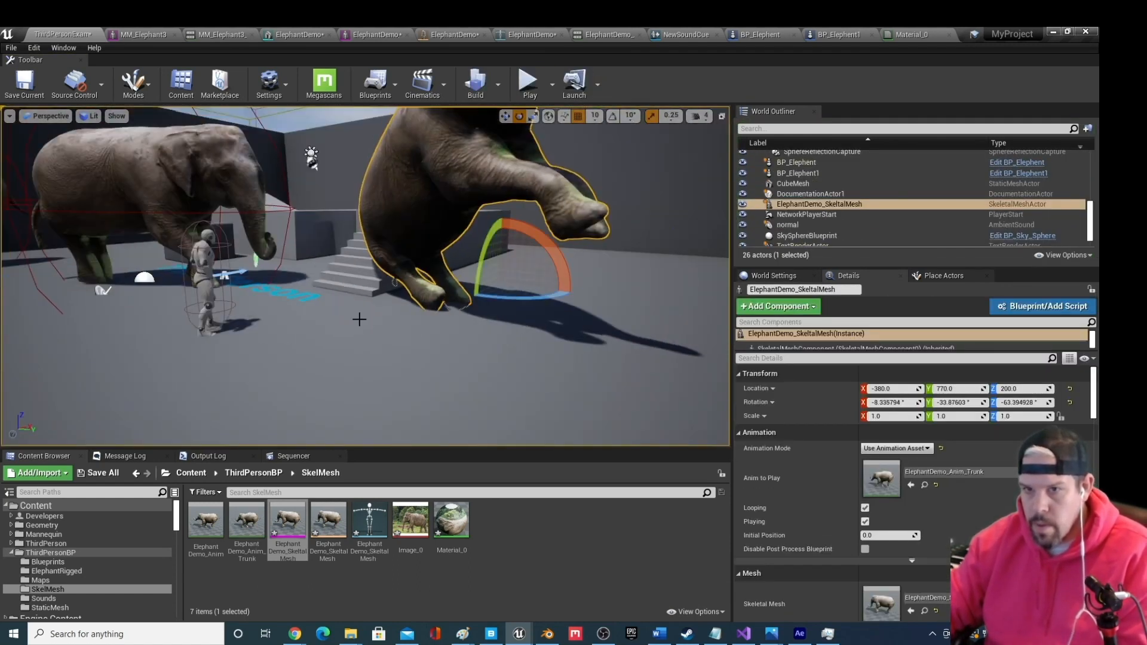
left_click(527, 82)
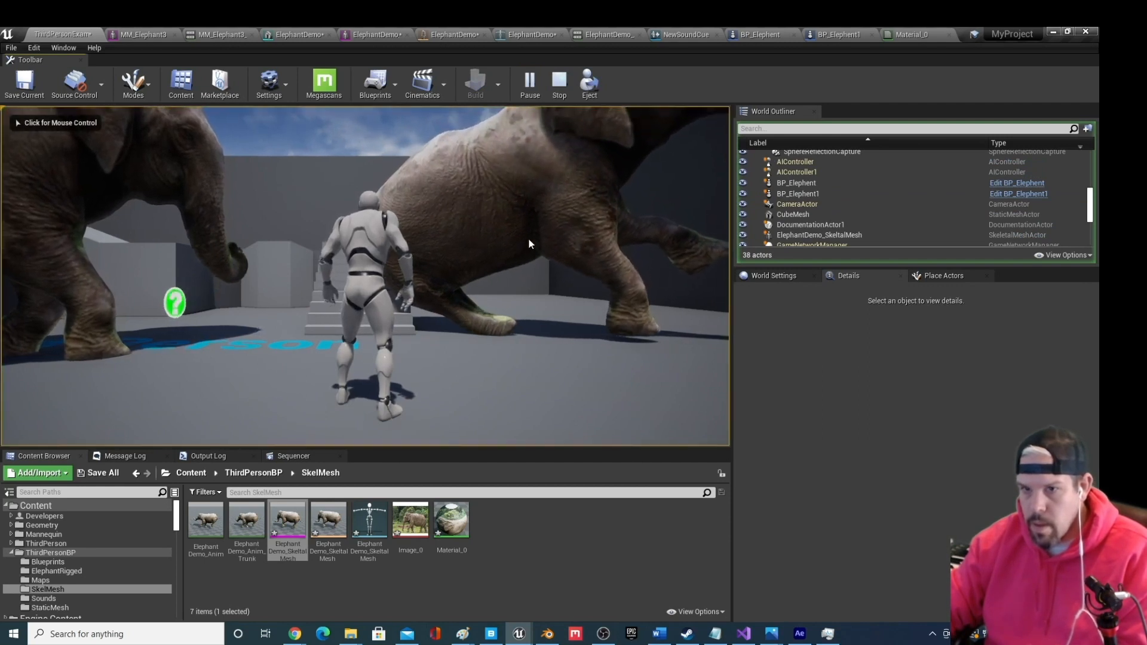
left_click(556, 88)
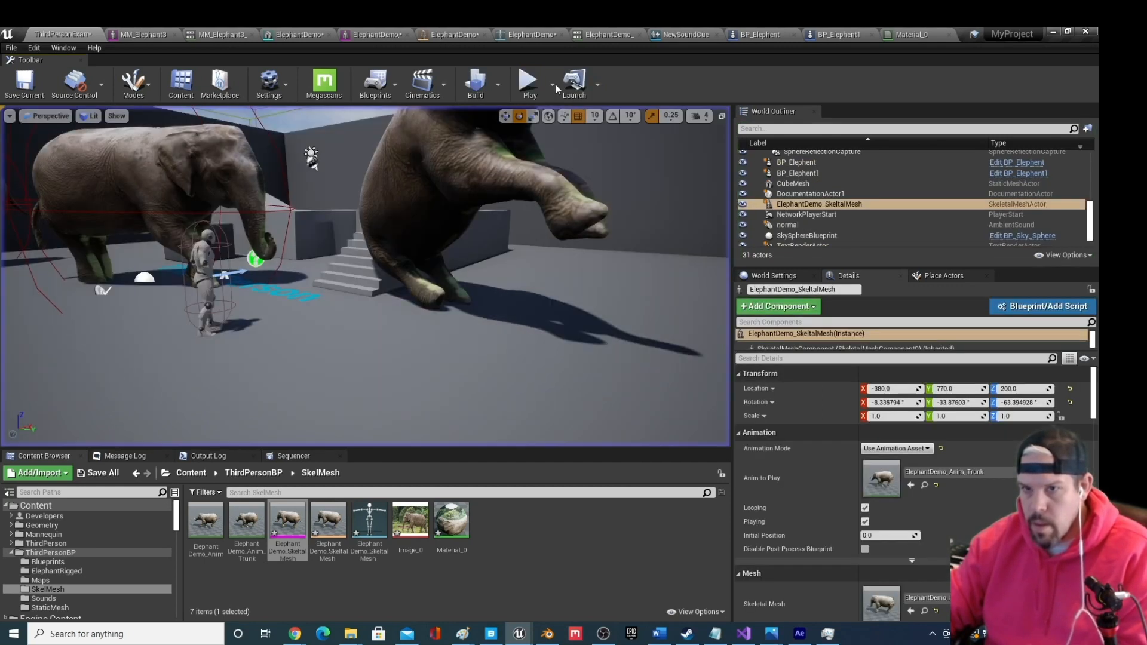
left_click(529, 82)
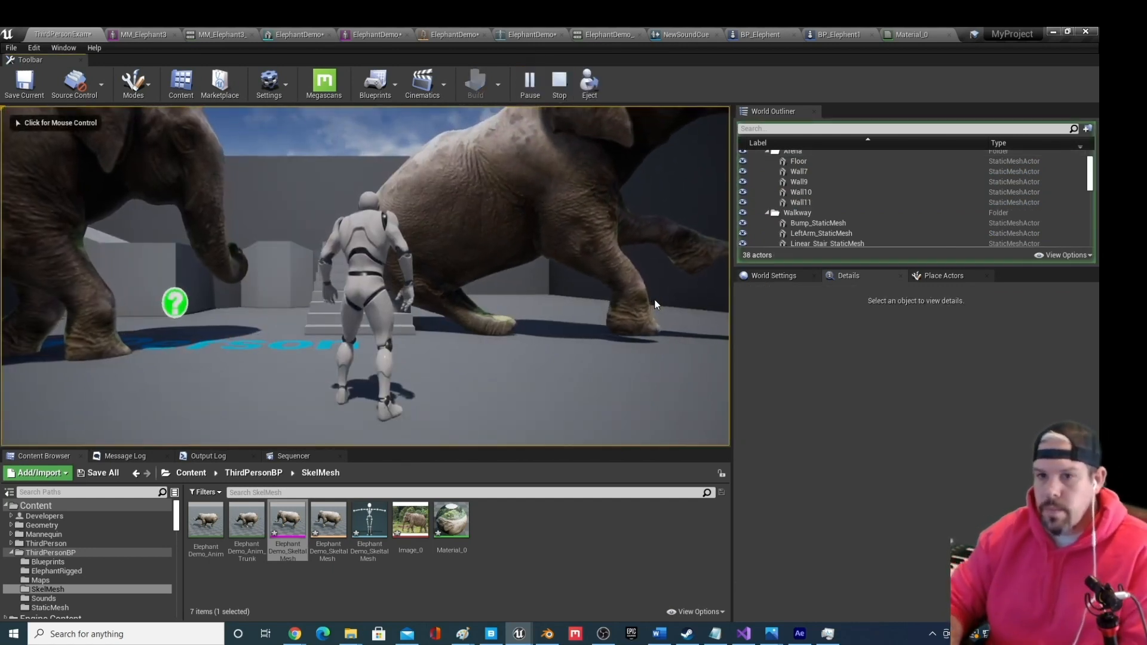
Take control of the mannequin and run it around the elephants to examine their animations from several sides
left_click(654, 299)
key("w")
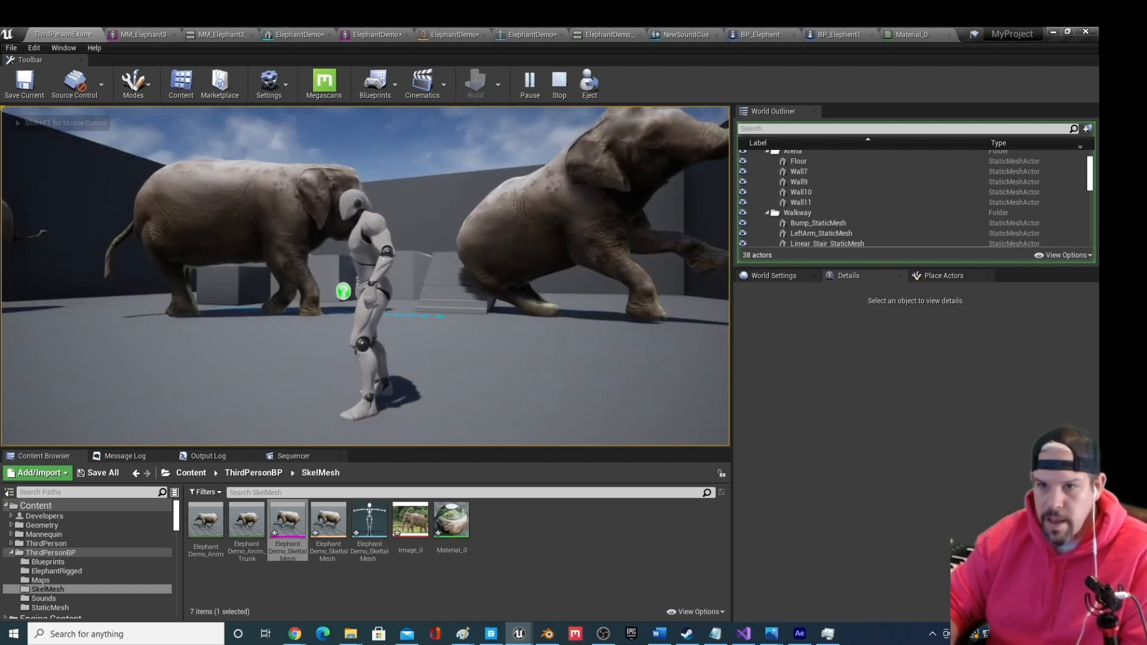
key("w")
key("d")
key("w")
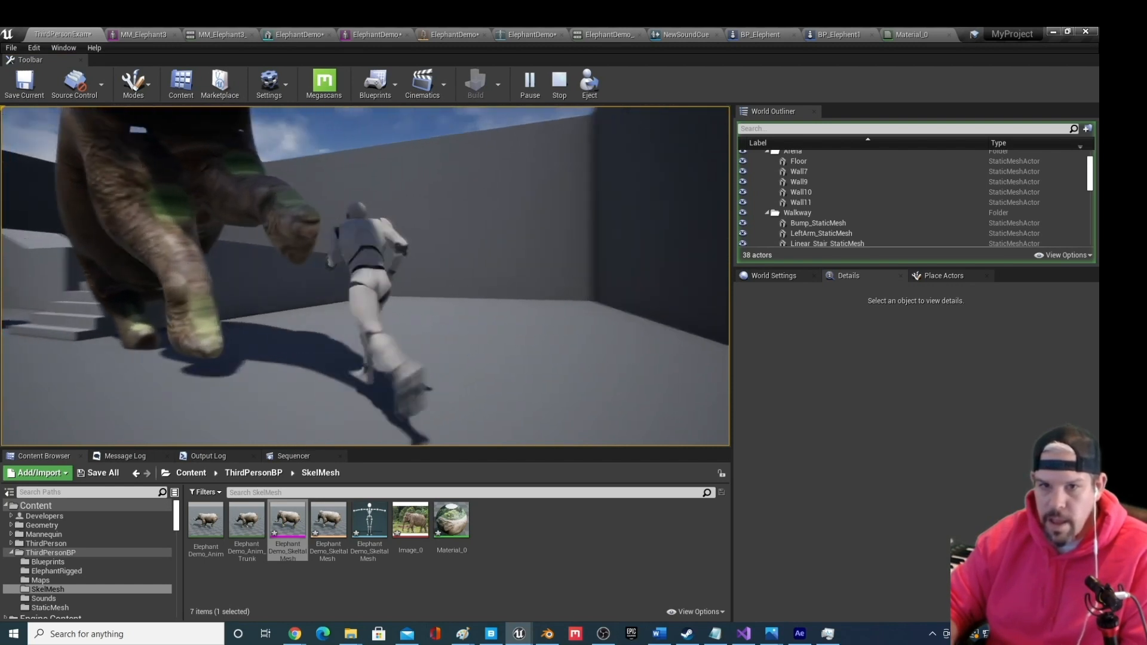
key("a")
key("w")
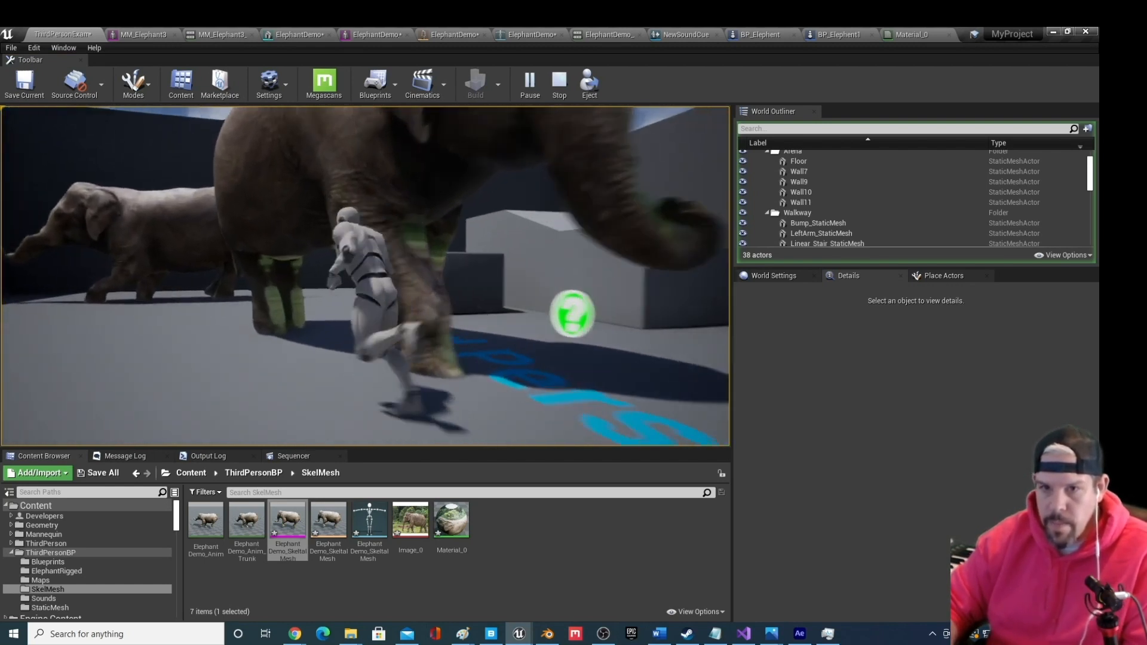
key("s")
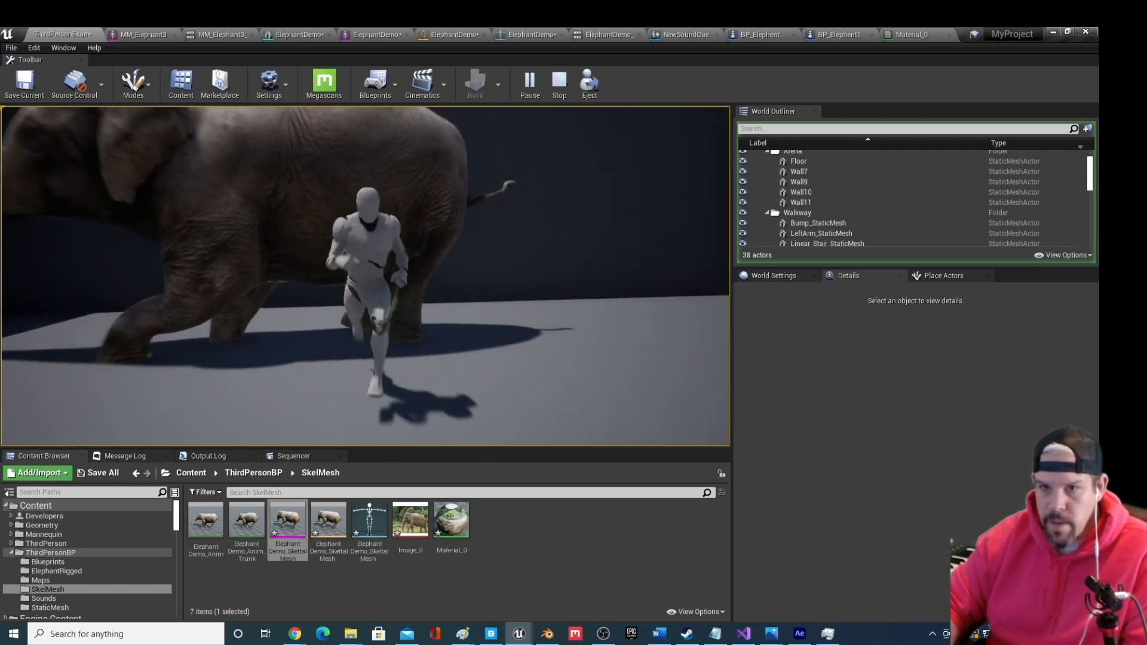
key("d")
key("w")
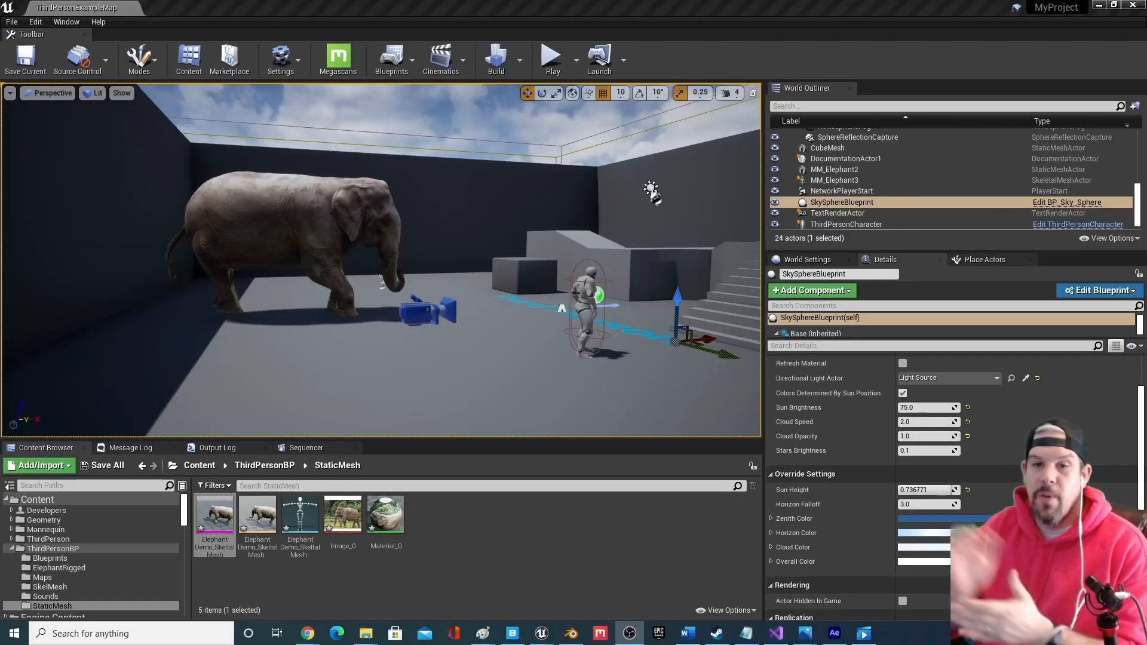